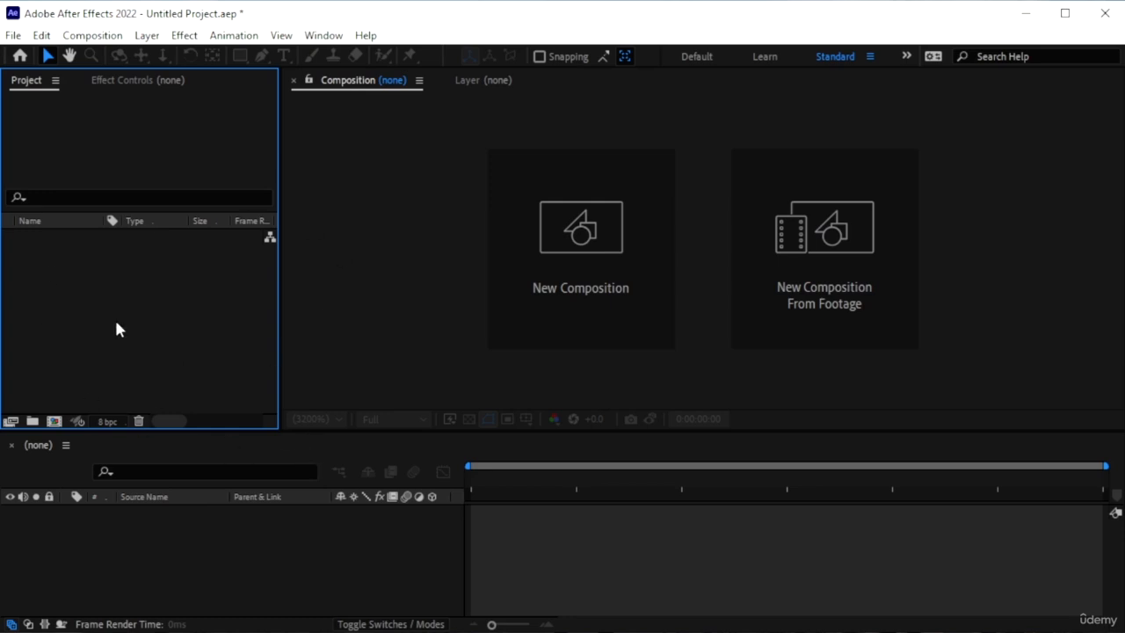
- Import all four files from the HUD animations folder into the project as footage
double_click(49, 294)
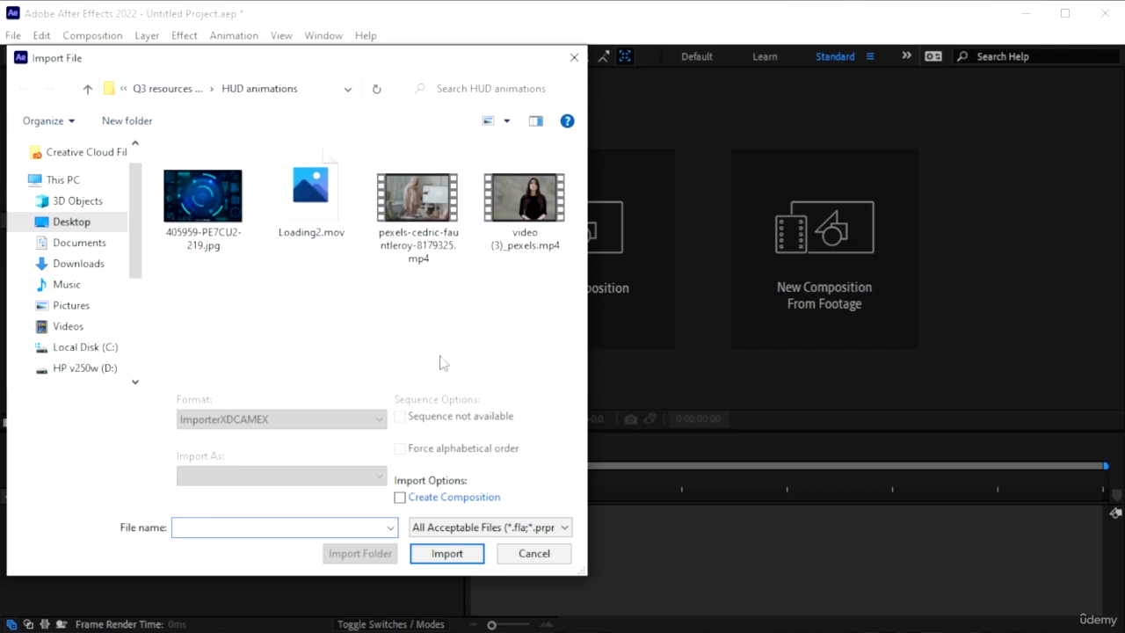
left_click_drag(514, 322, 203, 202)
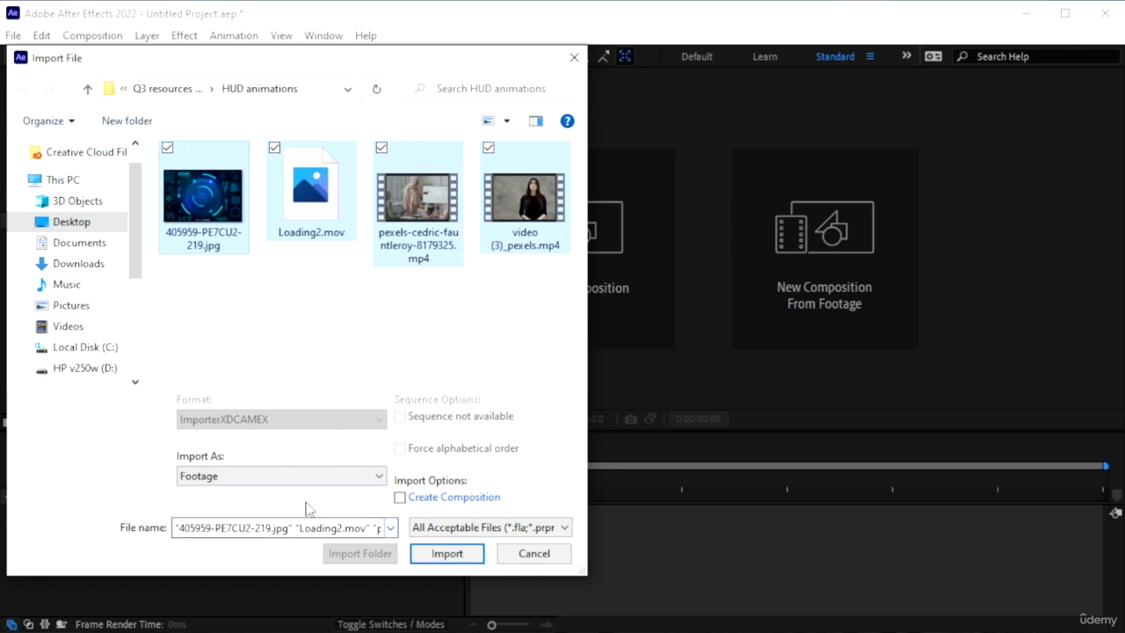
left_click(435, 554)
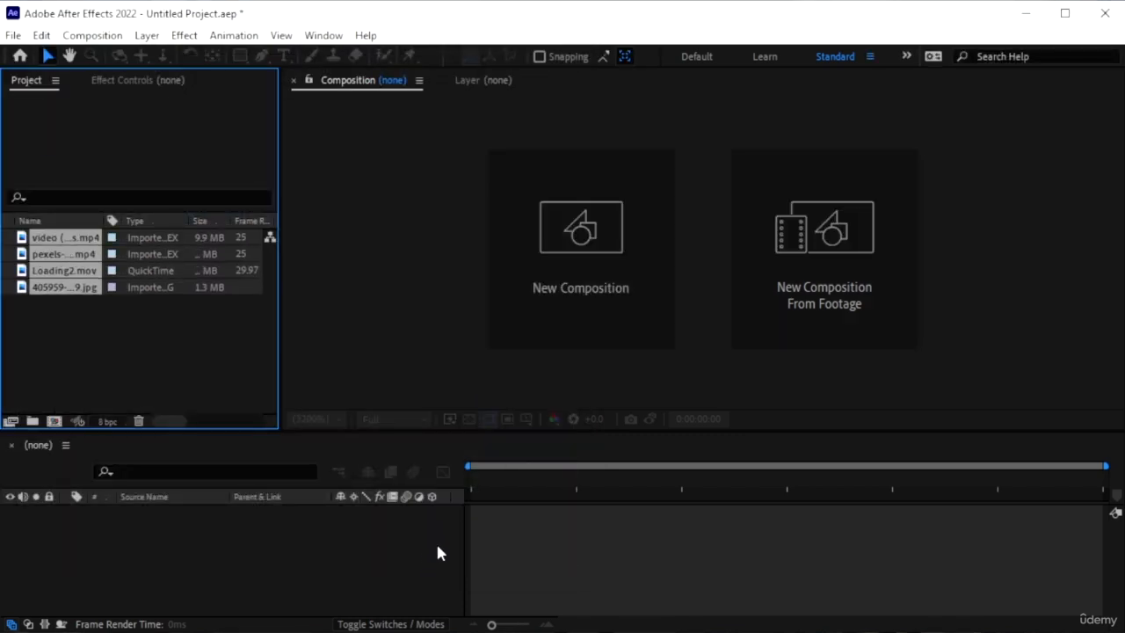
- Open the pexels office meeting clip as footage and scrub through it to examine the gestures toward the chart screen
left_click(79, 273)
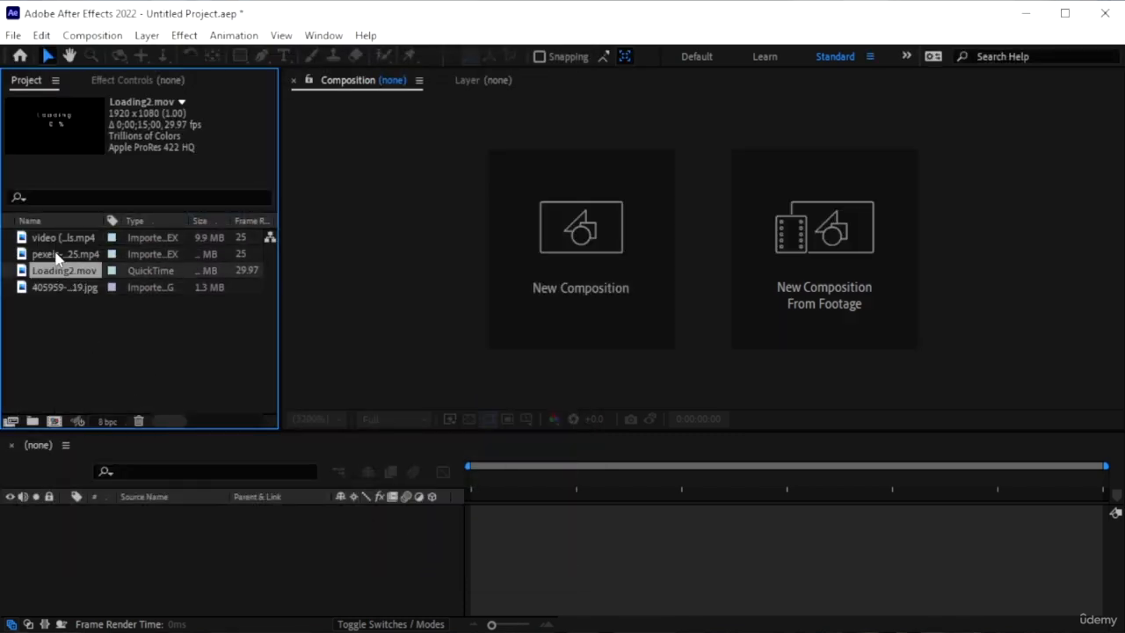
left_click(58, 256)
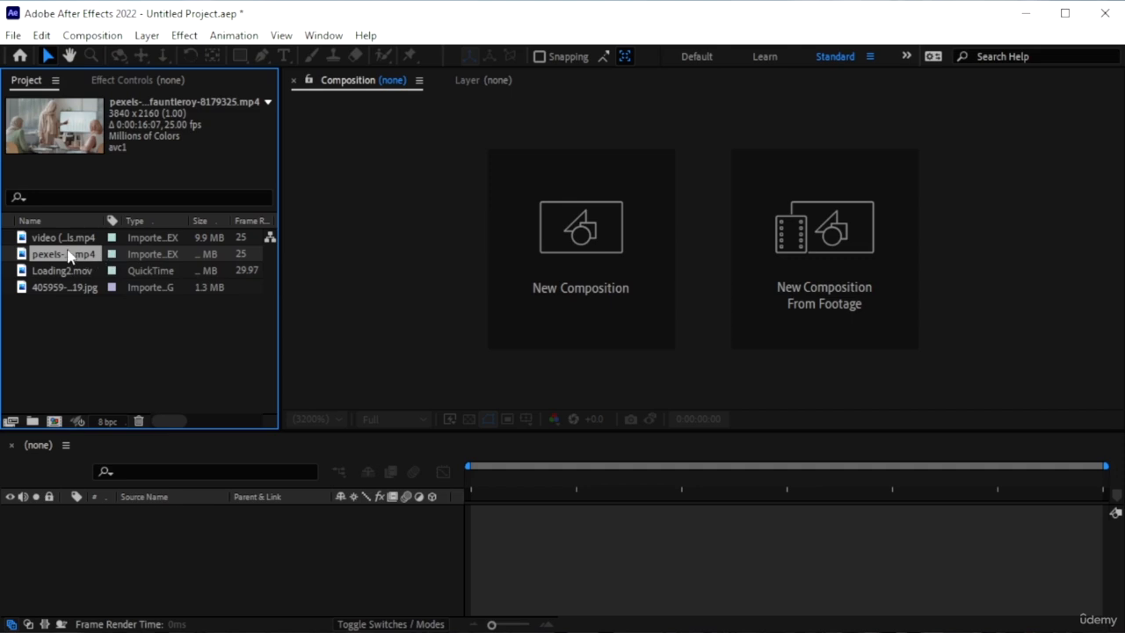
double_click(70, 255)
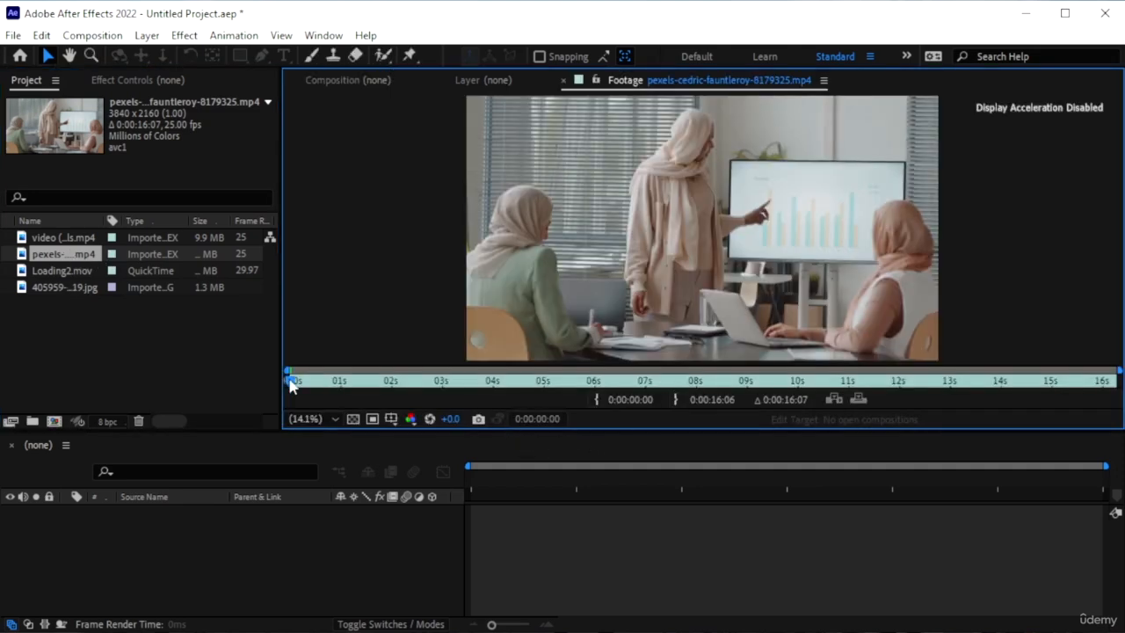
left_click_drag(291, 386, 427, 386)
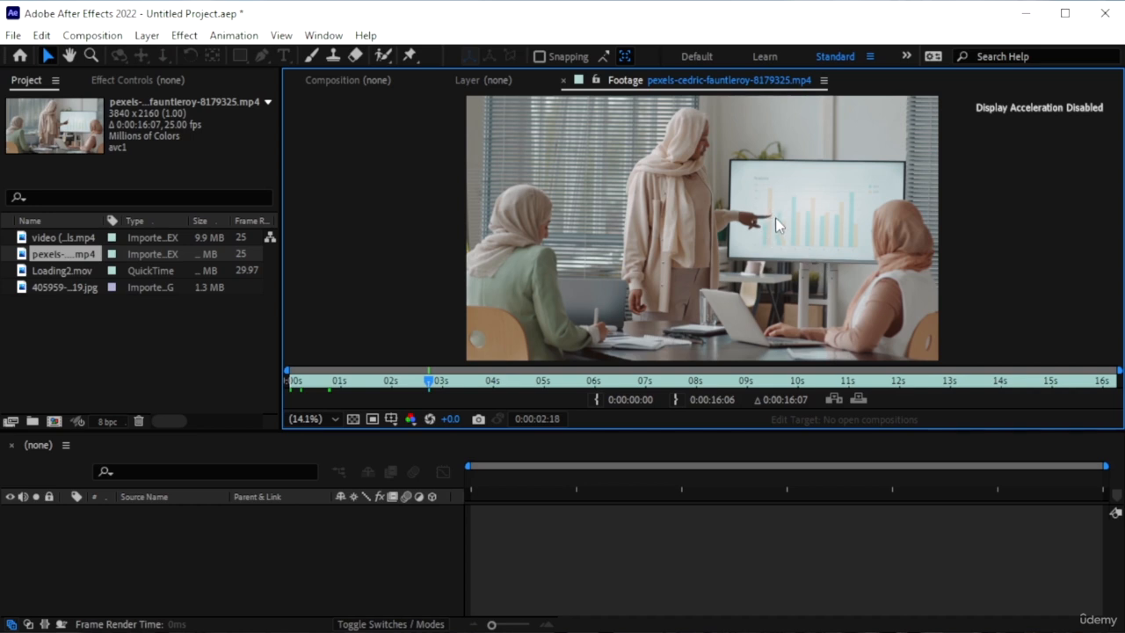
left_click_drag(428, 387, 718, 386)
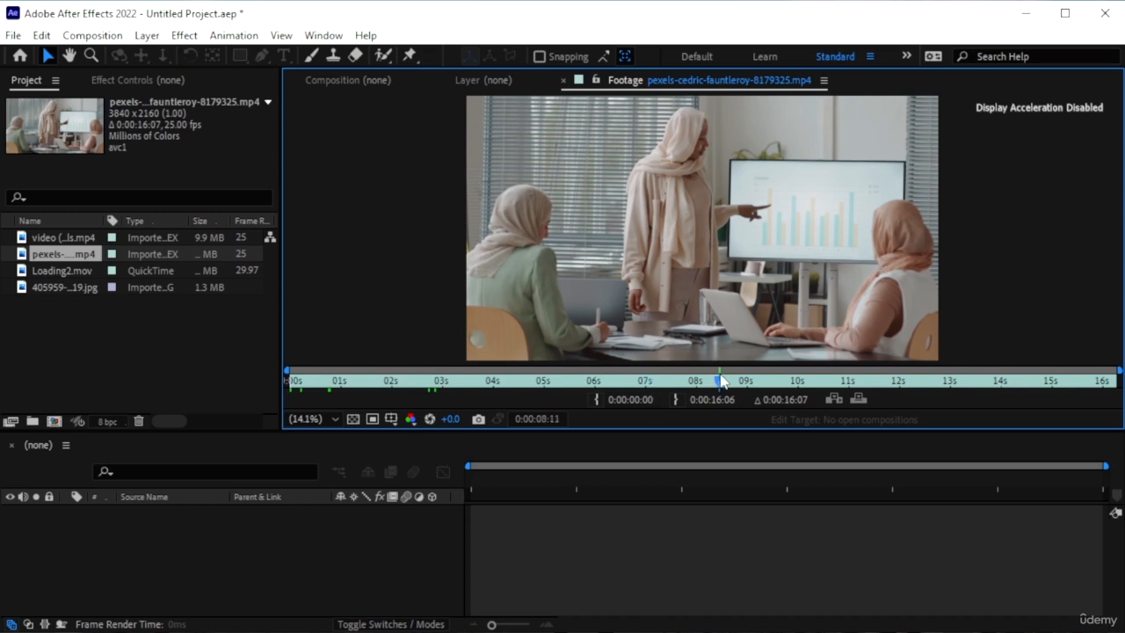
left_click(894, 380)
left_click_drag(896, 379, 1006, 386)
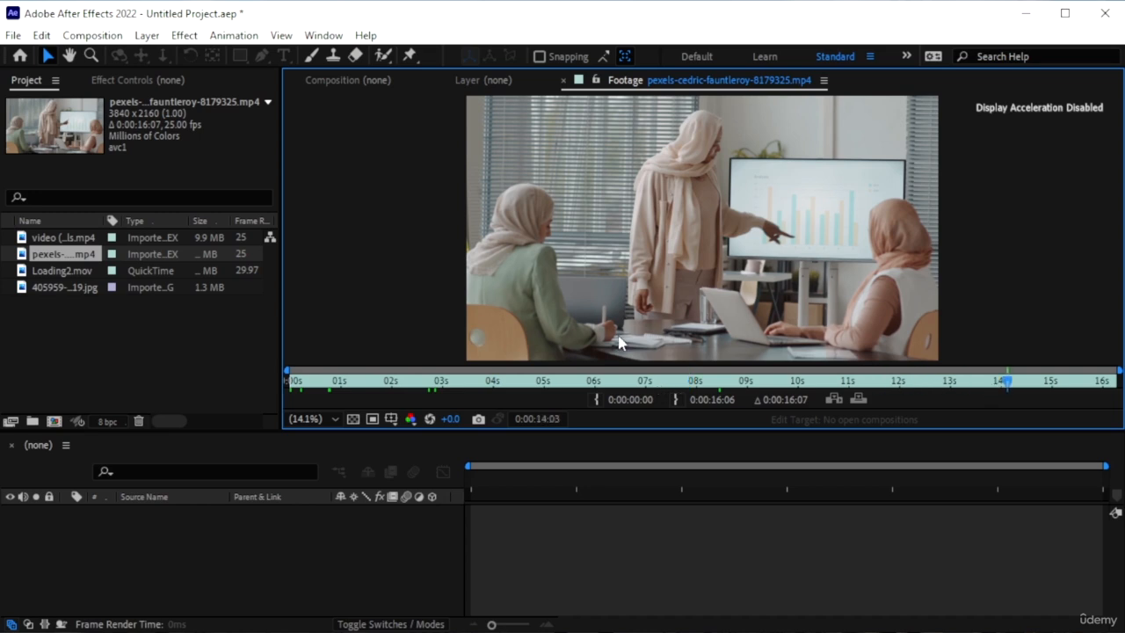
- Open video (3)_pexels.mp4 as footage and scrub to about 6:20 to examine the presenter's hand gesture
double_click(62, 238)
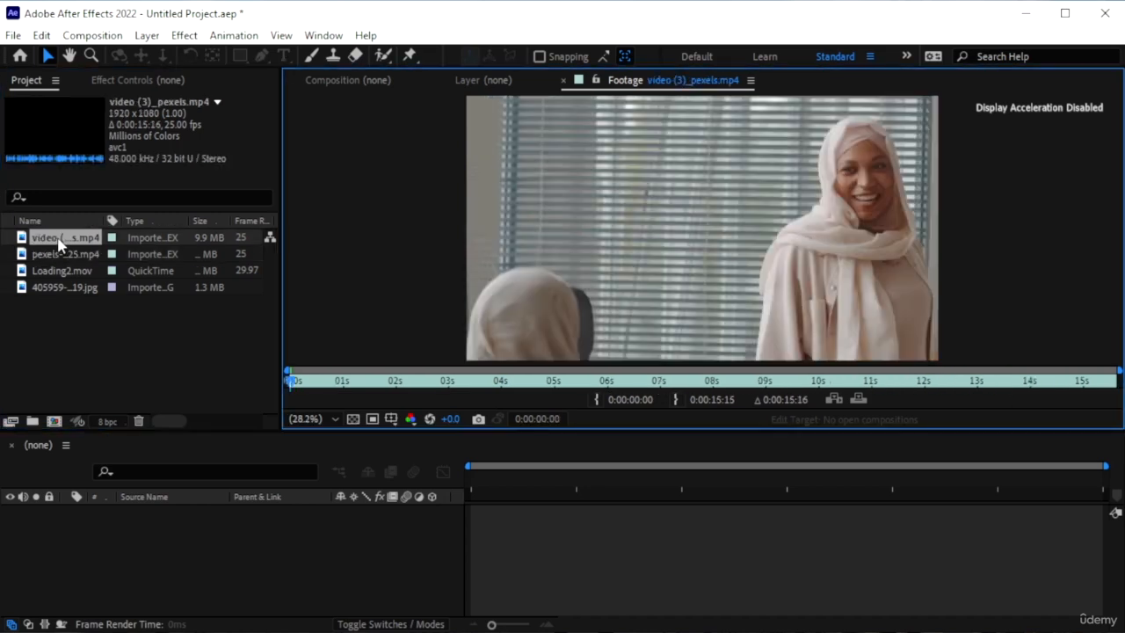
left_click_drag(292, 380, 650, 341)
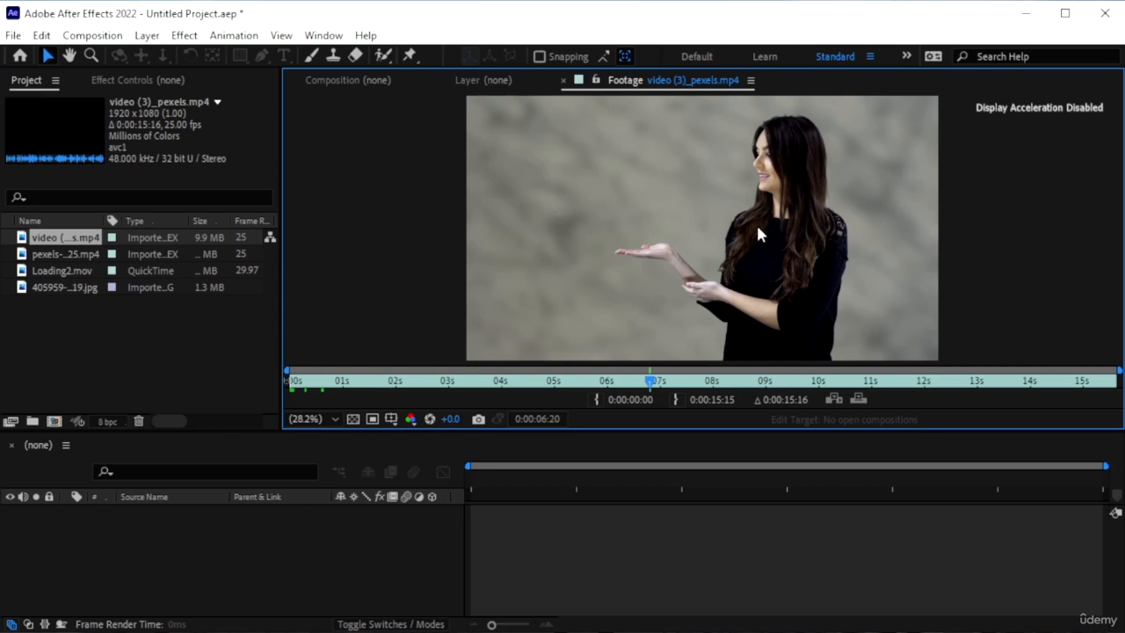
left_click(67, 257)
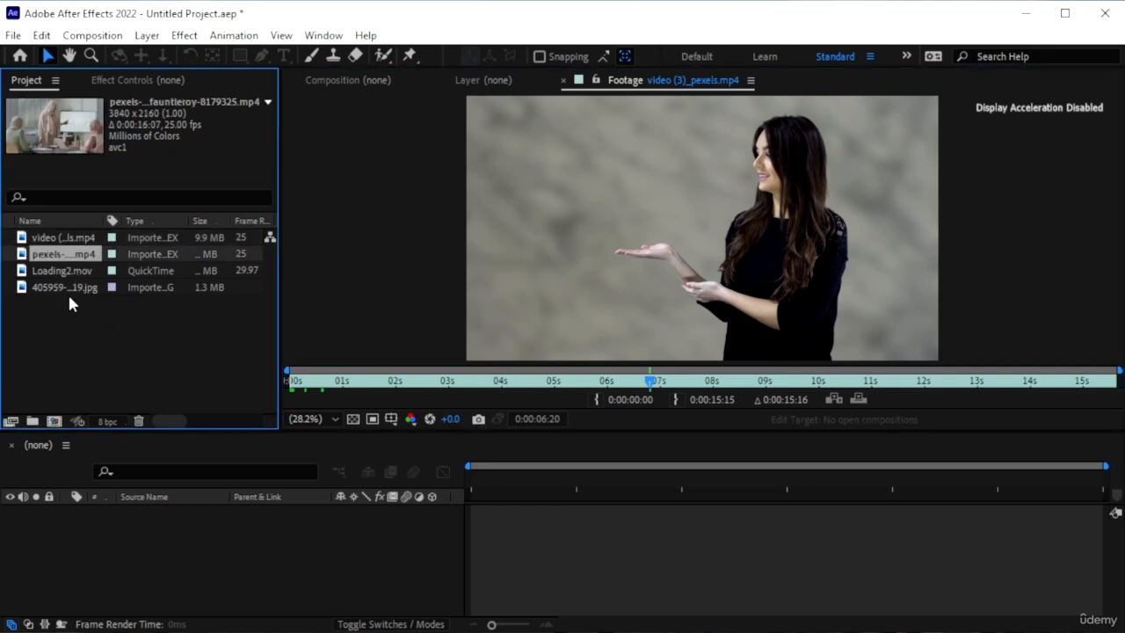
left_click(66, 296)
left_click(209, 577)
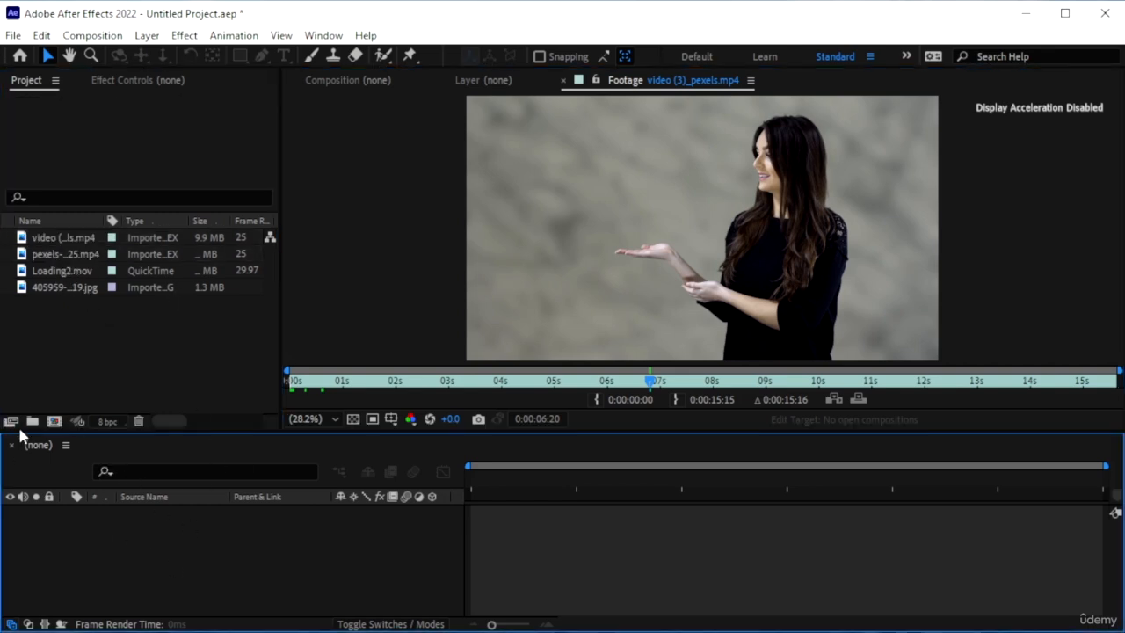
- Create a composition named "bar graph" with the HDTV 1080 29.97 preset and a duration of 0;00;15;00
left_click(54, 421)
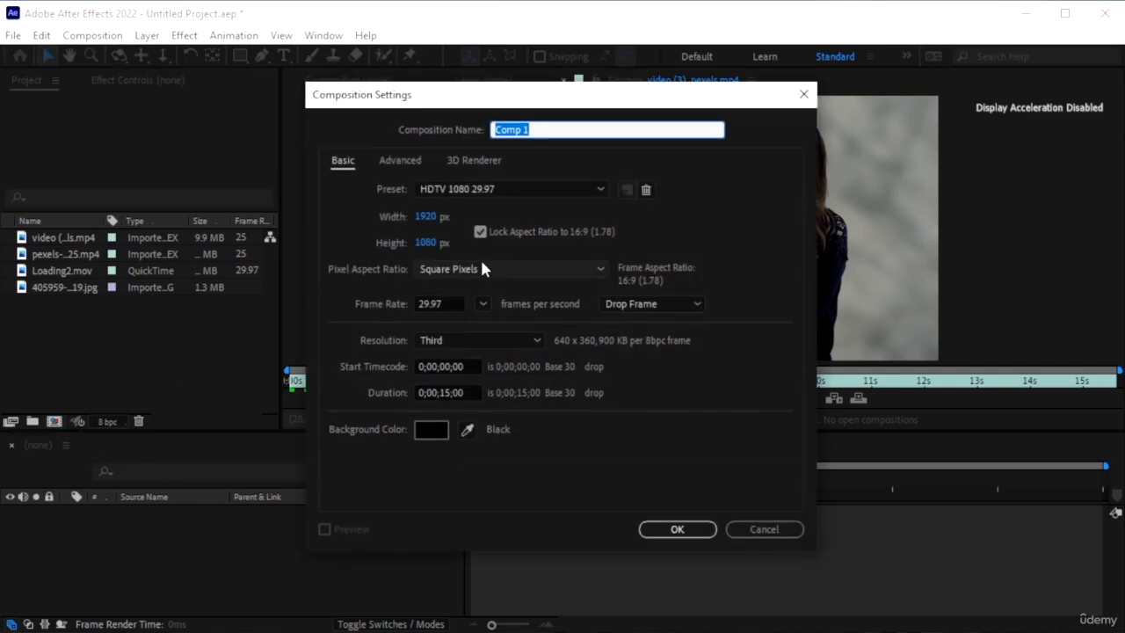
type("br")
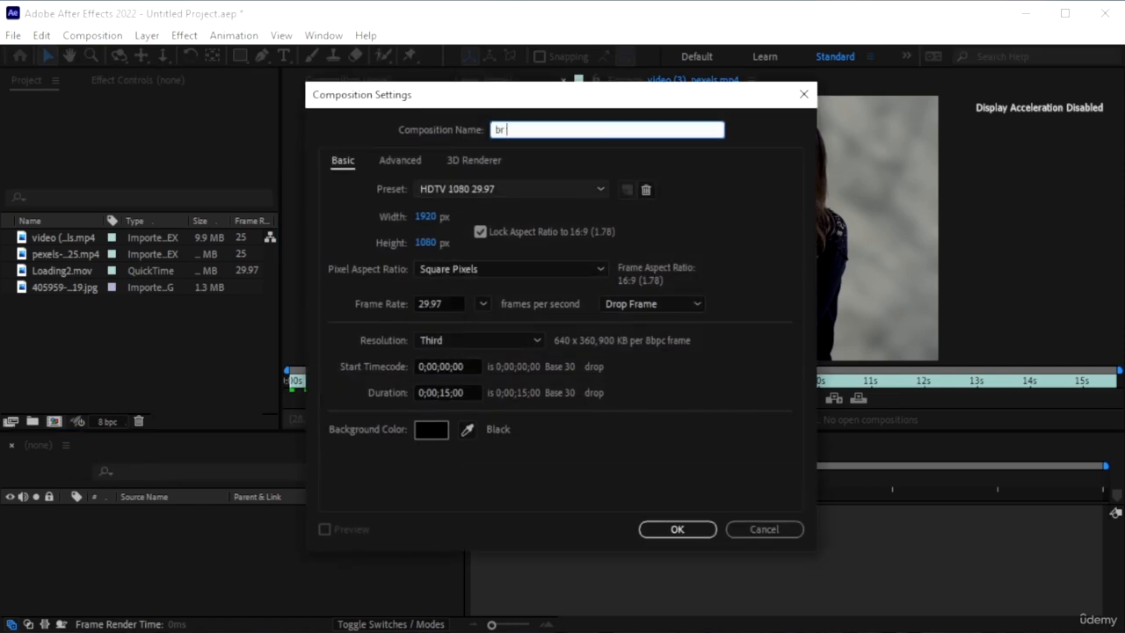
key("BackSpace")
type("ar graph")
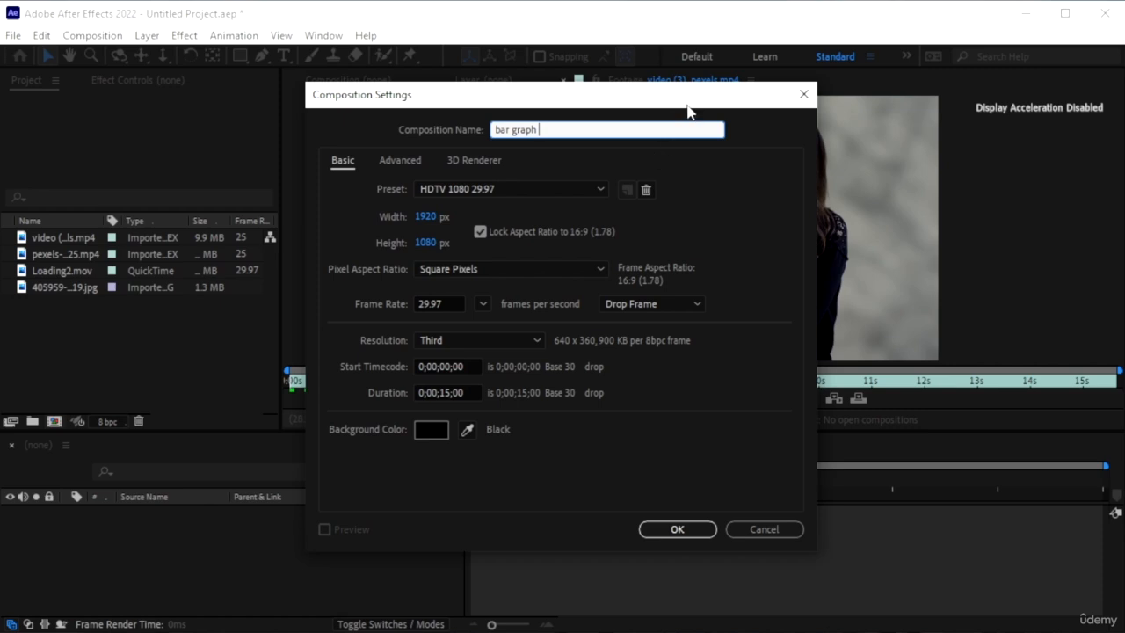
left_click_drag(688, 100, 395, 151)
left_click_drag(293, 155, 690, 107)
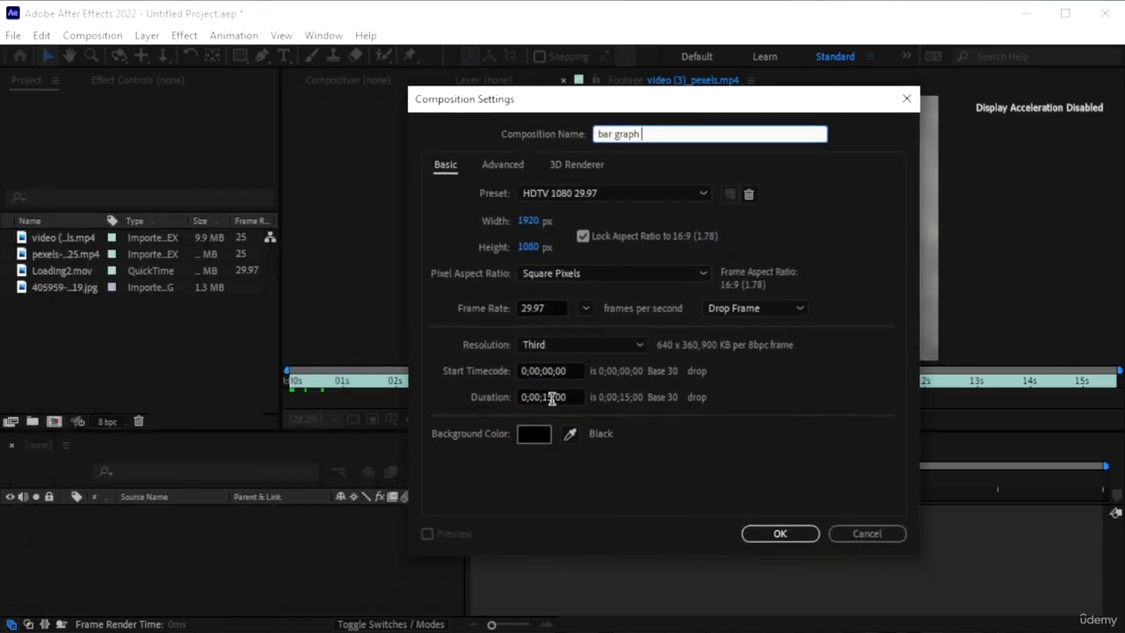
left_click(779, 533)
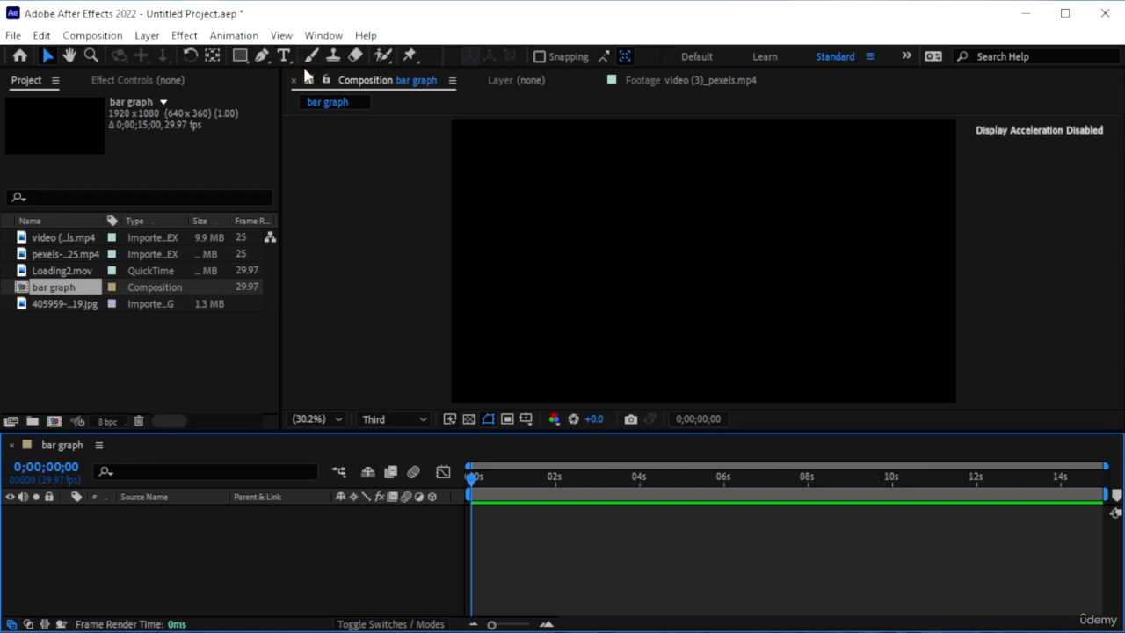
- Add the 405959-PE7CU2-219.jpg reference image to the bar graph composition and shift it left, leaving empty space on the right
left_click(261, 55)
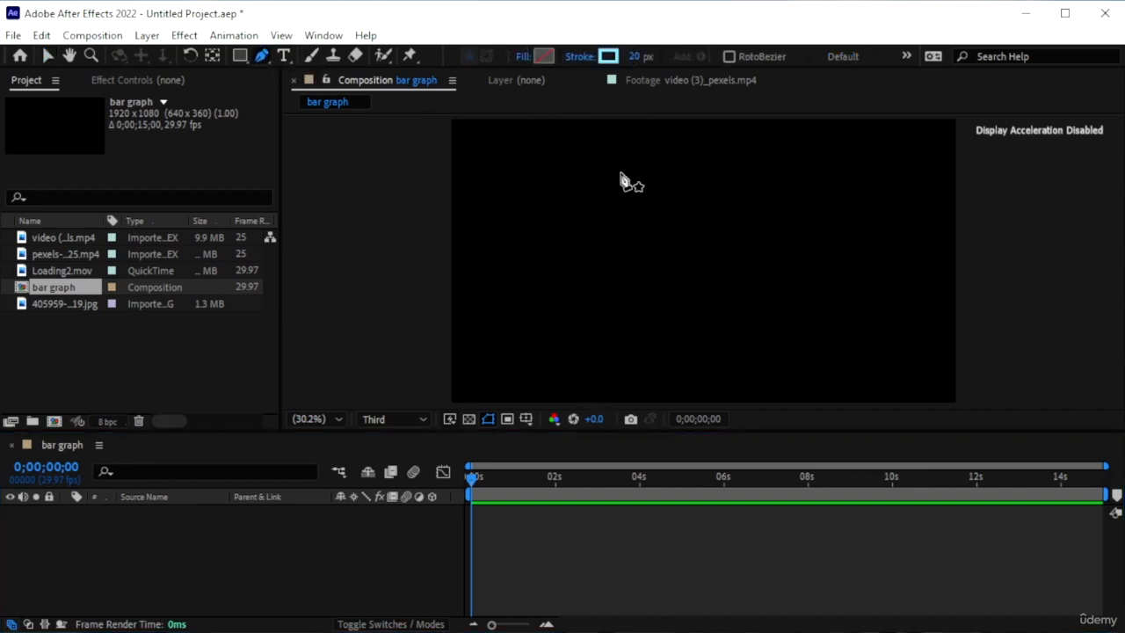
key("v")
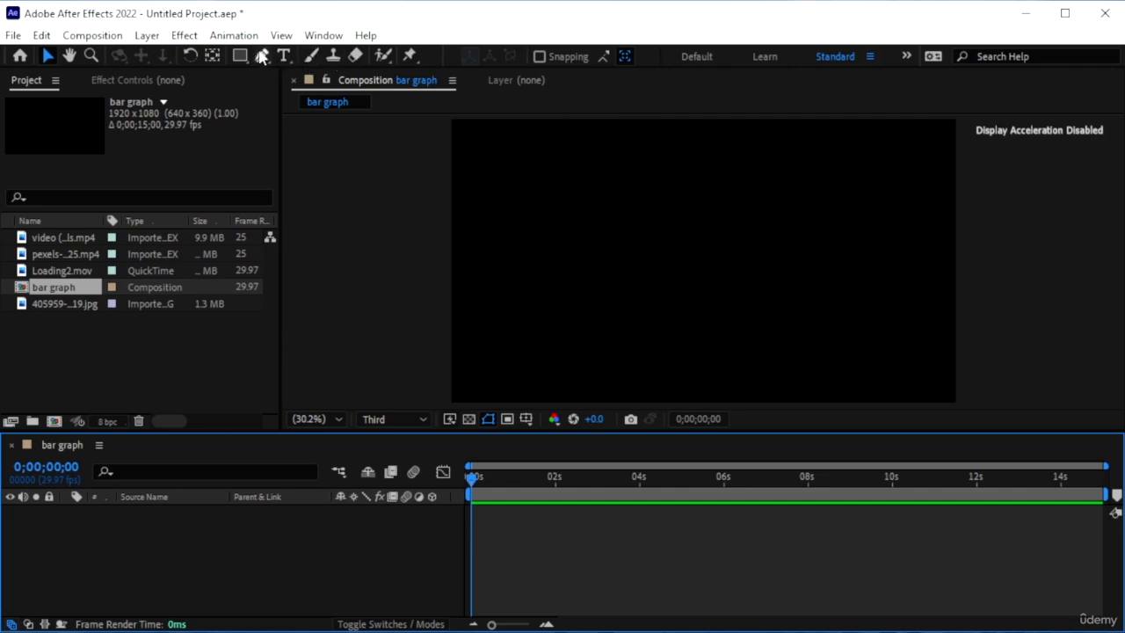
left_click(53, 304)
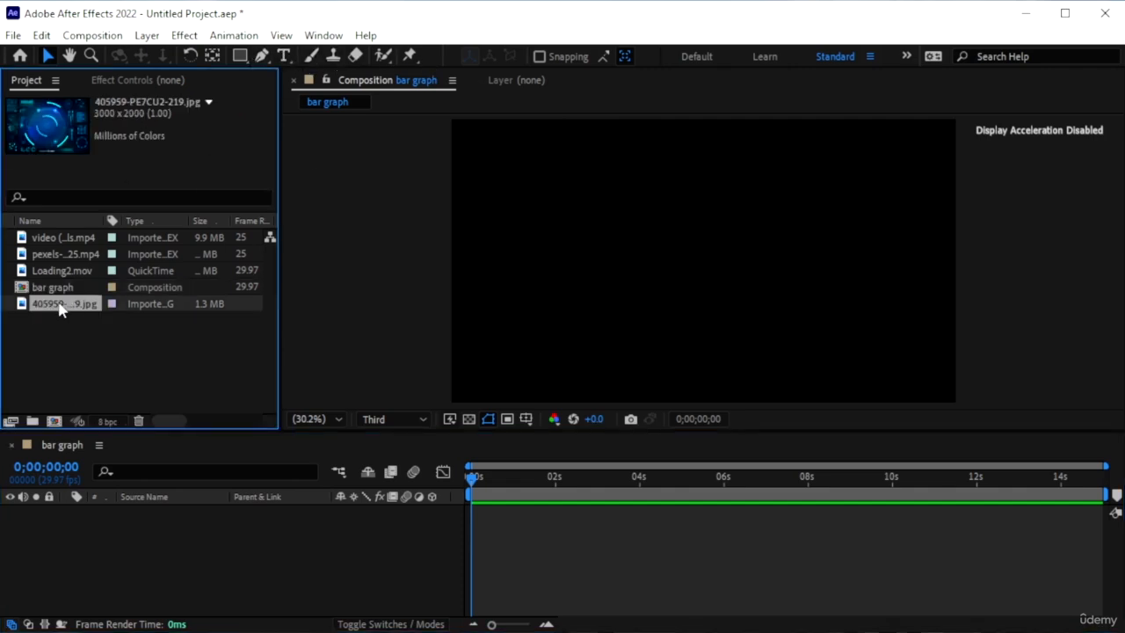
left_click_drag(52, 304, 520, 205)
left_click_drag(916, 211, 883, 208)
left_click_drag(703, 318, 668, 227)
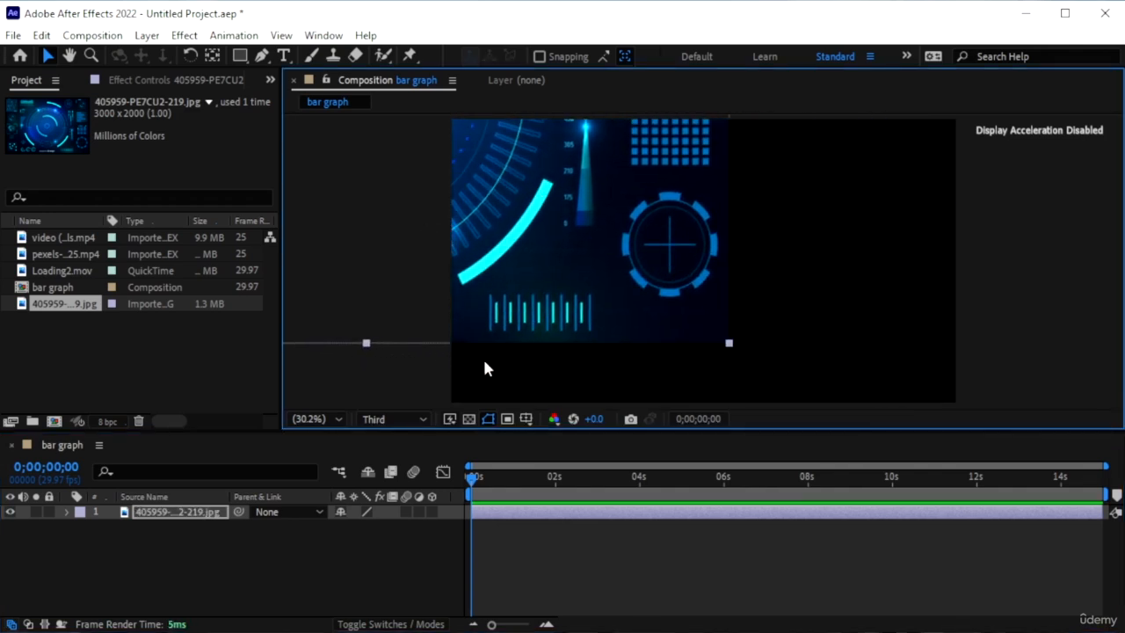
- Set the Pen tool's shape stroke colour to blue 0071BC, sampled from the circular gauge in the reference image
left_click(261, 55)
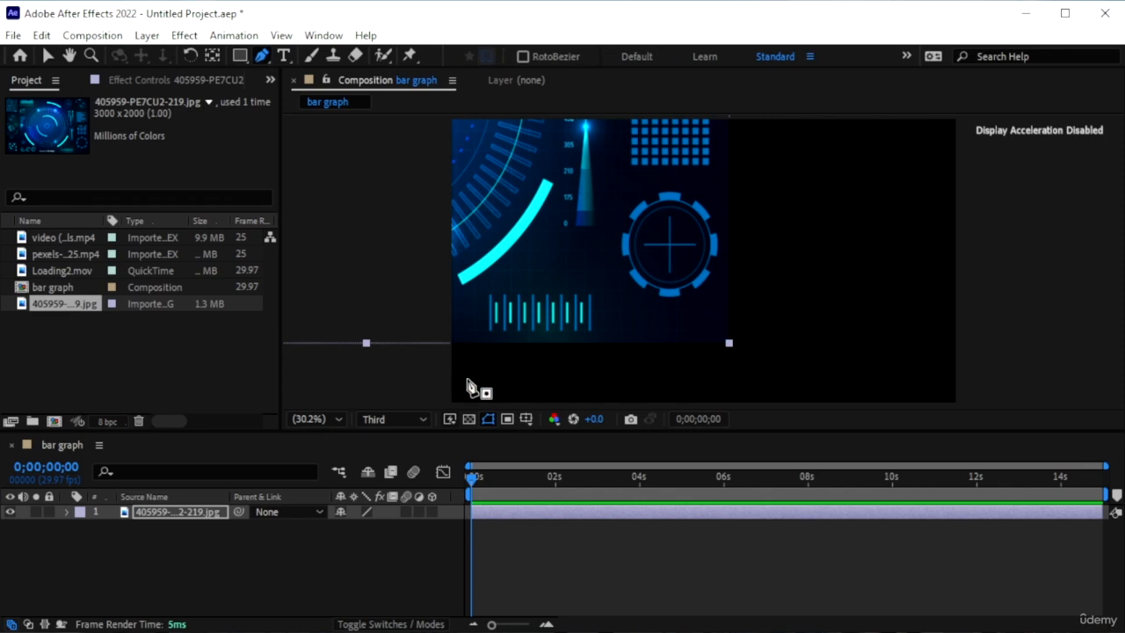
left_click(262, 554)
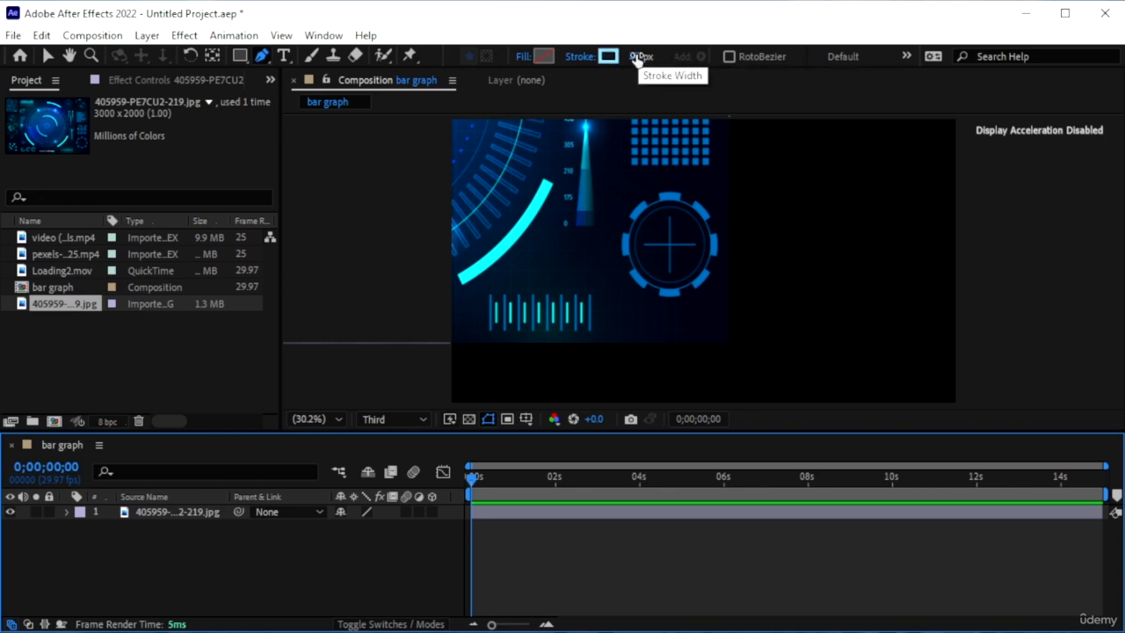
left_click_drag(643, 63, 636, 58)
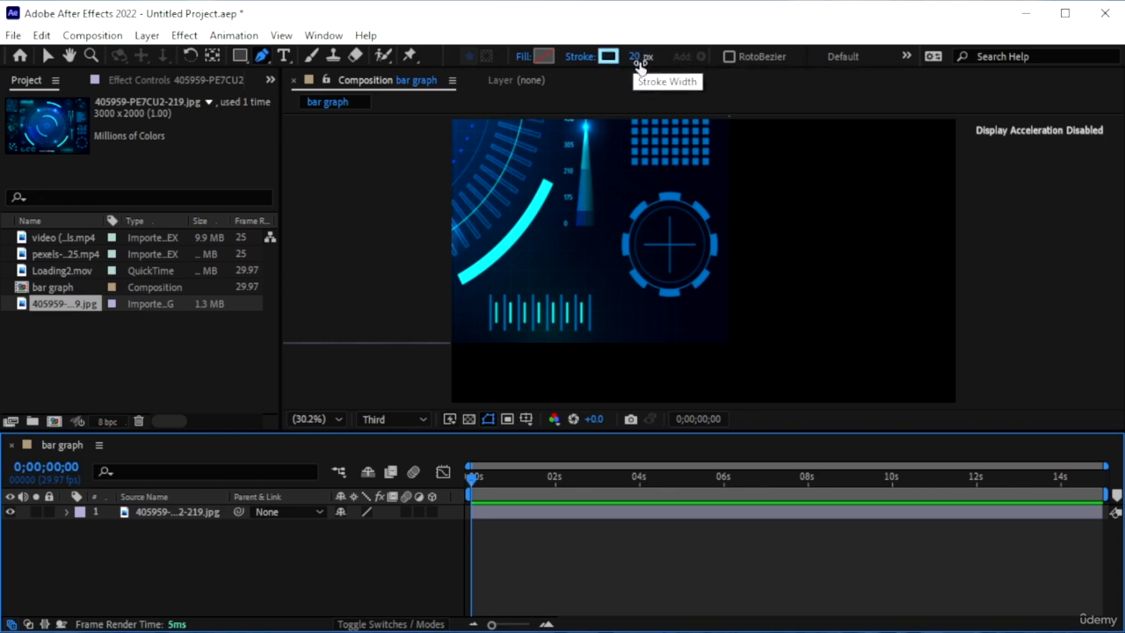
left_click(608, 56)
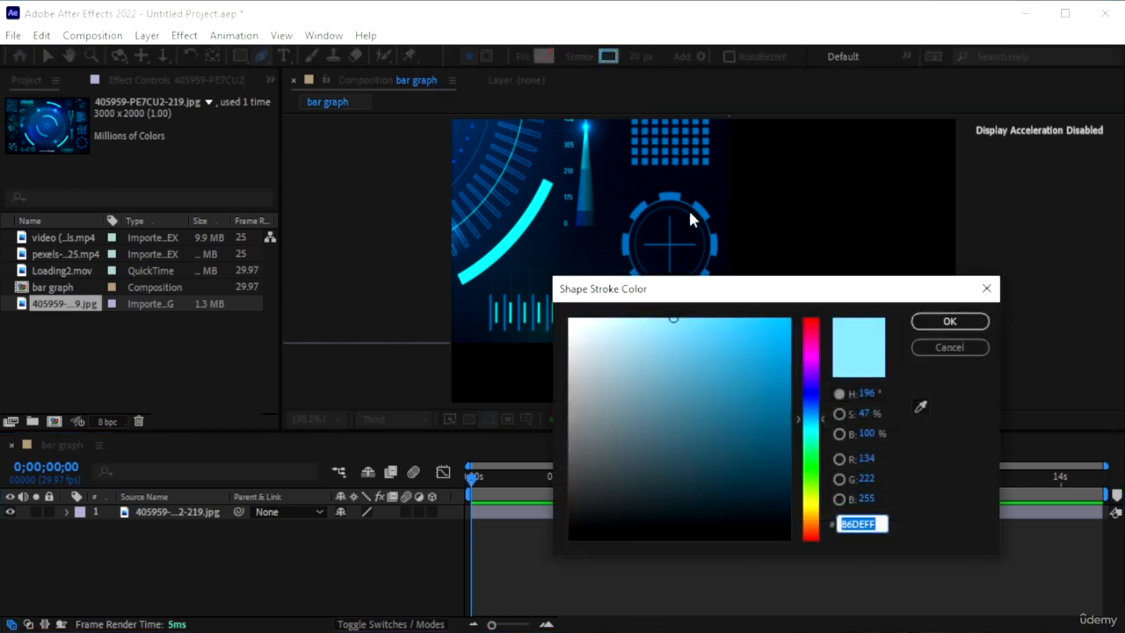
left_click_drag(716, 299, 836, 264)
left_click(1041, 372)
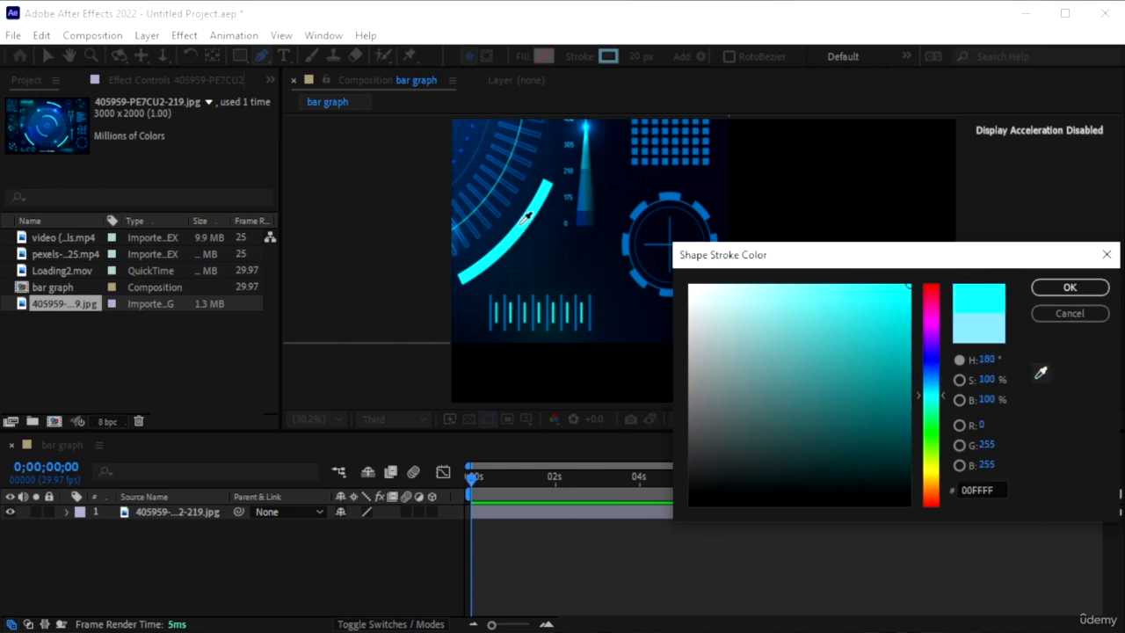
left_click(646, 203)
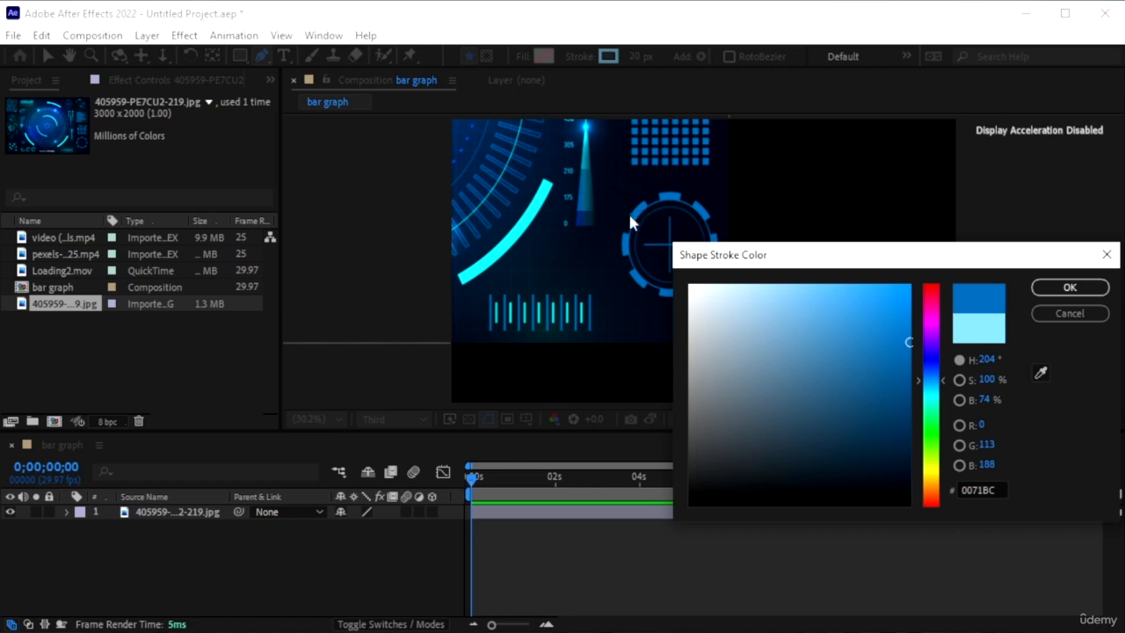
left_click(1067, 288)
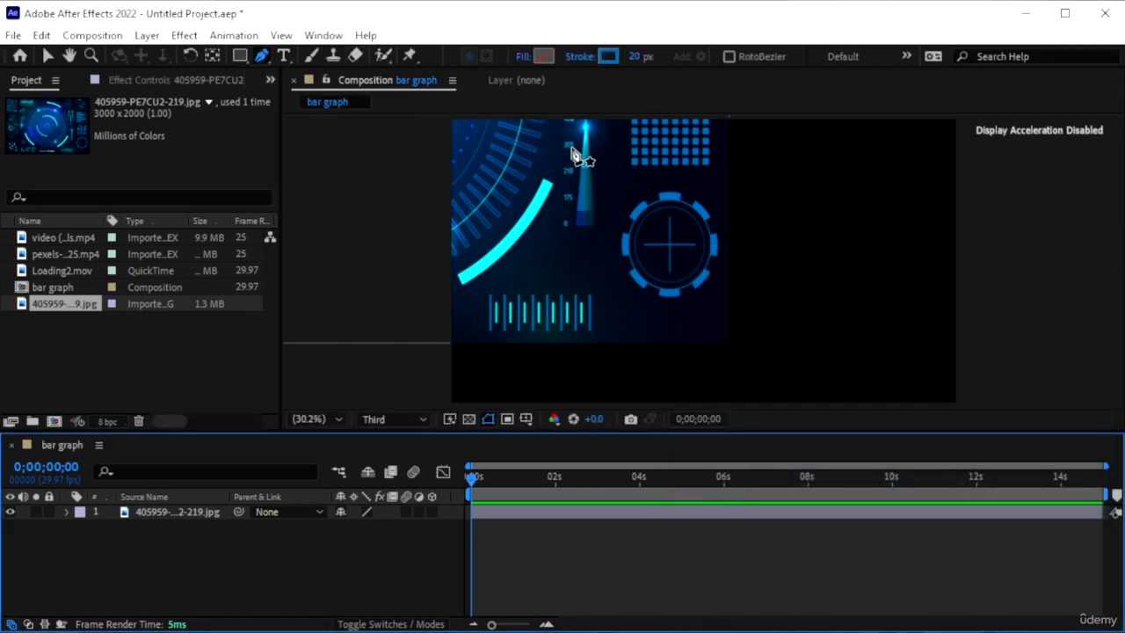
- Draw a long vertical line and a horizontal line crossing its lower part on one shape layer as the graph axes
left_click(570, 145)
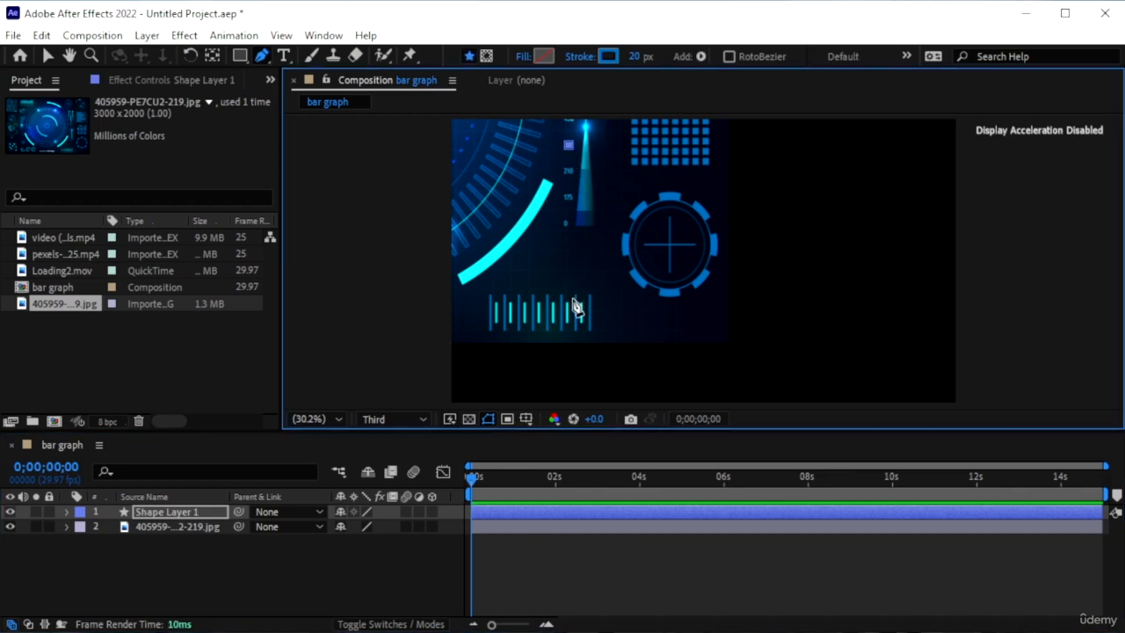
left_click(569, 366)
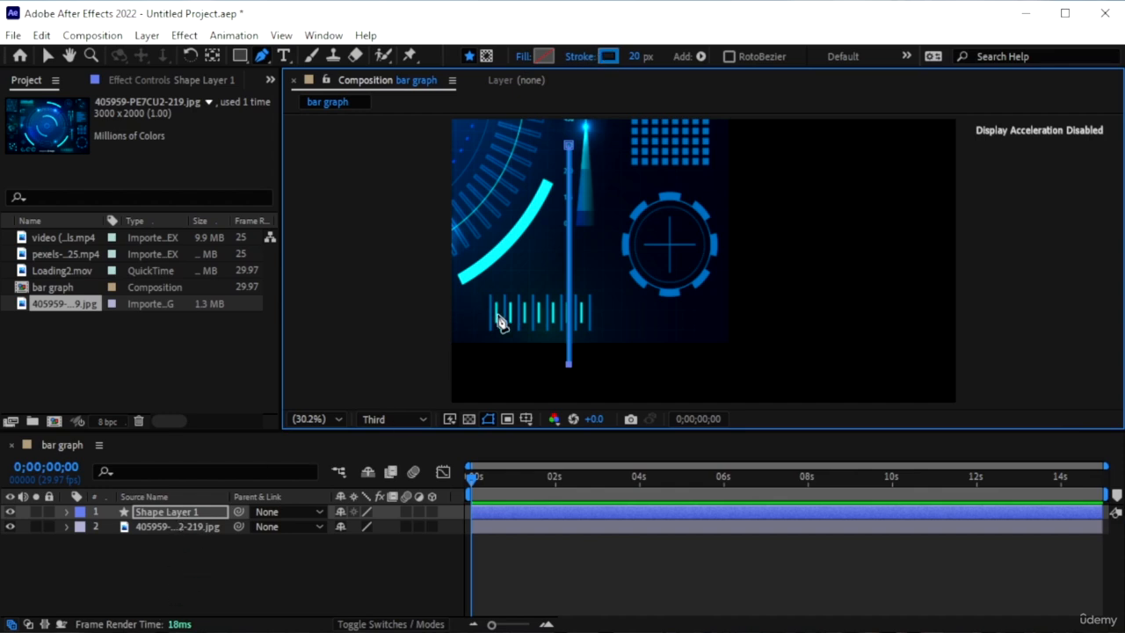
left_click(195, 513)
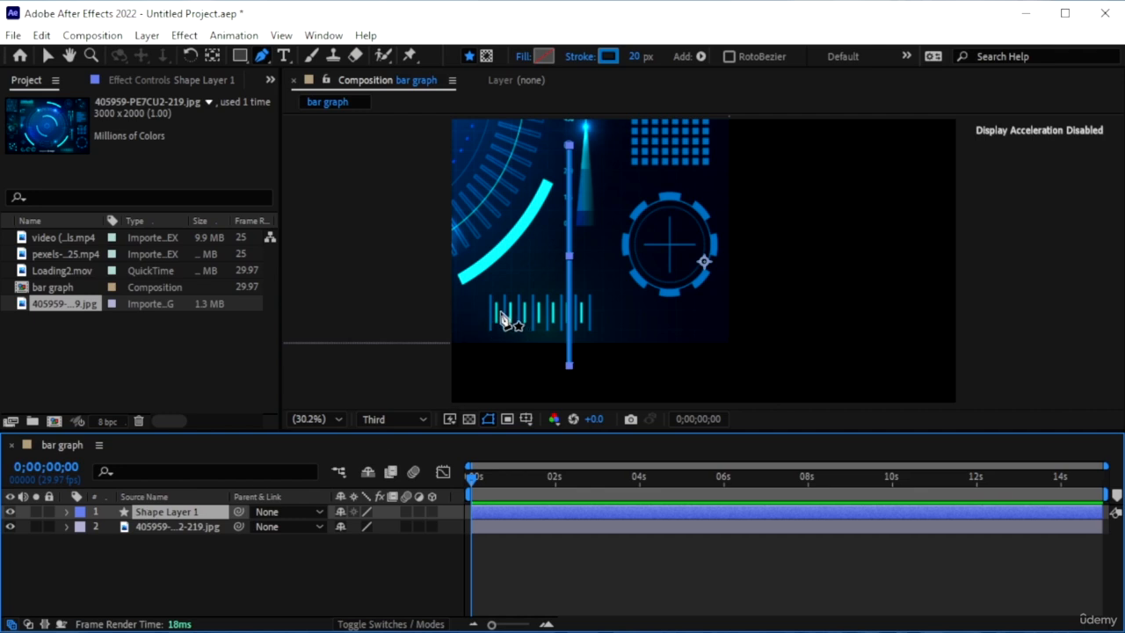
left_click(500, 312)
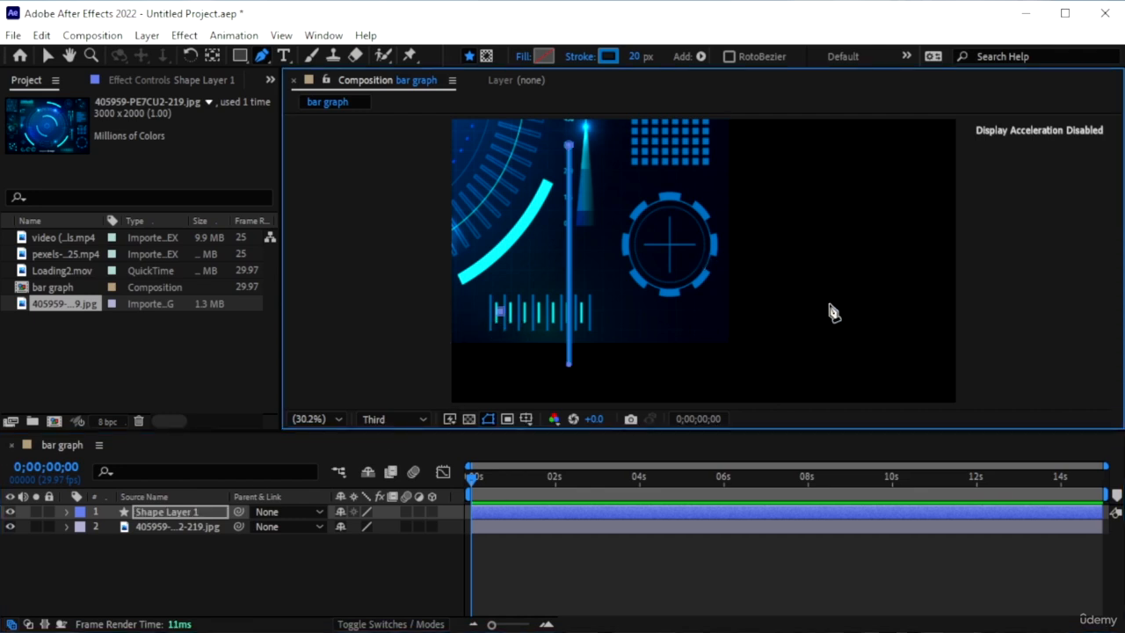
left_click(900, 324, "shift")
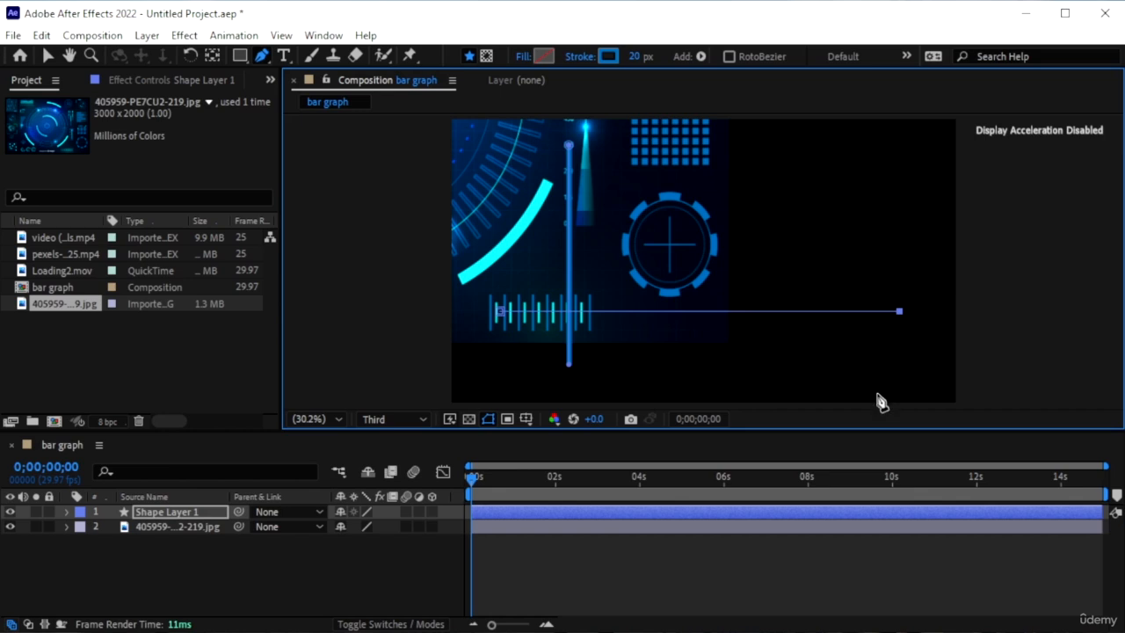
left_click(189, 513)
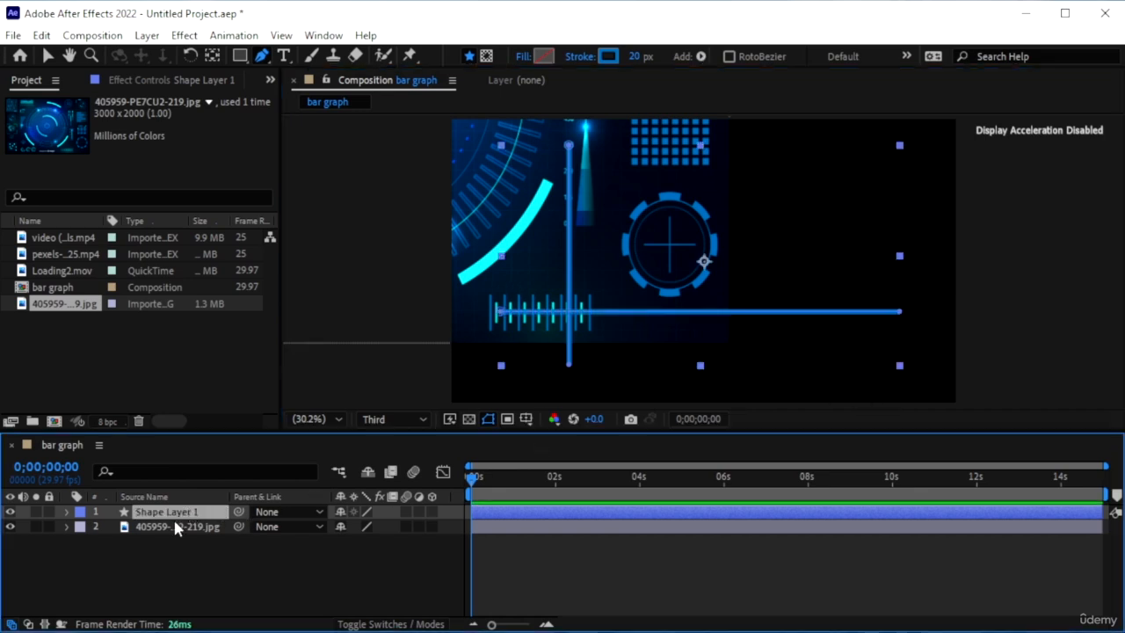
- Hide the reference image layer and expand the axis shape layer to check its two line shapes and transform properties
left_click(10, 527)
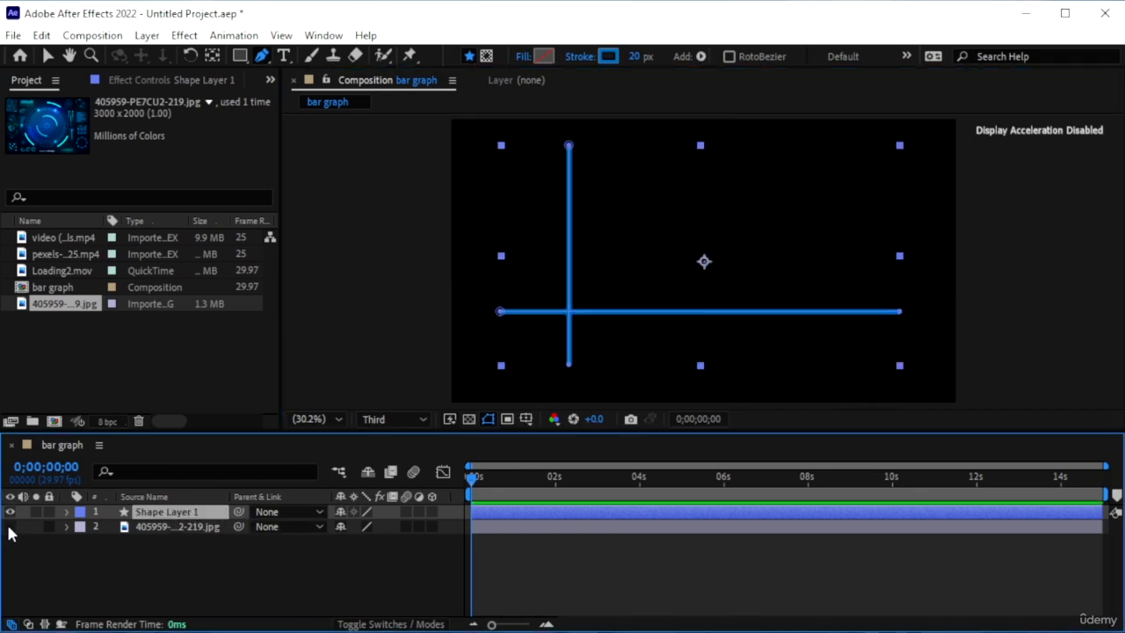
left_click(68, 512)
left_click(81, 527)
left_click(144, 554)
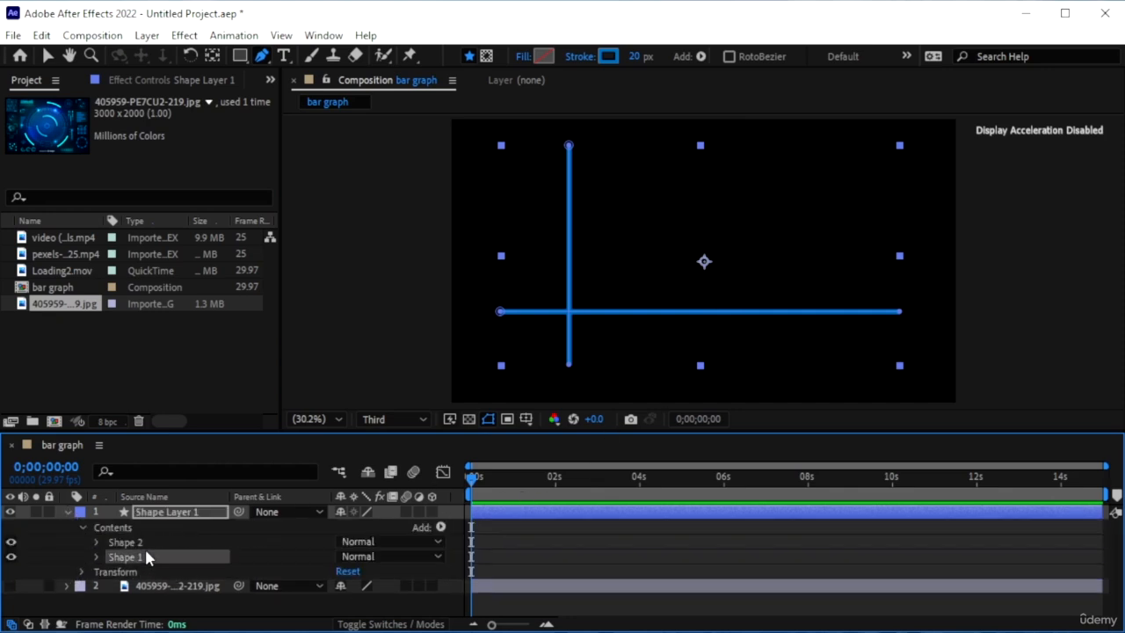
left_click(135, 568)
left_click(81, 571)
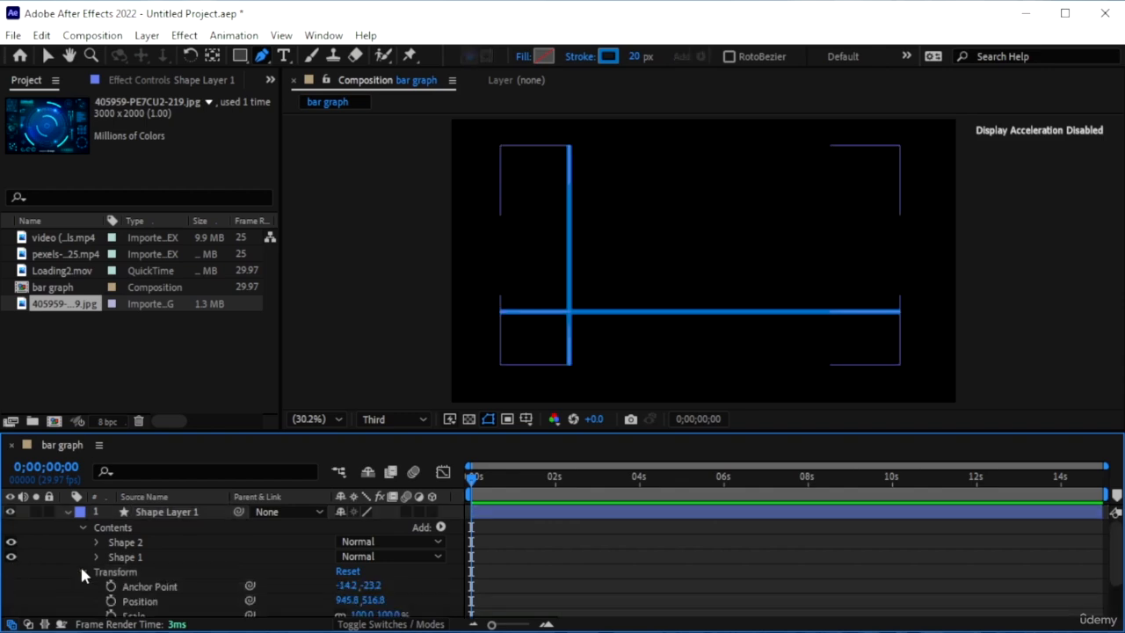
left_click(80, 571)
left_click(193, 527)
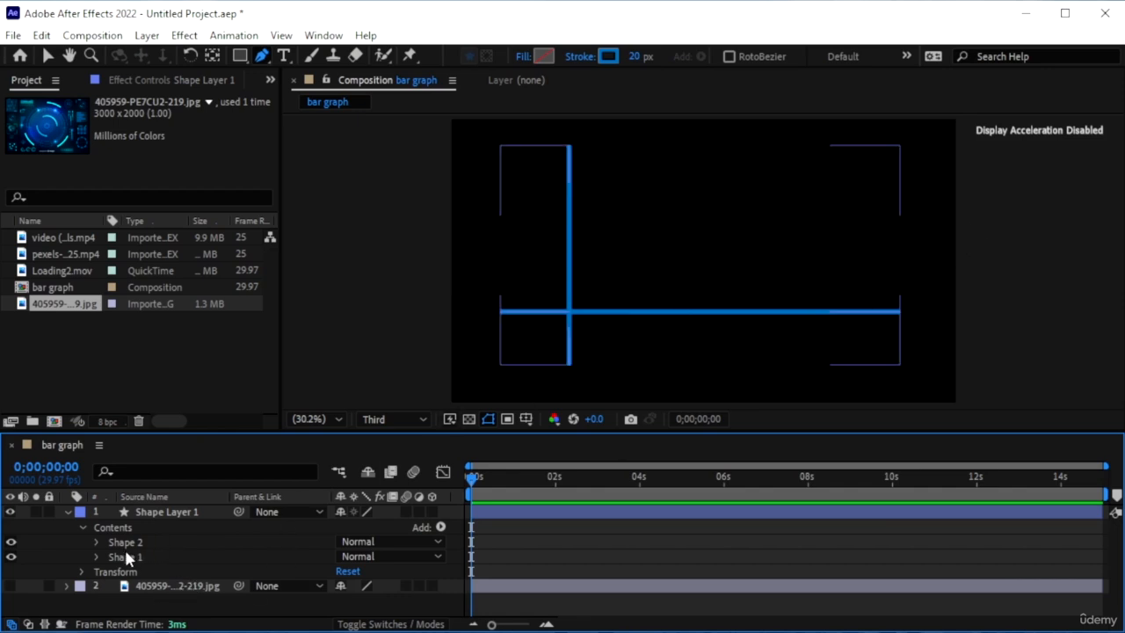
- Rename the axis shape layer to "lines" and collapse its properties
right_click(156, 513)
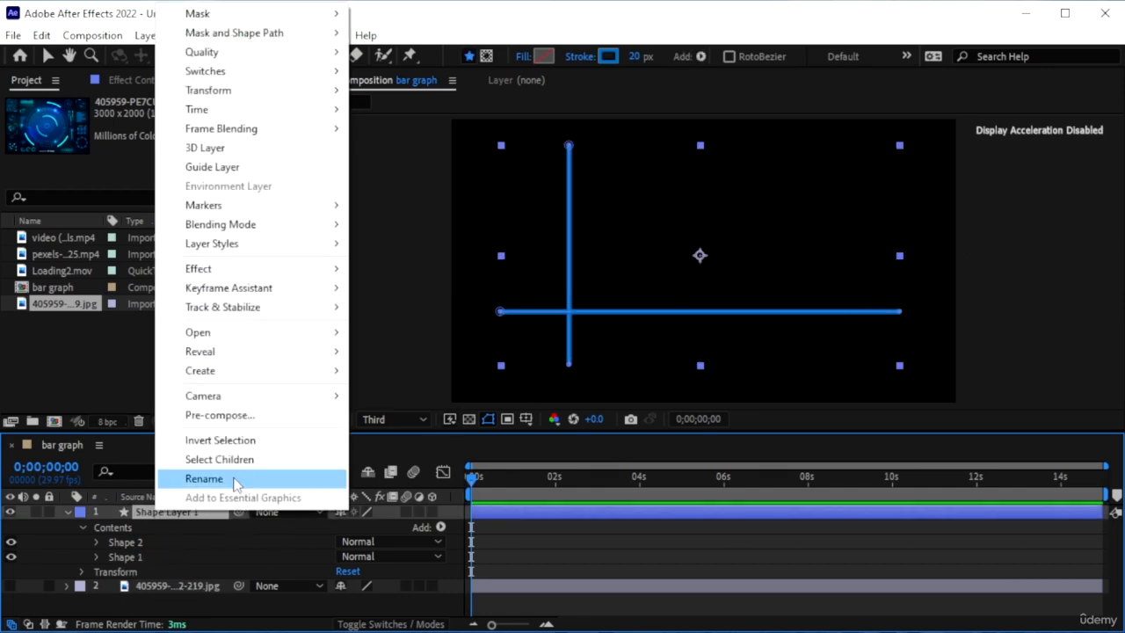
left_click(242, 474)
type("li")
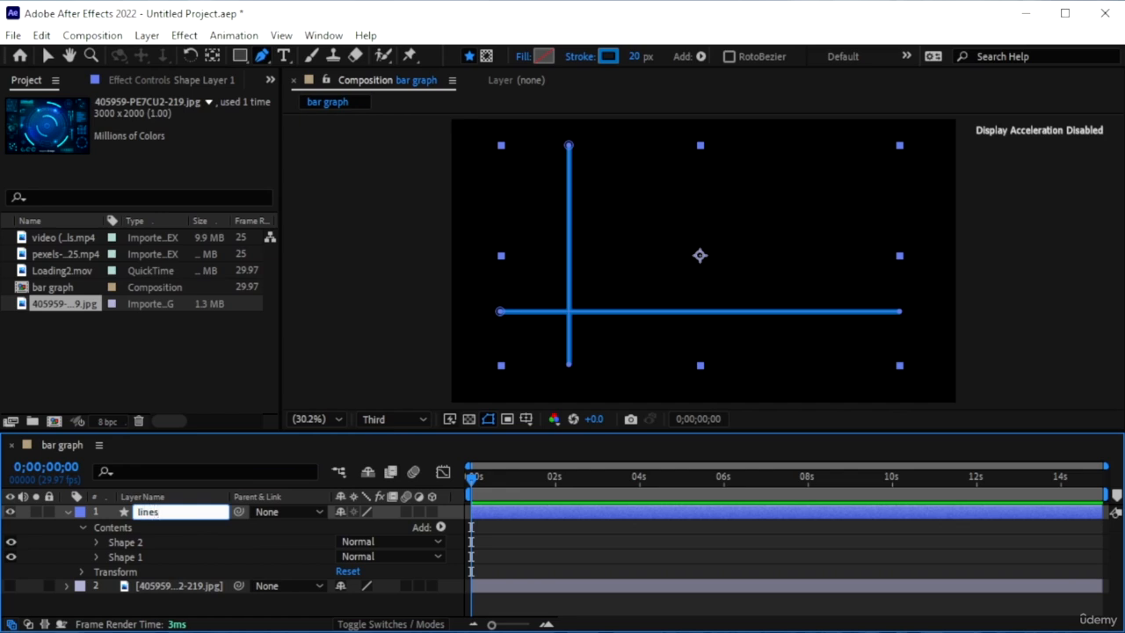
type("nes")
key("Return")
left_click(65, 511)
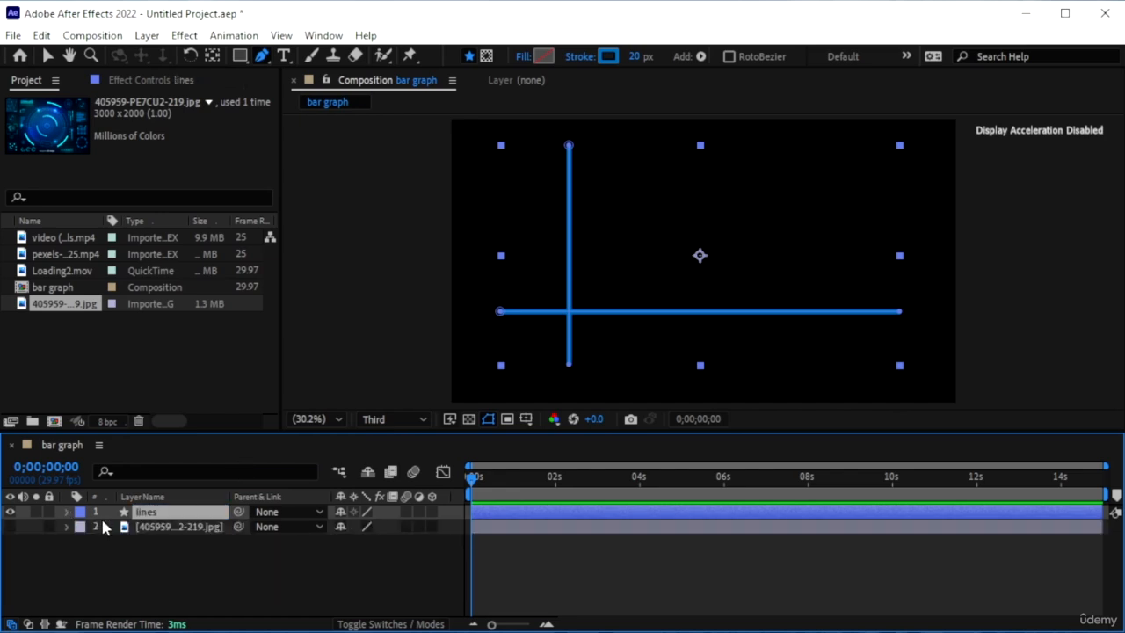
left_click(153, 527)
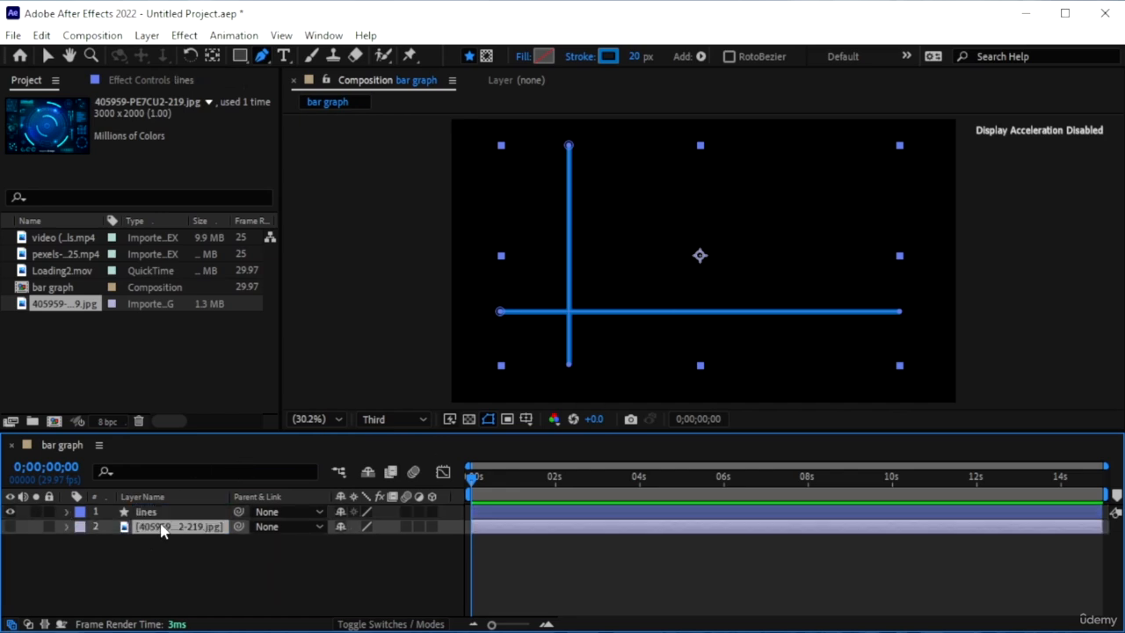
left_click(11, 526)
left_click(10, 527)
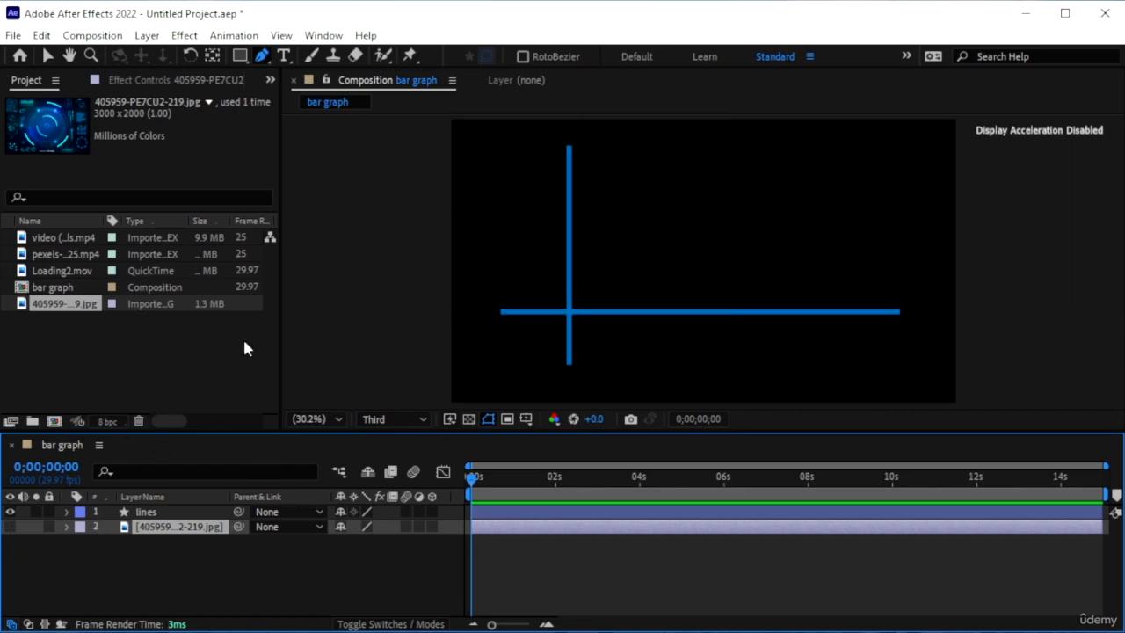
- With no layer selected, set up the Rectangle tool to draw shapes with the stroke set to None
left_click(239, 56)
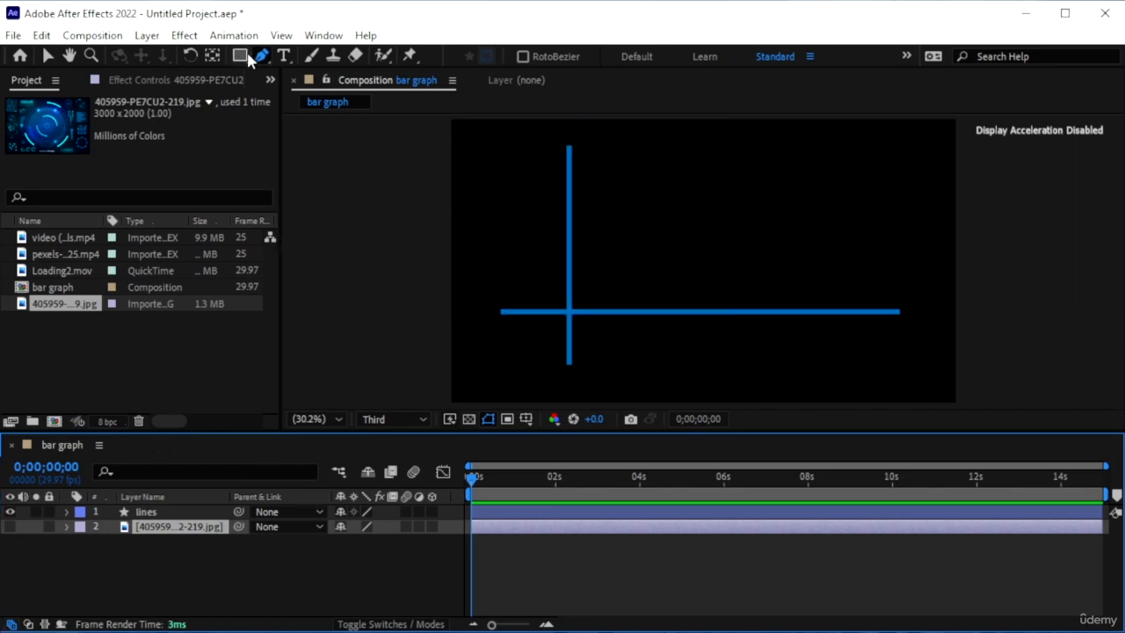
left_click(152, 516)
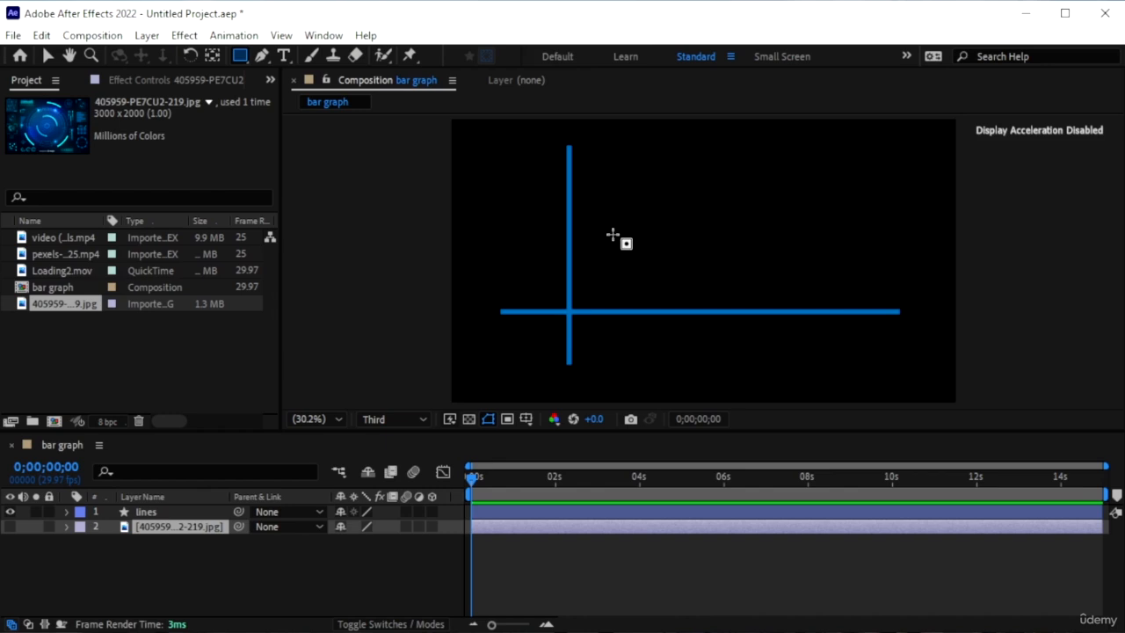
left_click(180, 575)
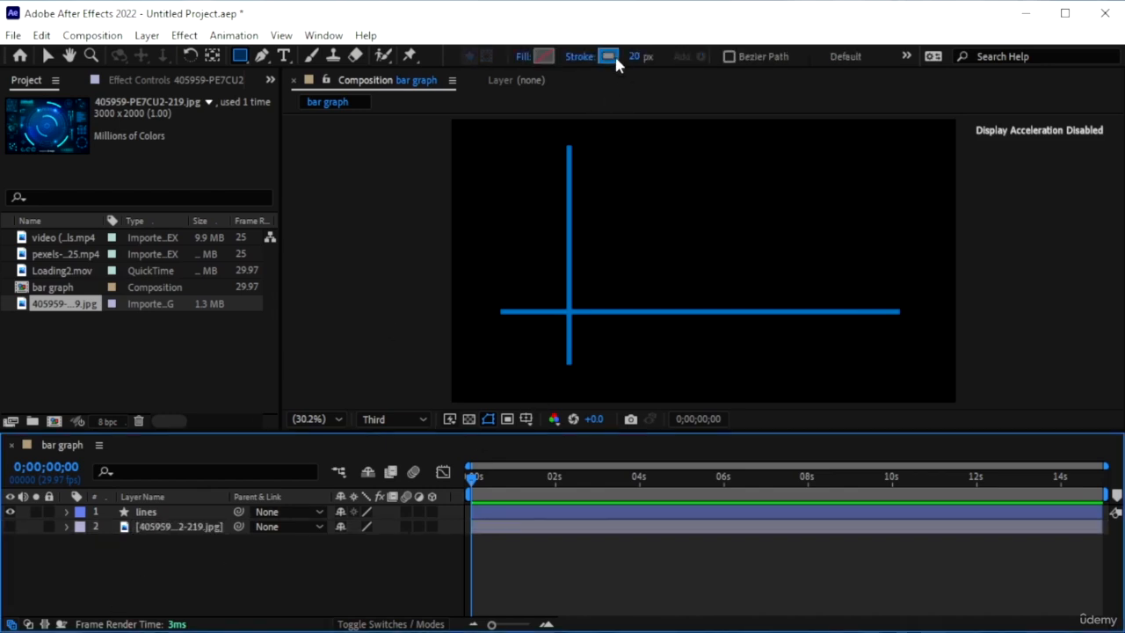
left_click(586, 57)
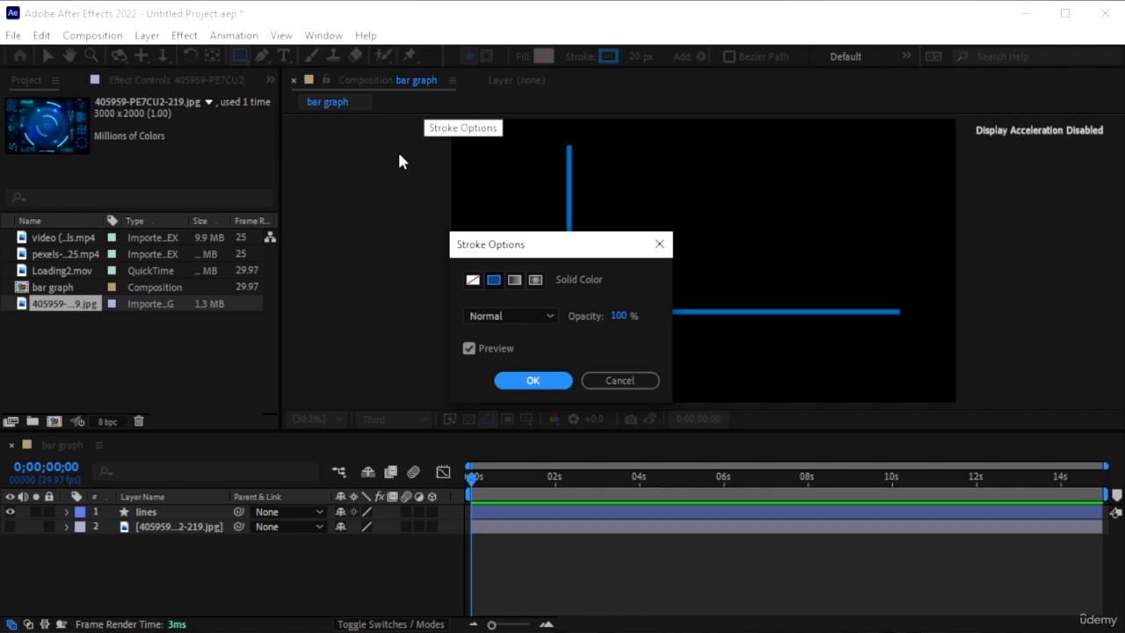
left_click(473, 279)
left_click(532, 380)
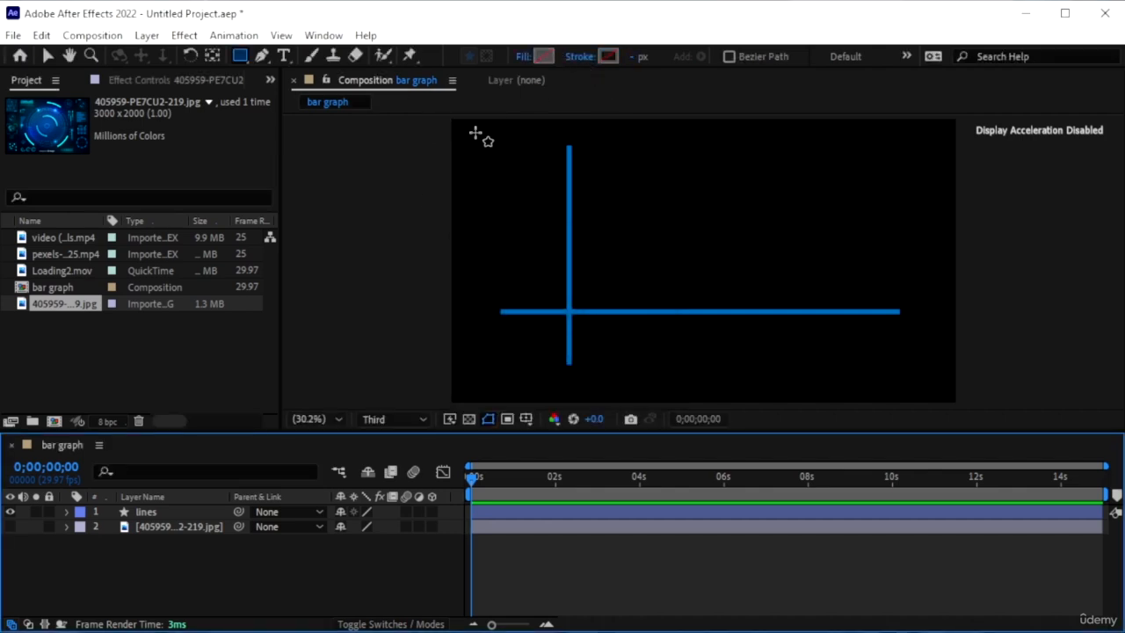
- Set the shape fill colour to cyan 00FFFF sampled from the temporarily shown reference image, and hide the image again
left_click(10, 526)
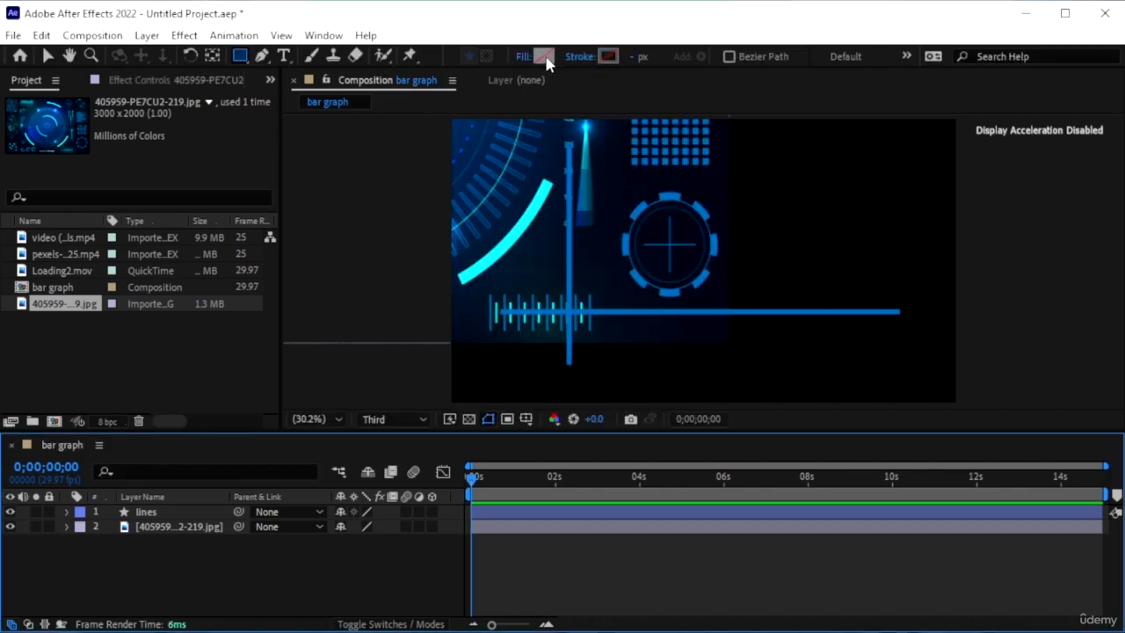
left_click(543, 57)
left_click(1041, 373)
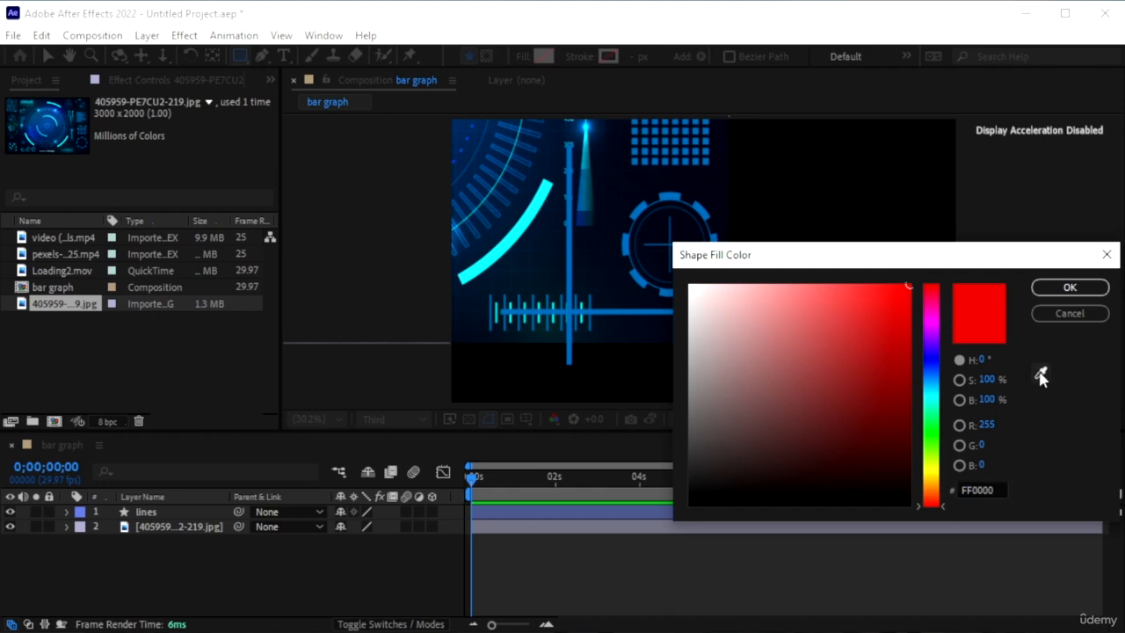
left_click(575, 270)
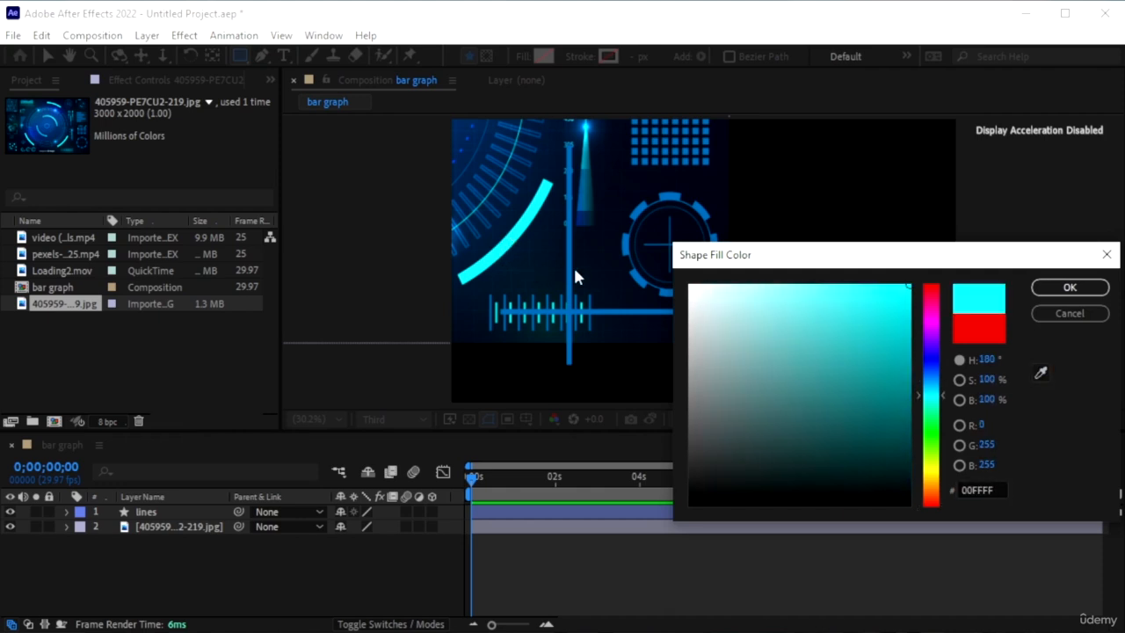
left_click(1067, 288)
left_click(11, 526)
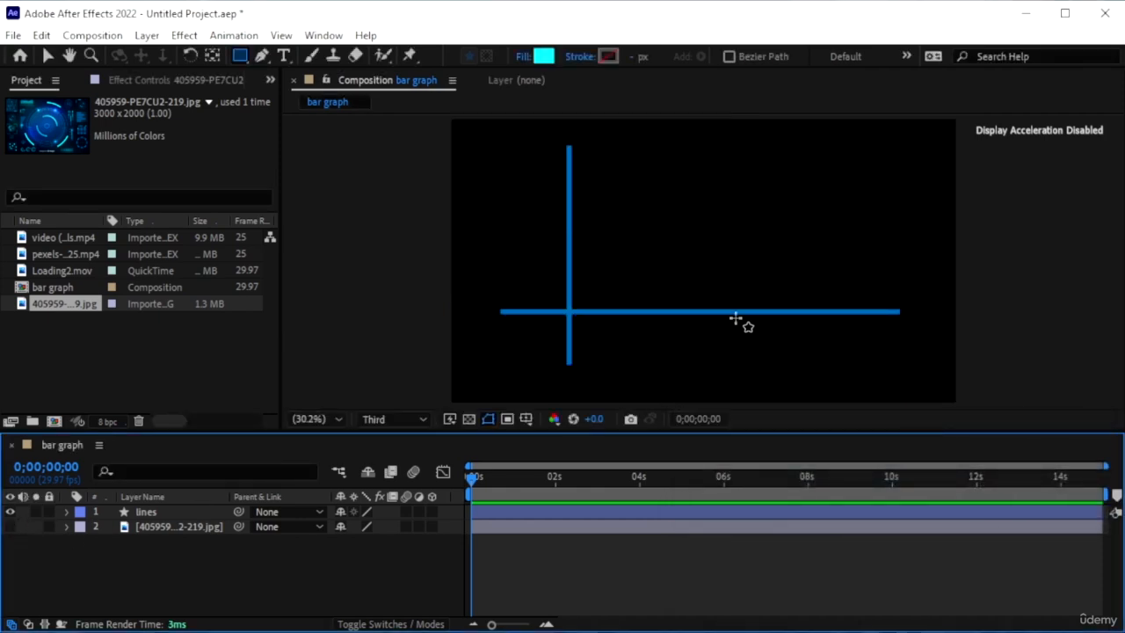
- Draw a short bar and a tall bar standing on the horizontal axis, each on its own shape layer with a centred anchor point
left_click_drag(601, 261, 625, 311)
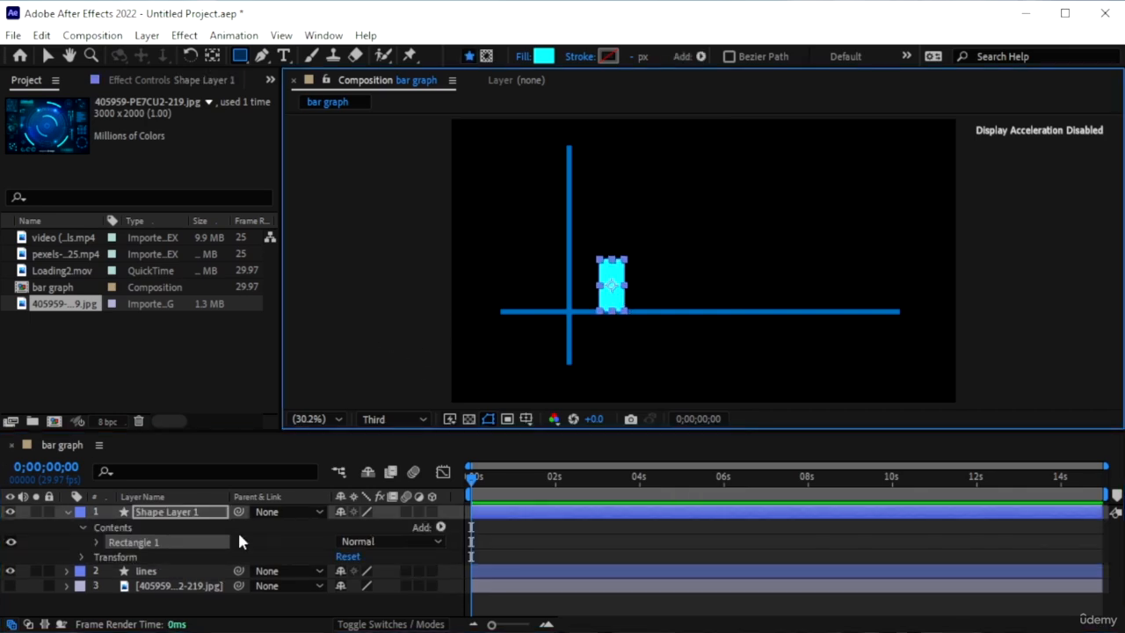
left_click(174, 609)
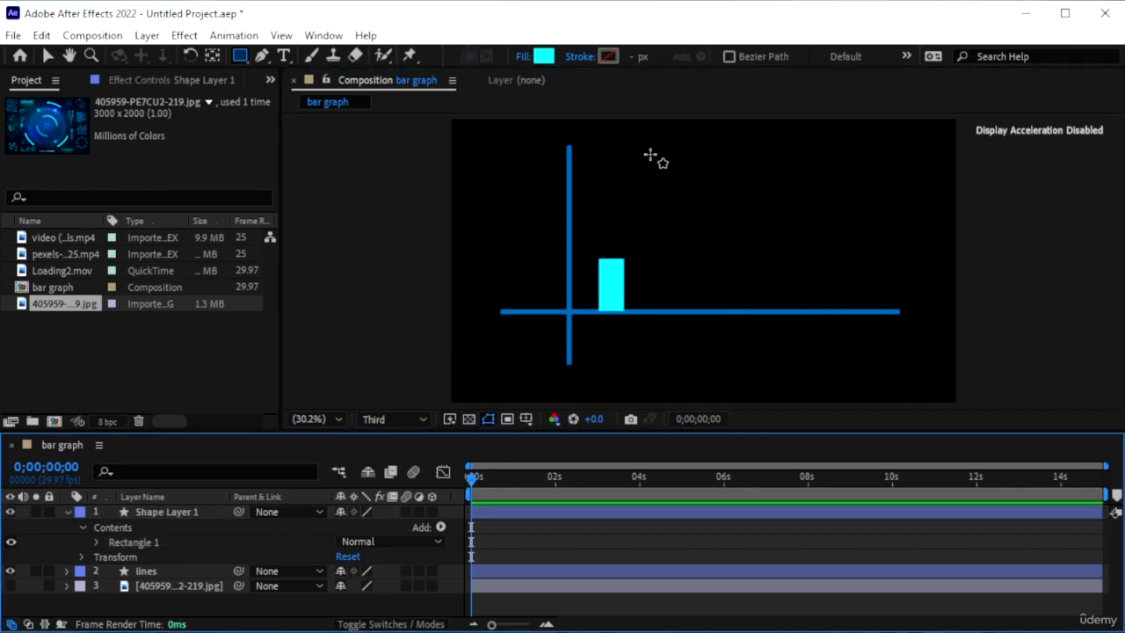
left_click_drag(651, 154, 679, 312)
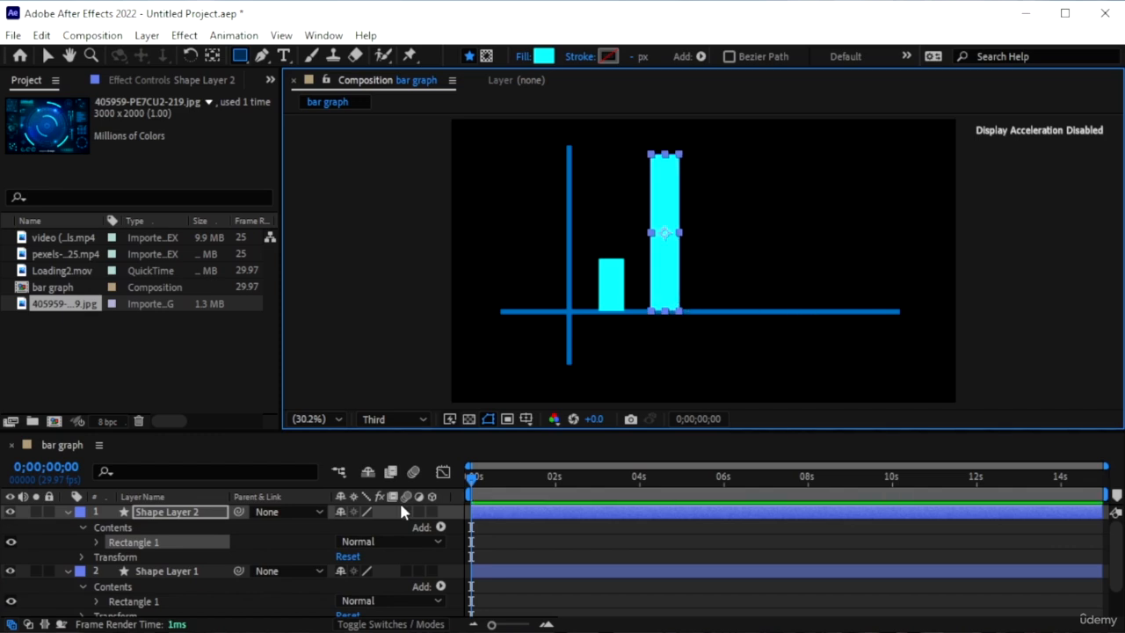
left_click(67, 509)
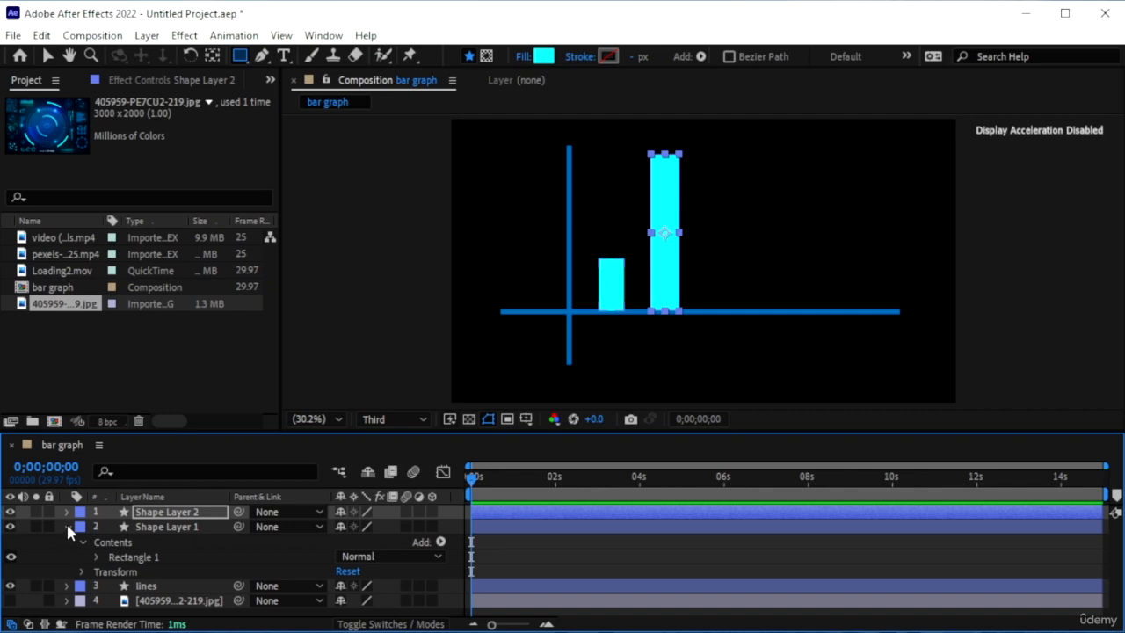
left_click(67, 526)
left_click(155, 592)
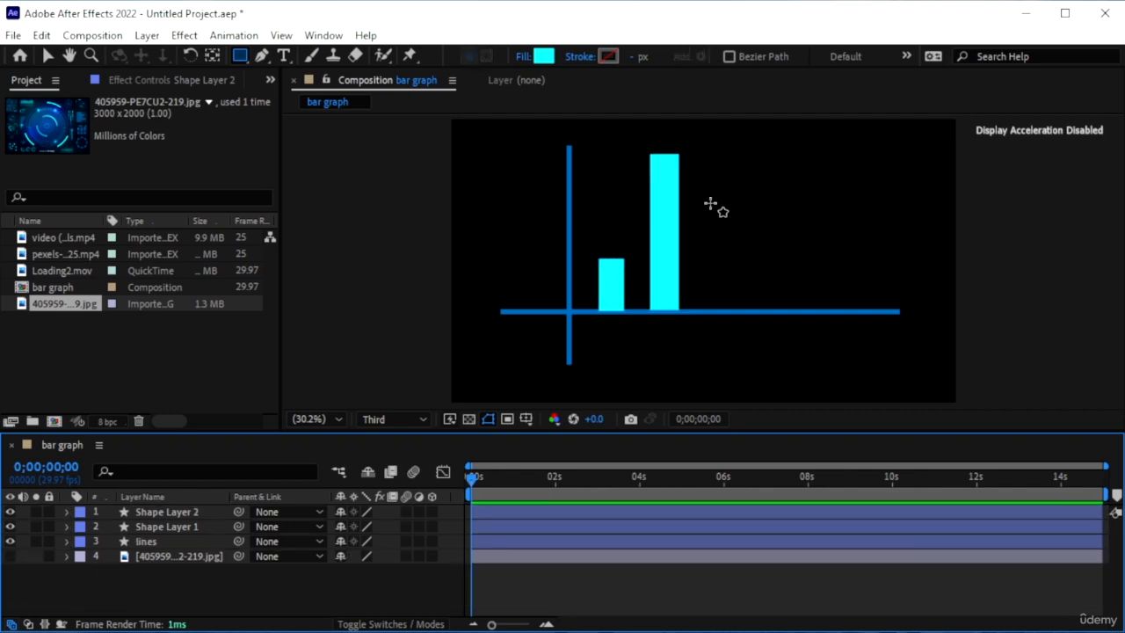
- Draw a third, medium-height bar beside the tall one on a new shape layer with its anchor point centred
left_click_drag(705, 196, 734, 312)
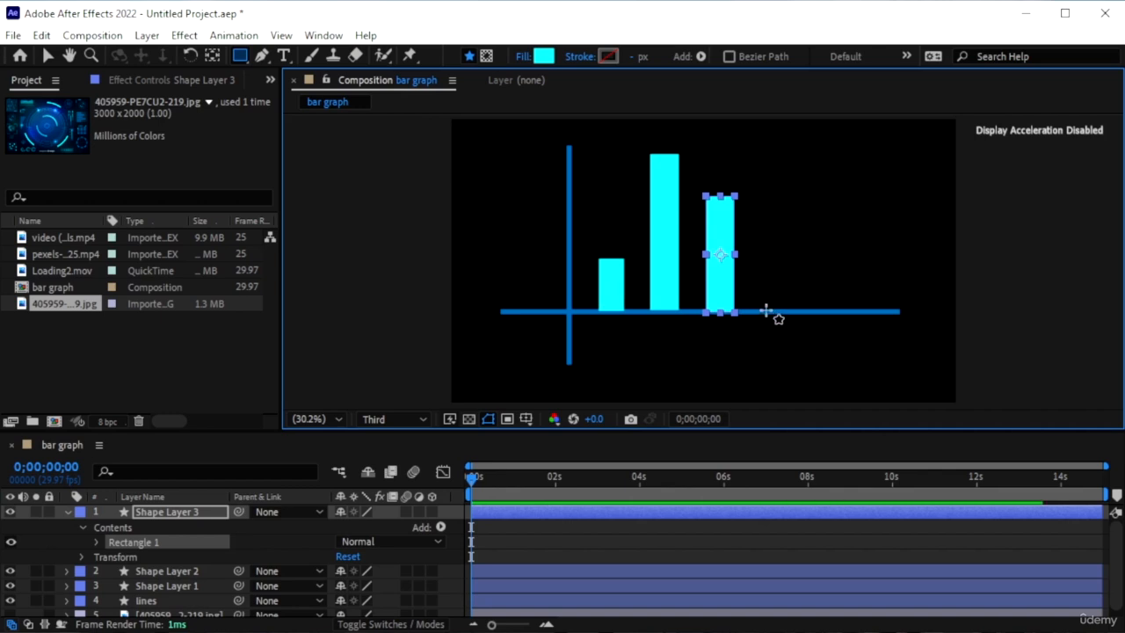
left_click_drag(758, 312, 787, 186)
key("Delete")
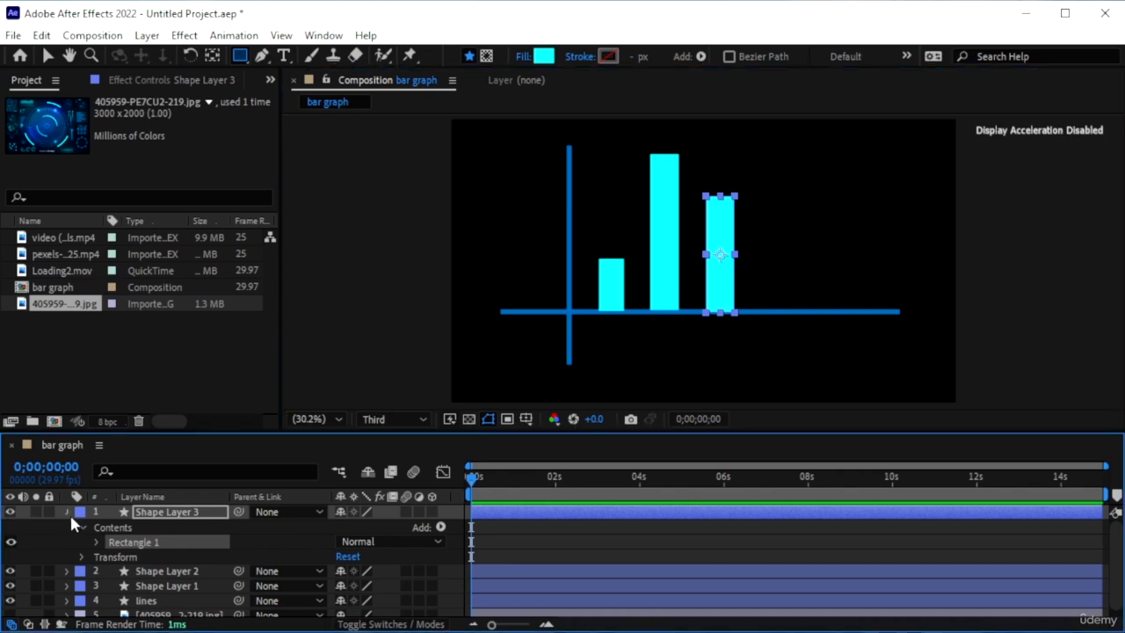
left_click(68, 511)
left_click(197, 612)
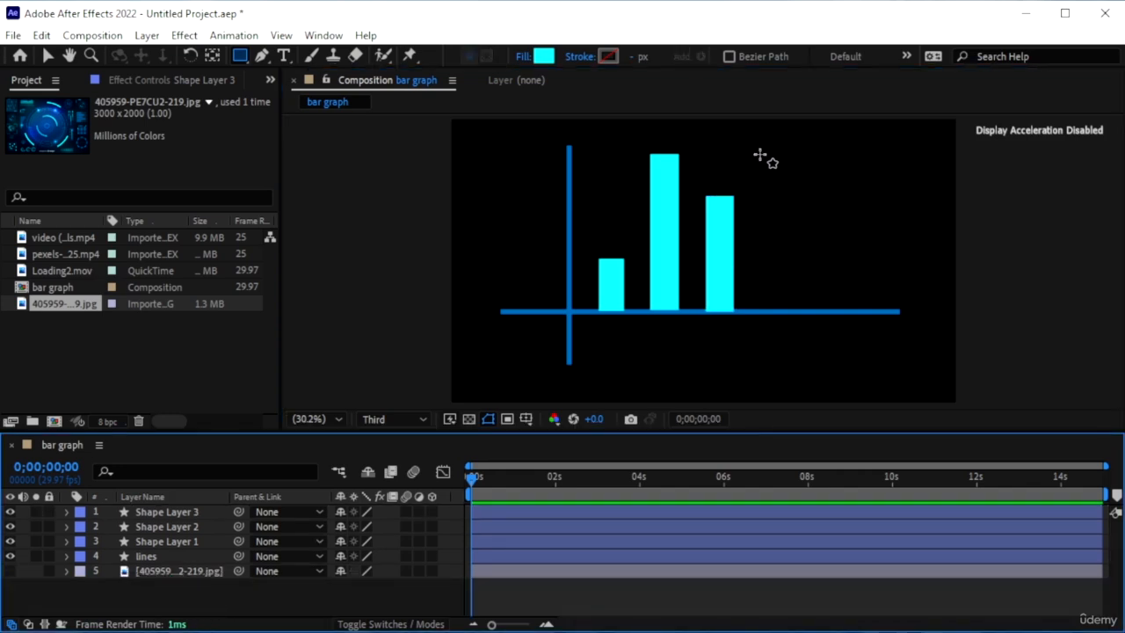
- Add a tall fourth bar and a shorter fifth bar along the axis on separate shape layers, centring each anchor point
mouse_move(758, 149)
left_mouse_down()
mouse_move(802, 305)
mouse_move(790, 312)
left_mouse_up()
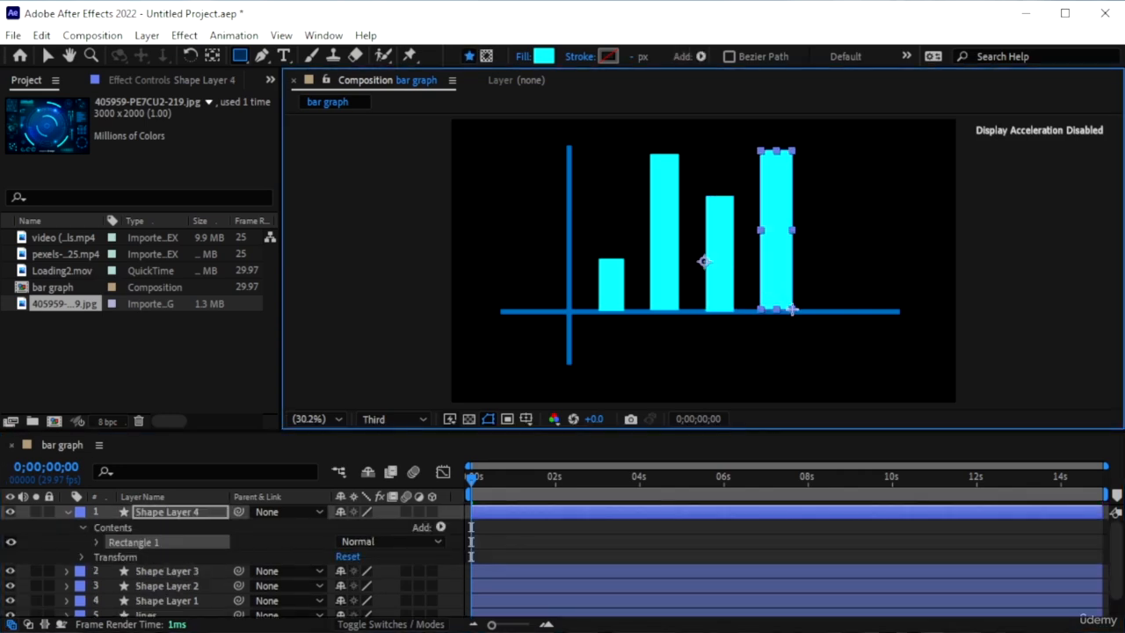
key("ctrl+alt+Home")
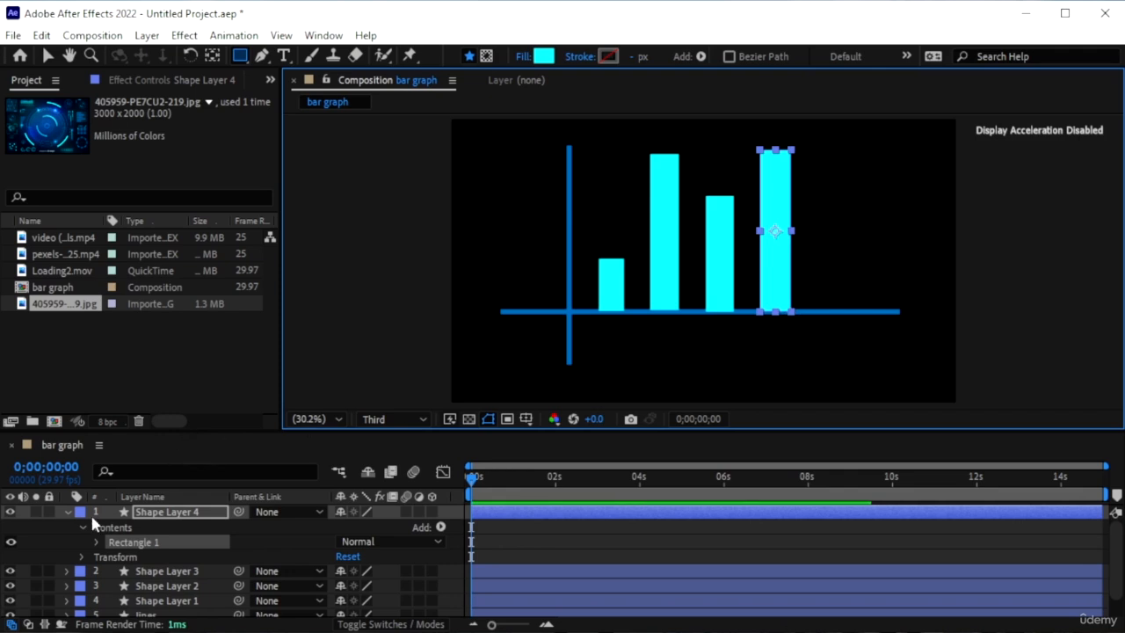
left_click(67, 512)
left_click(159, 608)
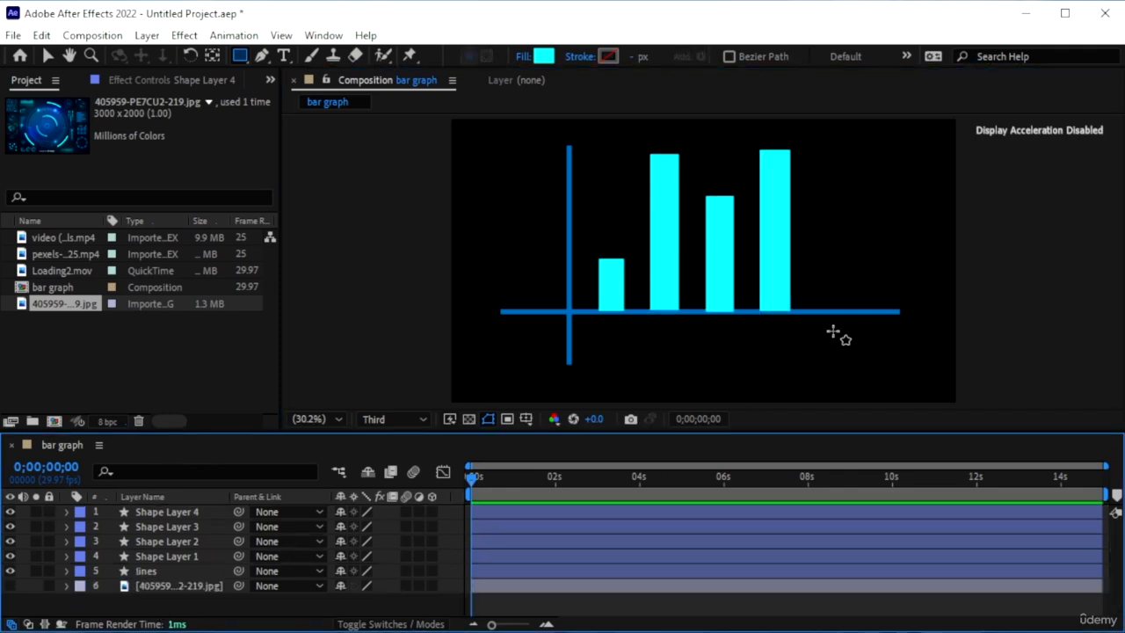
left_click_drag(821, 233, 845, 310)
key("ctrl+alt+Home")
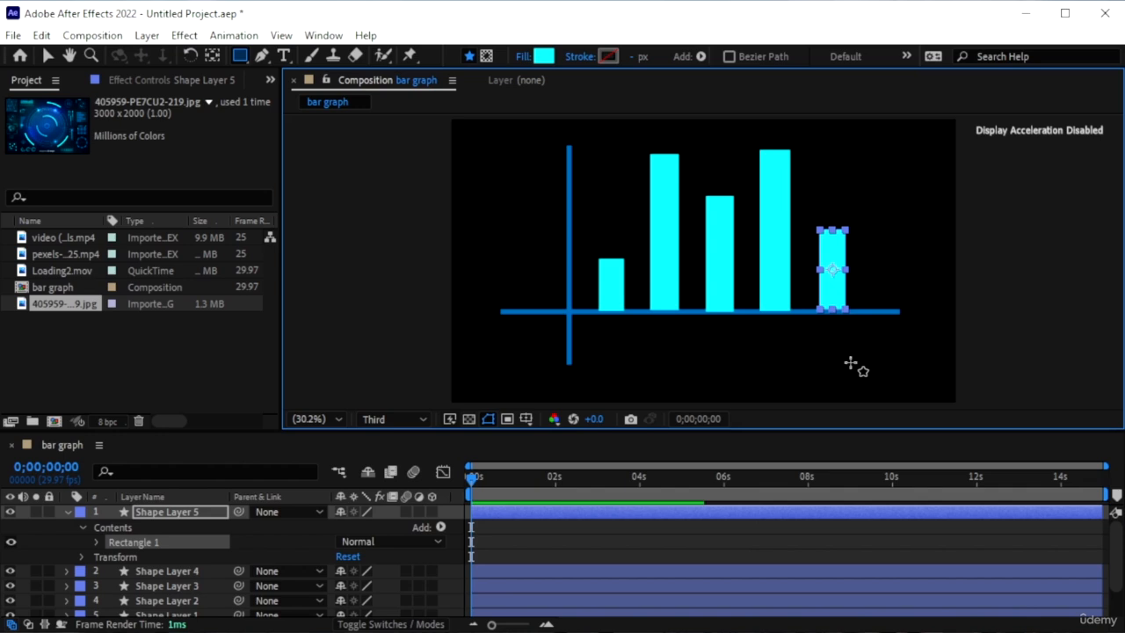
left_click(68, 511)
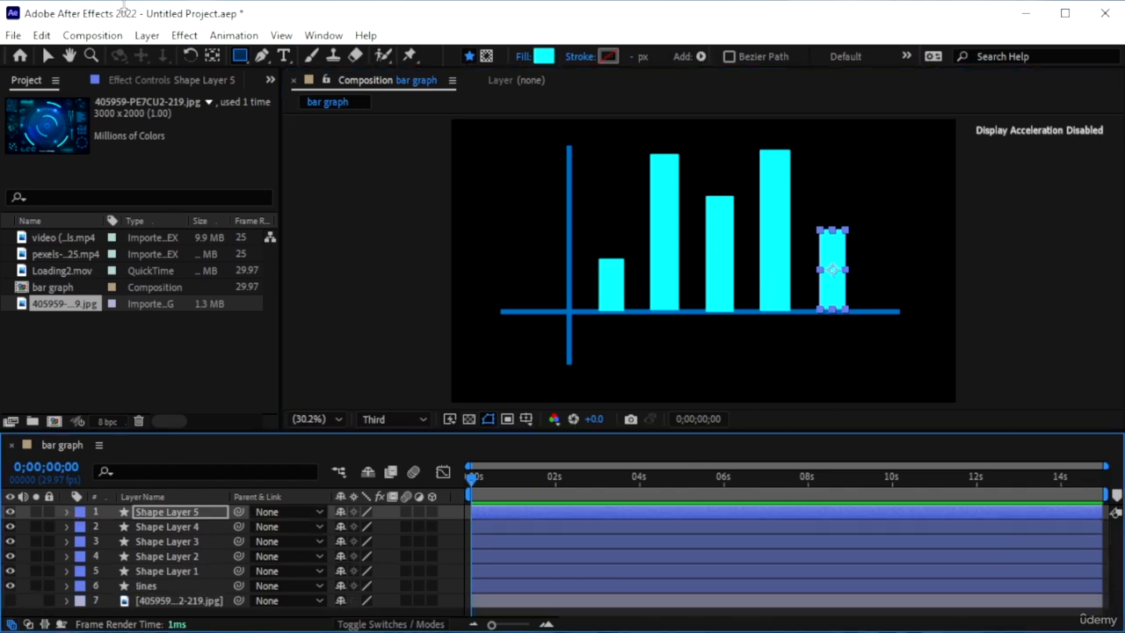
- Nudge the fifth bar slightly down and left with the Selection tool so its base sits on the horizontal axis
left_click(49, 55)
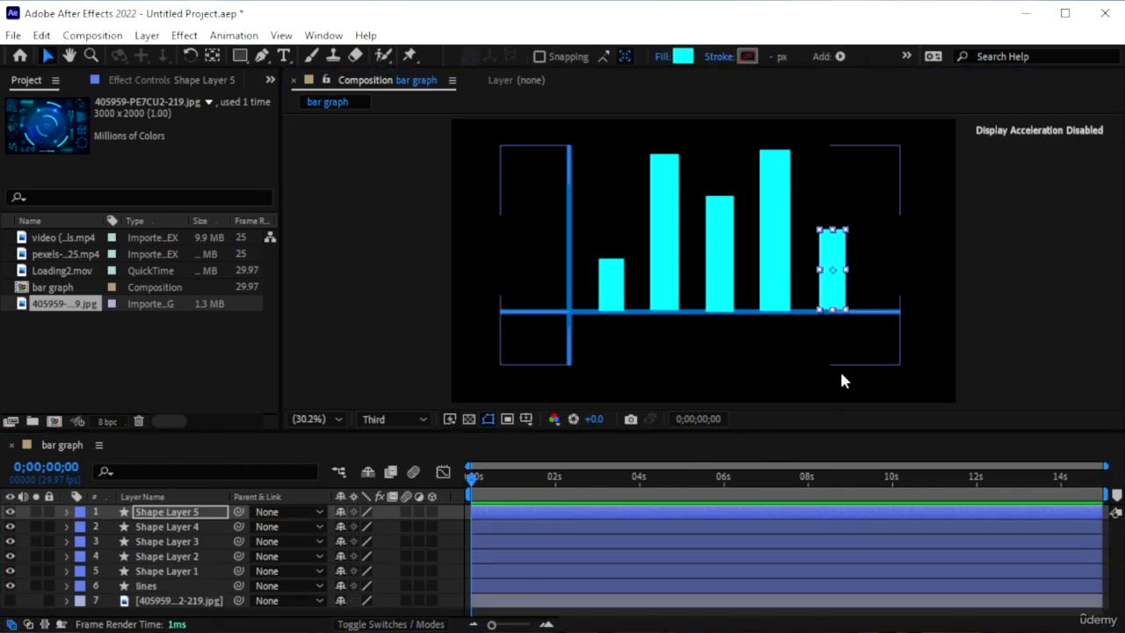
left_click(886, 388)
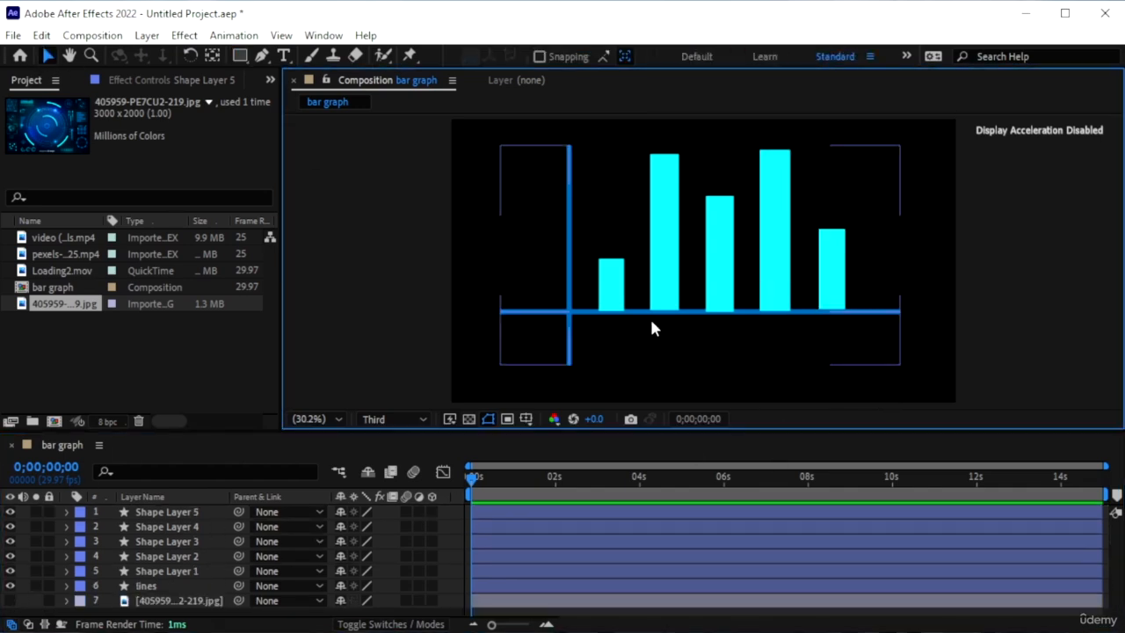
left_click(826, 298)
left_click_drag(831, 290, 827, 293)
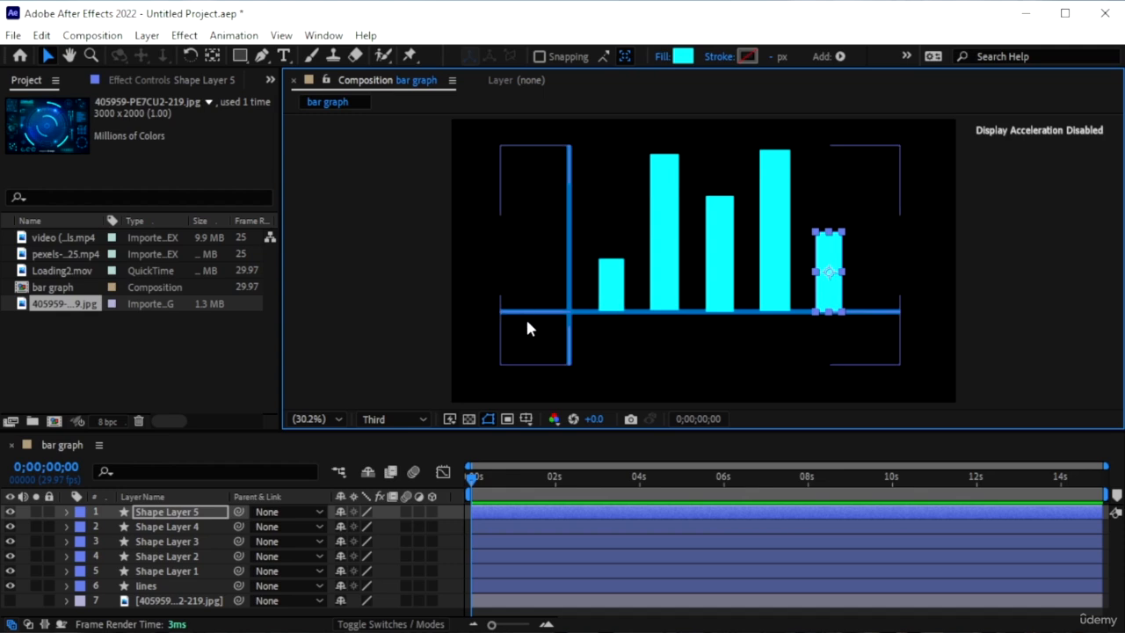
left_click(174, 513)
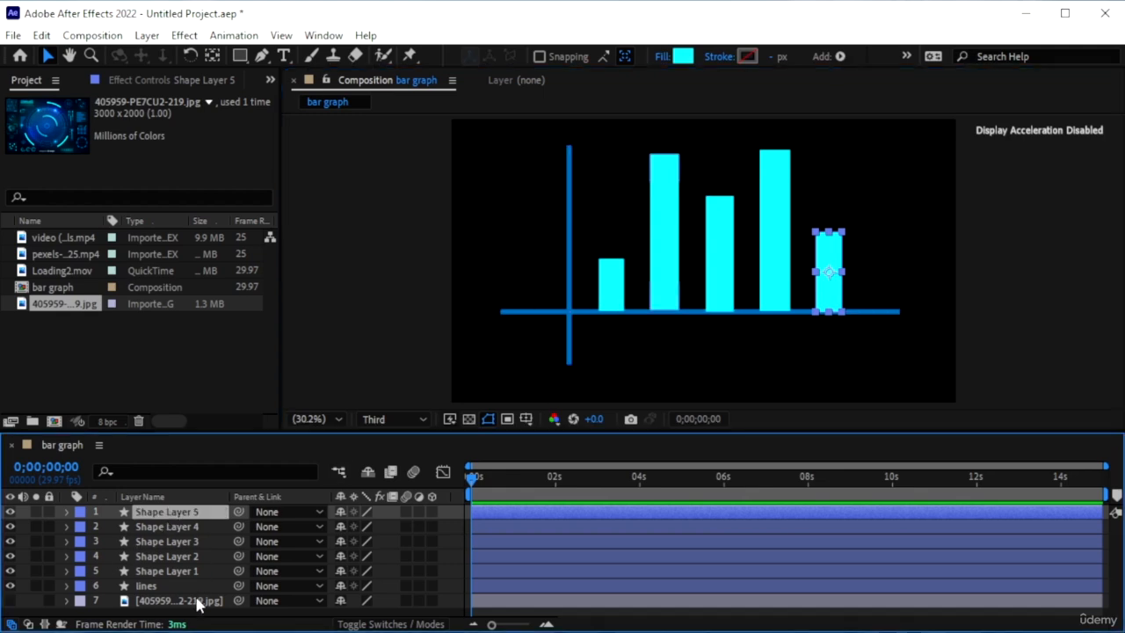
- Check which bar each shape layer holds, and move the lines layer to the top of the layer stack
left_click(169, 571)
left_click(176, 556)
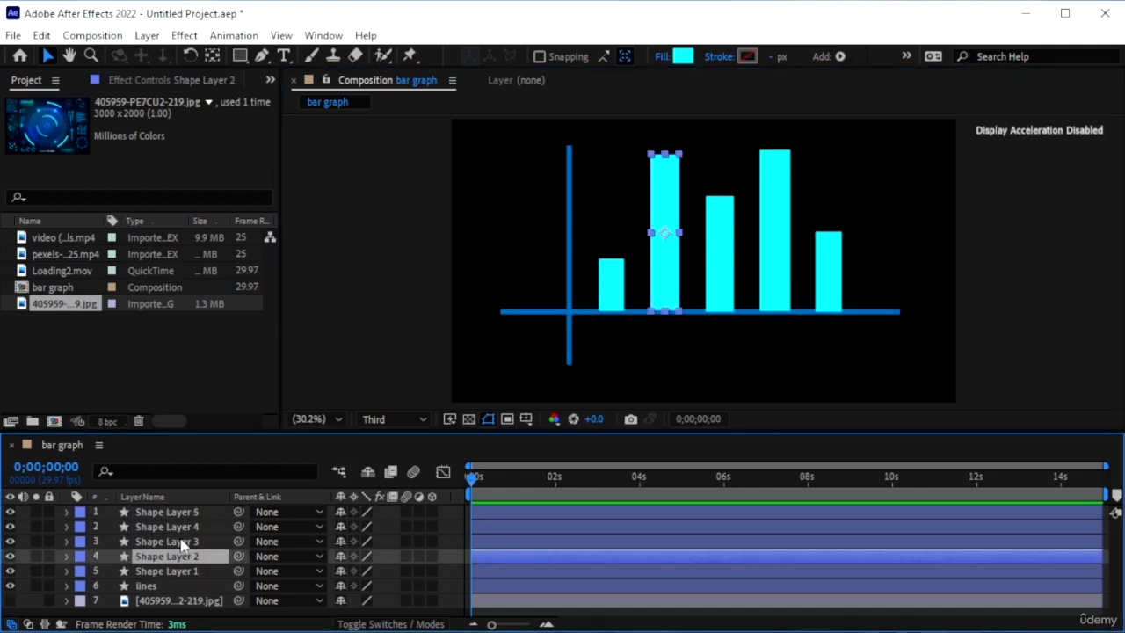
left_click(185, 542)
left_click(192, 526)
left_click(197, 513)
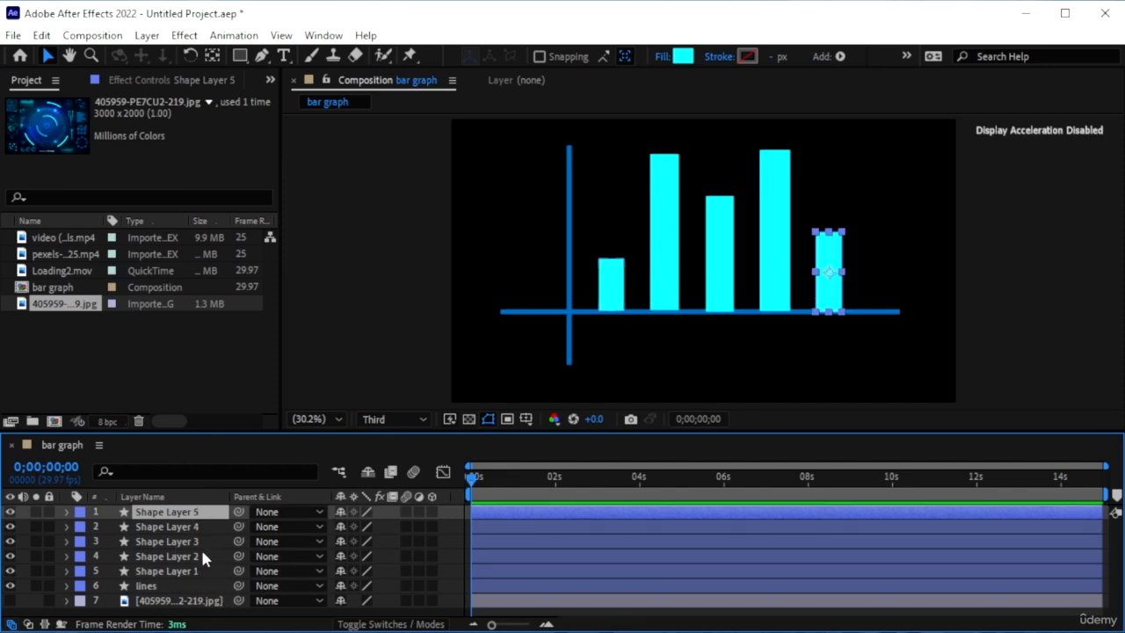
left_click(123, 587)
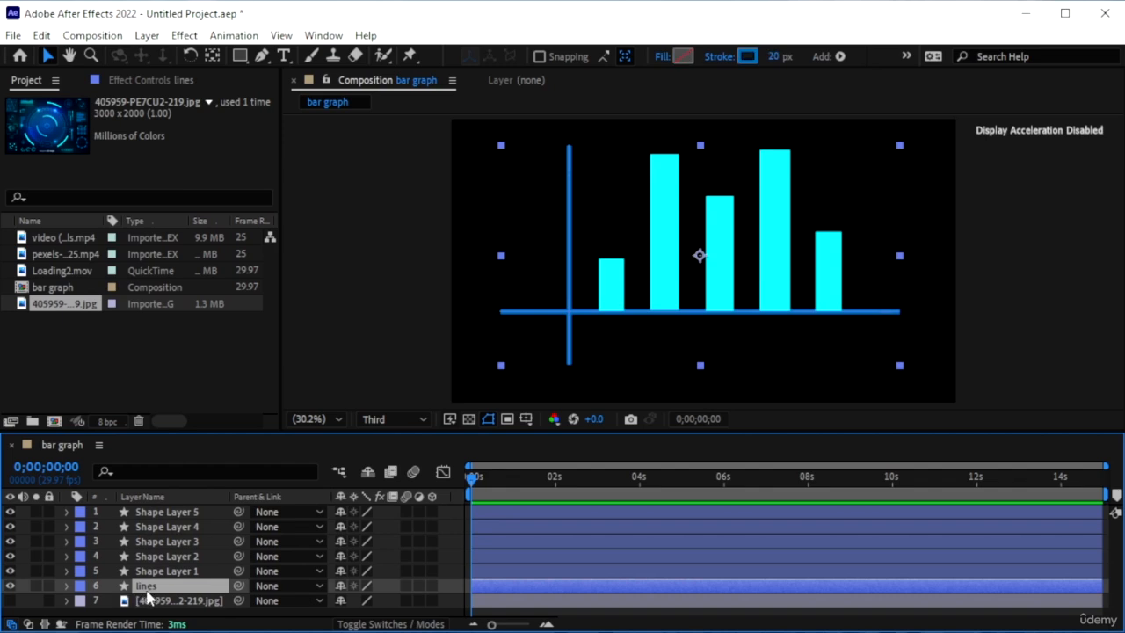
left_click_drag(155, 506, 156, 506)
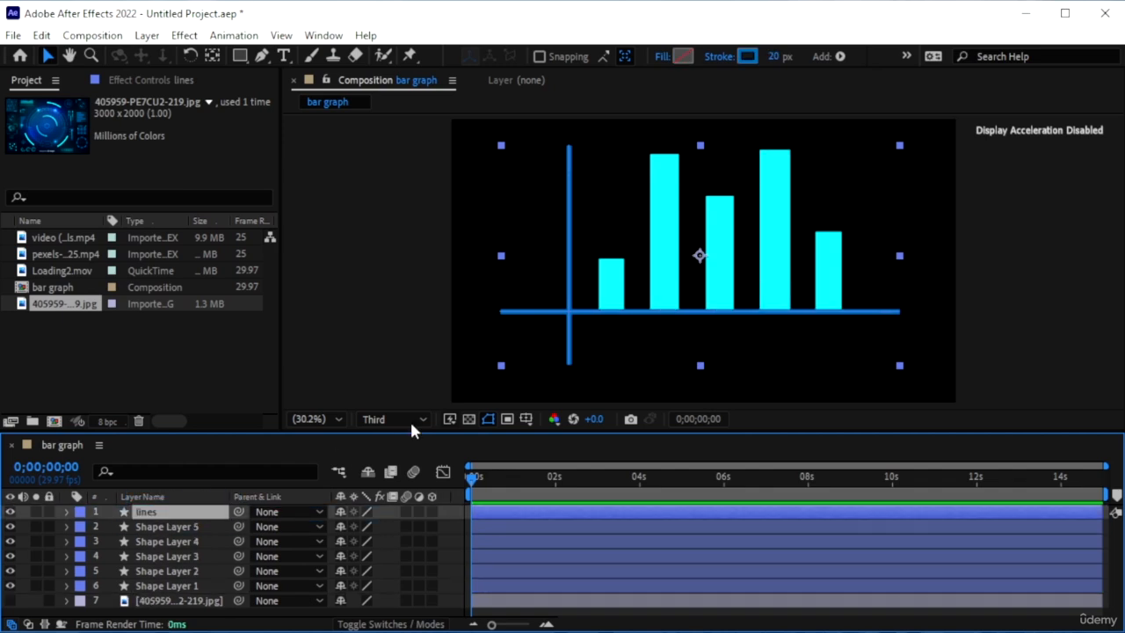
- Move the anchor point of the first bar (Shape Layer 1) to the middle of its bottom edge
left_click(175, 585)
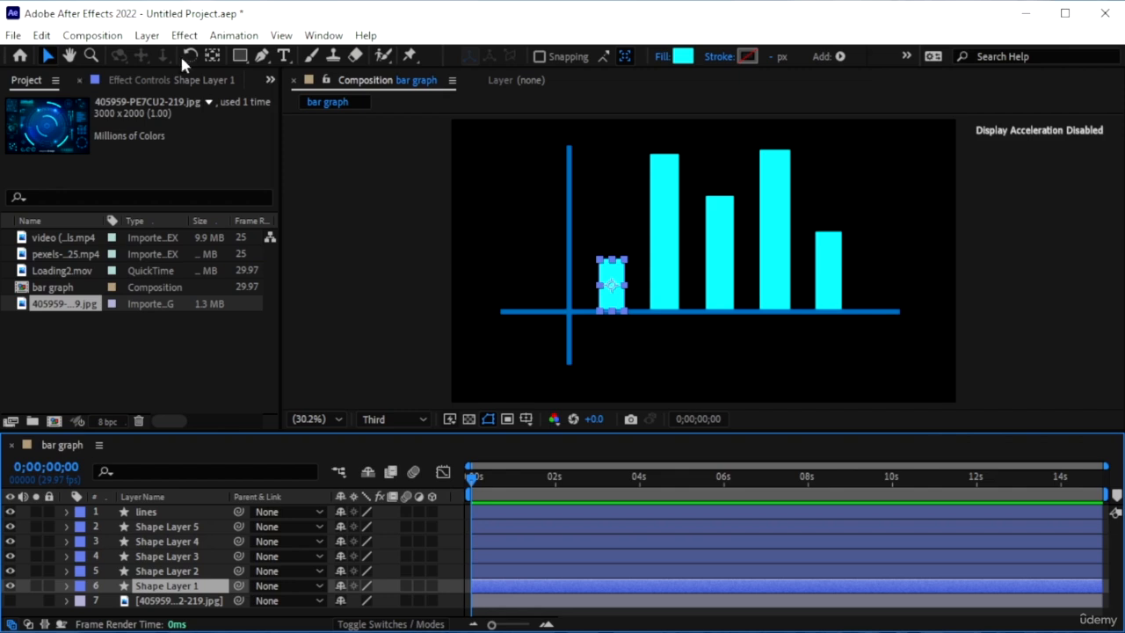
left_click(213, 56)
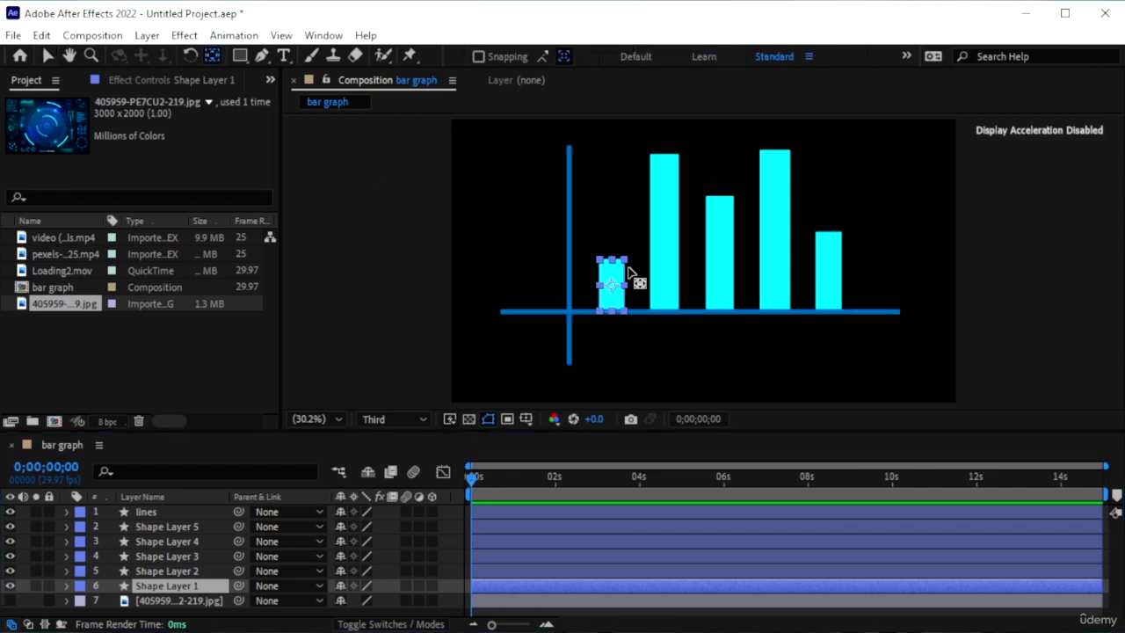
scroll(613, 329, "up", 4)
scroll(553, 351, "down", 5)
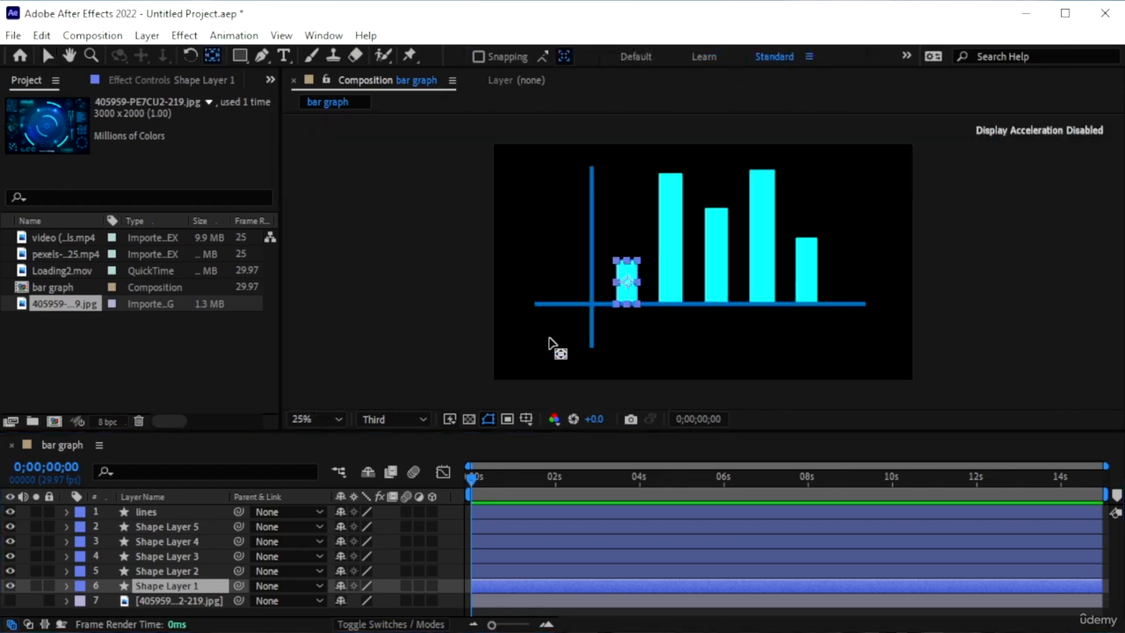
scroll(637, 334, "up", 2)
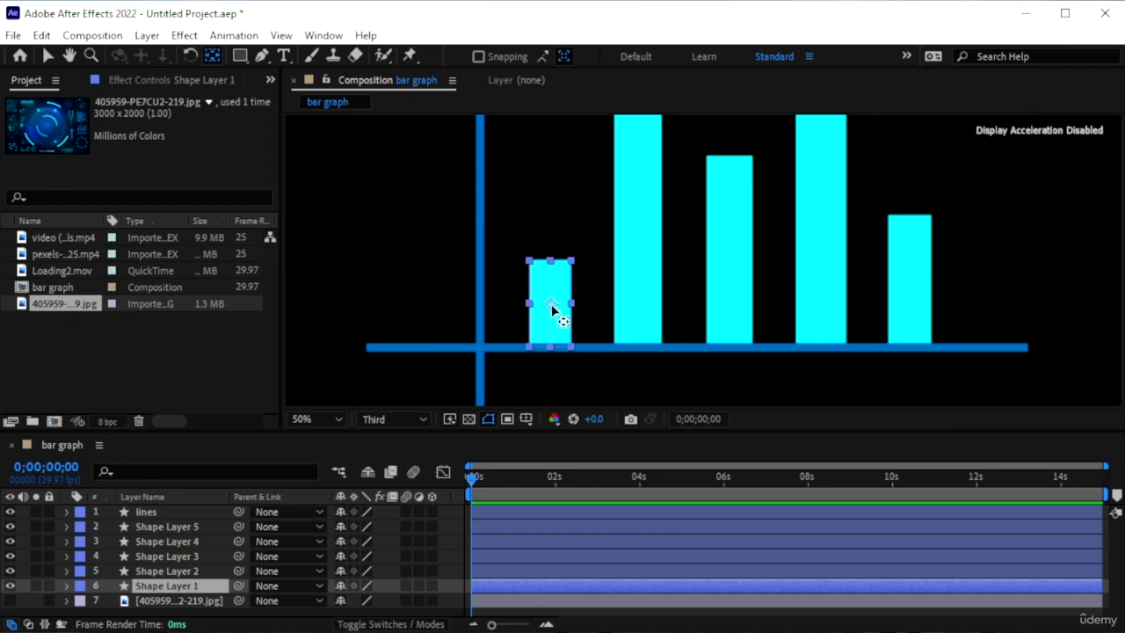
left_click_drag(550, 305, 551, 345)
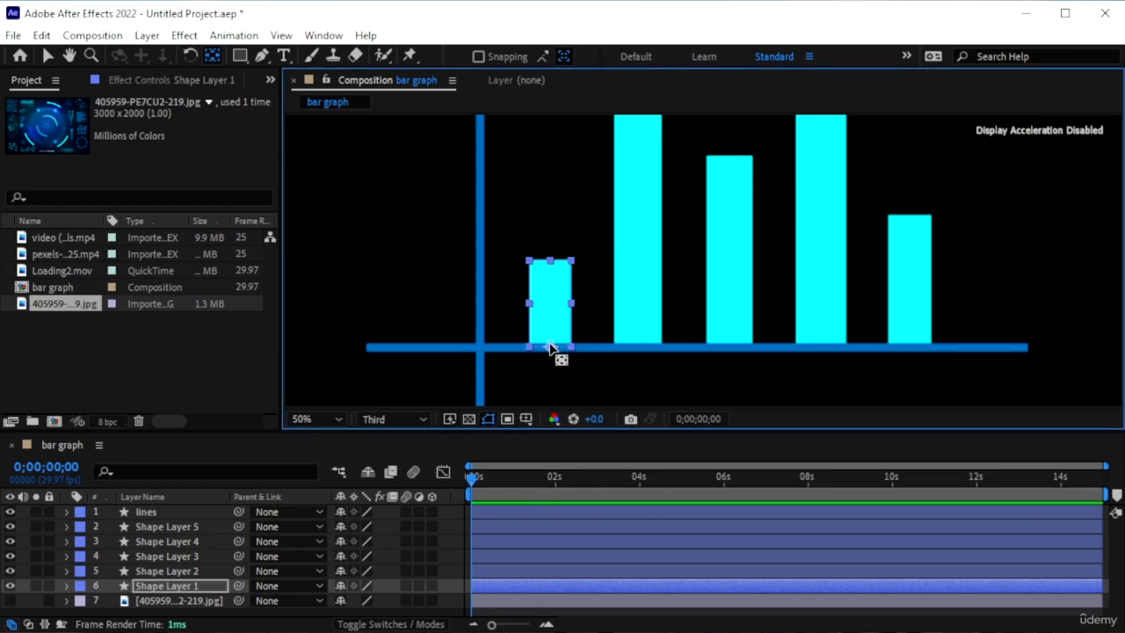
- Move the anchor points of the second and third bars down to the middle of their bottom edges
left_click(185, 571)
left_click_drag(639, 220, 643, 352)
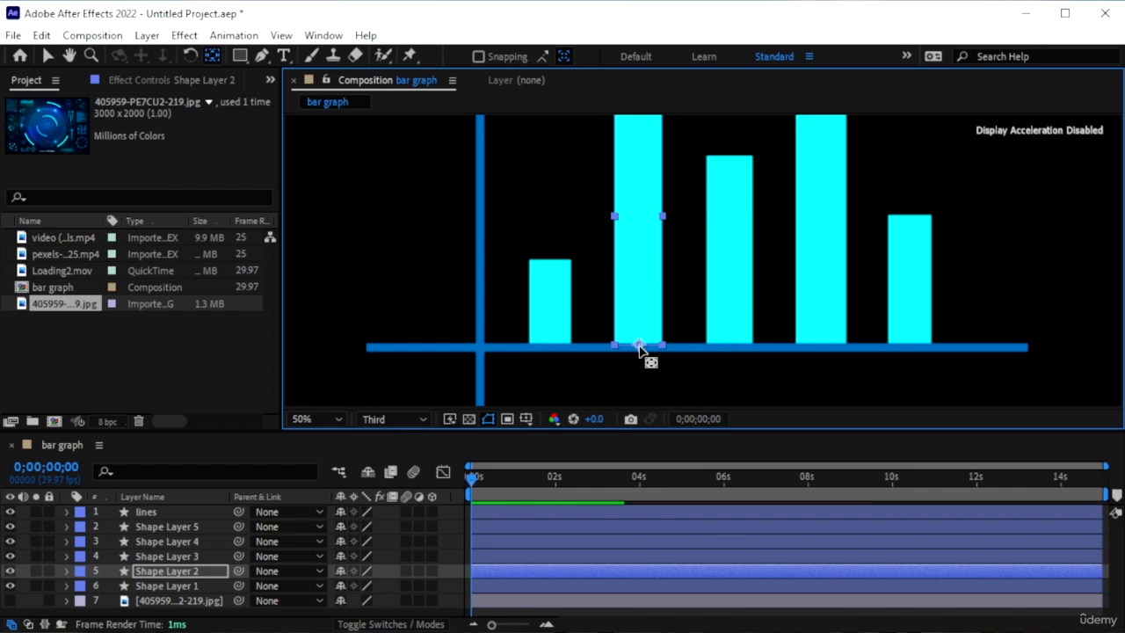
left_click(727, 294)
left_click_drag(727, 294, 731, 347)
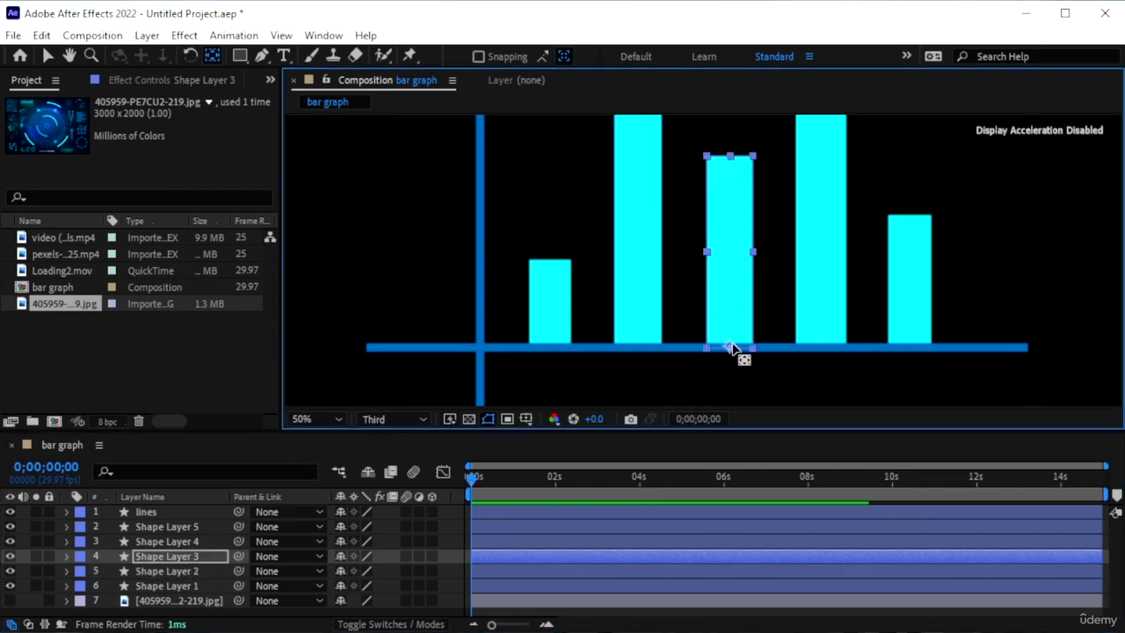
- Move the anchor points of the fourth and fifth bars to their bottom edges and return to the Selection tool
left_click(209, 541)
left_click_drag(826, 216, 826, 350)
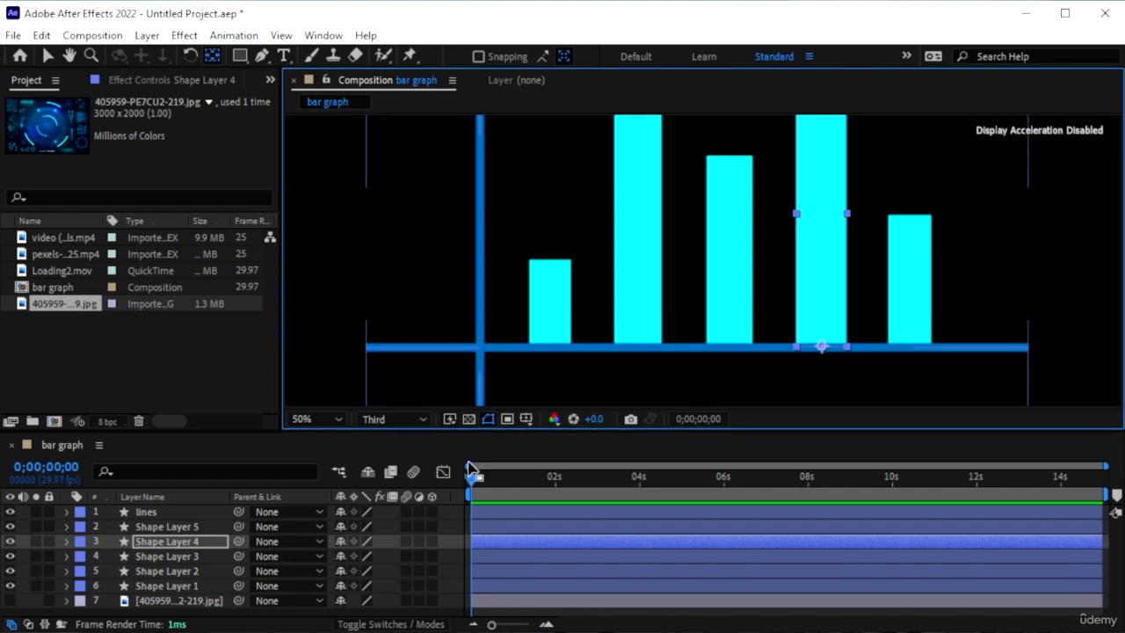
left_click(180, 527)
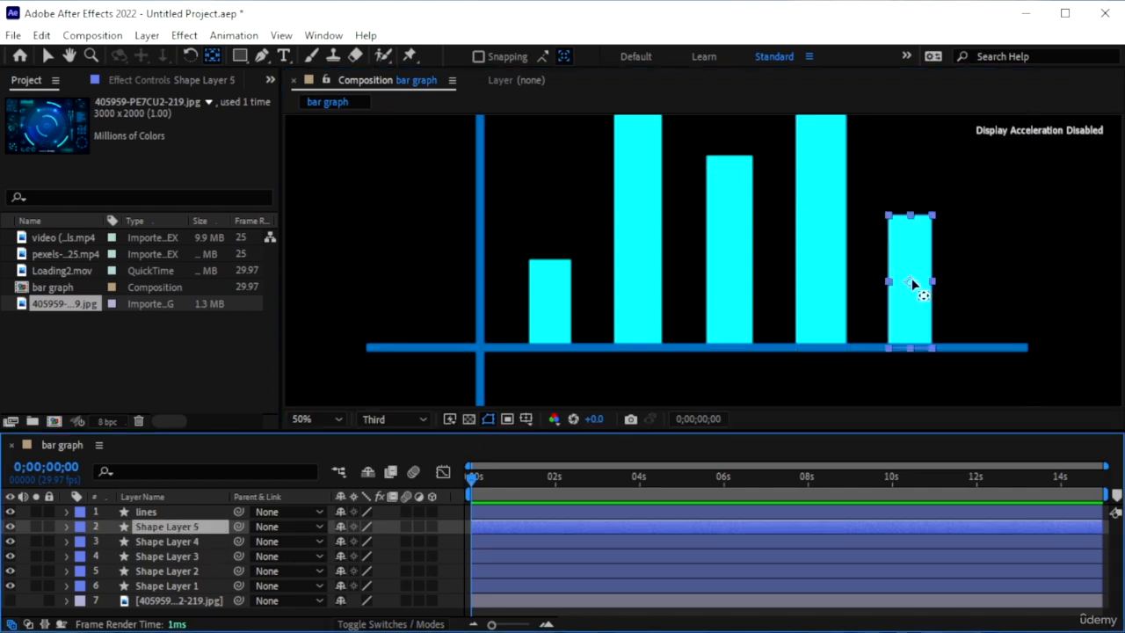
left_click_drag(911, 277, 914, 349)
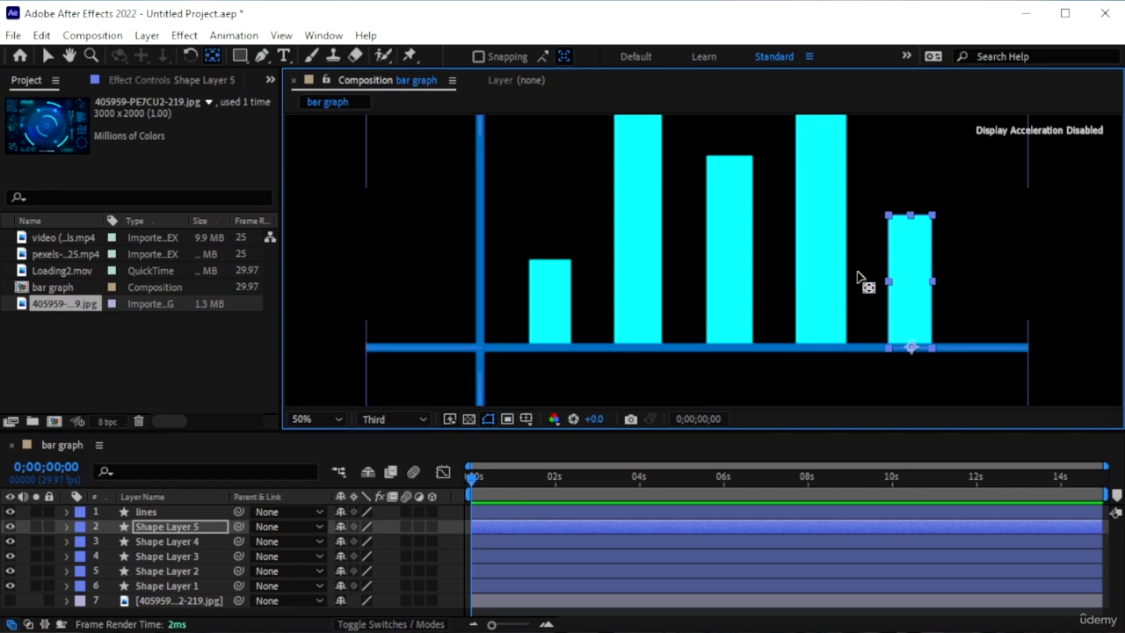
left_click(47, 57)
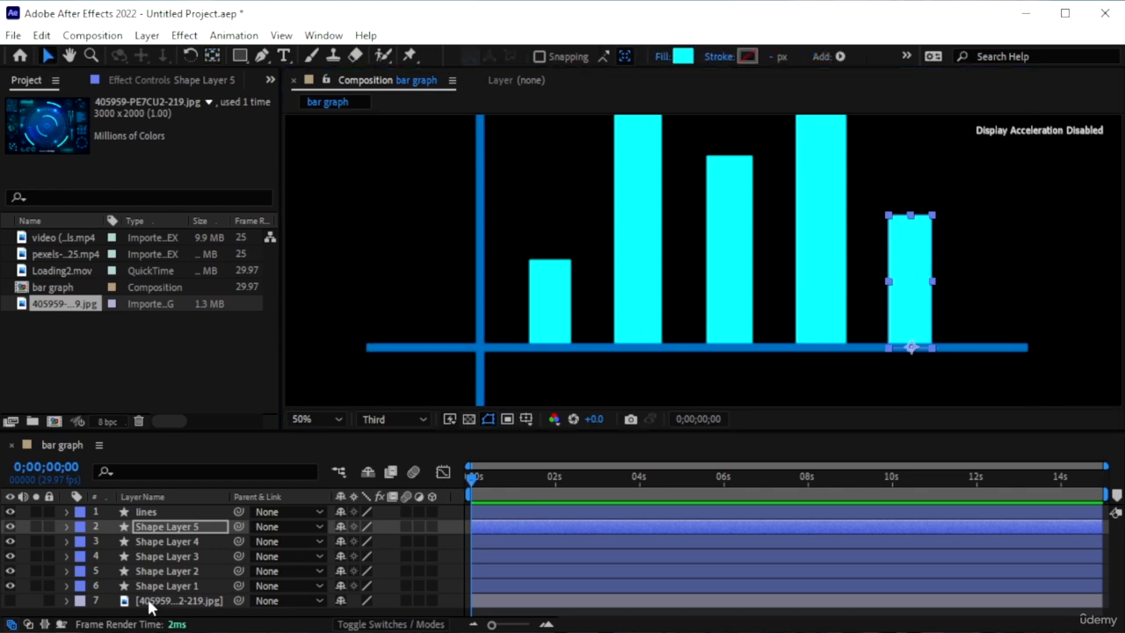
- Unlink Shape Layer 1's scale and keyframe its vertical scale at -2% on the first frame and 158% at 0;00;01;10
left_click(160, 587)
key("s")
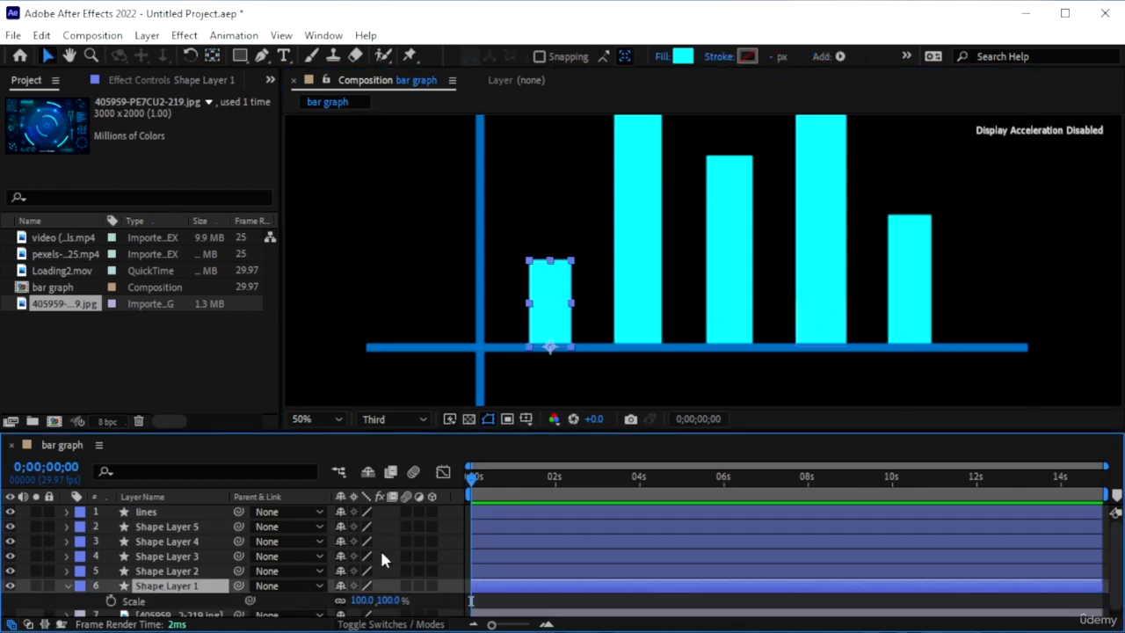
left_click(339, 601)
left_click_drag(387, 600, 309, 609)
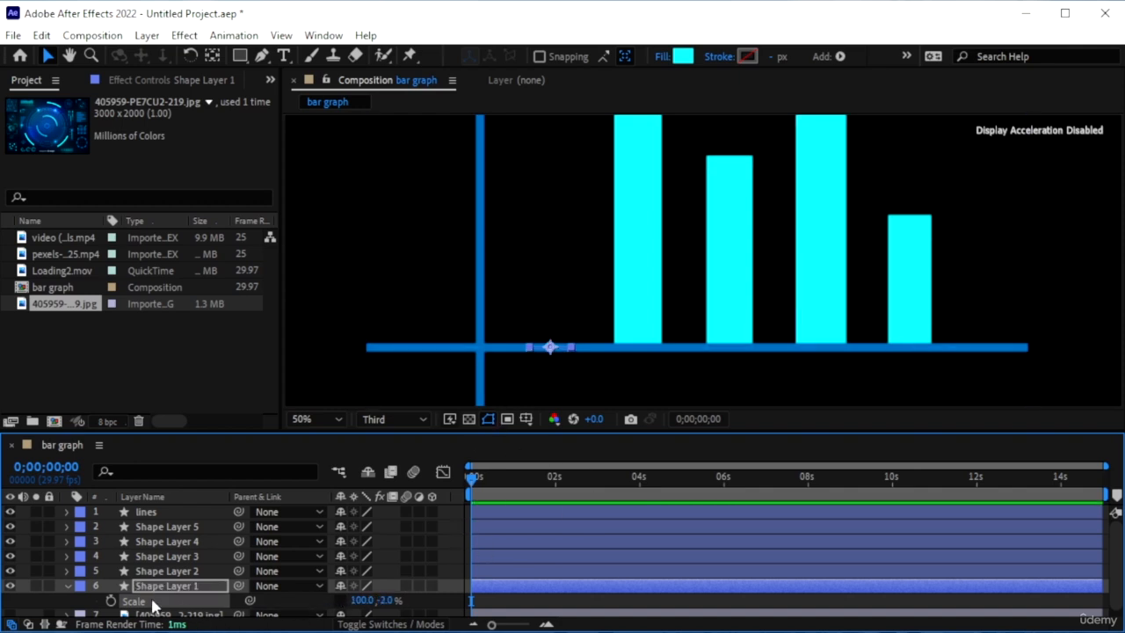
left_click(111, 601)
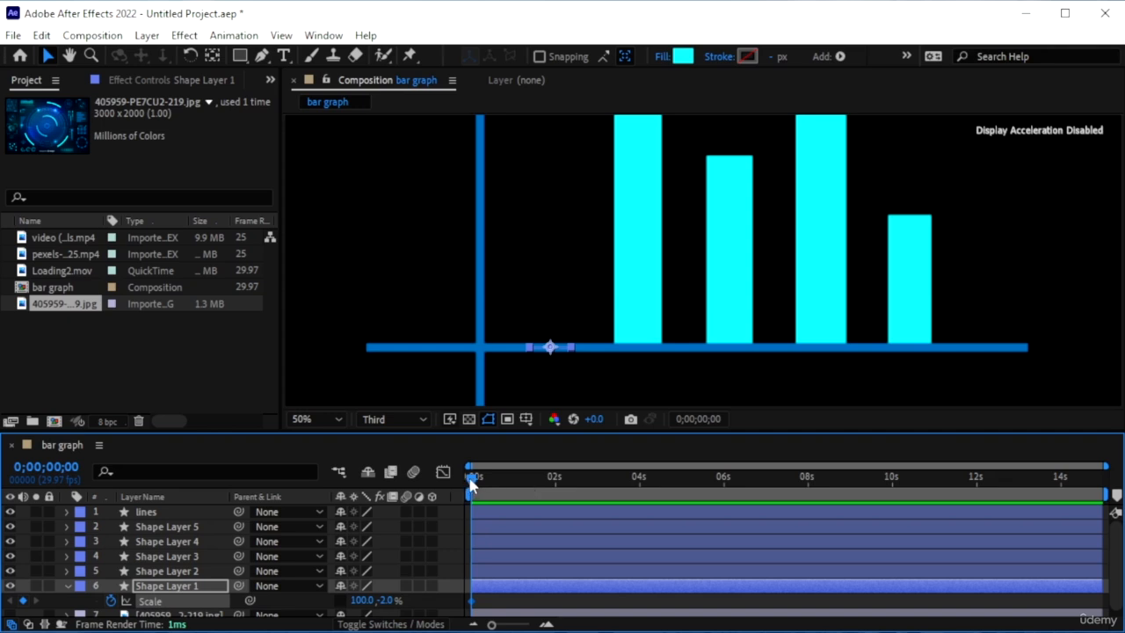
left_click_drag(471, 485, 527, 481)
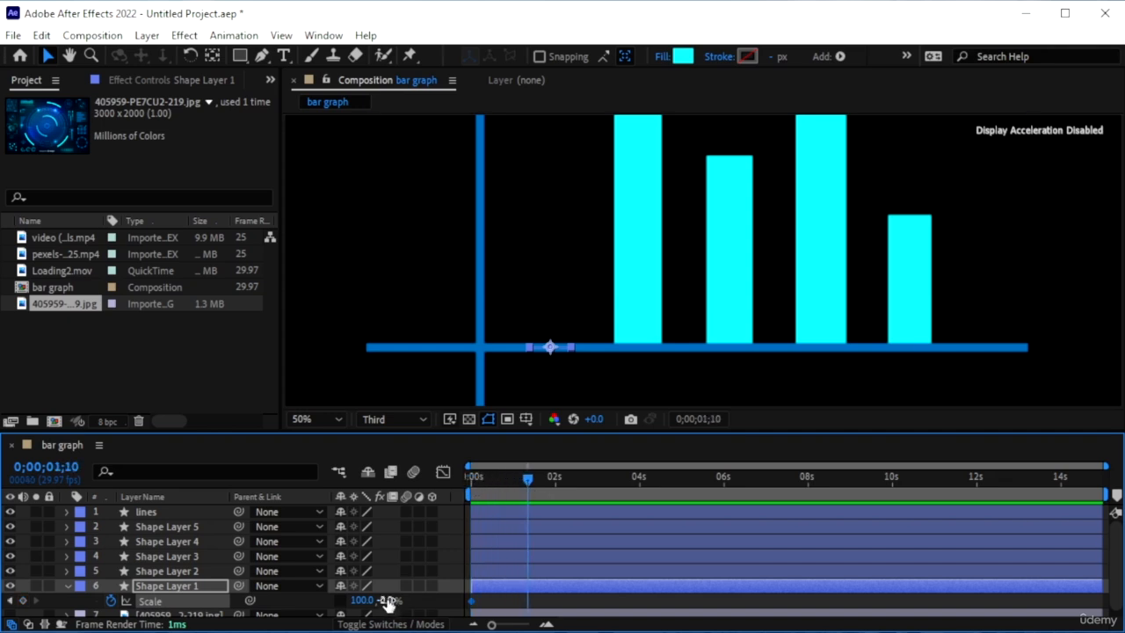
left_click_drag(388, 603, 503, 576)
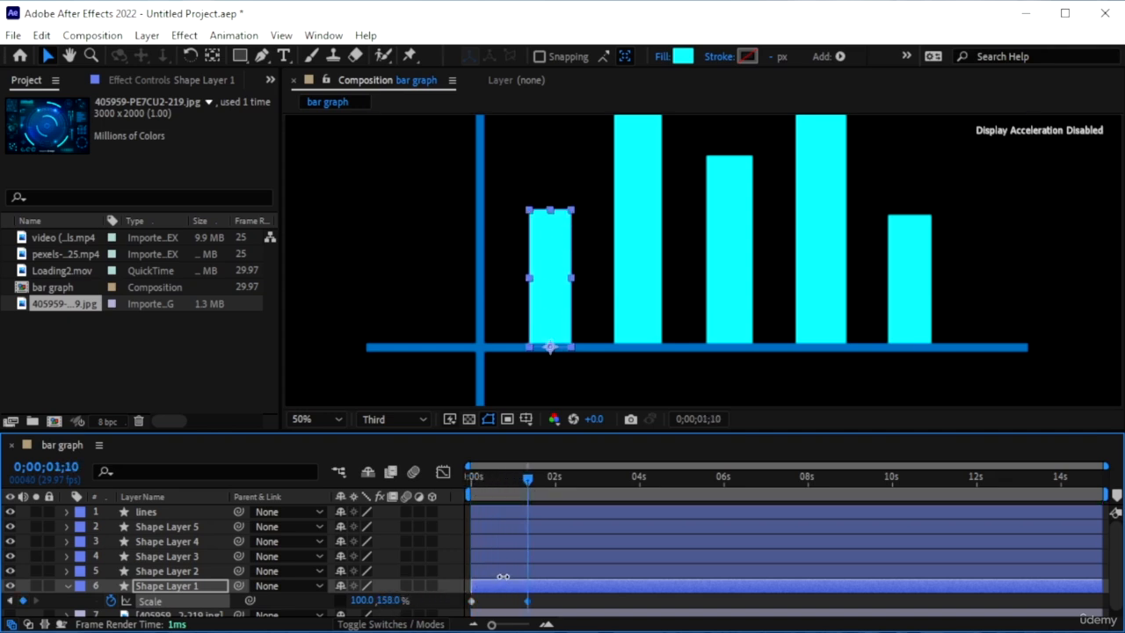
- Preview the first bar's growth animation from the start of the composition
left_click_drag(527, 479, 472, 481)
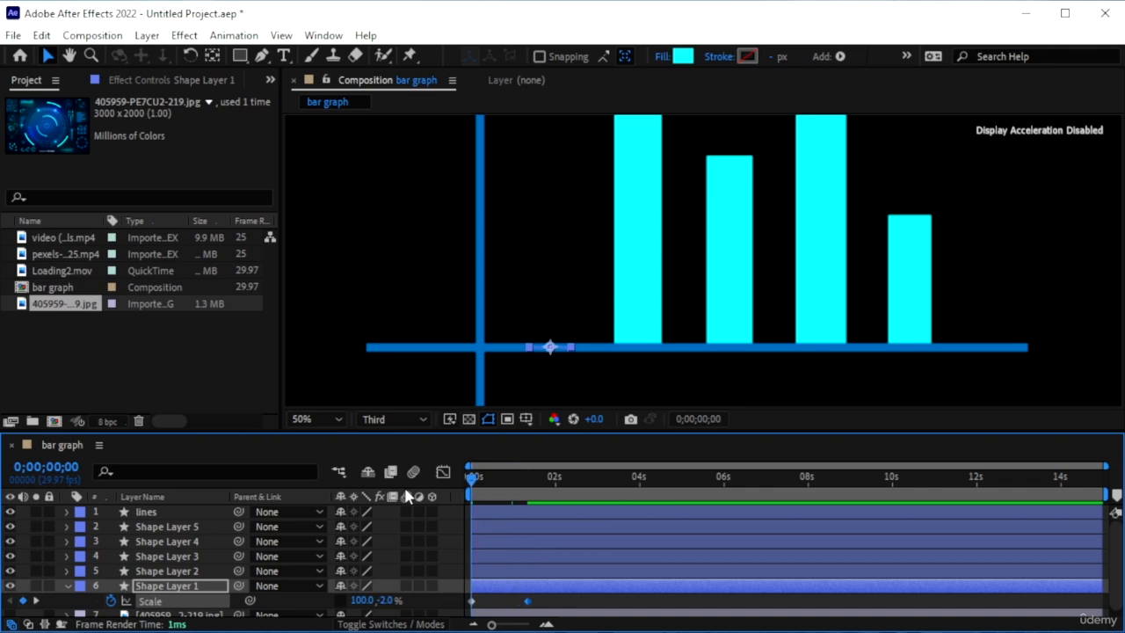
key("space")
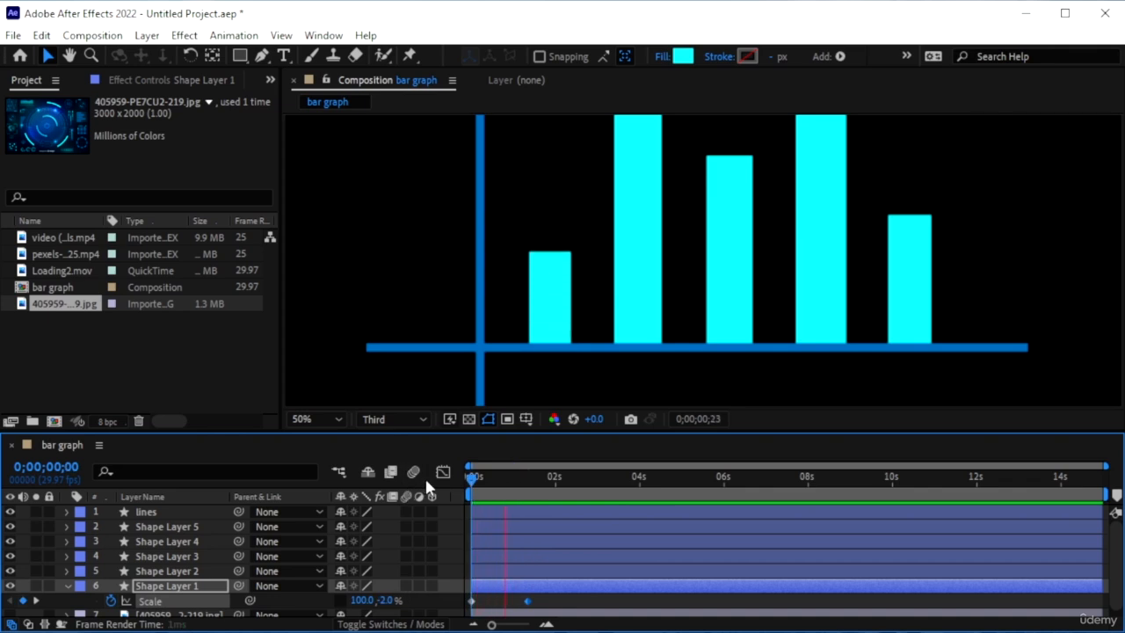
key("space")
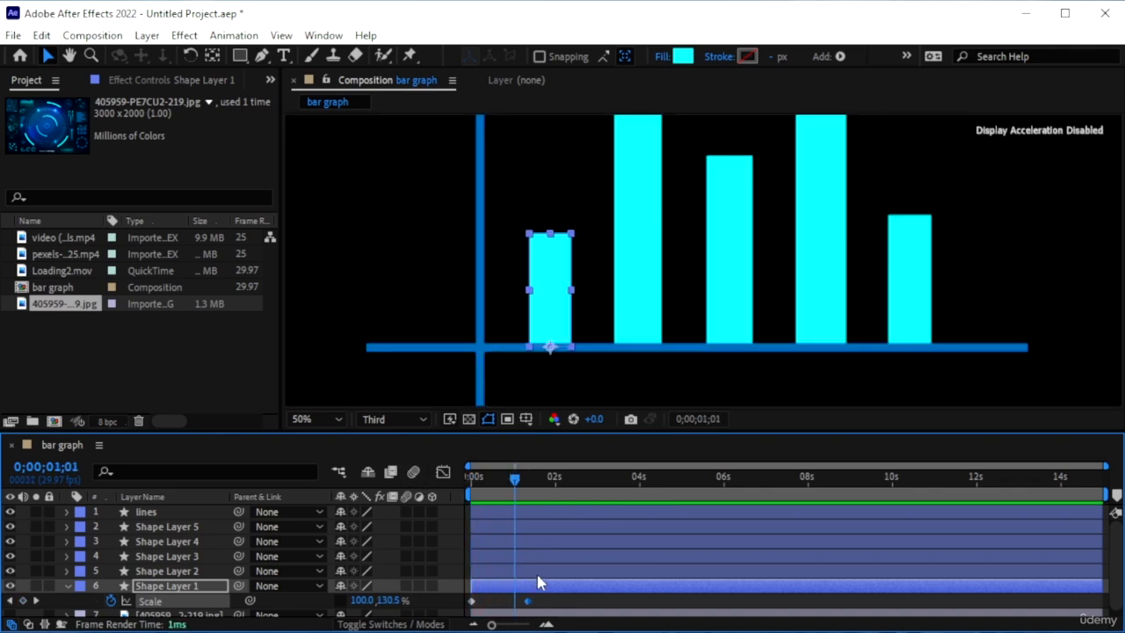
- Unlink Shape Layer 2's scale and keyframe its vertical scale at -1% on the first frame and 110% at 0;00;00;27
left_click(538, 571)
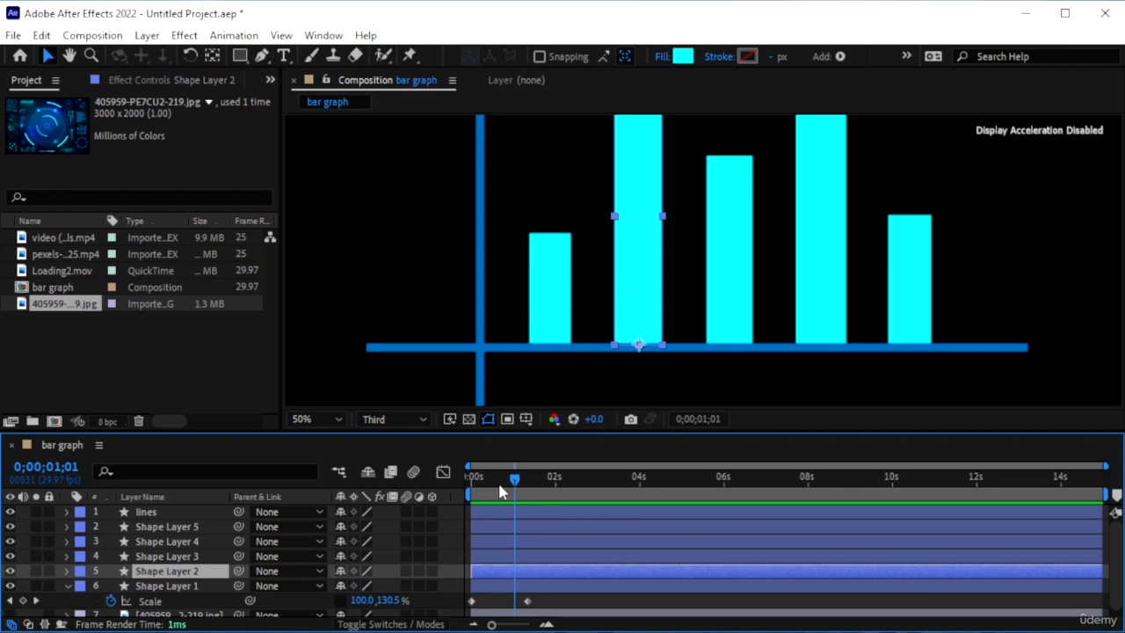
key("Home")
key("s")
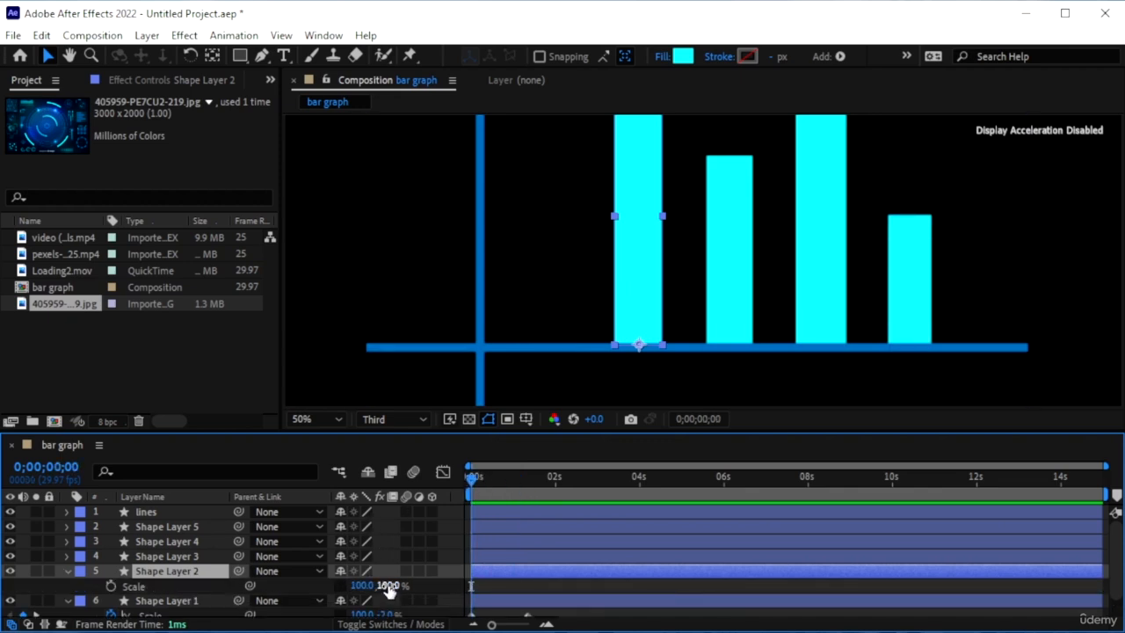
left_click_drag(413, 587, 295, 582)
left_click(111, 585)
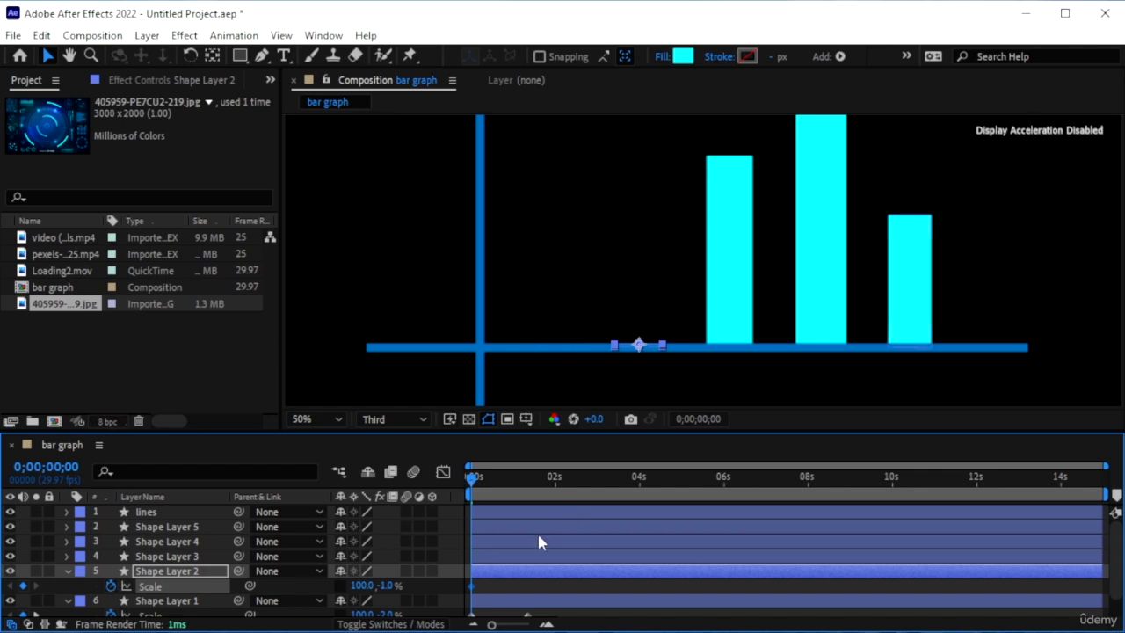
left_click_drag(472, 486, 505, 496)
scroll(665, 282, "down", 2)
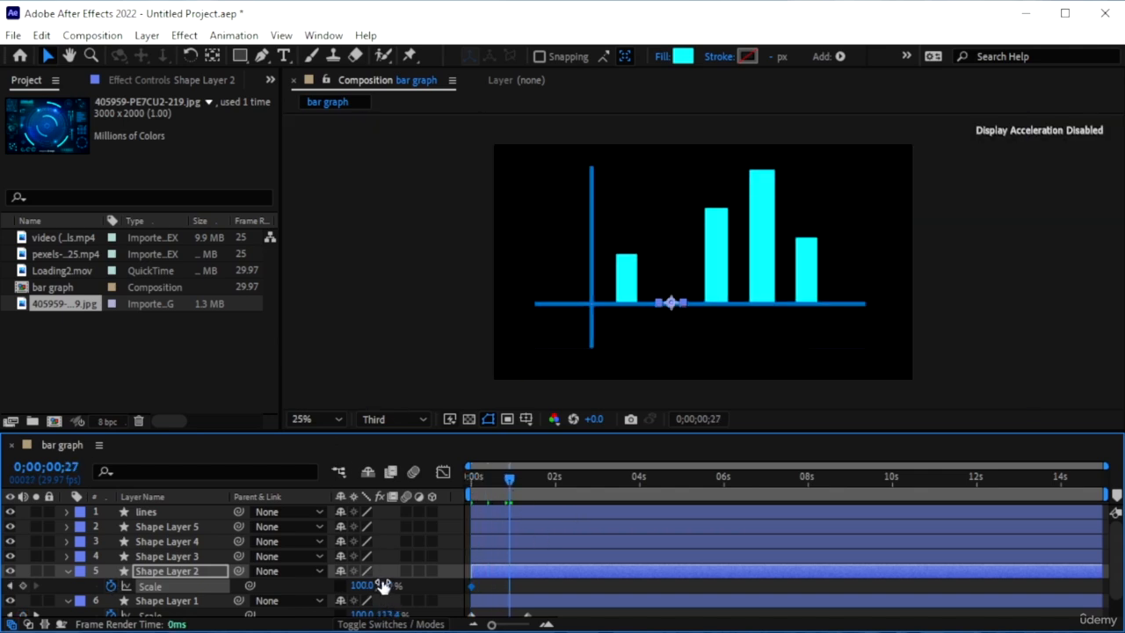
left_click_drag(385, 585, 472, 576)
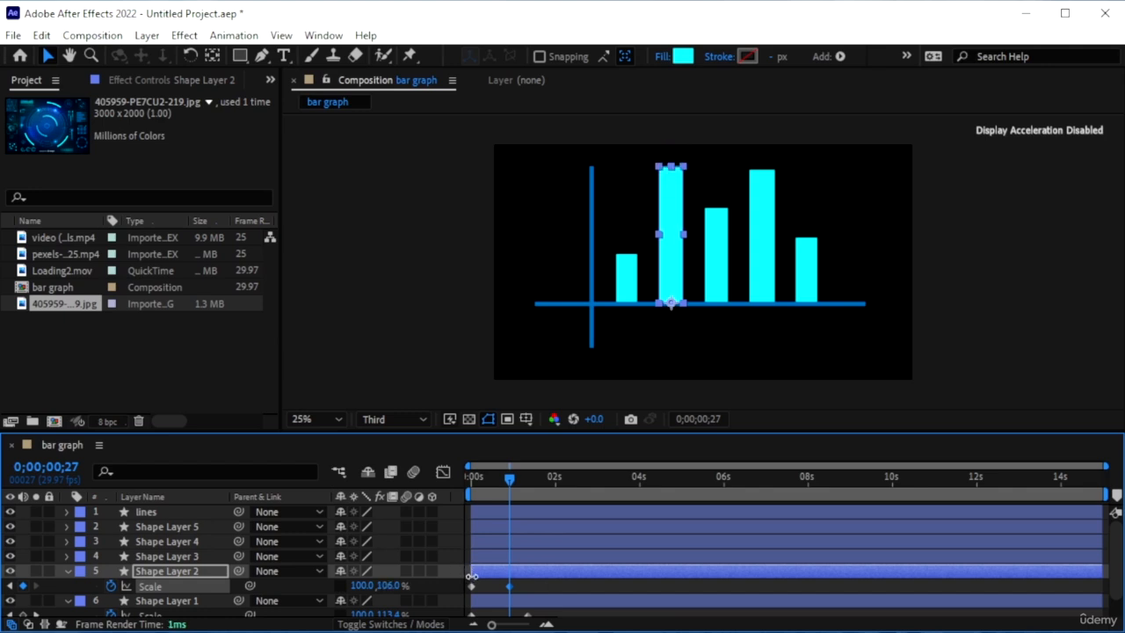
- Unlink Shape Layer 3's scale, keyframe its vertical scale at -1% on the first frame, and grow the bar to full height at 0;00;00;27
left_click(508, 557)
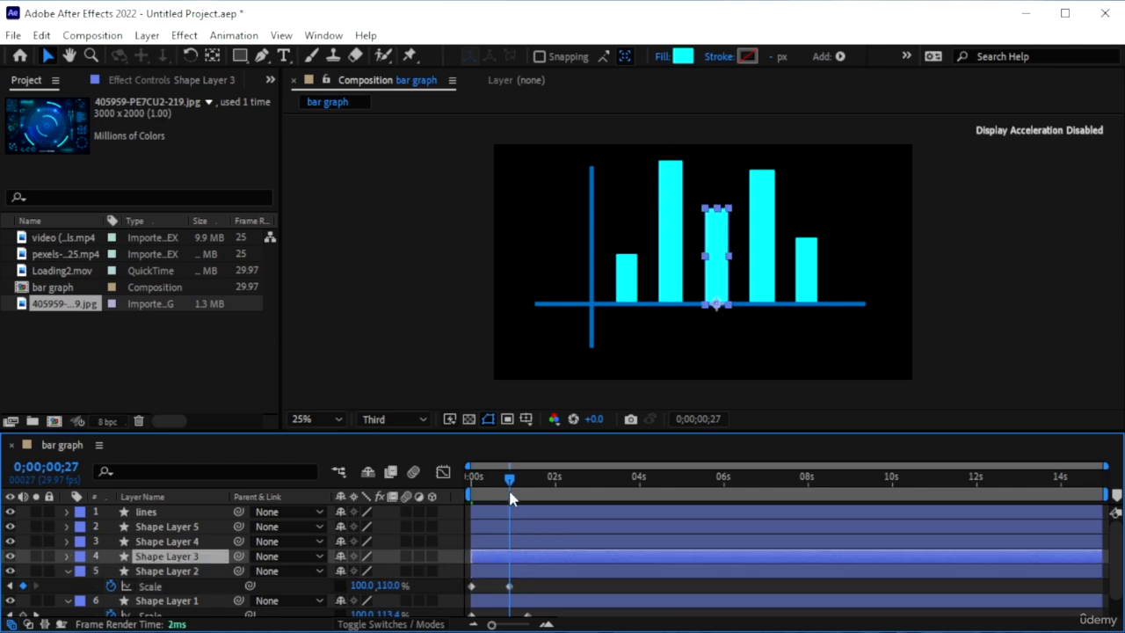
key("Home")
key("s")
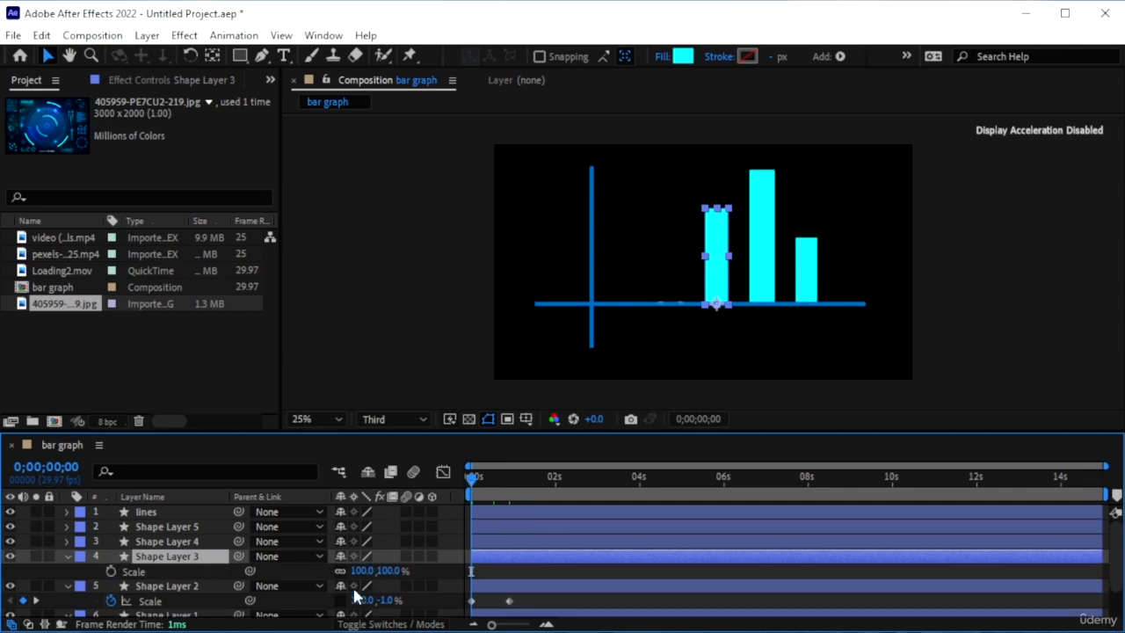
left_click_drag(396, 571, 322, 584)
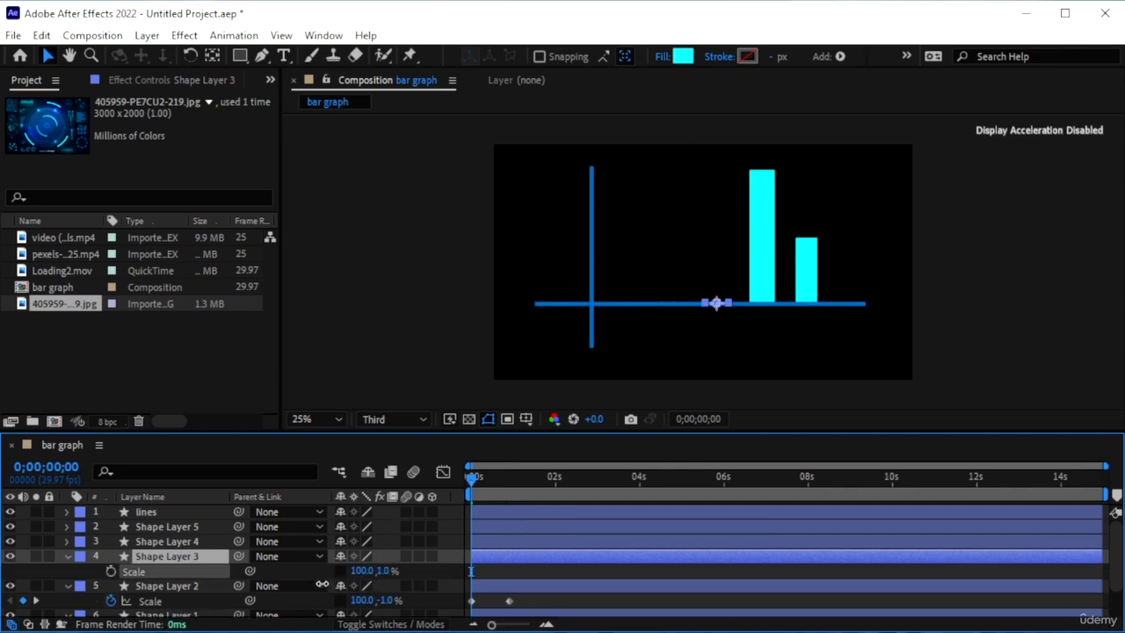
left_click(110, 571)
left_click_drag(470, 487, 508, 497)
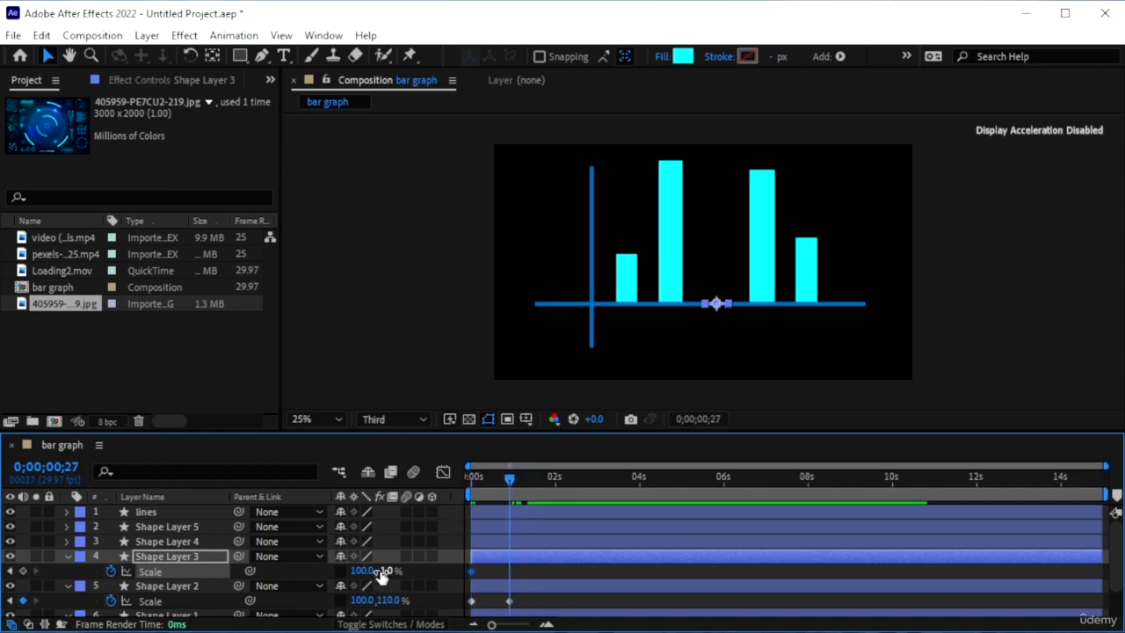
left_click_drag(386, 570, 482, 580)
- Unlink Shape Layer 4's scale and keyframe its vertical scale at 0% on the first frame and 96% at 0;00;01;05
left_click(540, 542)
left_click_drag(509, 487, 441, 488)
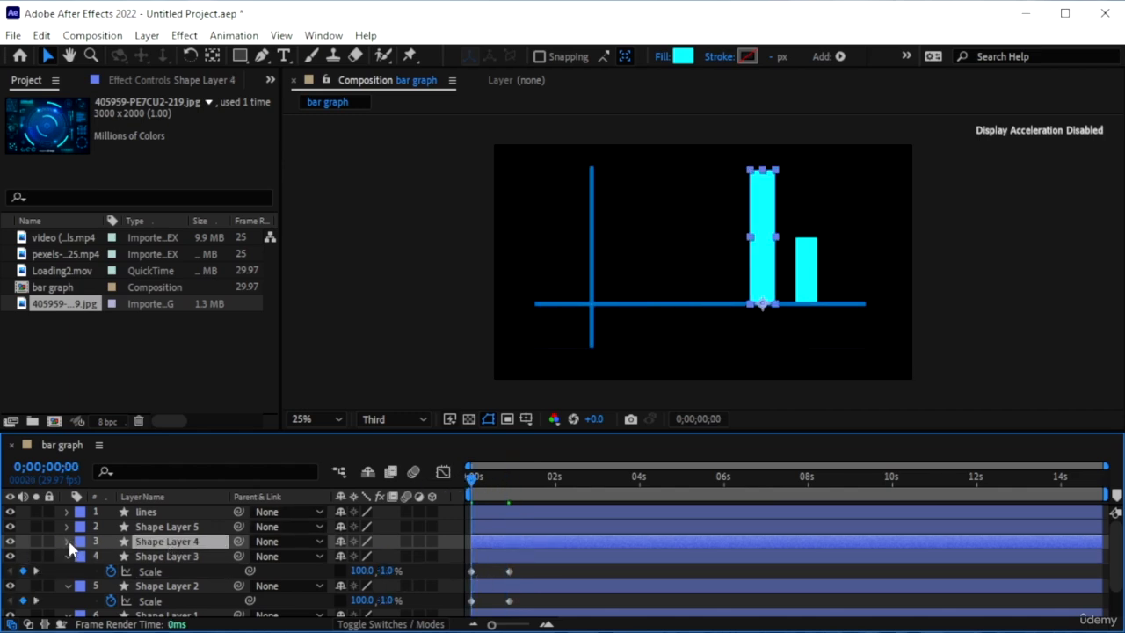
key("s")
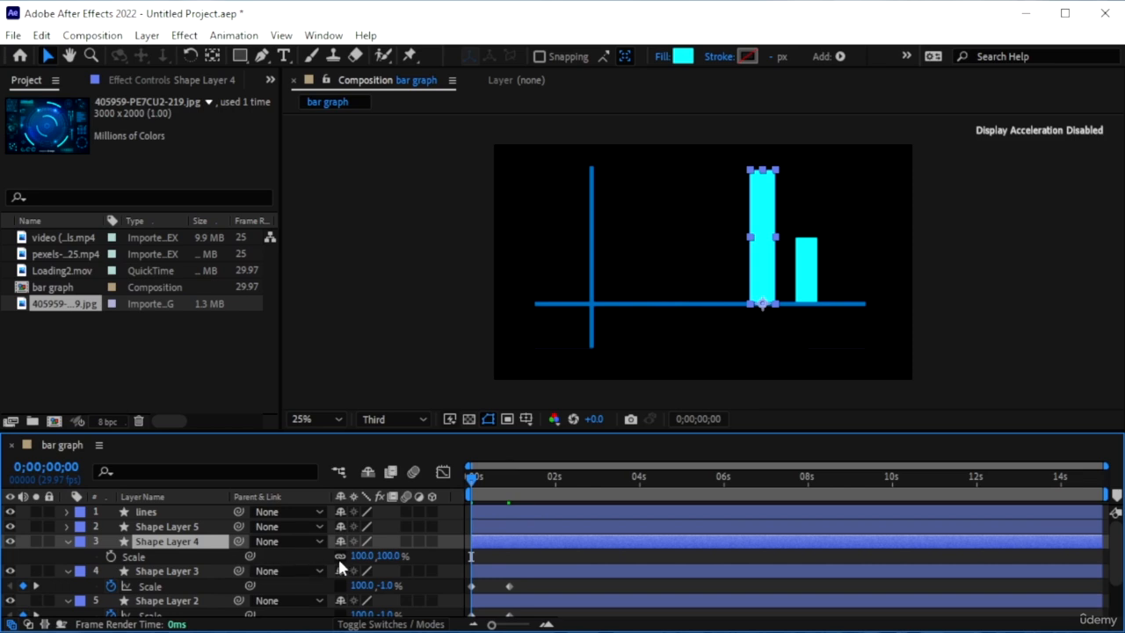
left_click(339, 556)
left_click_drag(391, 562, 310, 569)
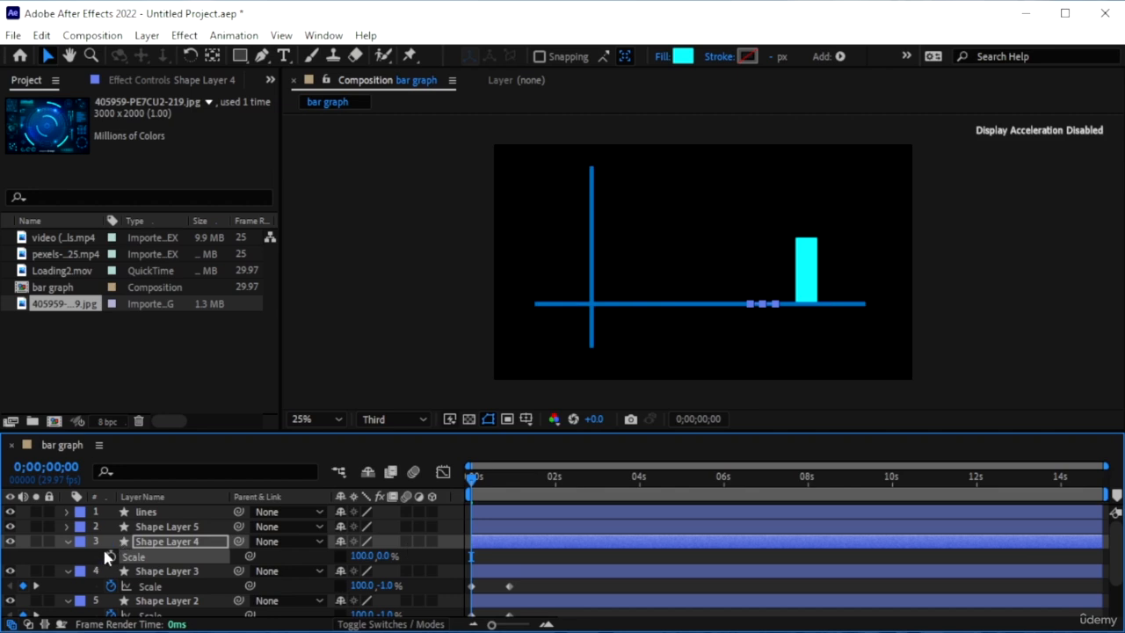
left_click_drag(472, 479, 519, 484)
left_click_drag(385, 555, 452, 542)
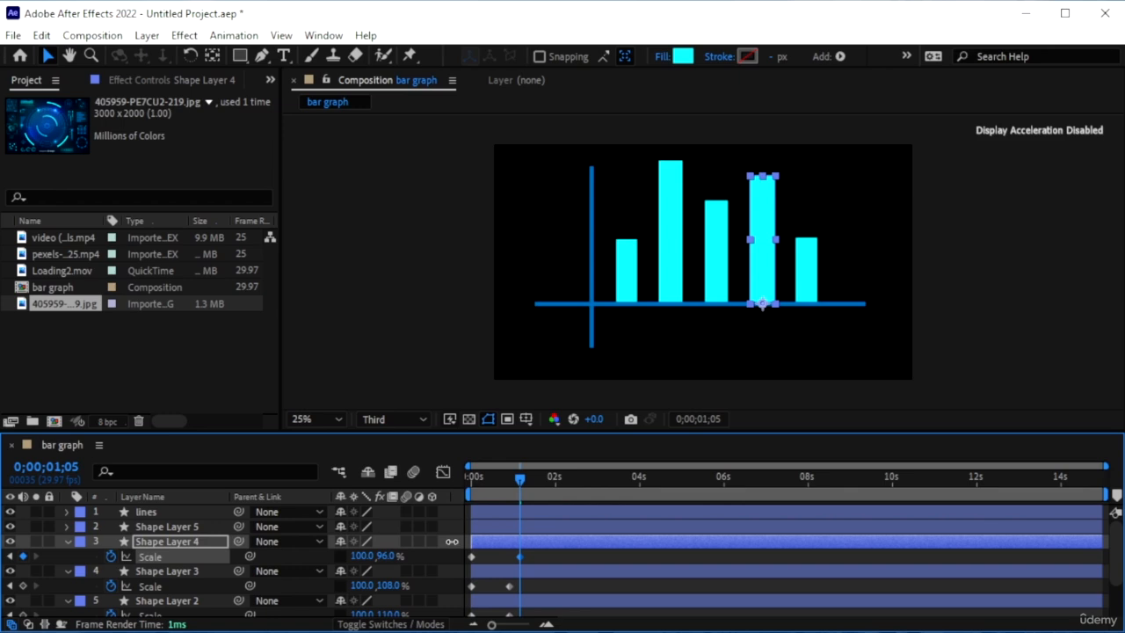
- Unlink Shape Layer 5's scale and keyframe its vertical scale at -2% on the first frame and 102% at 0;00;01;12
left_click(530, 527)
key("Home")
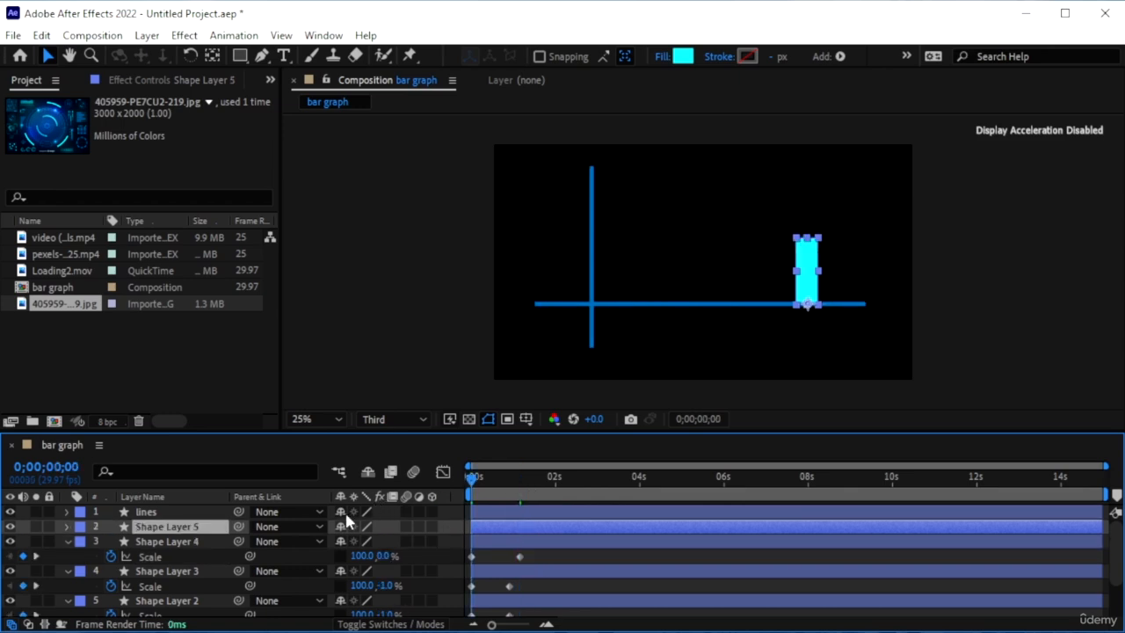
key("s")
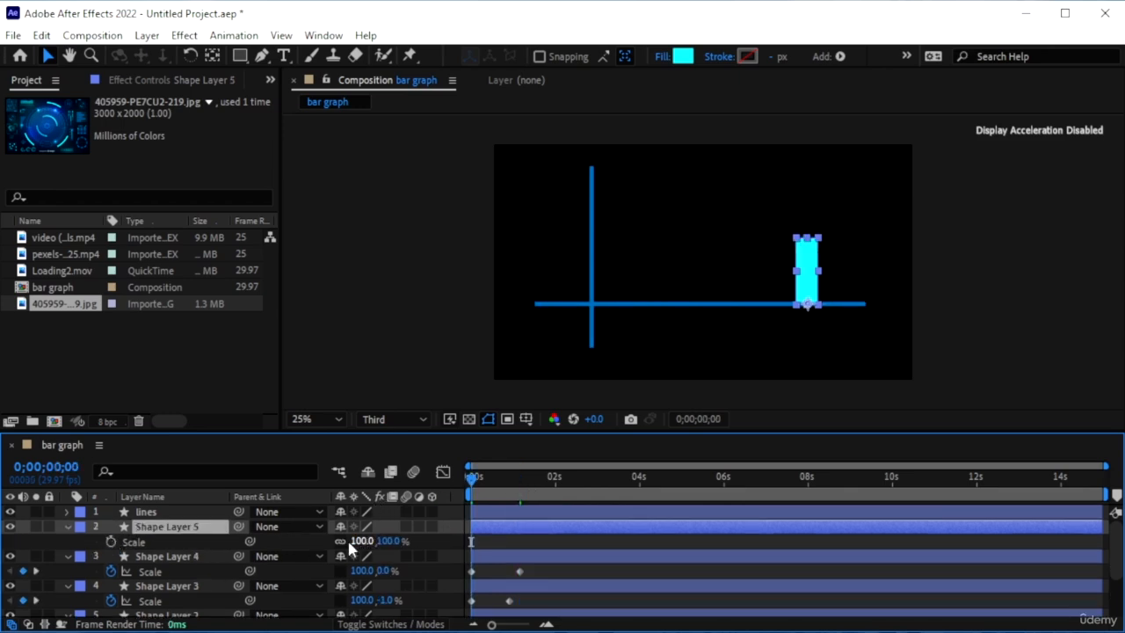
left_click(111, 541)
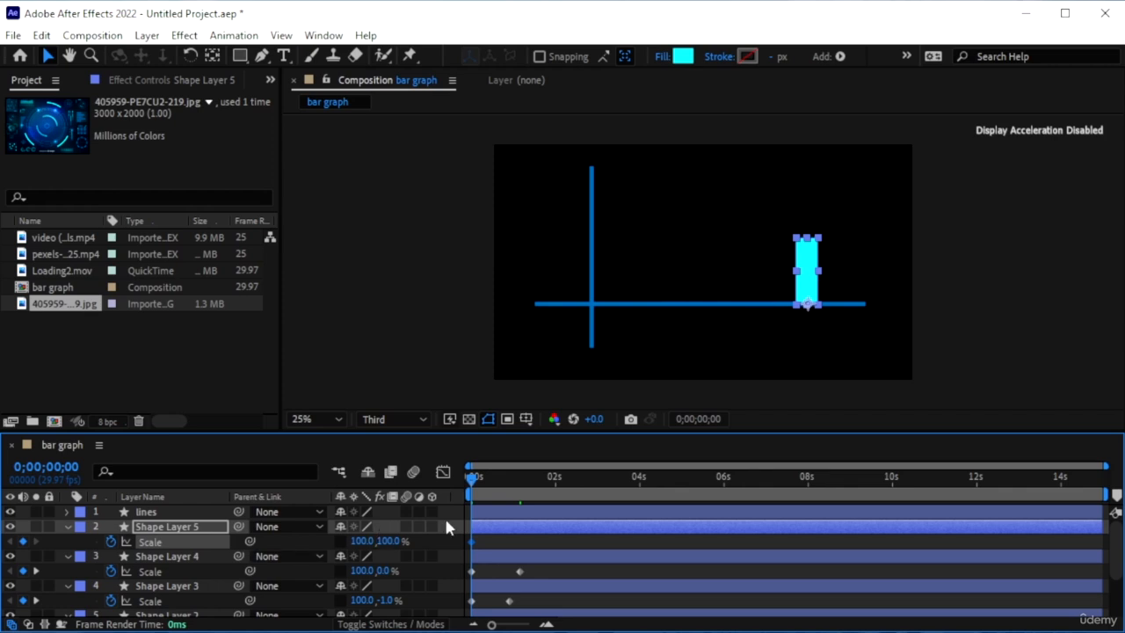
left_click_drag(389, 542, 321, 561)
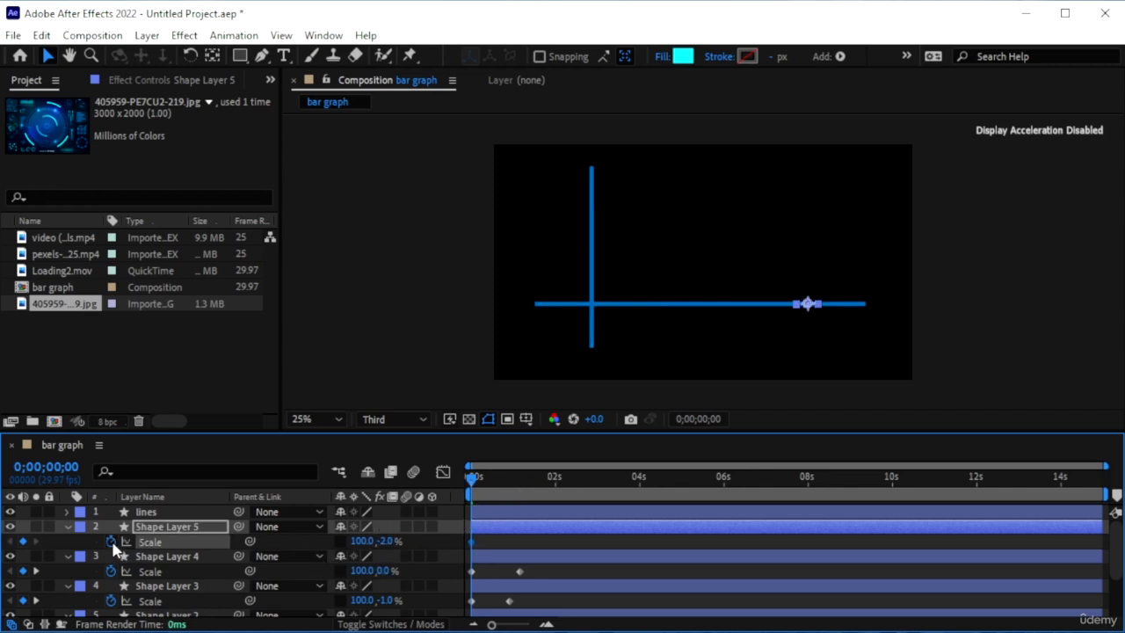
left_click_drag(474, 487, 530, 483)
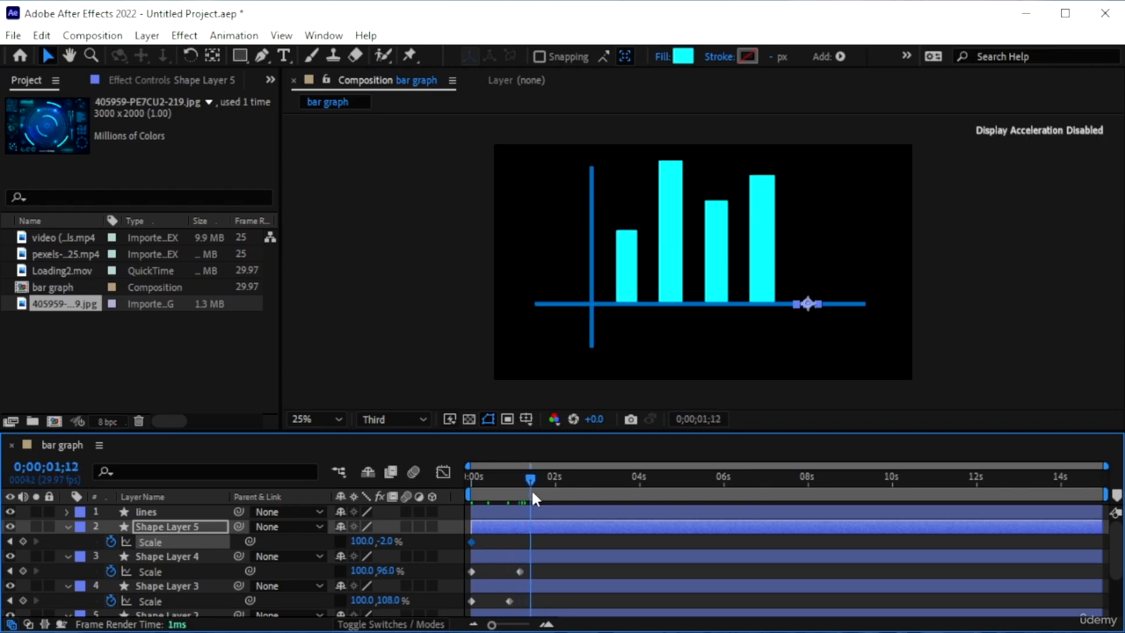
left_click_drag(379, 542, 516, 538)
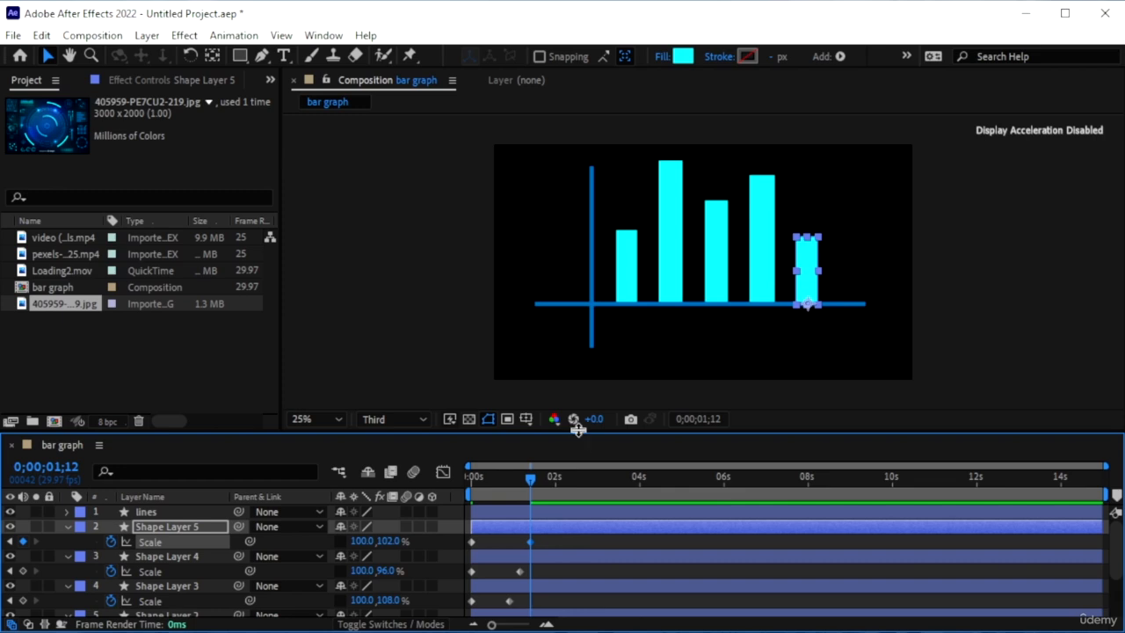
- Apply Easy Ease to the scale keyframes of all five bar layers
left_click_drag(567, 432, 583, 311)
left_click_drag(557, 507, 459, 392)
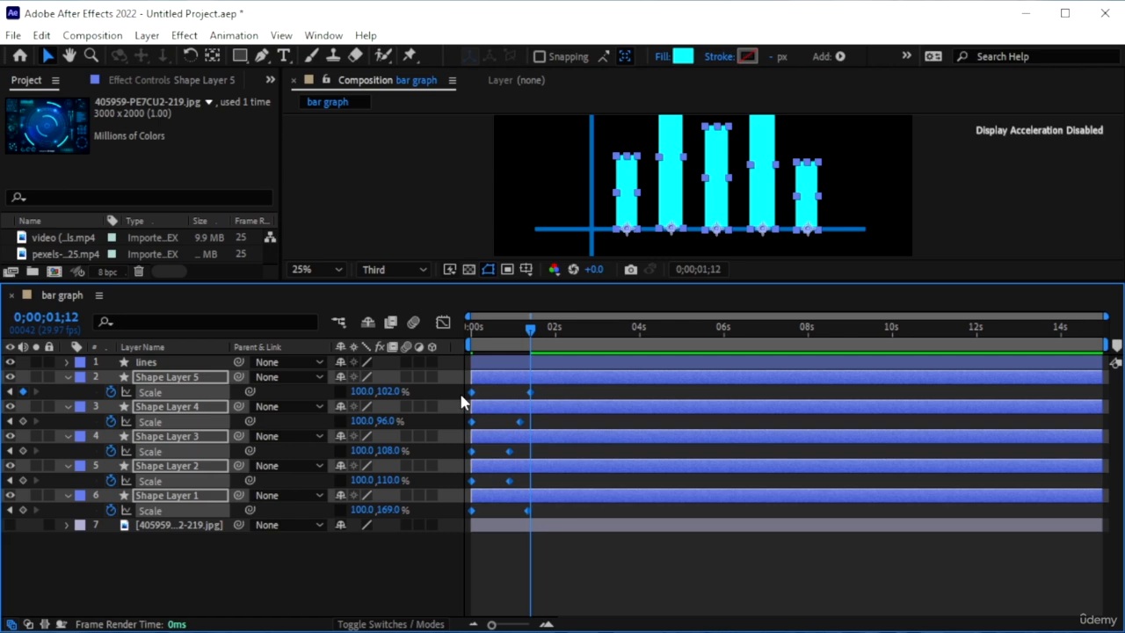
key("F9")
left_click(575, 572)
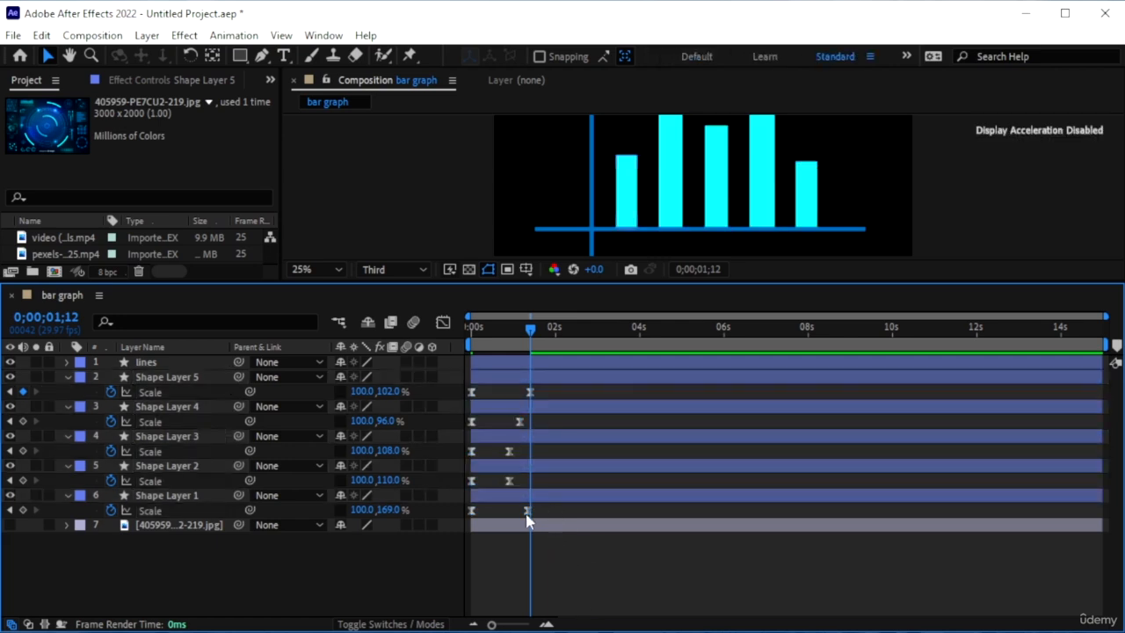
- Preview the eased growth of all the bars from the start of the bar graph composition
left_click_drag(527, 520, 454, 508)
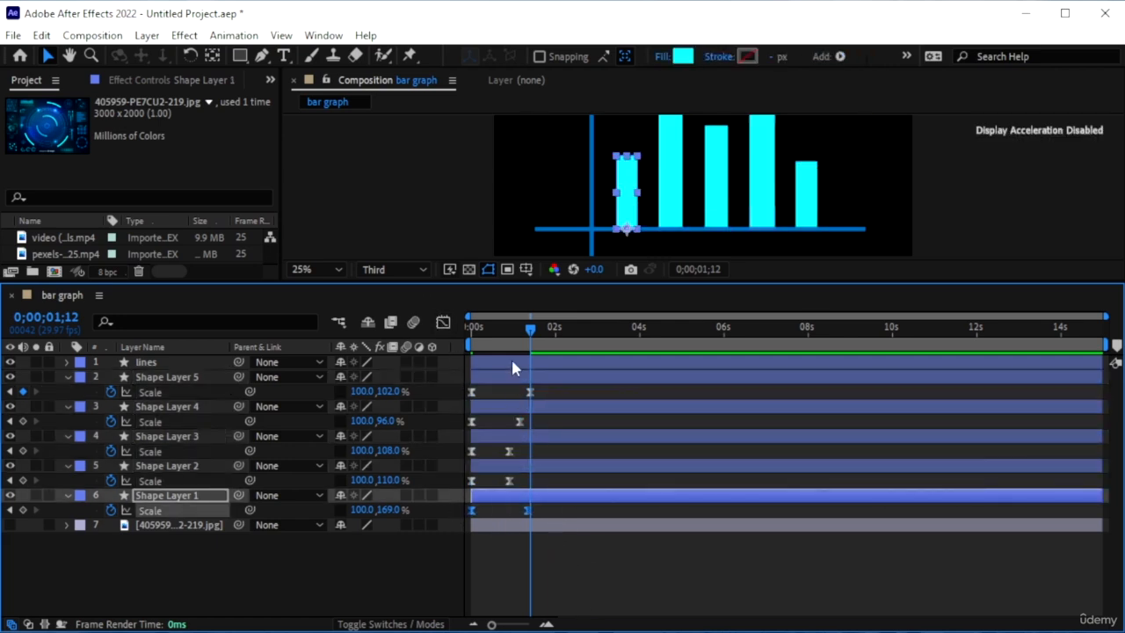
key("Home")
key("space")
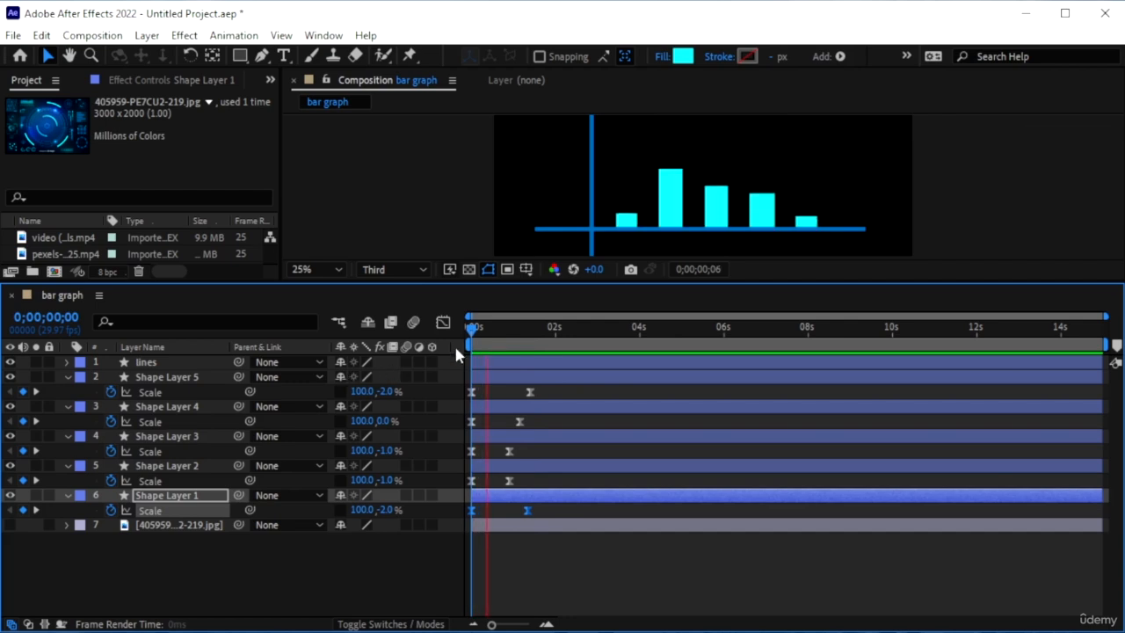
key("space")
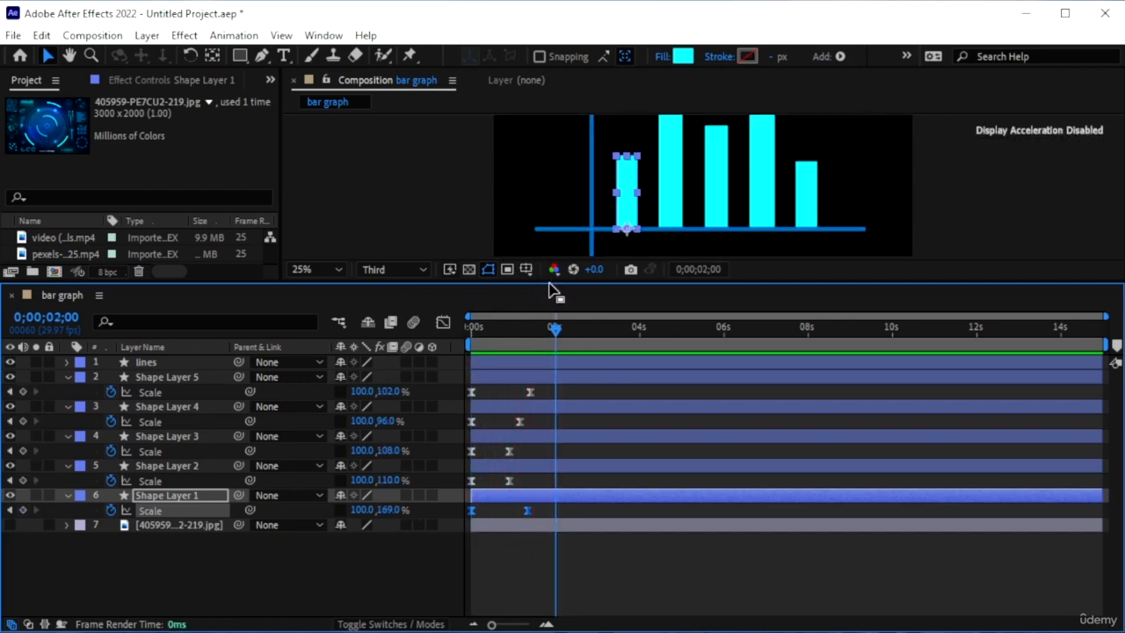
left_click_drag(554, 280, 550, 394)
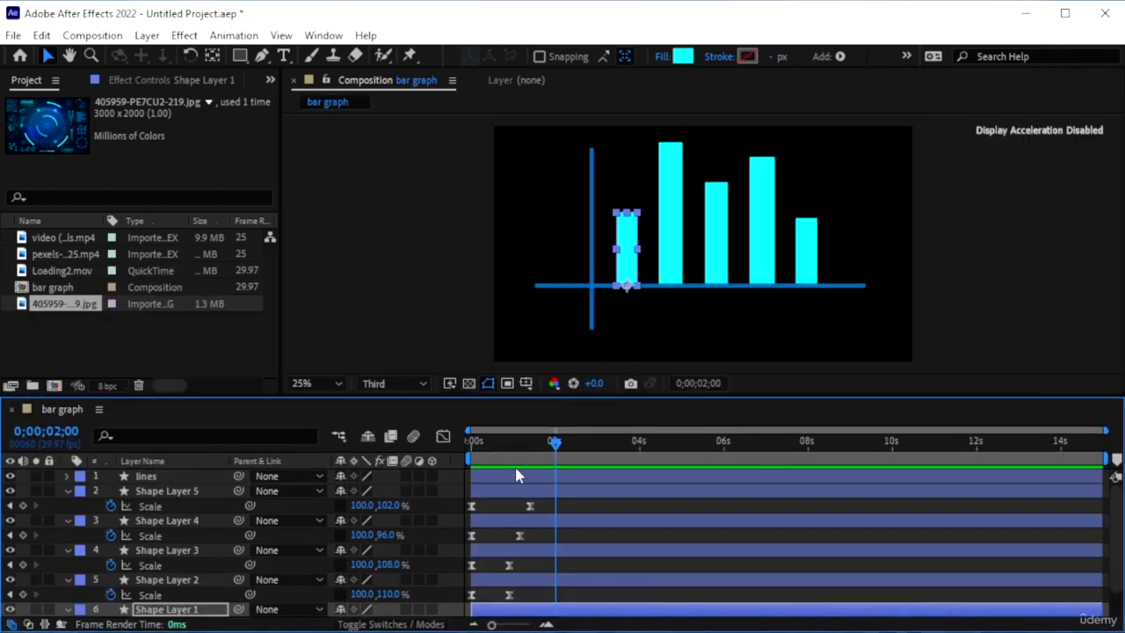
key("Home")
- Create a new composition from the 3840 x 2160 pexels presentation footage
left_click(147, 347)
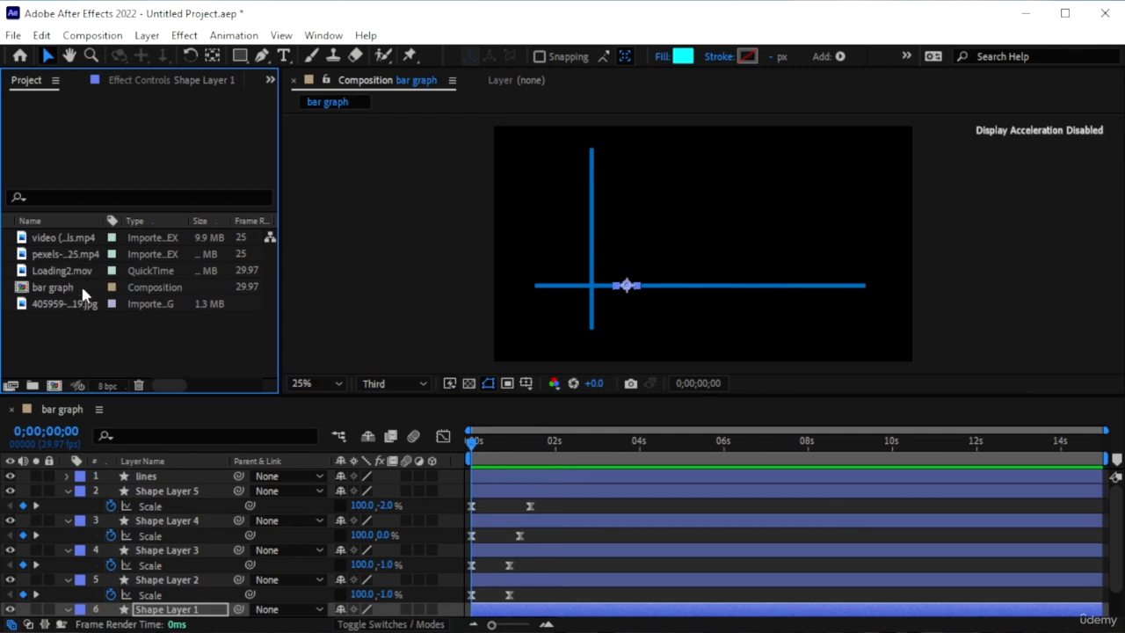
left_click(80, 306)
left_click(69, 270)
left_click(67, 255)
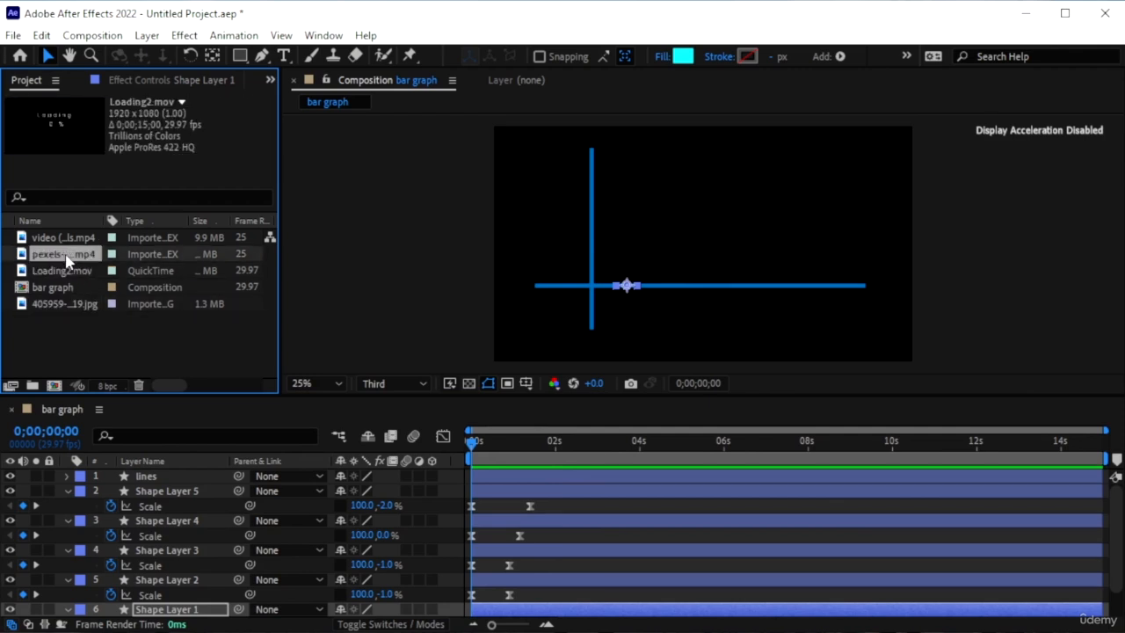
right_click(67, 254)
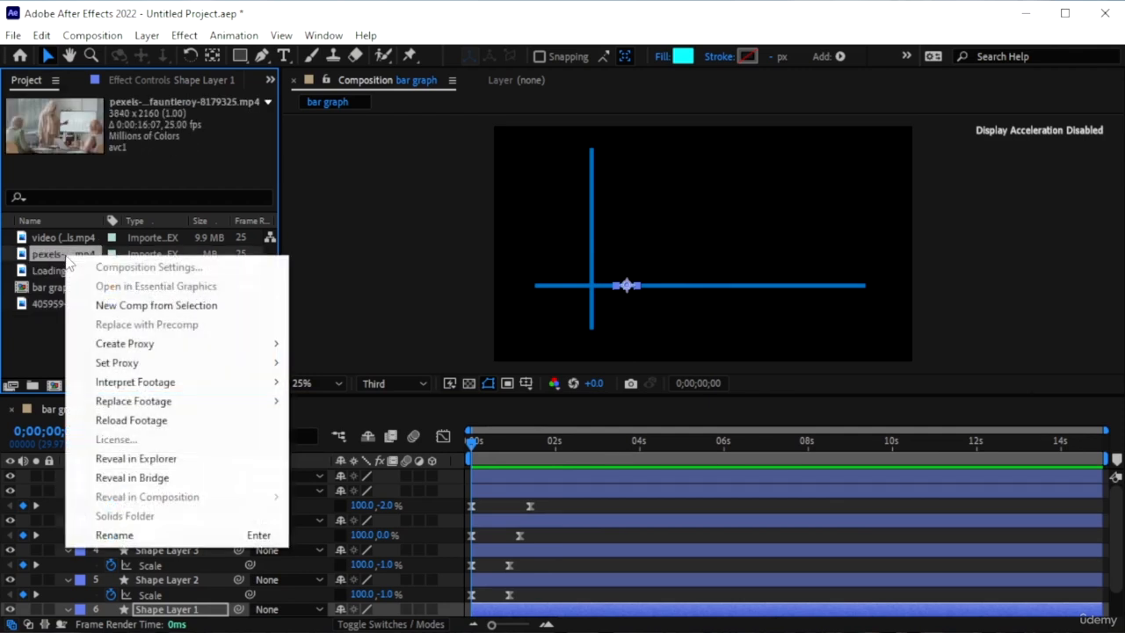
left_click(133, 311)
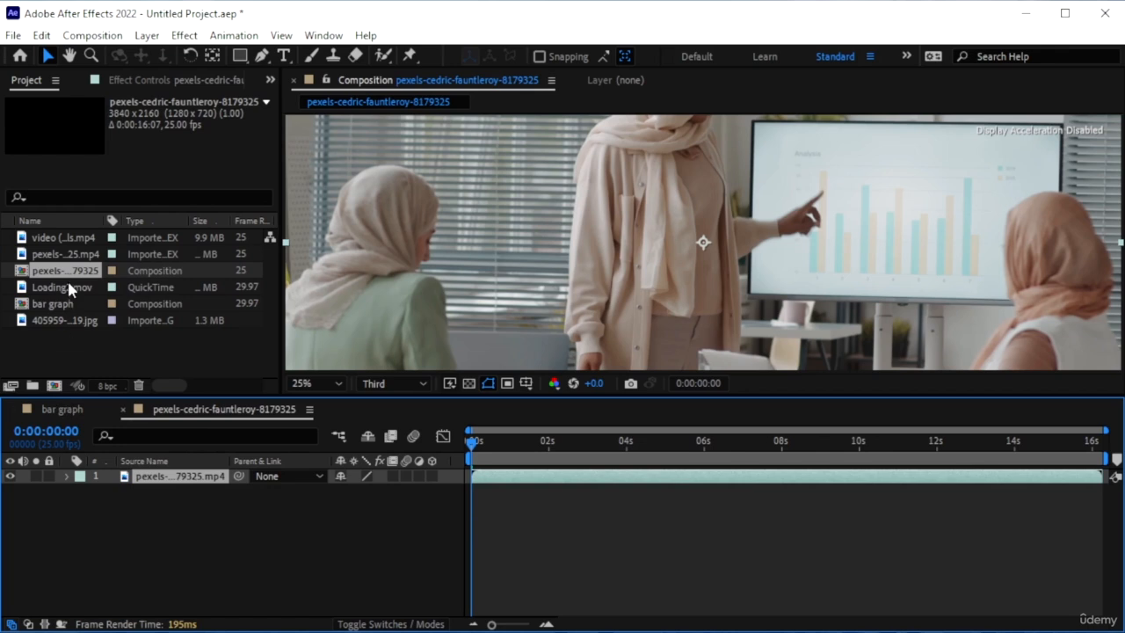
- Place the bar graph composition above the footage, scaled down to about half size over the presentation screen
left_click(53, 304)
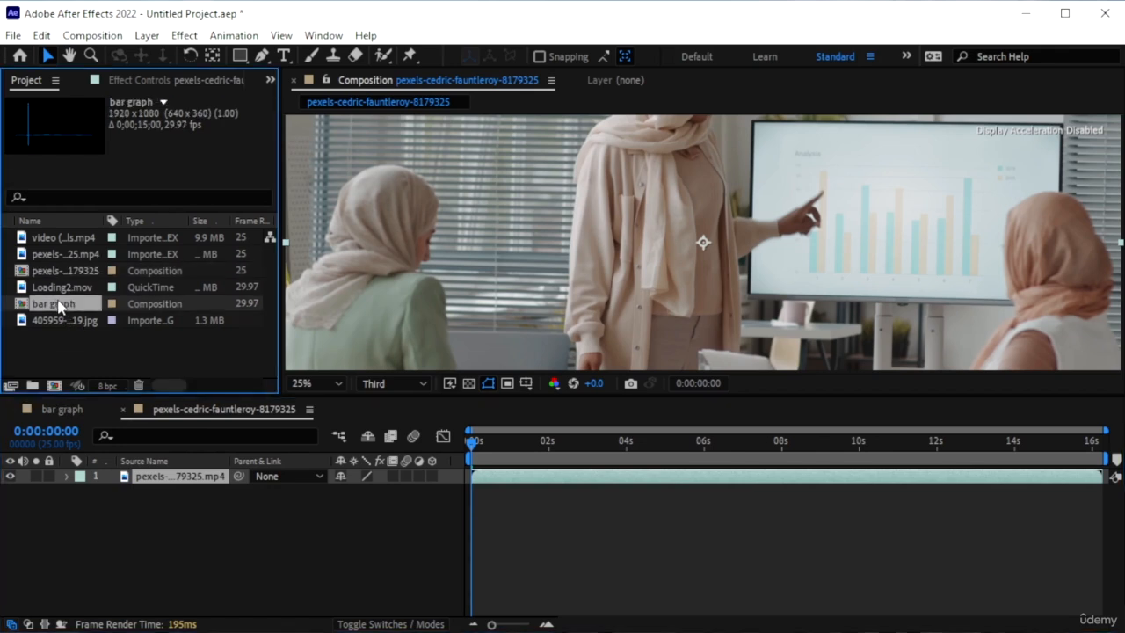
left_click_drag(58, 304, 188, 474)
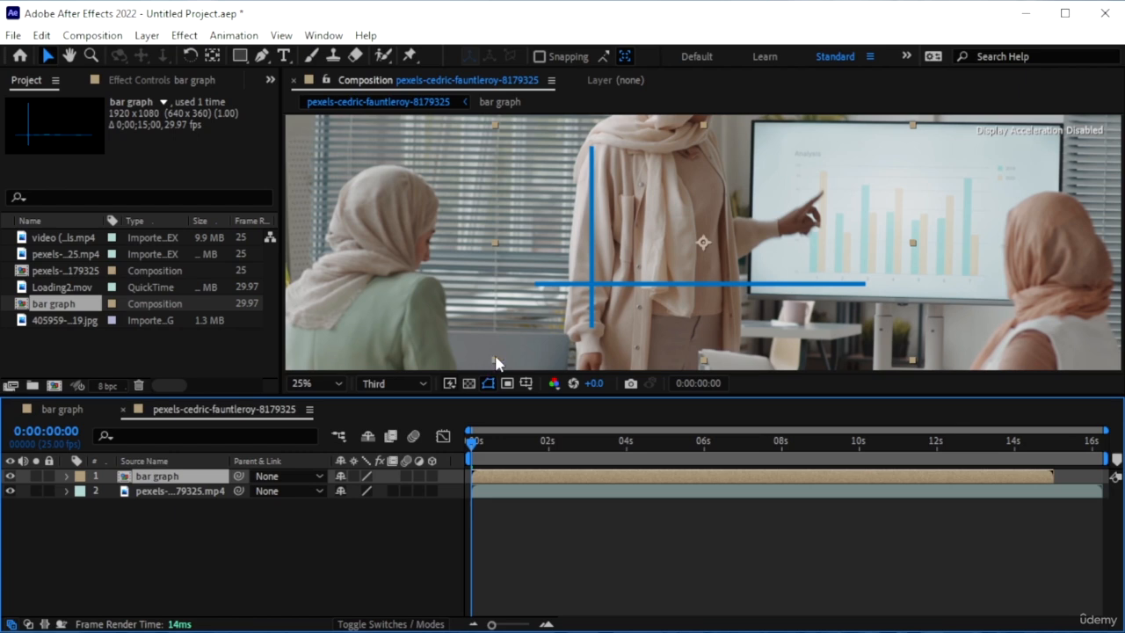
left_click_drag(495, 360, 888, 238)
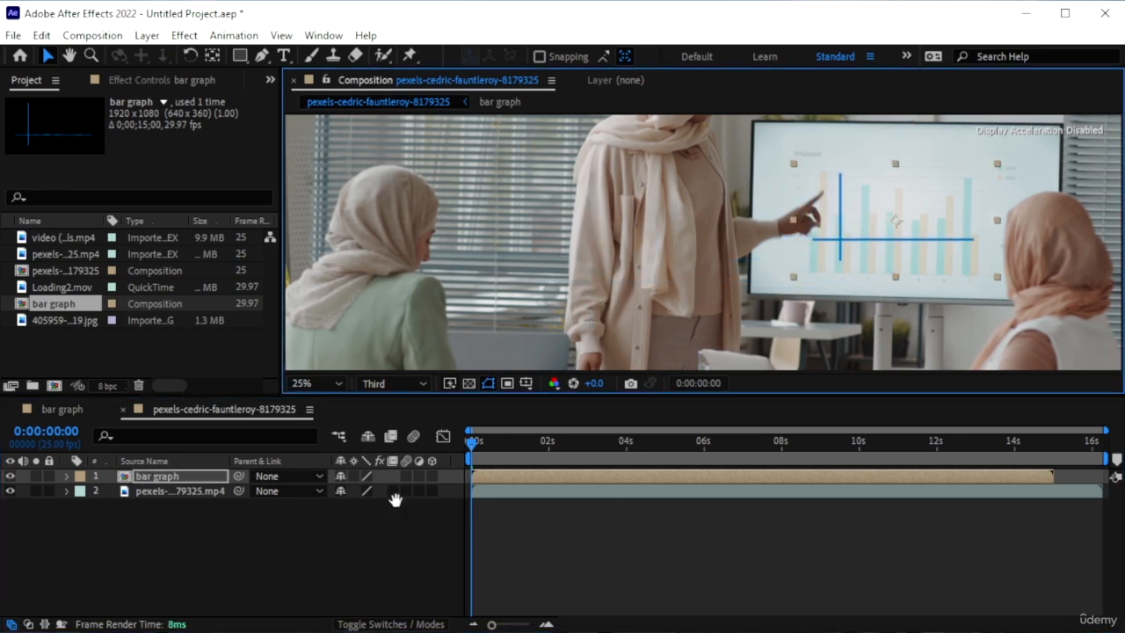
- Preview the bars growing over the presentation screen and examine the frames around 0:00:00:12
key("space")
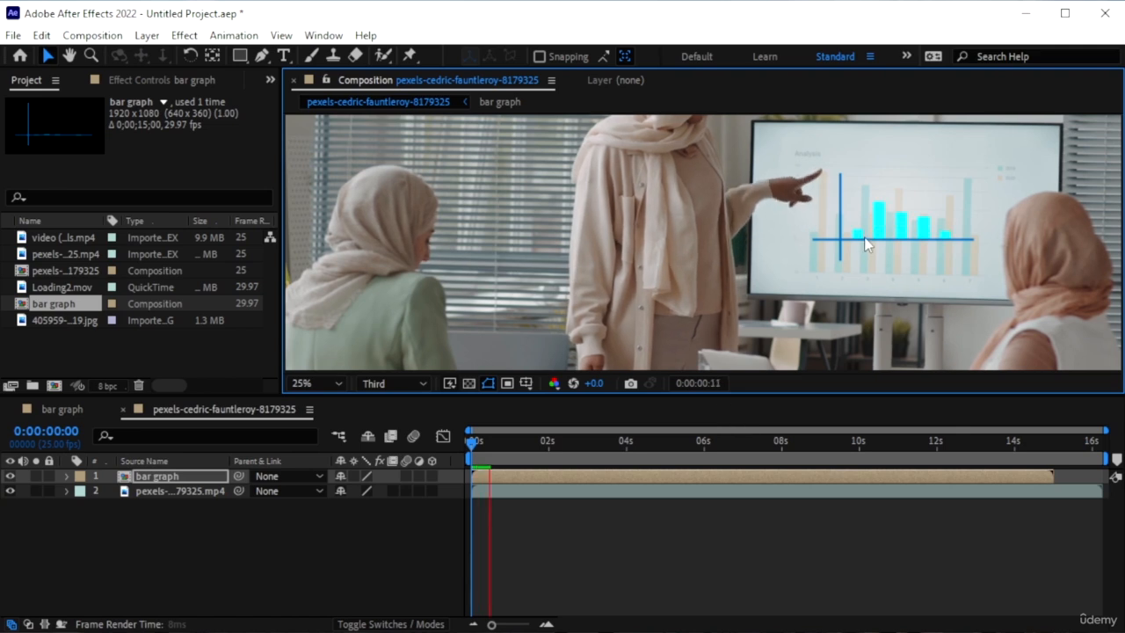
left_click(489, 443)
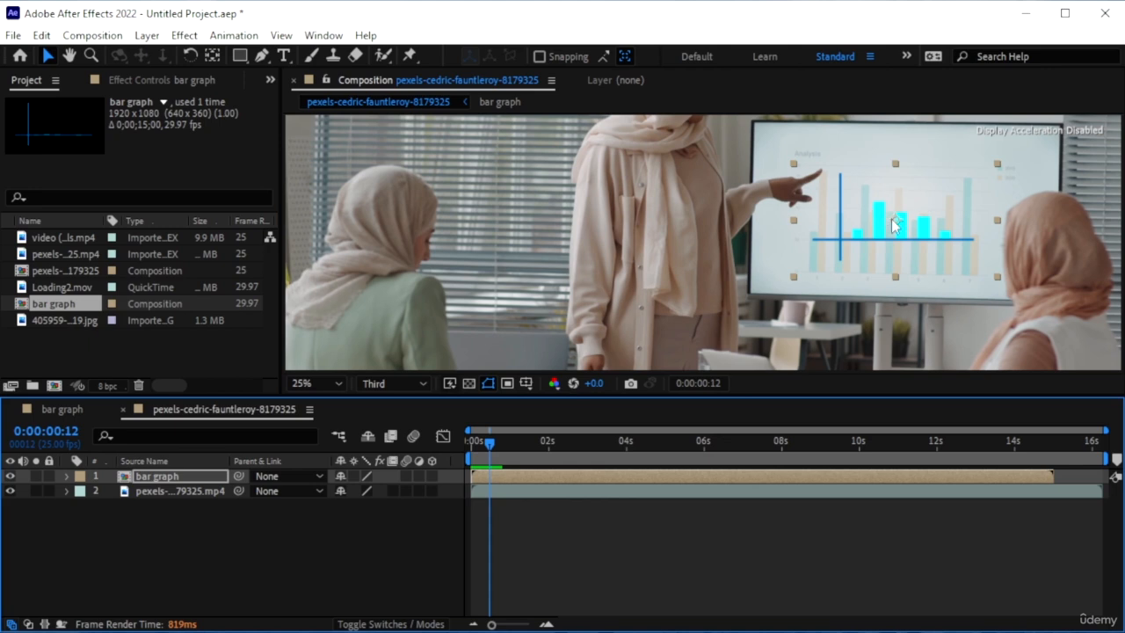
mouse_move(489, 443)
left_mouse_down()
mouse_move(427, 459)
mouse_move(477, 451)
mouse_move(490, 463)
left_mouse_up()
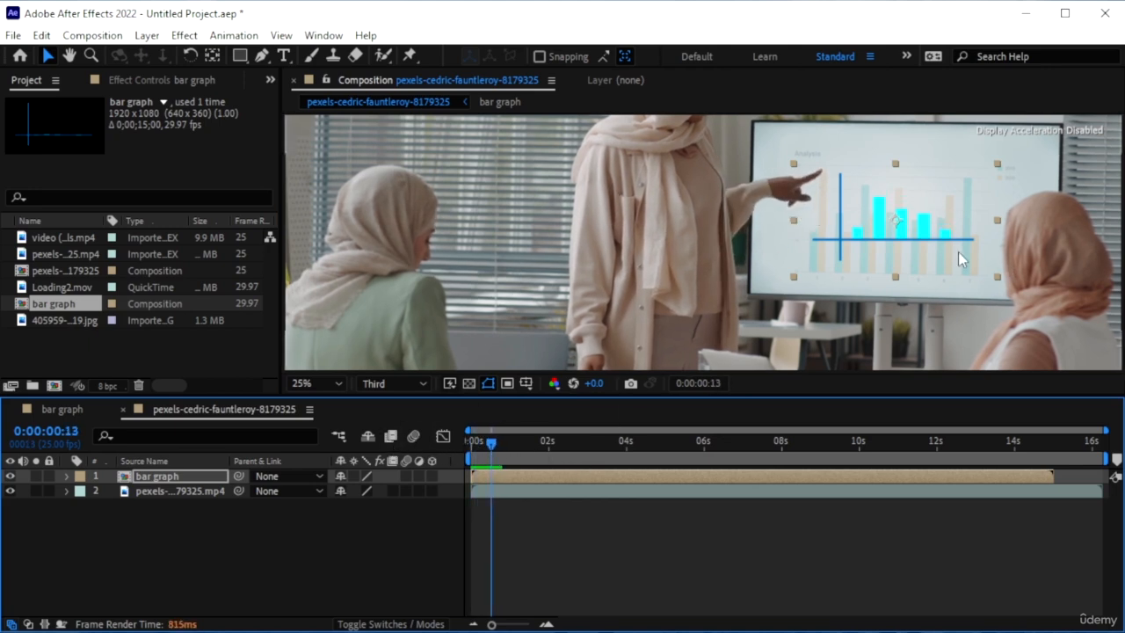
- Delete the bar graph layer from the footage composition
left_click(554, 481)
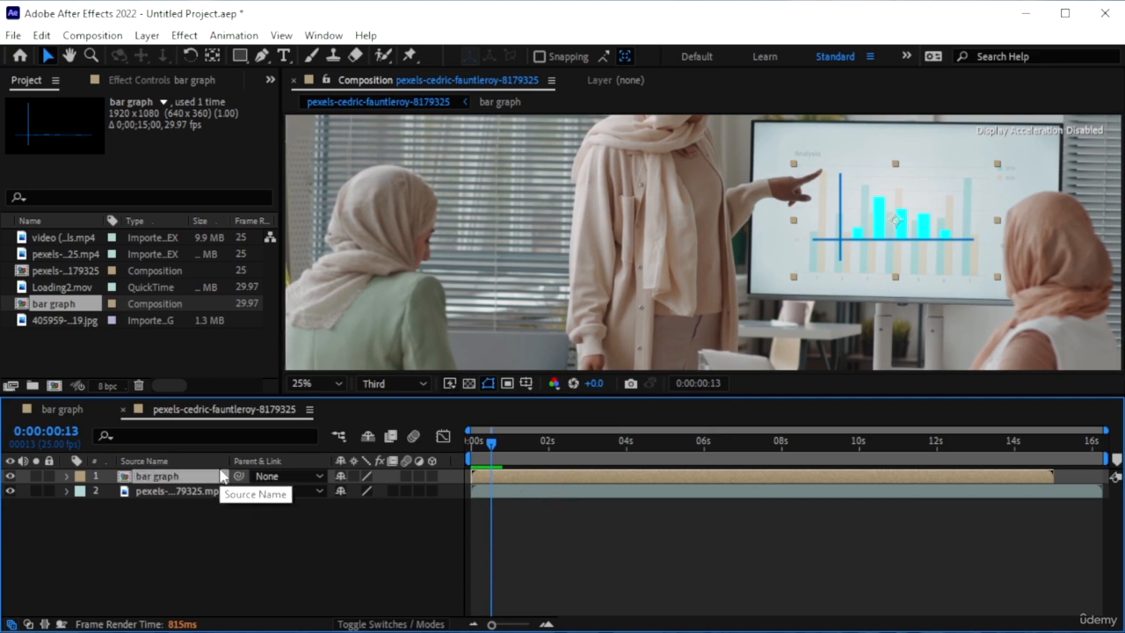
key("Delete")
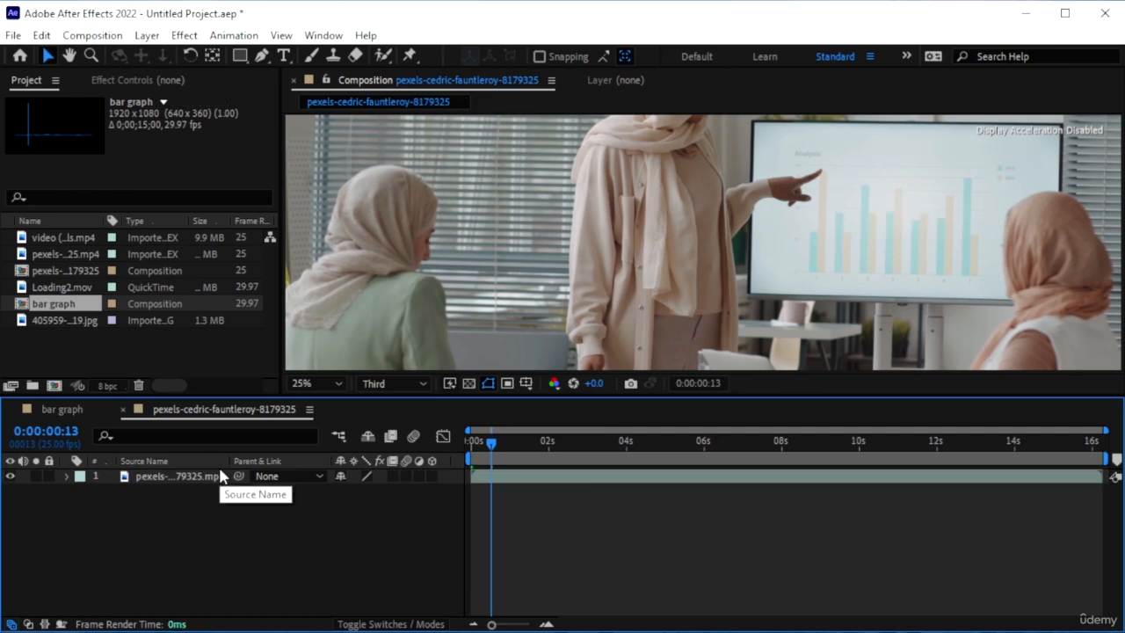
- Close the footage composition's timeline and collapse the scale properties of all five bar layers in the bar graph composition
left_click(122, 409)
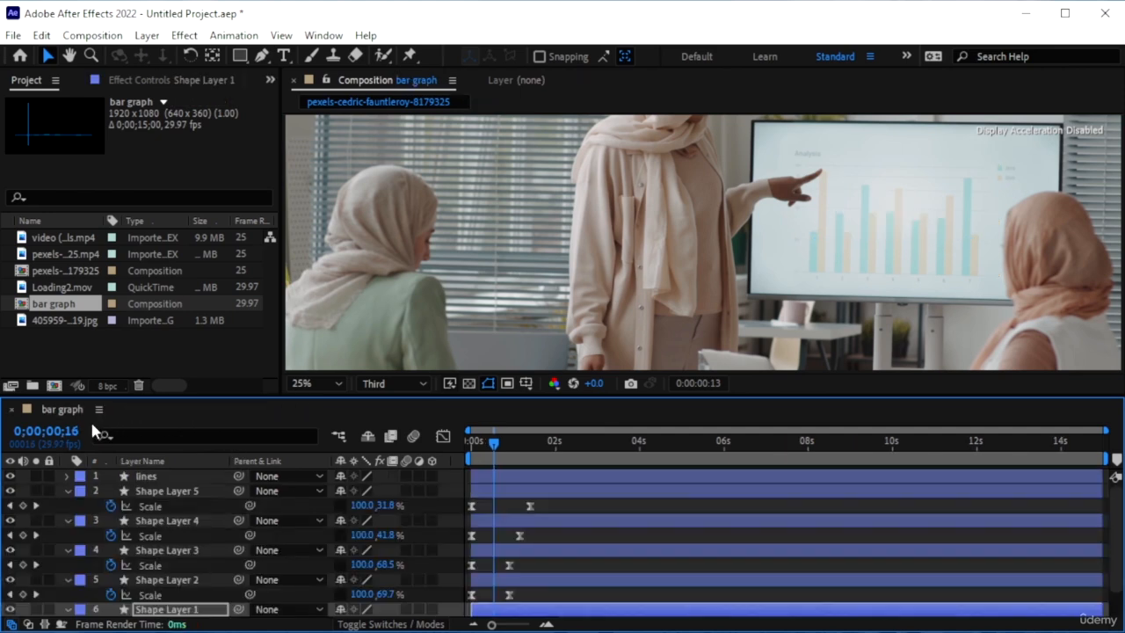
left_click(131, 475)
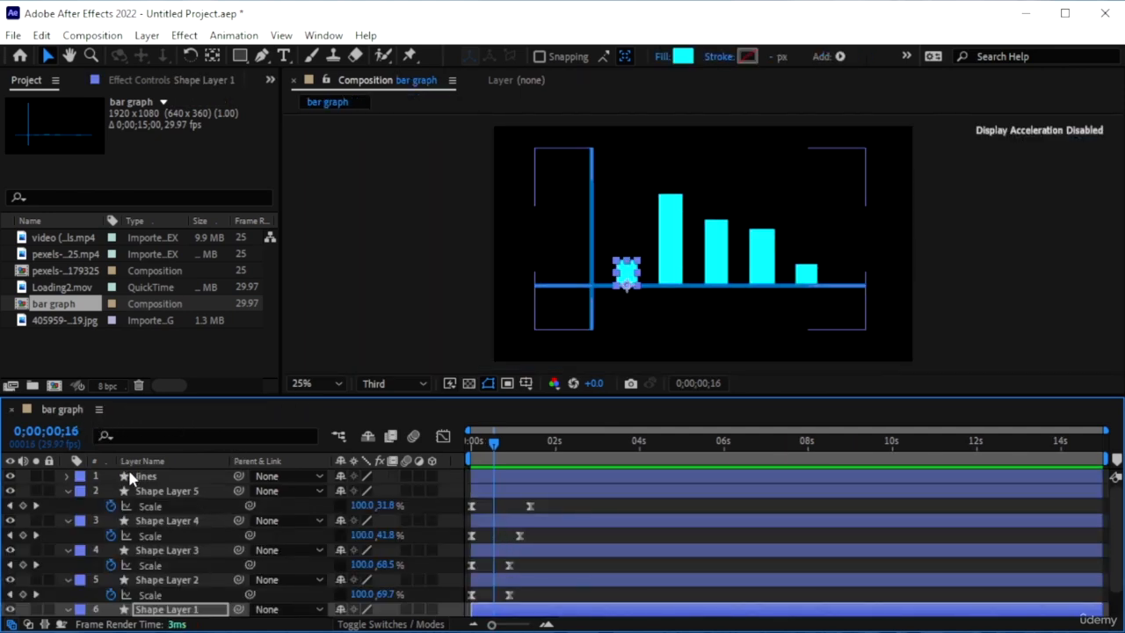
left_click(68, 490)
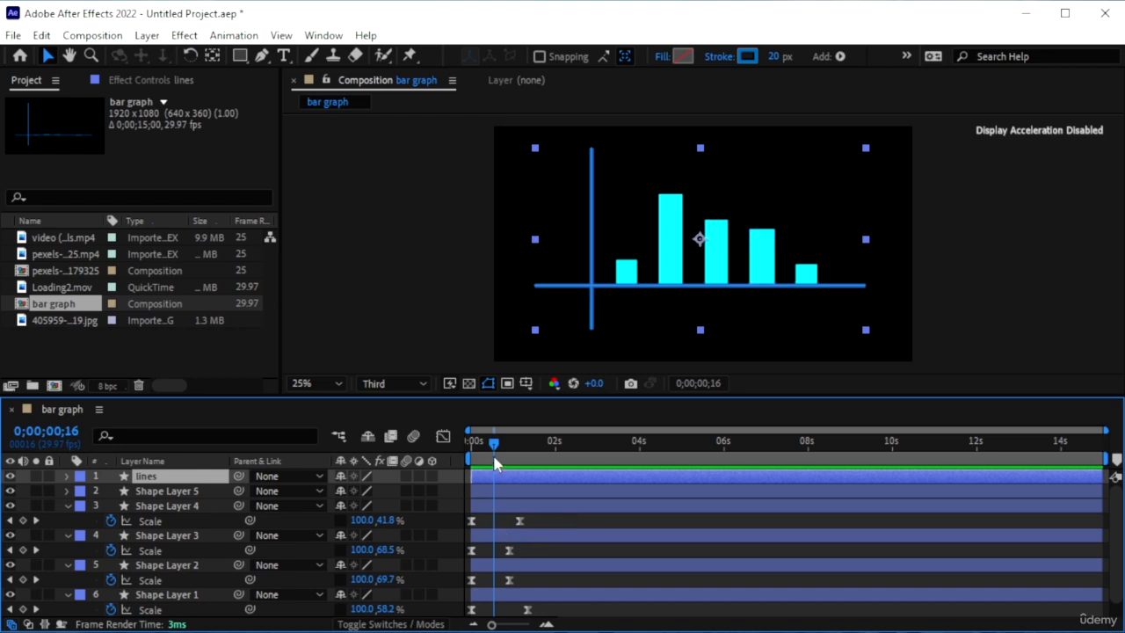
mouse_move(494, 456)
left_mouse_down()
mouse_move(452, 454)
mouse_move(503, 454)
left_mouse_up()
left_click(69, 506)
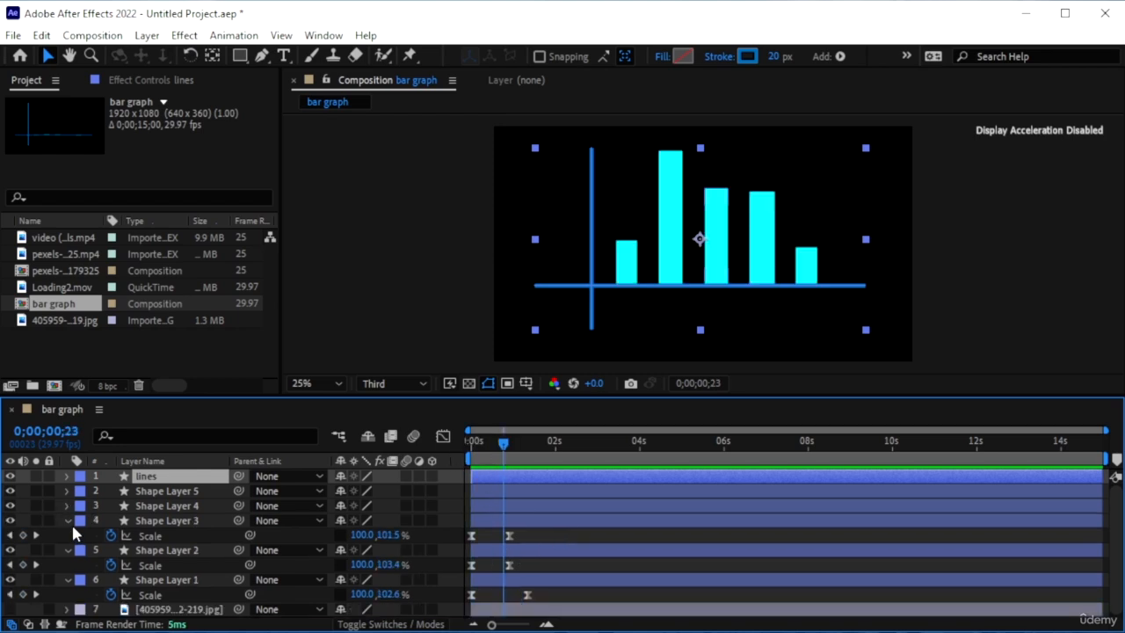
left_click(68, 520)
left_click(68, 535)
left_click(67, 550)
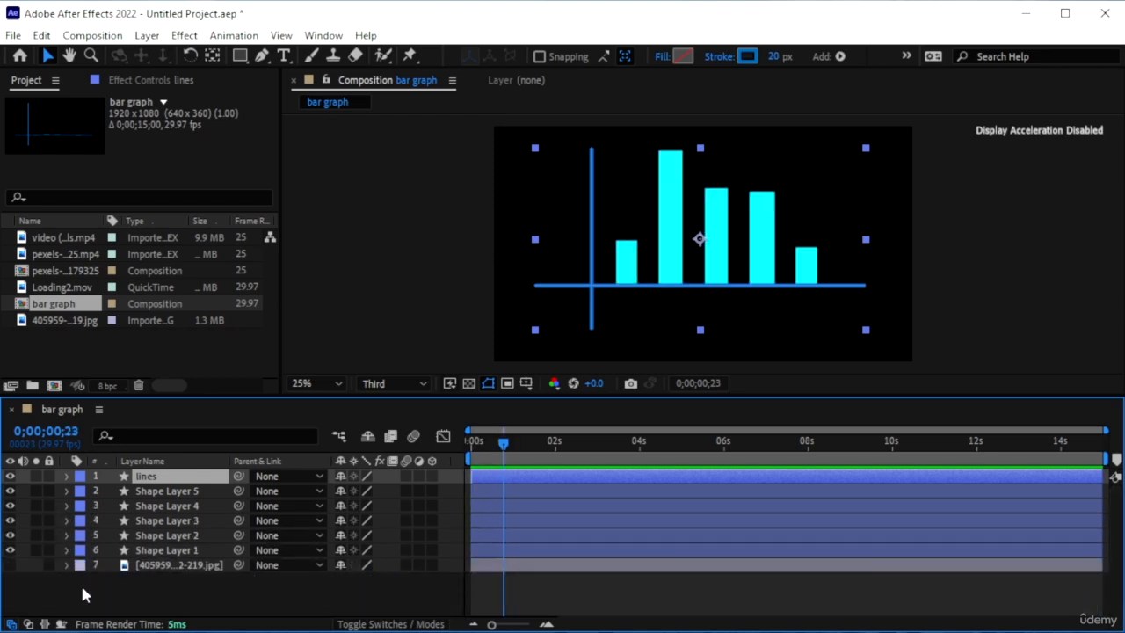
- Delete the hidden reference image layer from the bar graph composition
left_click(197, 566)
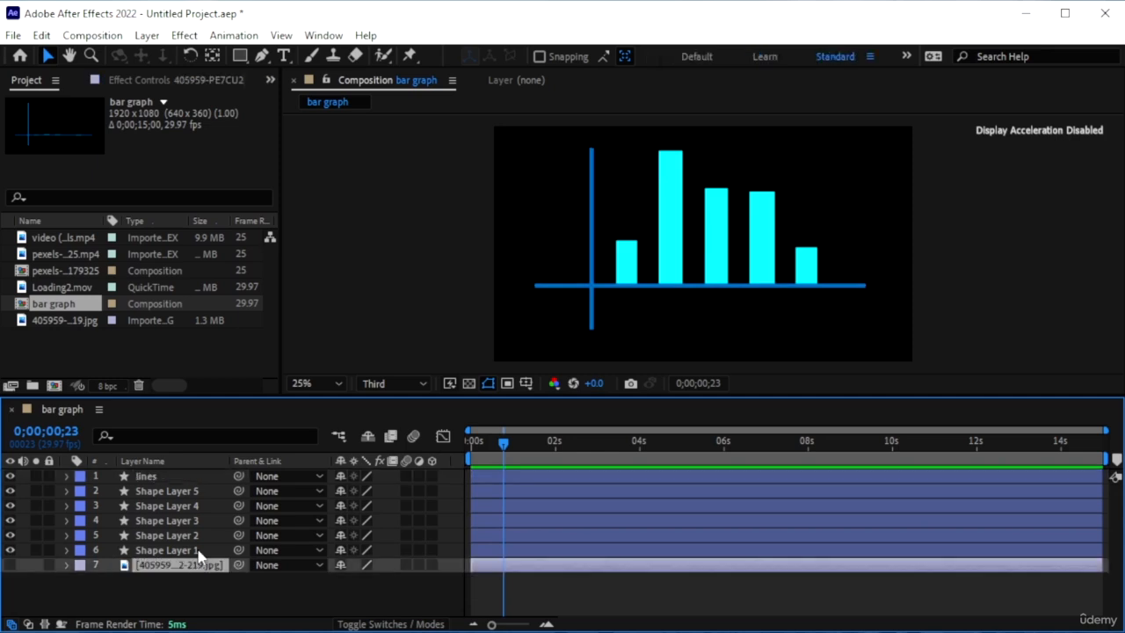
key("Delete")
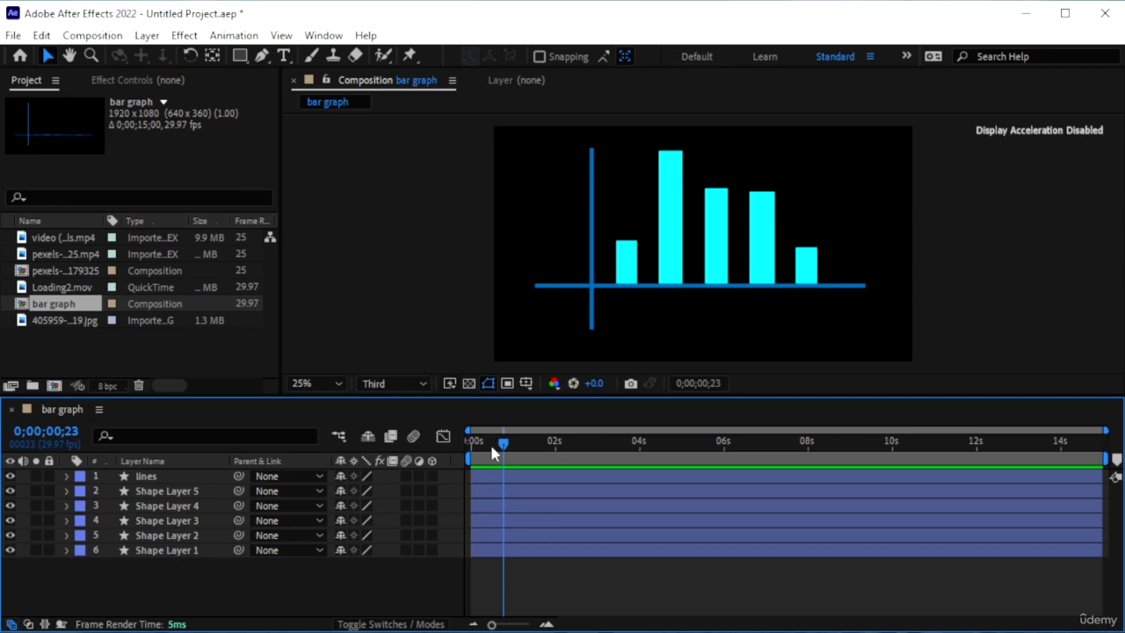
left_click_drag(491, 447, 193, 451)
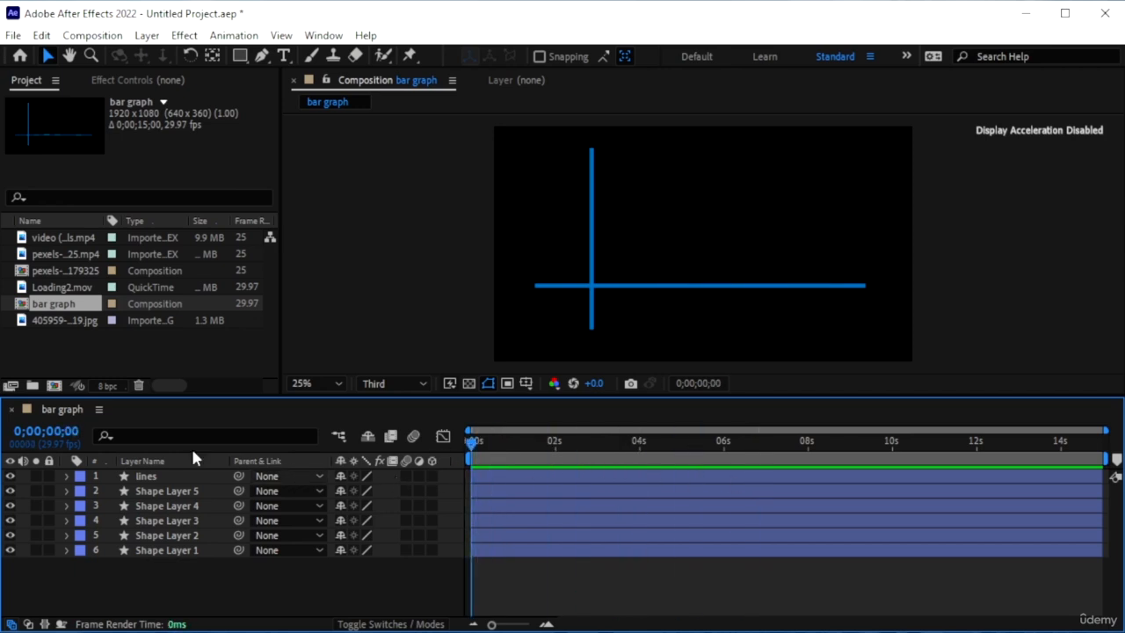
left_click(100, 334)
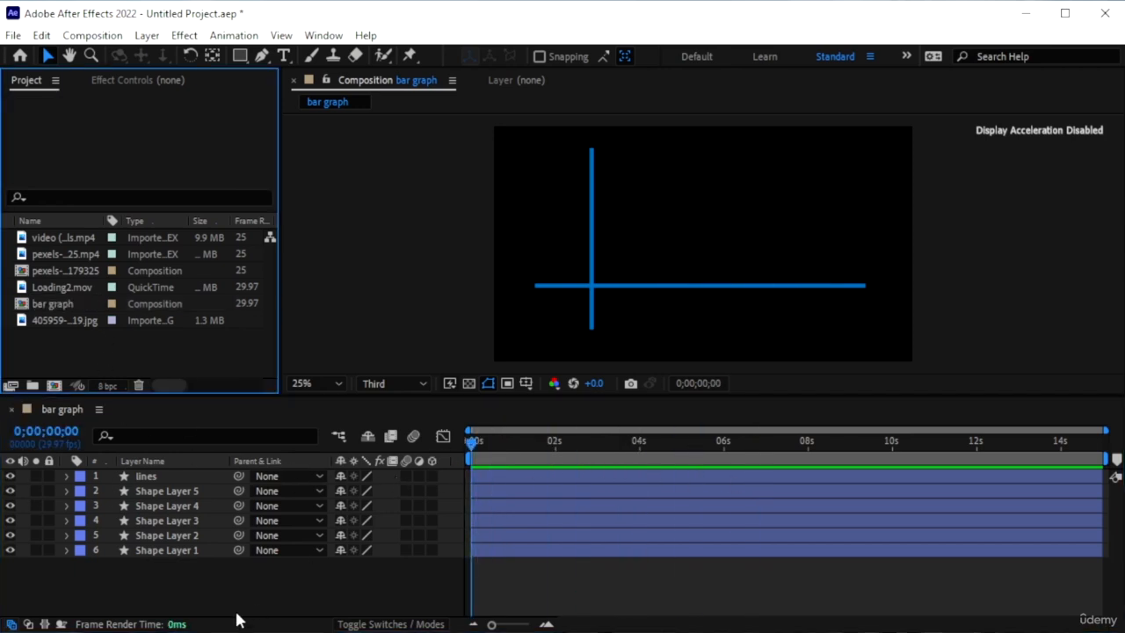
left_click(54, 386)
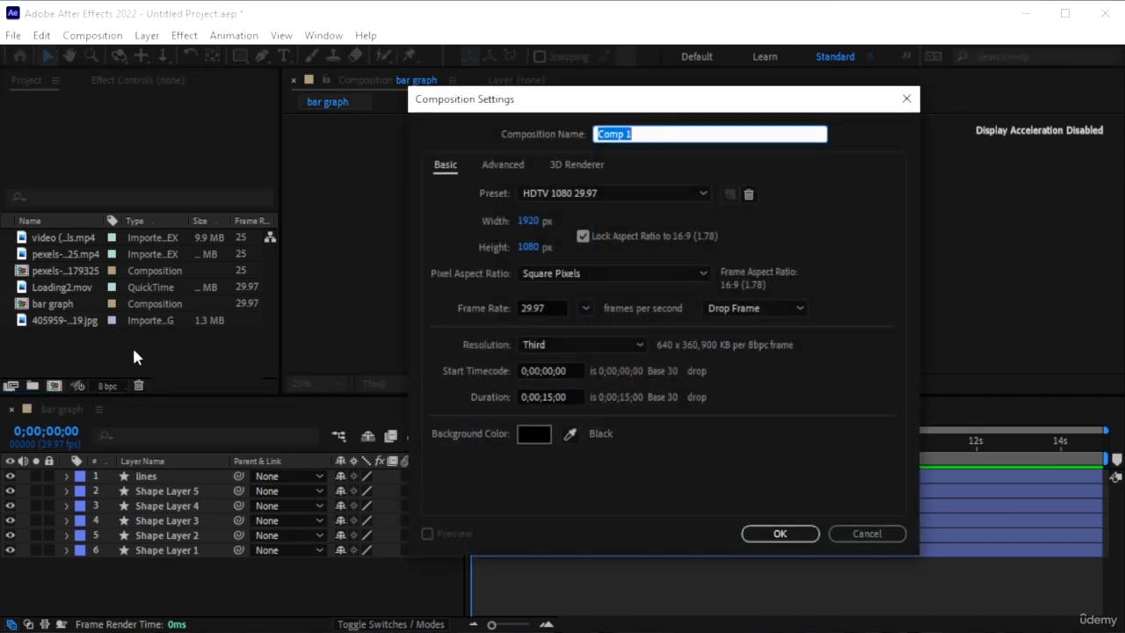
type("circle")
left_click(777, 533)
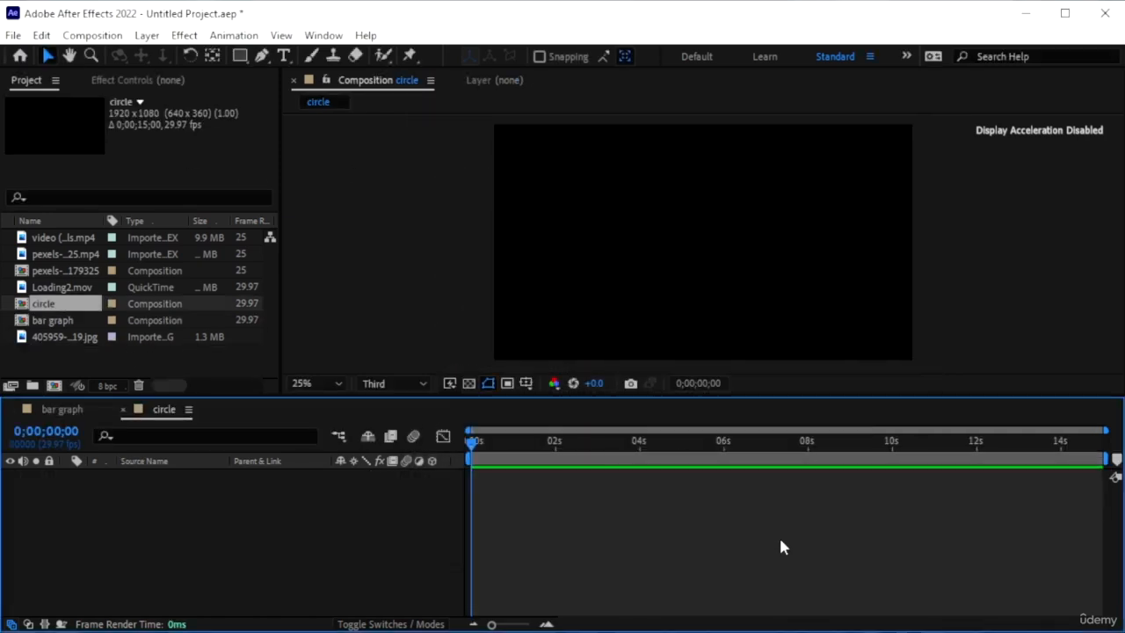
left_click(146, 301)
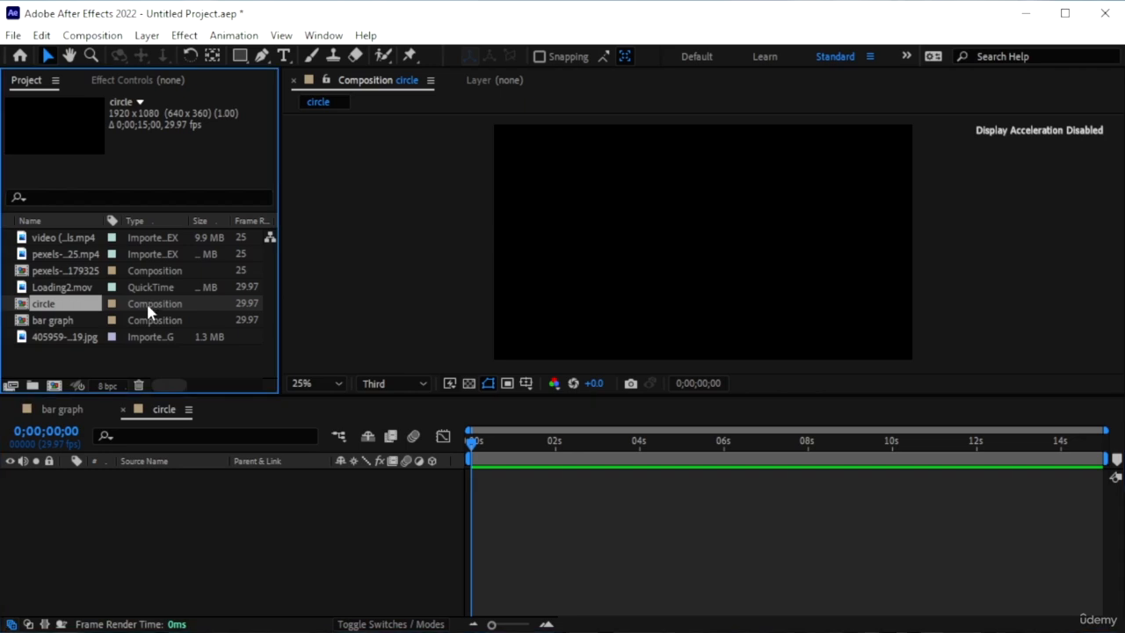
key("Delete")
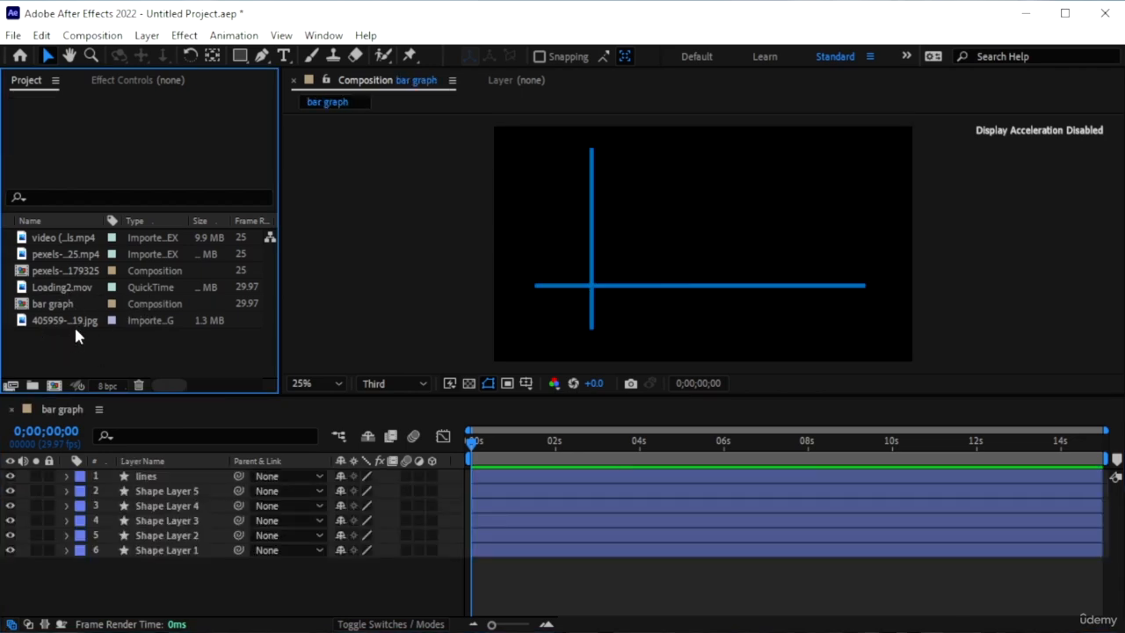
- Create a new composition from the 405959-PE7CU2-219.jpg HUD image in the project
left_click(61, 321)
right_click(68, 323)
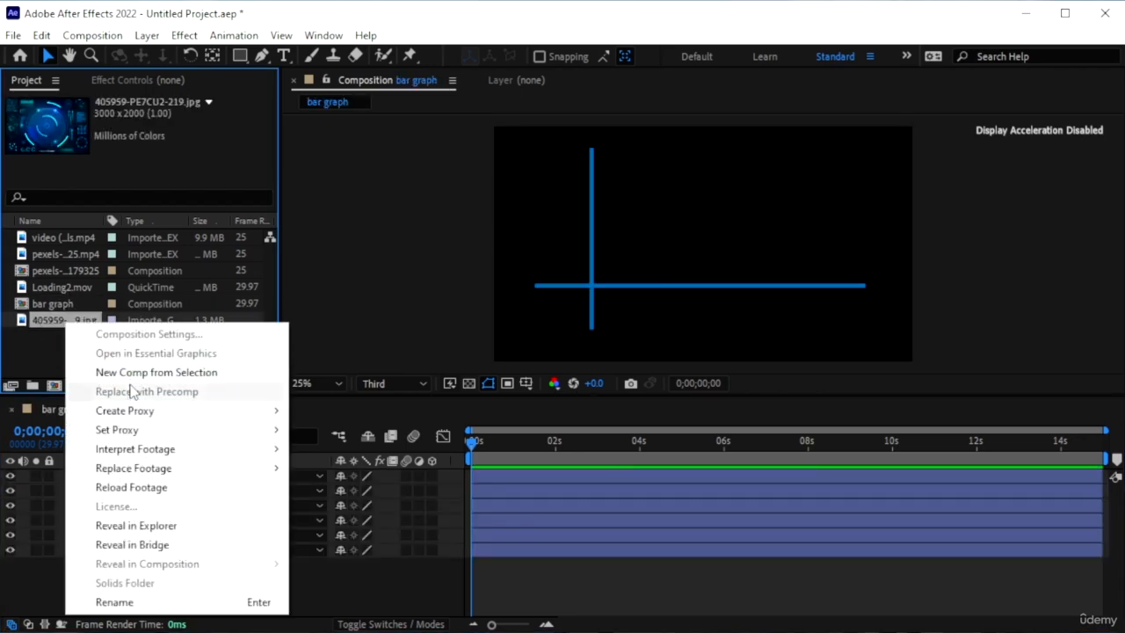
left_click(117, 370)
scroll(710, 246, "down", 2)
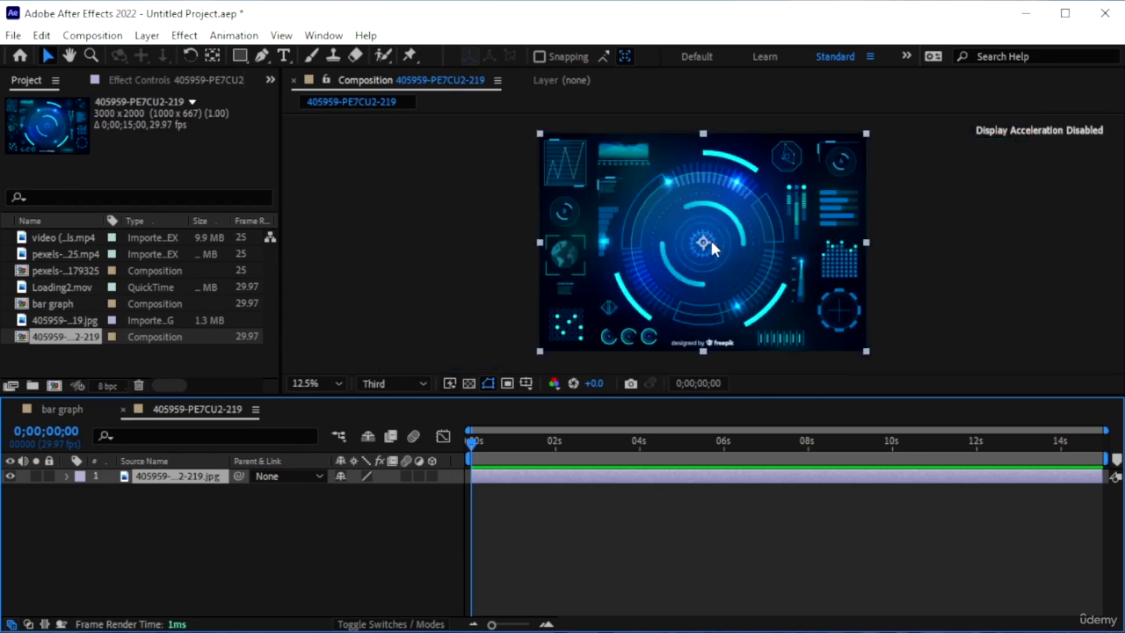
scroll(770, 258, "up", 1)
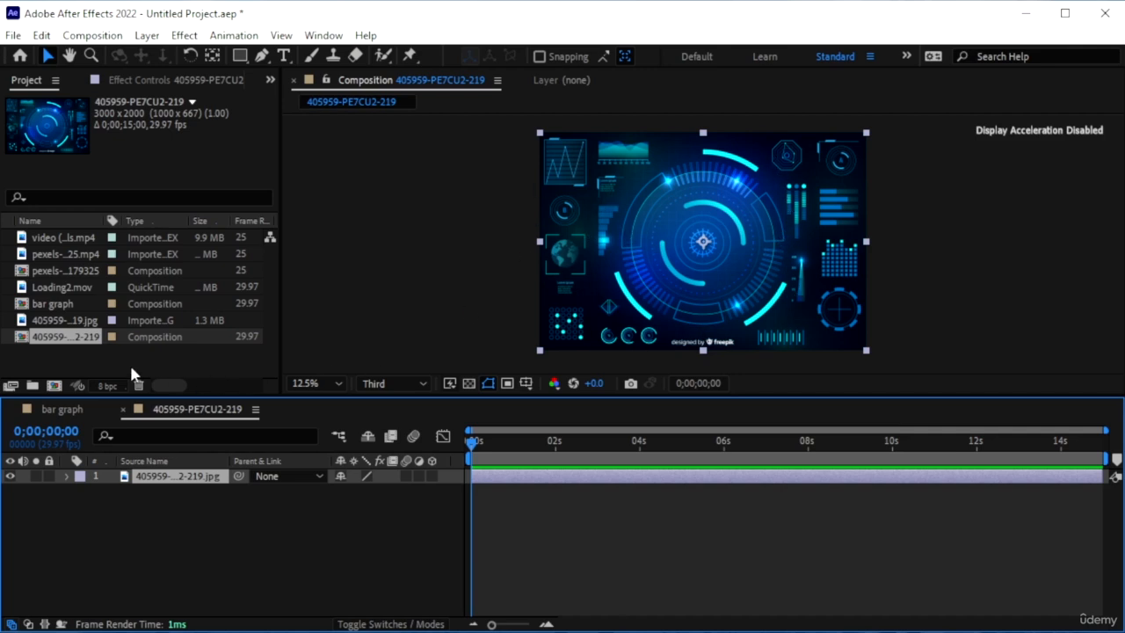
left_click(234, 391)
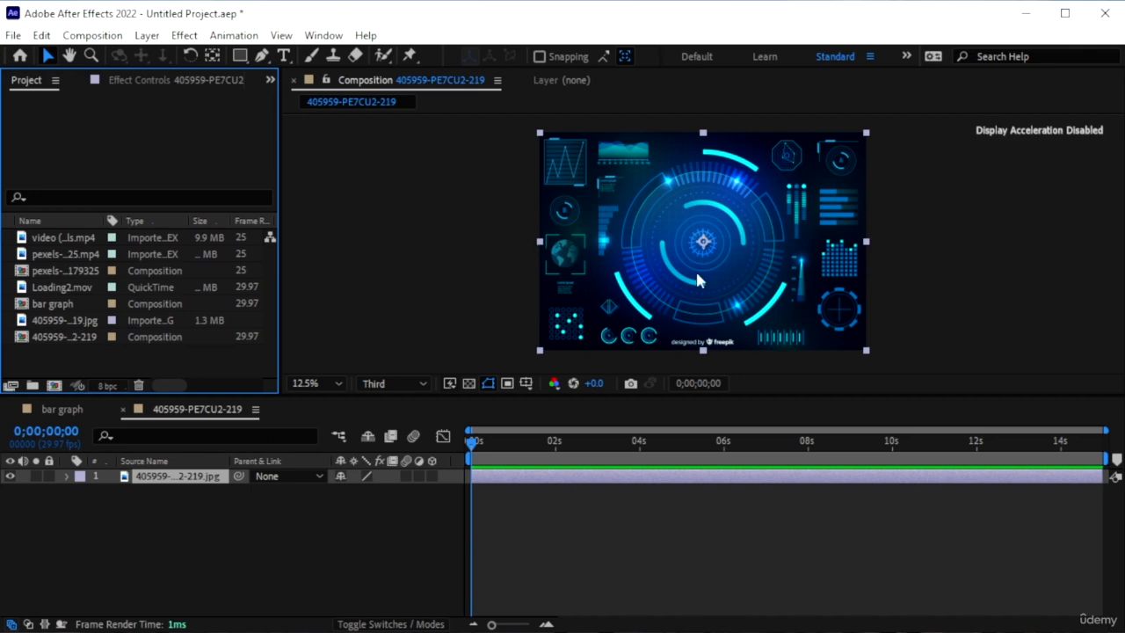
- Draw a circular mask around the central HUD dial with the Ellipse tool and expand the mask's properties
left_click(238, 56)
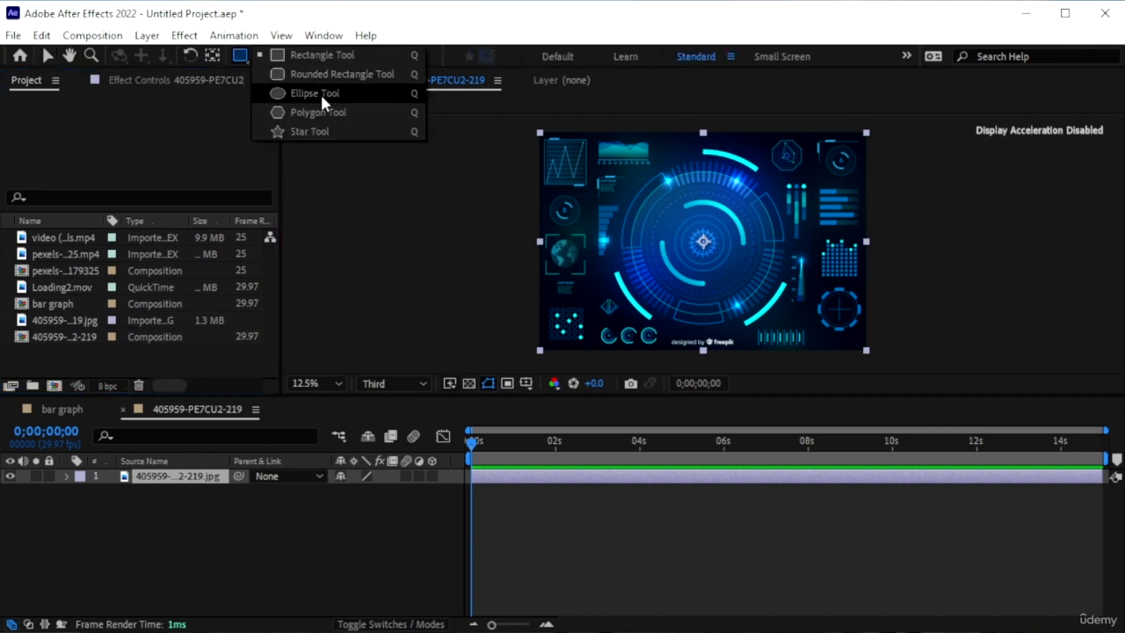
left_click(319, 93)
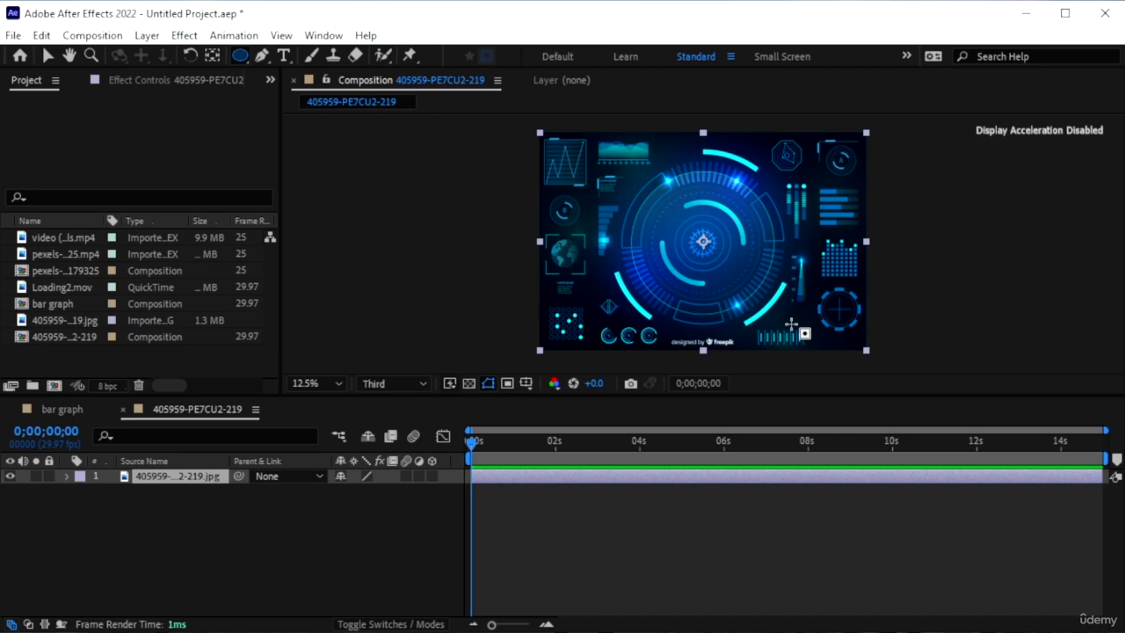
mouse_move(791, 324)
left_mouse_down()
mouse_move(595, 140)
mouse_move(615, 126)
mouse_move(617, 155)
left_mouse_up()
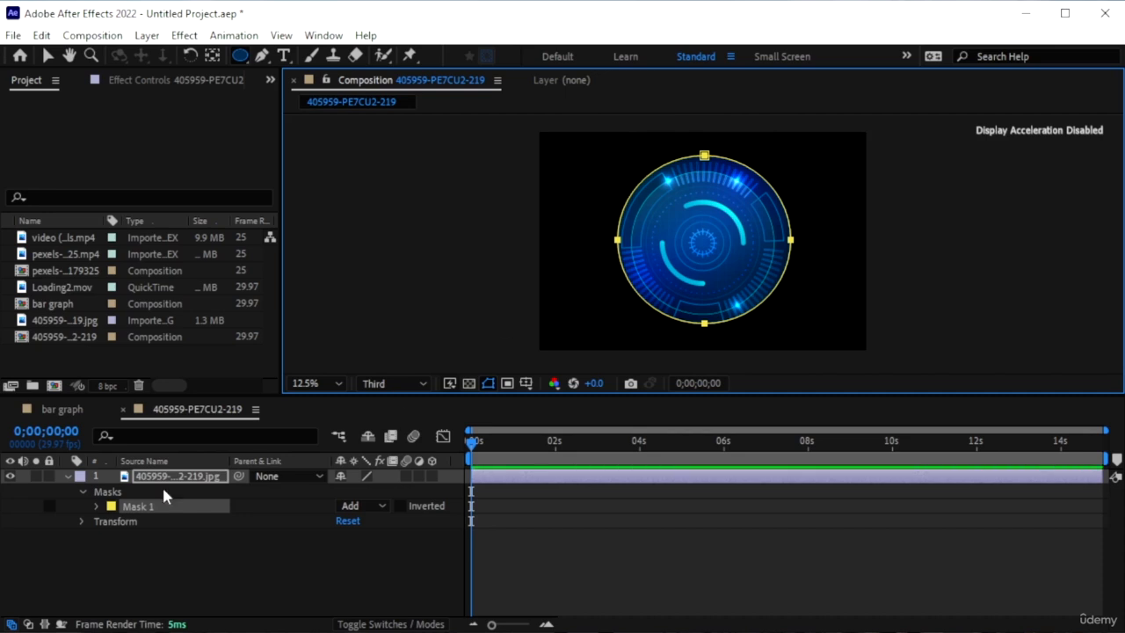
left_click(179, 512)
left_click(97, 506)
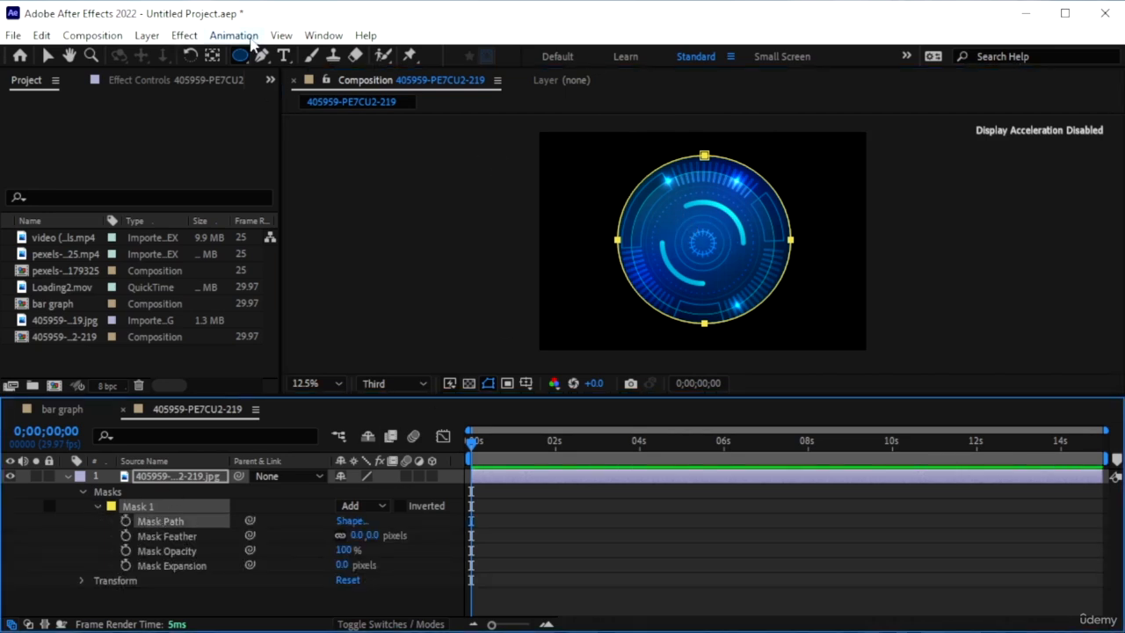
- Free-transform the circular mask until it is centred on the dial, enclosing the tick ring but excluding the outermost cyan arcs
left_click(283, 55)
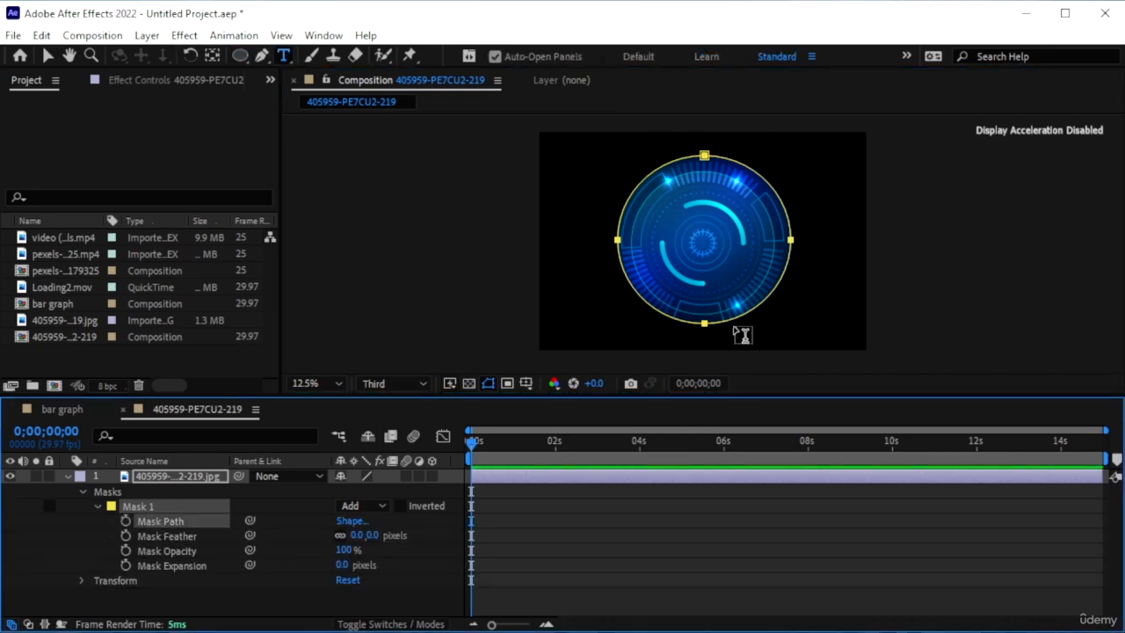
left_click(261, 56)
double_click(618, 239)
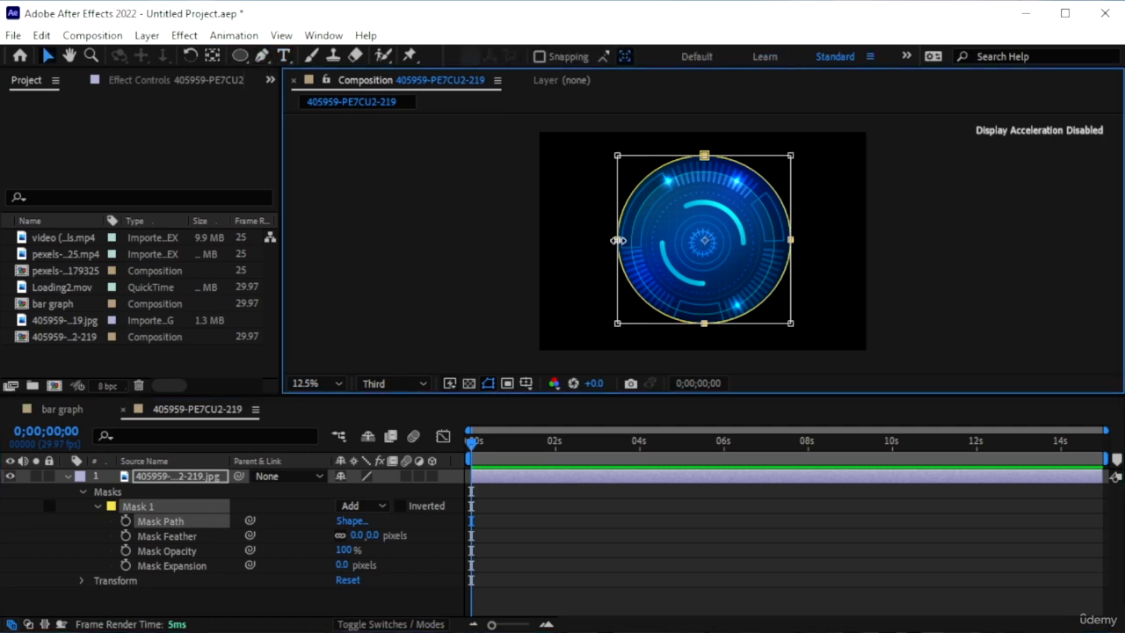
left_click_drag(617, 239, 605, 240)
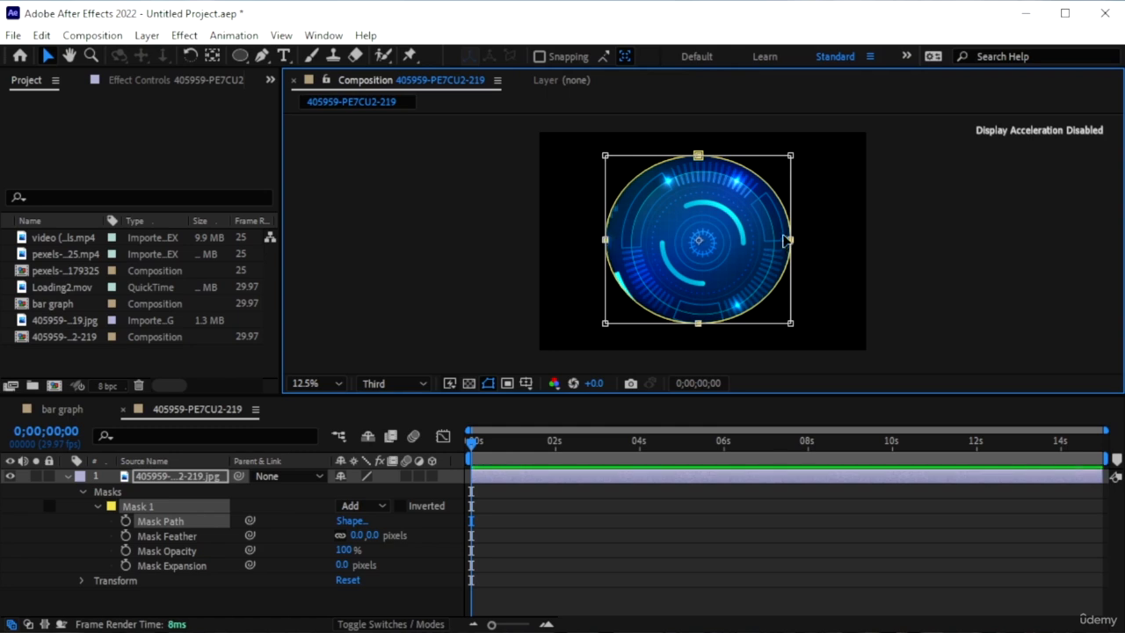
left_click_drag(792, 239, 795, 240)
left_click_drag(700, 323, 703, 345)
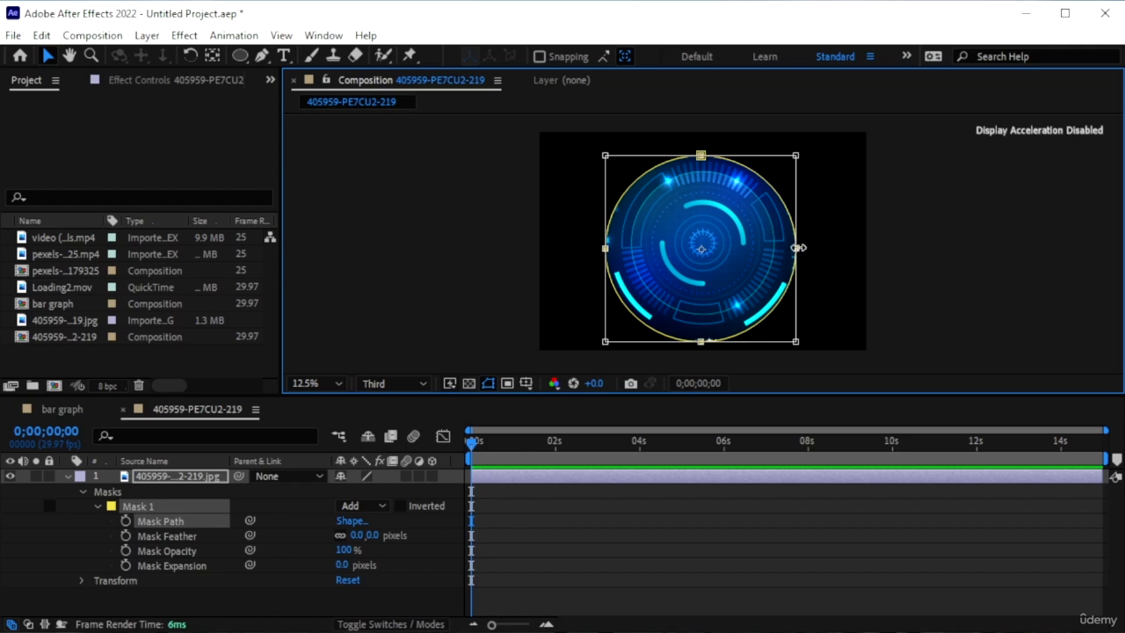
left_click_drag(797, 250, 801, 253)
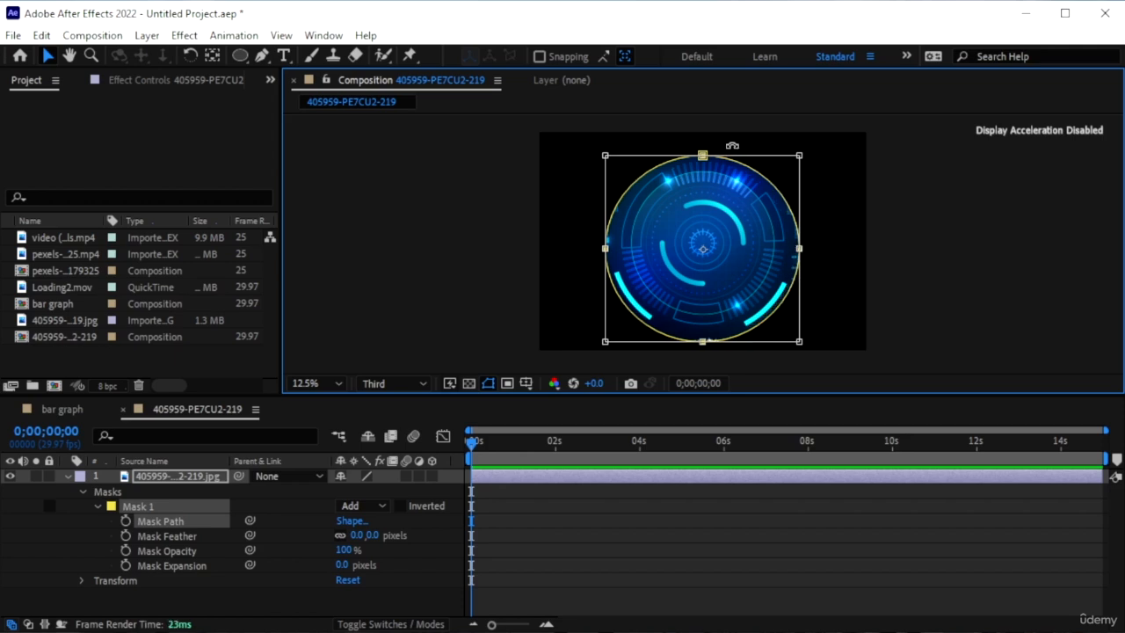
left_click_drag(702, 155, 703, 149)
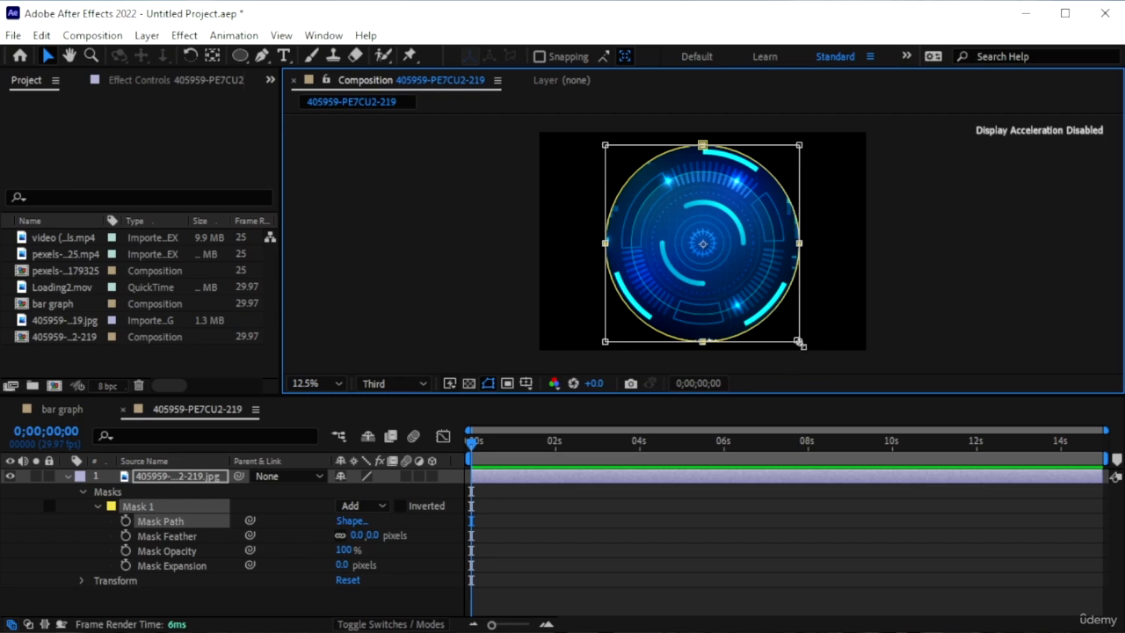
mouse_move(798, 342)
left_mouse_down()
mouse_move(786, 328)
mouse_move(794, 334)
left_mouse_up()
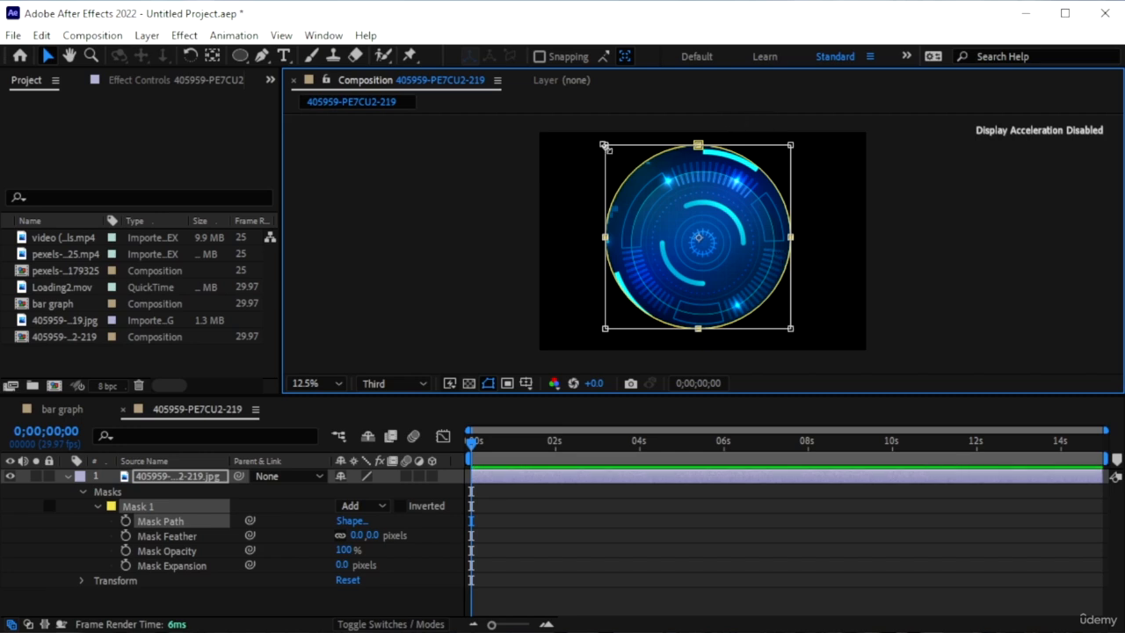
left_click_drag(604, 145, 617, 157)
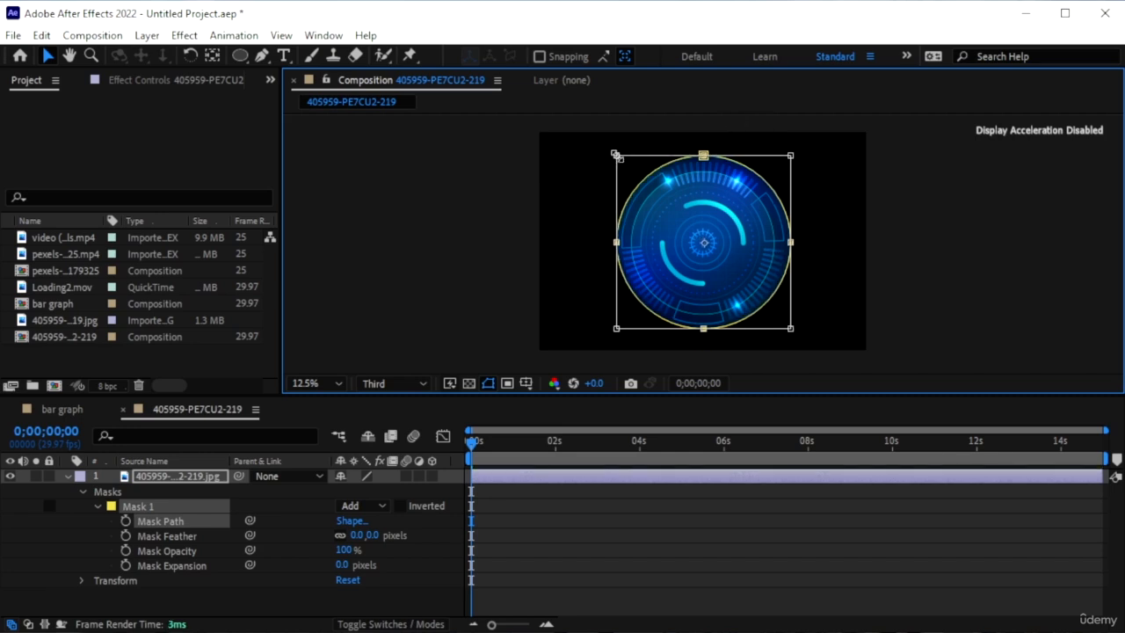
left_click(187, 612)
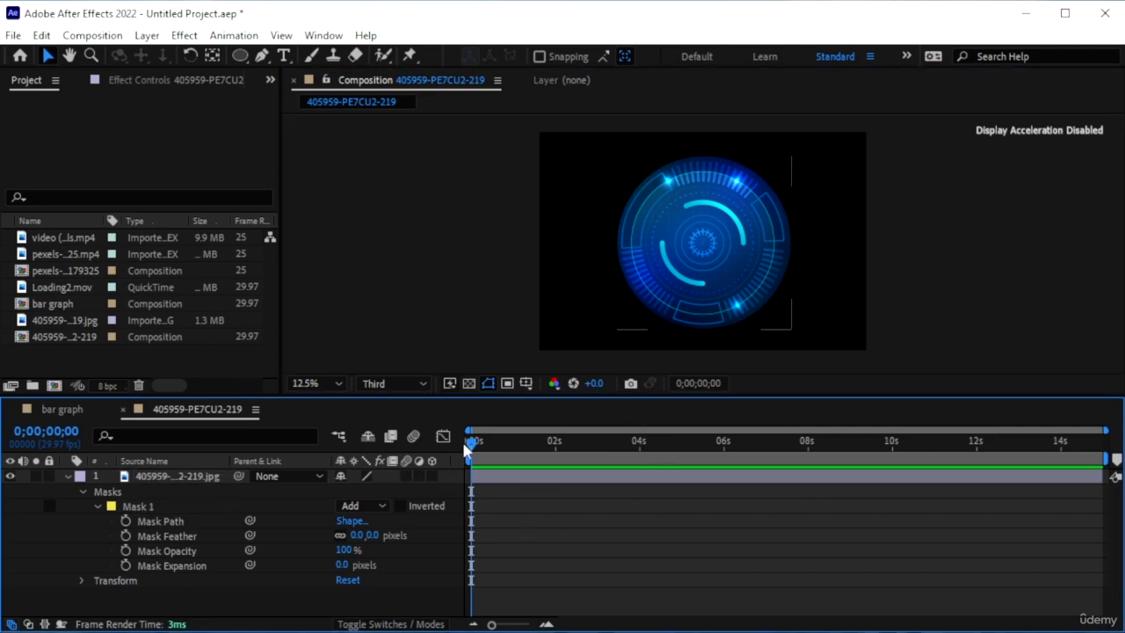
left_click_drag(475, 448, 324, 448)
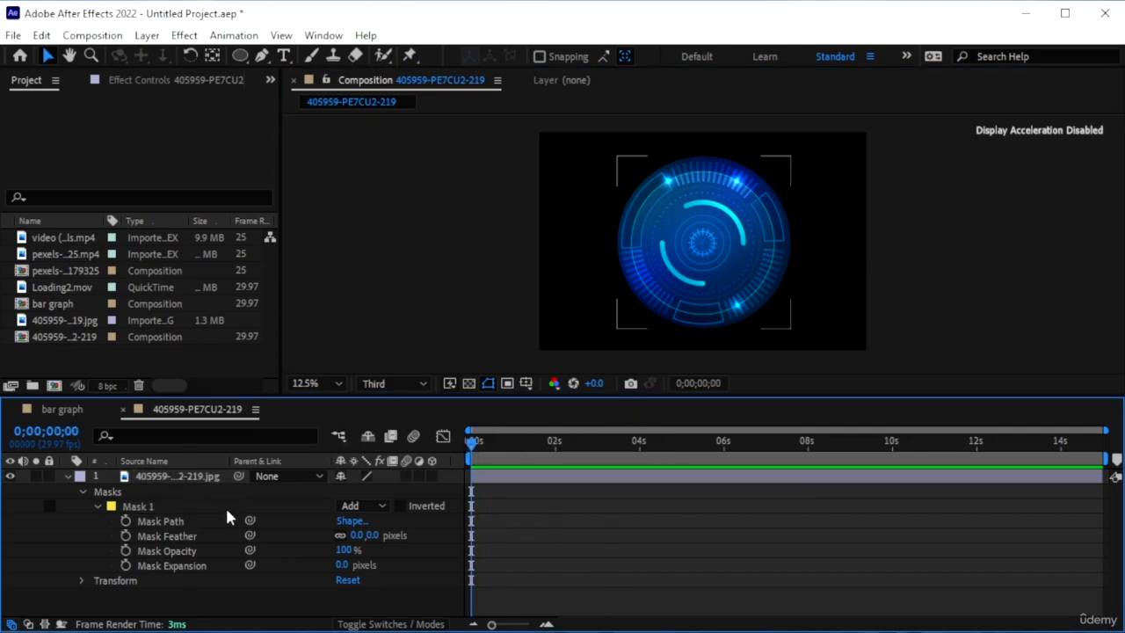
- Collapse the masked image layer's mask properties and duplicate the layer
left_click(187, 476)
left_click(98, 506)
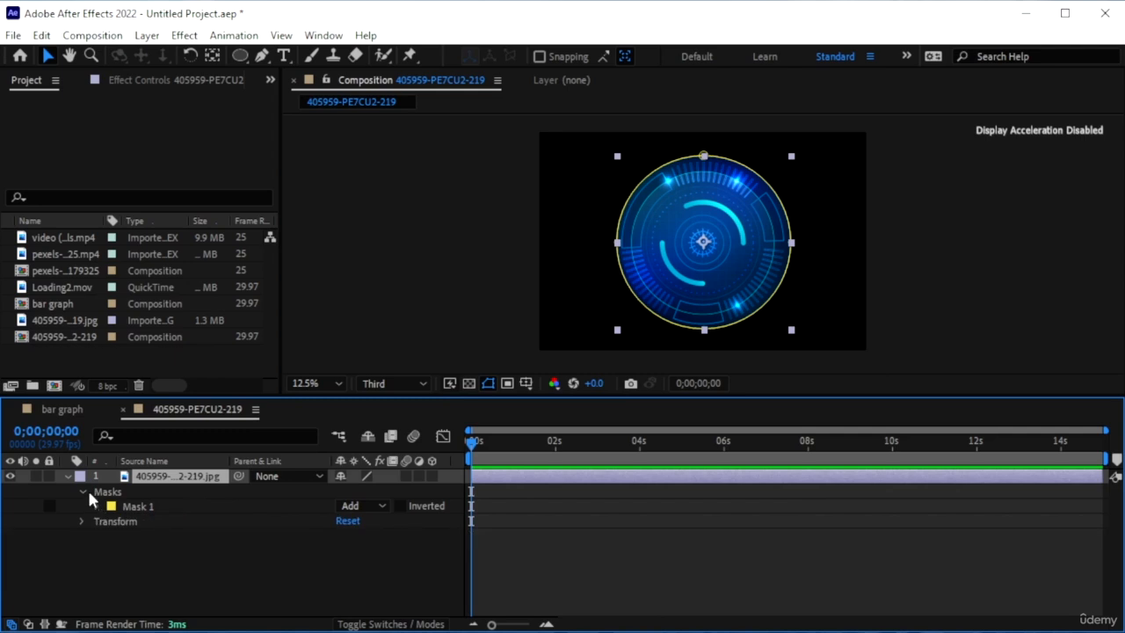
left_click(82, 492)
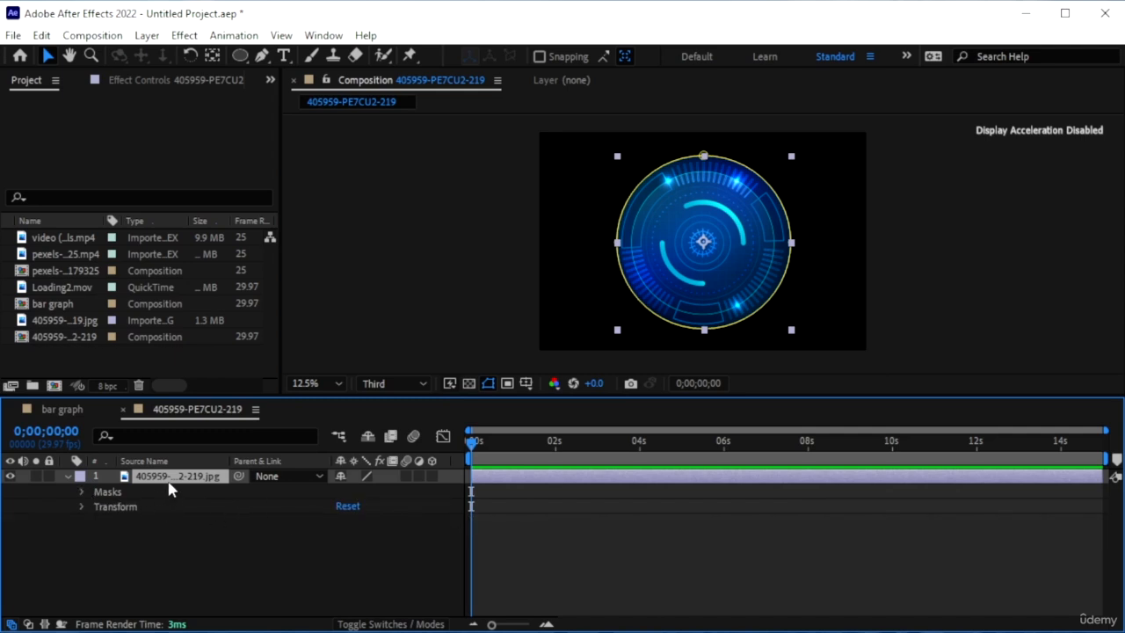
key("ctrl+d")
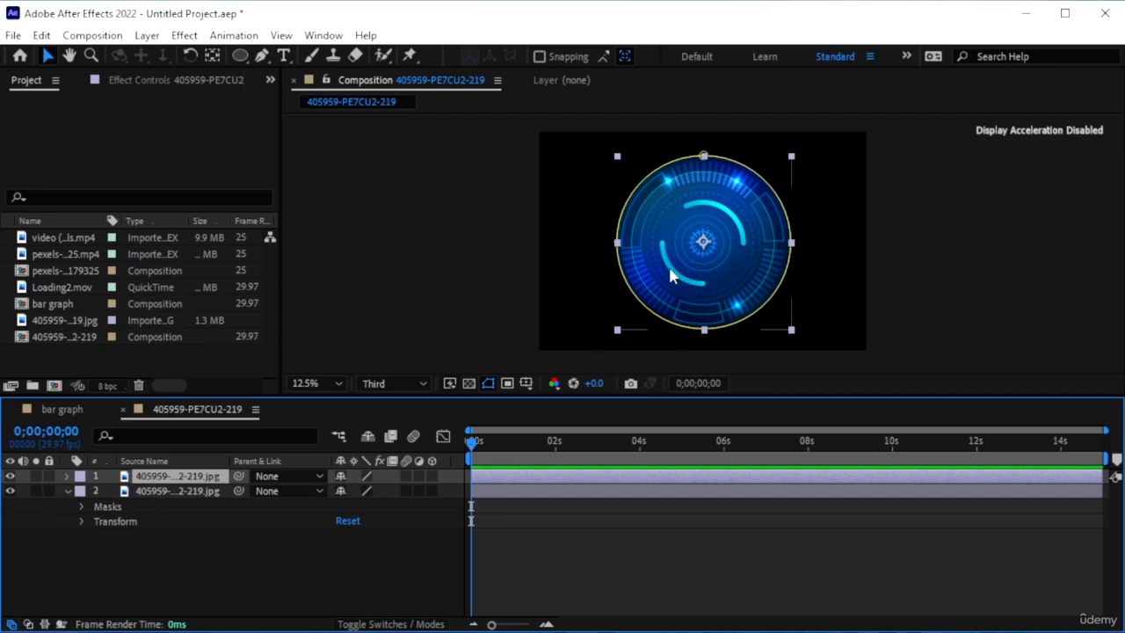
left_click(147, 573)
- Activate the Ellipse tool and rename the lower of the two image layers as outer
left_click(240, 56)
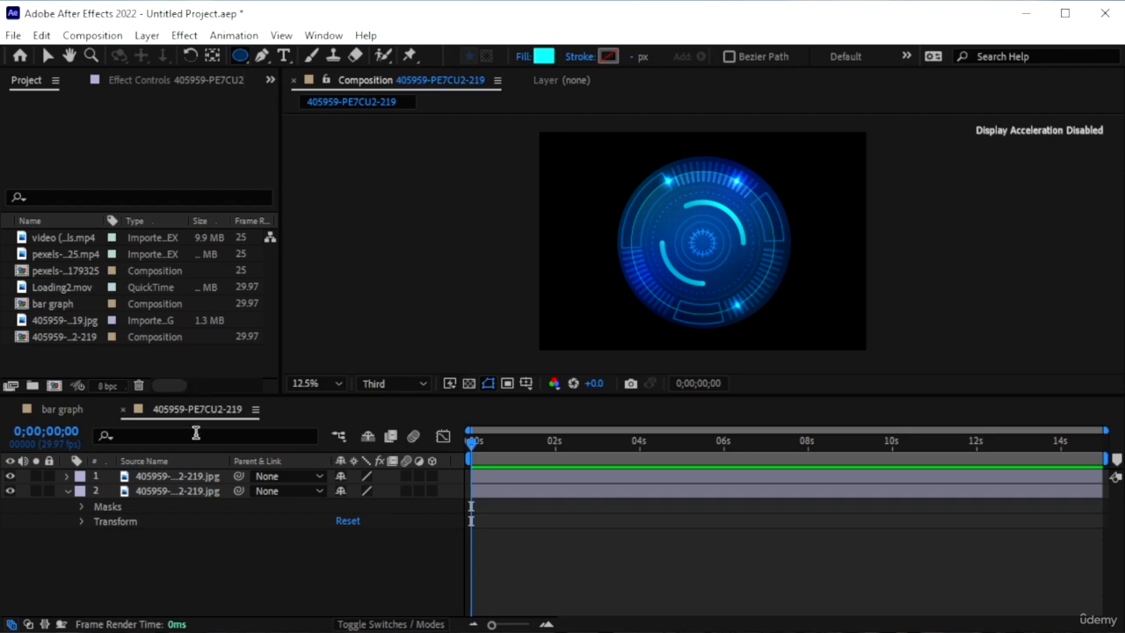
left_click(180, 486)
right_click(178, 485)
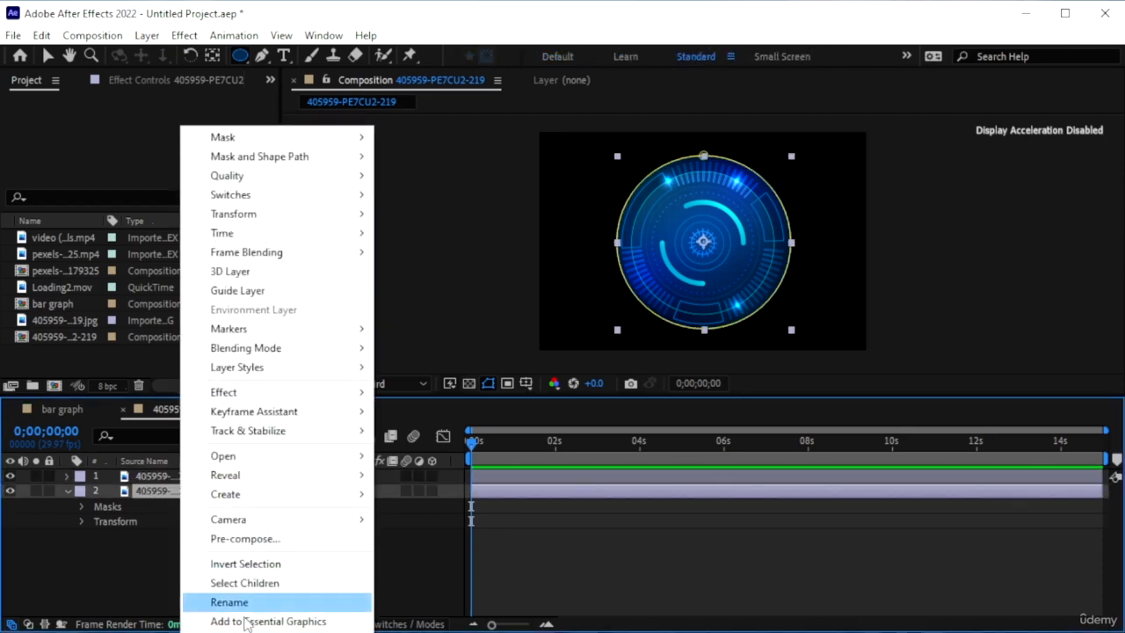
left_click(228, 602)
type("oute")
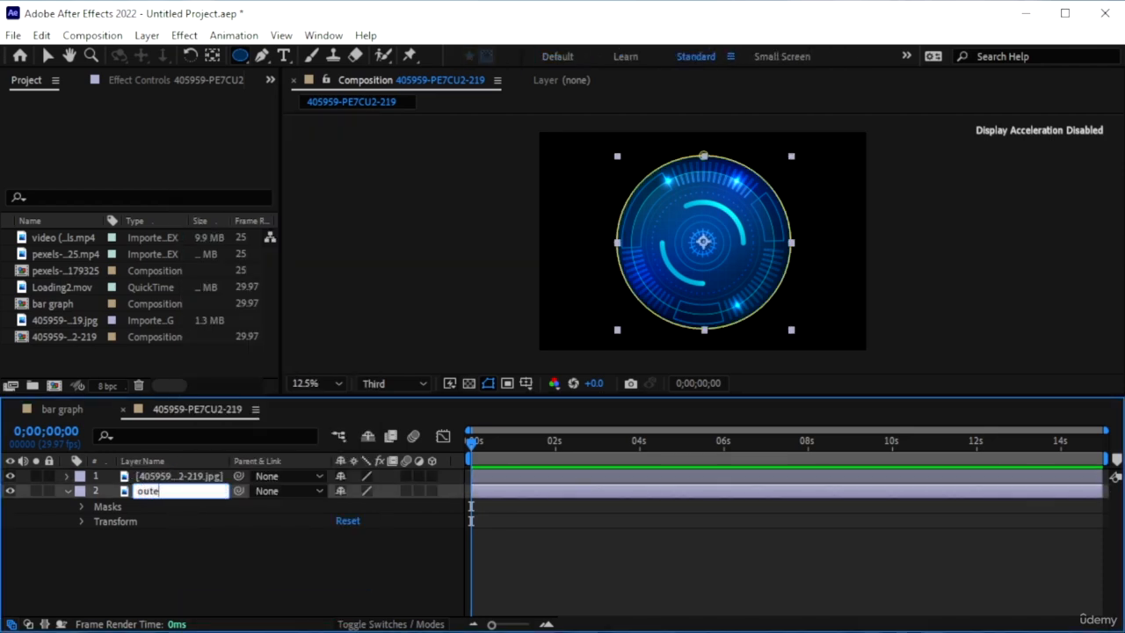
type("r")
key("Return")
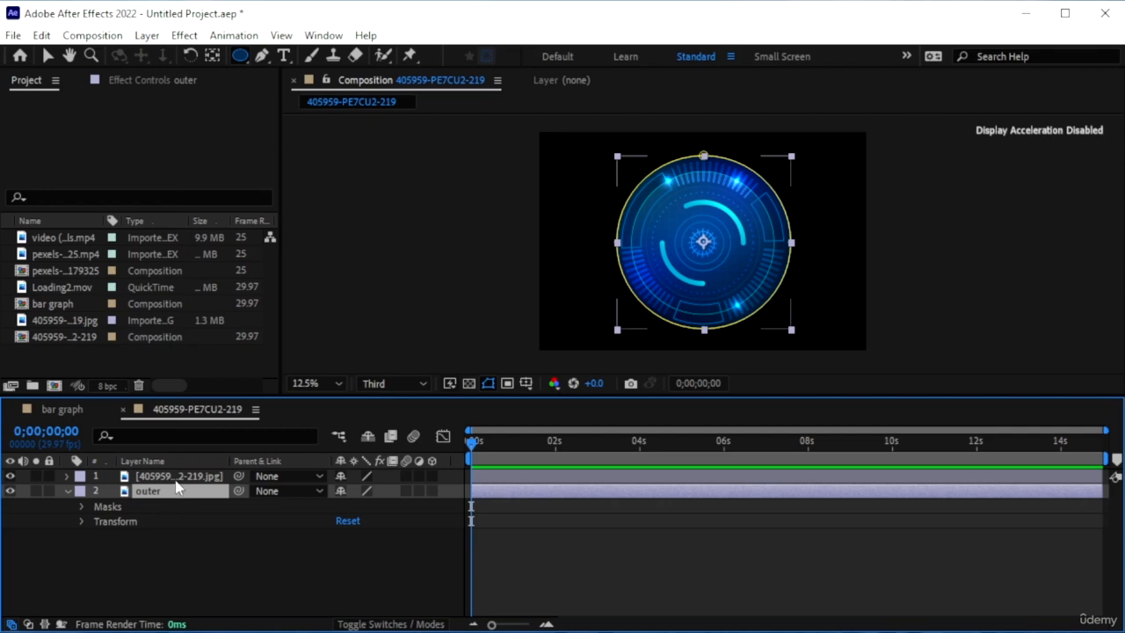
- Rename the upper duplicate image layer as inner
right_click(175, 476)
left_click(268, 606)
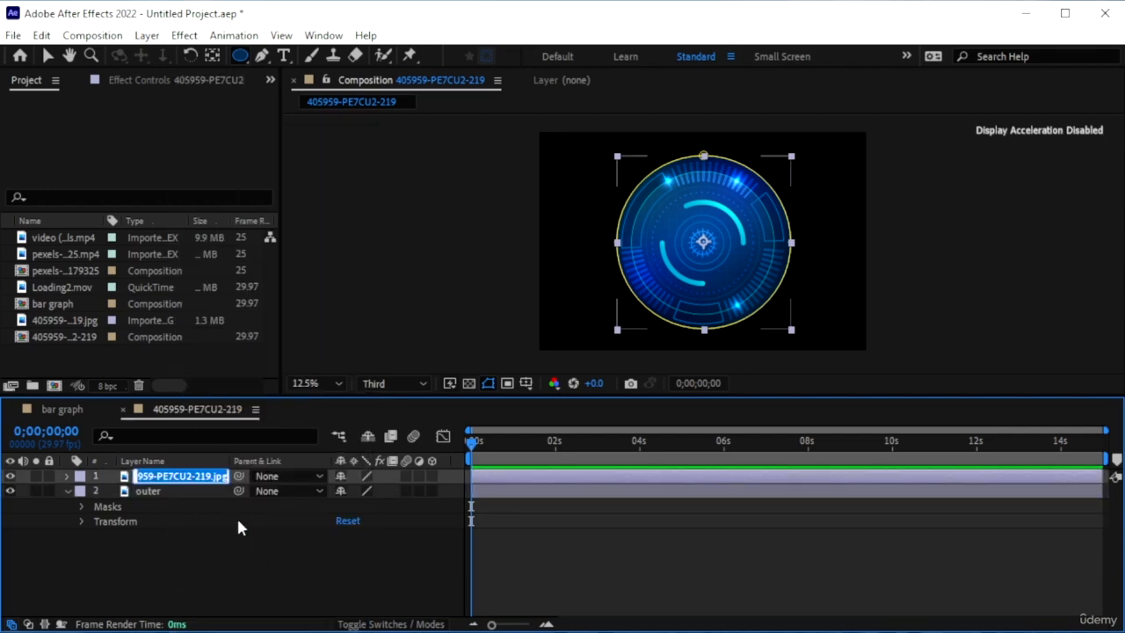
type("inner")
key("Return")
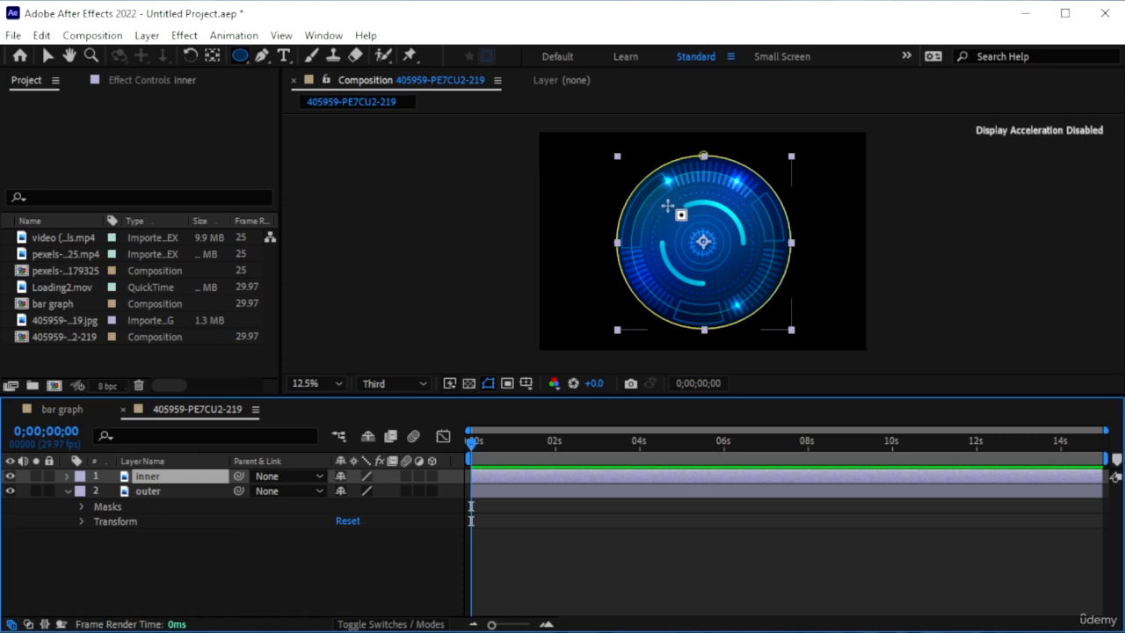
- Draw a second, smaller circular mask on the inner layer around the two bright cyan arcs and expand its properties
left_click_drag(659, 197, 758, 296)
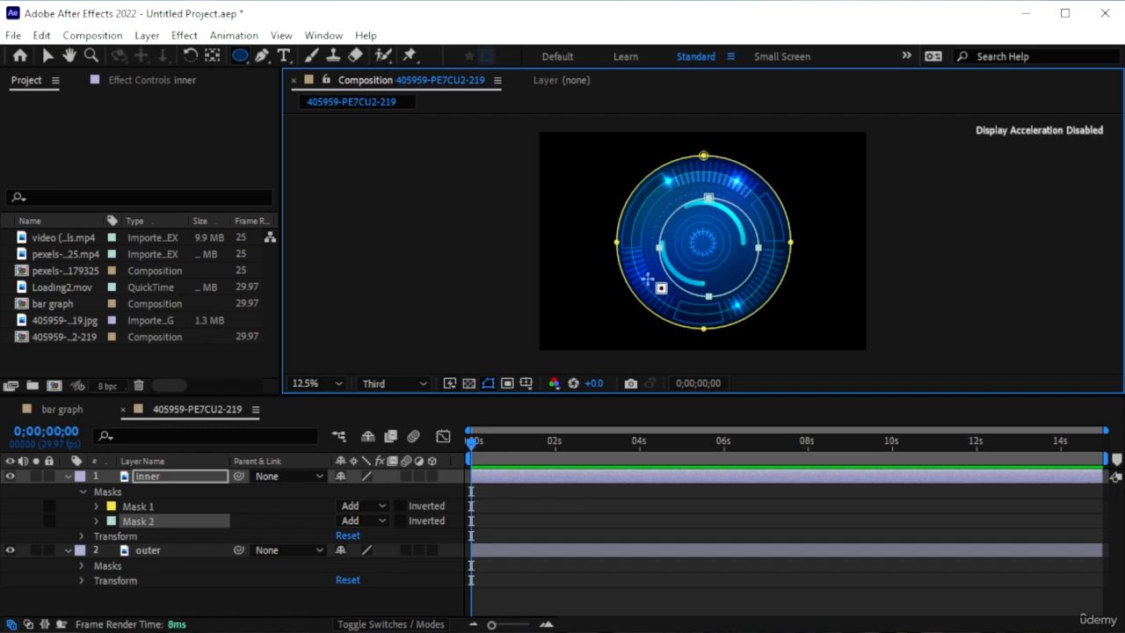
left_click(96, 521)
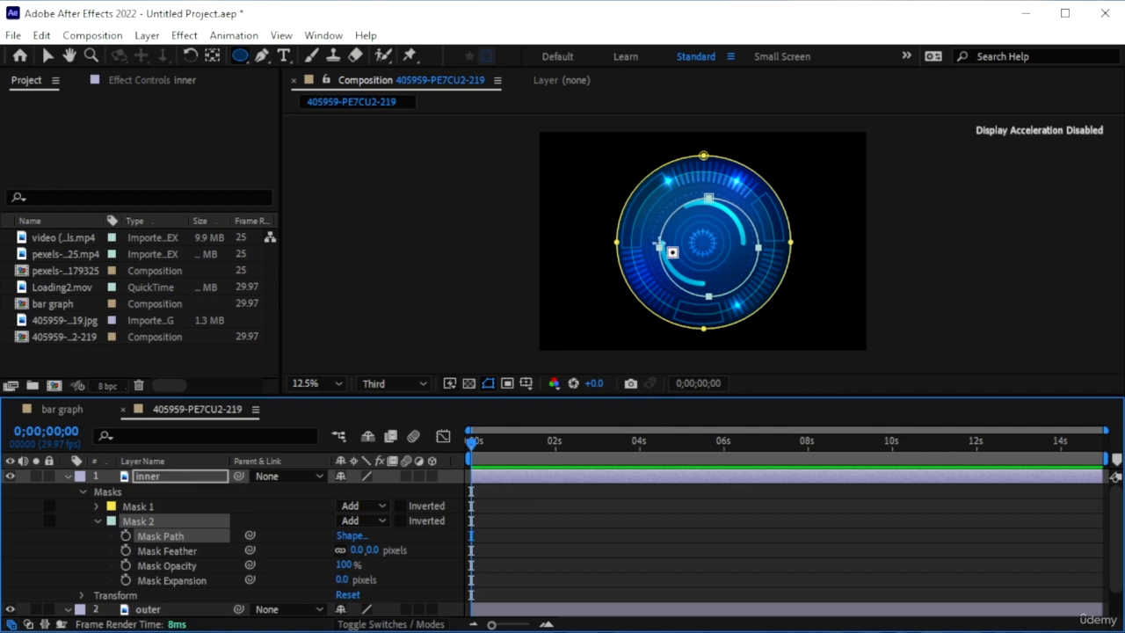
left_click(261, 56)
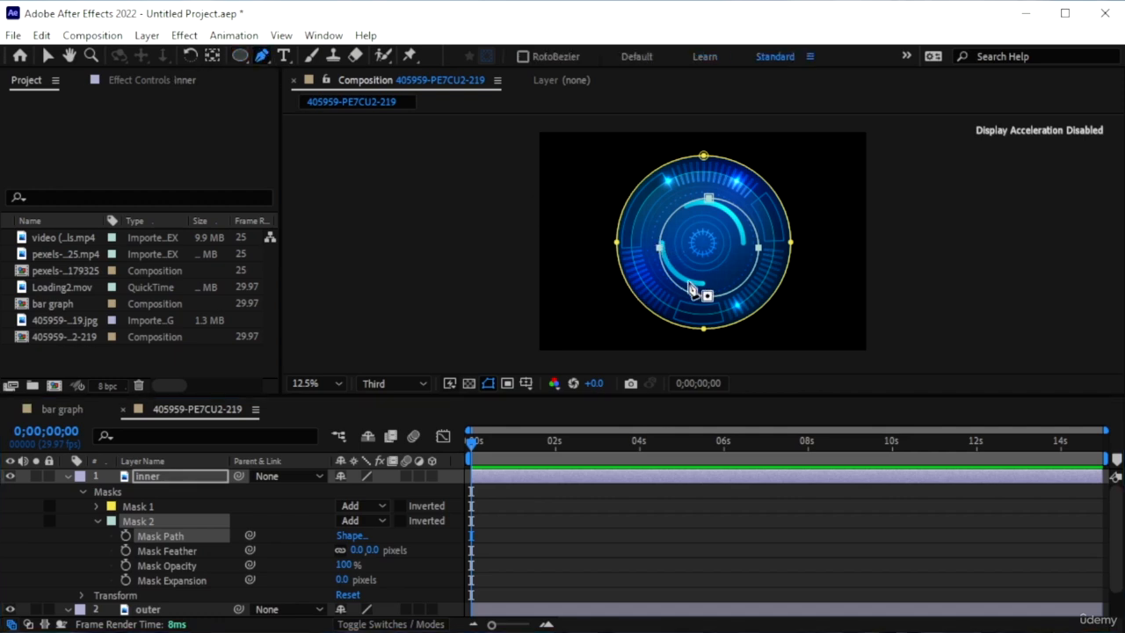
left_click(659, 250)
- Free-transform Mask 2 until it is centred on the dial, enclosing the cyan arcs just inside the dotted ring
key("v")
double_click(660, 252)
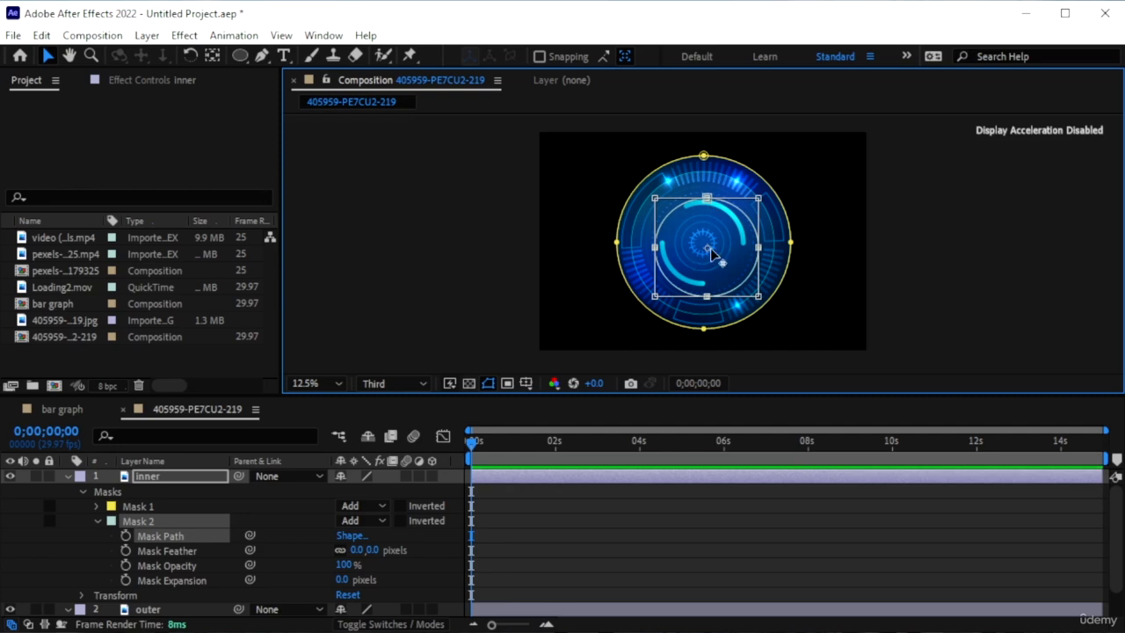
scroll(710, 248, "up", 1)
left_click_drag(814, 351, 798, 337)
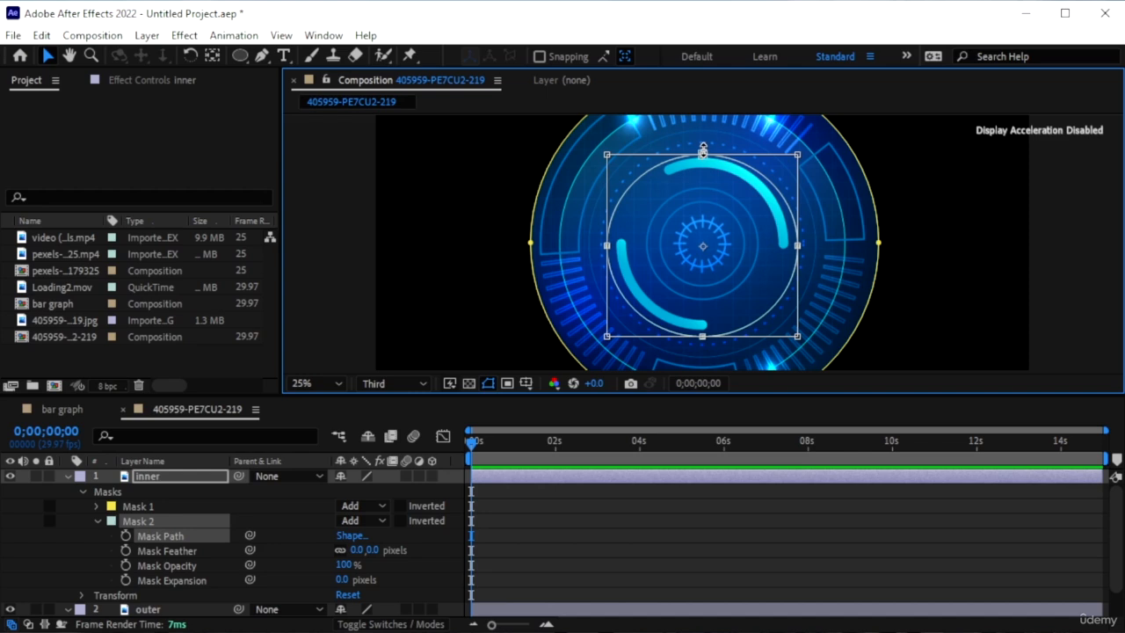
left_click_drag(703, 153, 704, 151)
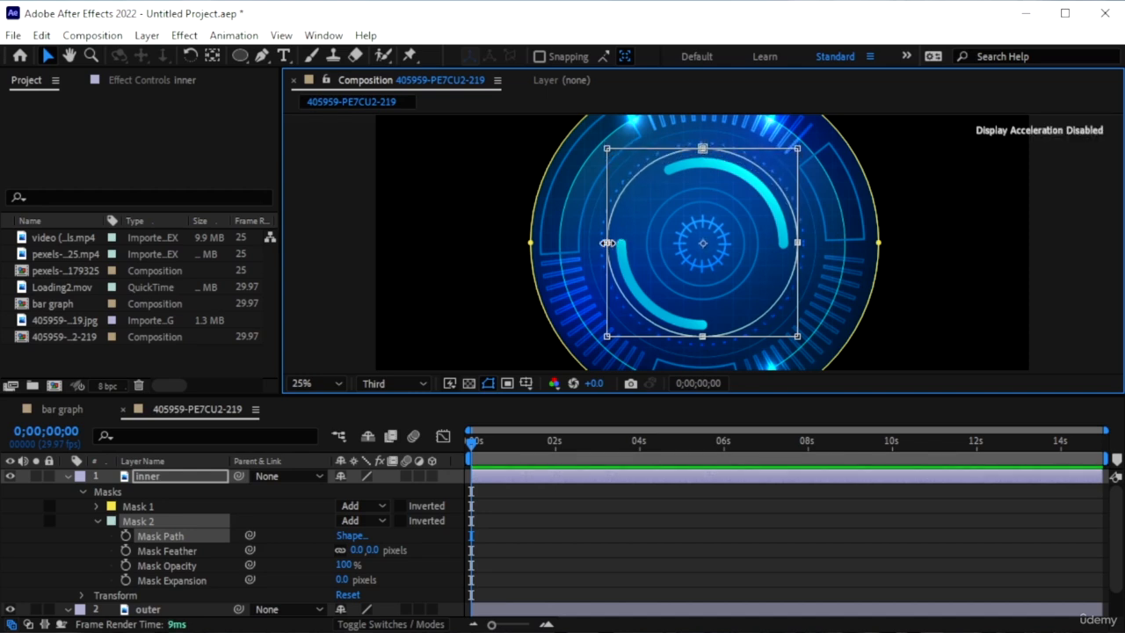
left_click_drag(611, 243, 607, 242)
- Delete the large Mask 1 from the inner layer and collapse the layer's properties
left_click(138, 506)
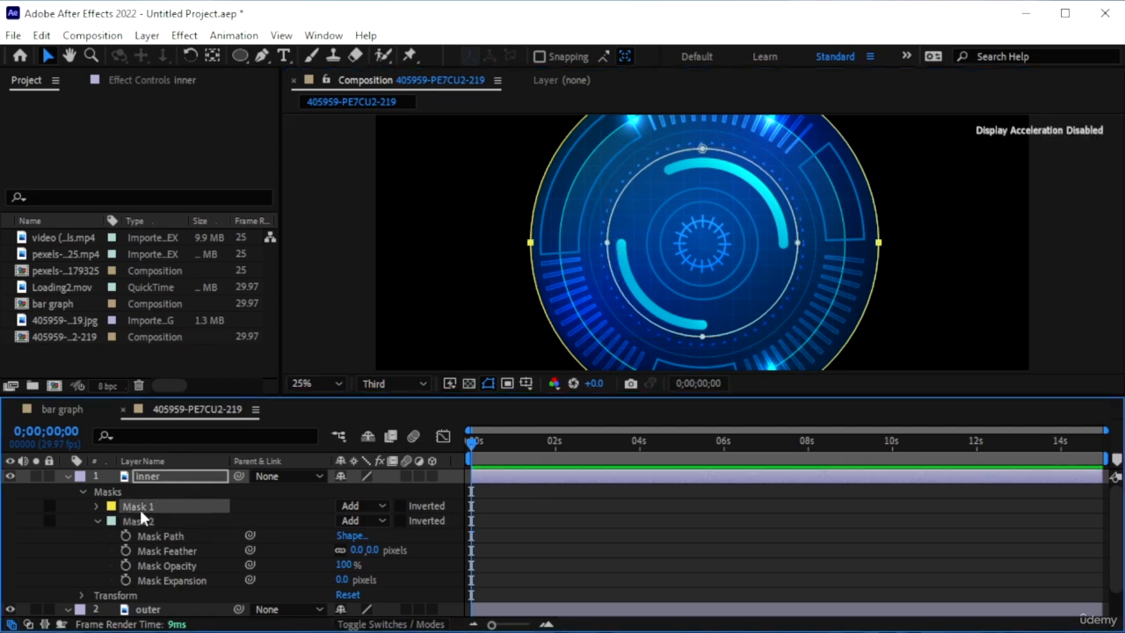
key("Delete")
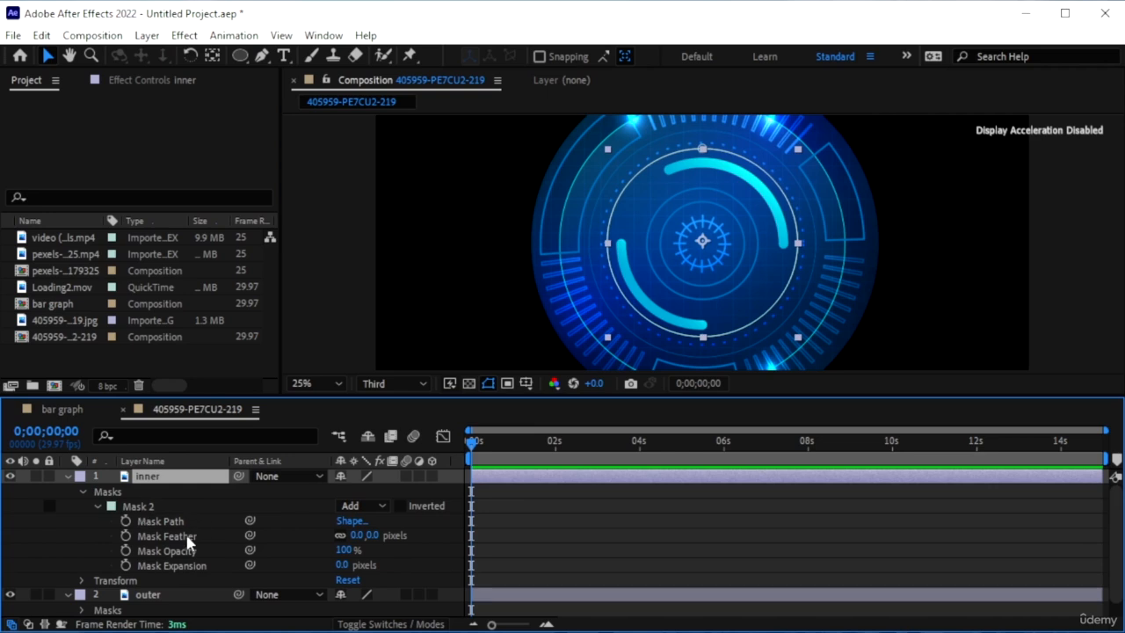
left_click(68, 475)
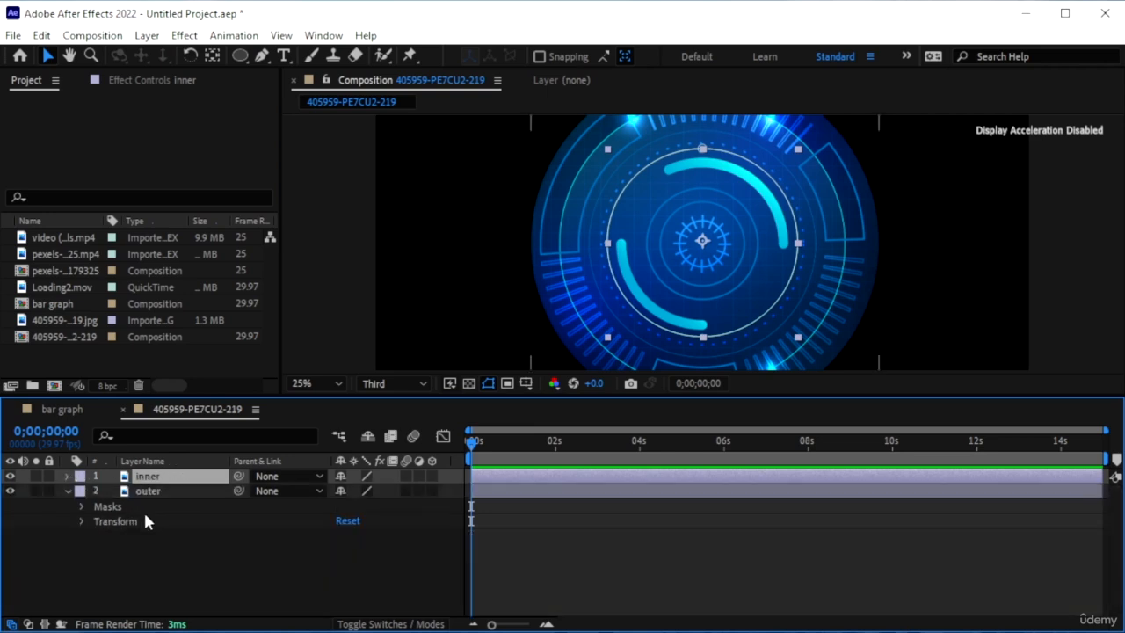
left_click(67, 491)
left_click(68, 490)
left_click(83, 507)
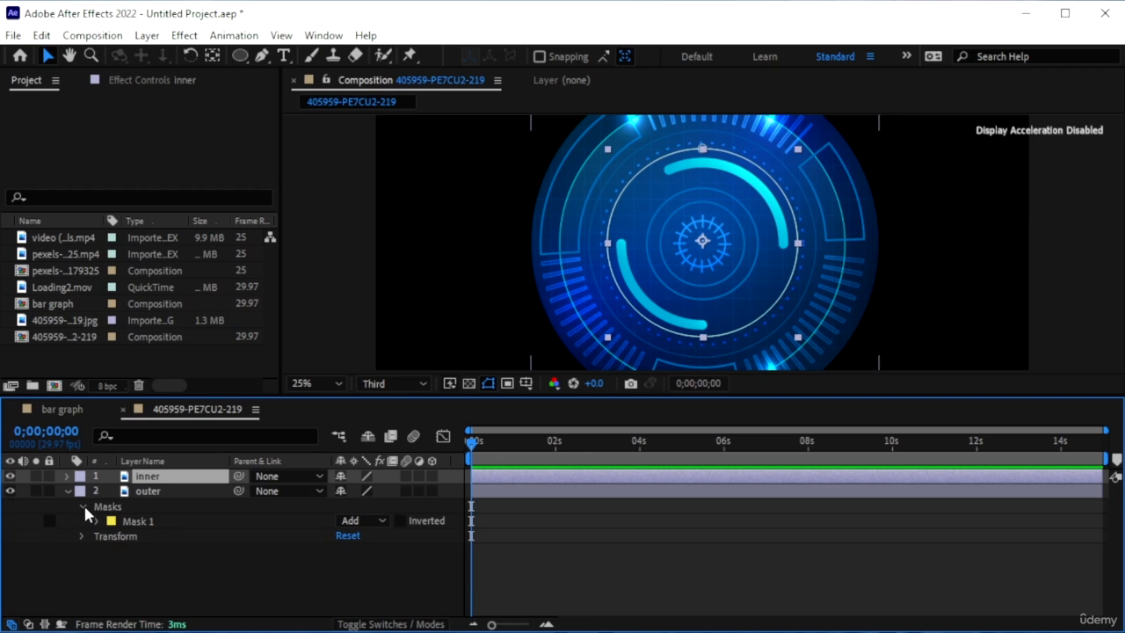
left_click(83, 507)
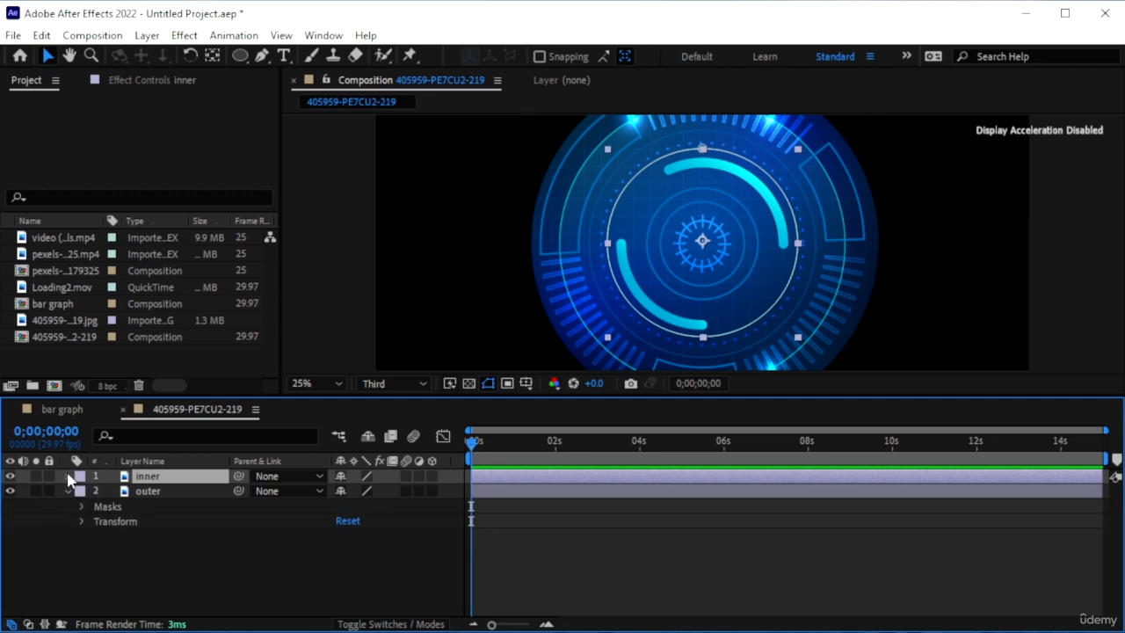
- Copy Mask 2 from the inner layer and paste it into the outer layer's masks
left_click(67, 476)
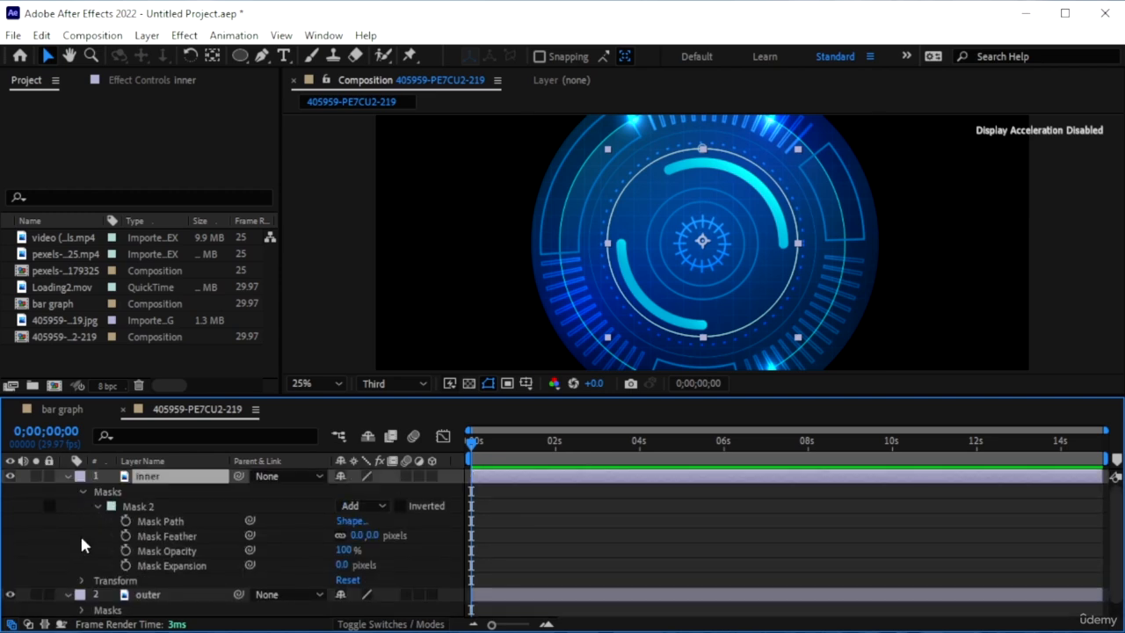
left_click(11, 475)
left_click(12, 475)
left_click(145, 507)
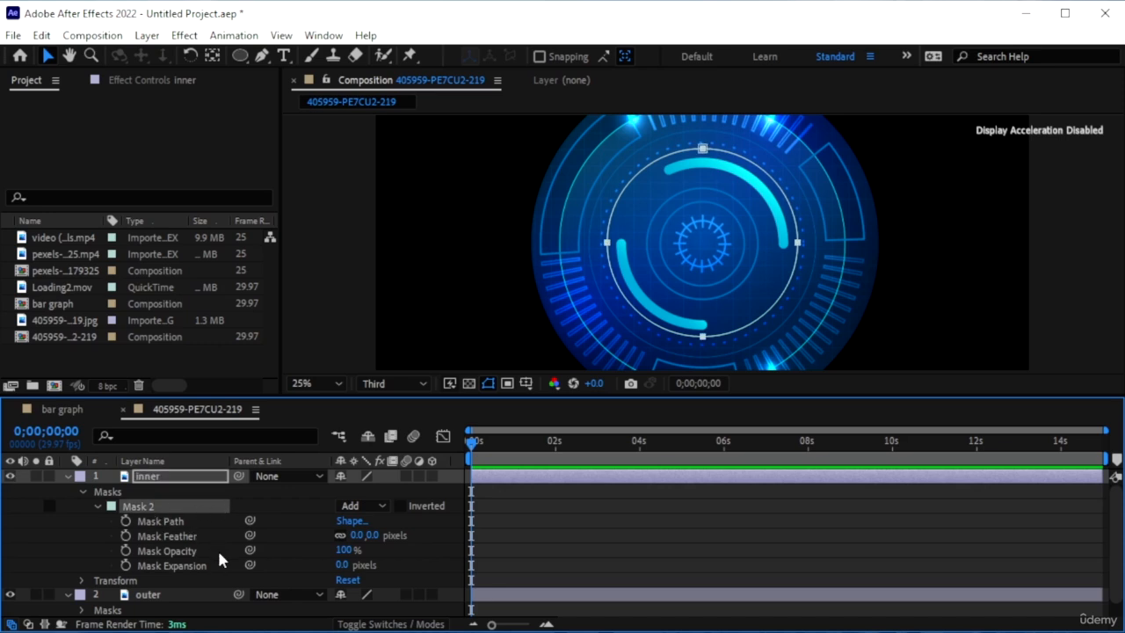
scroll(219, 555, "down", 1)
left_click(94, 600)
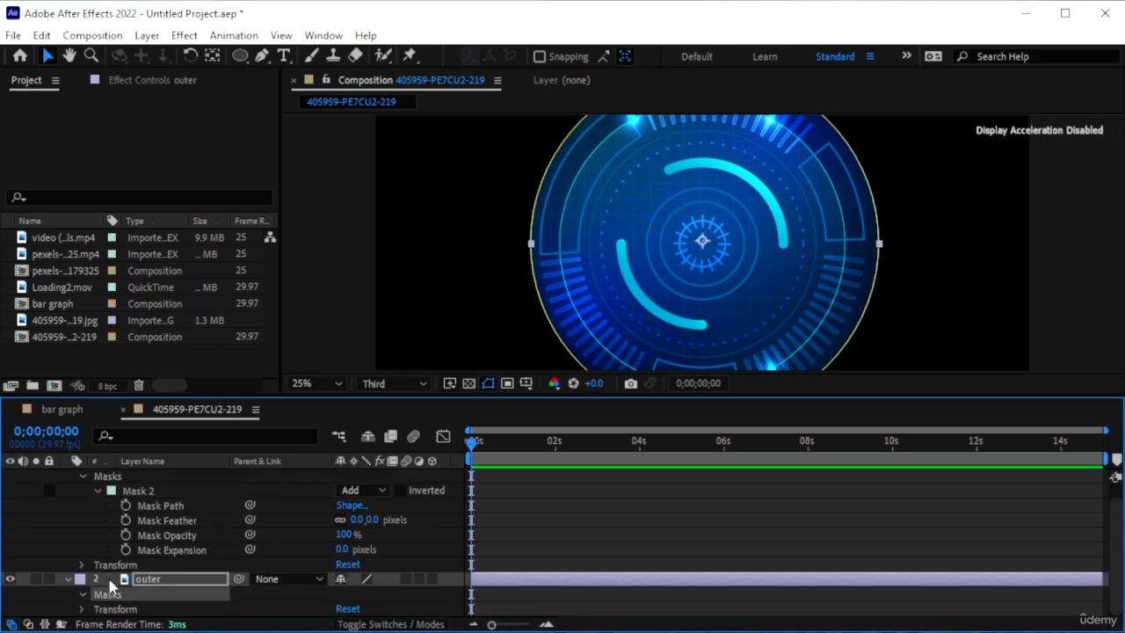
left_click(82, 594)
scroll(88, 605, "down", 1)
left_click(162, 600)
left_click(162, 578)
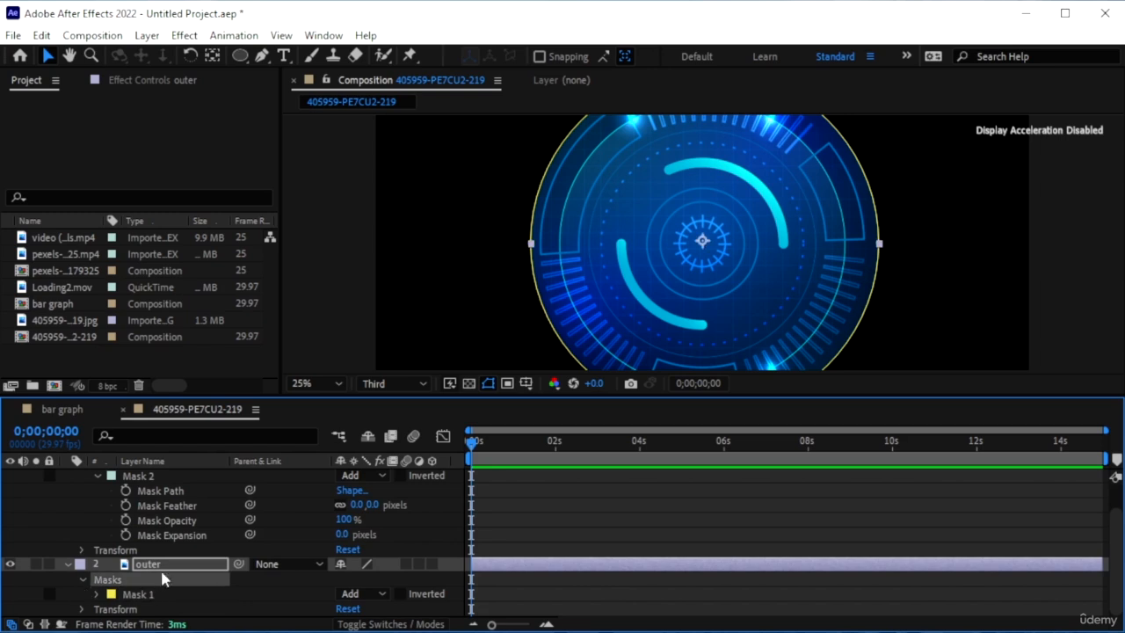
key("ctrl+v")
scroll(159, 596, "down", 1)
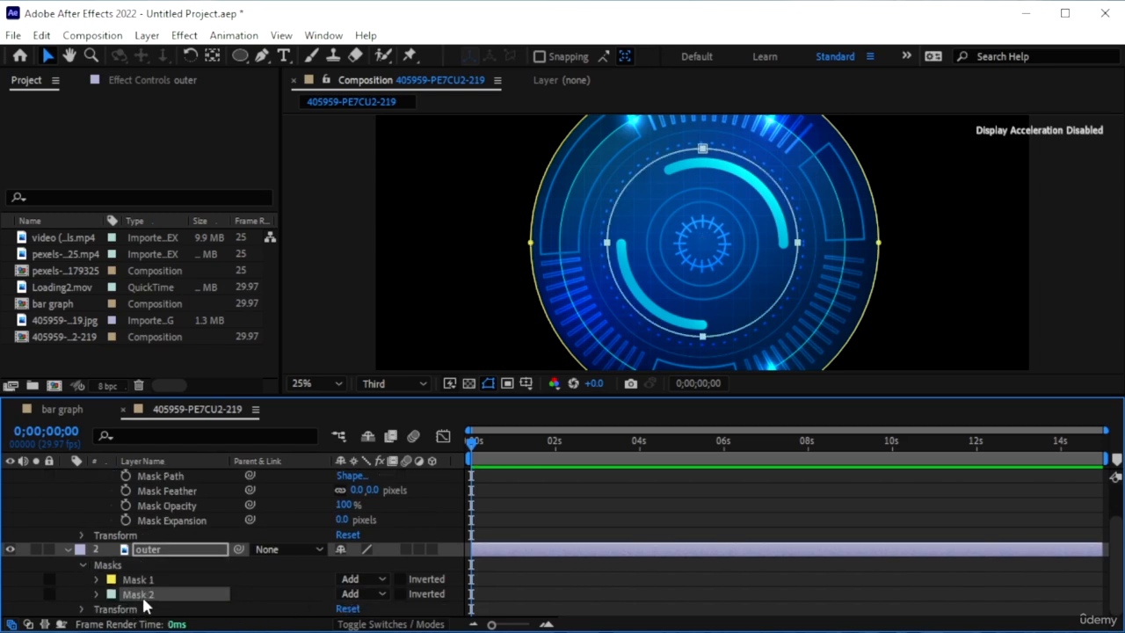
- Set the outer layer's Mask 2 mode to Subtract and hide the inner layer to check the cut-out
left_click(372, 594)
left_click(384, 498)
scroll(60, 512, "up", 1)
left_click(12, 476)
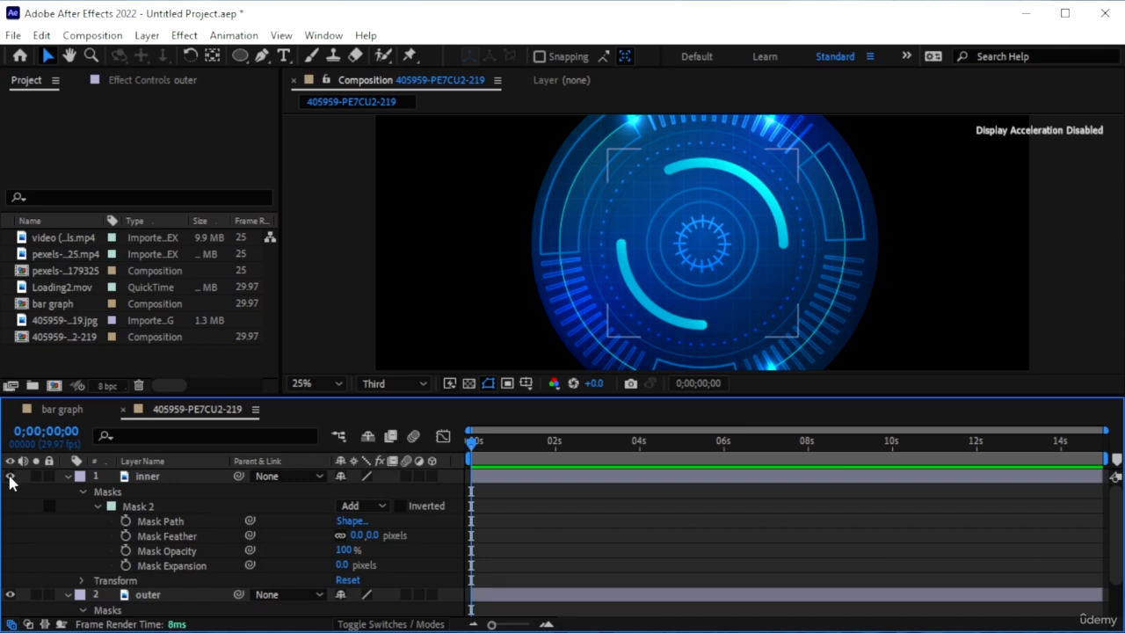
left_click(10, 476)
scroll(272, 580, "down", 1)
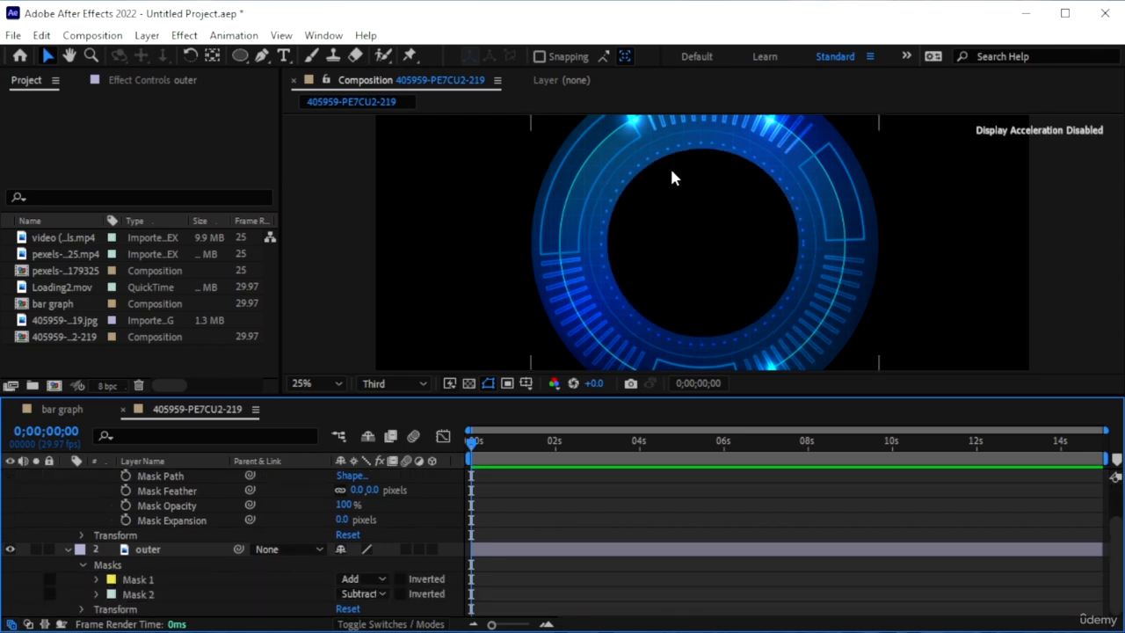
- View the inner layer on its own by hiding outer, restore both layers' visibility and expand the outer layer
left_click(67, 547)
left_click(10, 594)
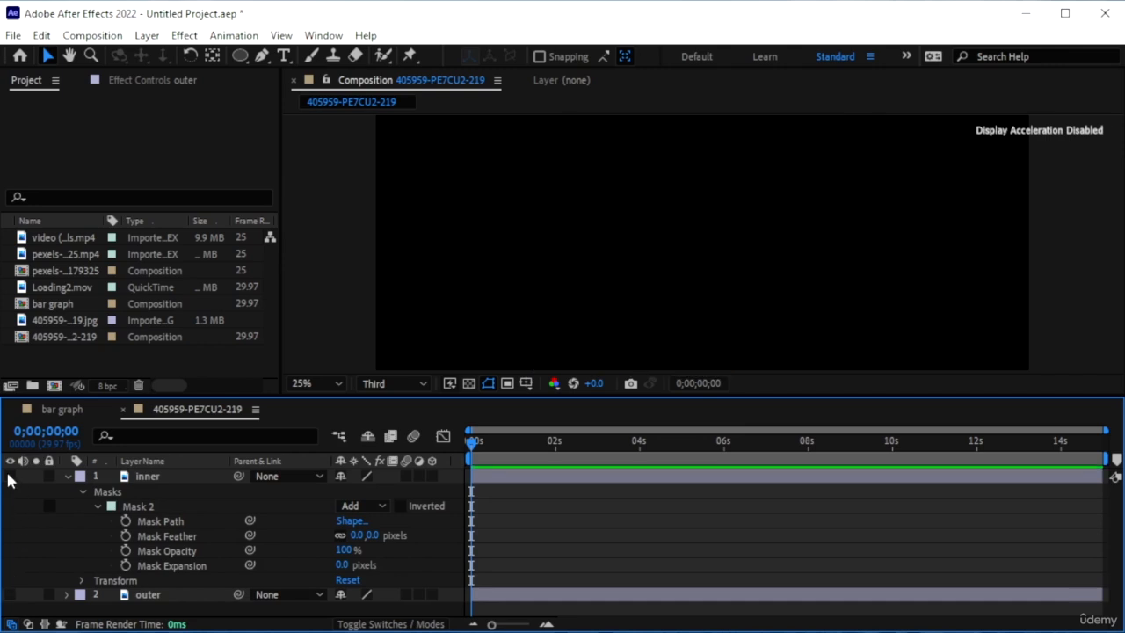
left_click(9, 476)
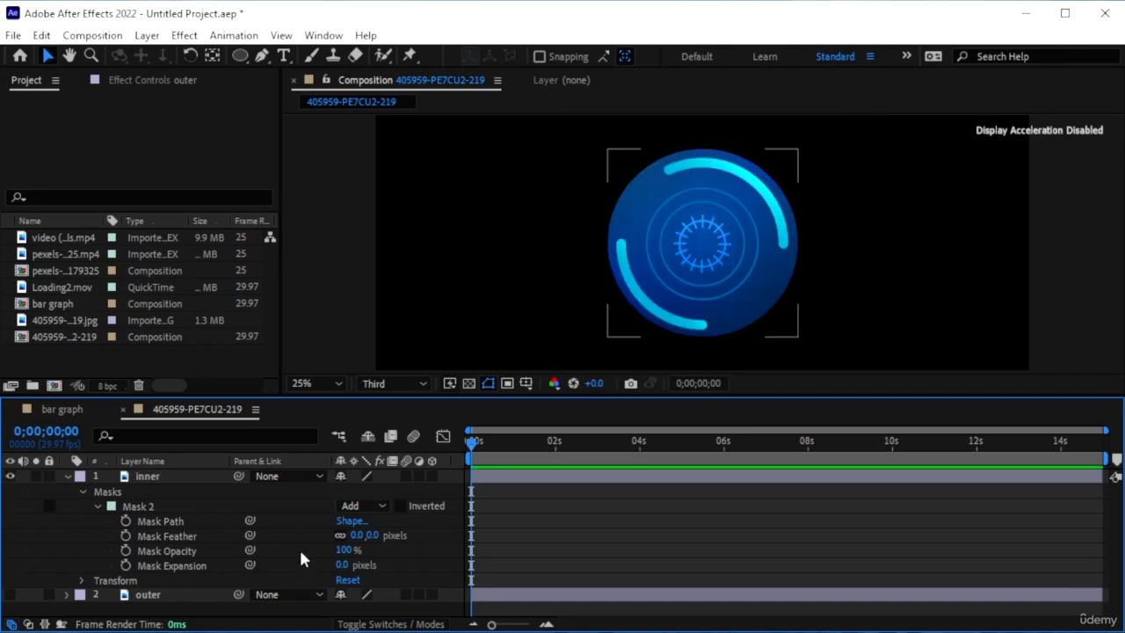
left_click(9, 594)
left_click(68, 595)
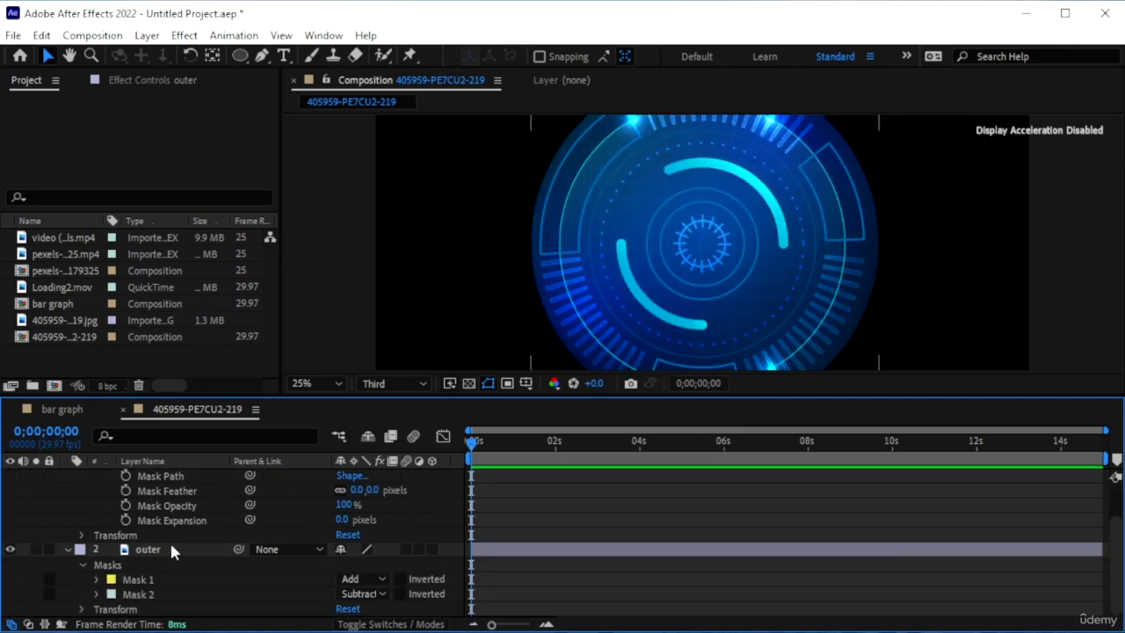
- Copy Mask 1 from the outer layer, hide that layer, and paste the mask into the inner layer
left_click(141, 580)
scroll(88, 579, "up", 1)
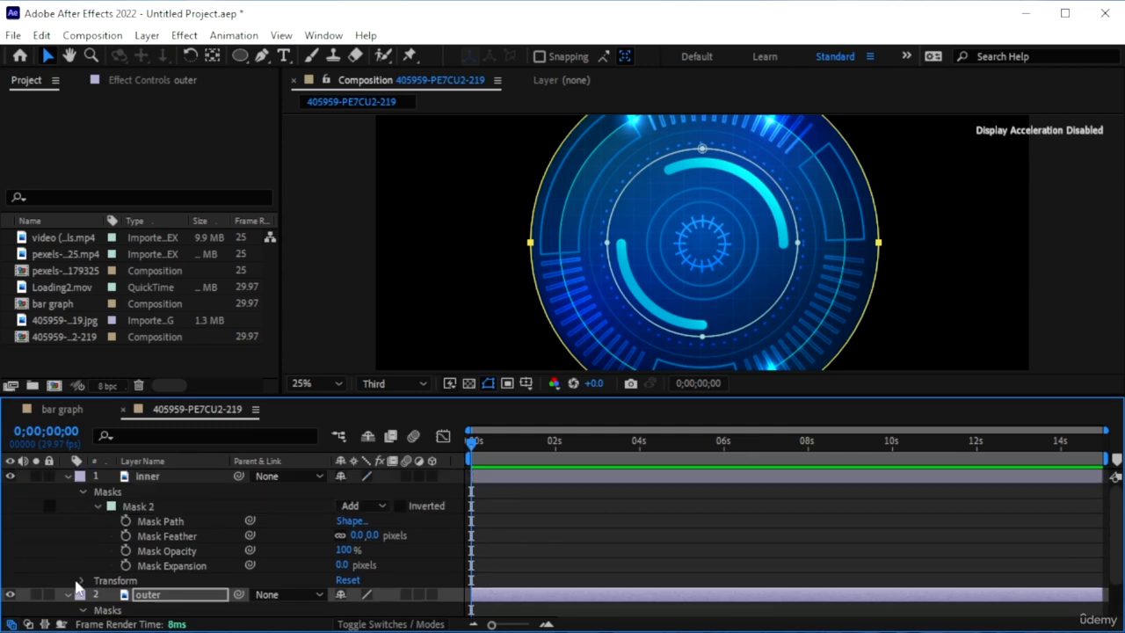
left_click(10, 594)
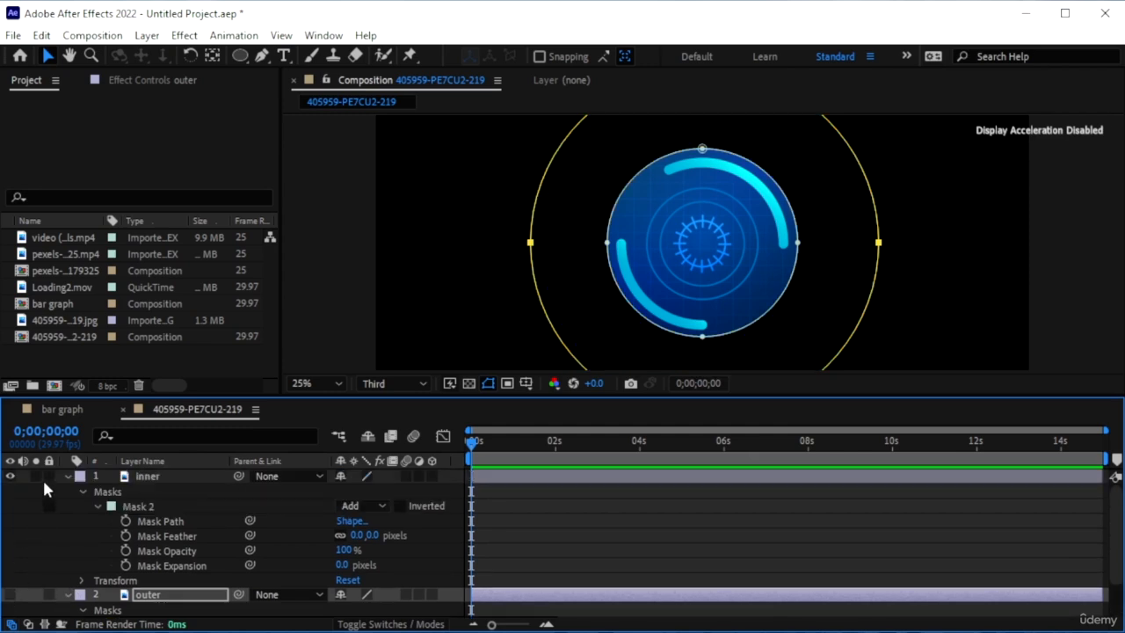
left_click(192, 475)
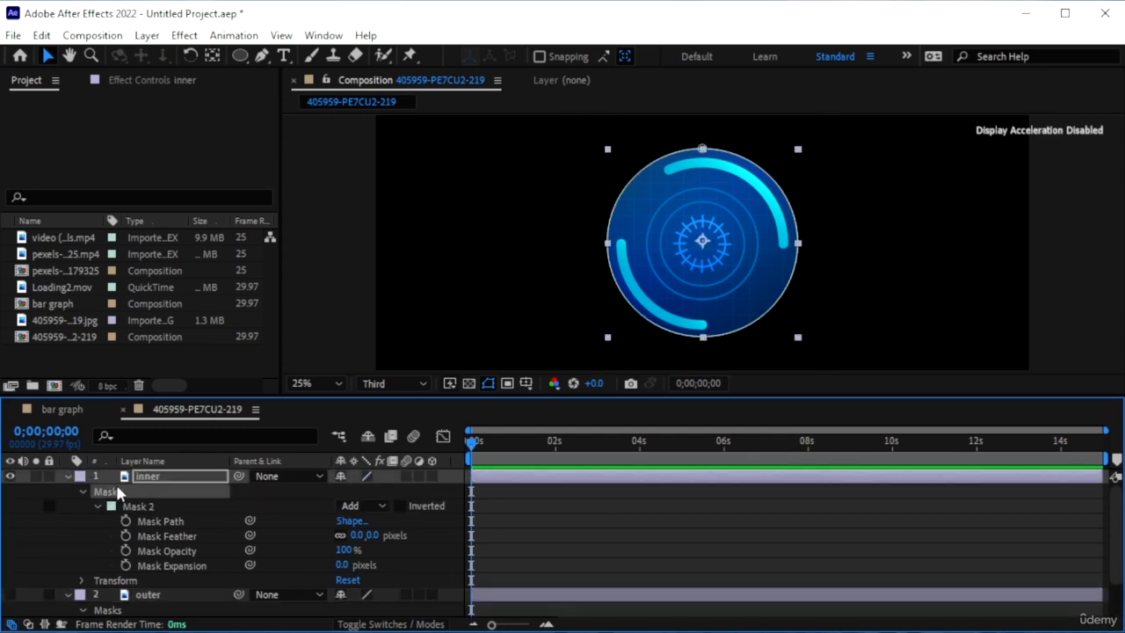
key("ctrl+v")
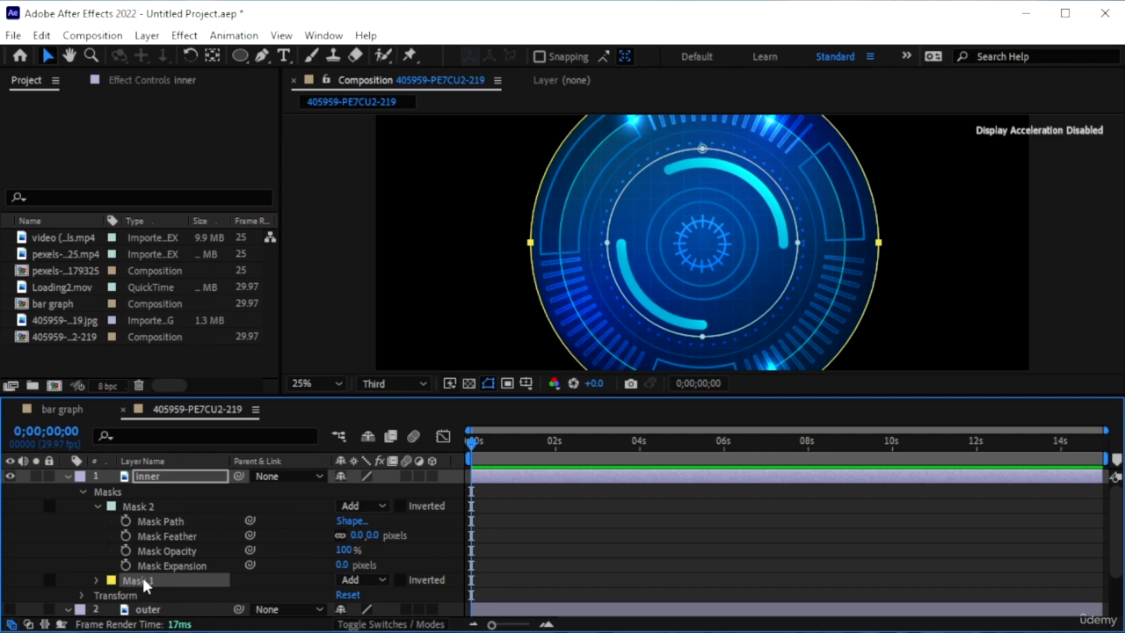
- Try the Subtract mode on the inner layer's Mask 1 and lock that mask
left_click(369, 581)
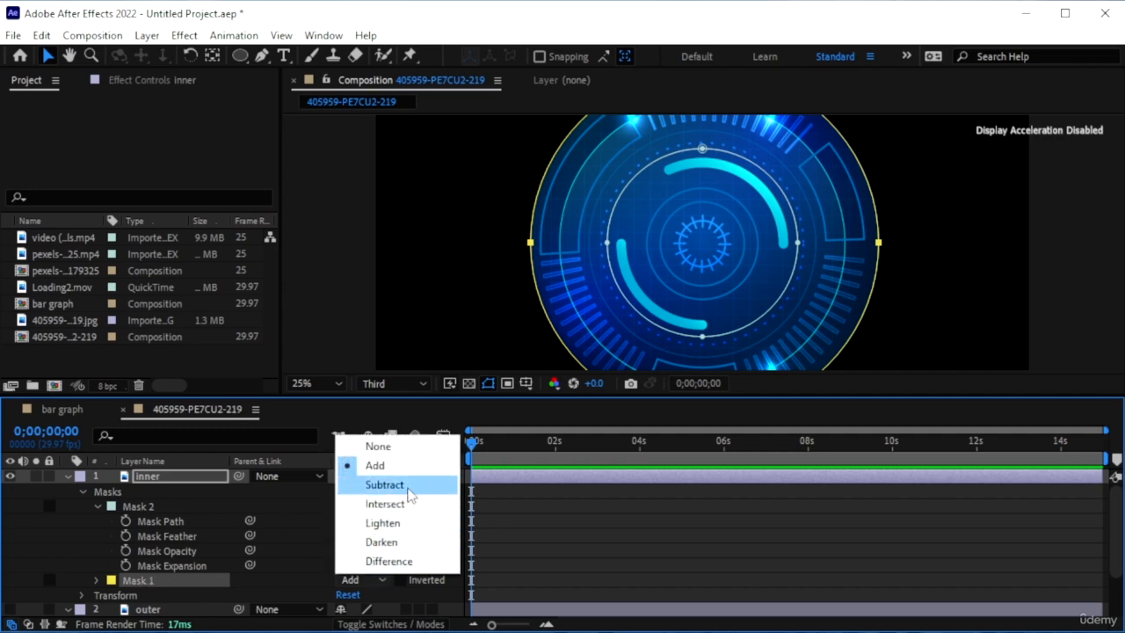
left_click(406, 483)
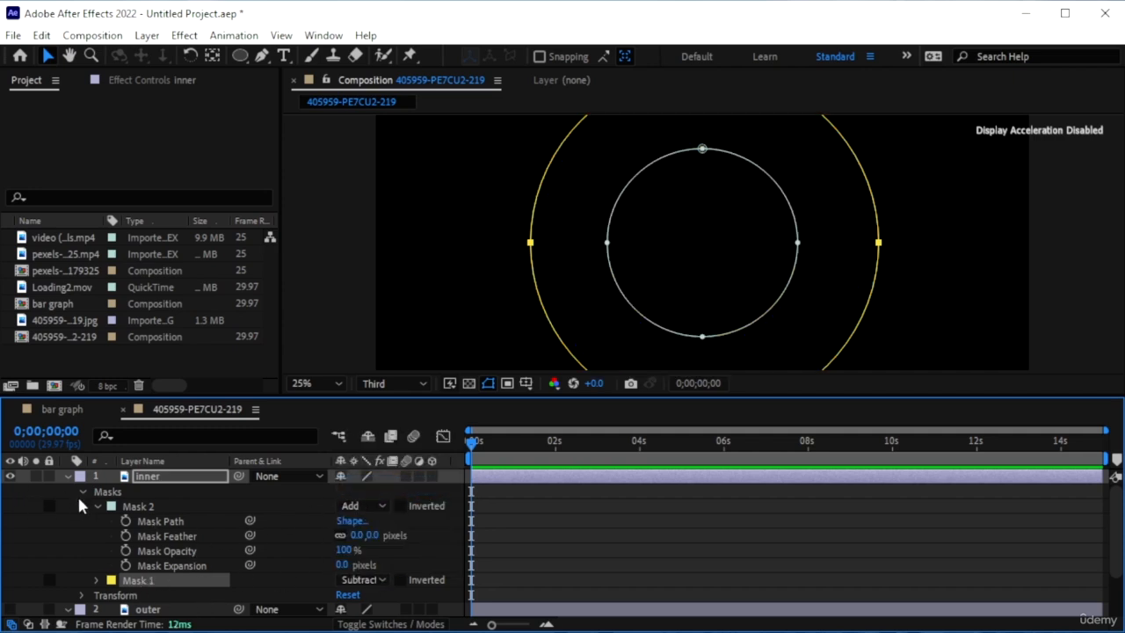
left_click(50, 579)
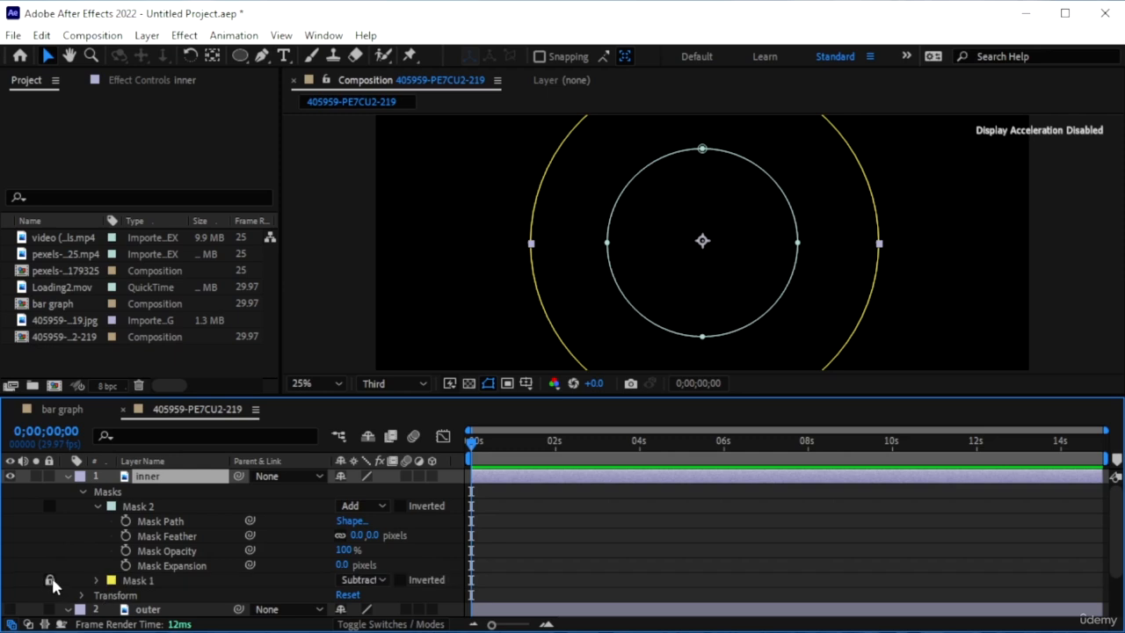
- Set the inner layer's Mask 1 mode to None with the mask unlocked, and collapse the layer's properties
left_click(360, 579)
left_click(374, 444)
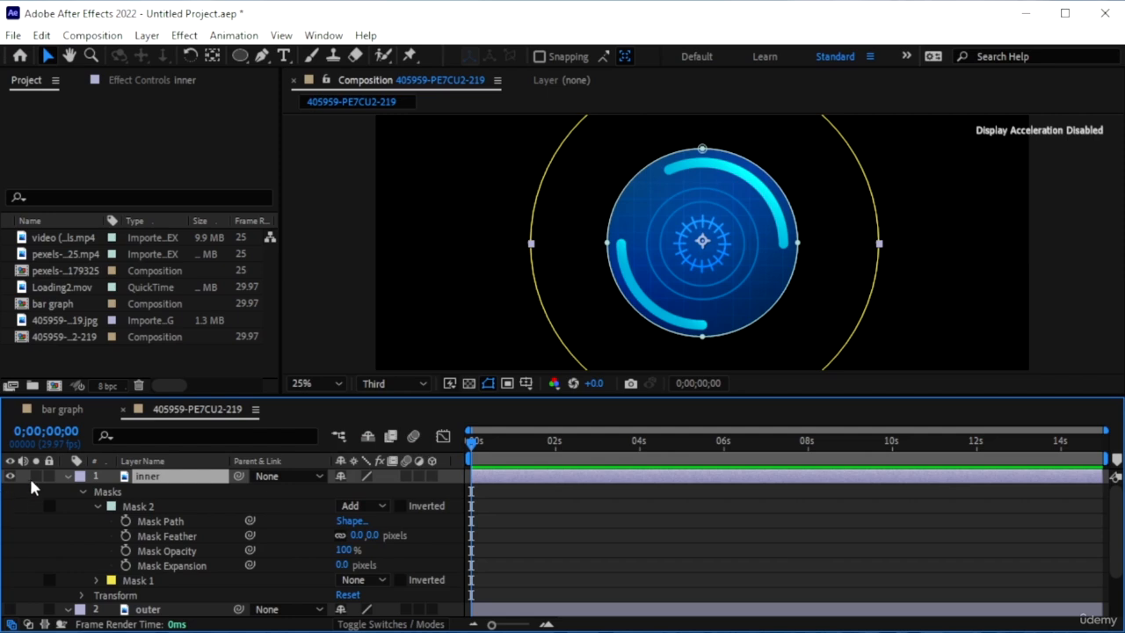
left_click(66, 475)
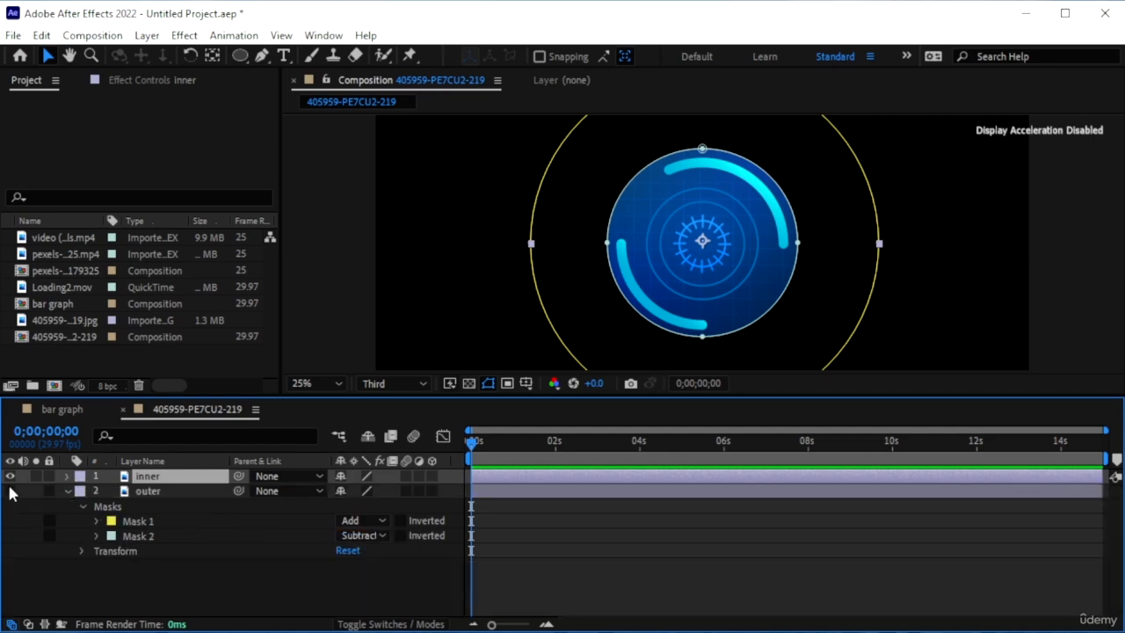
- Hide the inner layer and view the outer ring on its own before hiding it too
left_click(9, 476)
left_click(10, 490)
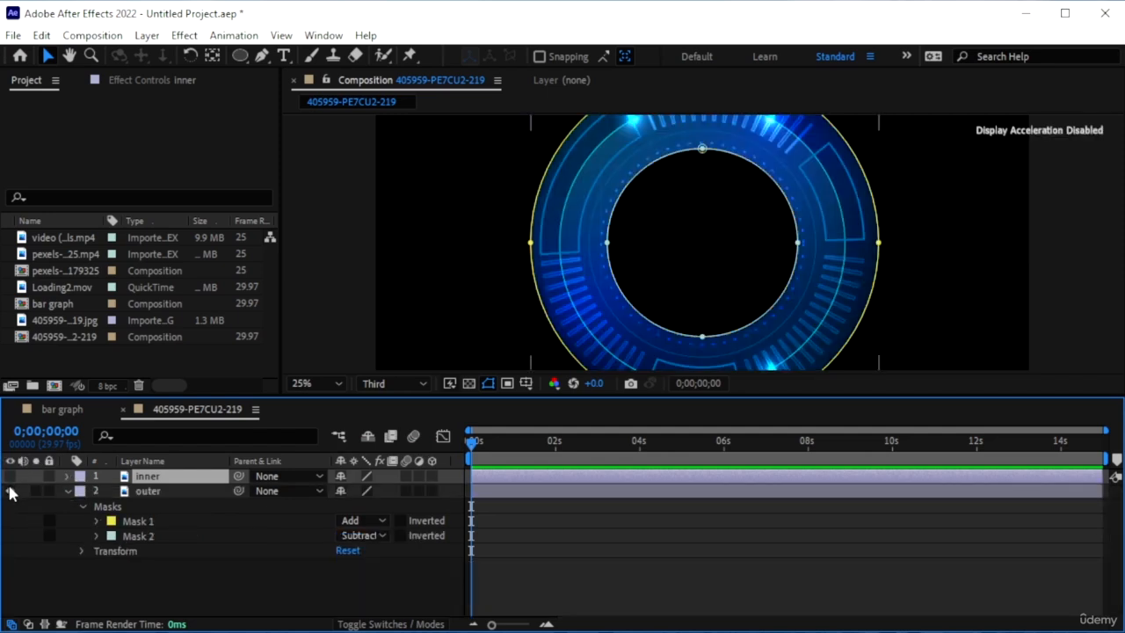
left_click(9, 490)
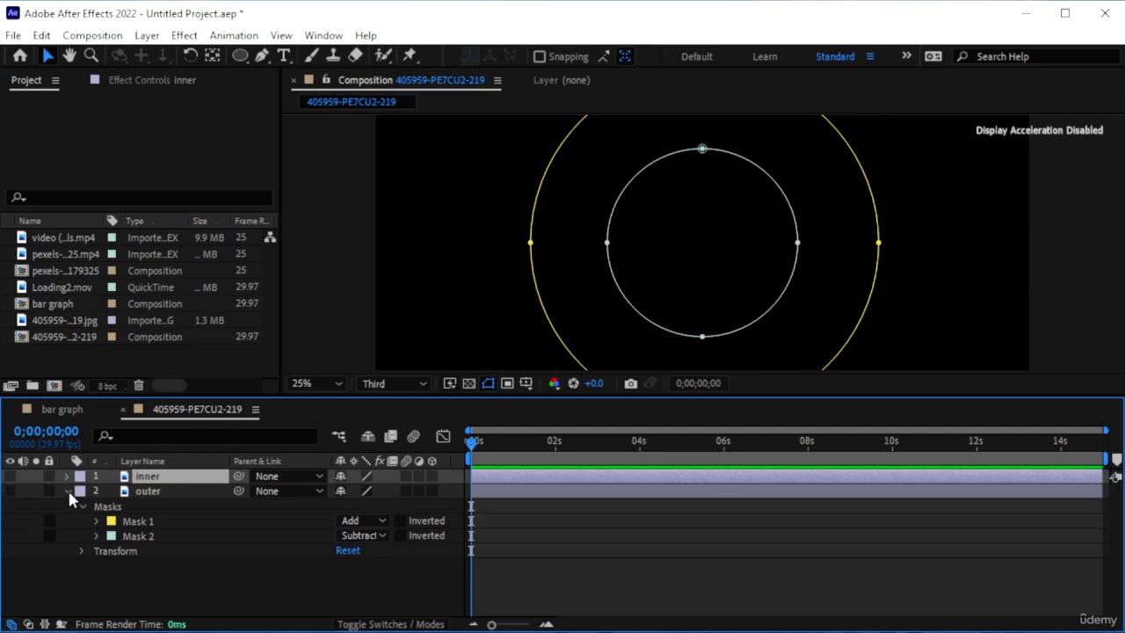
- Collapse the outer layer's properties and turn on the visibility of both the outer and inner layers
left_click(68, 490)
left_click(167, 491)
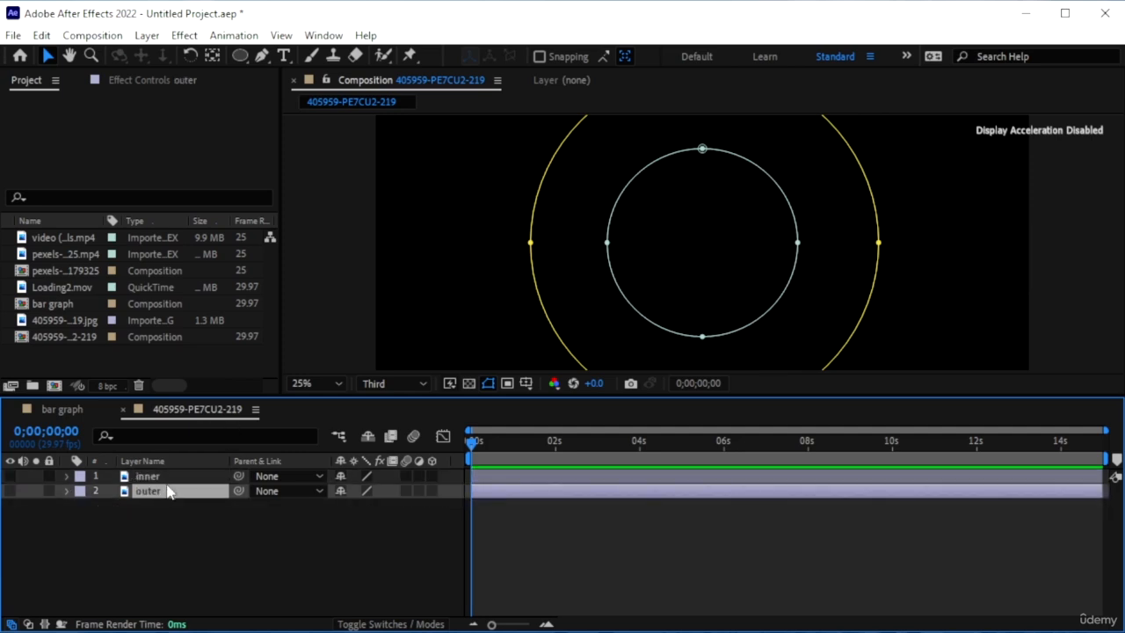
left_click(10, 491)
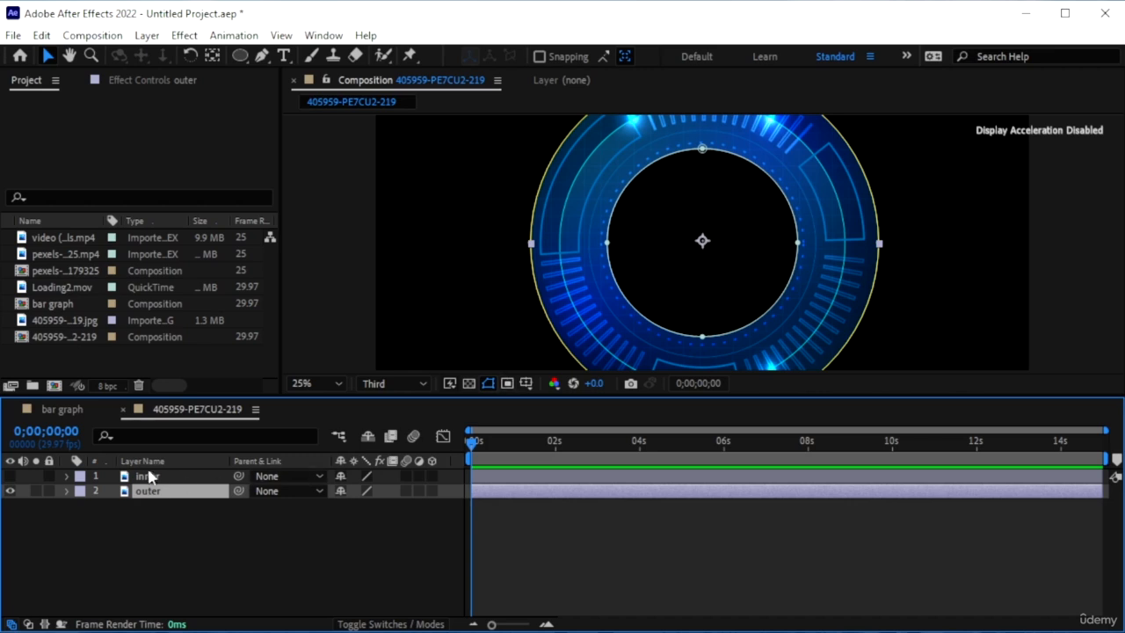
left_click(148, 475)
left_click(4, 478)
left_click(10, 476)
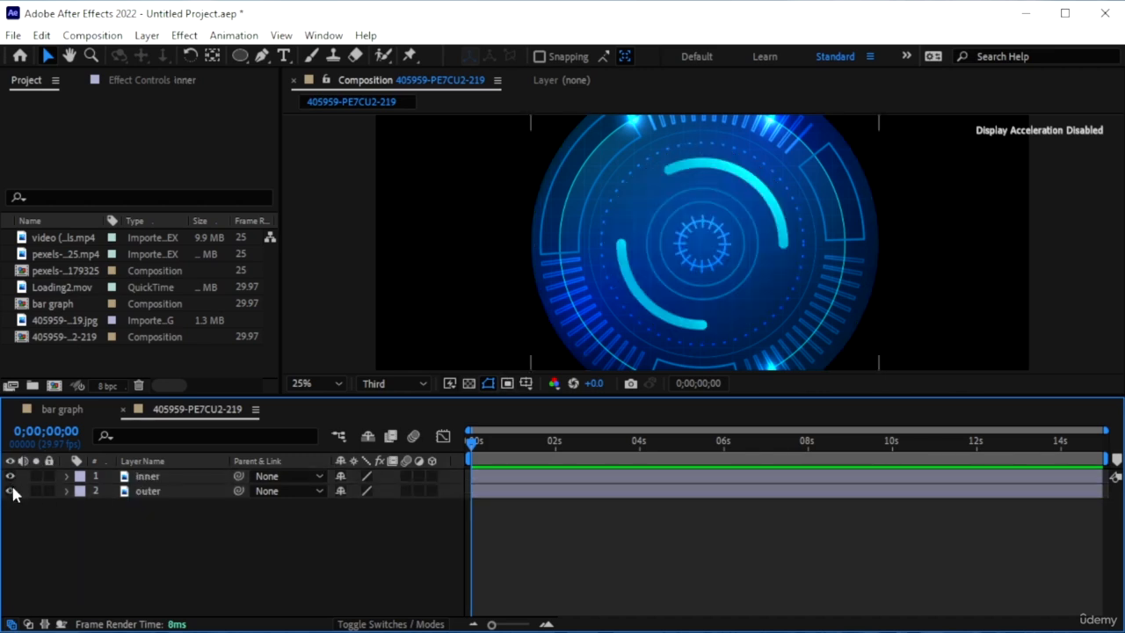
- Hide the outer layer and start Rotation keyframing on the inner layer at the first frame
left_click(10, 490)
left_click(147, 477)
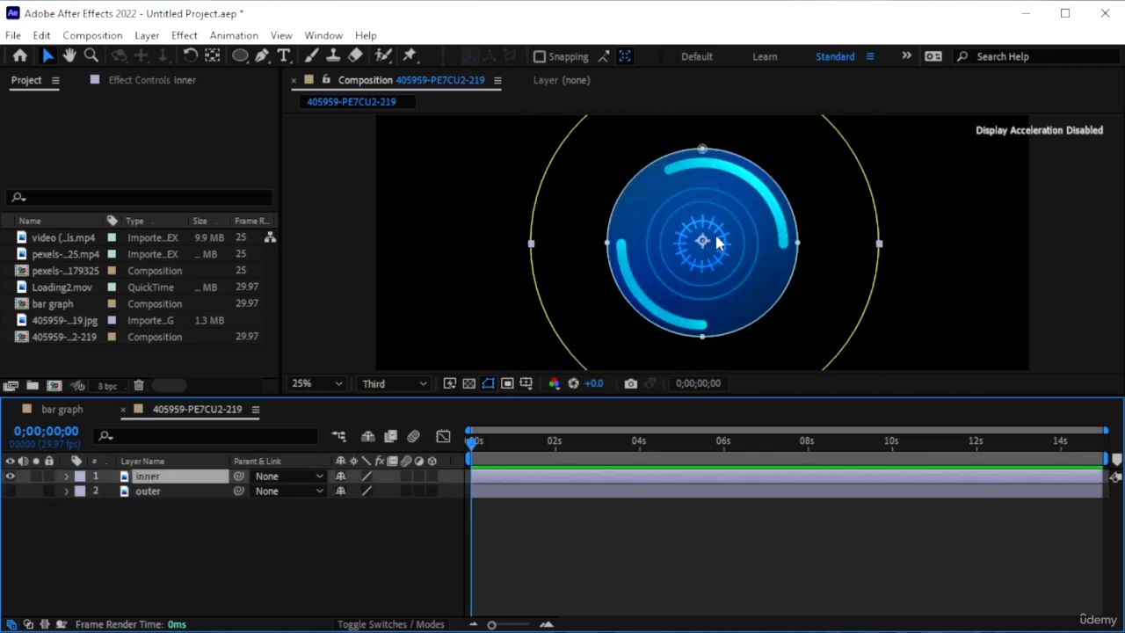
key("r")
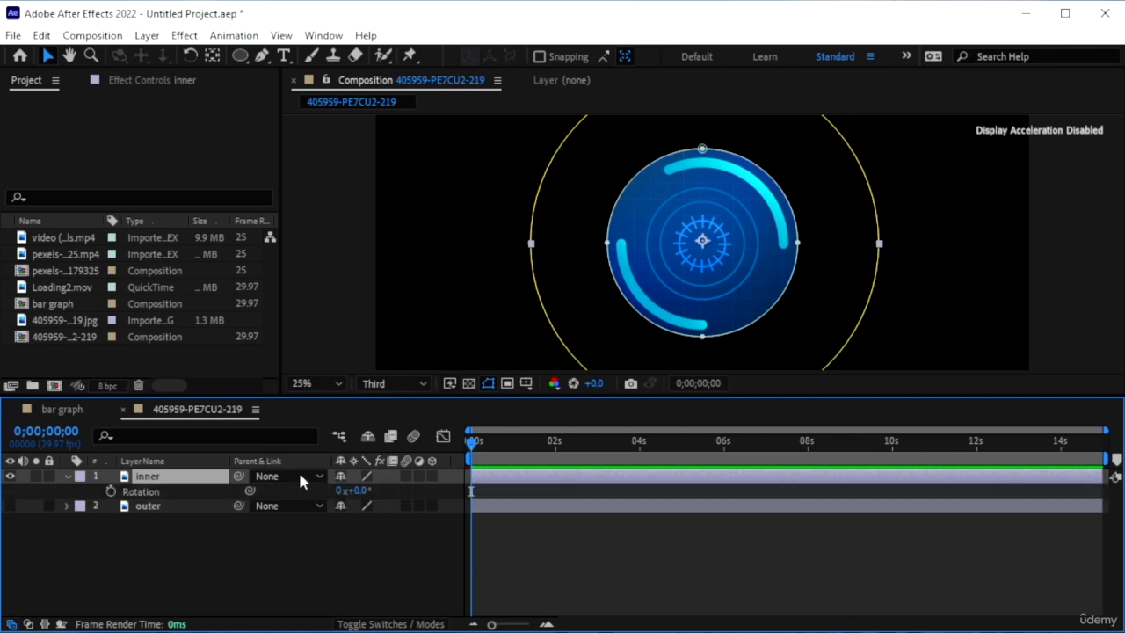
left_click(114, 491)
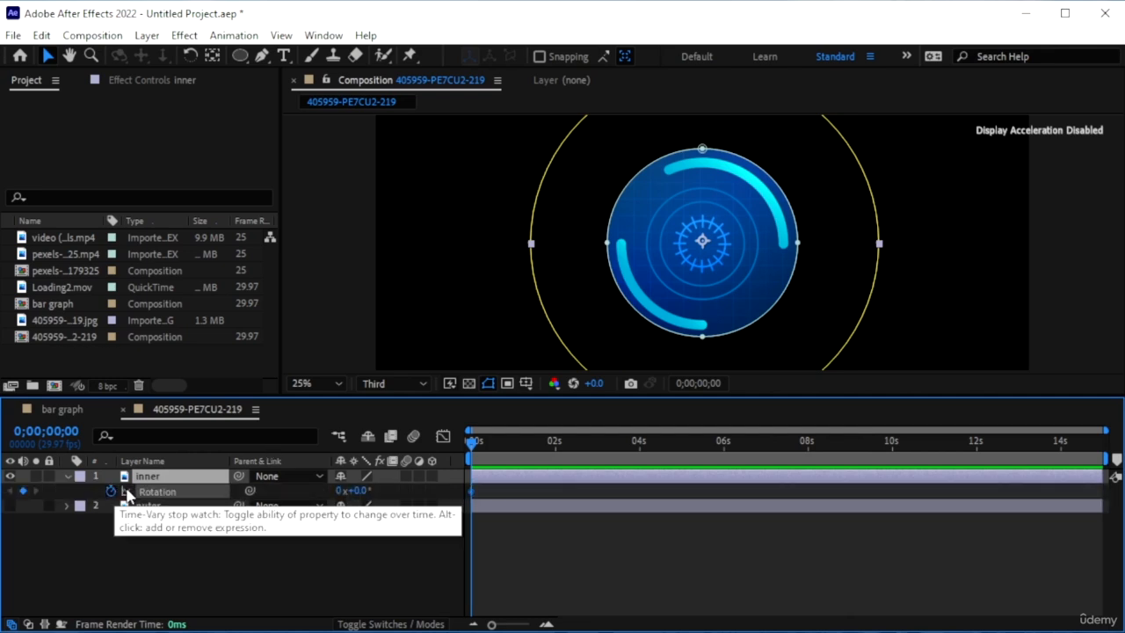
- Set the inner layer's Rotation to 360° at 0;00;14;29 and return to the start of the timeline
left_click_drag(472, 451, 1110, 455)
left_click(1065, 442)
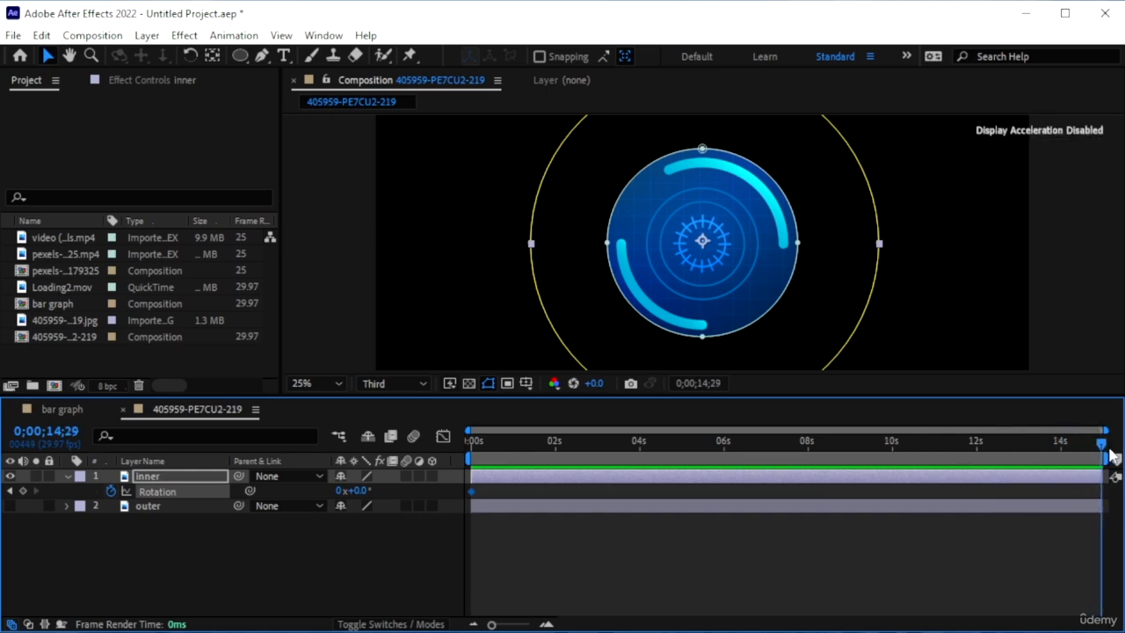
left_click(362, 491)
type("360")
key("Return")
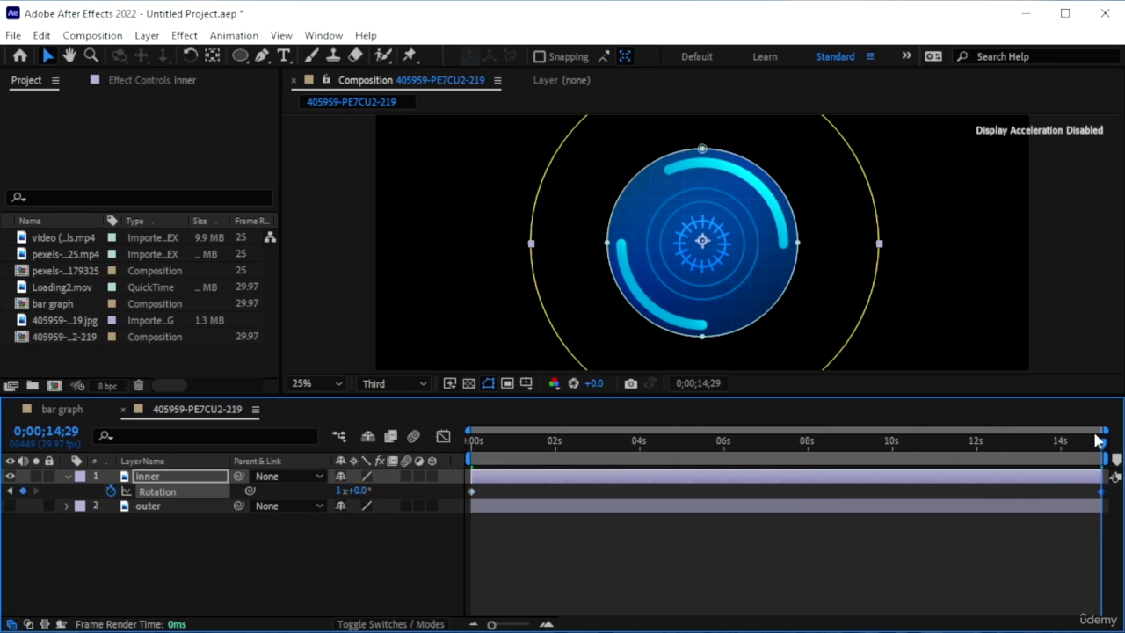
left_click_drag(1096, 440, 423, 492)
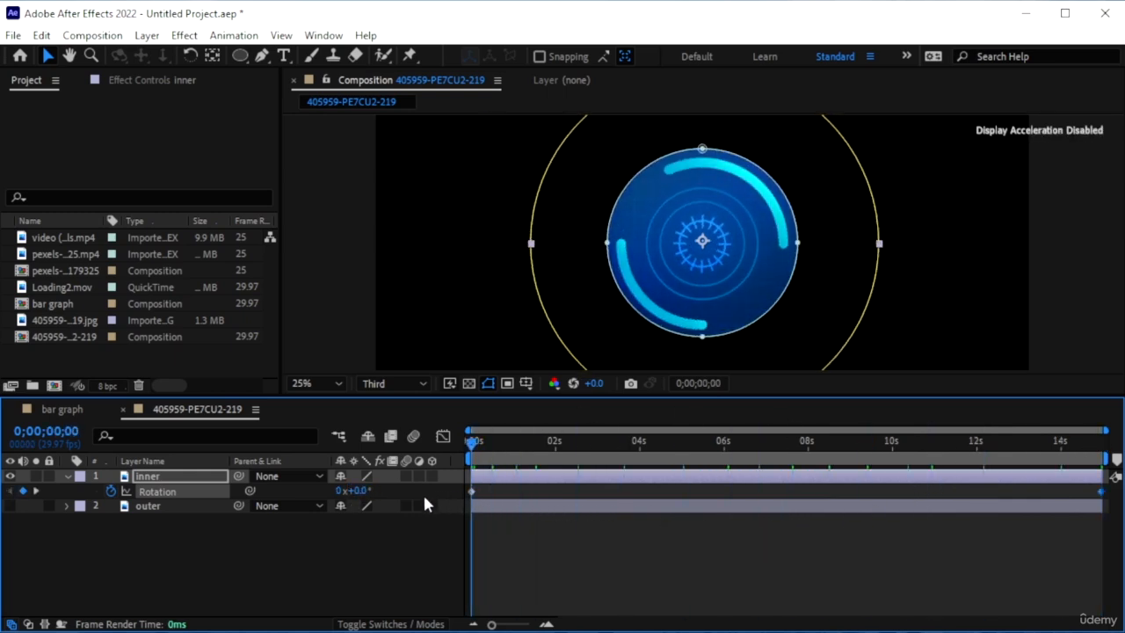
- Show the outer layer again and enable Rotation keyframing on it at the first frame
left_click(9, 506)
left_click(147, 505)
key("r")
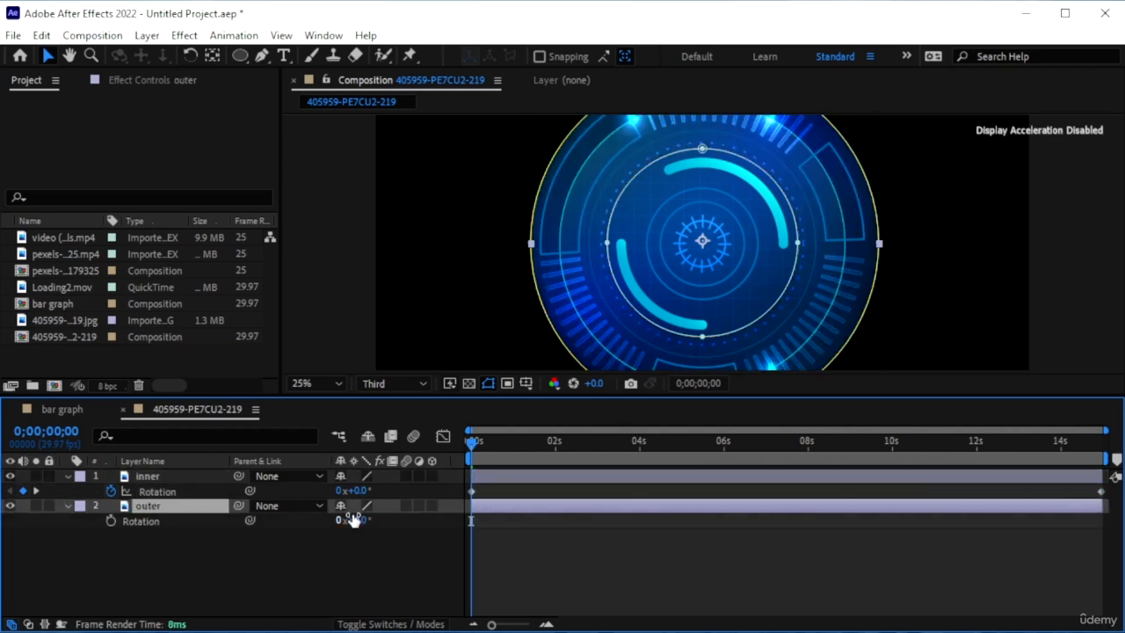
left_click(111, 520)
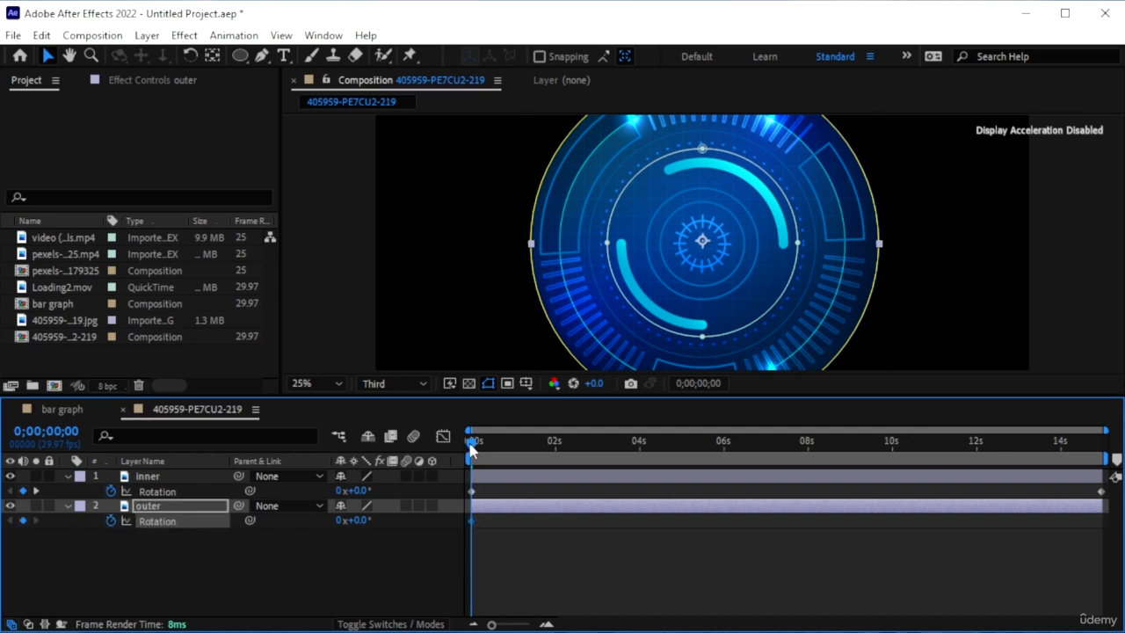
- Keyframe a counter-clockwise Rotation for the outer layer at 0;00;14;29 and preview the dial's opposing spins
left_click_drag(472, 441, 1100, 441)
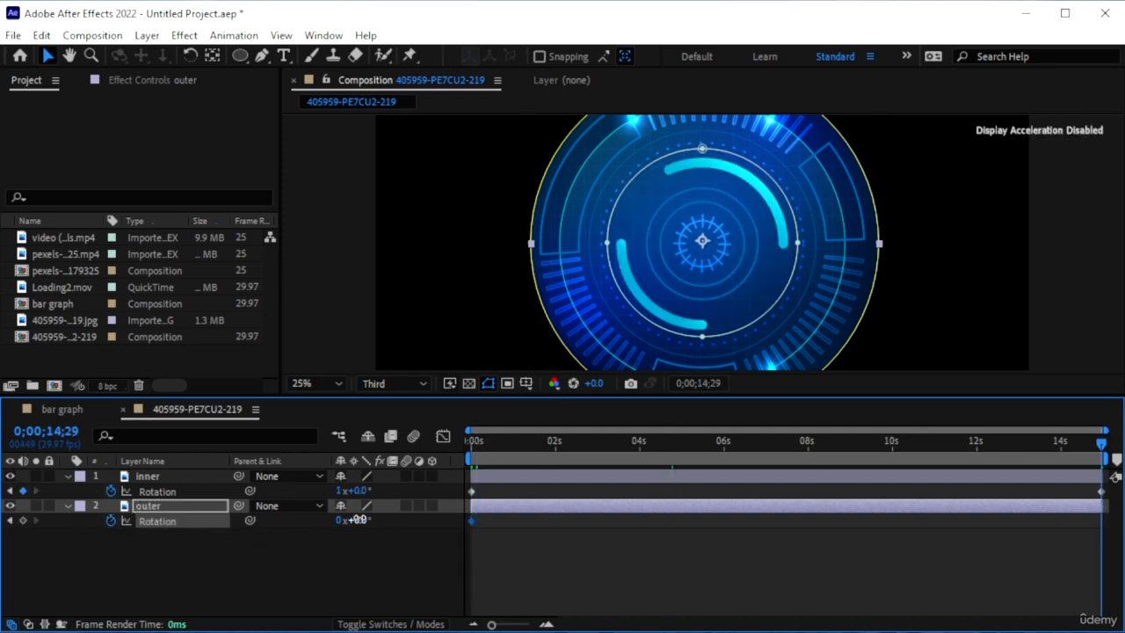
left_click(357, 519)
key("Return")
key("space")
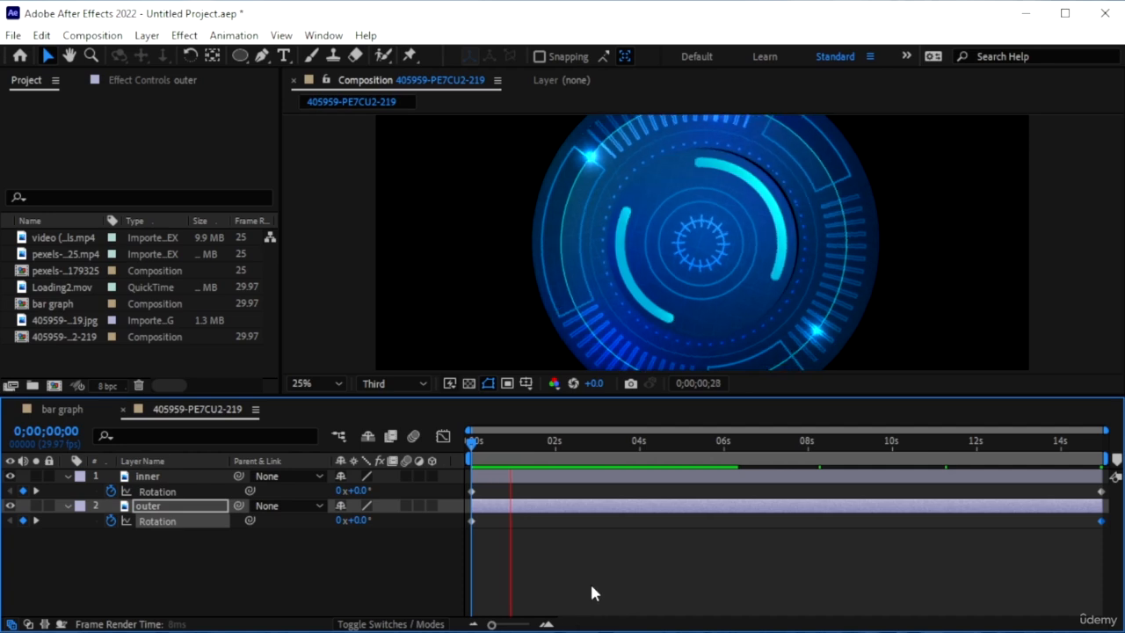
key("comma")
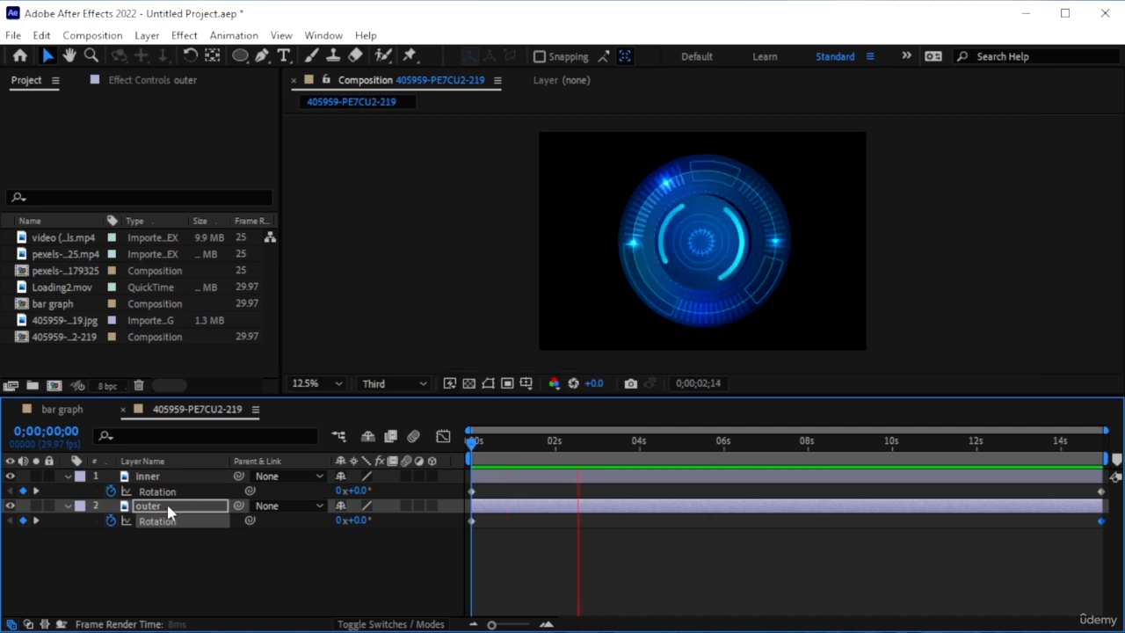
- Enlarge the outer layer's Scale to 115%
left_click(170, 510)
key("s")
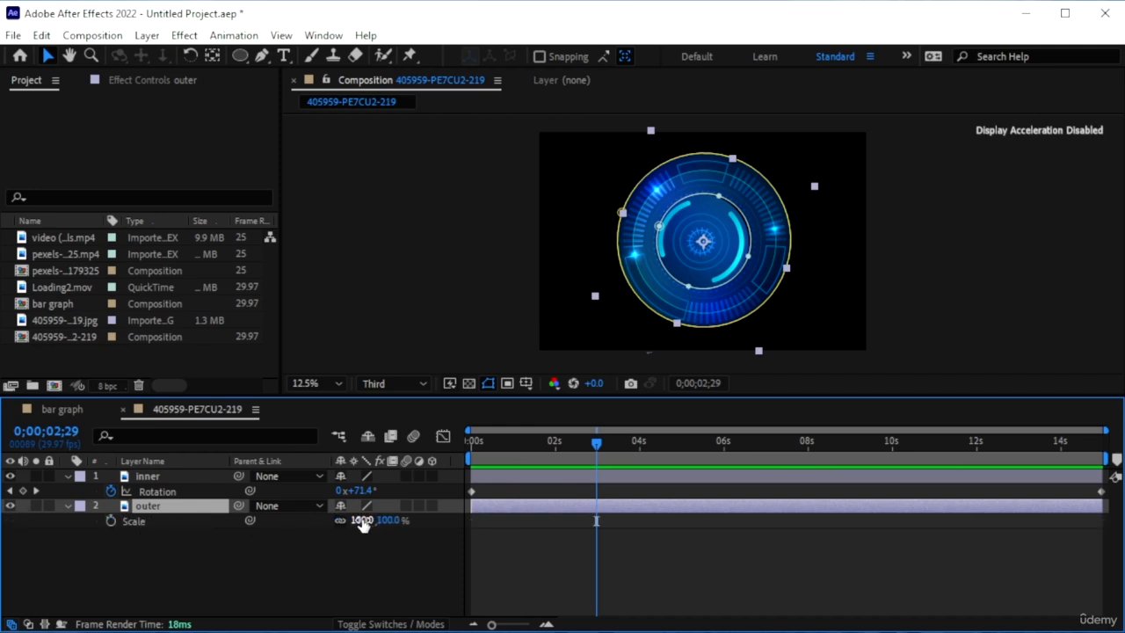
left_click_drag(361, 520, 375, 520)
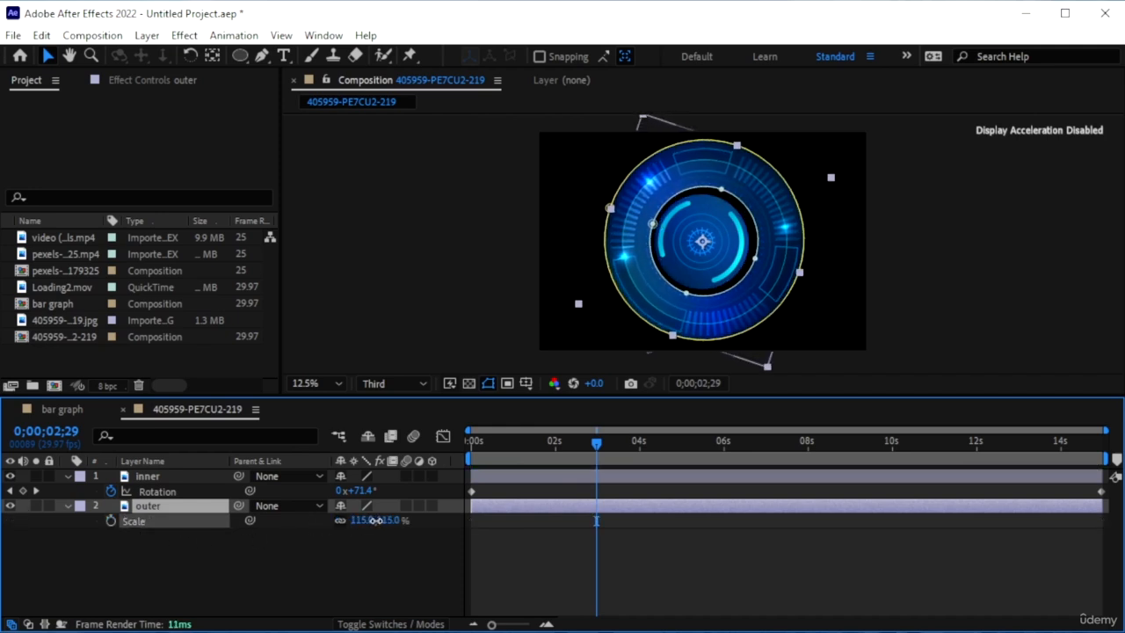
- Shift the inner layer's Position to 1526, 1000 and preview the dial from the first frame
left_click(181, 479)
key("p")
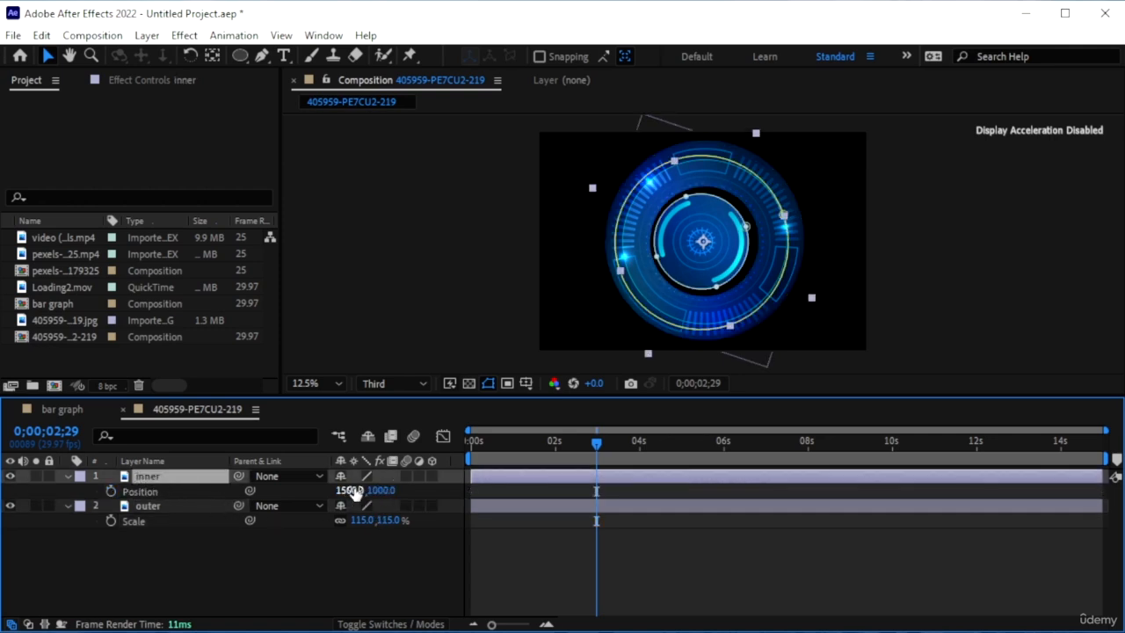
left_click_drag(385, 490, 375, 489)
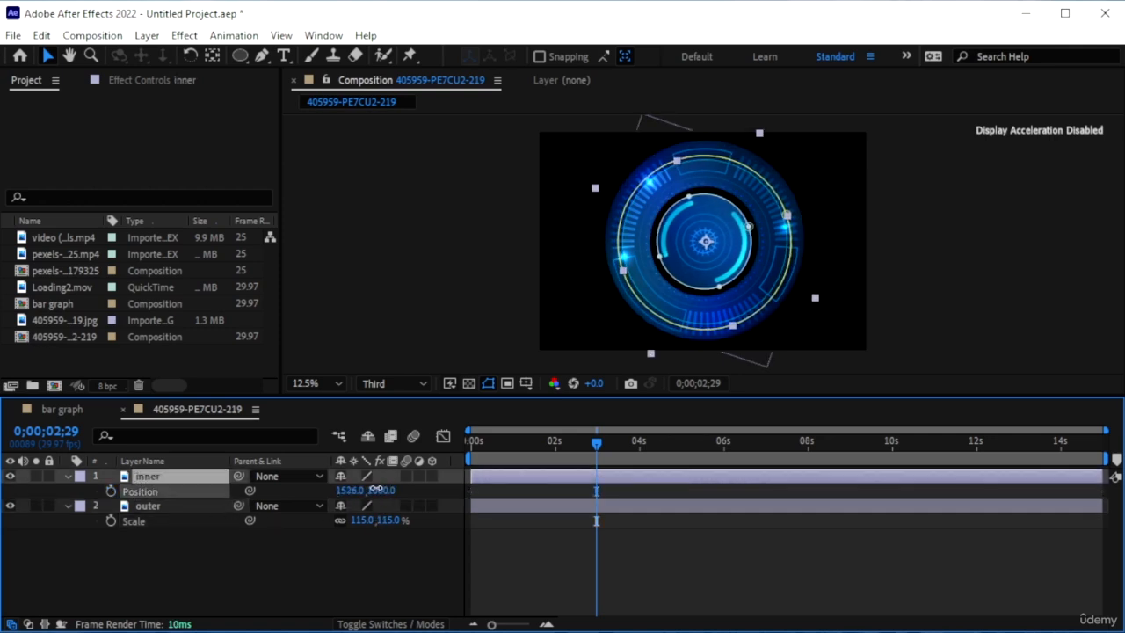
left_click_drag(600, 449, 446, 482)
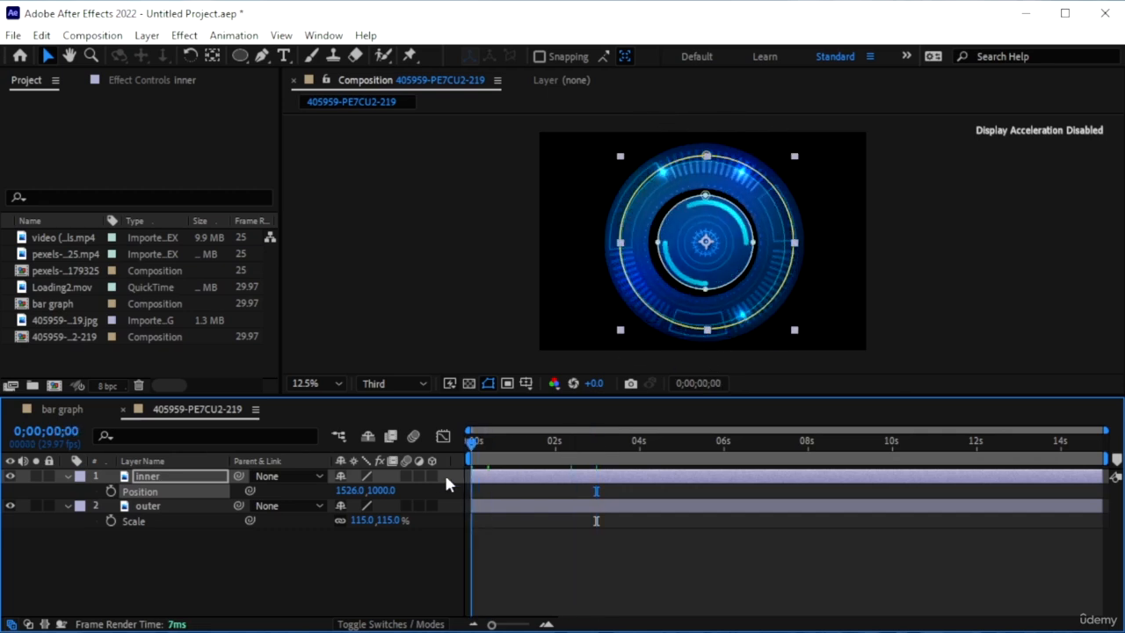
key("space")
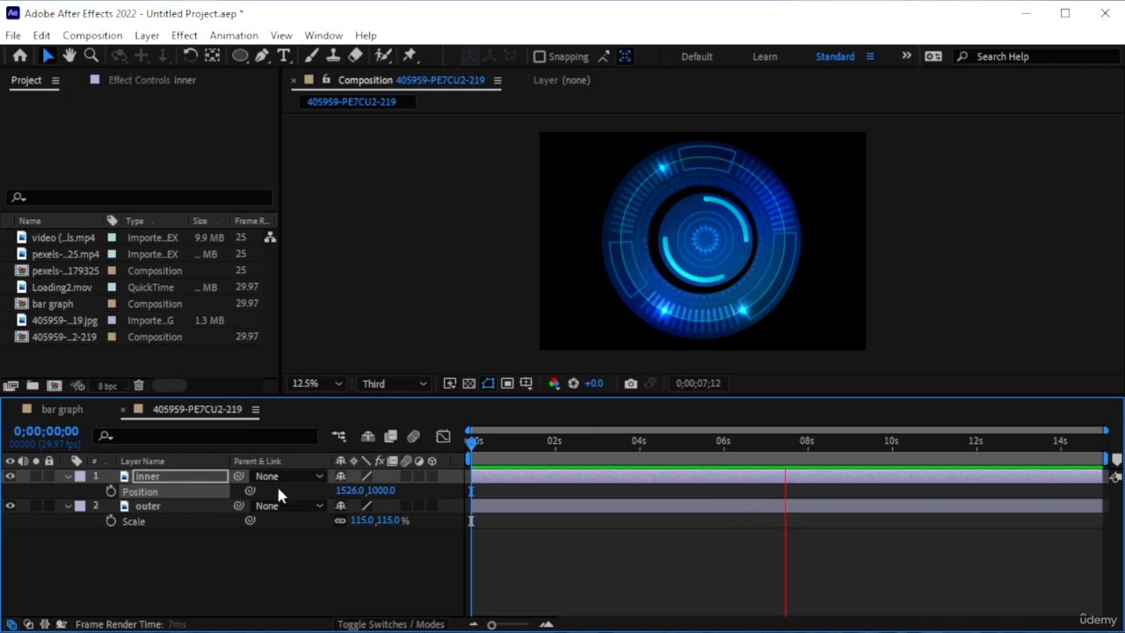
- Reduce the outer layer's Scale to 94% and set the inner layer's Position to 1511, 1000, previewing from the start
left_click(164, 505)
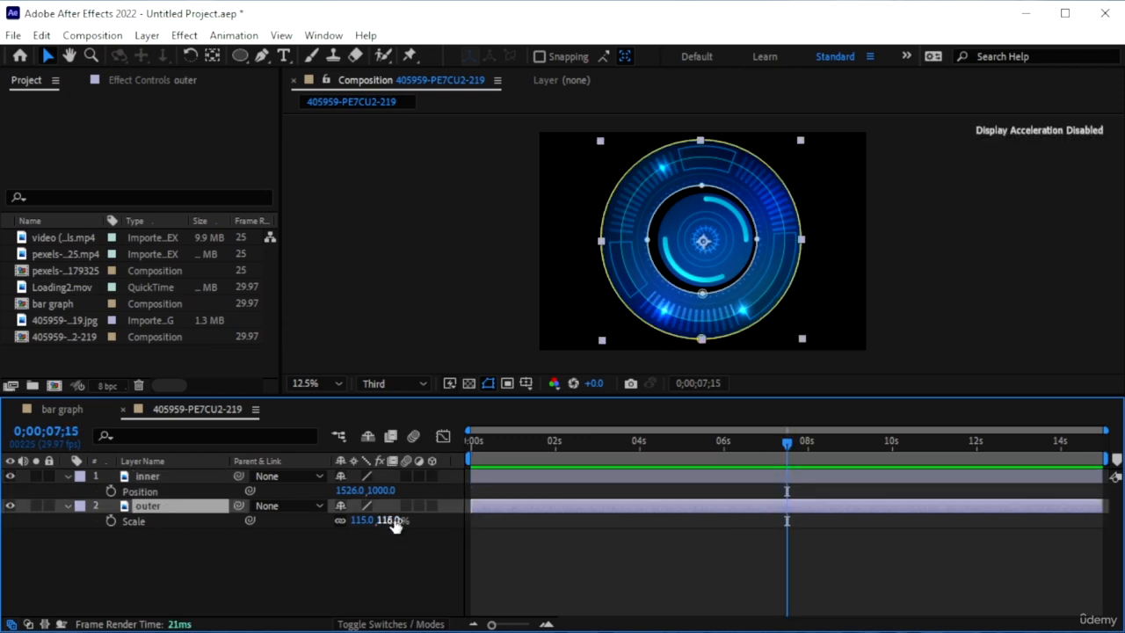
left_click_drag(395, 523, 377, 520)
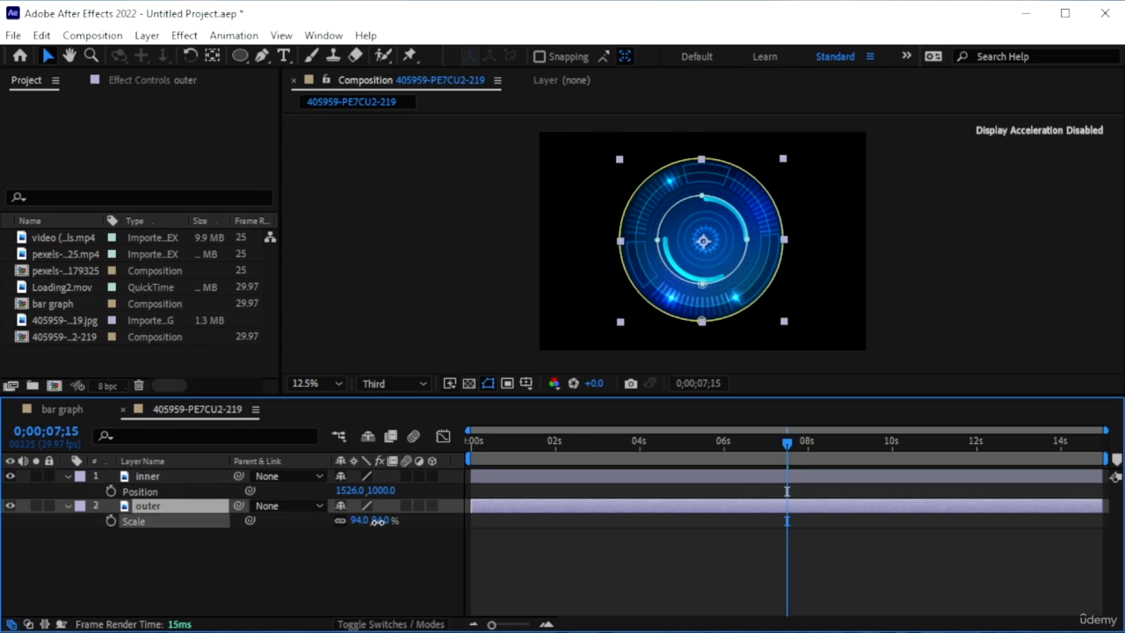
left_click(348, 489)
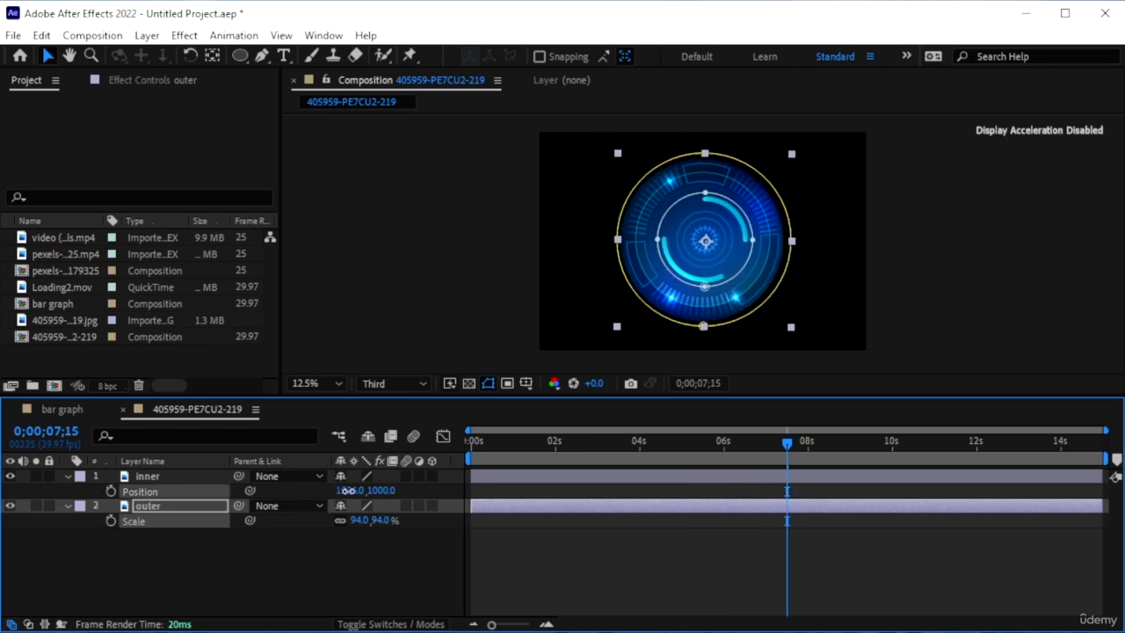
left_click(281, 554)
left_click_drag(349, 489, 341, 490)
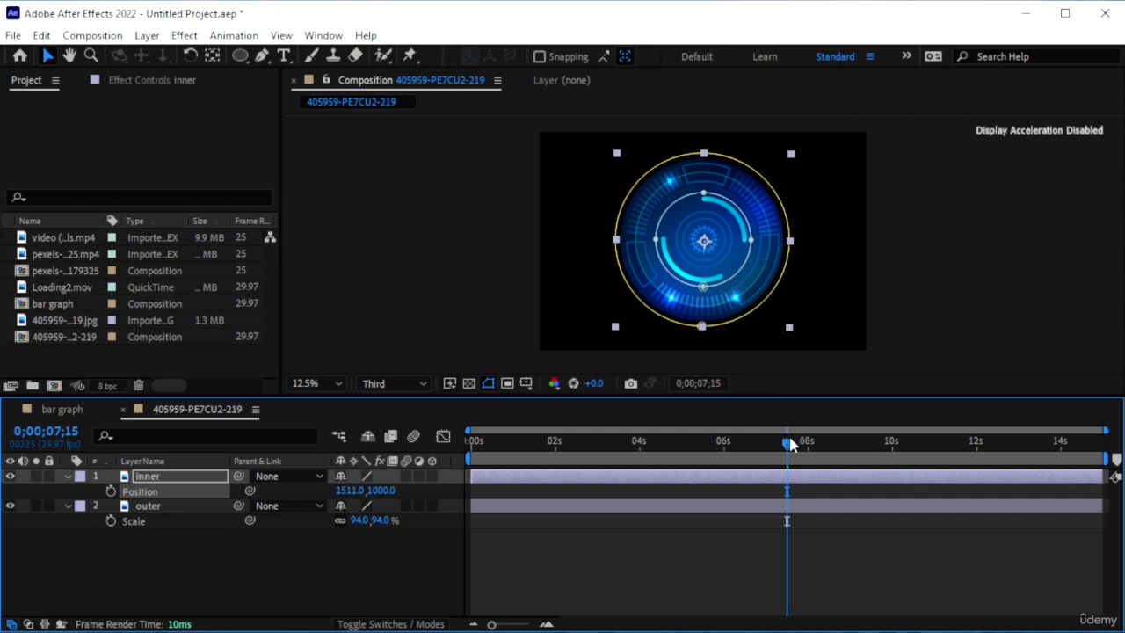
left_click_drag(790, 443, 426, 461)
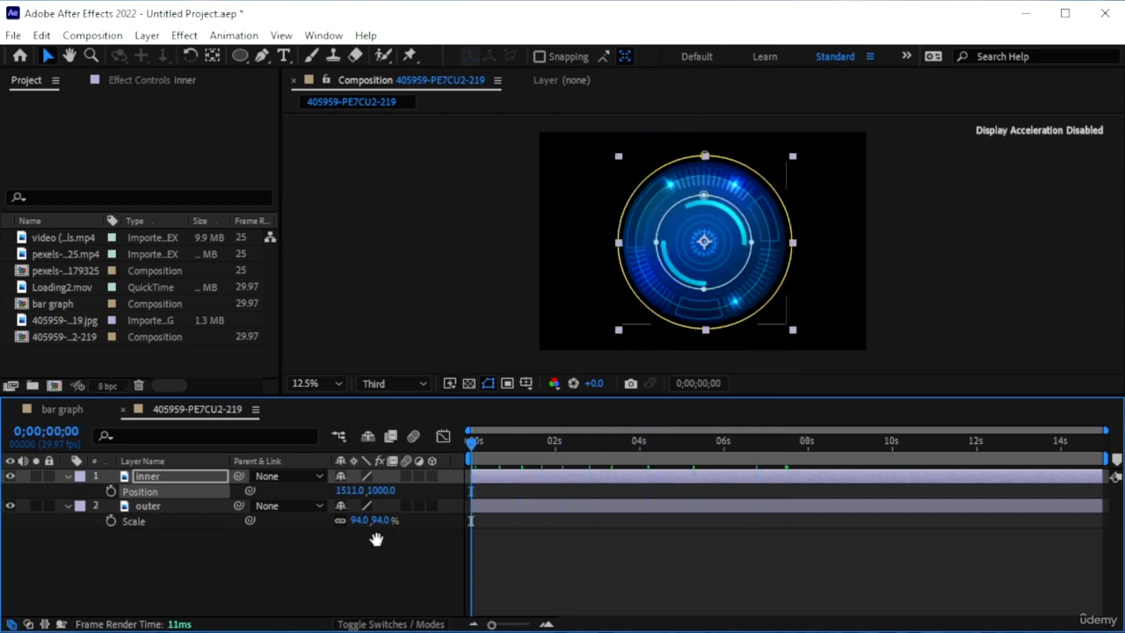
key("space")
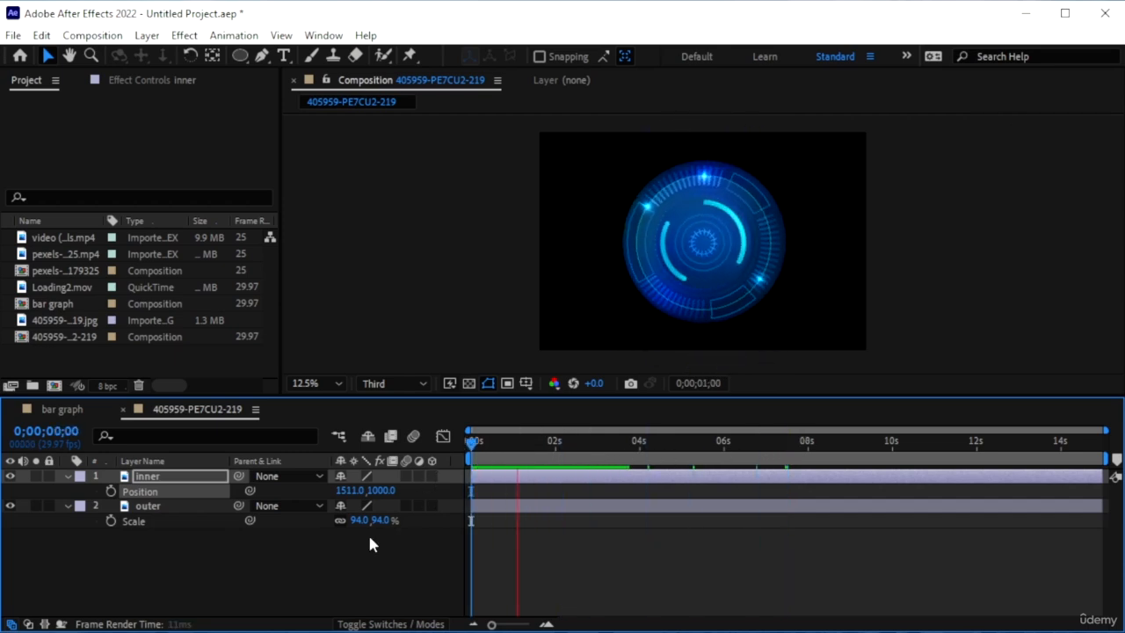
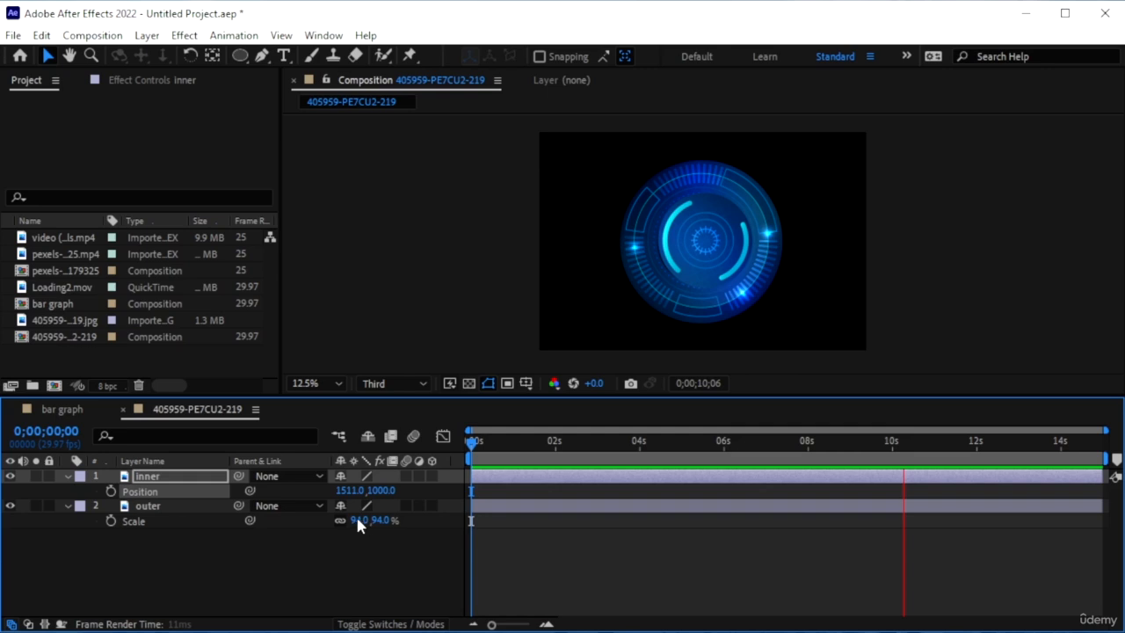
- Reduce the outer layer's Scale to 87% and preview the rotation from about 10 seconds
left_click(189, 507)
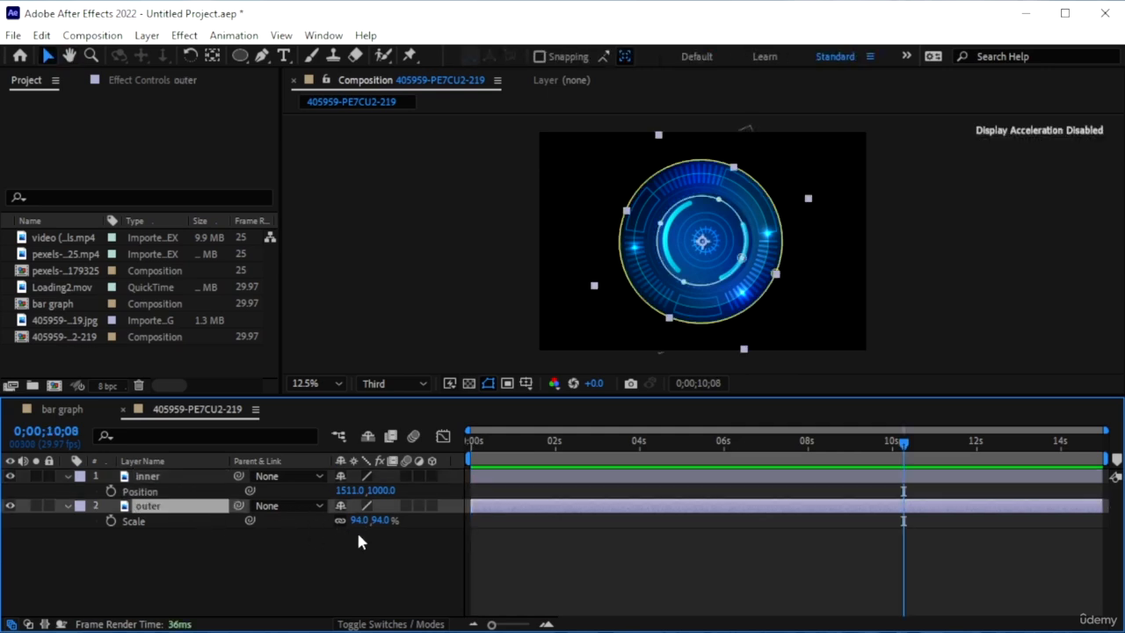
left_click_drag(361, 522, 356, 519)
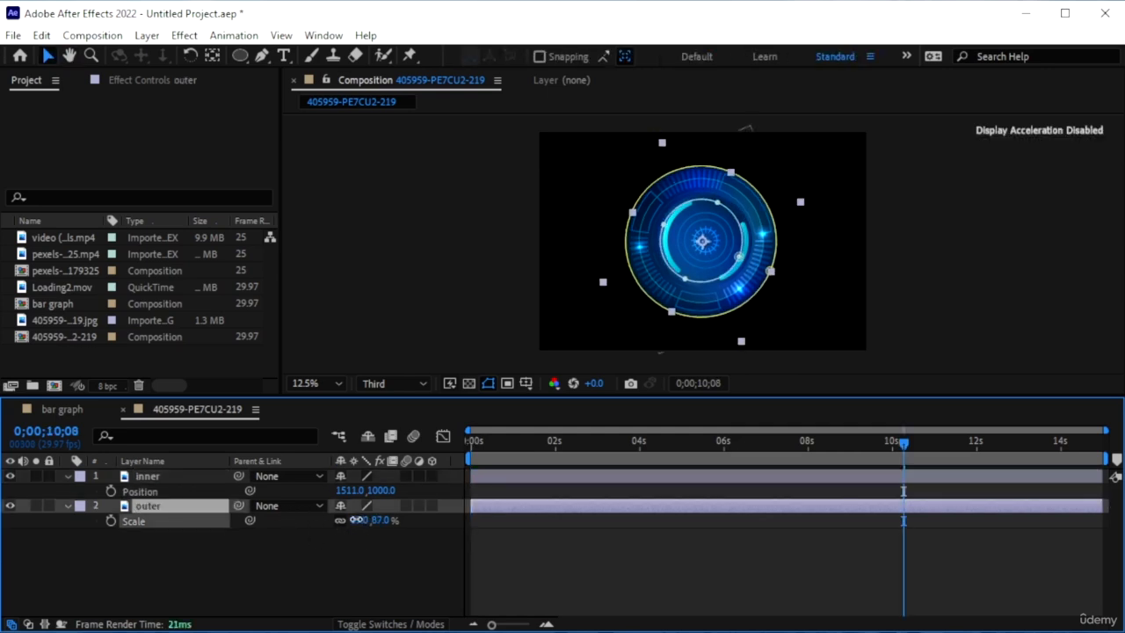
left_click_drag(903, 442, 910, 519)
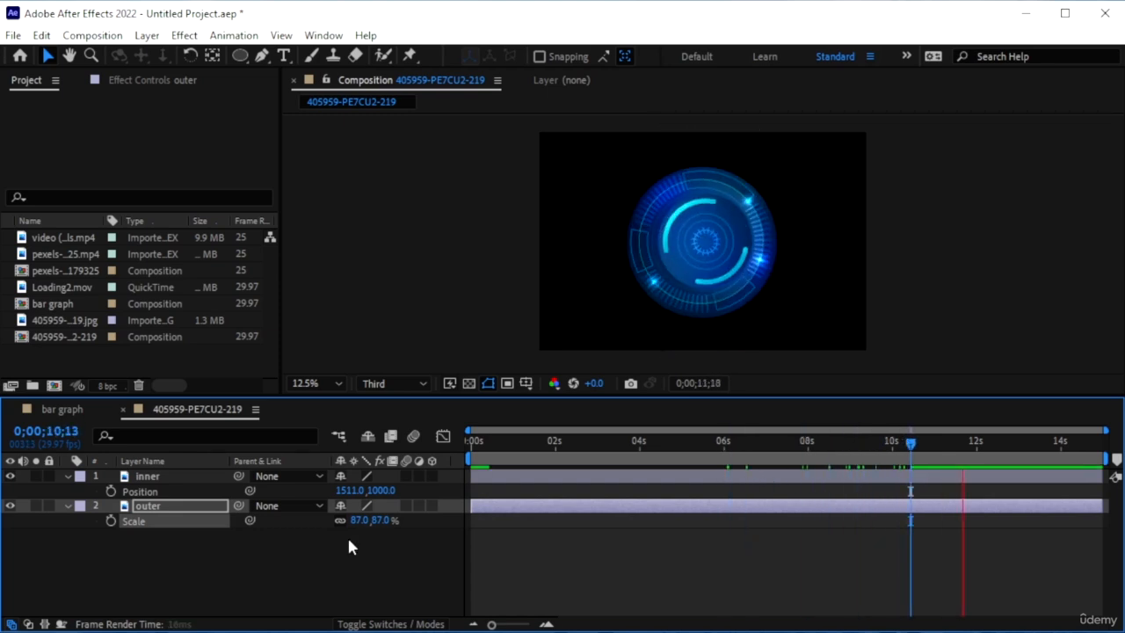
key("space")
- Set the outer layer's Position to 1524, 1000, check the alignment at 0;00;13;04, and deselect the layer
left_click(171, 507)
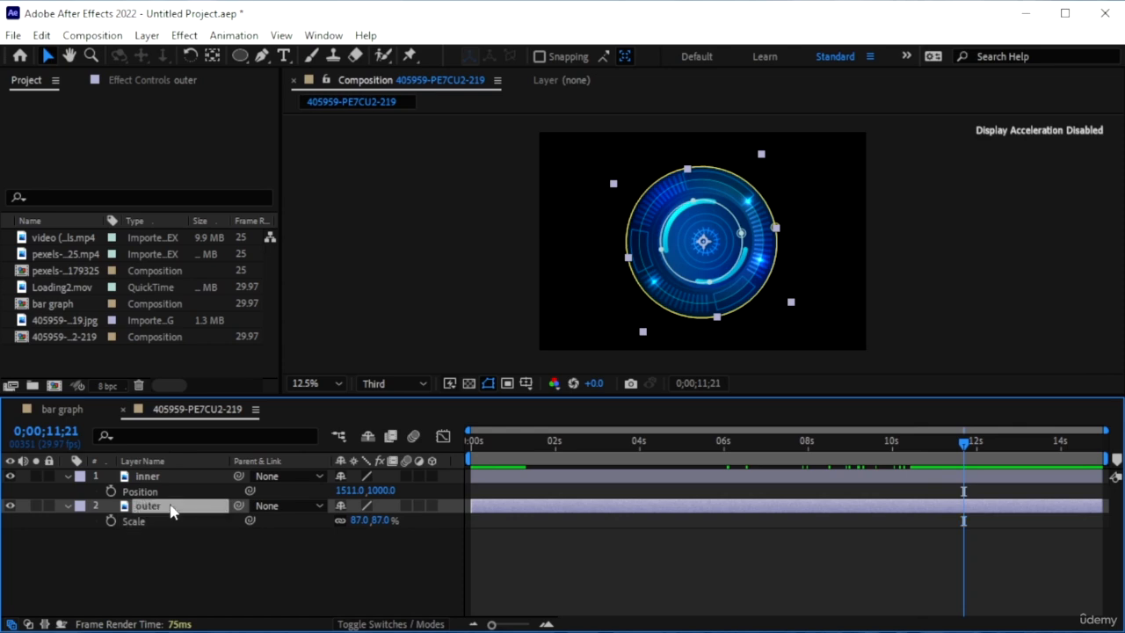
key("p")
left_click_drag(350, 520, 374, 520)
left_click_drag(969, 446, 1024, 509)
left_click(236, 584)
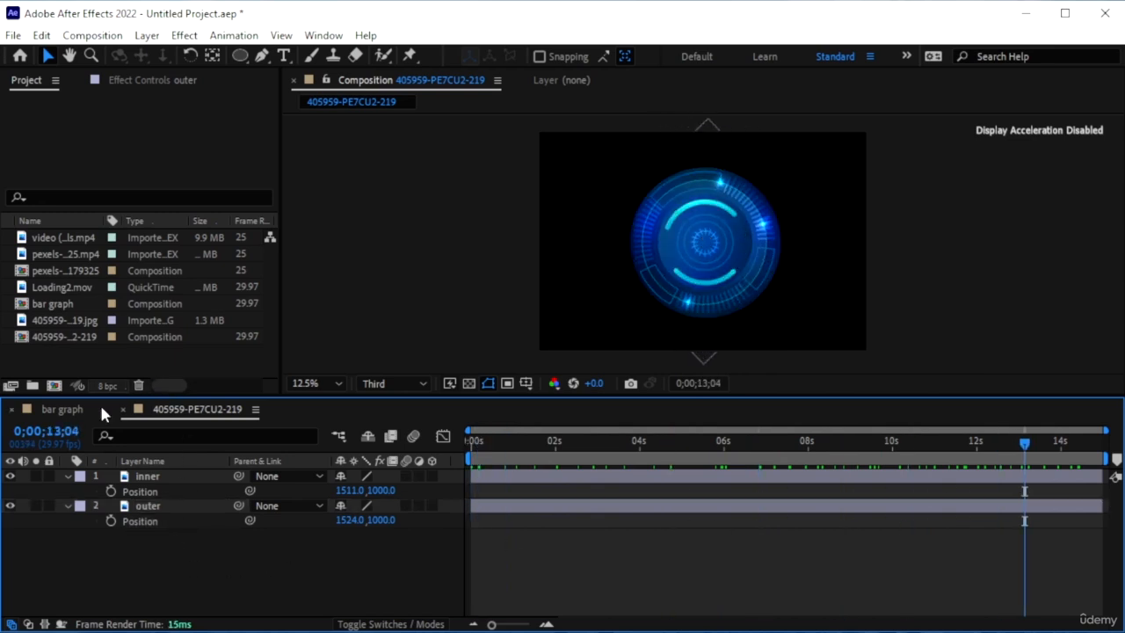
- Rename the dial composition 405959-PE7CU2-219 as "circle"
left_click(77, 338)
right_click(78, 337)
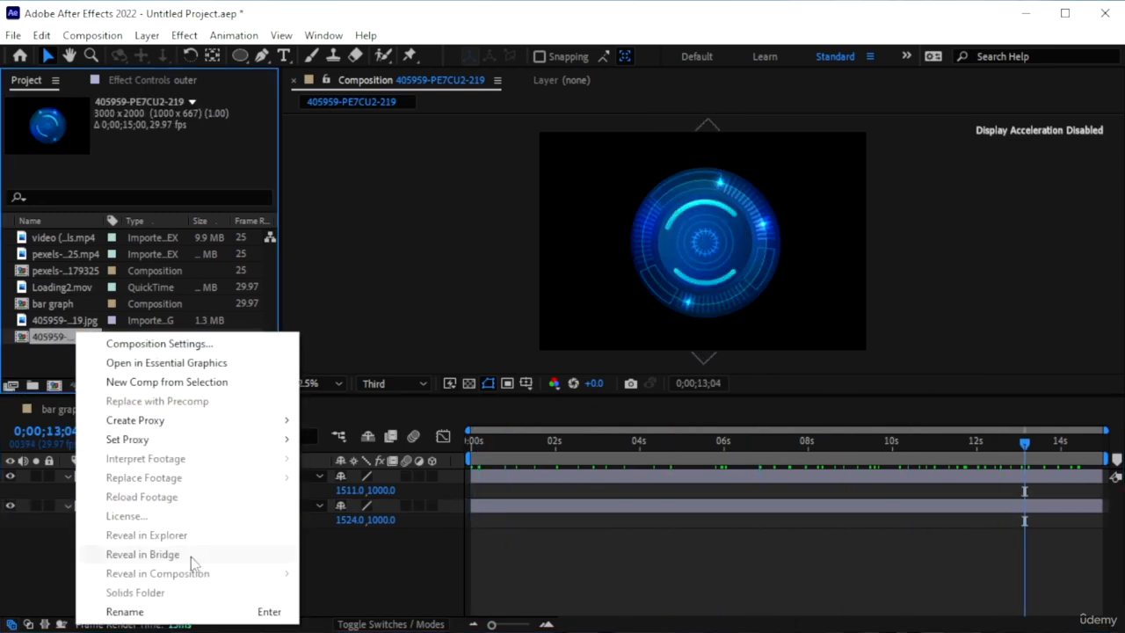
left_click(110, 607)
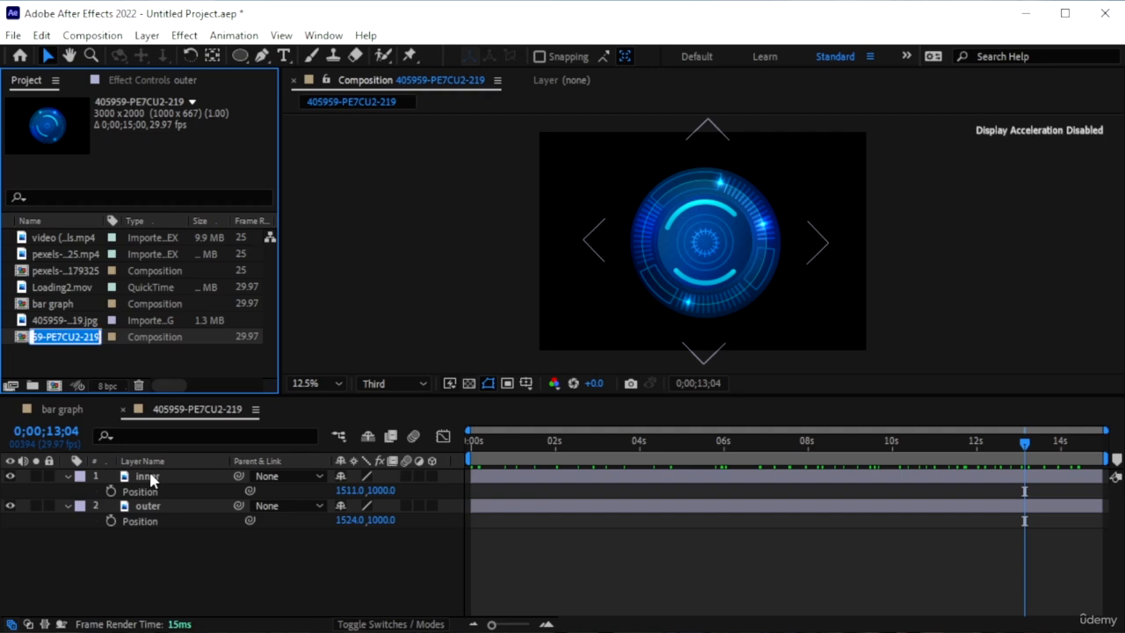
type("circle")
key("Return")
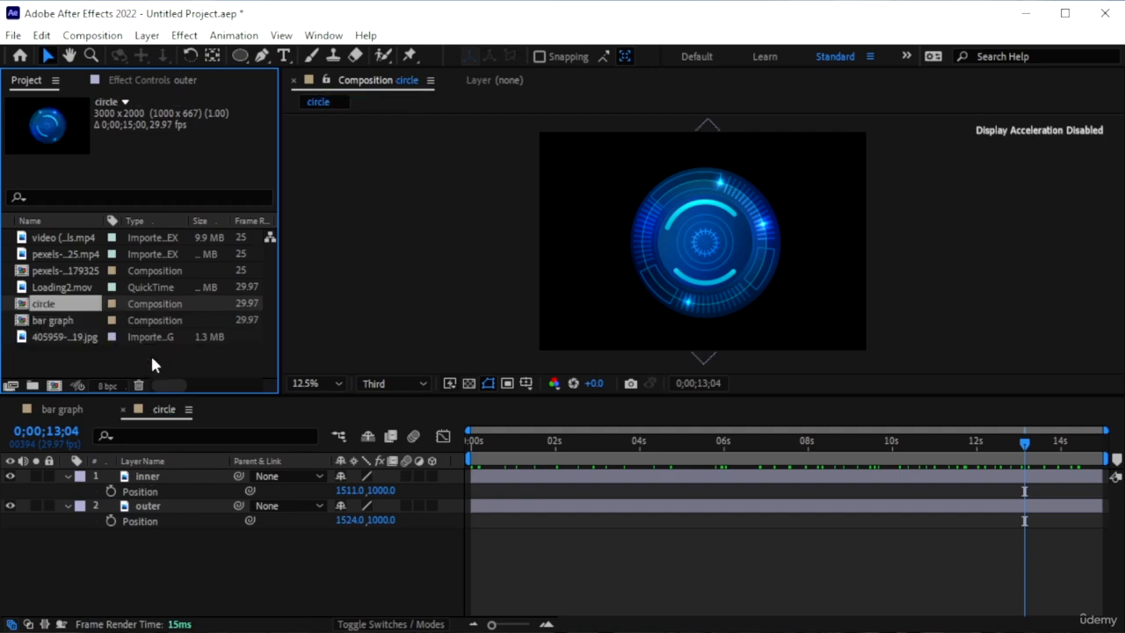
- Close the circle composition and create a 1920 x 1080, 29.97 fps, 15-second composition named "pie chart"
left_click(122, 409)
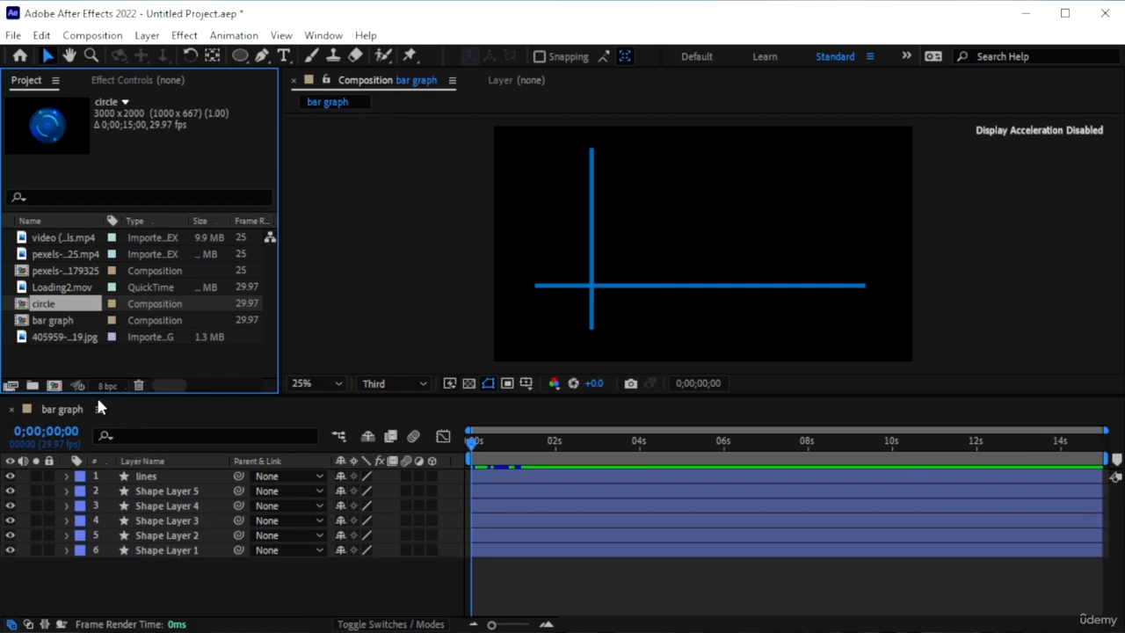
left_click(668, 207)
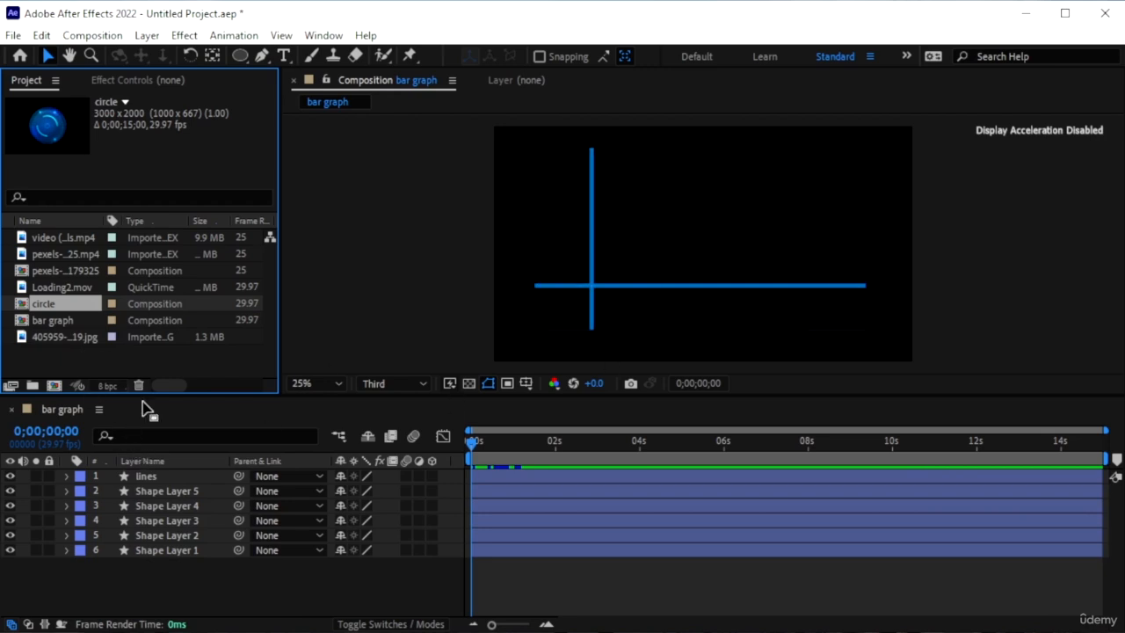
left_click(55, 387)
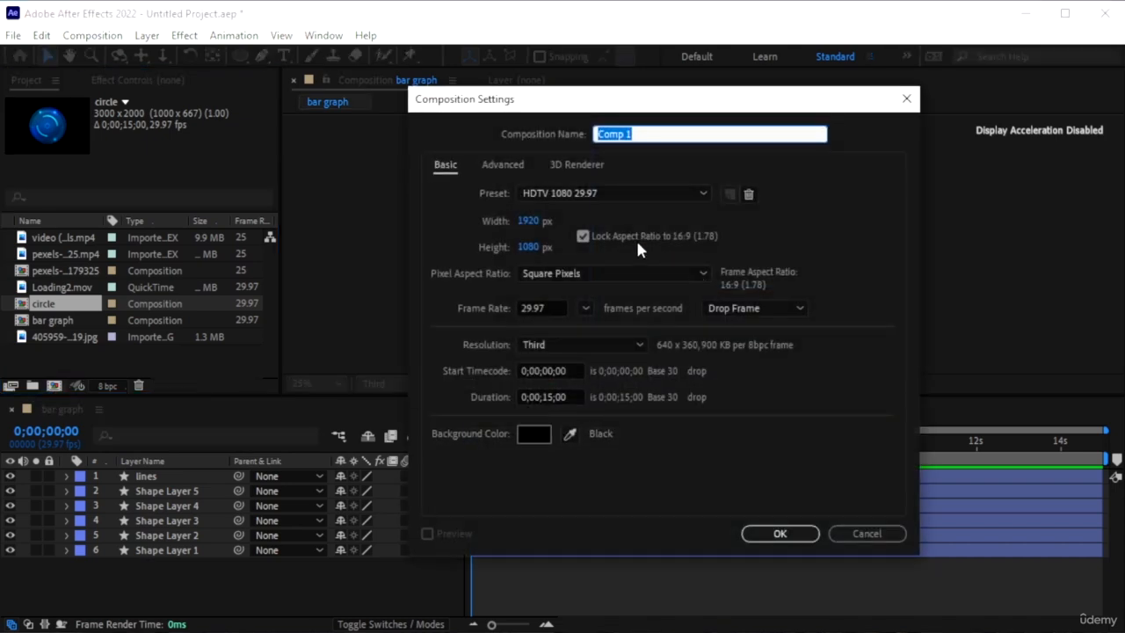
type("pie chart")
left_click(780, 534)
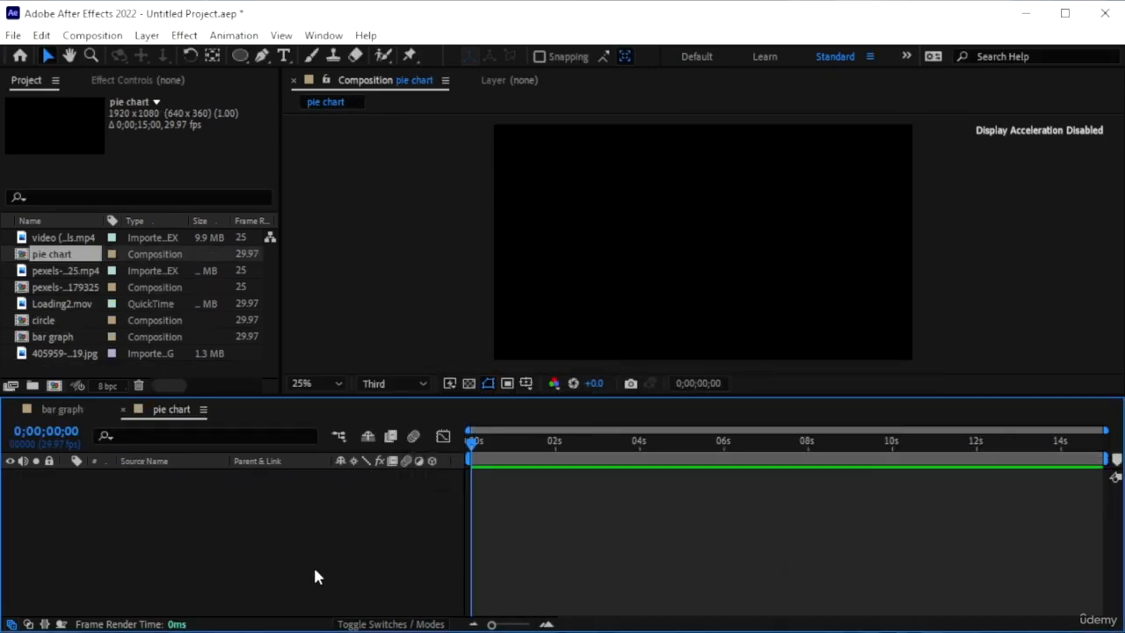
- Draw a large cyan circle without a stroke in the centre of the pie chart composition using the Ellipse tool
left_click(239, 56)
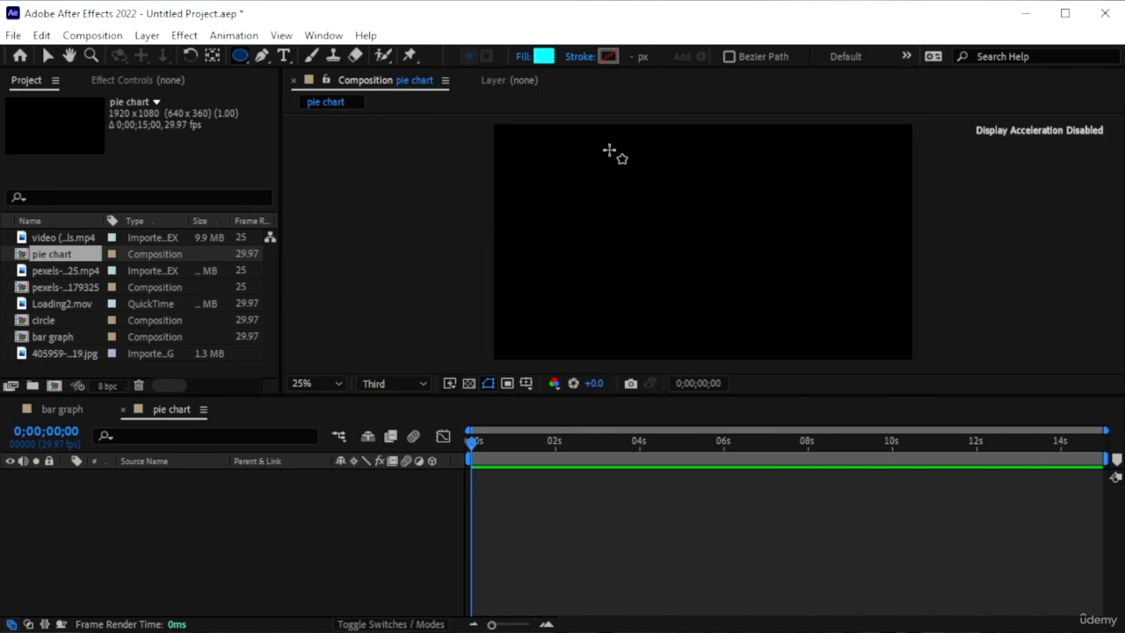
left_click_drag(608, 150, 797, 336)
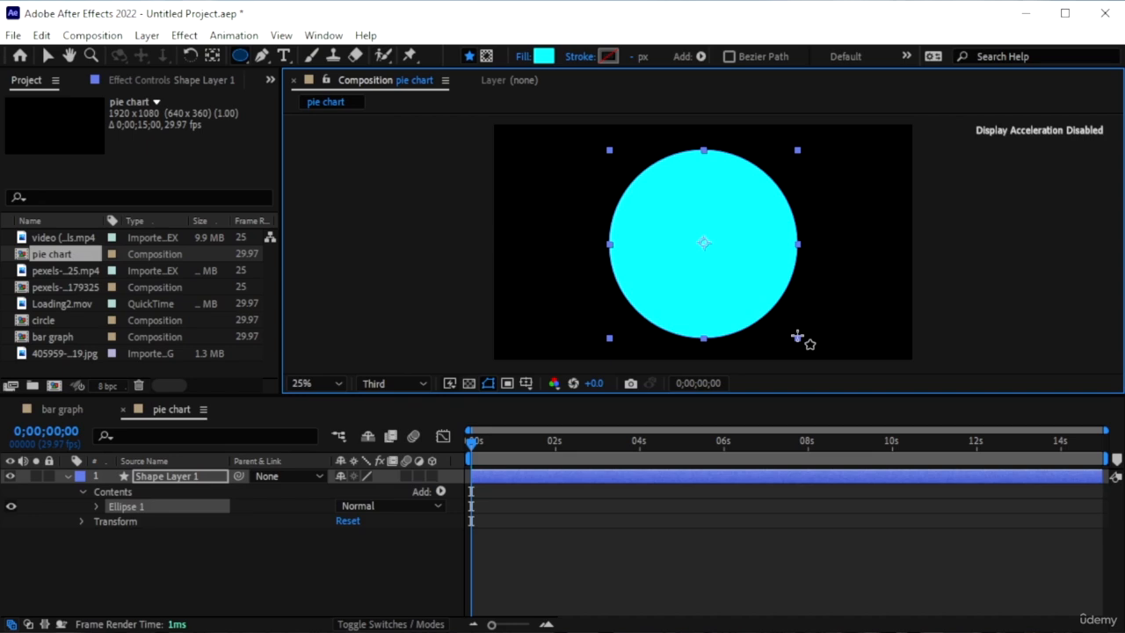
- Duplicate the circle's Shape Layer 1 to make three stacked circle layers, removing the surplus extra copy
left_click(168, 477)
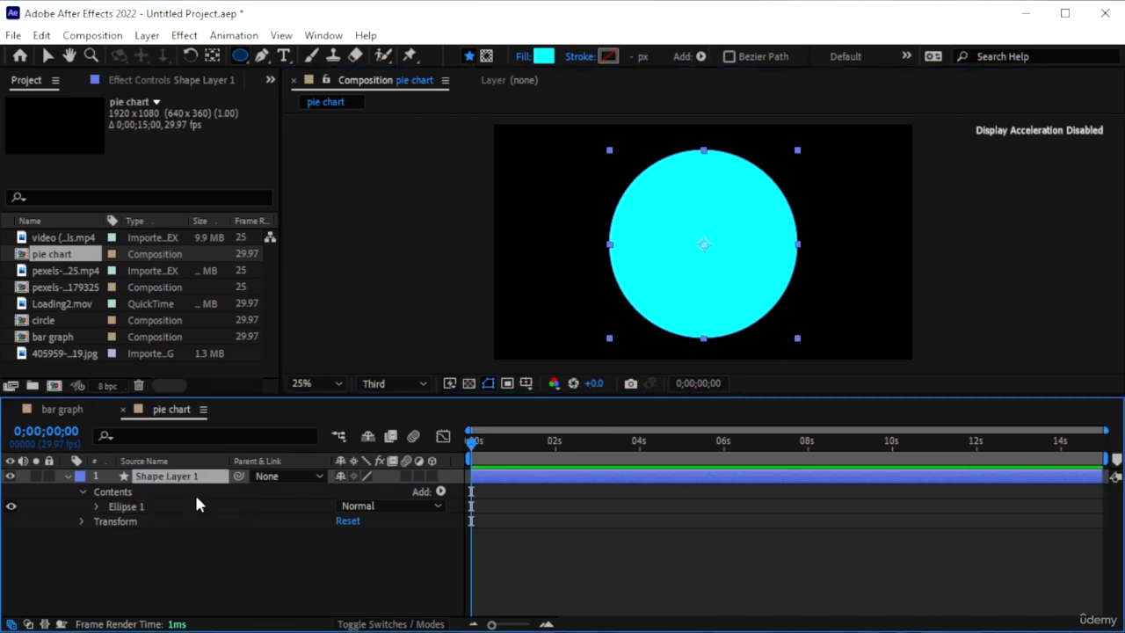
key("ctrl+d")
key("ctrl+d")
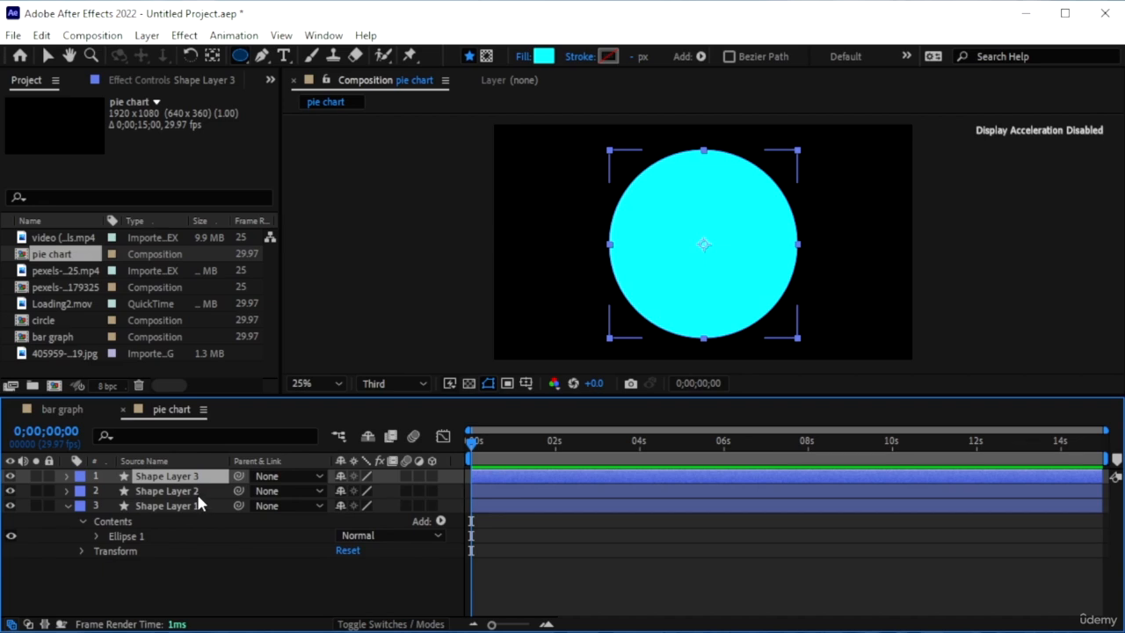
key("ctrl+d")
key("Delete")
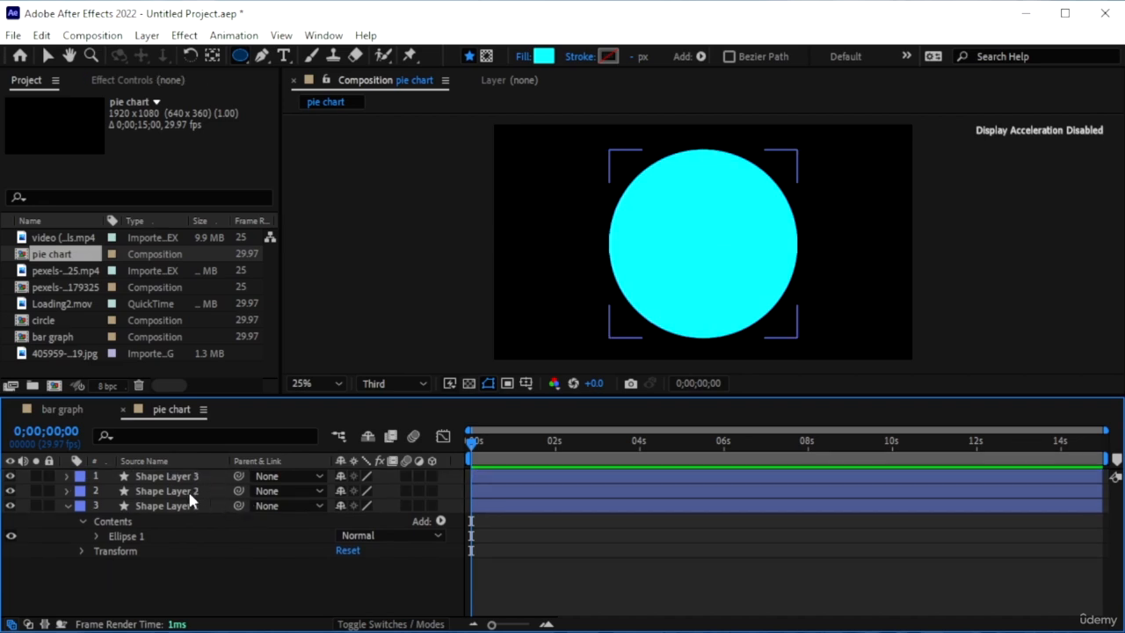
- Change the fill colour of Shape Layer 2 to red and of Shape Layer 3 to green
left_click(185, 491)
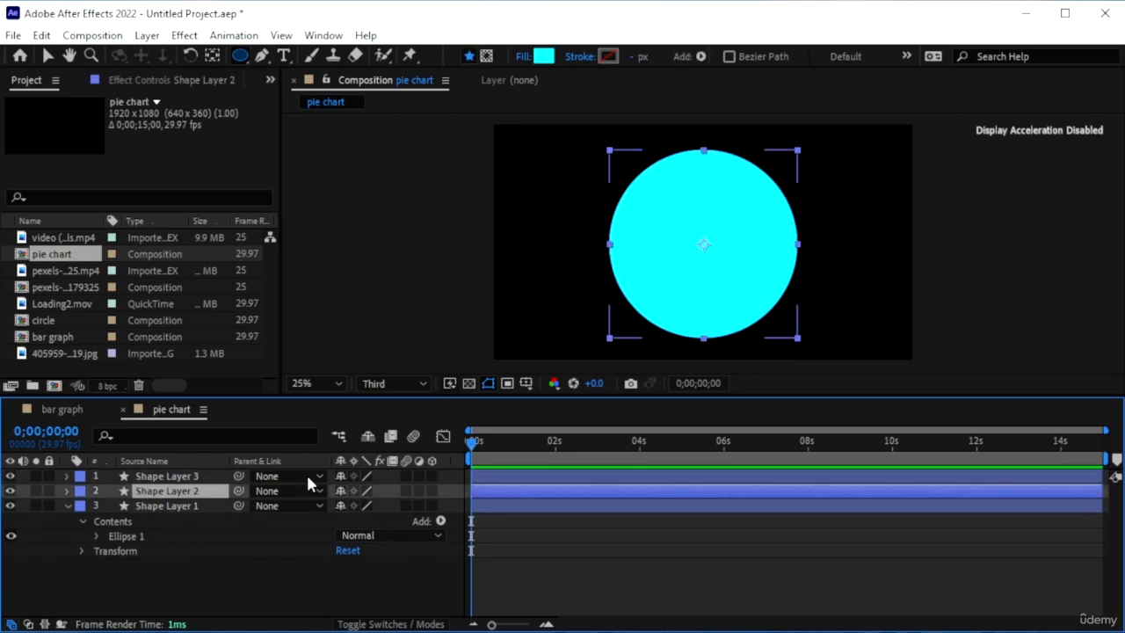
left_click(543, 56)
left_click_drag(927, 391, 927, 290)
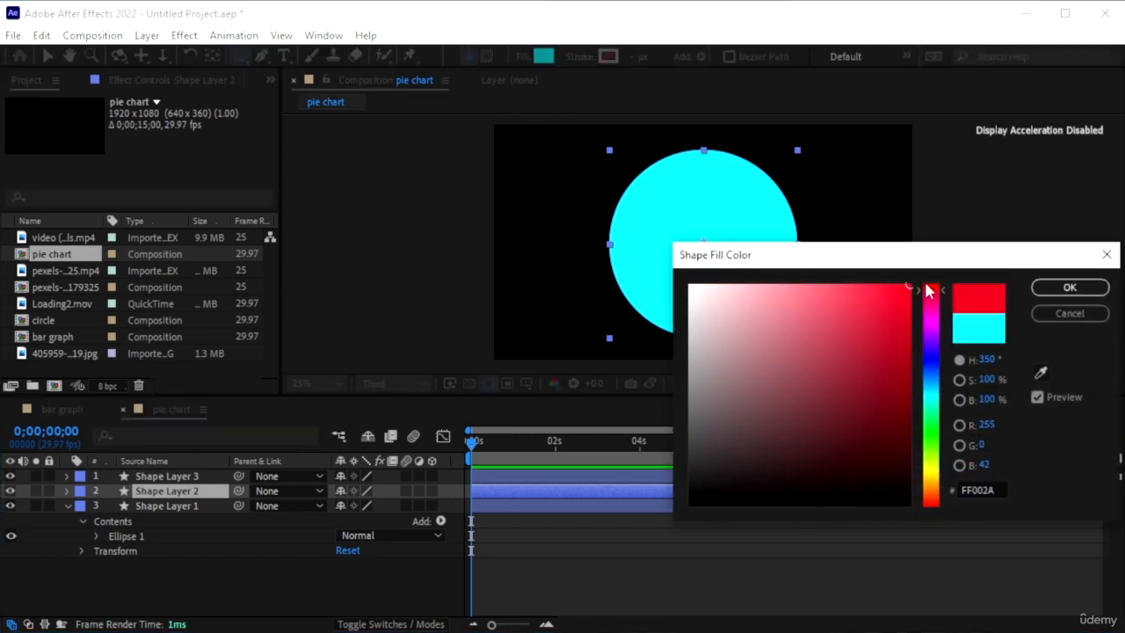
left_click(1069, 287)
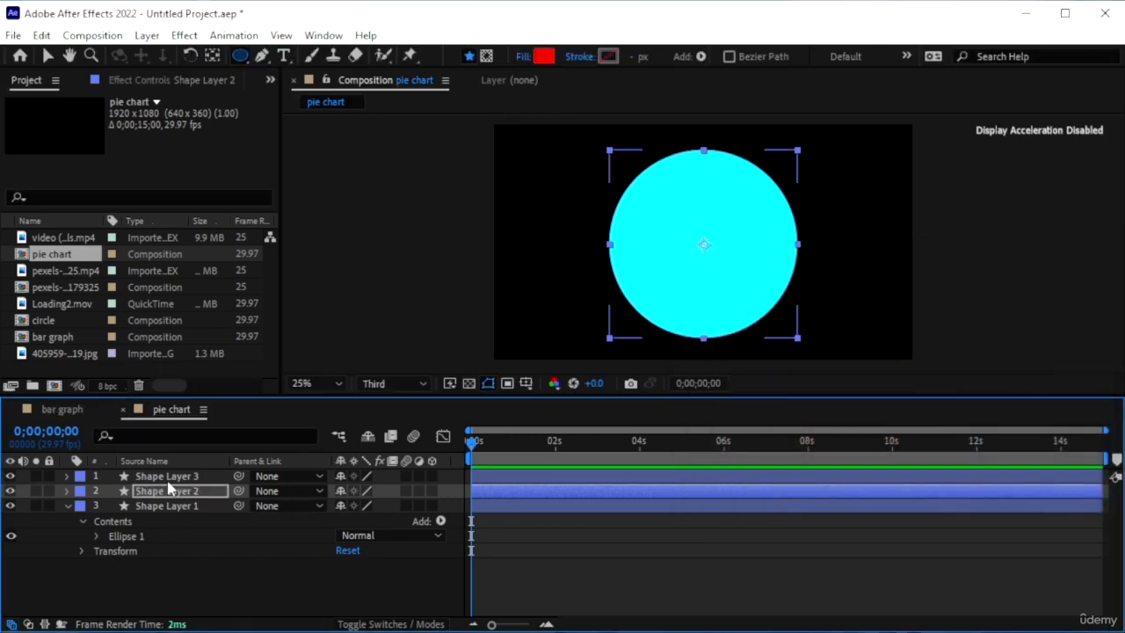
left_click(167, 476)
left_click(540, 57)
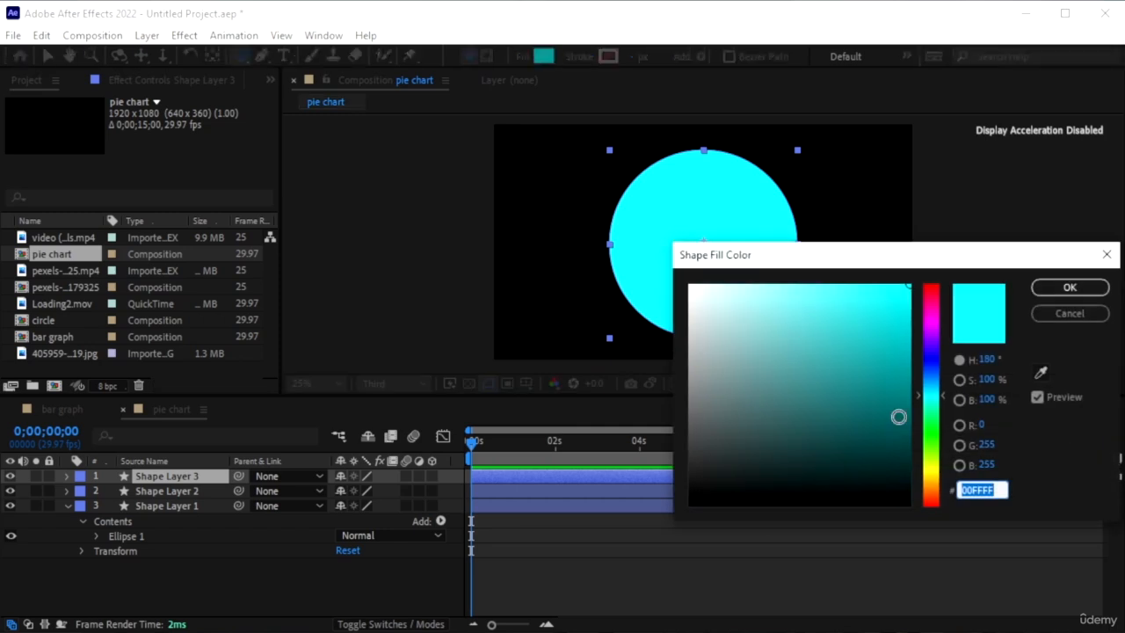
left_click(933, 435)
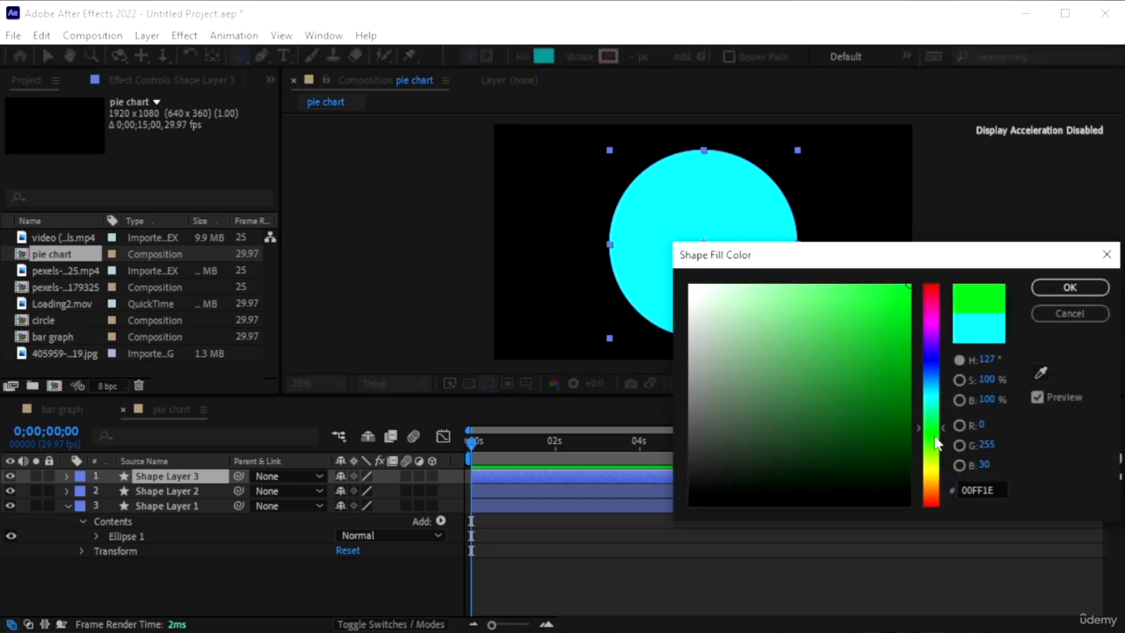
left_click(1069, 287)
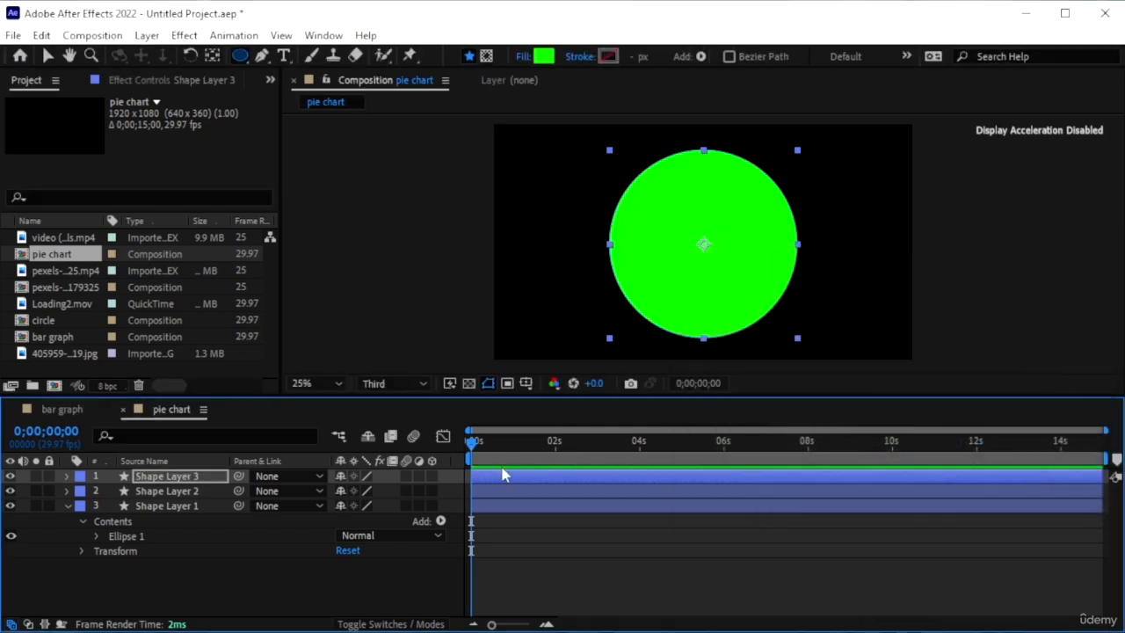
- Hide Shape Layer 3 and Shape Layer 2, and collapse the properties of Shape Layer 1
left_click(11, 476)
left_click(10, 476)
left_click(67, 505)
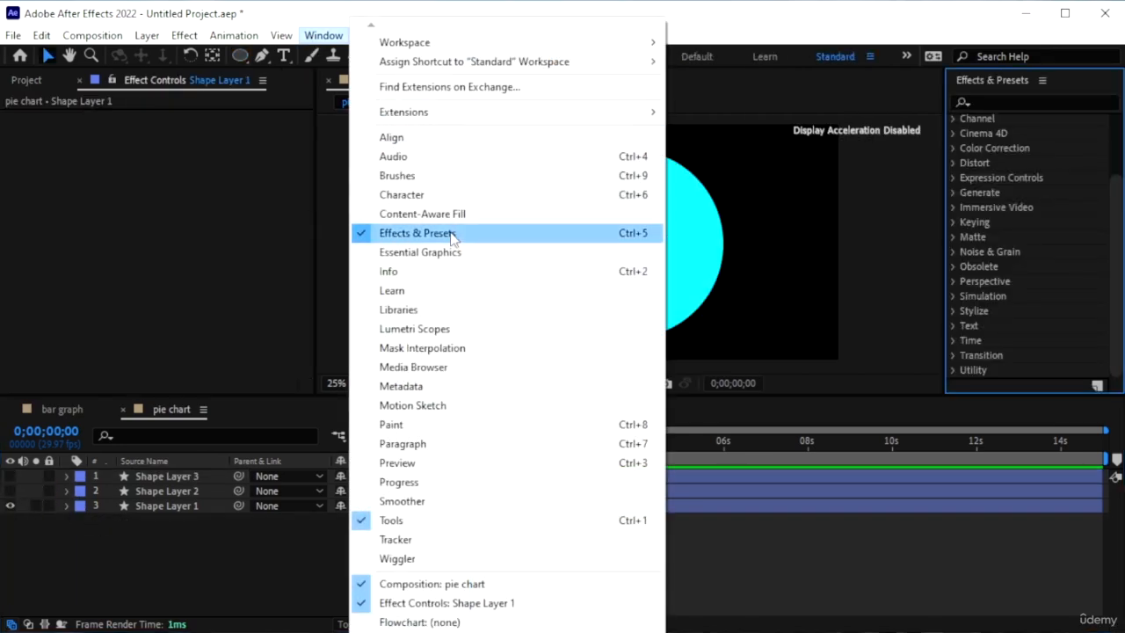
- Search the effects for "radial" and apply the Radial Wipe effect to Shape Layer 1
left_click(451, 234)
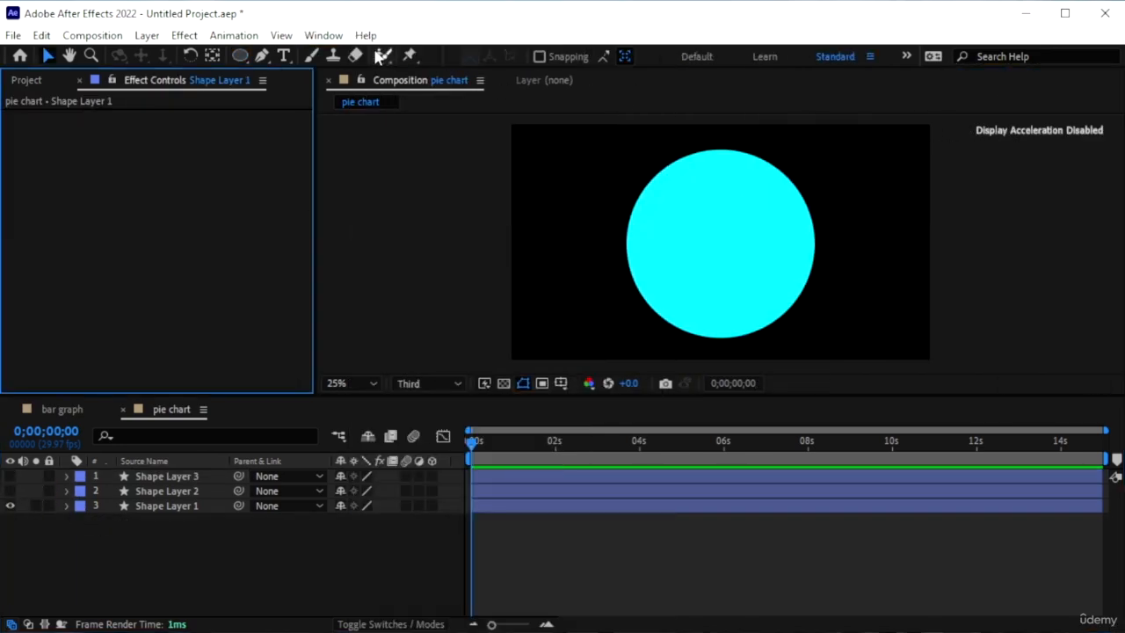
left_click(323, 35)
left_click(428, 235)
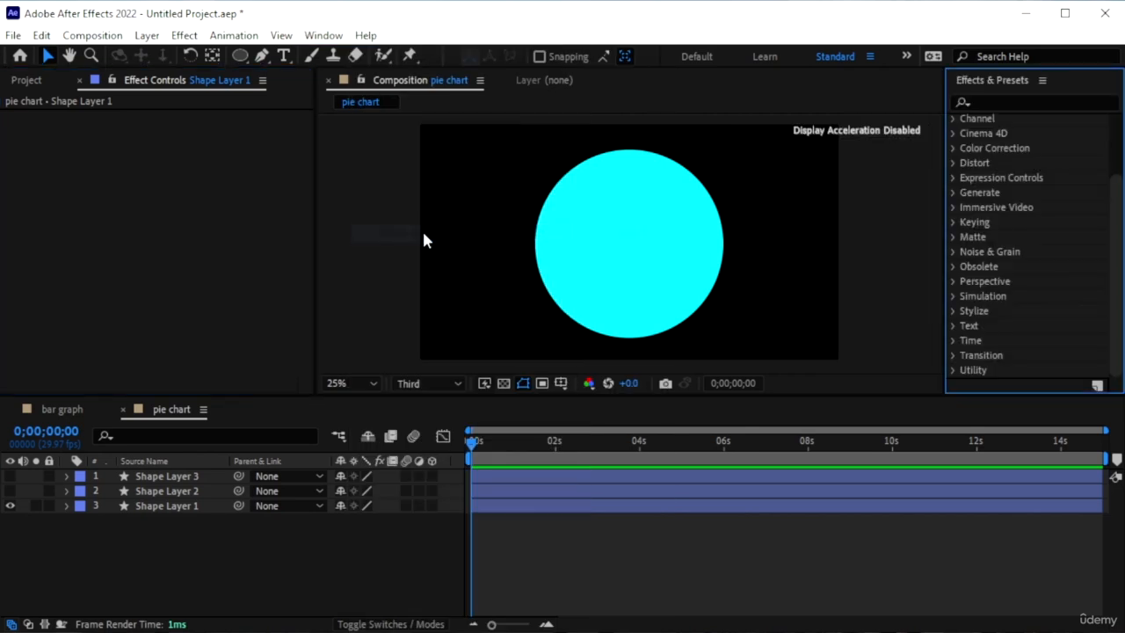
left_click(1000, 104)
type("radial")
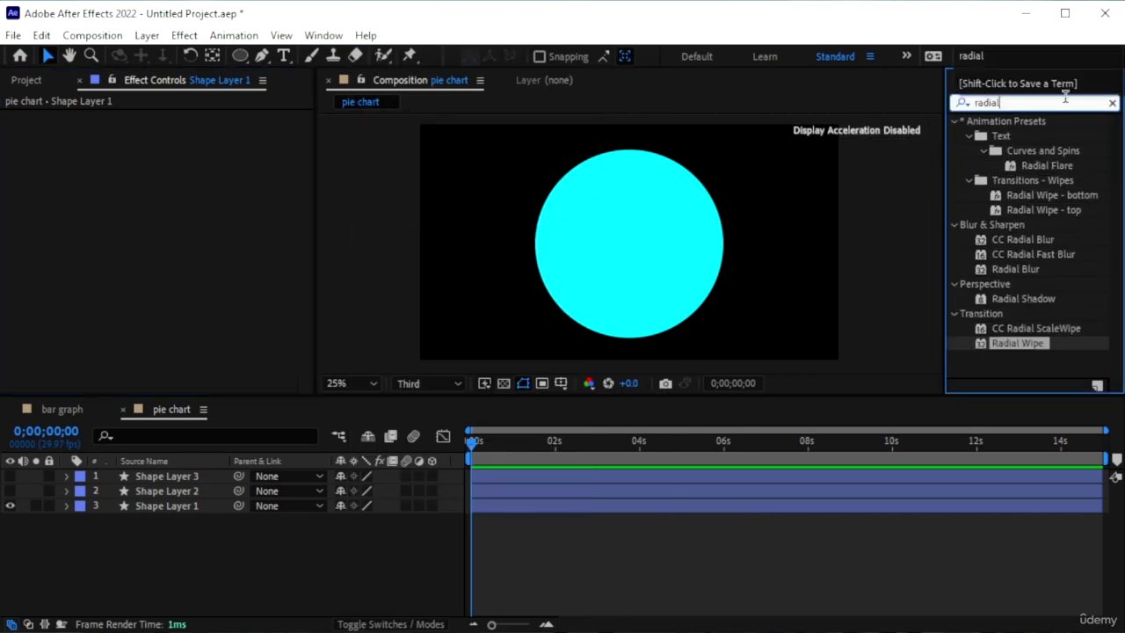
left_click_drag(1030, 351, 169, 506)
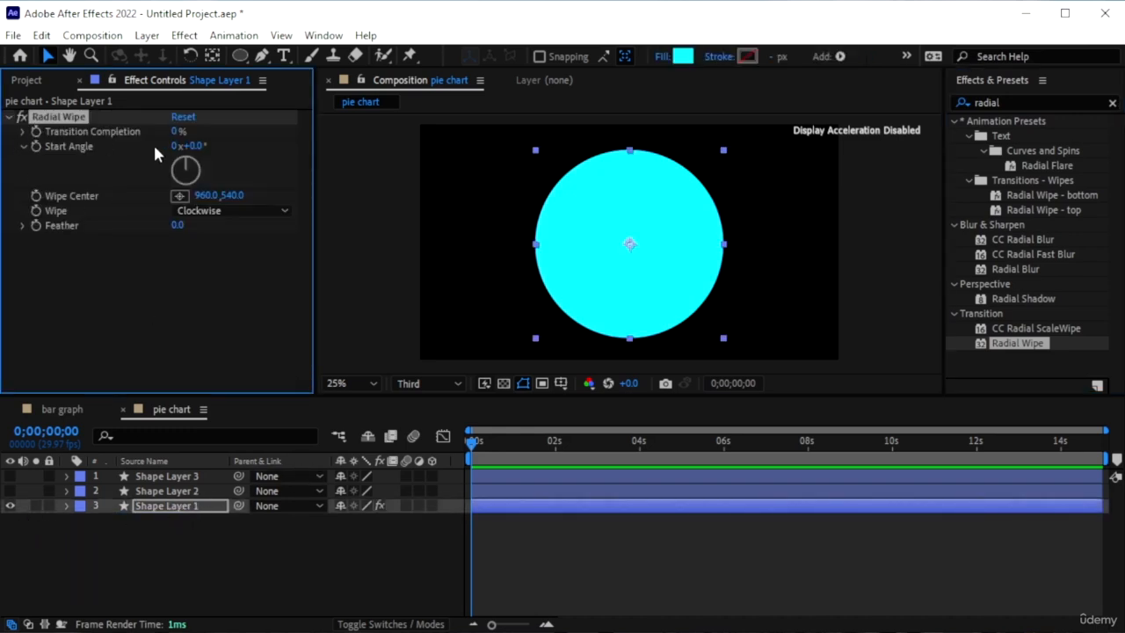
- Keyframe Shape Layer 1's Radial Wipe Transition Completion at 100% at 0;00;00;00 and 0% at 0;00;03;27
left_click_drag(184, 131, 402, 151)
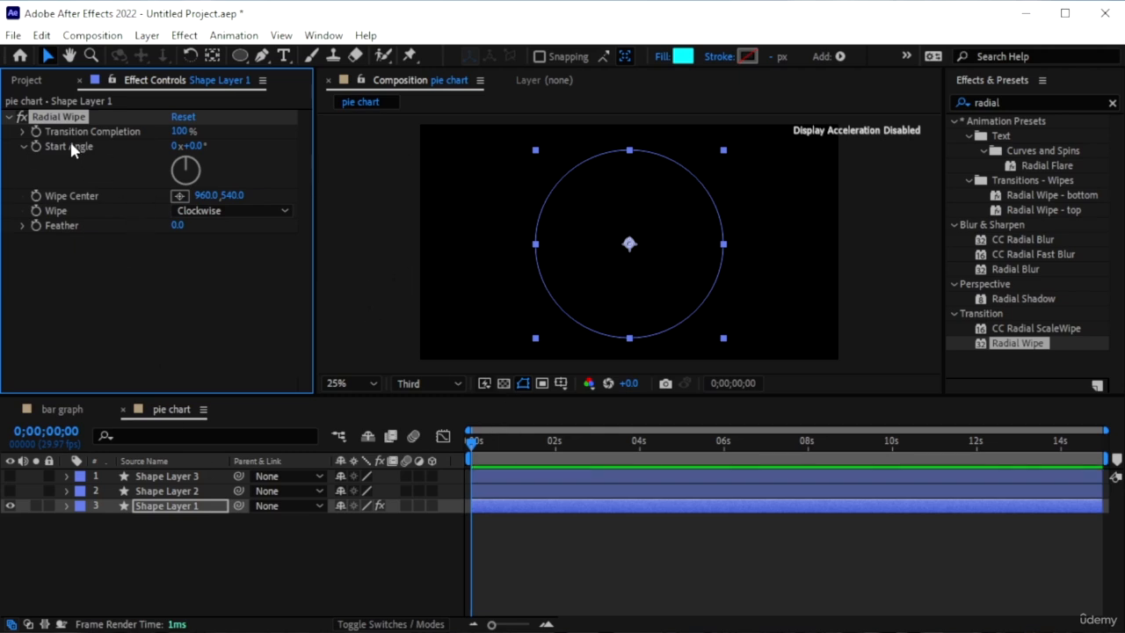
left_click(180, 492)
left_click(182, 506)
key("u")
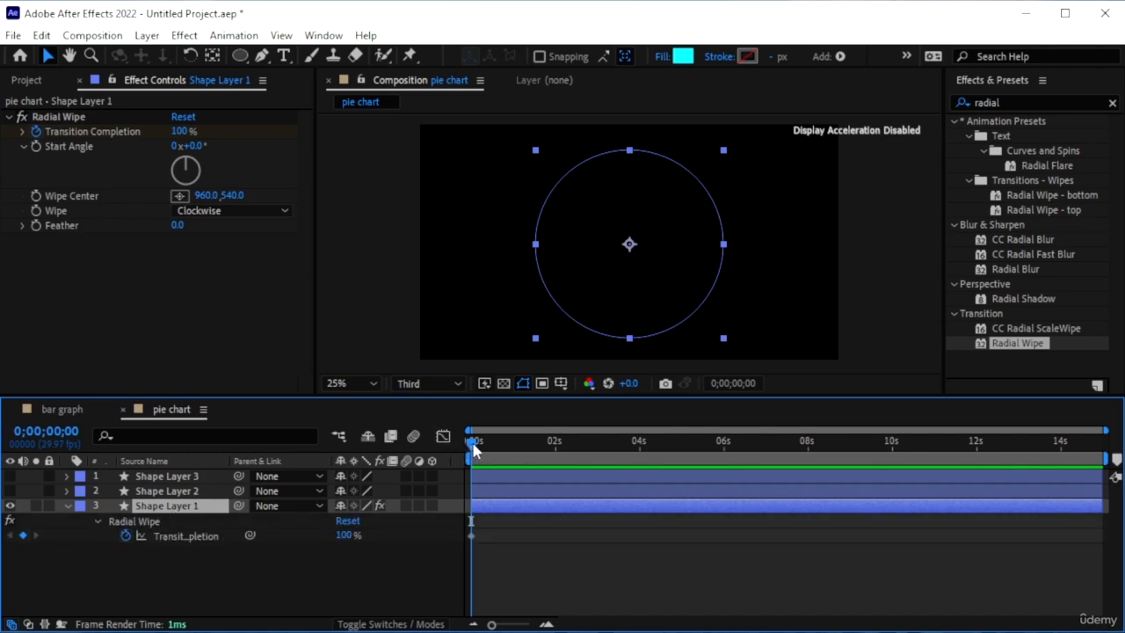
left_click_drag(473, 448, 639, 473)
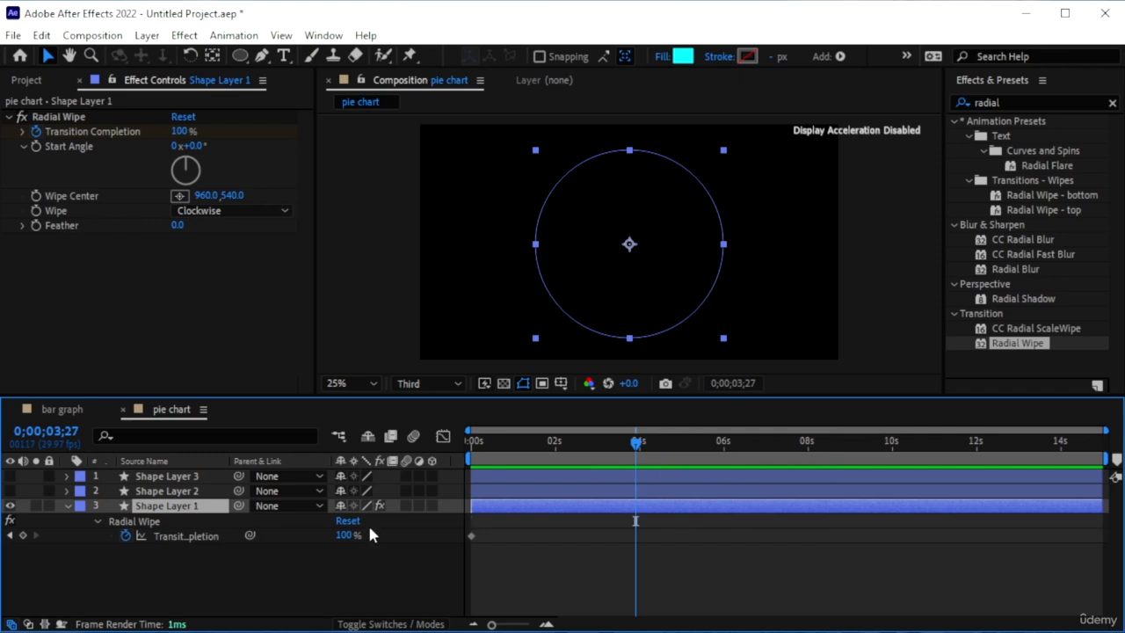
left_click_drag(352, 536, 273, 535)
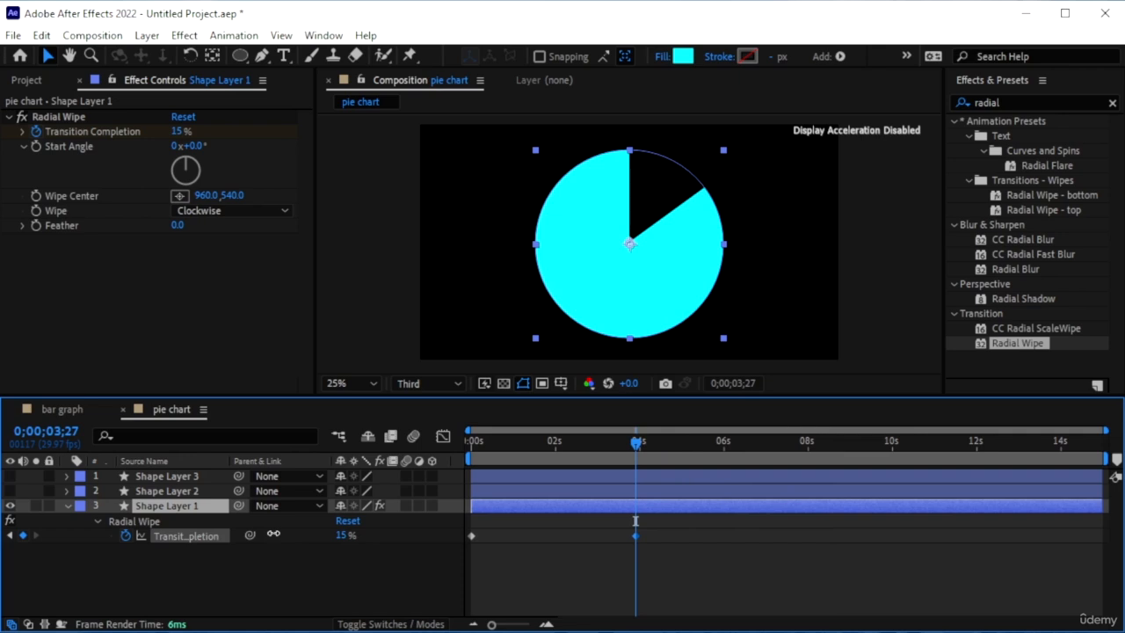
left_click_drag(273, 534, 220, 555)
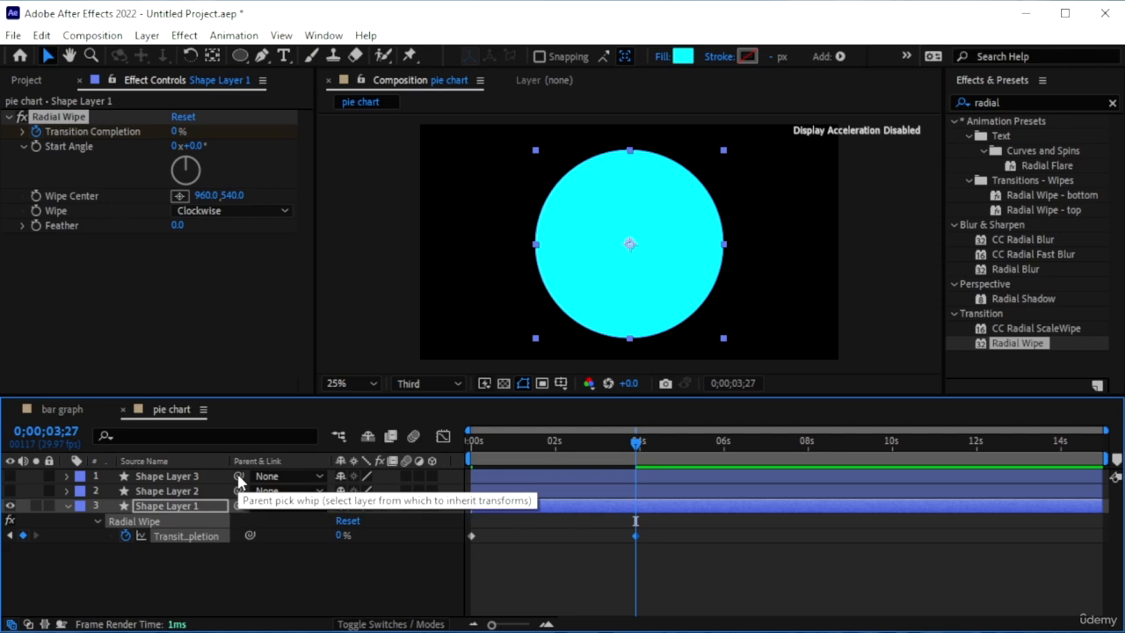
- Set the Radial Wipe direction to Counterclockwise and preview the animation from the start
left_click(197, 209)
left_click(222, 249)
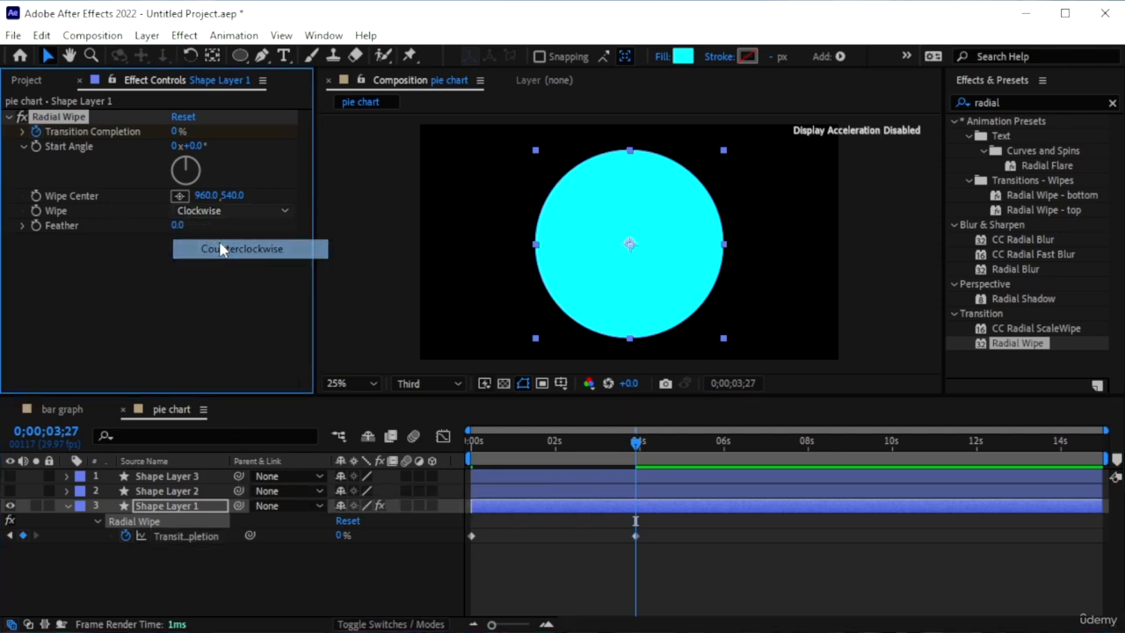
left_click_drag(533, 443, 246, 433)
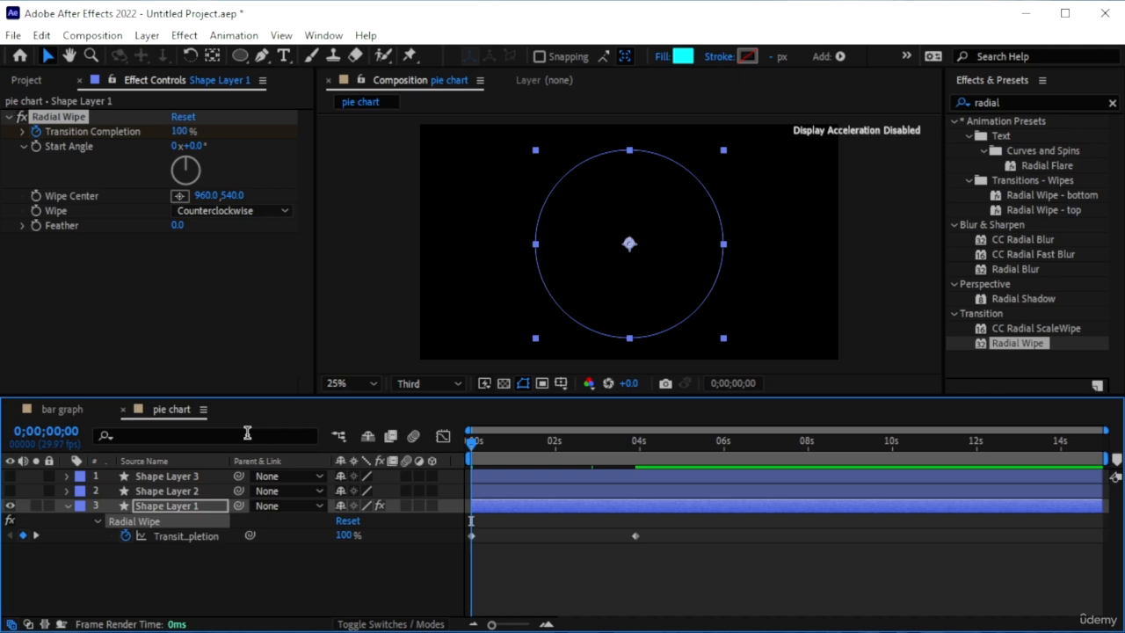
key("space")
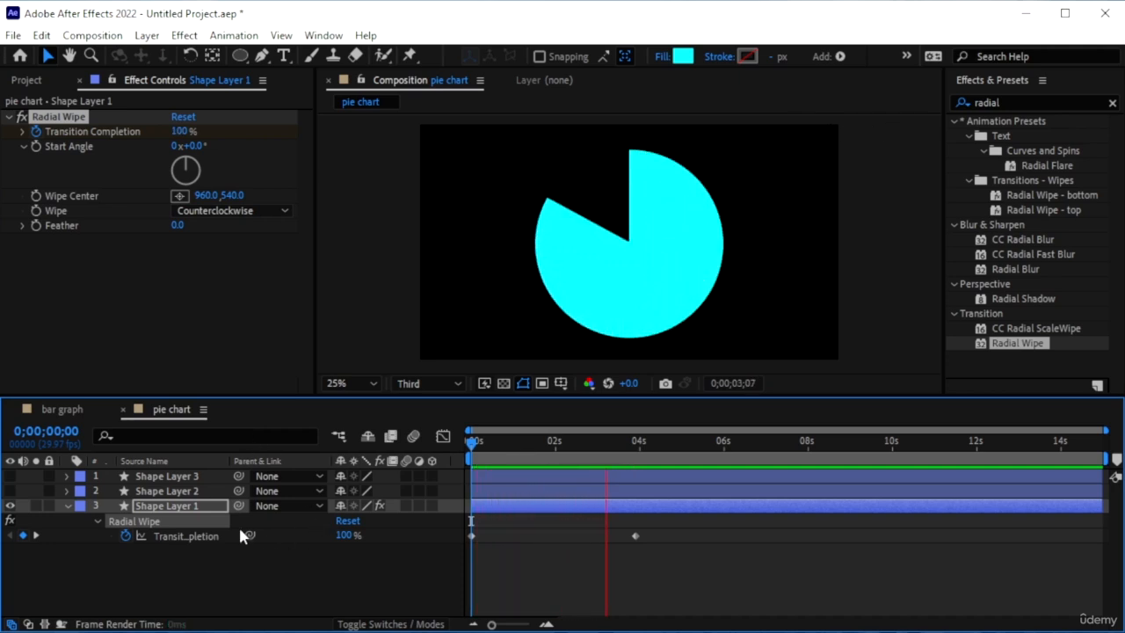
key("space")
- Delete the hidden Shape Layer 2 and Shape Layer 3, which lack the Radial Wipe effect
left_click(182, 490)
left_click(182, 475, "shift")
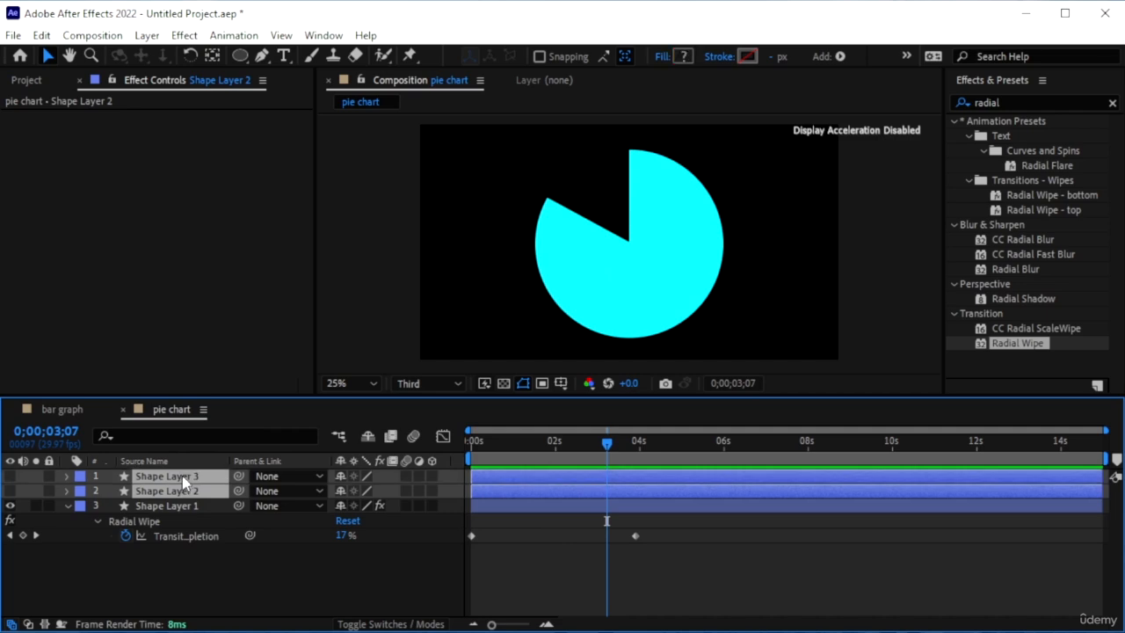
key("Delete")
- Duplicate the animated Shape Layer 1 twice, including its Radial Wipe keyframes
left_click(183, 478)
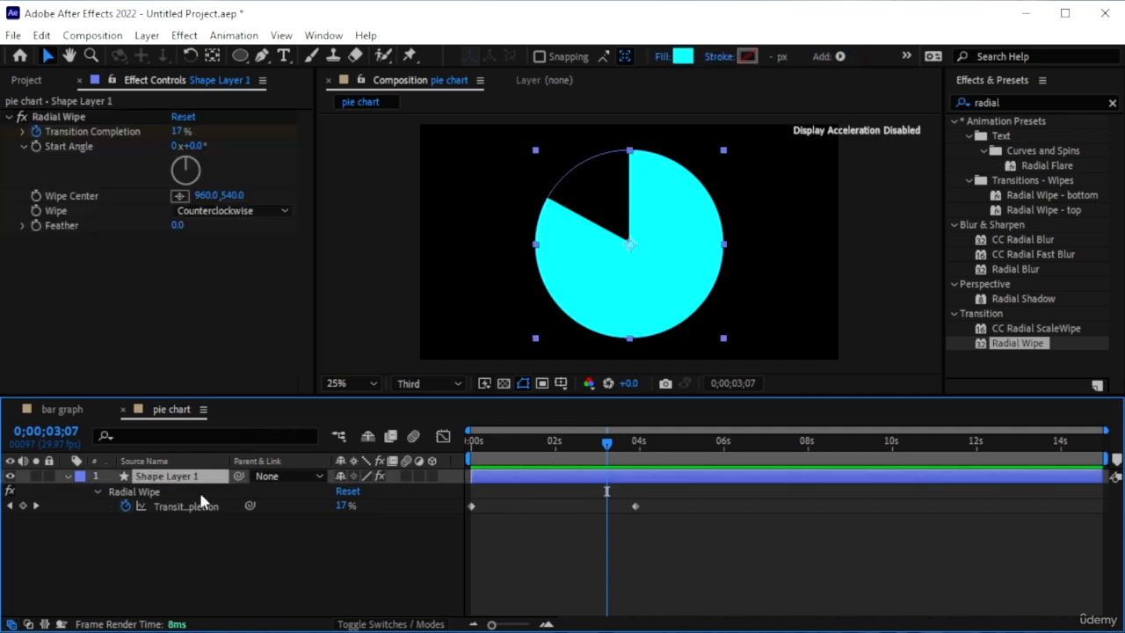
key("ctrl+d")
key("ctrl+d")
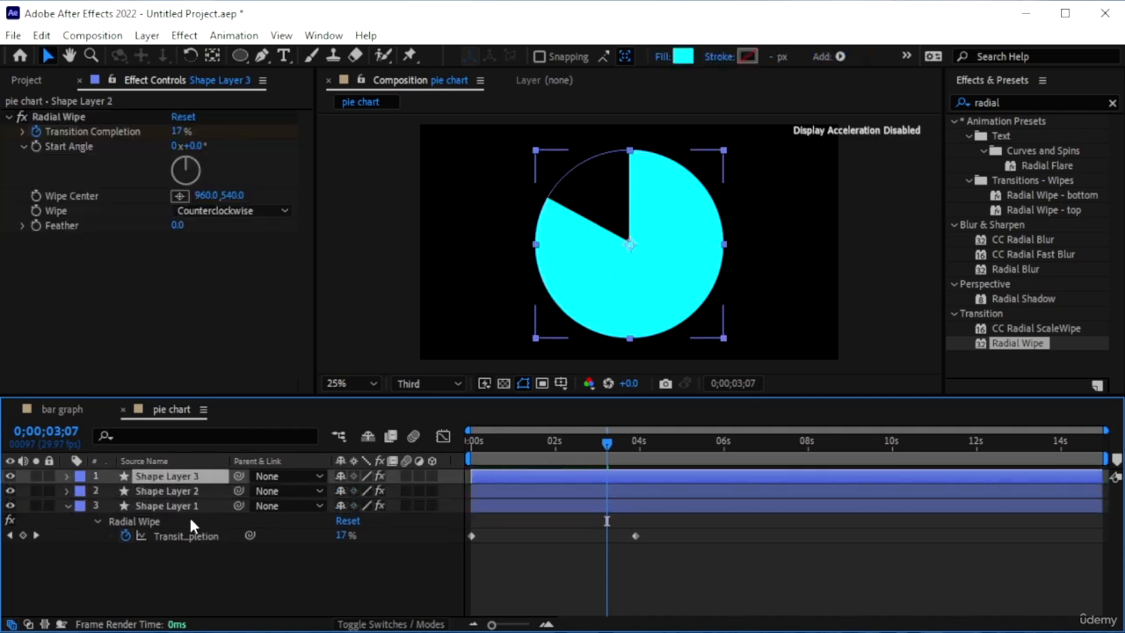
- Change the fill colour of the animated Shape Layer 2 to red, FF0000
left_click(168, 492)
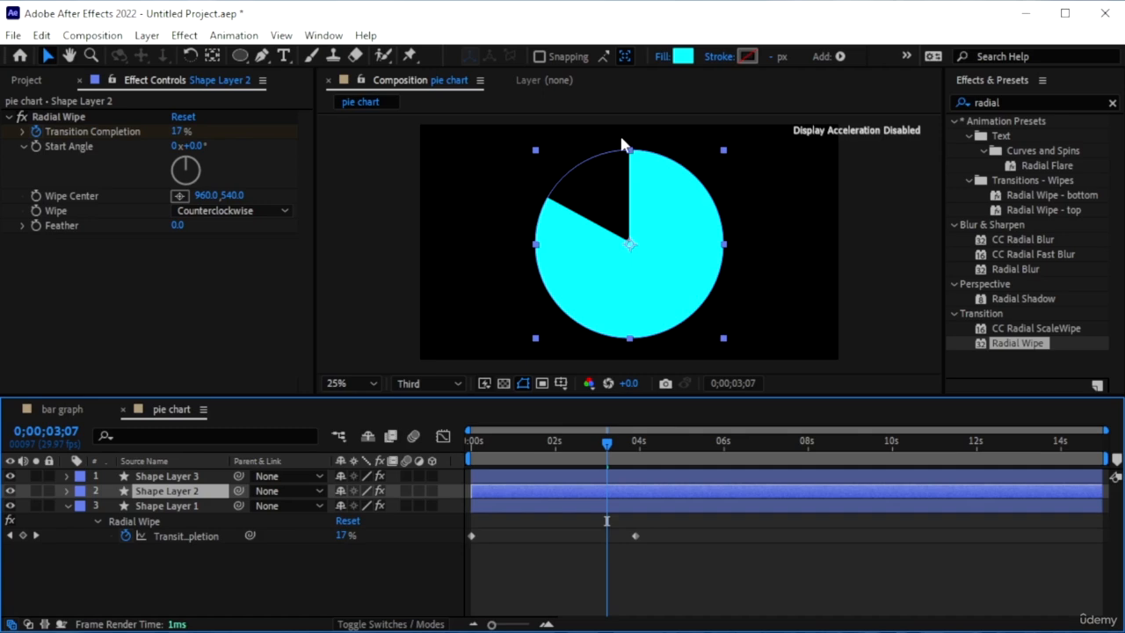
left_click(683, 57)
left_click_drag(933, 322, 931, 286)
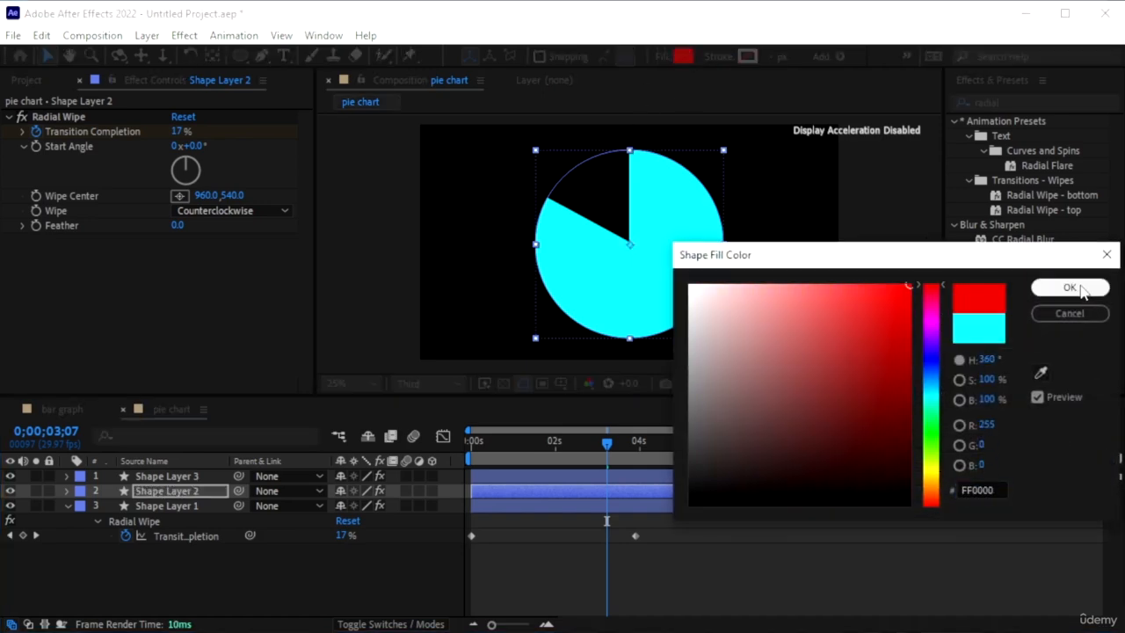
left_click(1069, 287)
- Change the fill colour of Shape Layer 3 to green, 18FF00
left_click(167, 477)
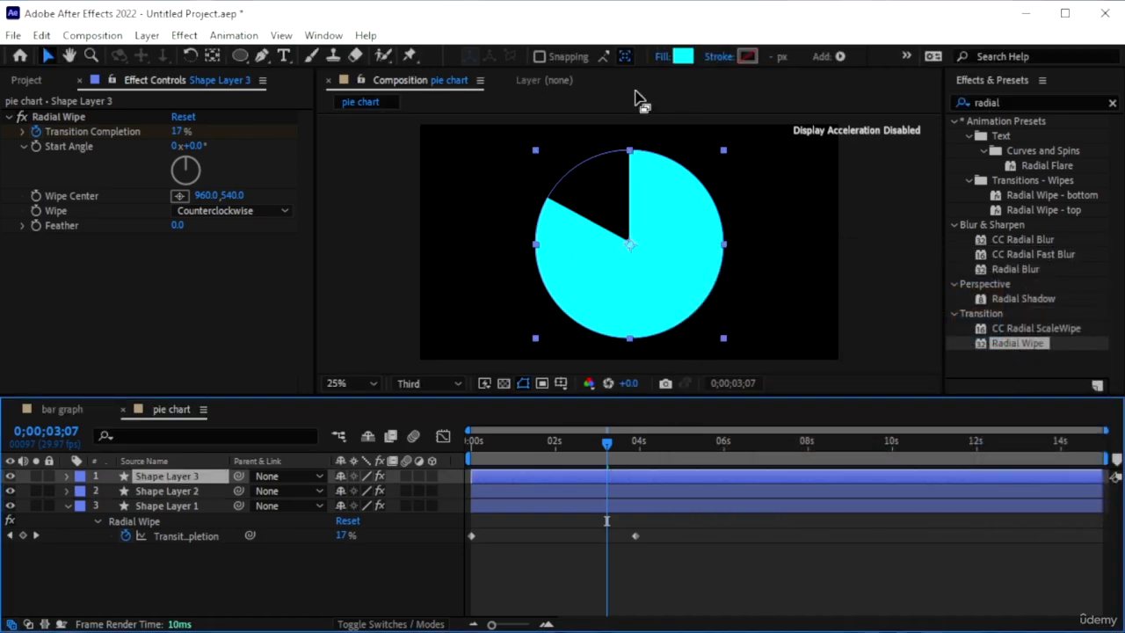
left_click(682, 57)
left_click(930, 435)
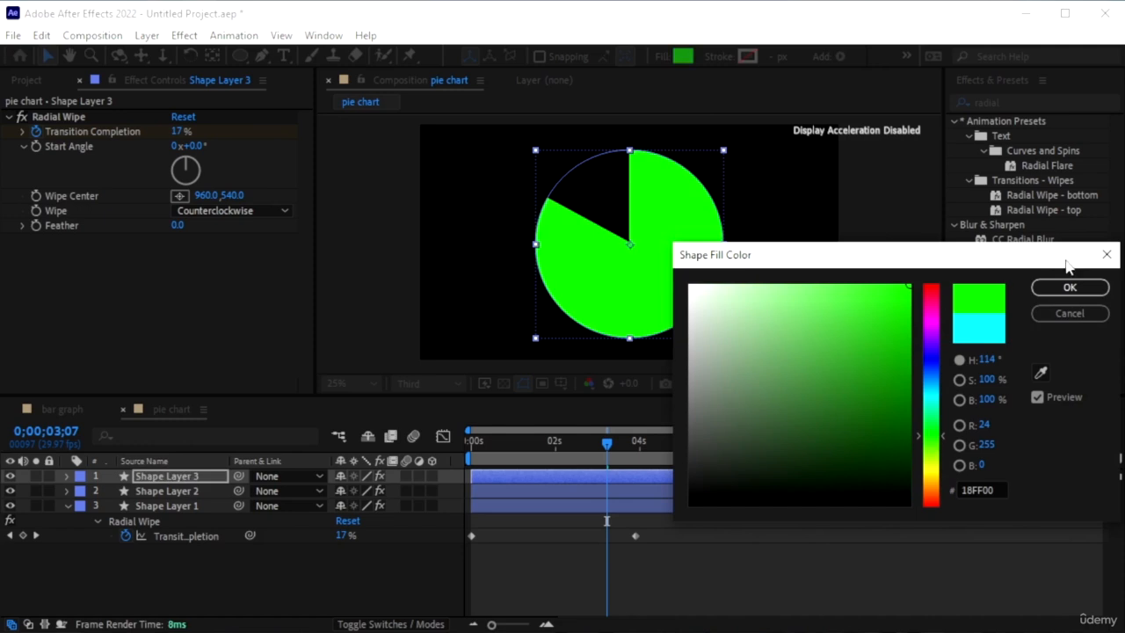
left_click(1065, 292)
- Stagger the layers so Shape Layer 2 starts at about 0.6 s and Shape Layer 3 at about 1.5 s, and preview from the start
left_click(188, 489)
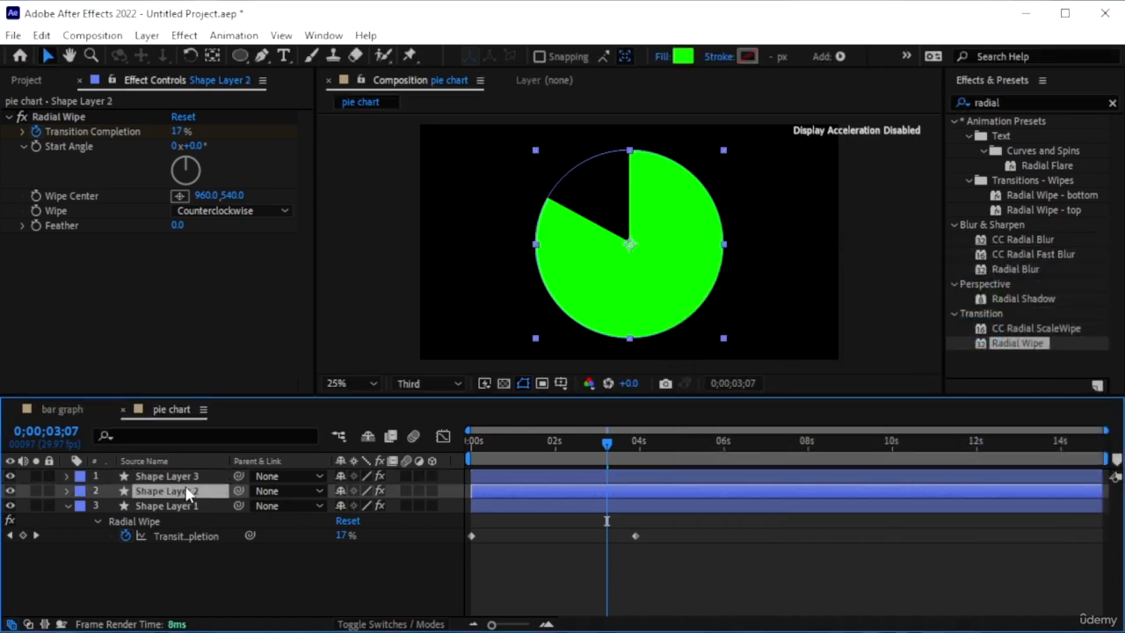
key("u")
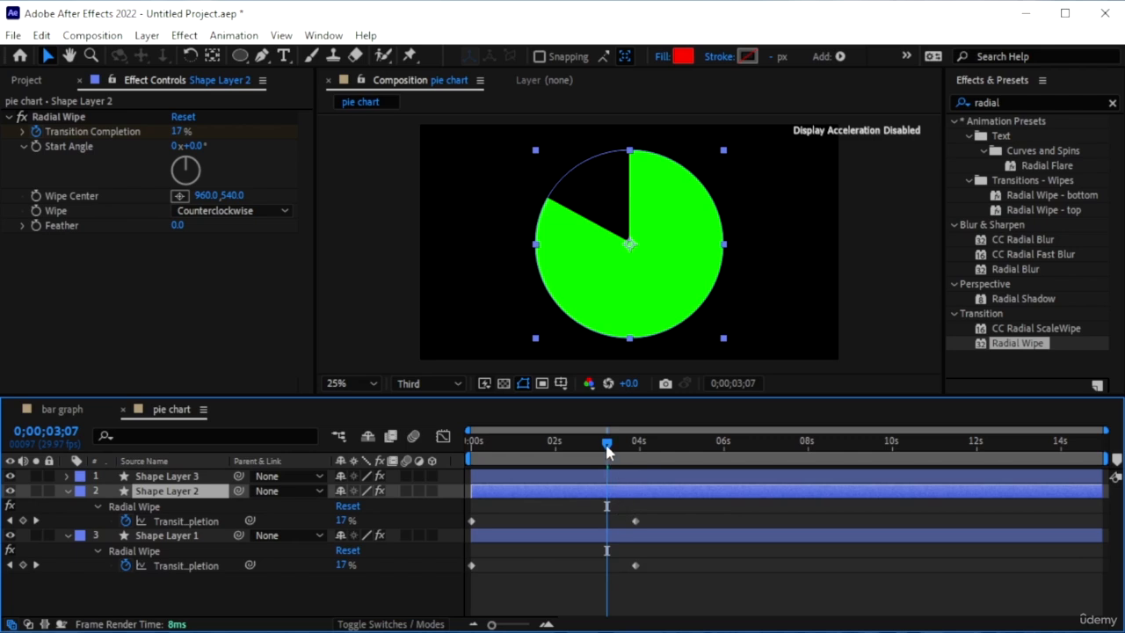
left_click_drag(605, 443, 614, 442)
key("k")
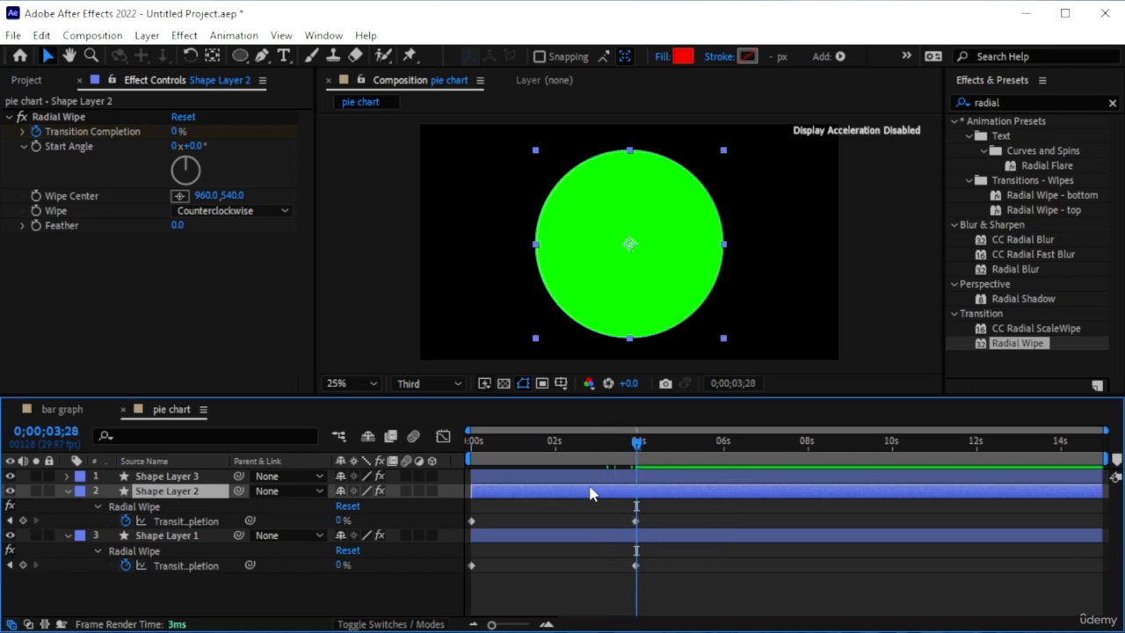
left_click_drag(588, 492, 615, 492)
left_click(543, 478)
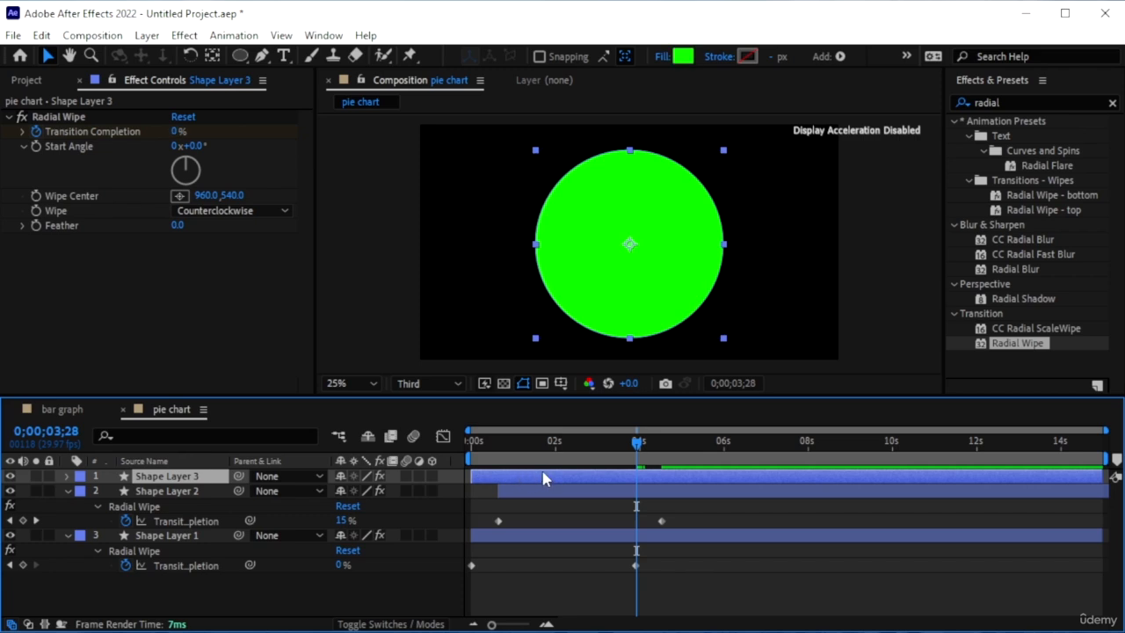
left_click_drag(542, 478, 580, 477)
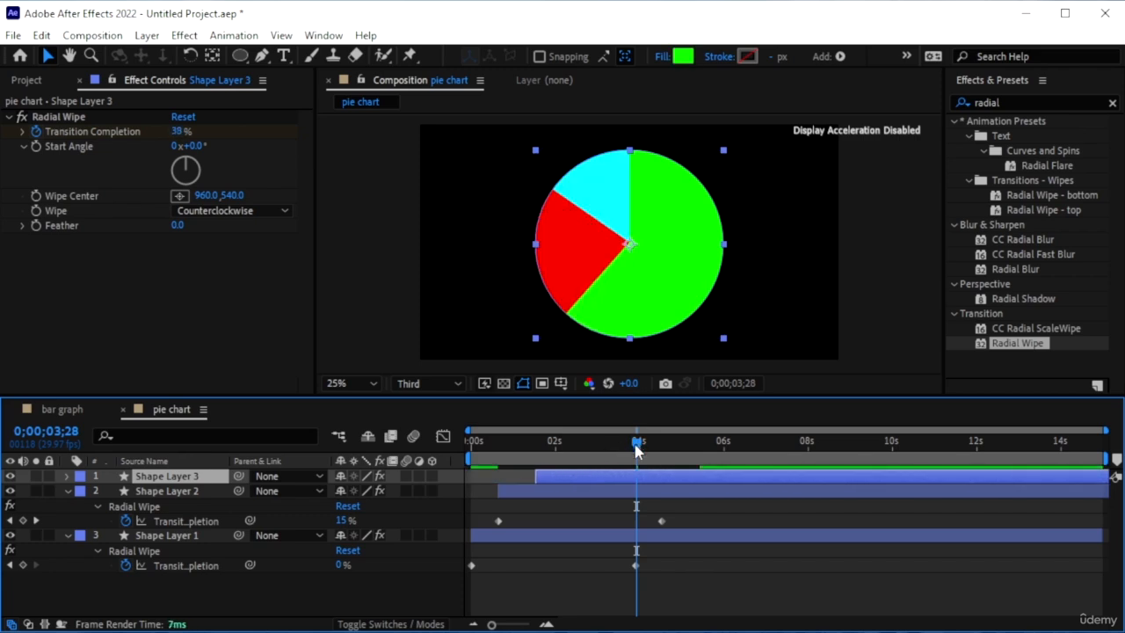
left_click_drag(639, 450, 416, 466)
key("space")
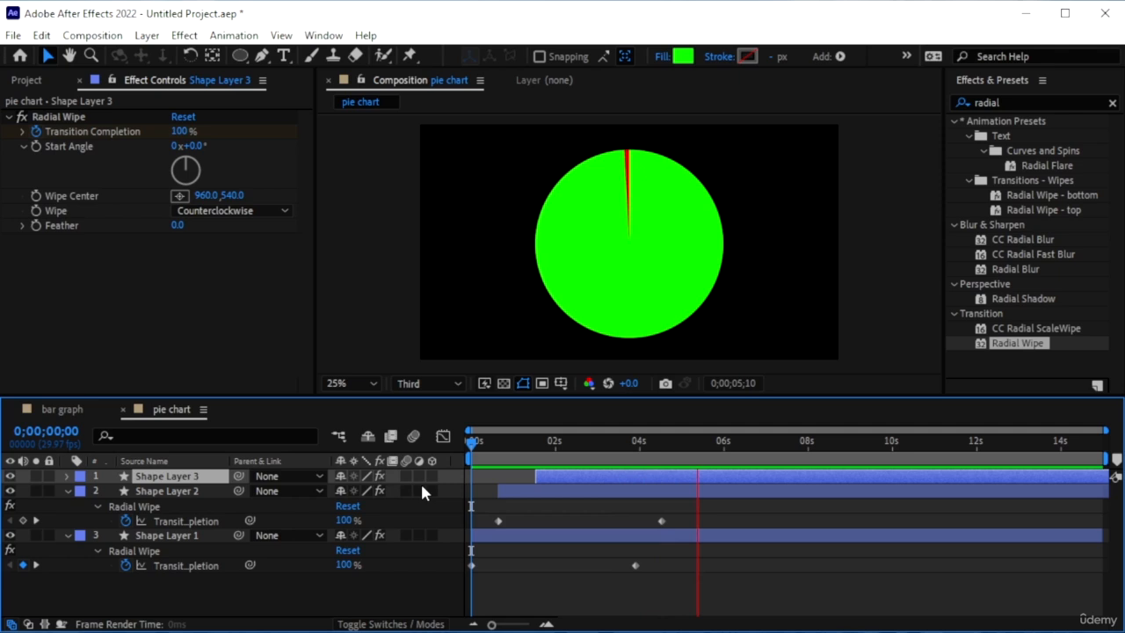
key("space")
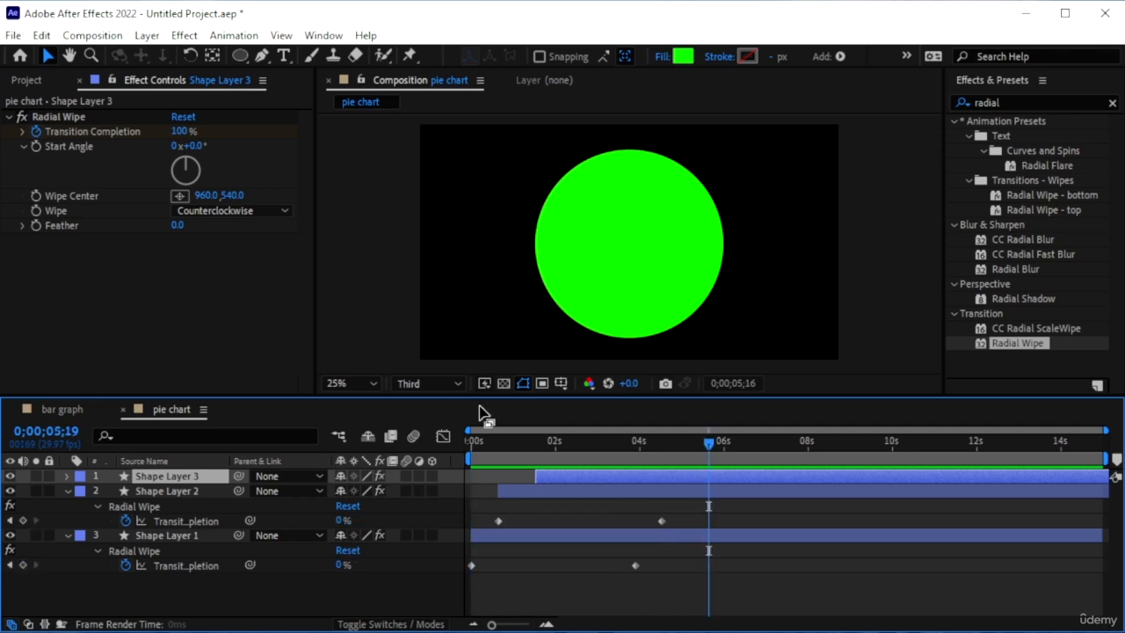
- Replace Shape Layer 2's final Radial Wipe keyframe with a Transition Completion of 57% at about 4.5 seconds
left_click(661, 522)
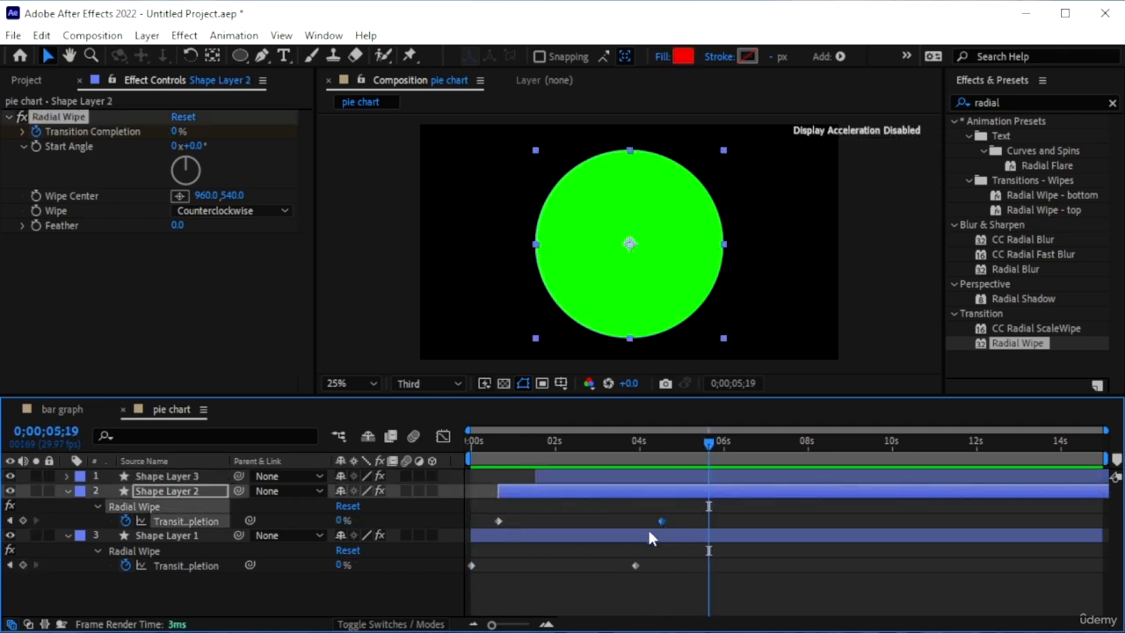
key("Delete")
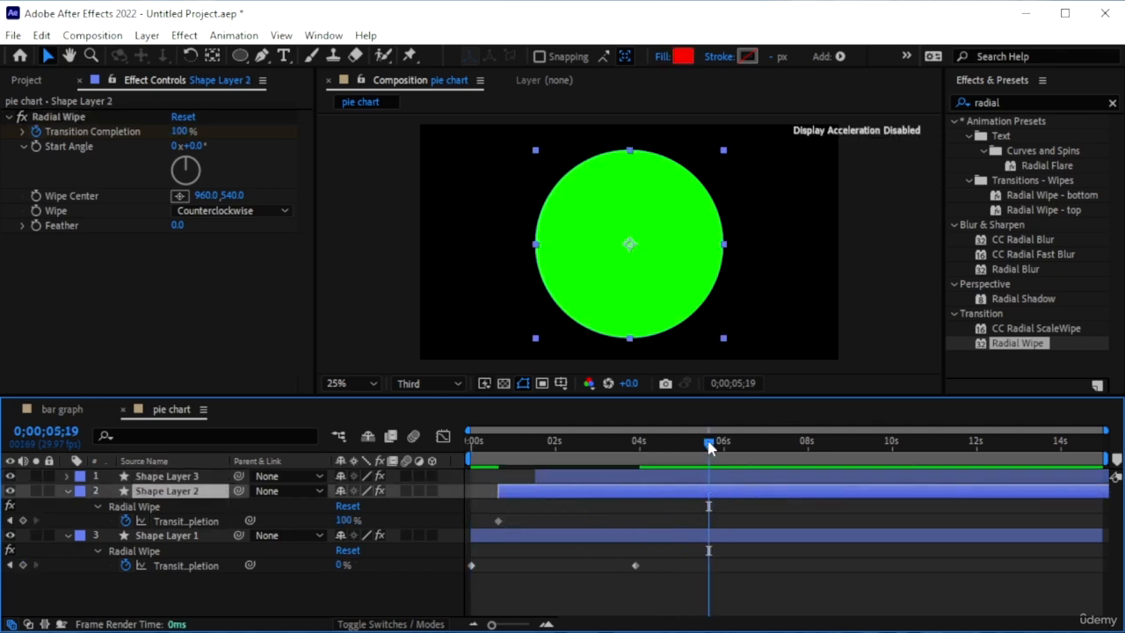
mouse_move(655, 453)
left_mouse_down()
mouse_move(625, 459)
mouse_move(668, 465)
left_mouse_up()
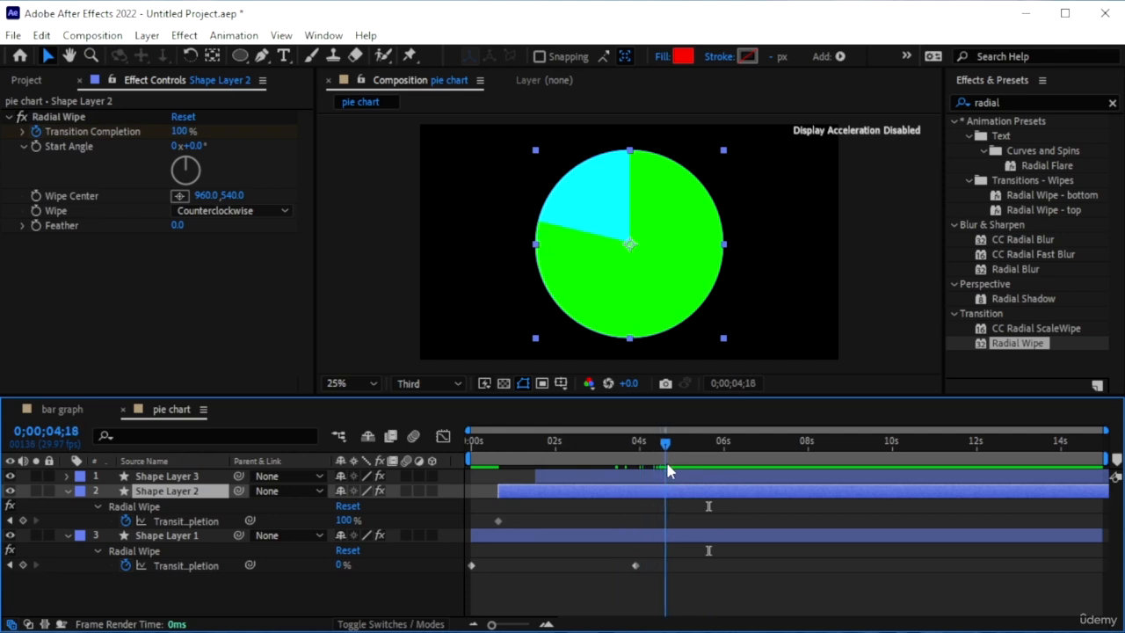
left_click_drag(347, 523, 310, 518)
left_click_drag(663, 446, 586, 444)
- Replace Shape Layer 3's final Radial Wipe keyframe with a Transition Completion of 88% at 0;00;04;29, and preview from the start
left_click(620, 472)
key("u")
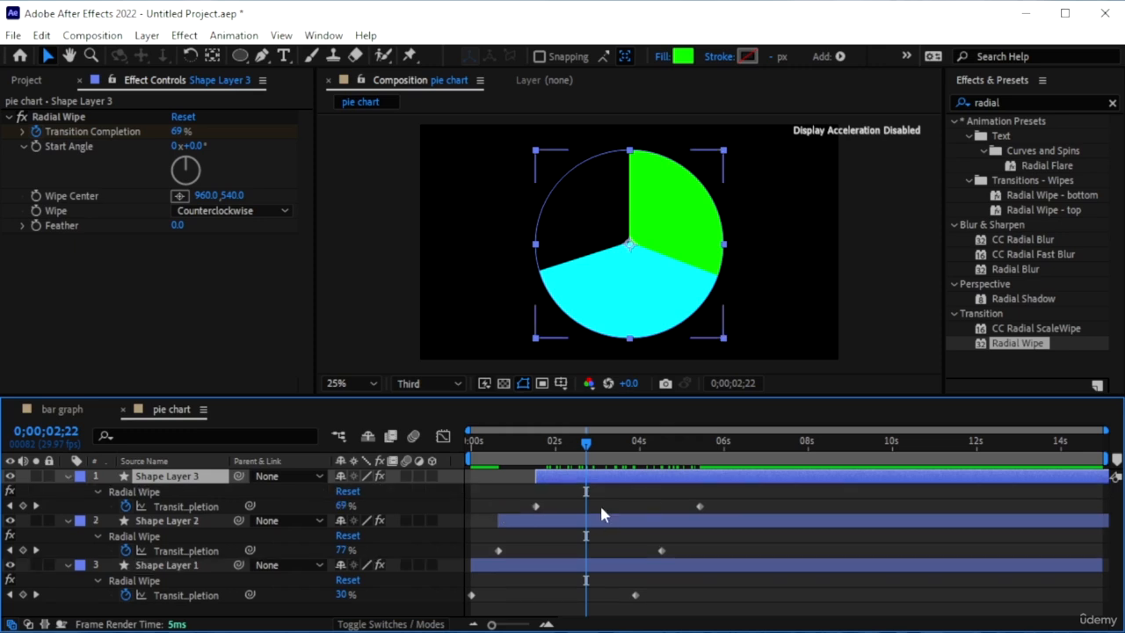
left_click(699, 506)
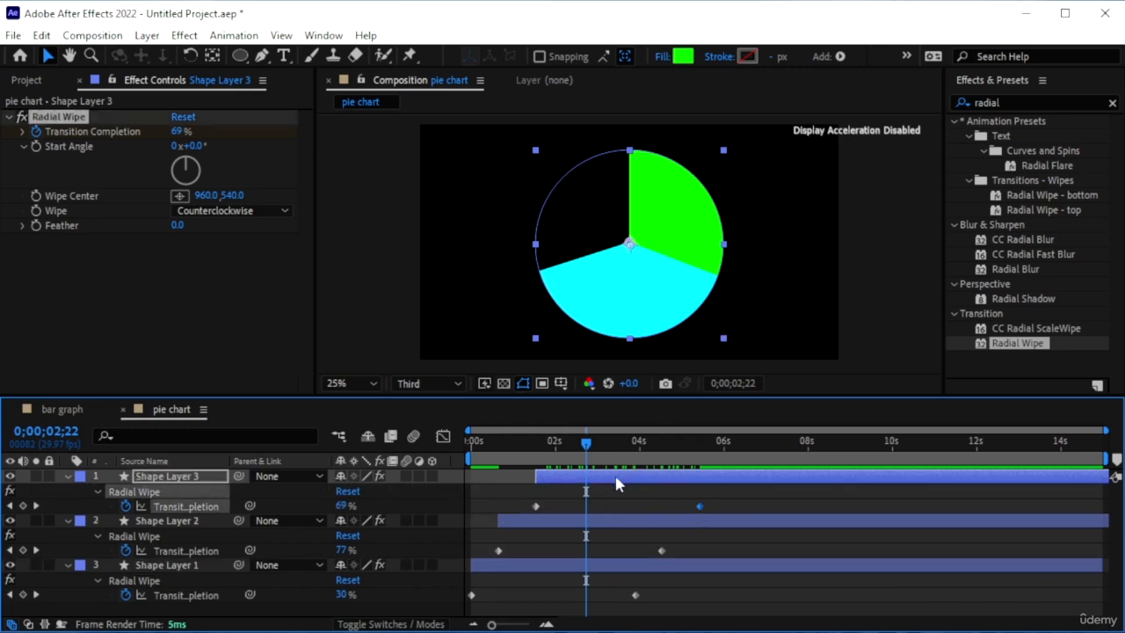
key("Delete")
left_click_drag(586, 457, 684, 475)
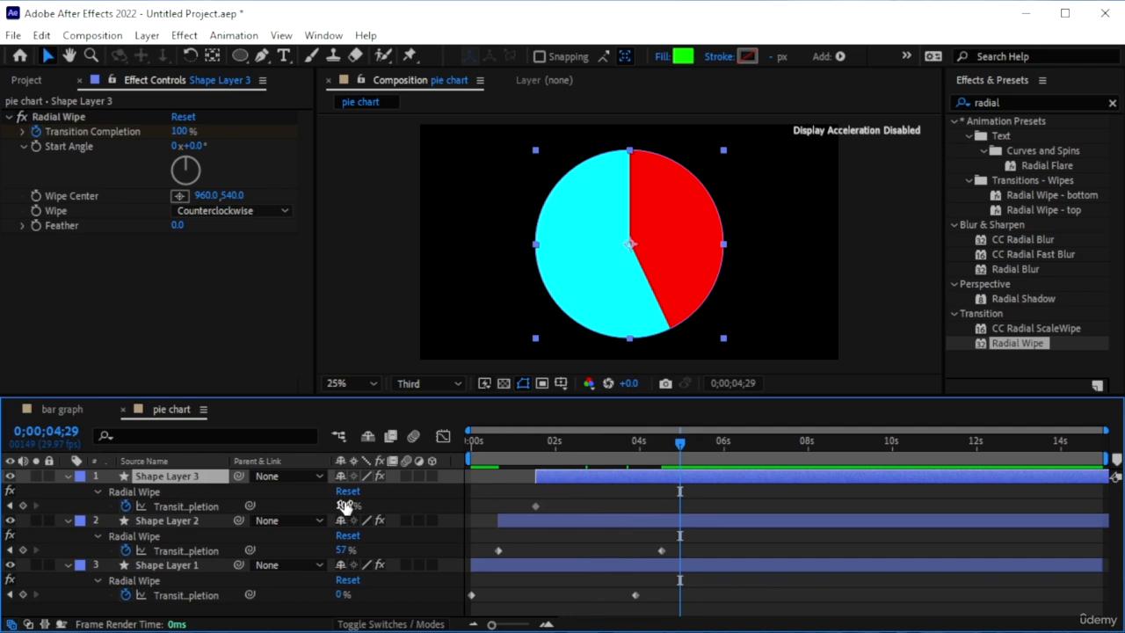
left_click_drag(345, 507, 370, 525)
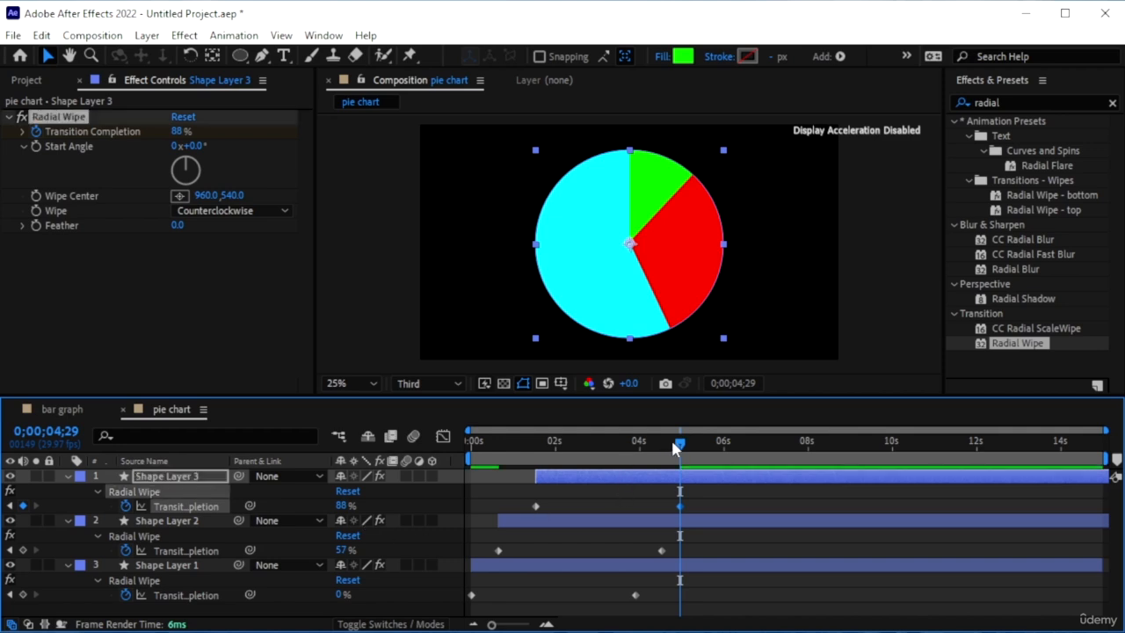
left_click_drag(657, 450, 372, 460)
key("space")
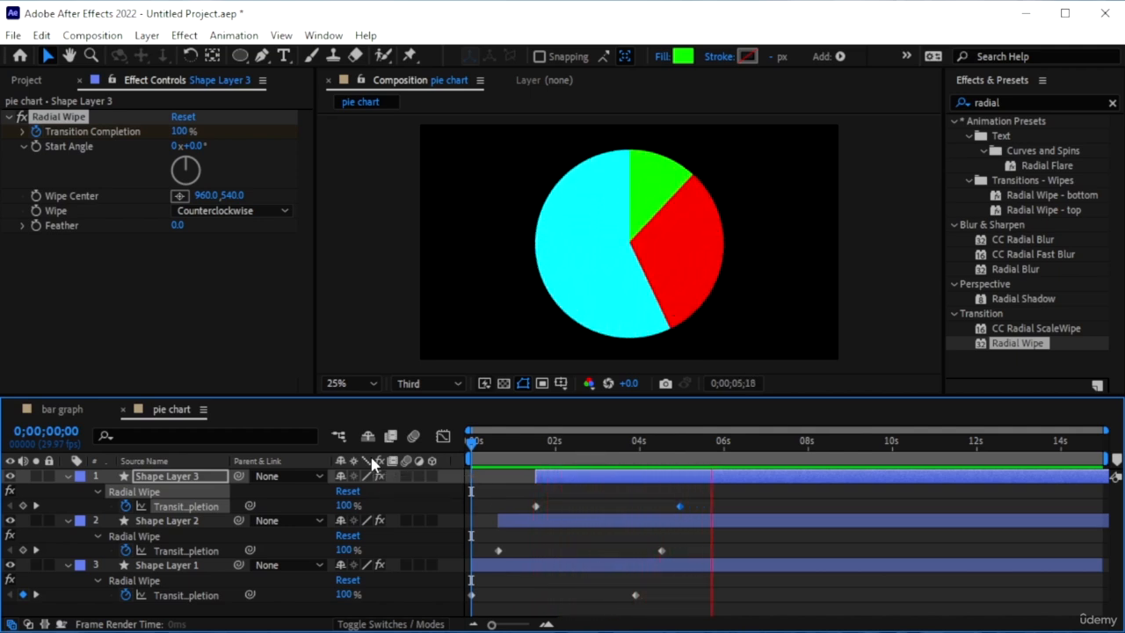
key("space")
- Move the final Radial Wipe keyframes of Shape Layer 3 to about 2.9 s and Shape Layer 2 to about 2.4 s, and preview the timing
mouse_move(694, 500)
left_mouse_down()
mouse_move(594, 486)
mouse_move(615, 505)
mouse_move(596, 506)
left_mouse_up()
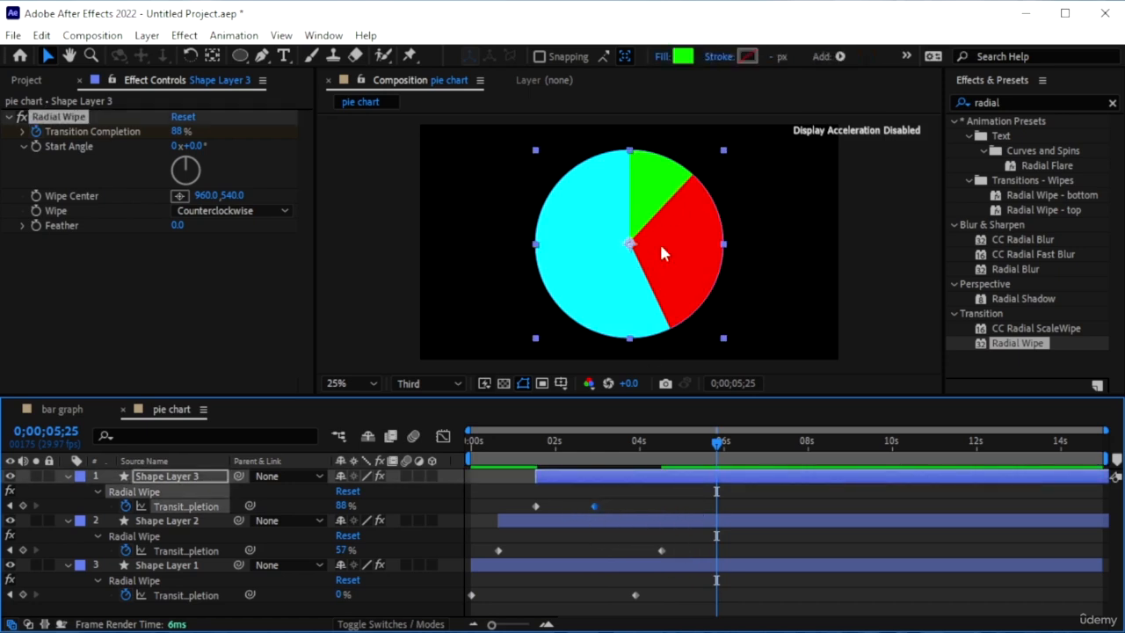
left_click(661, 551)
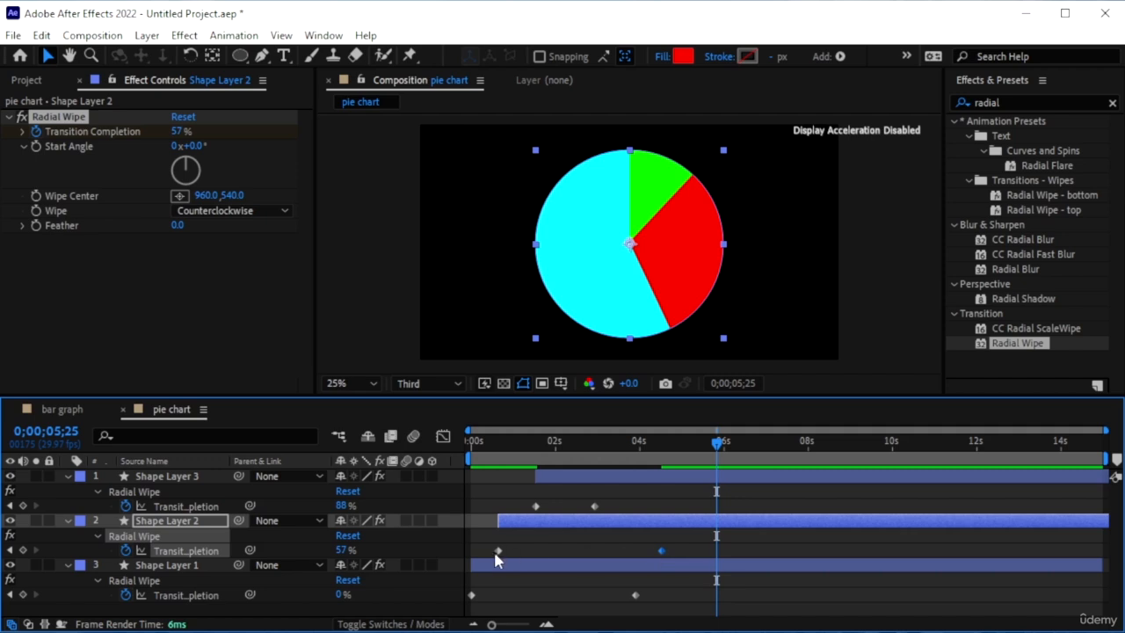
left_click_drag(576, 555, 565, 555)
left_click_drag(719, 442, 463, 463)
key("space")
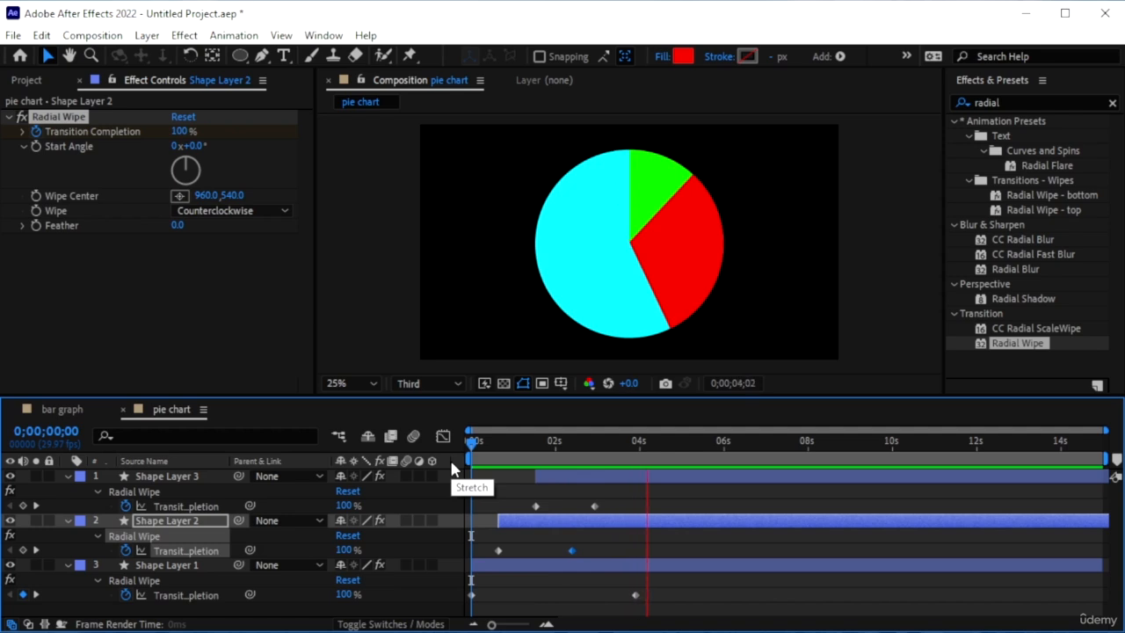
left_click(653, 440)
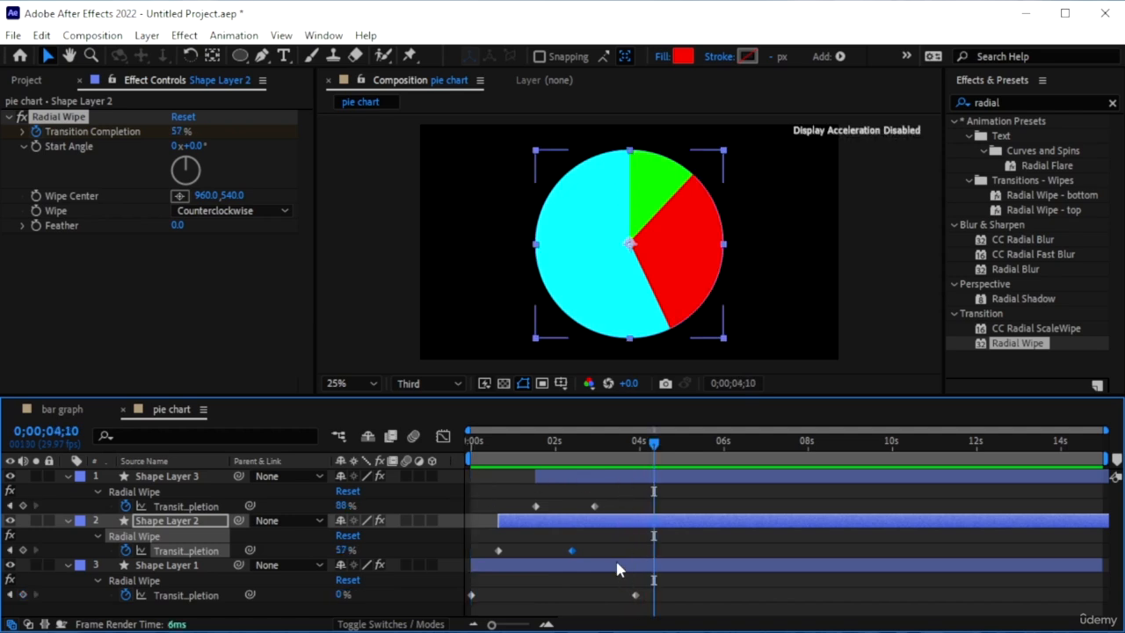
- Duplicate the cyan Shape Layer 1 and delete the duplicate's final Transition Completion keyframe at 0;00;03;27
left_click(580, 565)
key("ctrl+d")
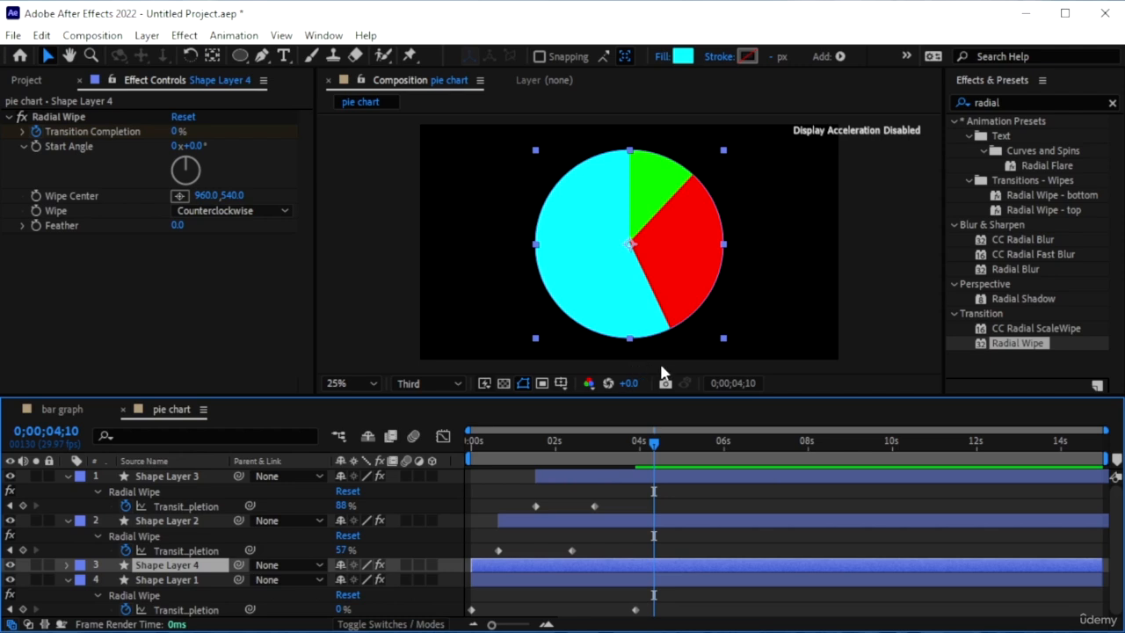
key("u")
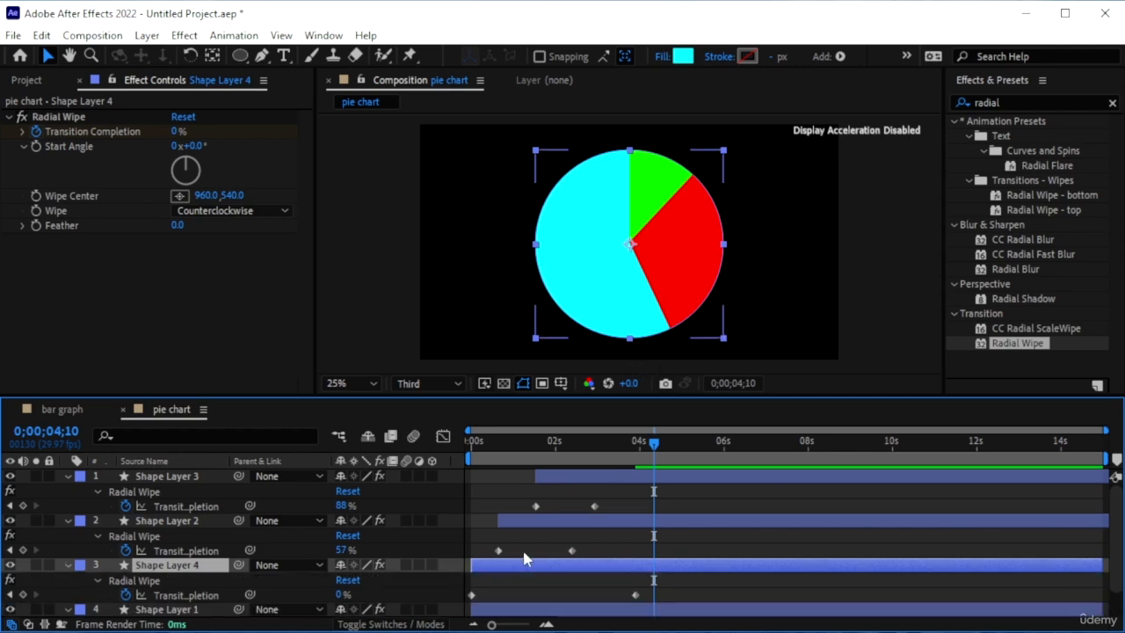
left_click(634, 594)
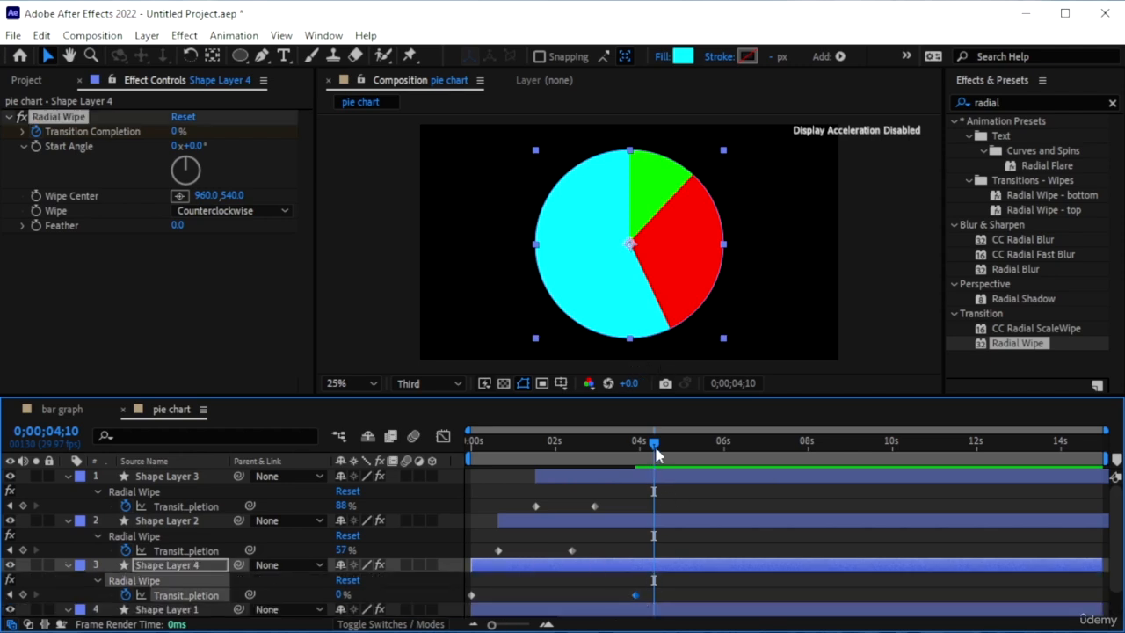
left_click_drag(653, 444, 635, 448)
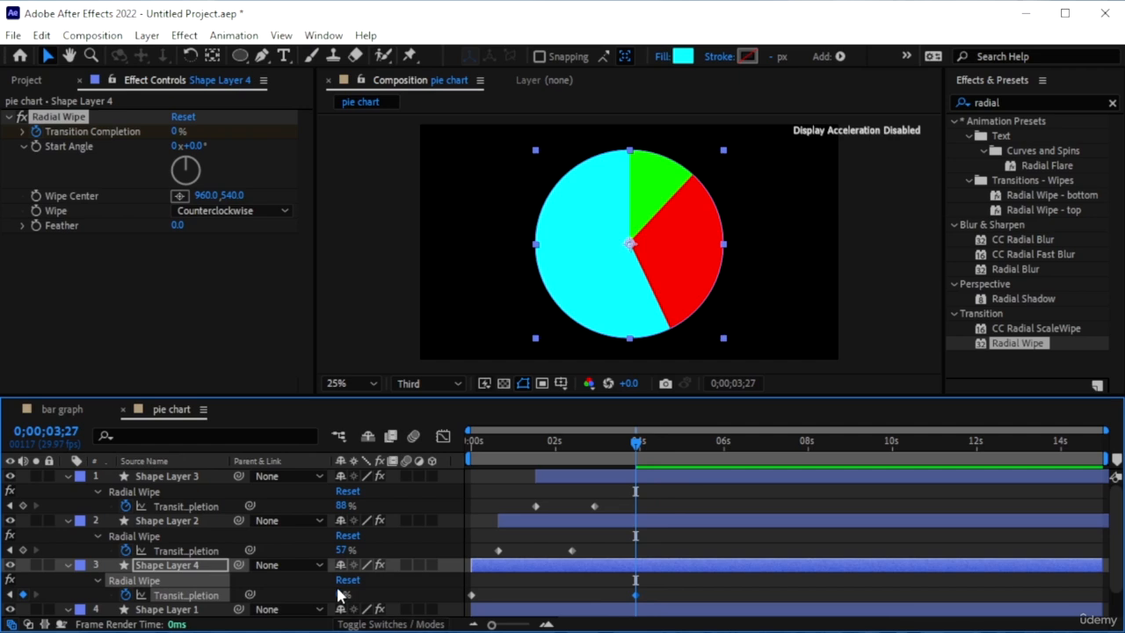
key("Delete")
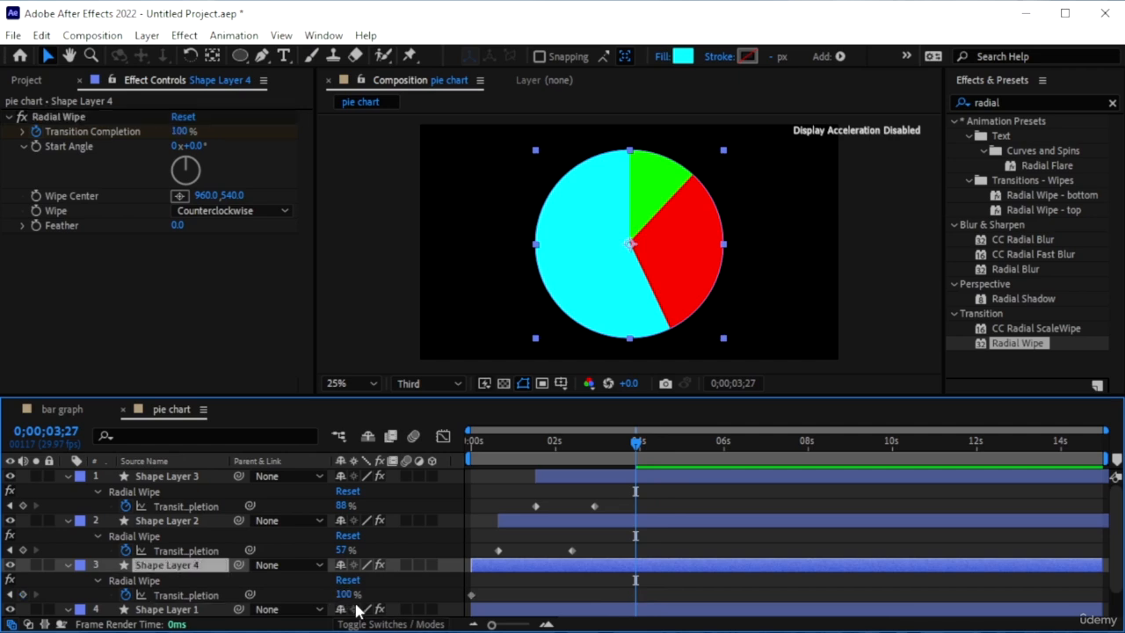
- Change Shape Layer 4's fill to blue, keyframe its Transition Completion at 23% at 0;00;03;27, and return to the start
left_click(685, 57)
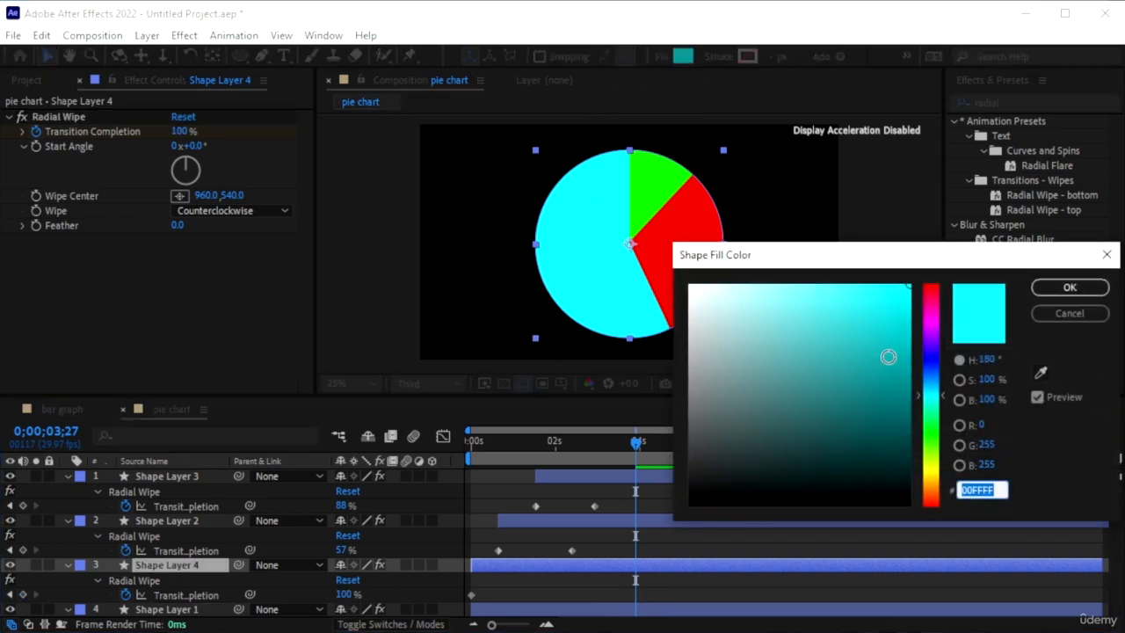
left_click(1069, 288)
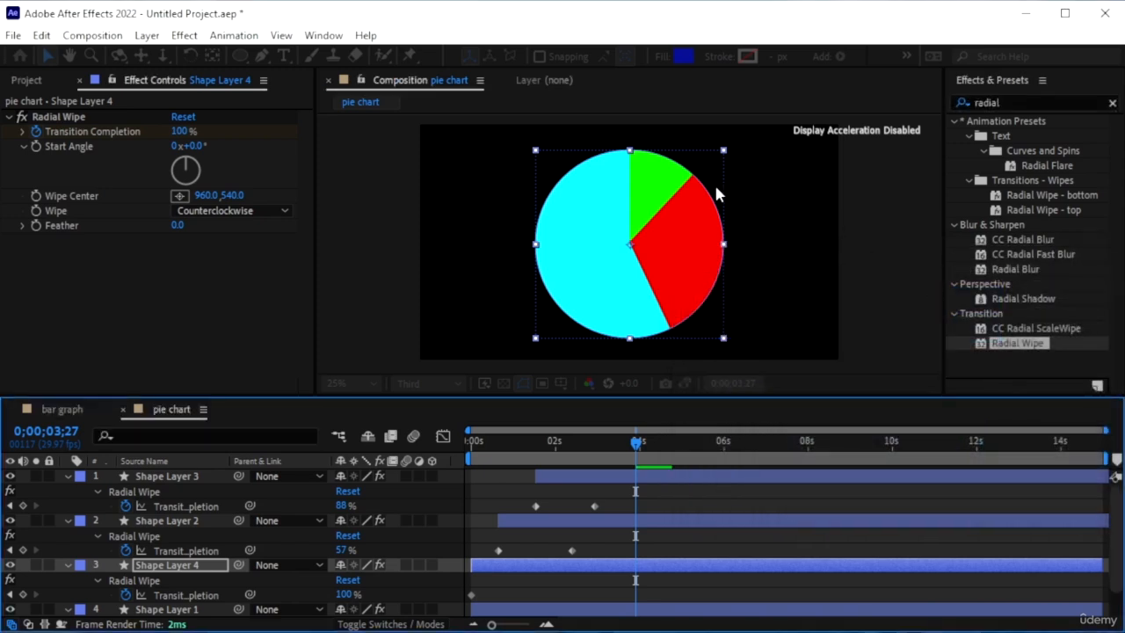
left_click_drag(347, 594, 302, 593)
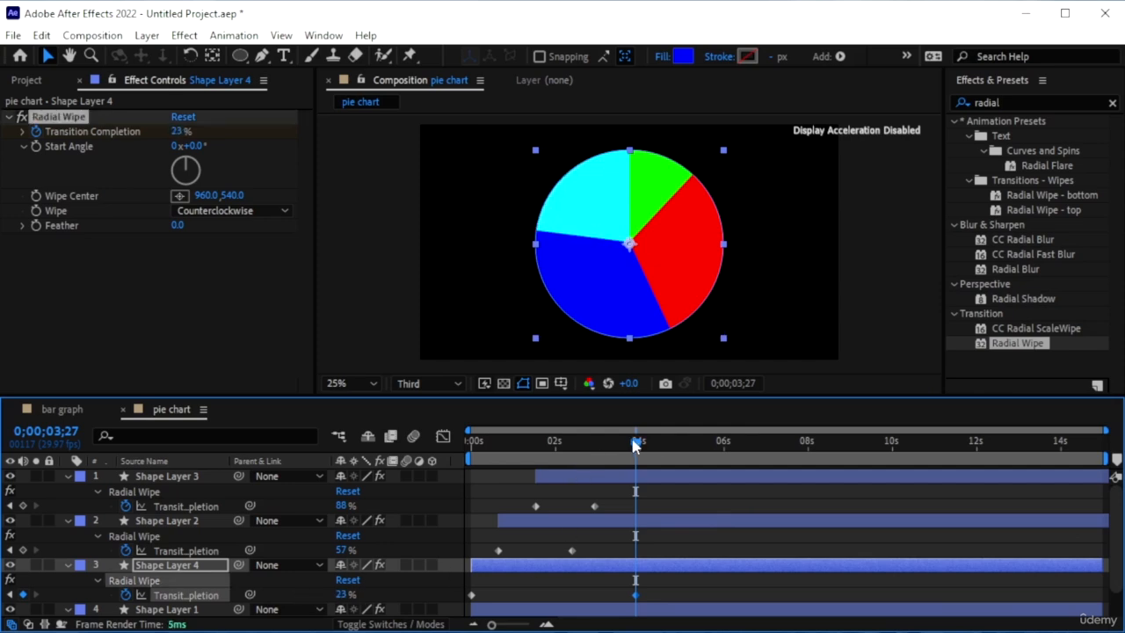
left_click_drag(635, 444, 392, 468)
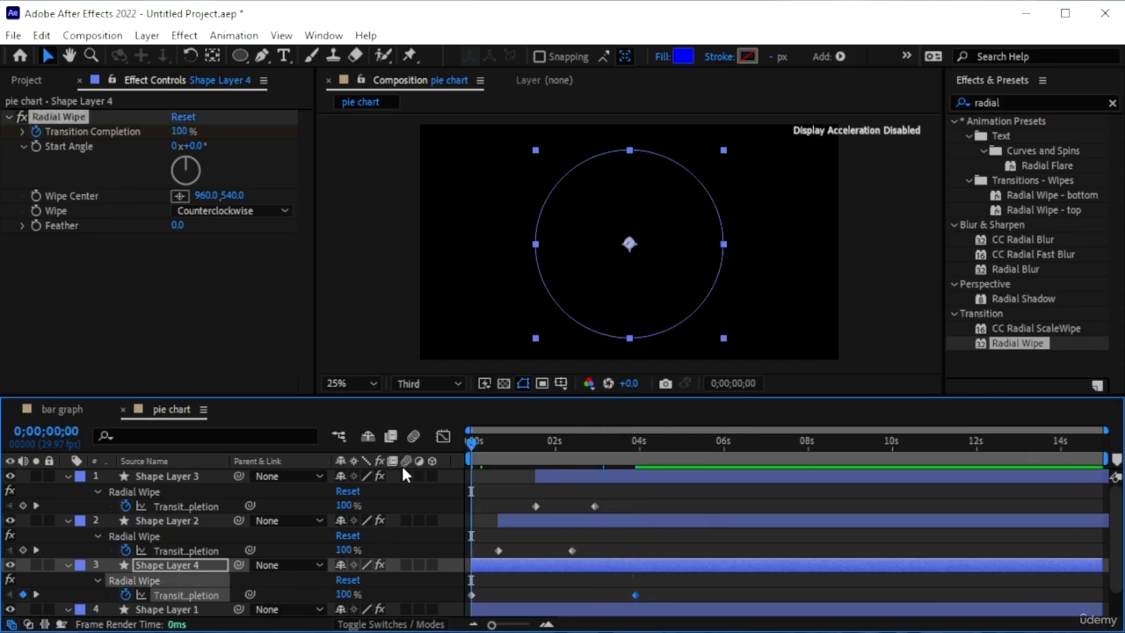
- Preview the pie chart animation, then apply Easy Ease to the Radial Wipe Transition Completion keyframes of all four shape layers
key("space")
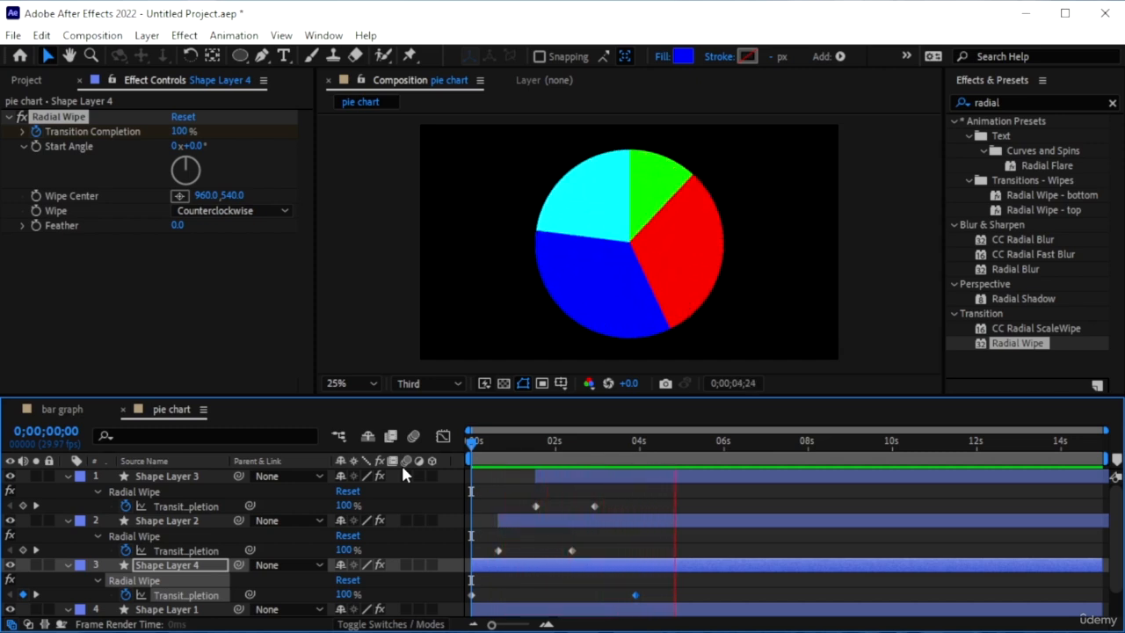
key("space")
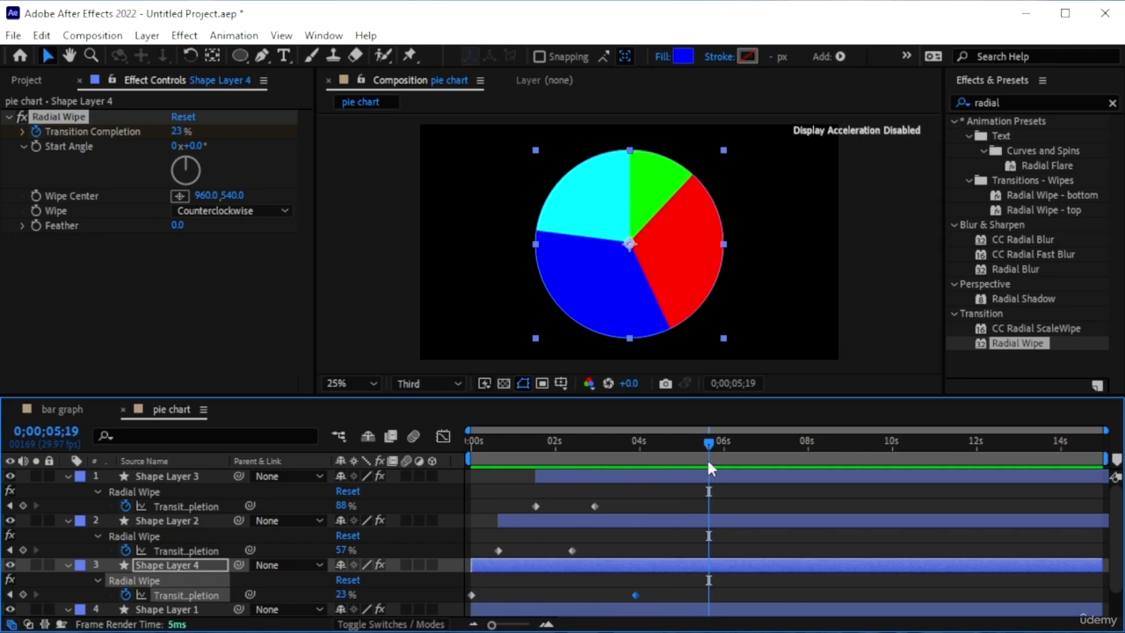
left_click_drag(711, 441, 444, 464)
scroll(679, 599, "down", 1)
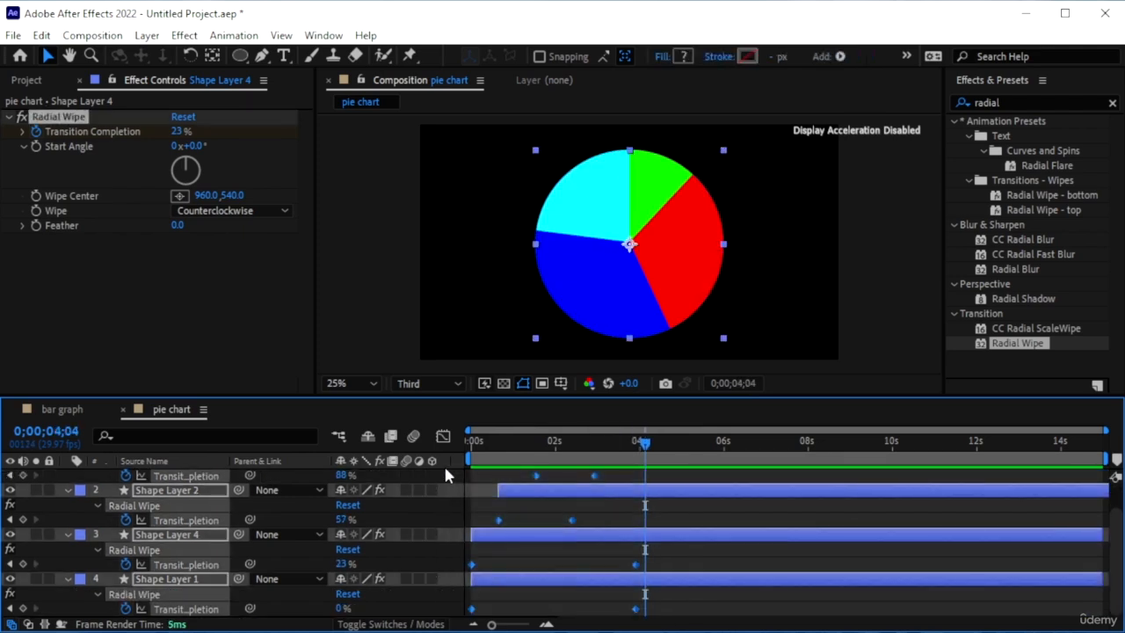
key("F9")
left_click_drag(646, 448, 438, 484)
left_click(554, 615)
scroll(569, 550, "up", 2)
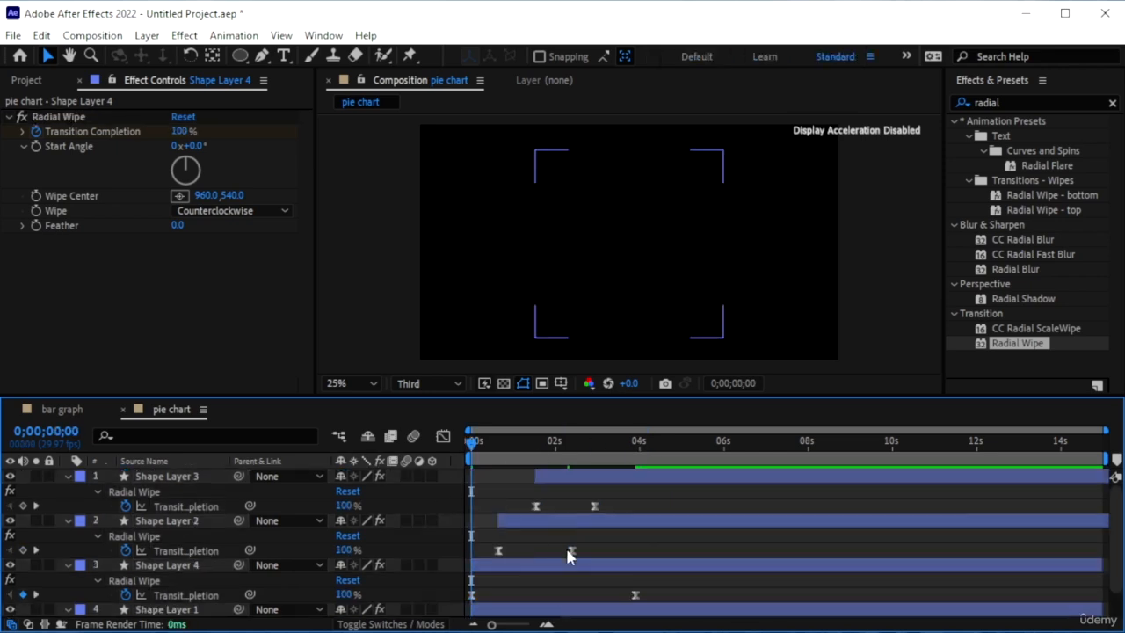
- Stagger the pie slices by shifting Shape Layers 4, 2 and 3 to start at about 0.7, 1.1 and 1.7 seconds, and preview
mouse_move(472, 442)
left_mouse_down()
mouse_move(589, 457)
mouse_move(590, 468)
left_mouse_up()
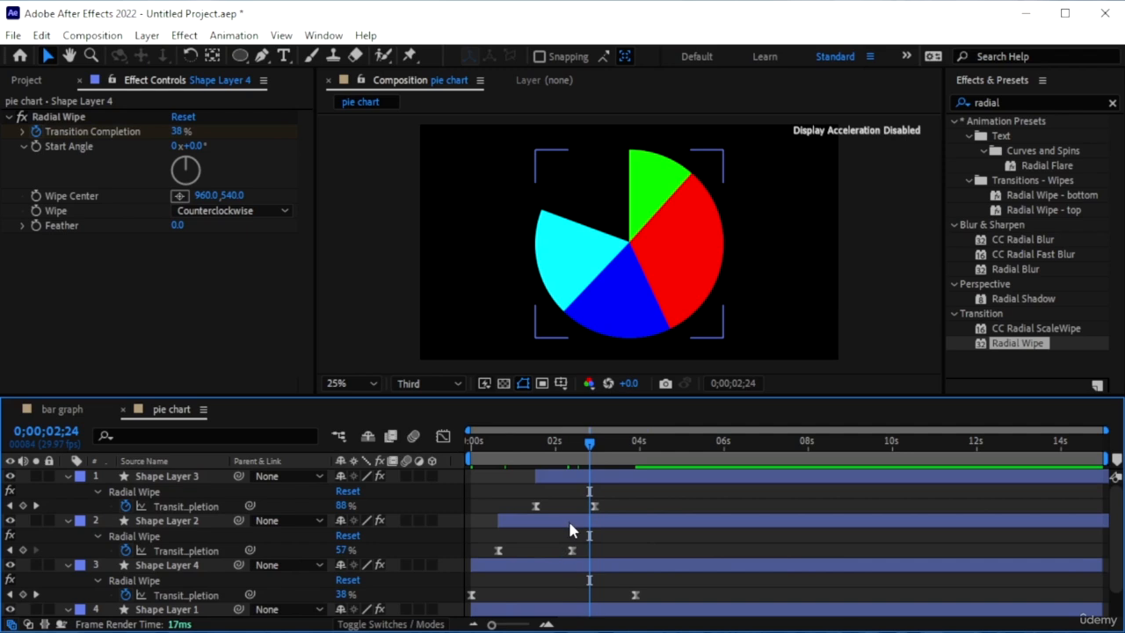
left_click(495, 566)
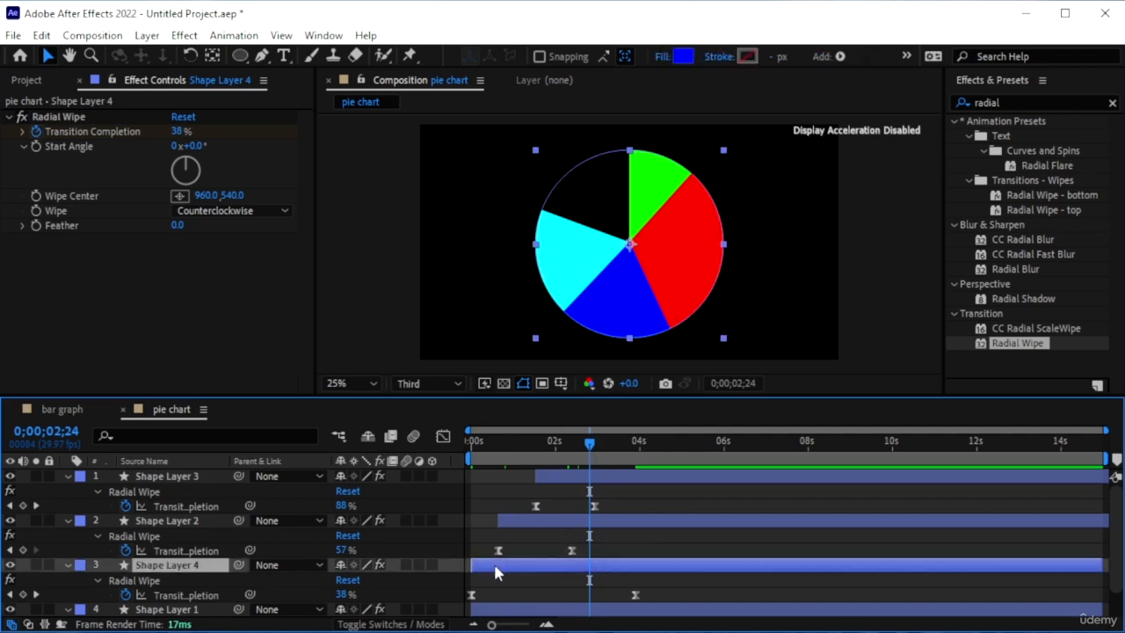
left_click_drag(496, 573, 524, 569)
left_click_drag(542, 522, 563, 533)
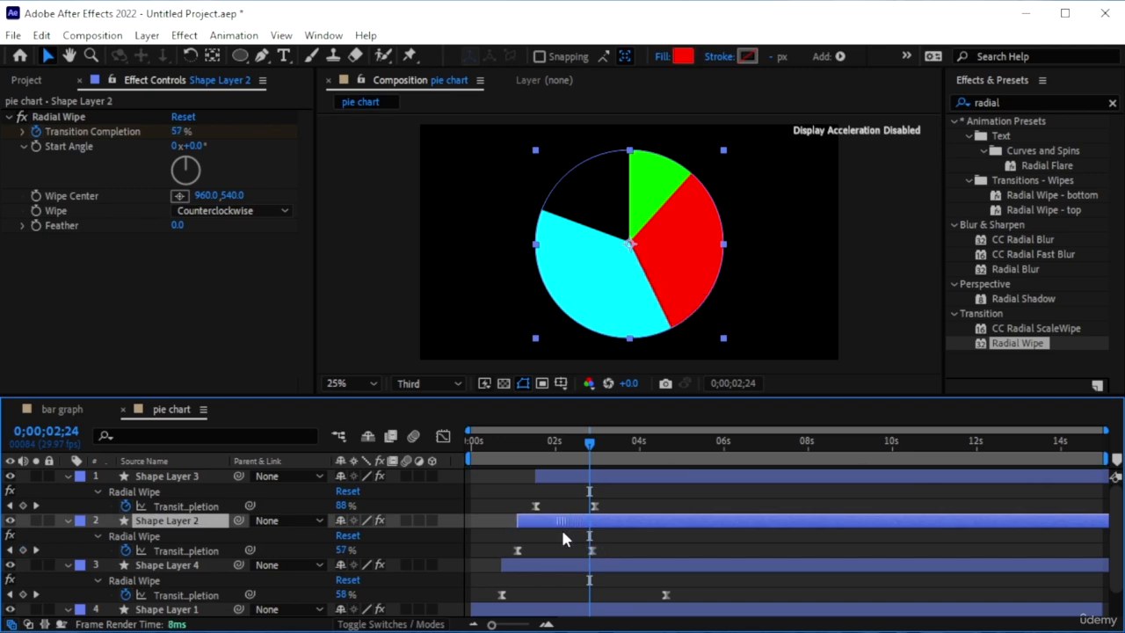
left_click_drag(561, 475, 388, 463)
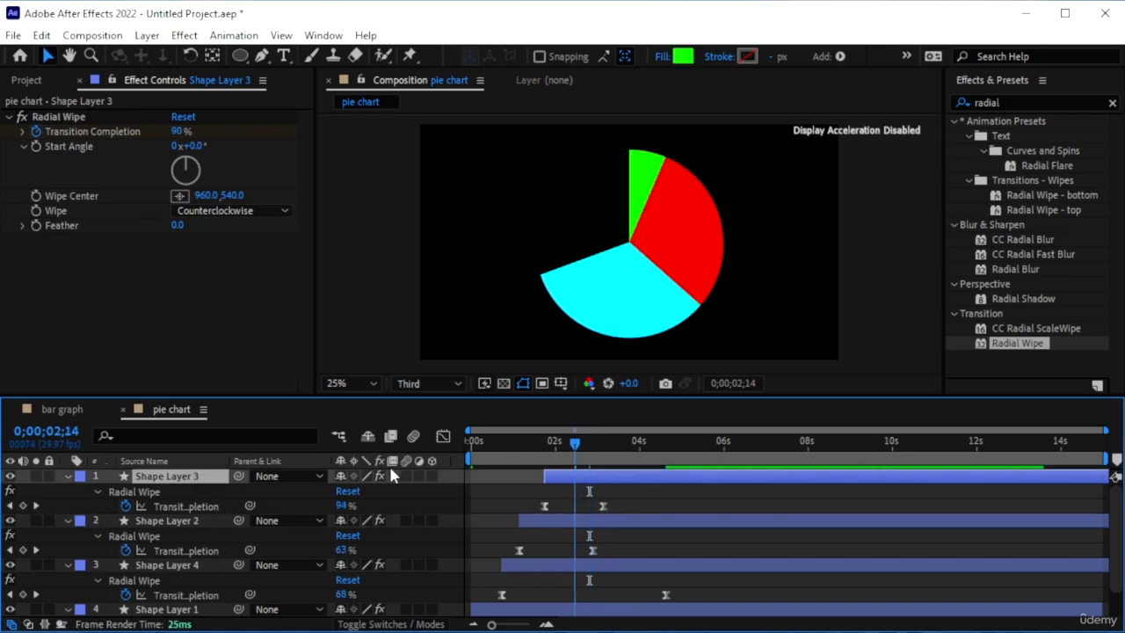
key("space")
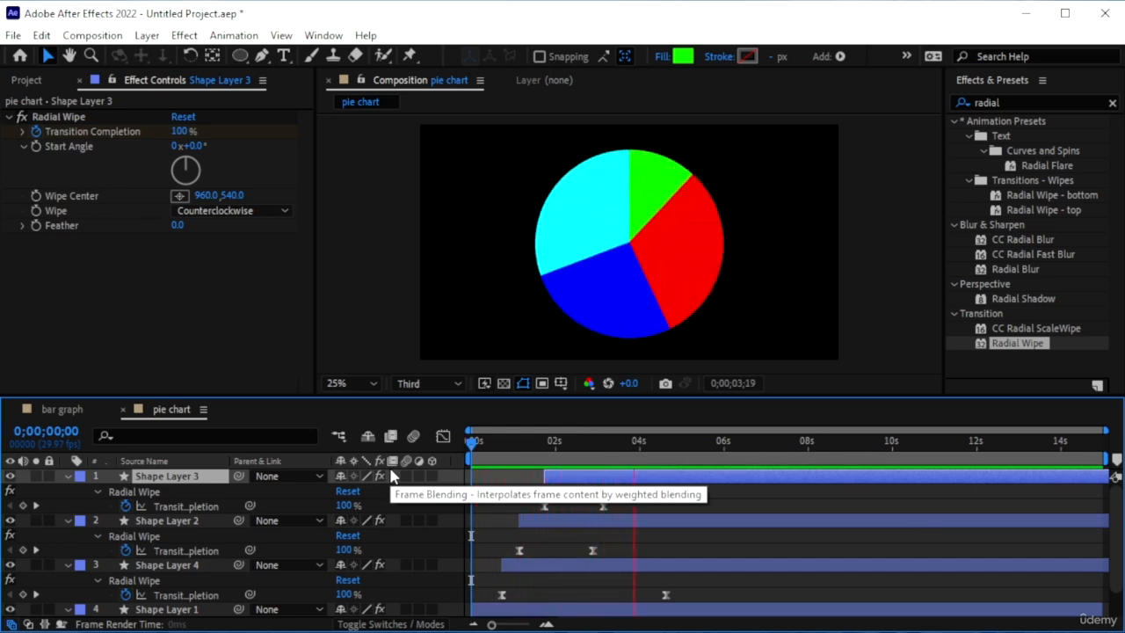
key("space")
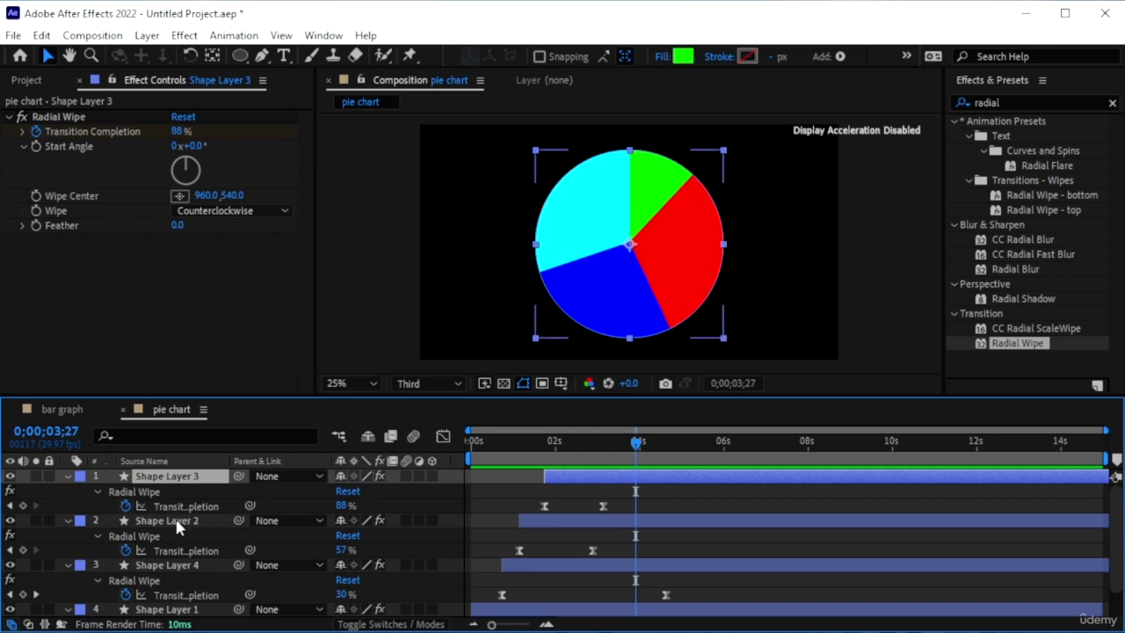
- Check Shape Layer 2 by toggling its visibility, move Shape Layer 4's ending wipe keyframe to about 0;00;02;09, and preview the animation
left_click(79, 523)
left_click(11, 520)
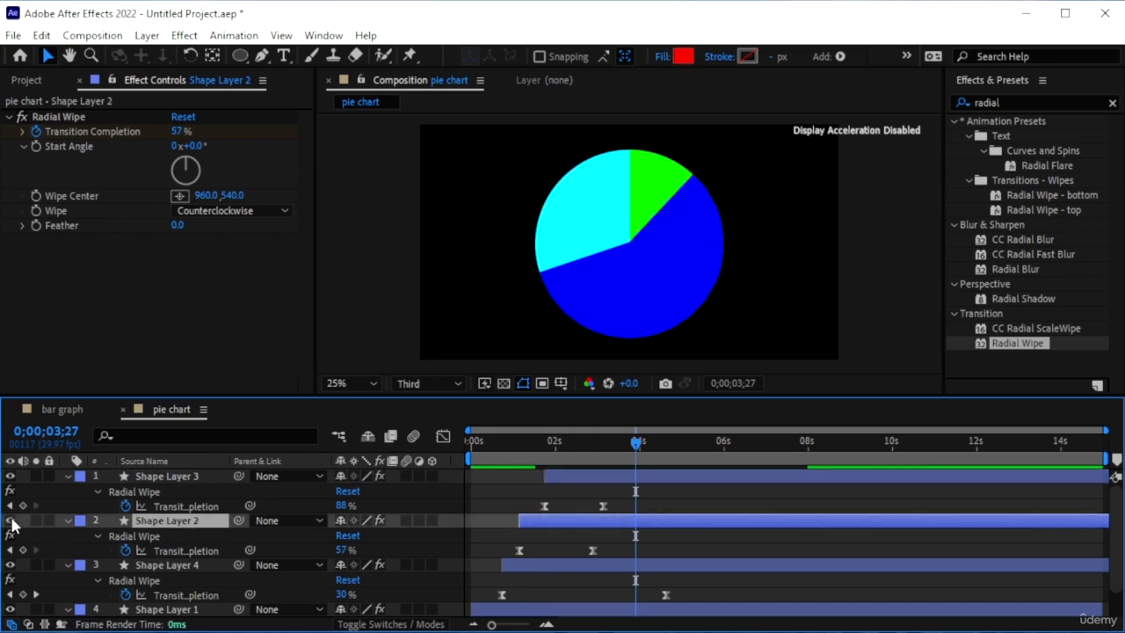
left_click(11, 520)
left_click_drag(666, 595, 571, 600)
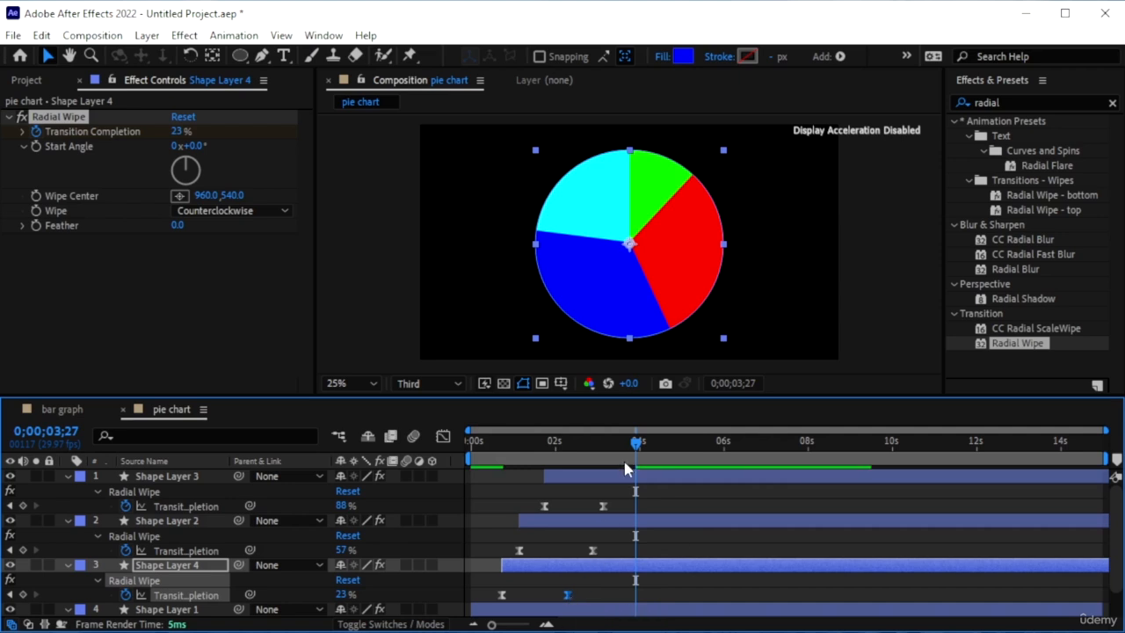
left_click_drag(625, 445, 477, 471)
key("space")
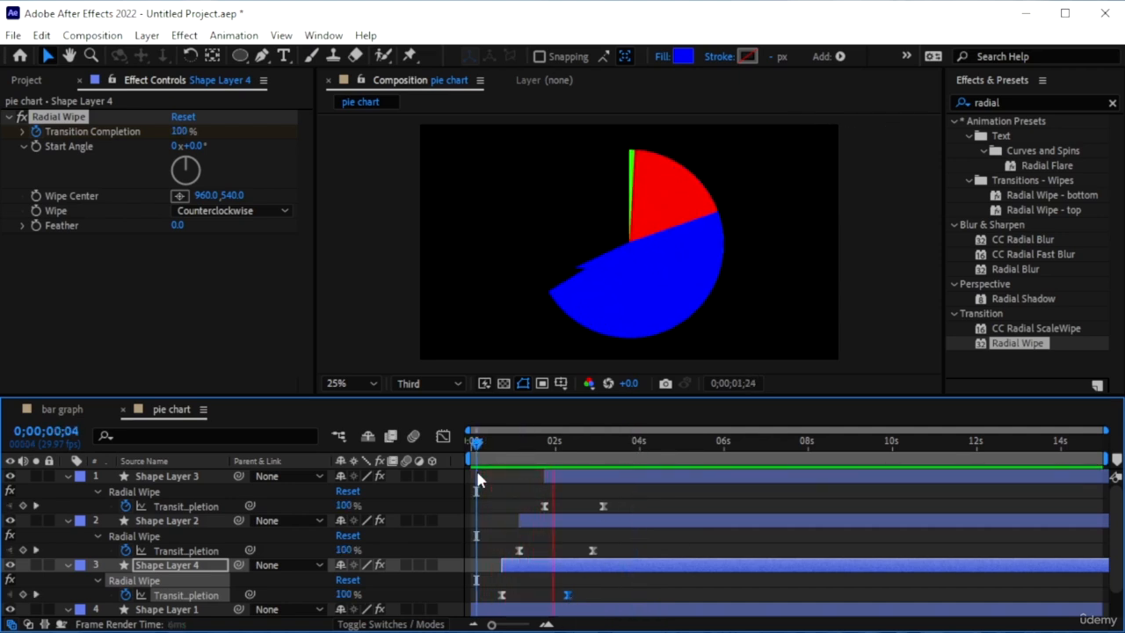
key("space")
- Move the ending wipe keyframes of Shape Layer 2 to about 3.6 seconds and Shape Layer 4 to about 3.1 seconds, and preview
scroll(596, 563, "down", 1)
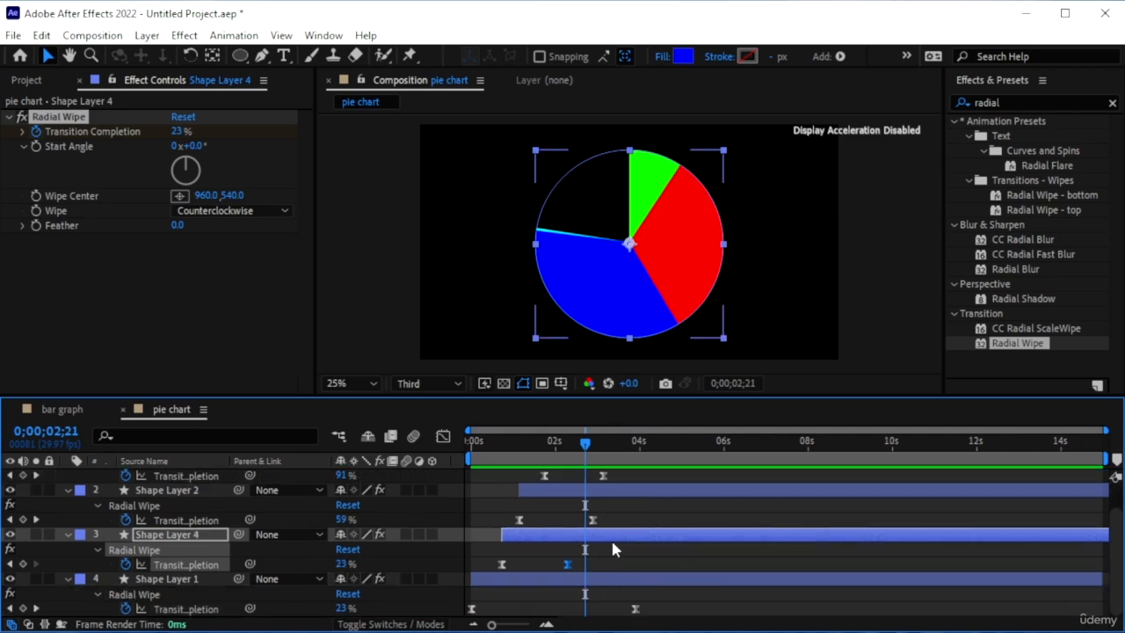
left_click_drag(592, 519, 626, 515)
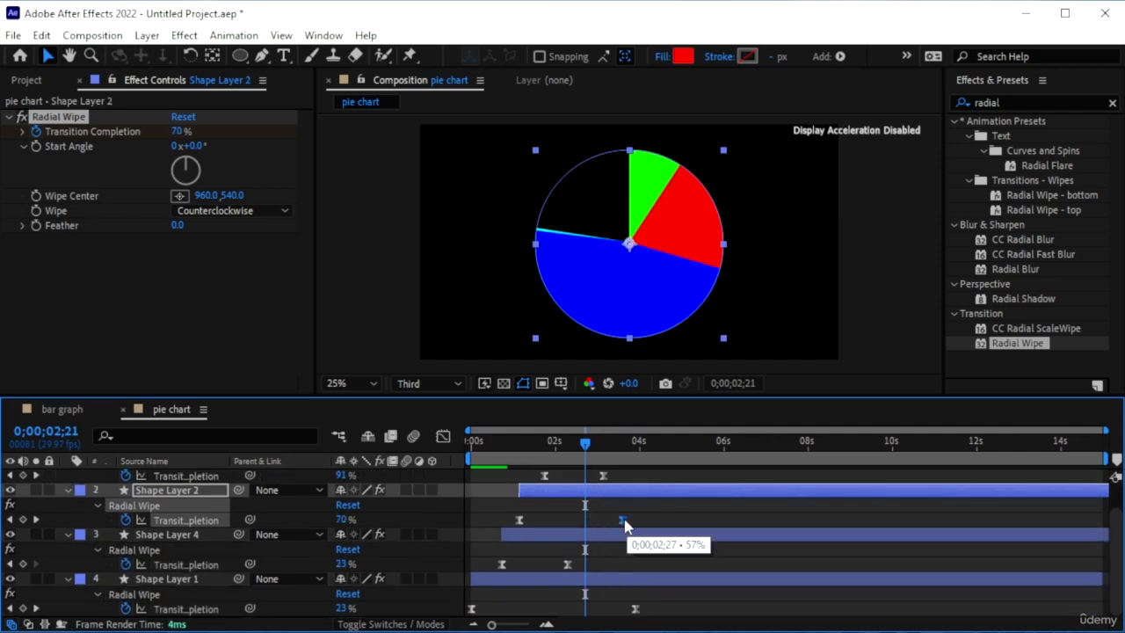
left_click(587, 569)
left_click_drag(572, 560, 603, 564)
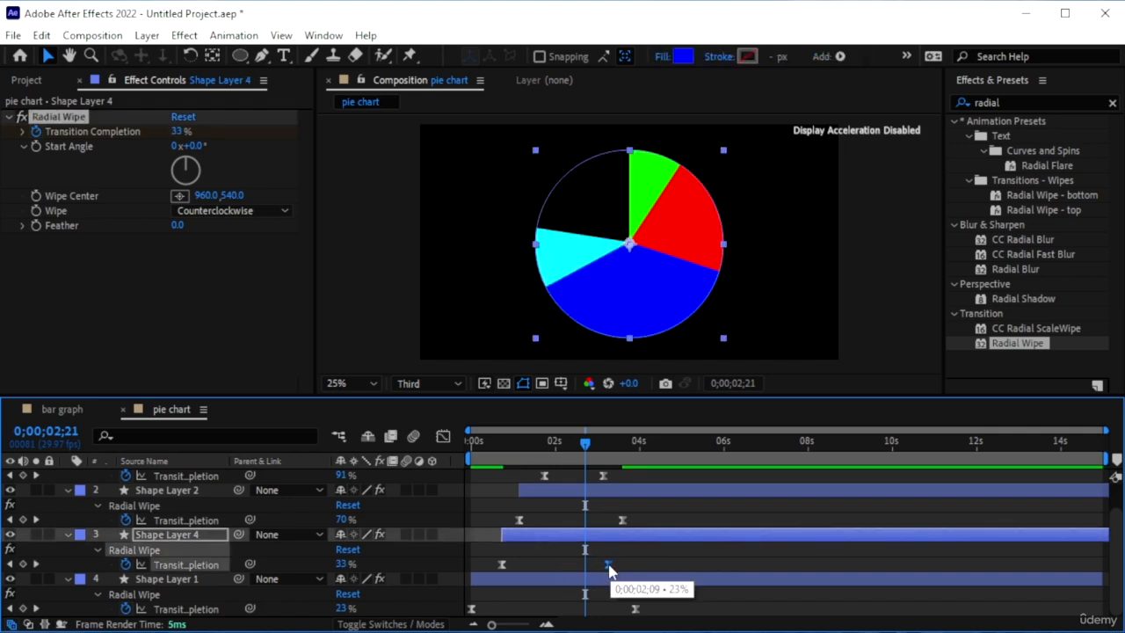
key("Home")
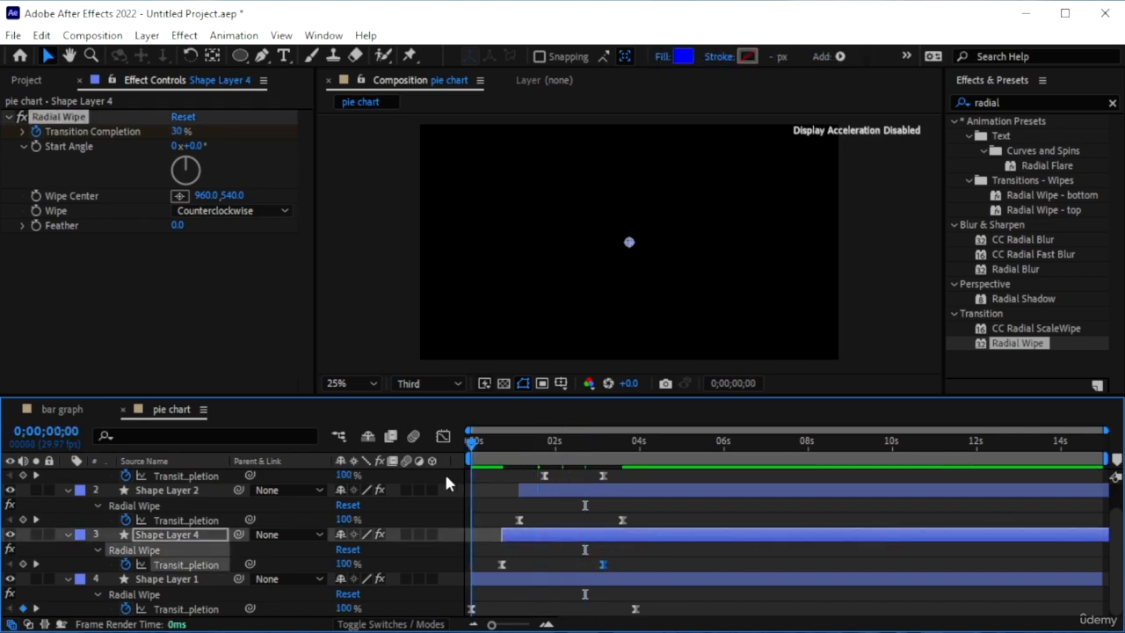
key("space")
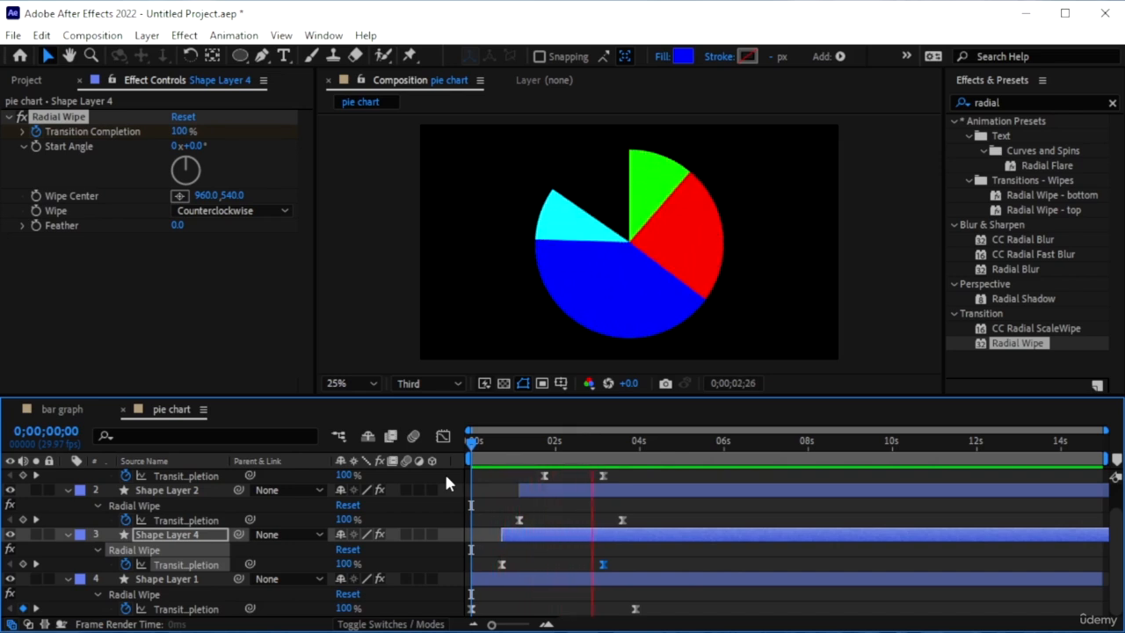
key("space")
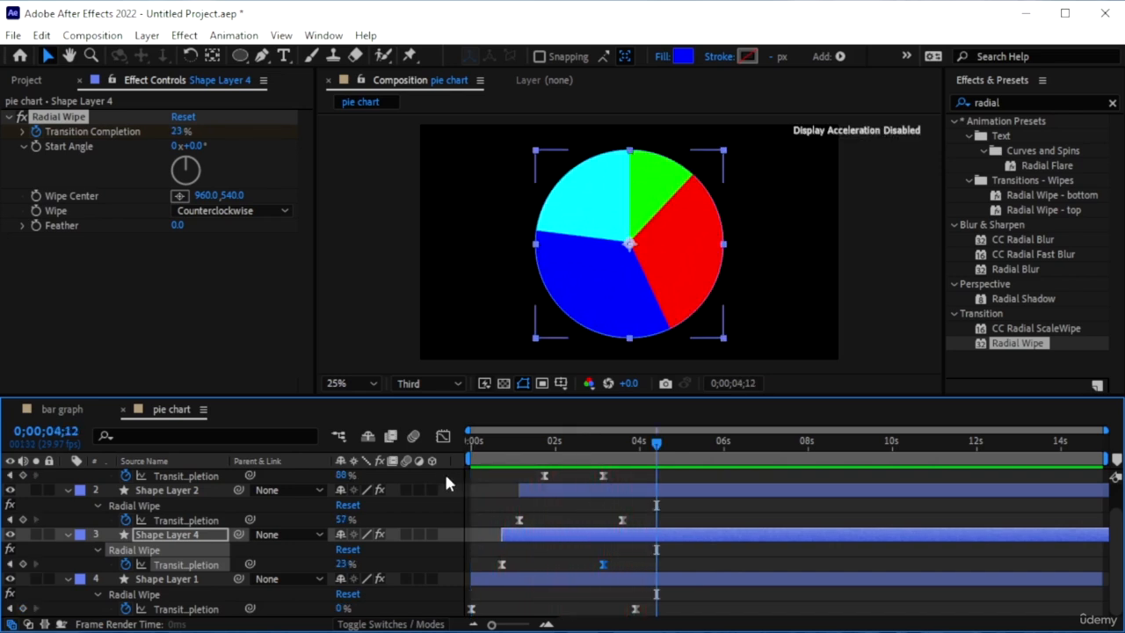
- Close the pie chart timeline and create a new HDTV 1080 29.97 composition named "line graph"
scroll(615, 579, "up", 1)
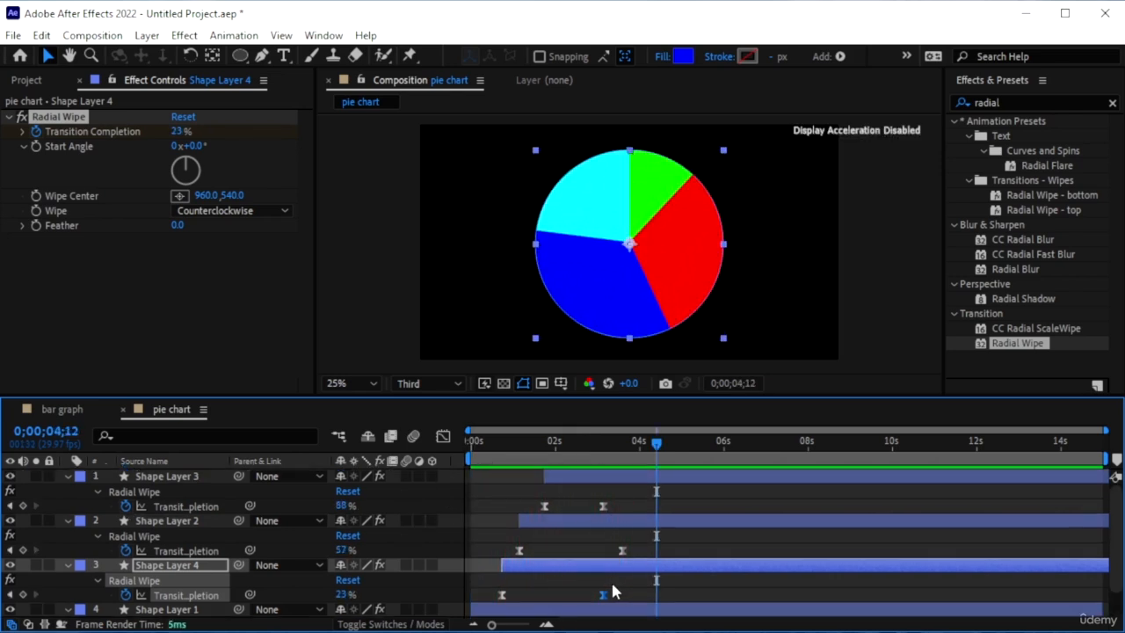
left_click(122, 409)
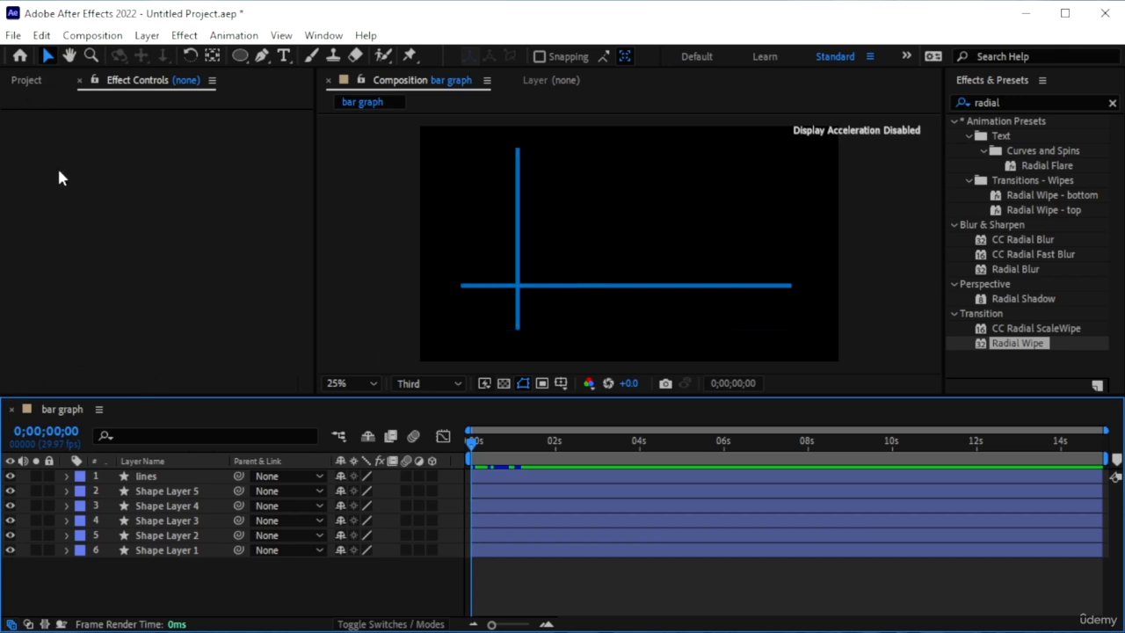
left_click(26, 80)
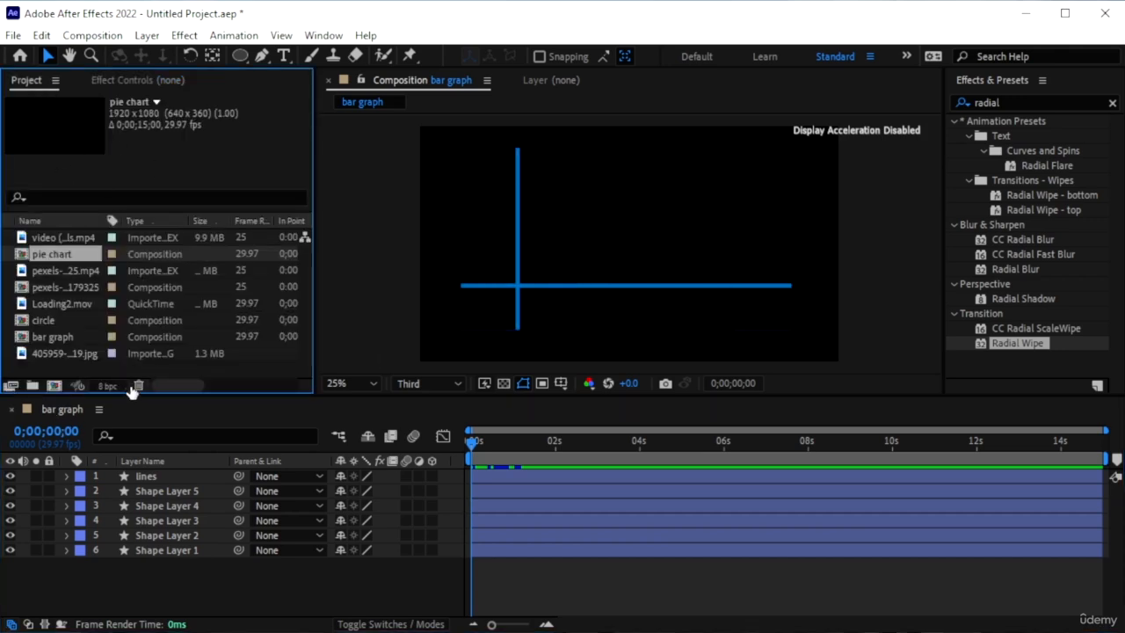
left_click(54, 385)
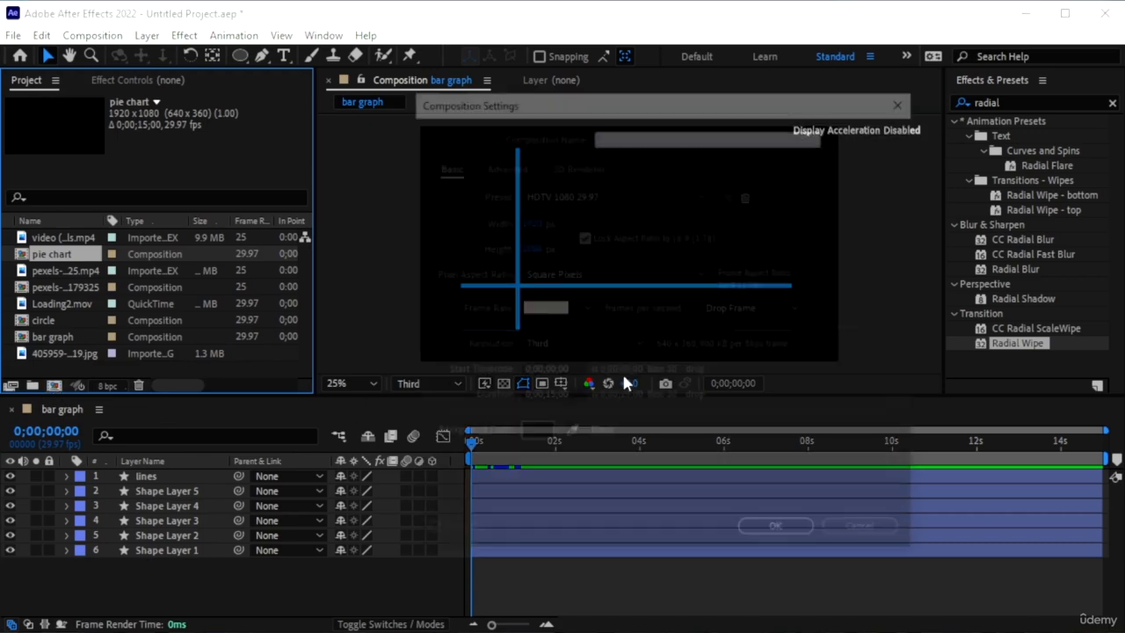
key("BackSpace")
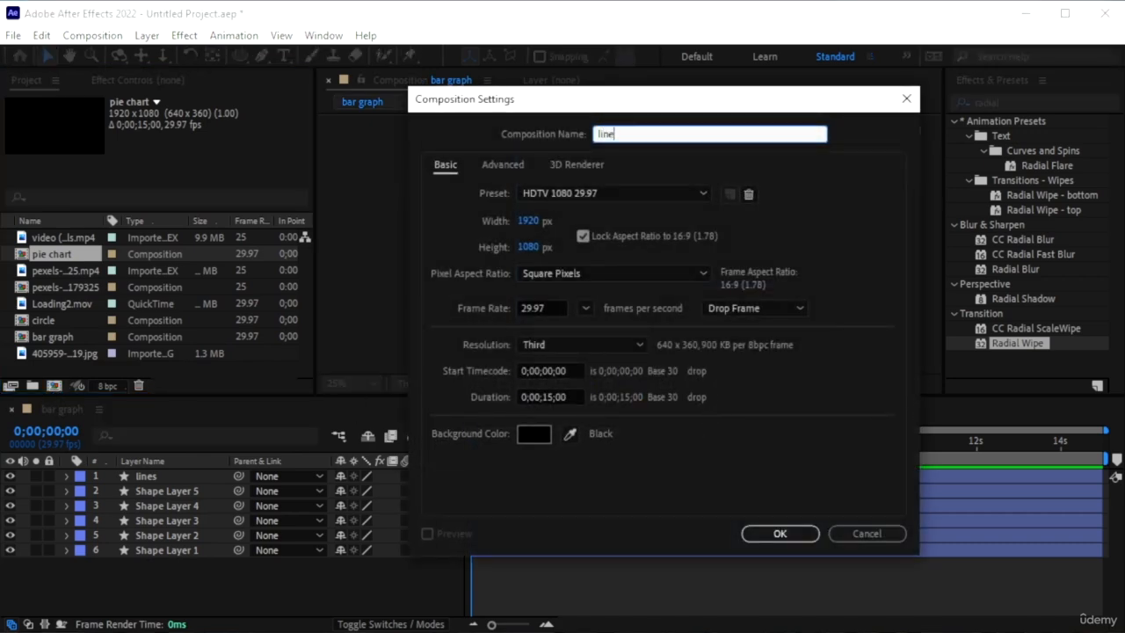
type("line graph")
key("Return")
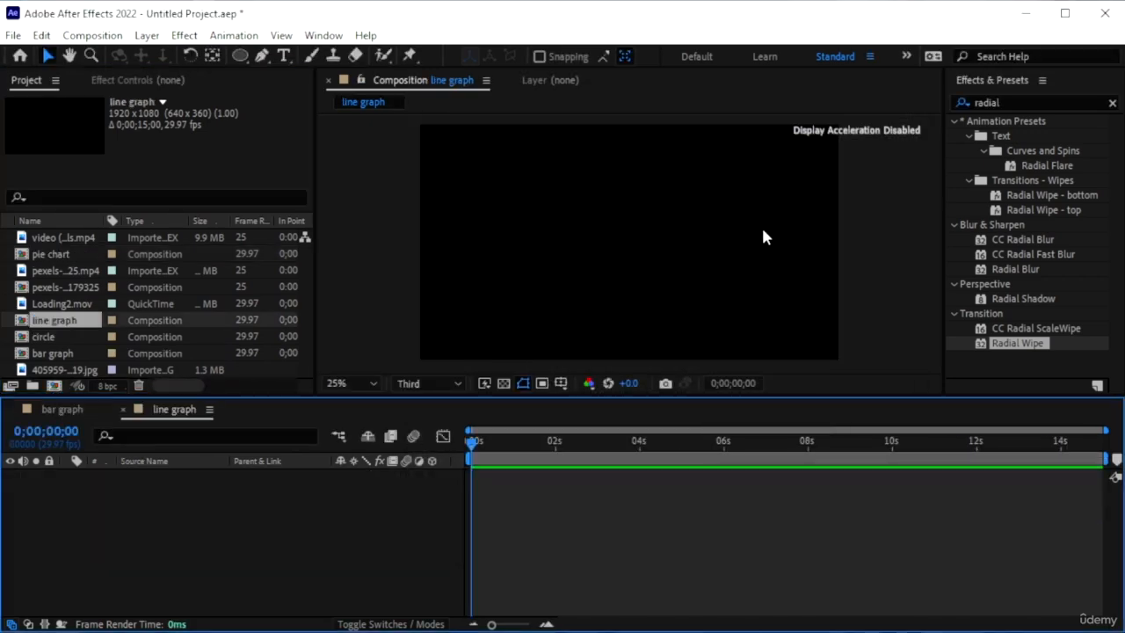
- Draw a straight vertical axis line down the left part of the composition with the Pen tool and select its shape layer
left_click(261, 55)
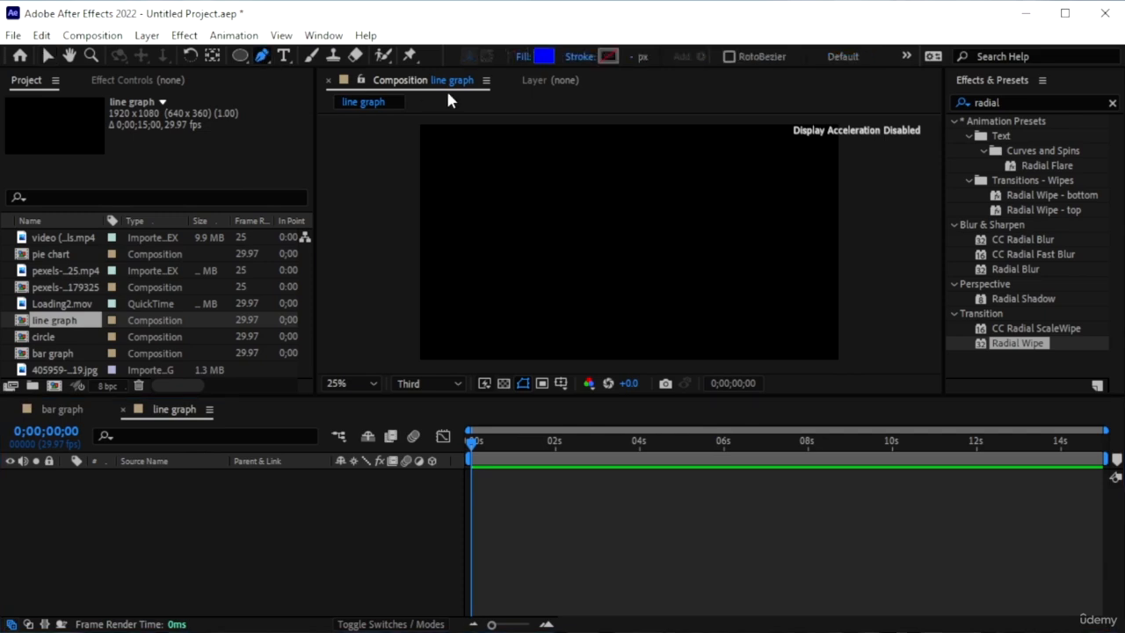
left_click(496, 148)
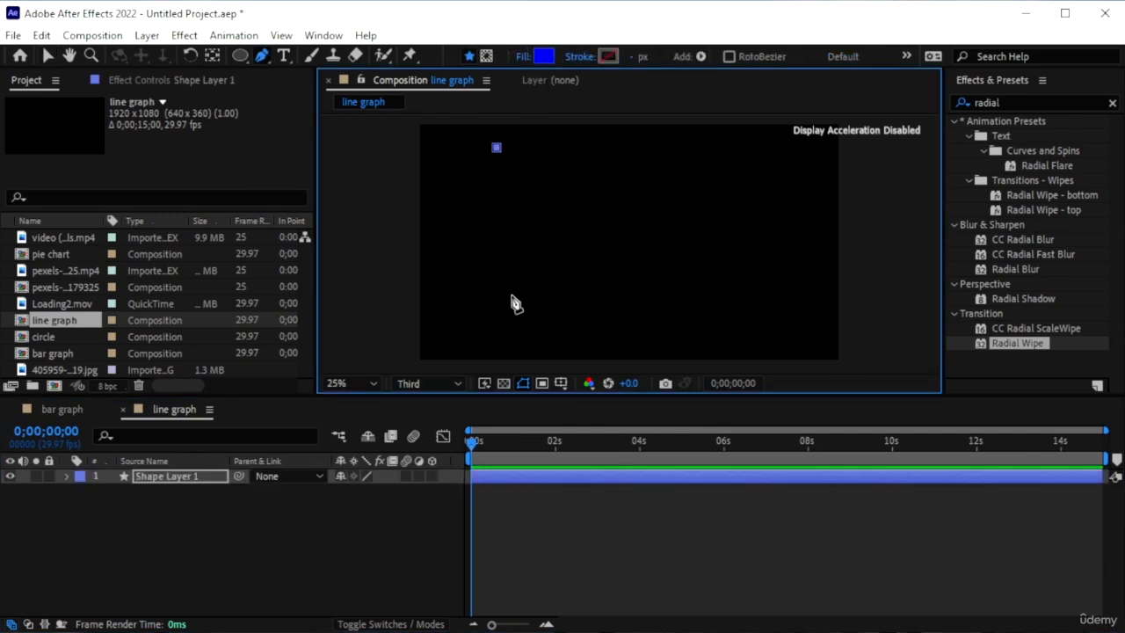
left_click(496, 341)
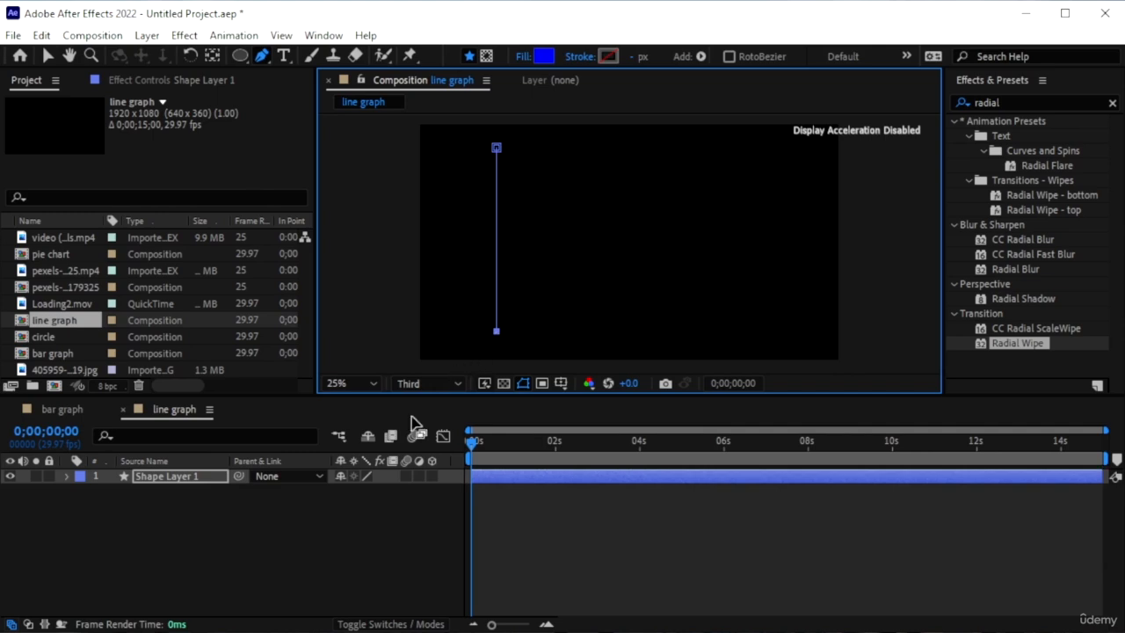
left_click(194, 525)
left_click(181, 473)
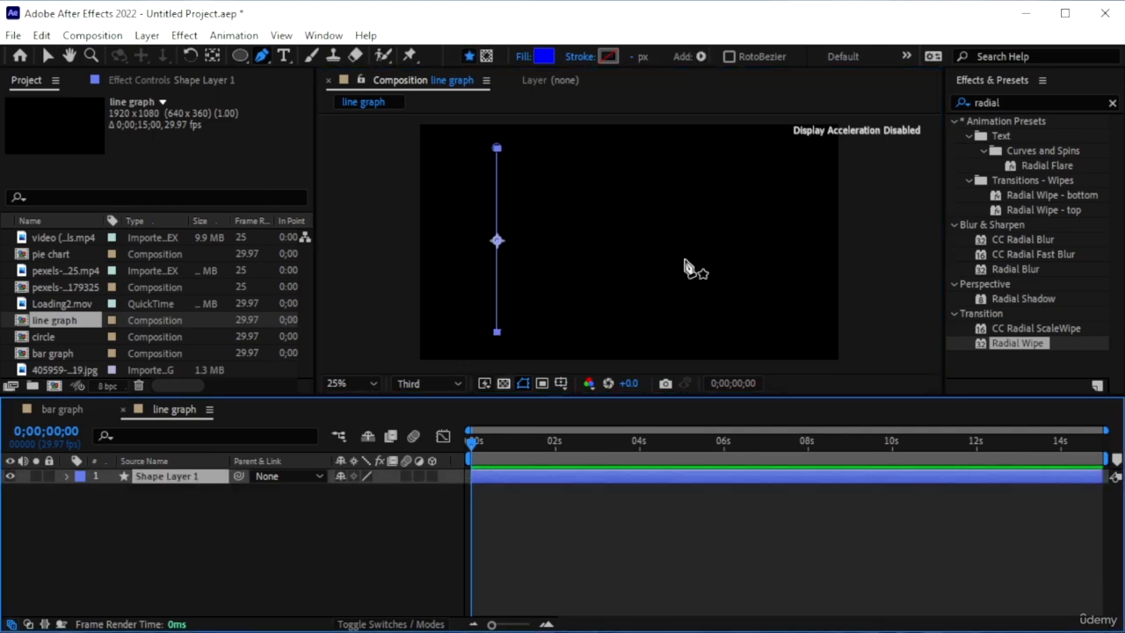
- Set the axis shape's fill to none and give it a solid blue 0071BC stroke 20 px wide
left_click(523, 59)
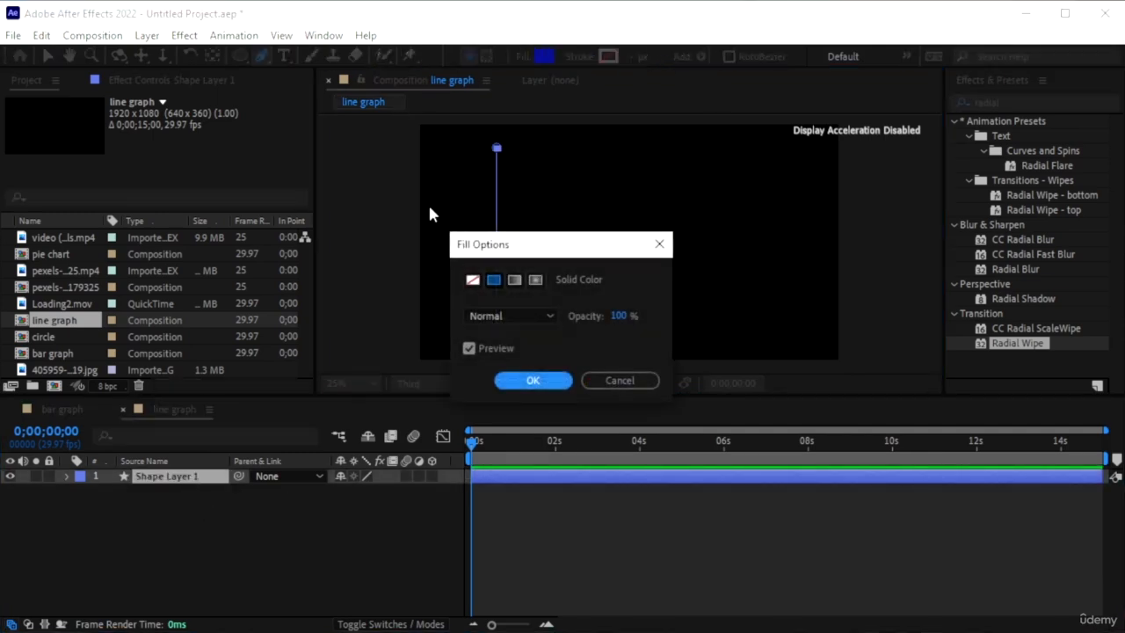
left_click(472, 280)
left_click(535, 383)
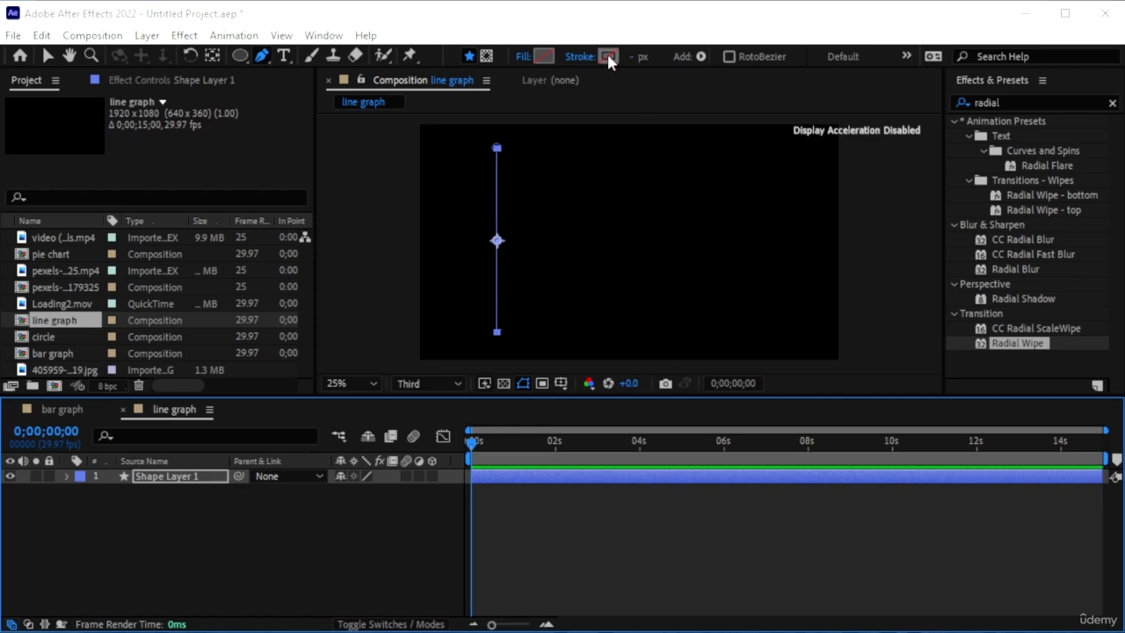
left_click(608, 55)
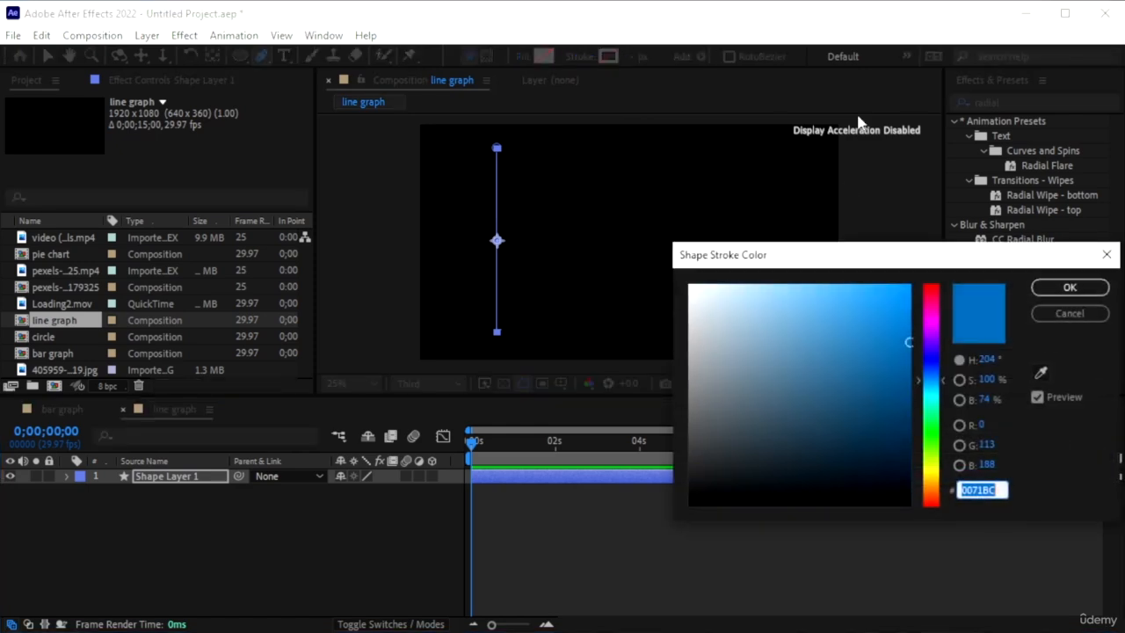
left_click(1069, 288)
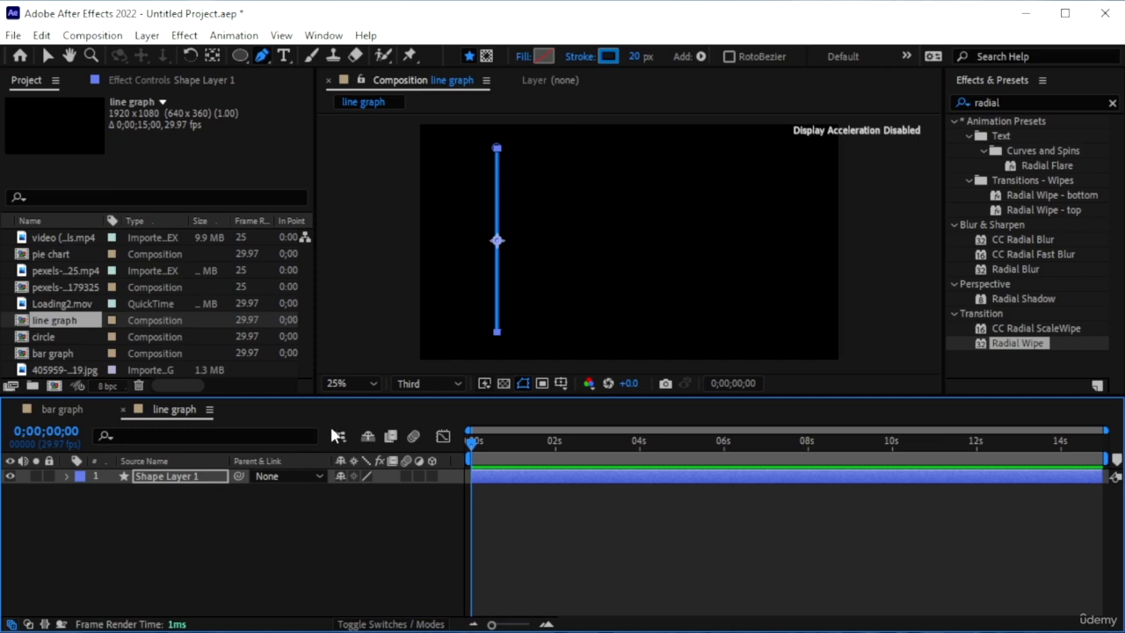
- Draw a horizontal axis line crossing the lower part of the vertical axis, in the same shape layer
left_click(448, 301)
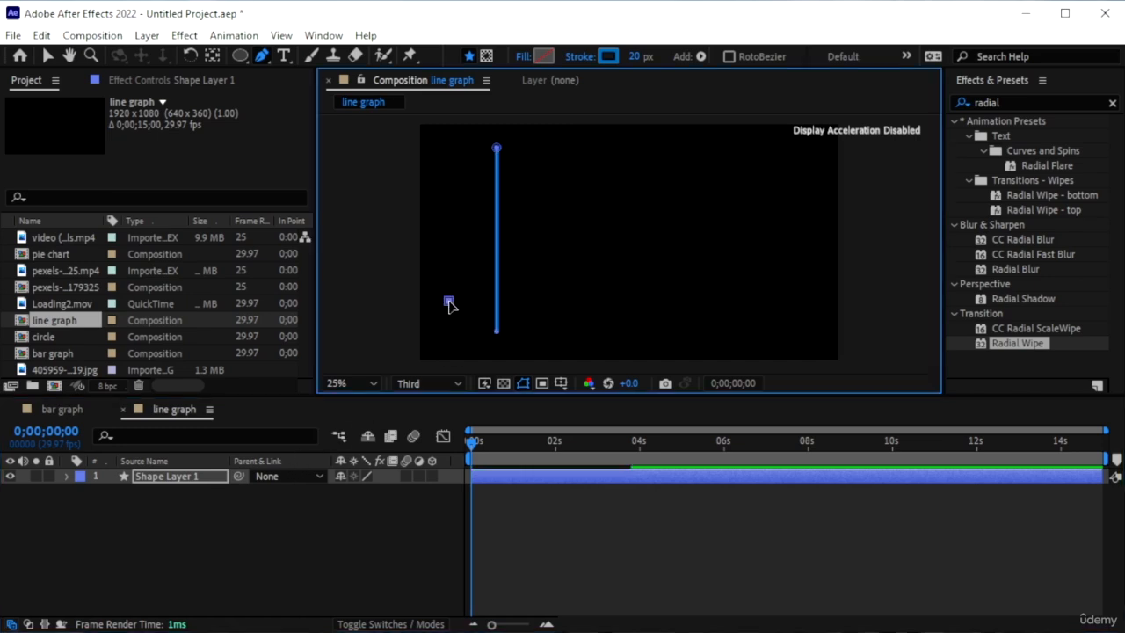
left_click(790, 300)
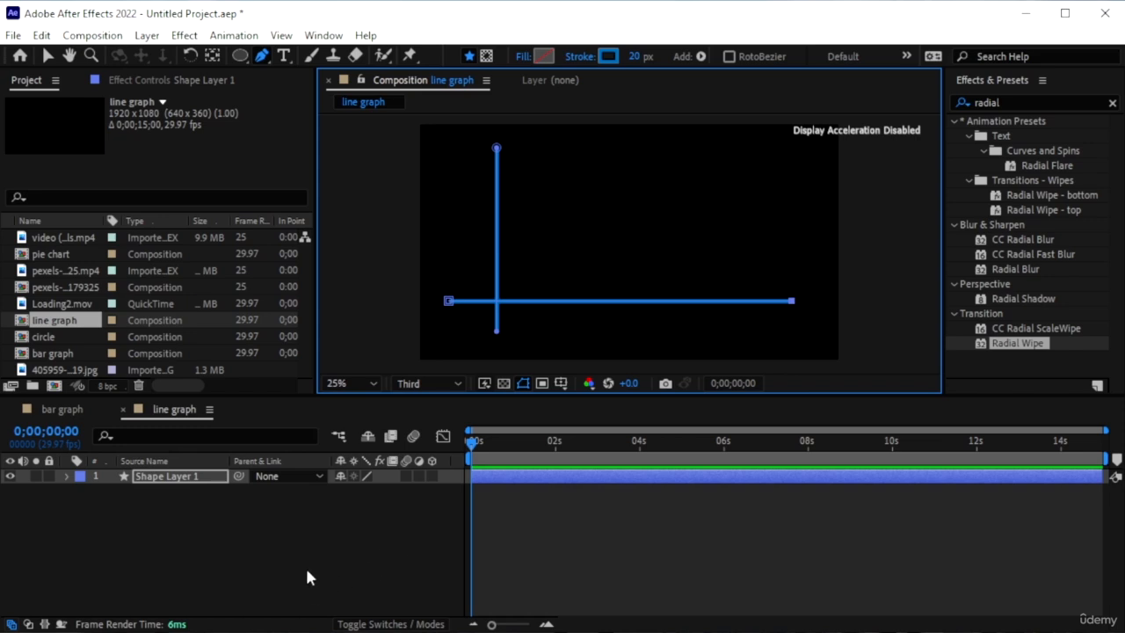
- With the axis layer deselected, set the stroke for new shapes to red FF0000 at 8 px wide
left_click(310, 536)
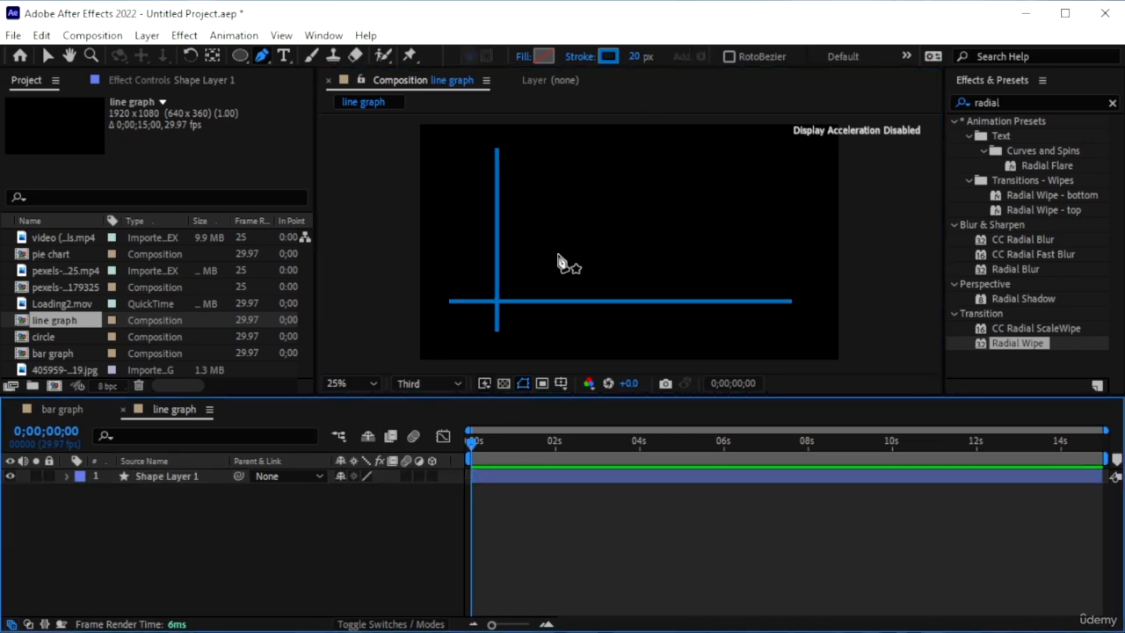
left_click(609, 55)
mouse_move(849, 409)
left_mouse_down()
mouse_move(792, 291)
mouse_move(811, 304)
left_mouse_up()
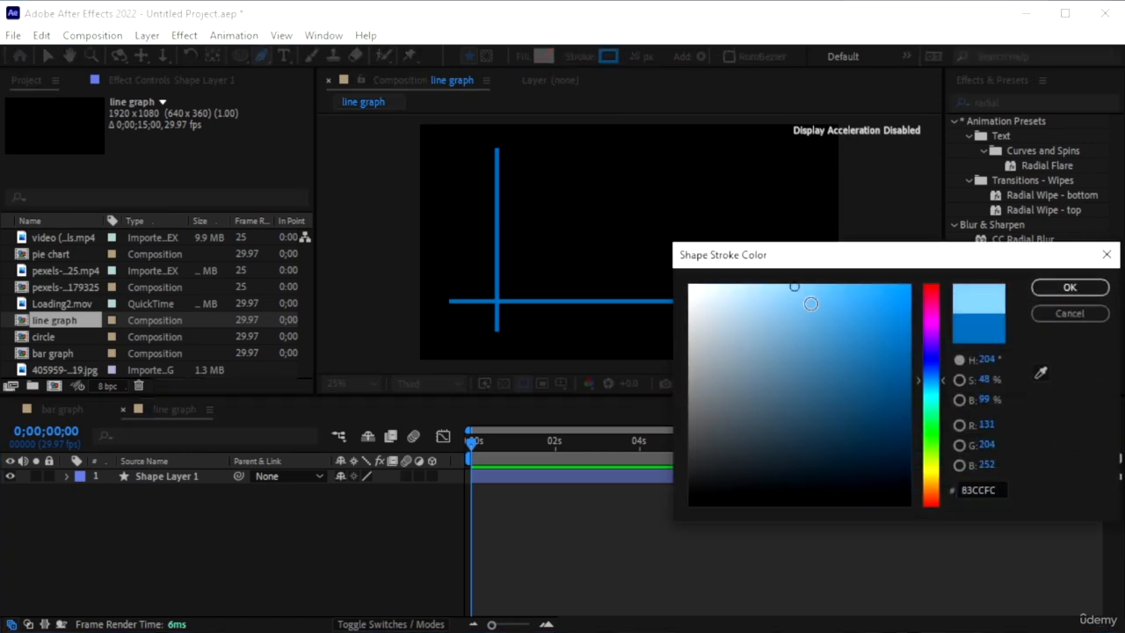
left_click(935, 323)
left_click_drag(937, 318, 939, 296)
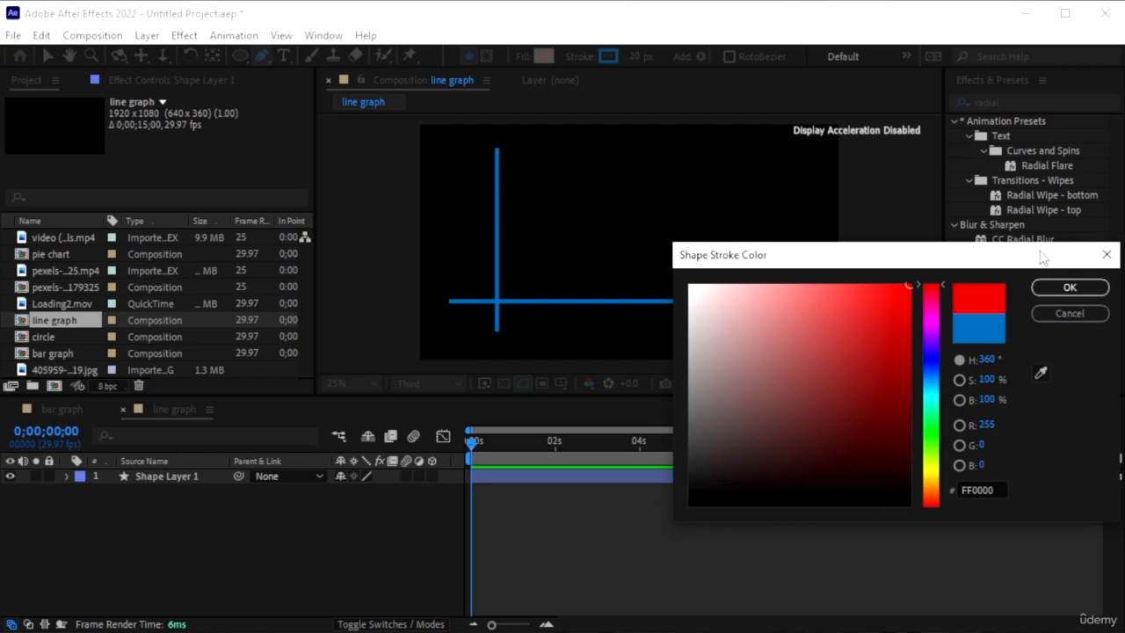
left_click(1069, 287)
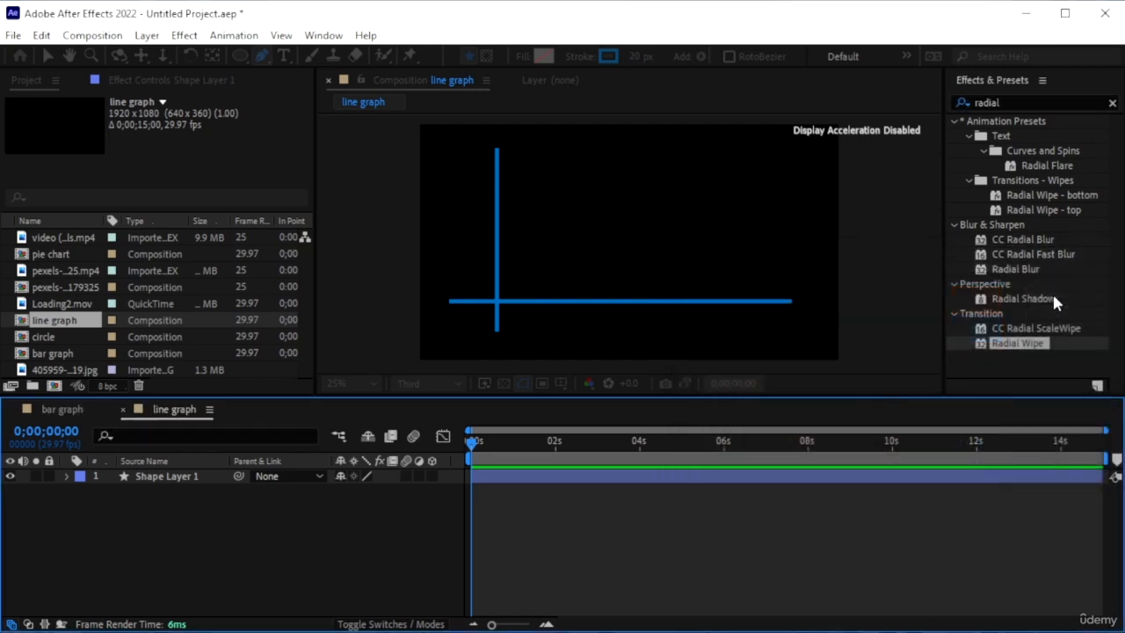
left_click(633, 56)
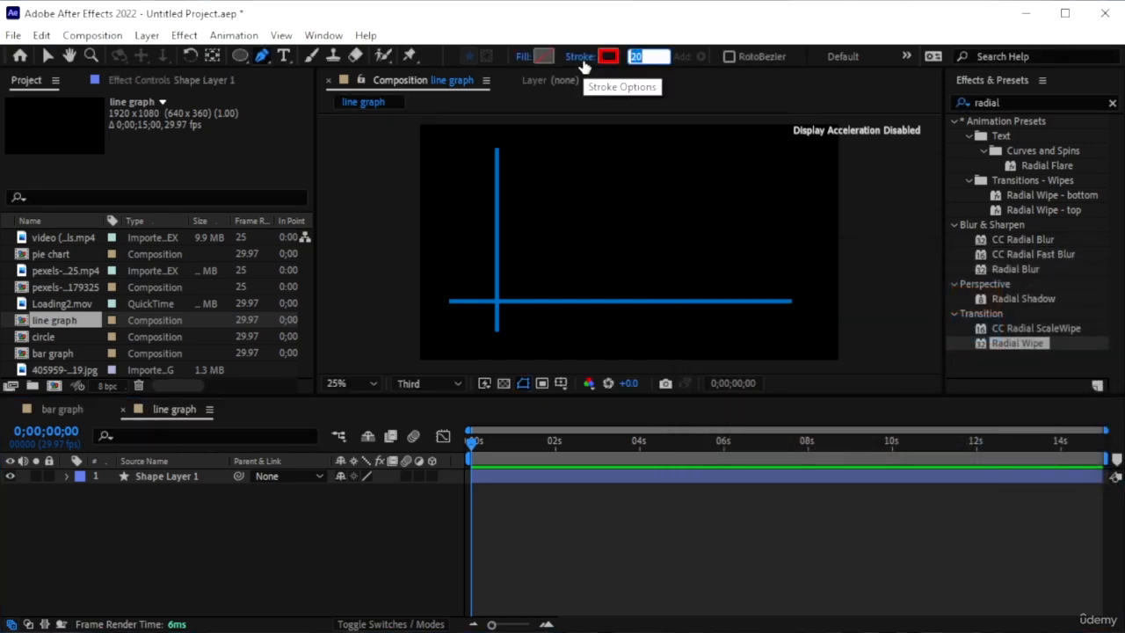
key("Return")
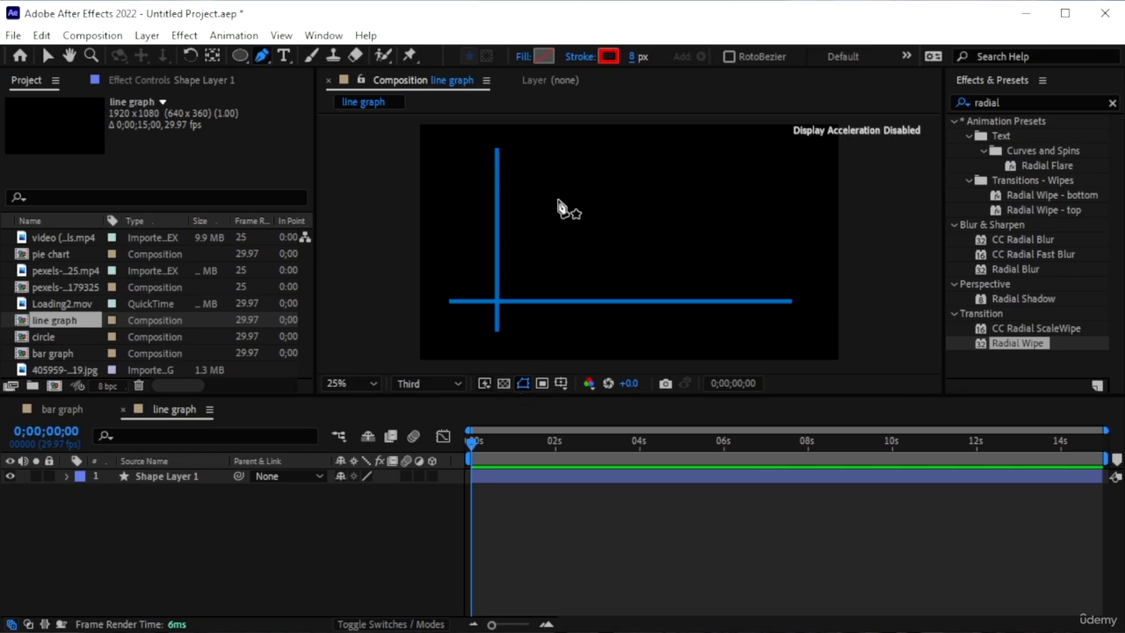
- Draw a seven-point zigzag graph line above the horizontal axis with the Pen tool as a new shape layer, then deselect it
left_click(512, 258)
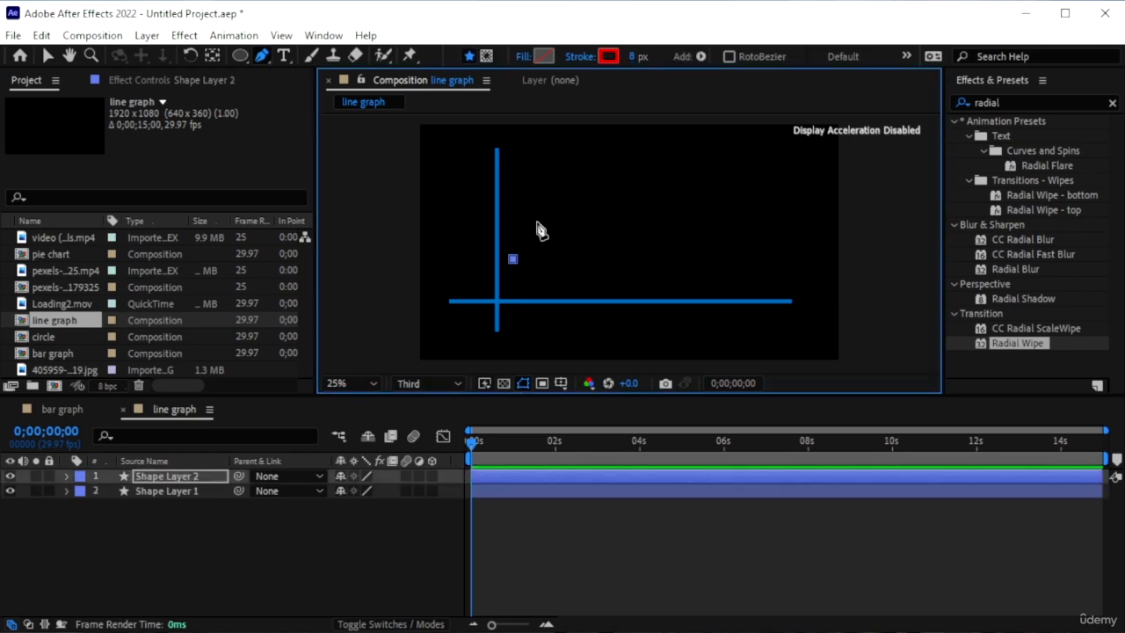
left_click(536, 218)
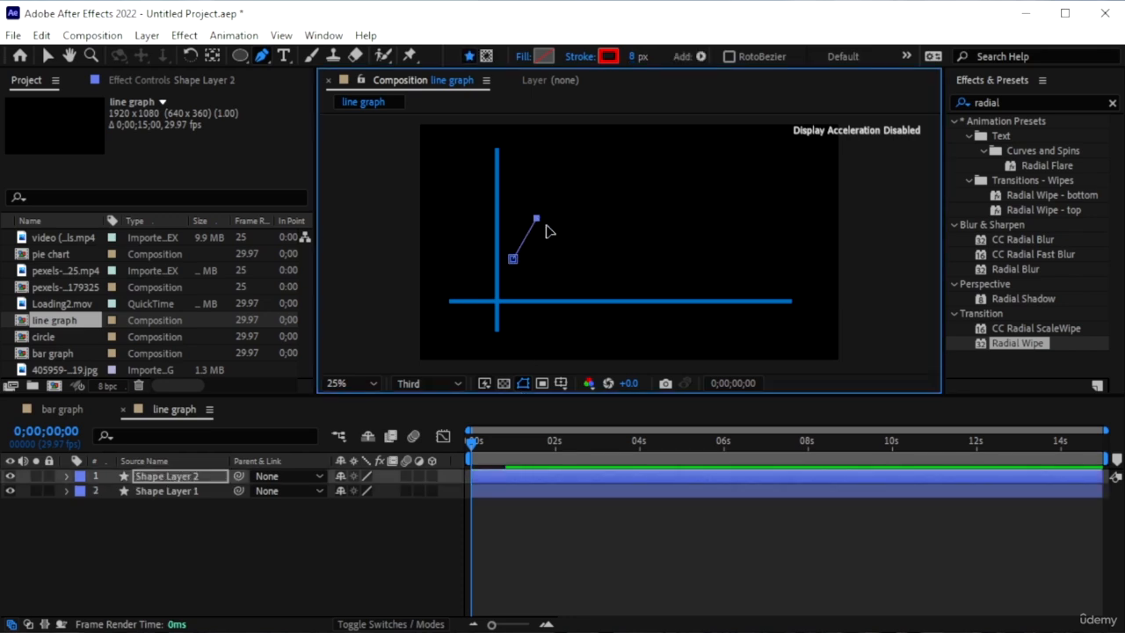
left_click(620, 243)
left_click(678, 170)
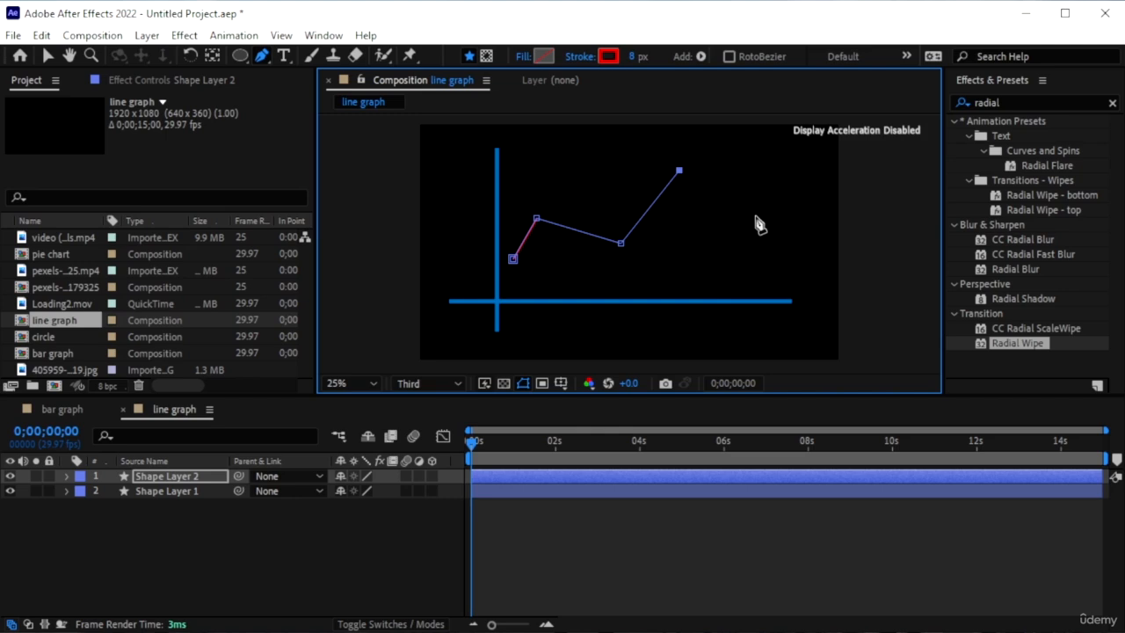
left_click(722, 254)
left_click(759, 235)
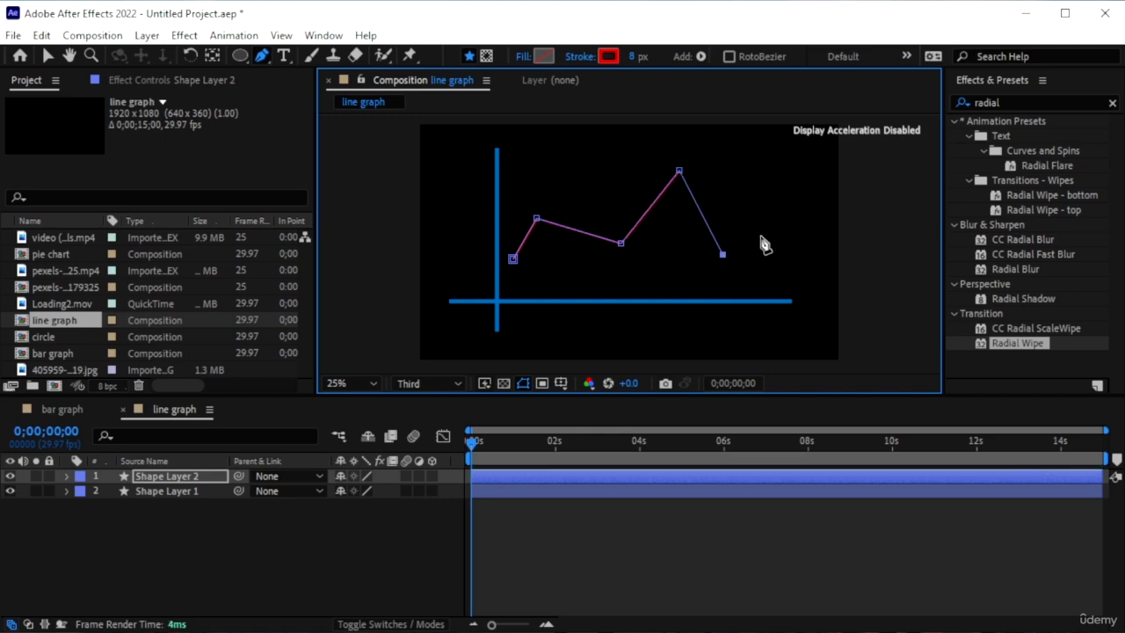
left_click(782, 287)
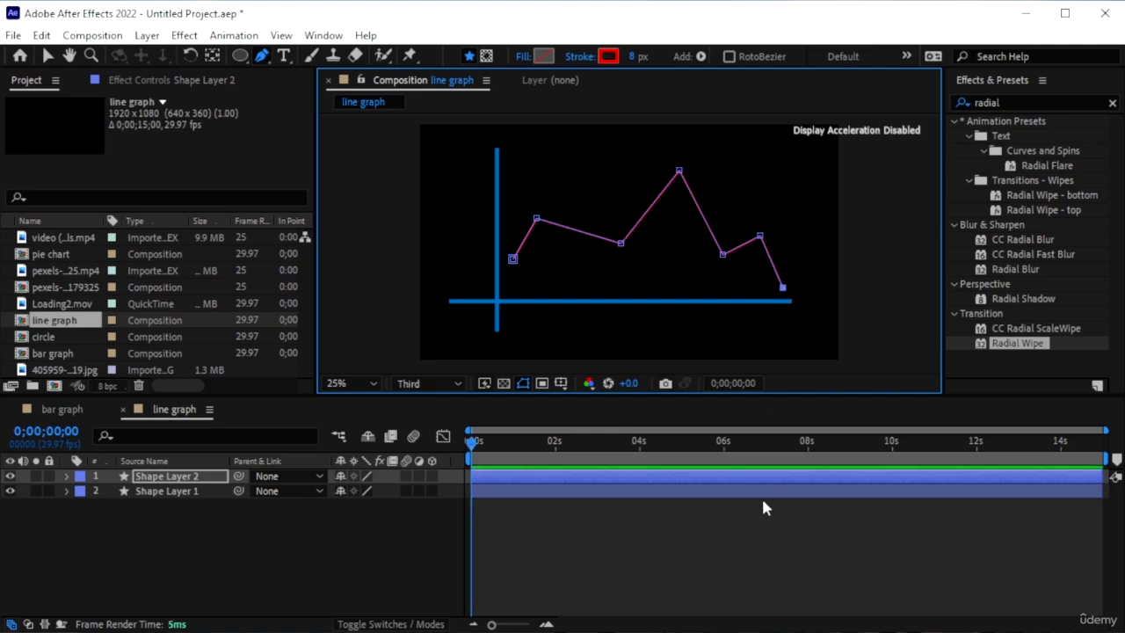
left_click(176, 482)
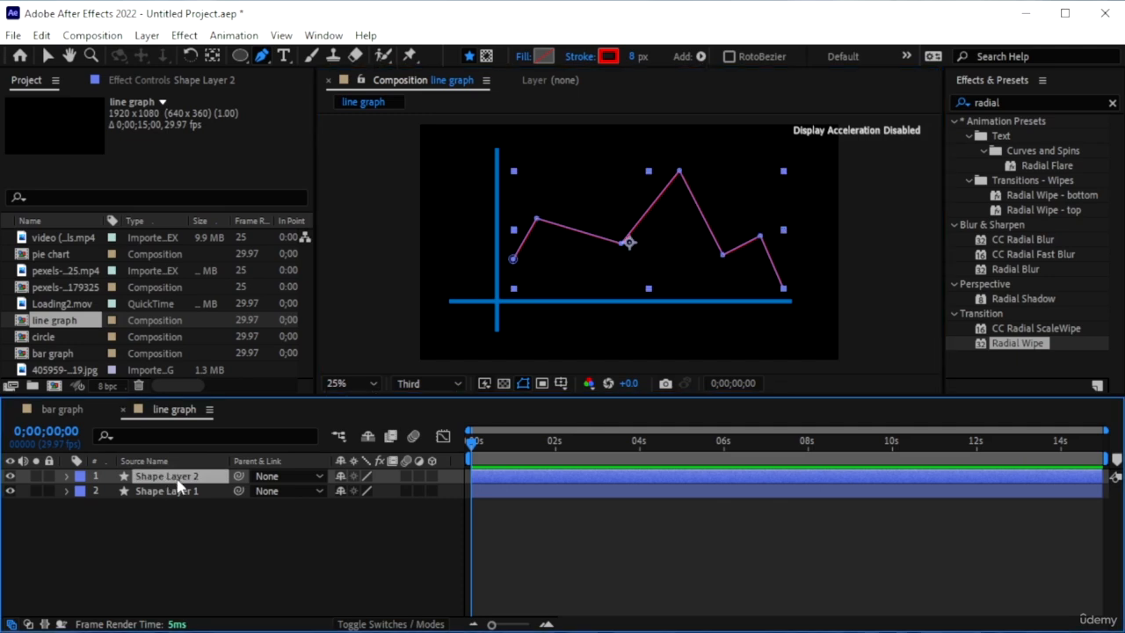
left_click(301, 585)
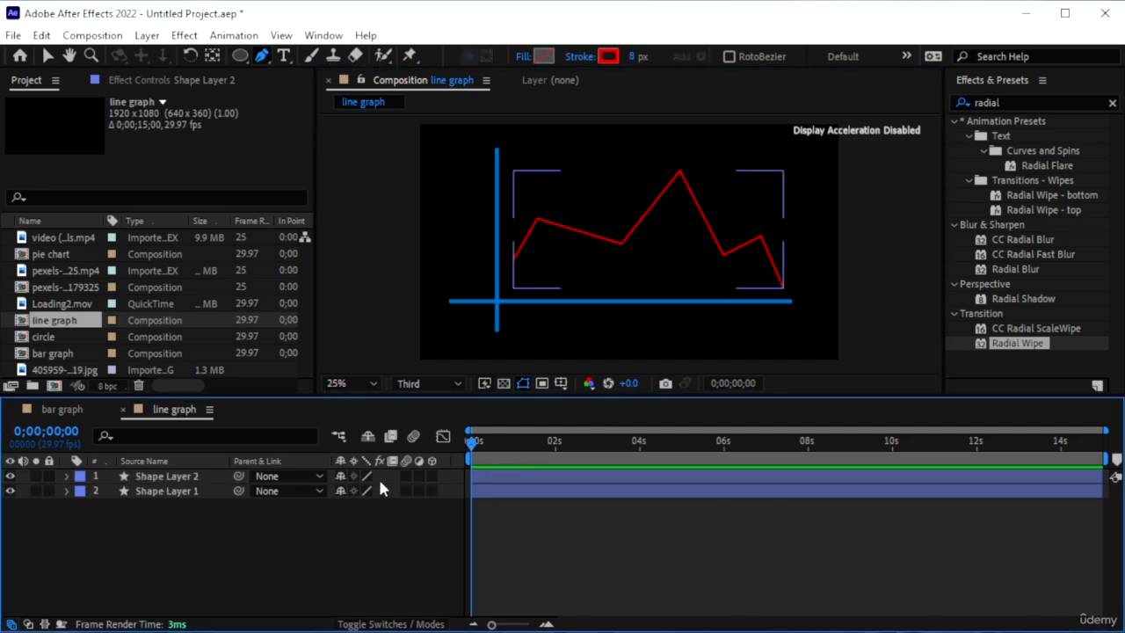
- Activate the Ellipse tool and set the stroke for new shapes to none
left_click(239, 56)
scroll(538, 251, "up", 3)
scroll(411, 220, "down", 1)
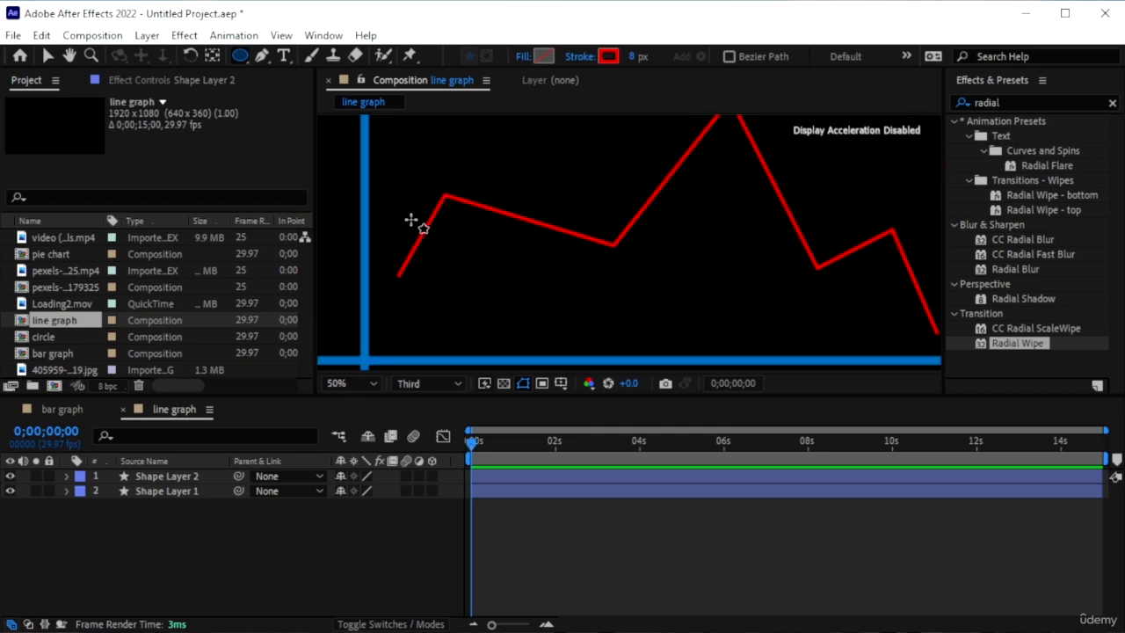
left_click(580, 56)
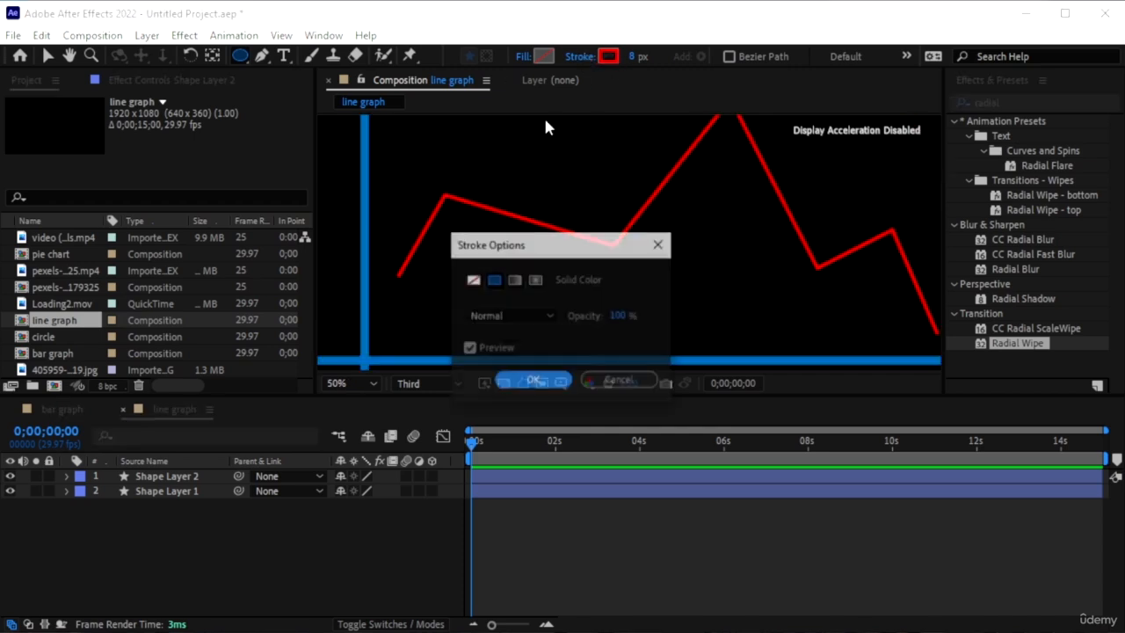
left_click(473, 279)
left_click(530, 381)
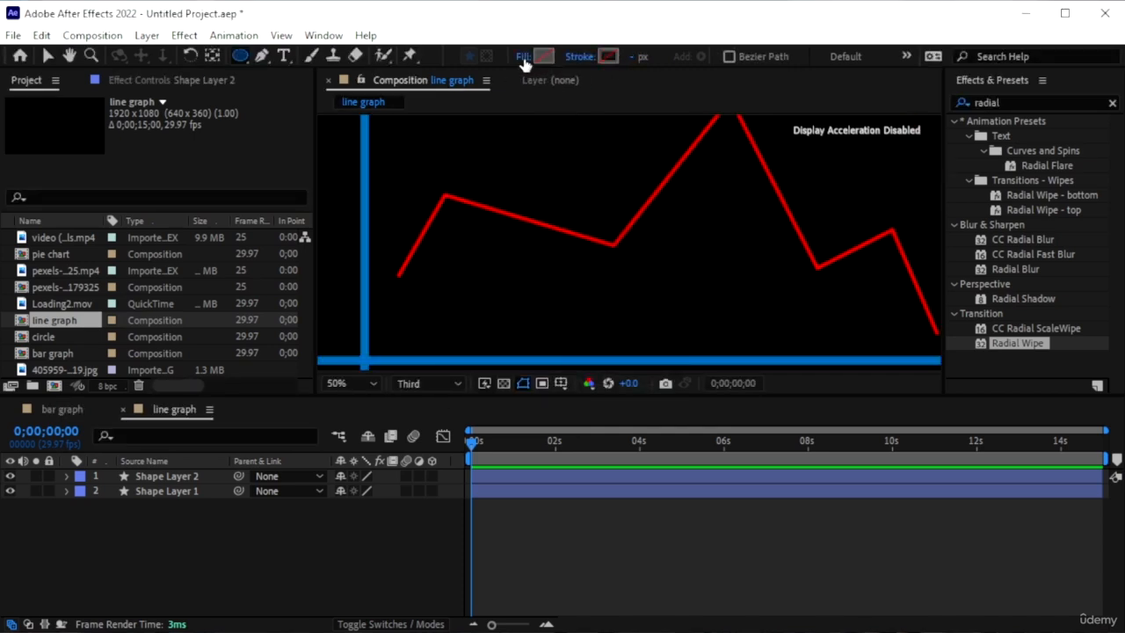
- Set the fill for new shapes to a solid bright green
left_click(523, 56)
left_click(493, 279)
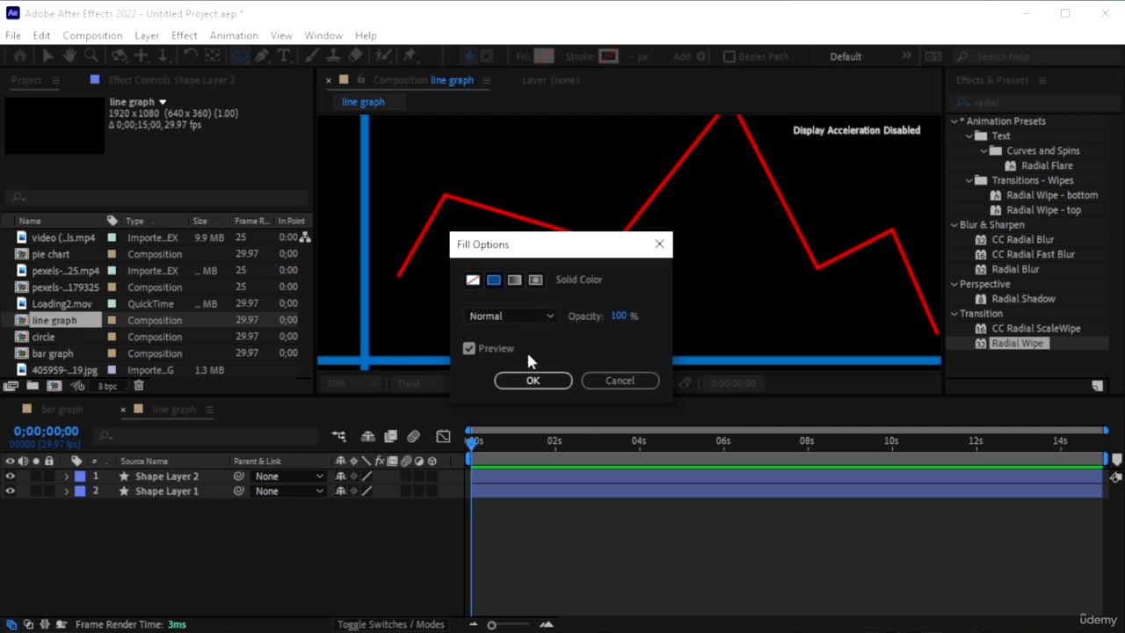
left_click(533, 379)
left_click(544, 56)
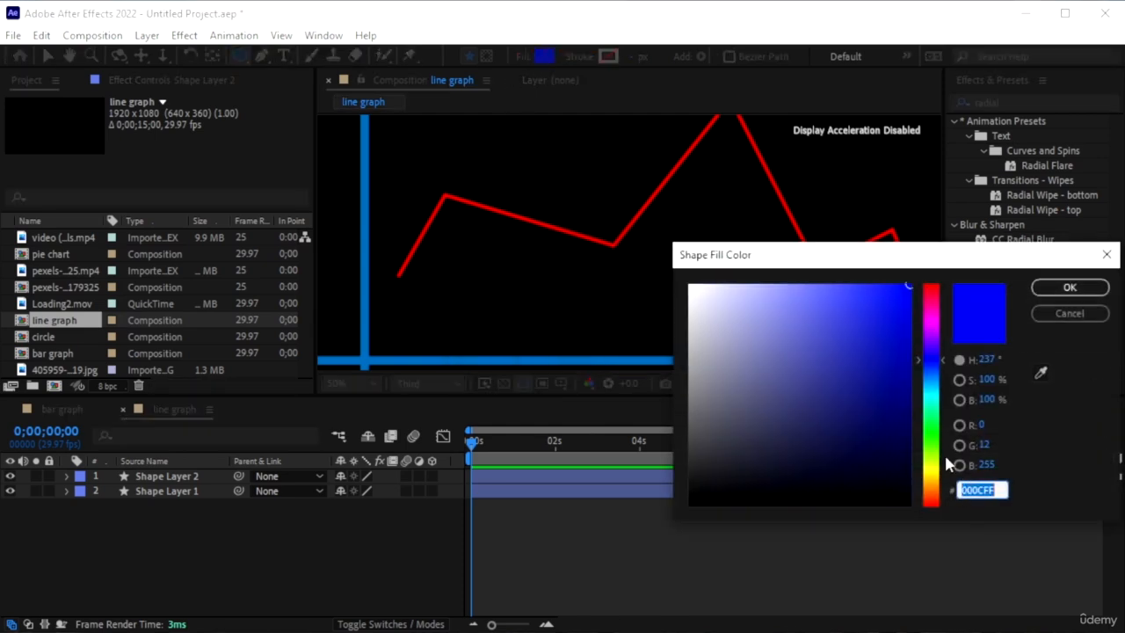
left_click(932, 421)
left_click(1065, 287)
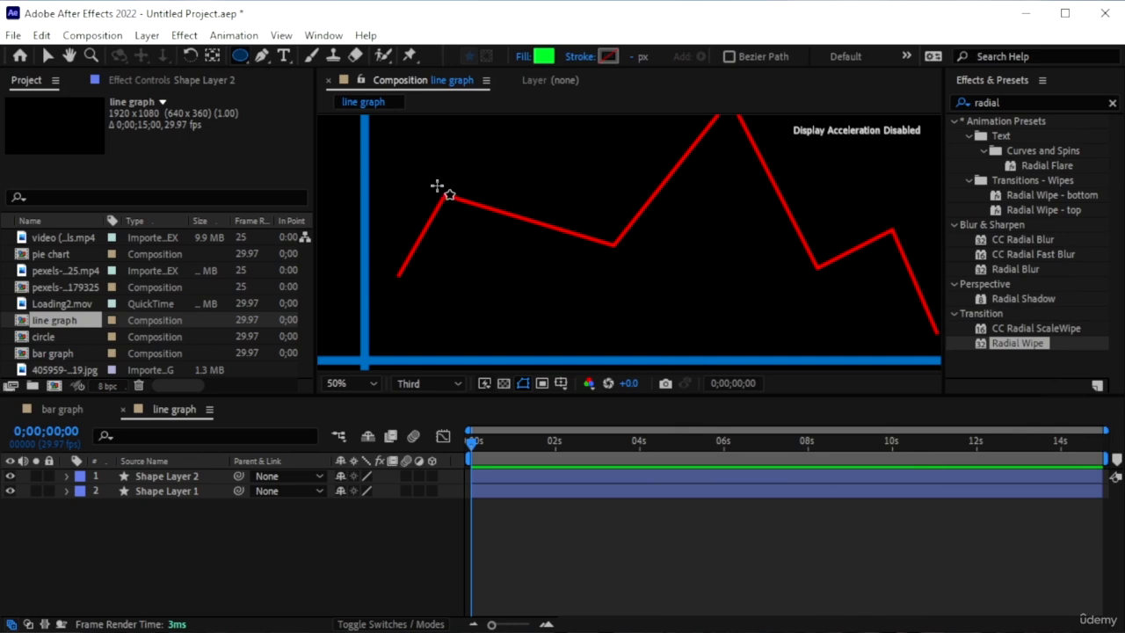
- Draw a small green circle at the red line's first peak and move it so it is centred on that corner
left_click_drag(436, 186, 453, 201)
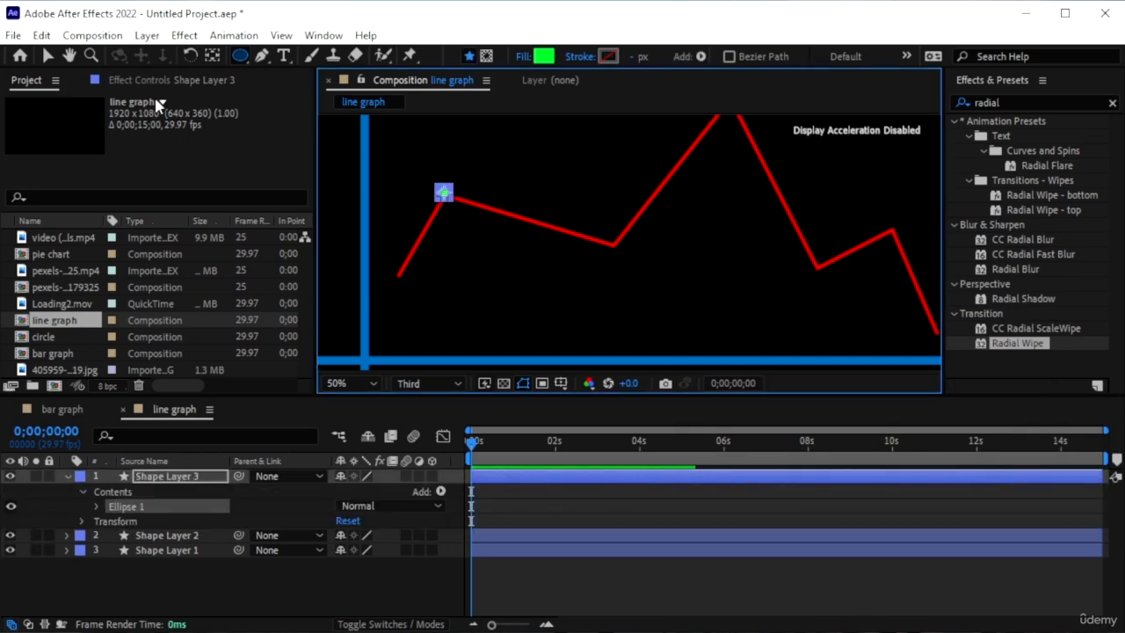
key("v")
left_click(415, 245)
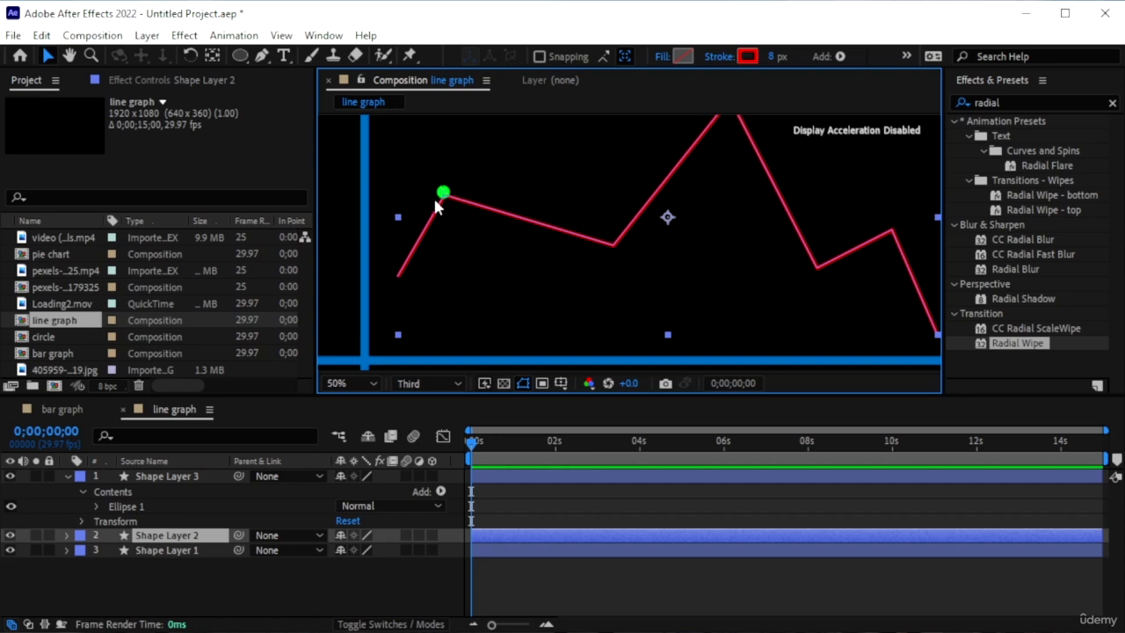
key("period")
key("h")
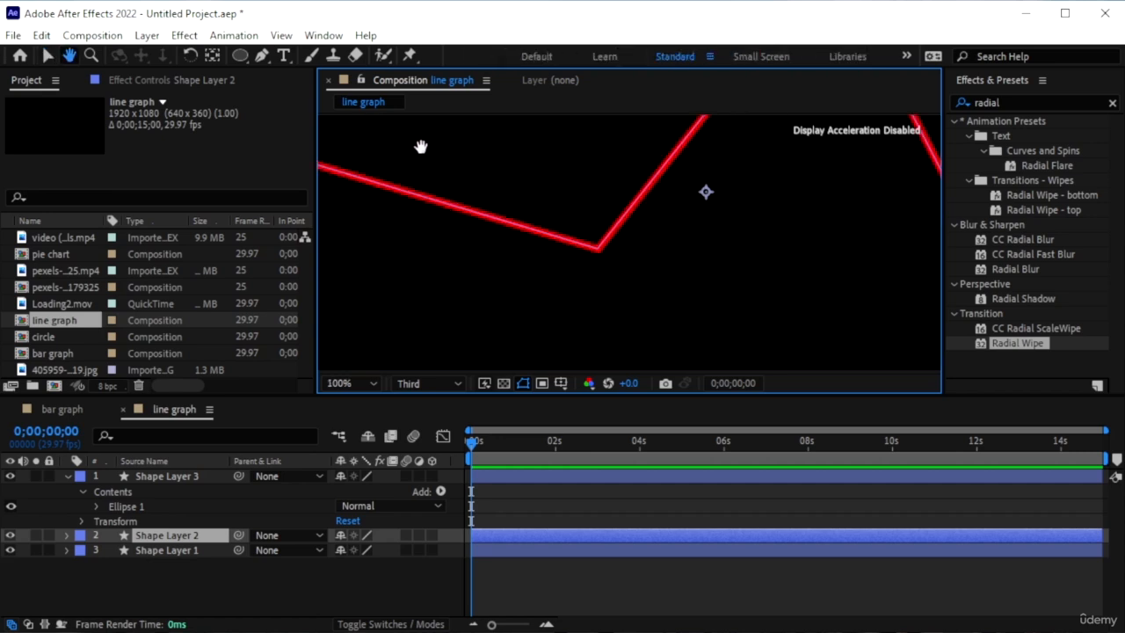
left_click_drag(445, 161, 744, 267)
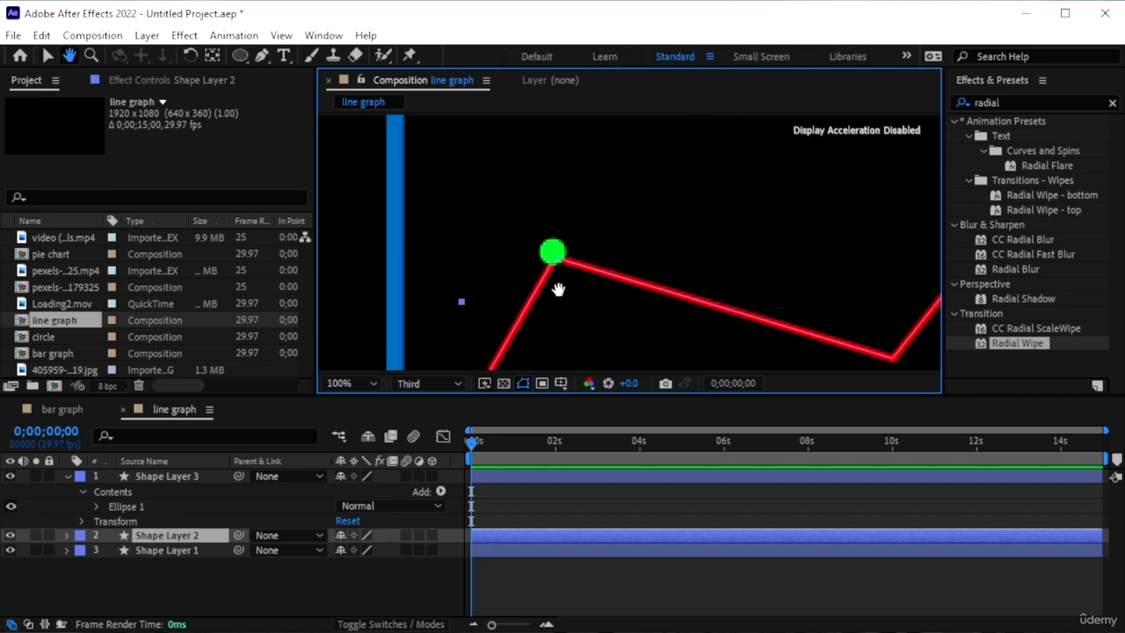
key("v")
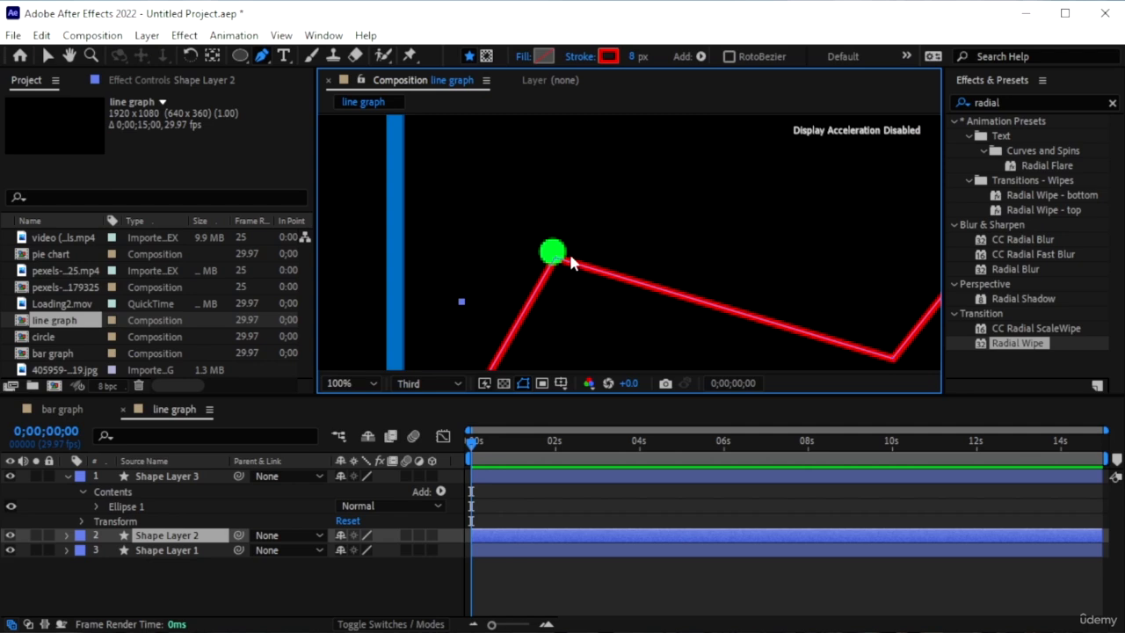
left_click(170, 579)
left_click(175, 539)
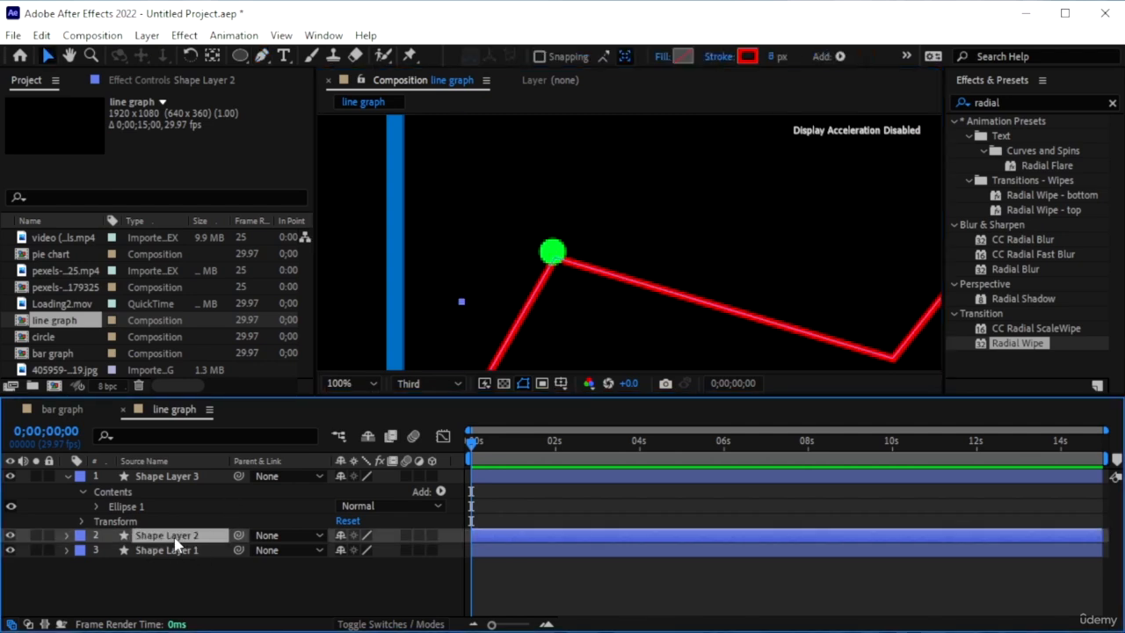
left_click(171, 475)
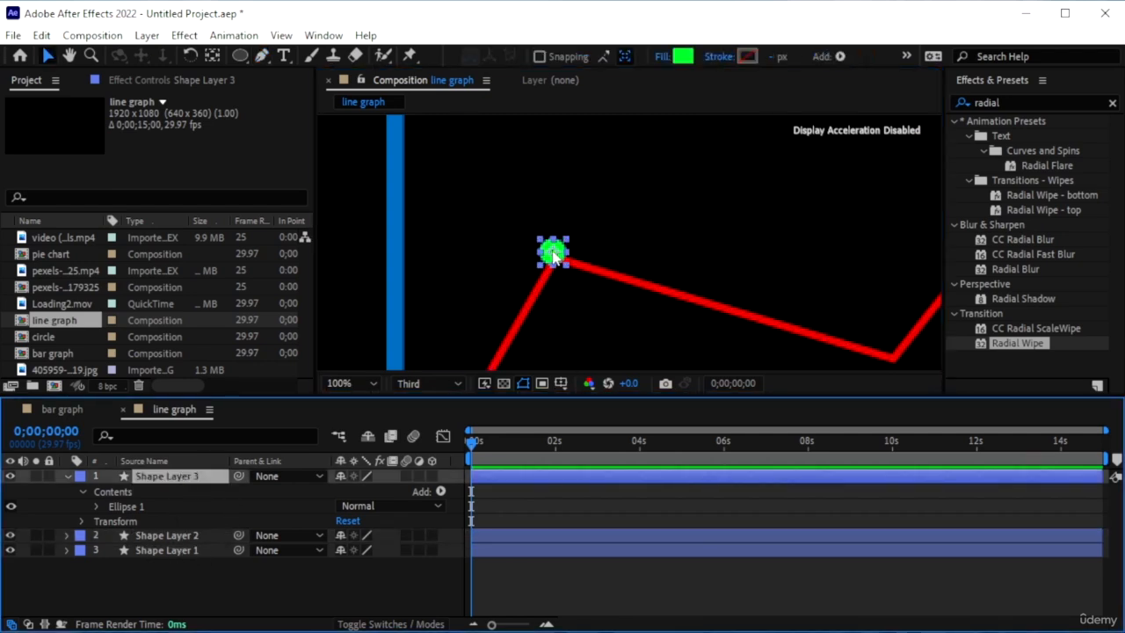
left_click_drag(555, 256, 558, 261)
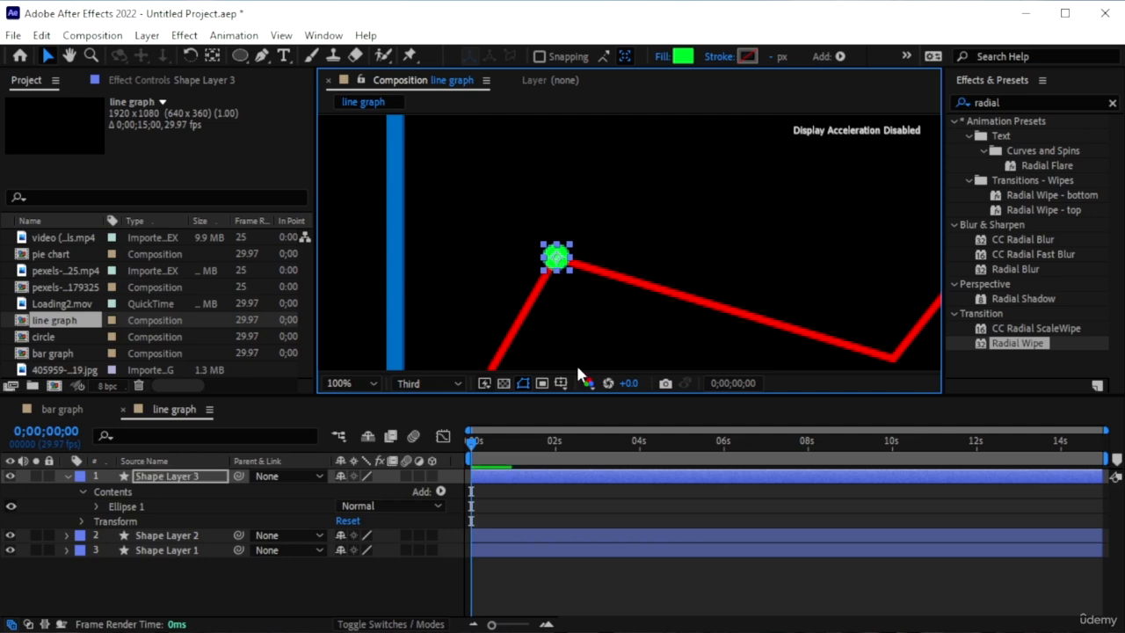
left_click(346, 588)
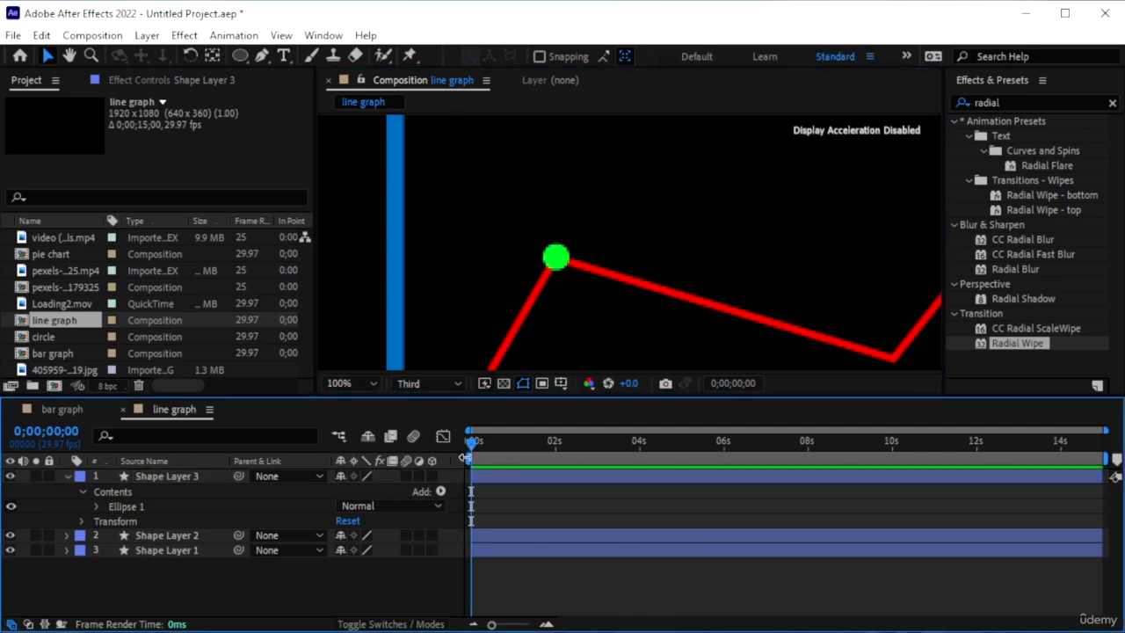
- Duplicate the green circle's layer four times
key("comma")
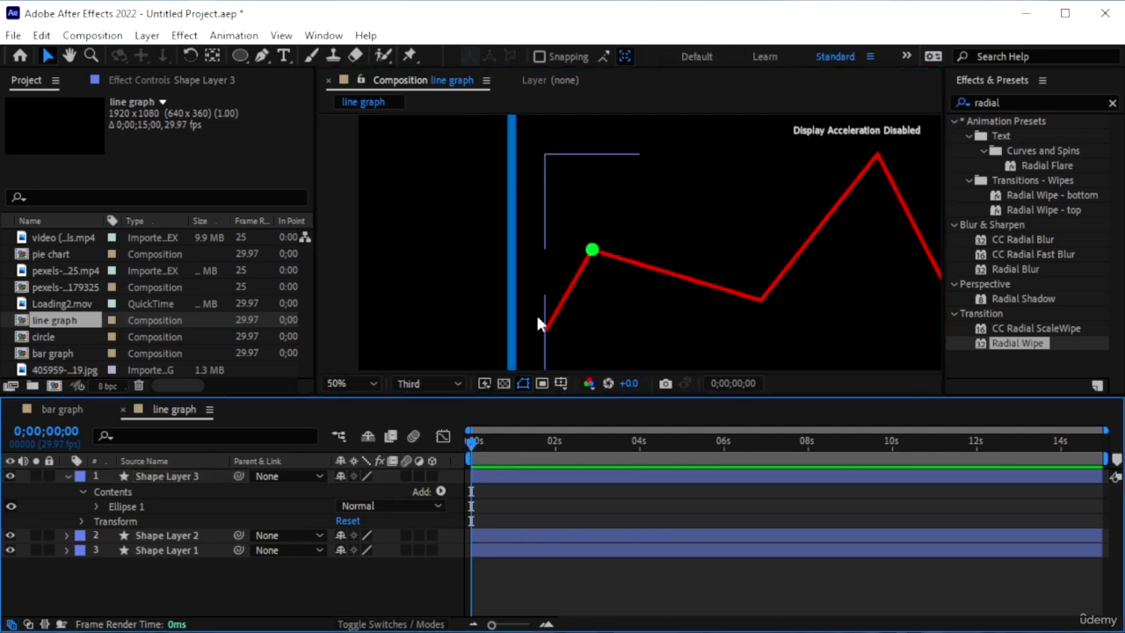
left_click(171, 479)
key("comma")
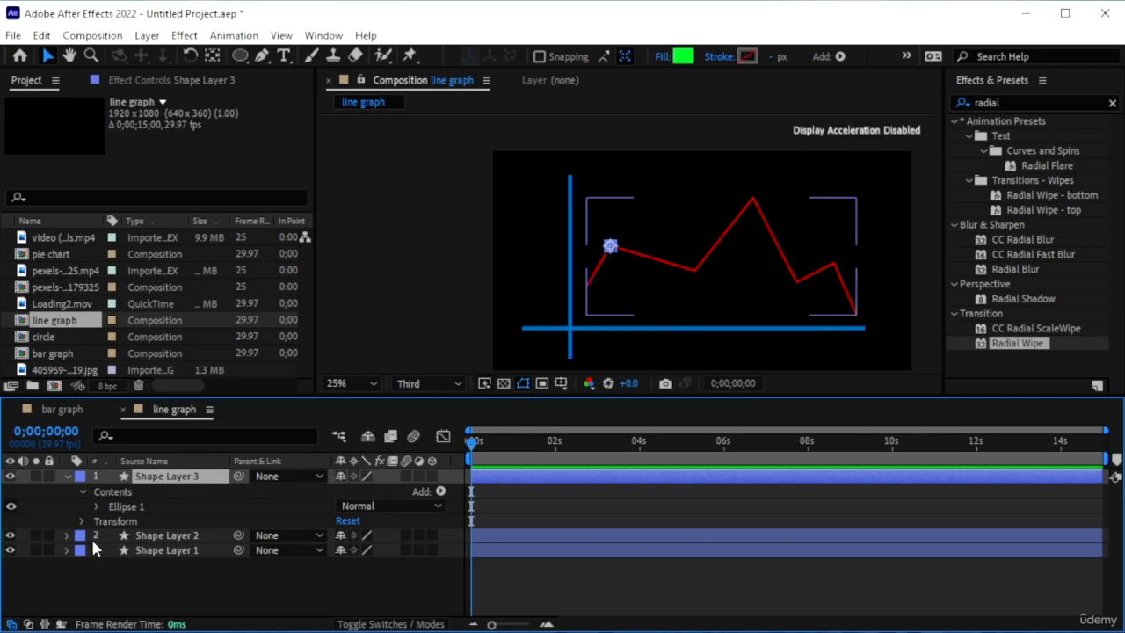
key("ctrl+d")
key("ctrl+d")
key("ctrl+d")
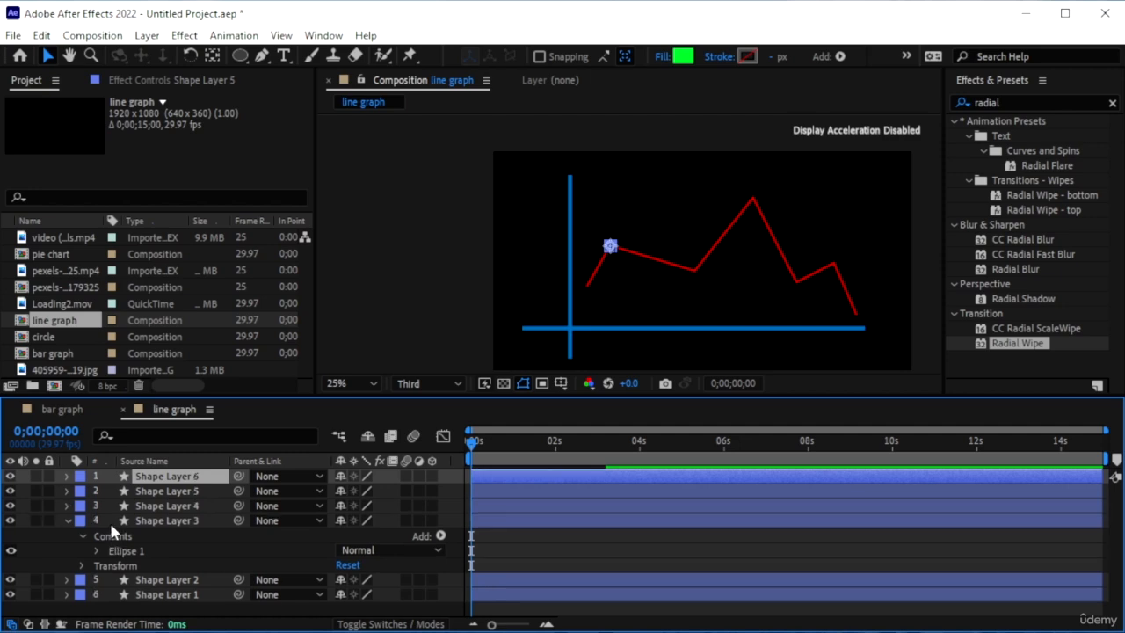
key("ctrl+d")
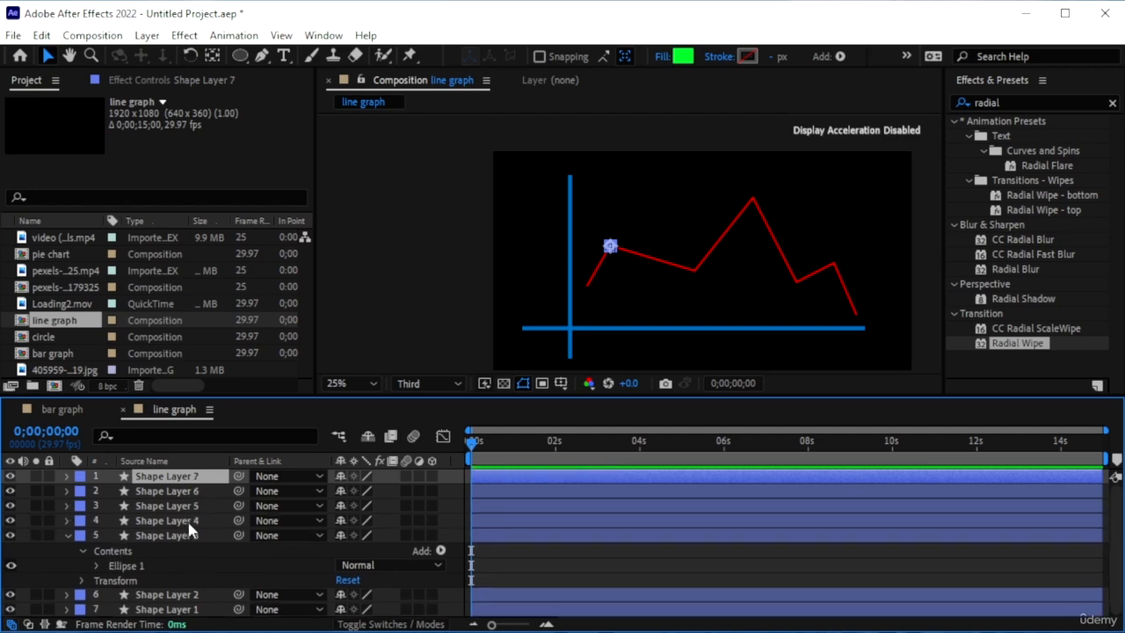
- Move the duplicate circle on Shape Layer 4 onto the red line's next corner, the low point after the first peak
left_click(189, 524)
scroll(651, 303, "up", 4)
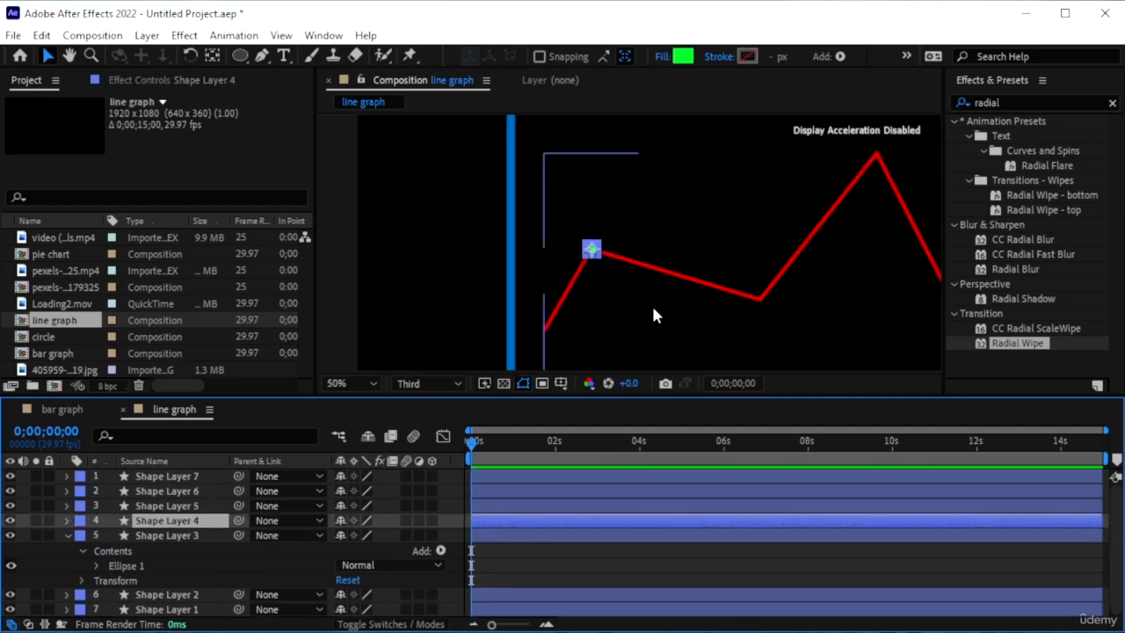
scroll(573, 261, "down", 2)
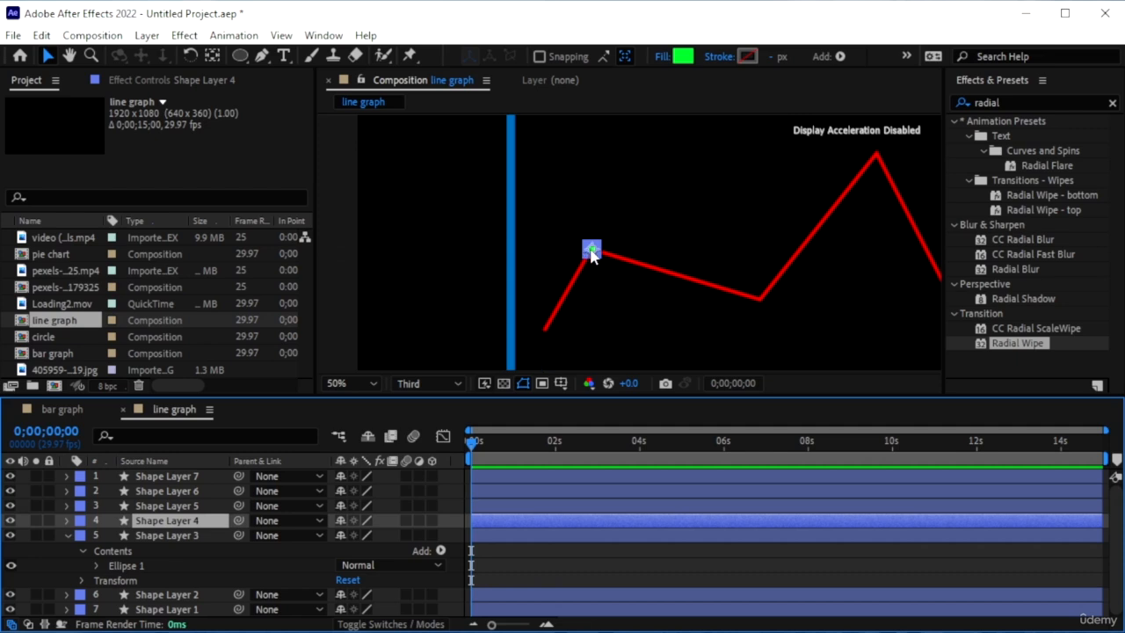
left_click_drag(590, 249, 757, 301)
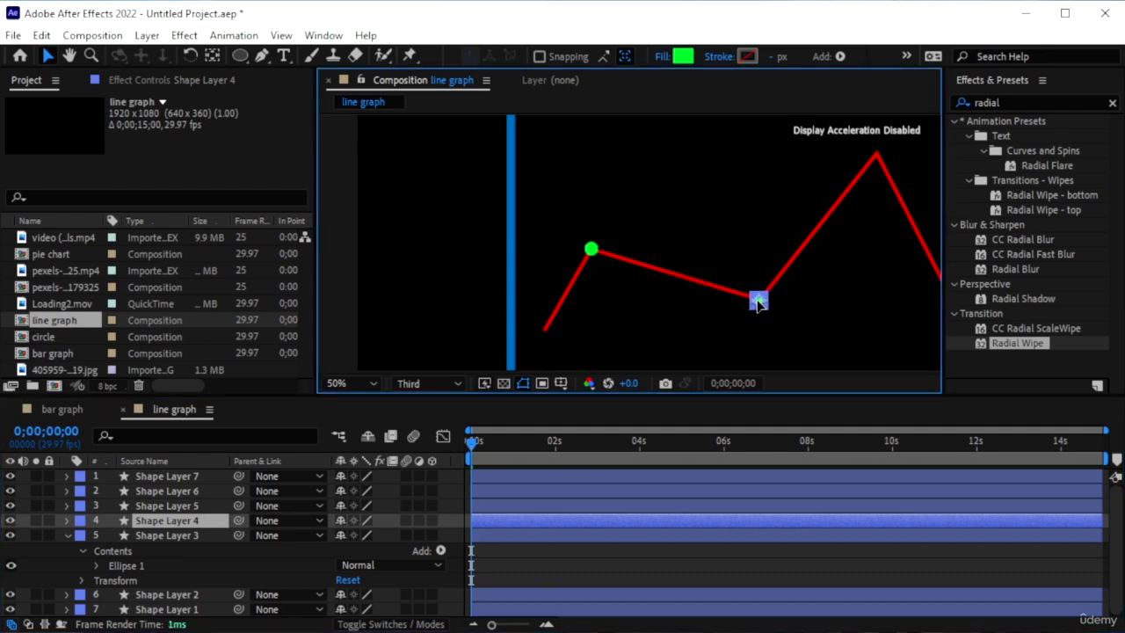
- Move the three remaining duplicate circles onto the red line's highest peak, the low point after it and the last small peak
left_click_drag(594, 252, 875, 153)
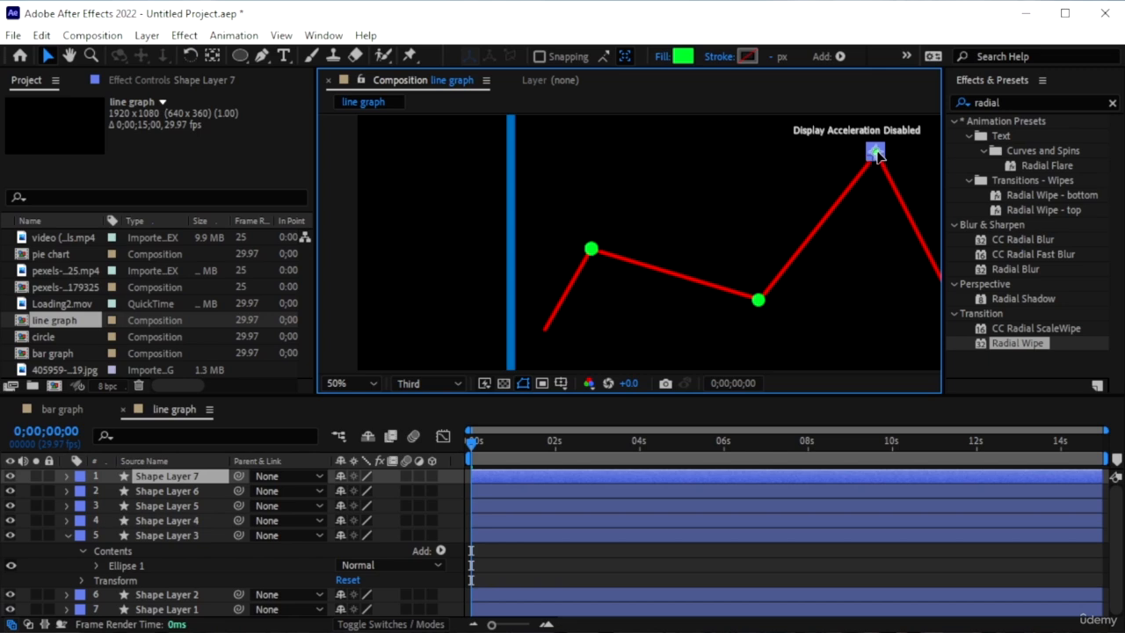
key("h")
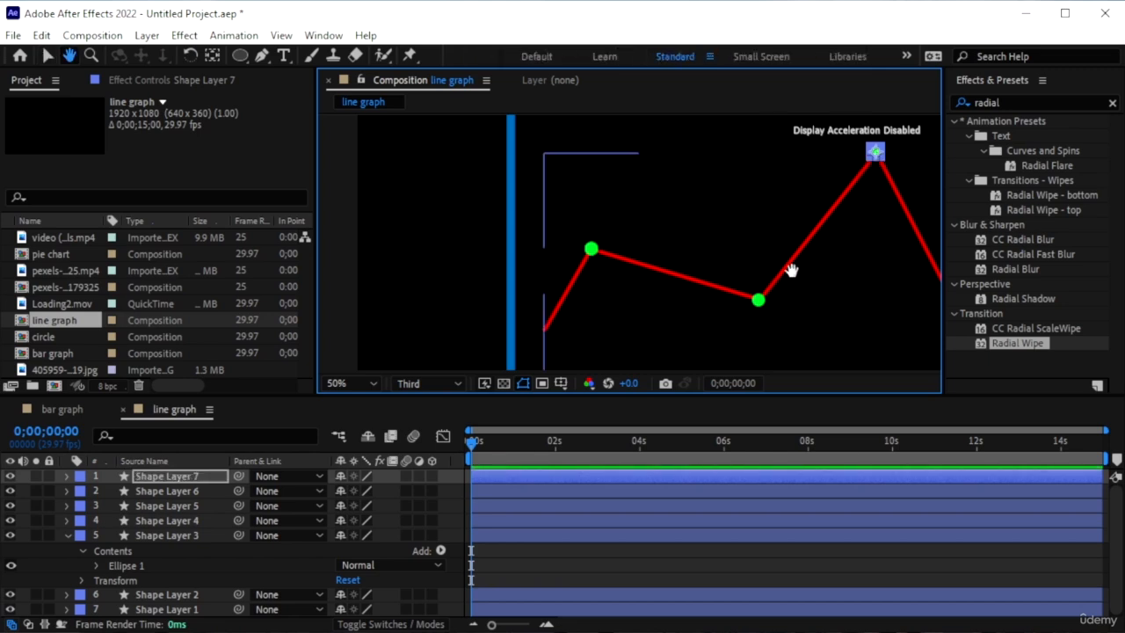
left_click_drag(791, 270, 621, 254)
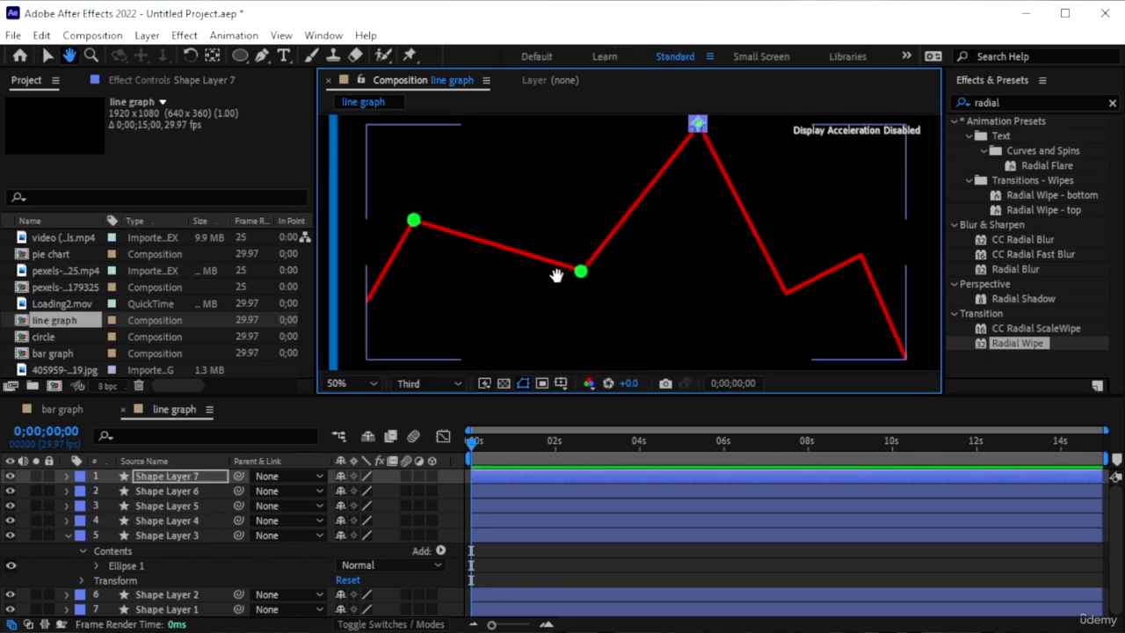
key("v")
left_click(415, 221)
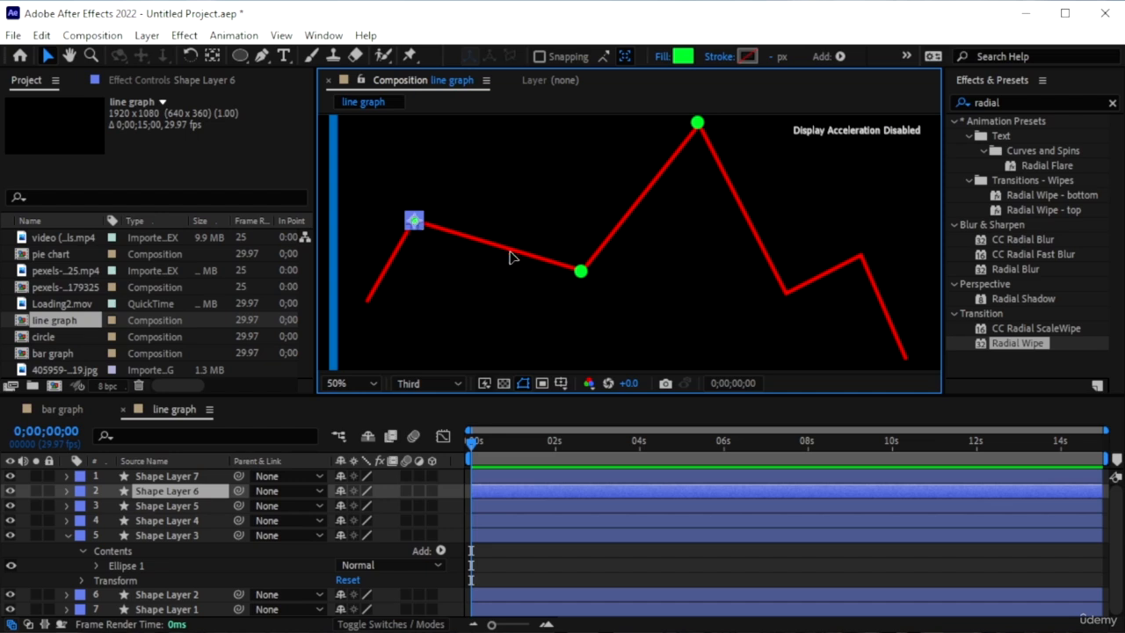
left_click_drag(414, 221, 785, 295)
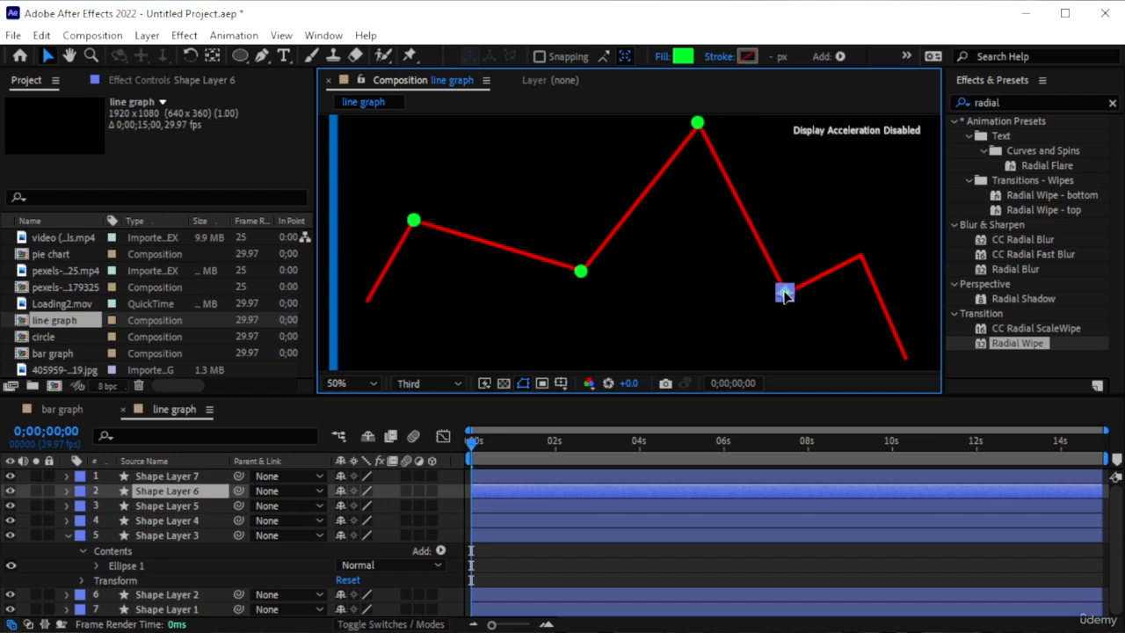
left_click(415, 220)
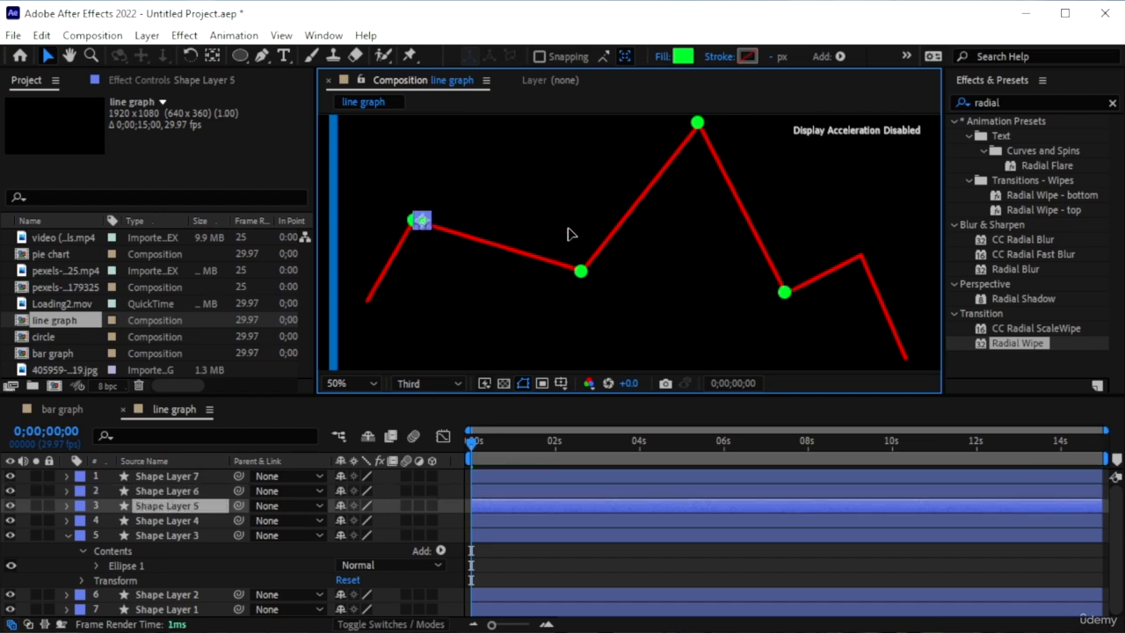
left_click_drag(568, 233, 875, 269)
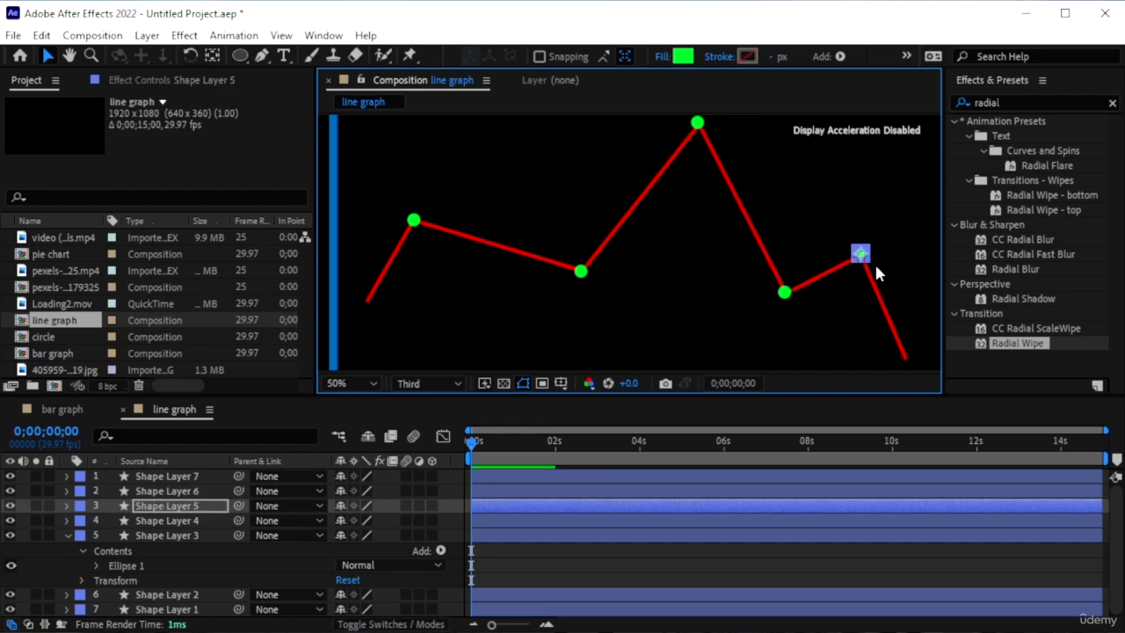
- Nudge Shape Layer 7's circle down so it is centred on the highest peak, and check the circles on the last two corners
key("slash")
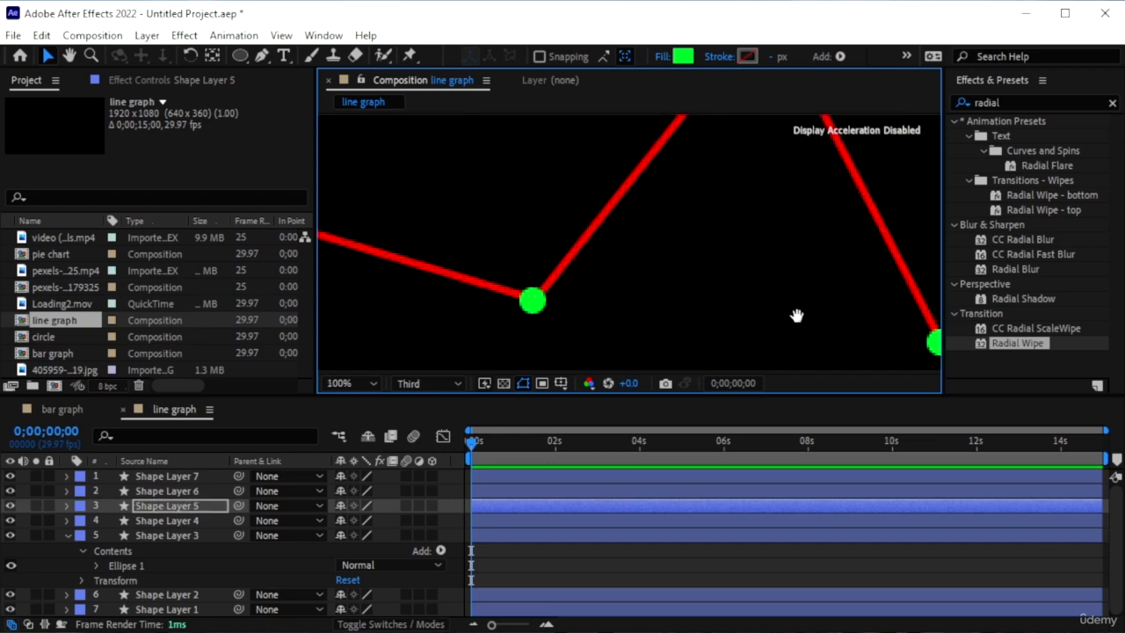
left_click_drag(743, 322, 554, 321)
left_click_drag(794, 266, 602, 292)
left_click_drag(579, 241, 762, 356)
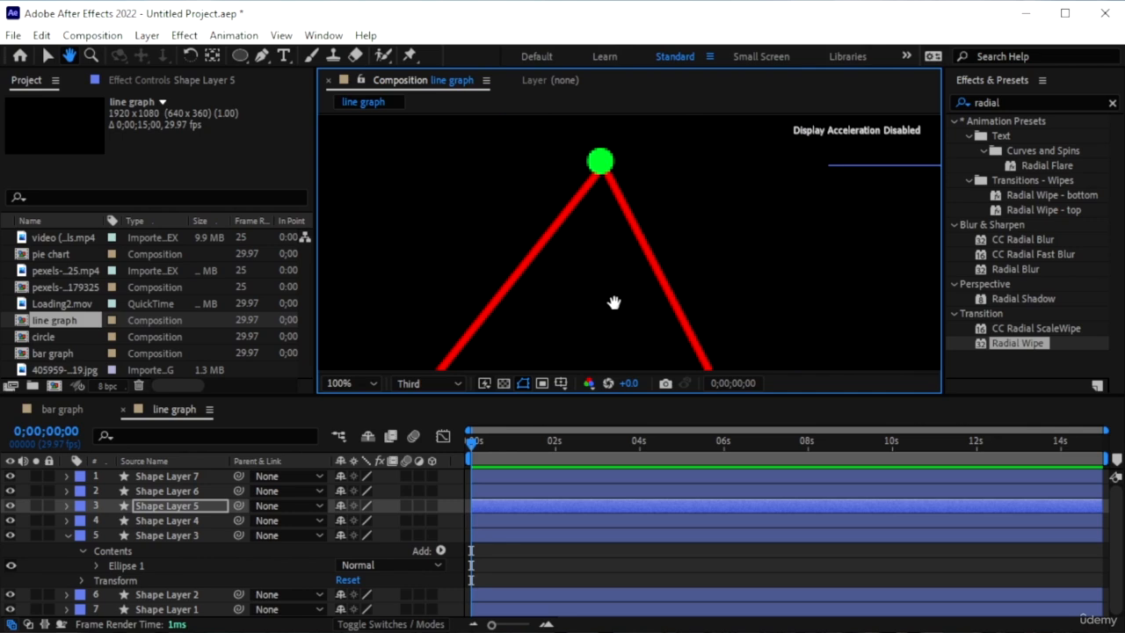
key("v")
left_click_drag(601, 163, 603, 170)
key("h")
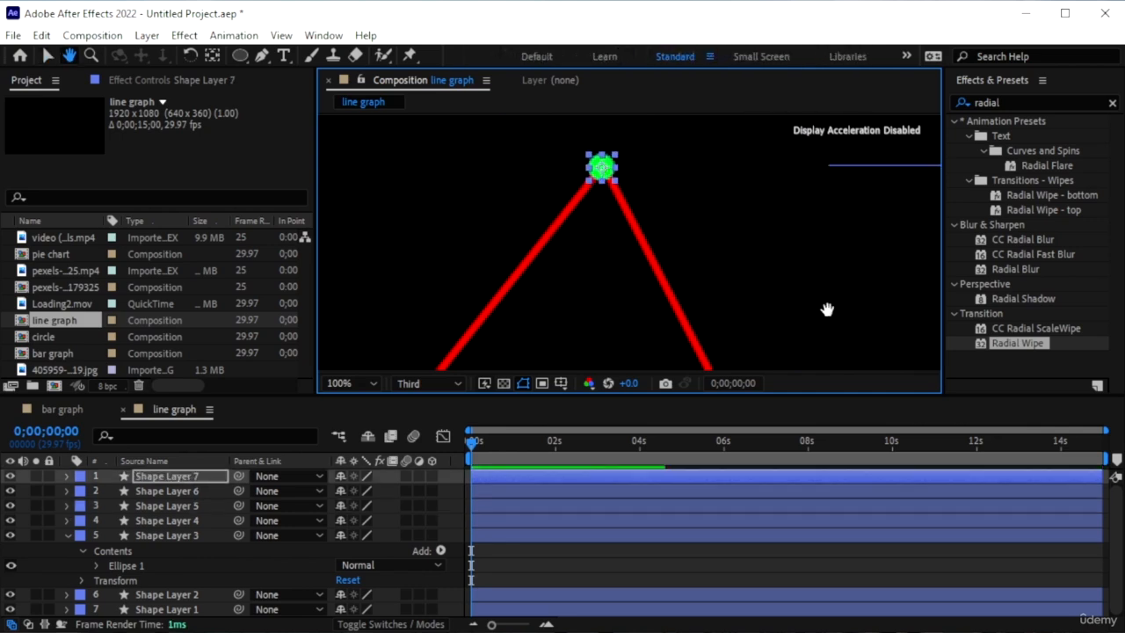
left_click_drag(773, 283, 579, 132)
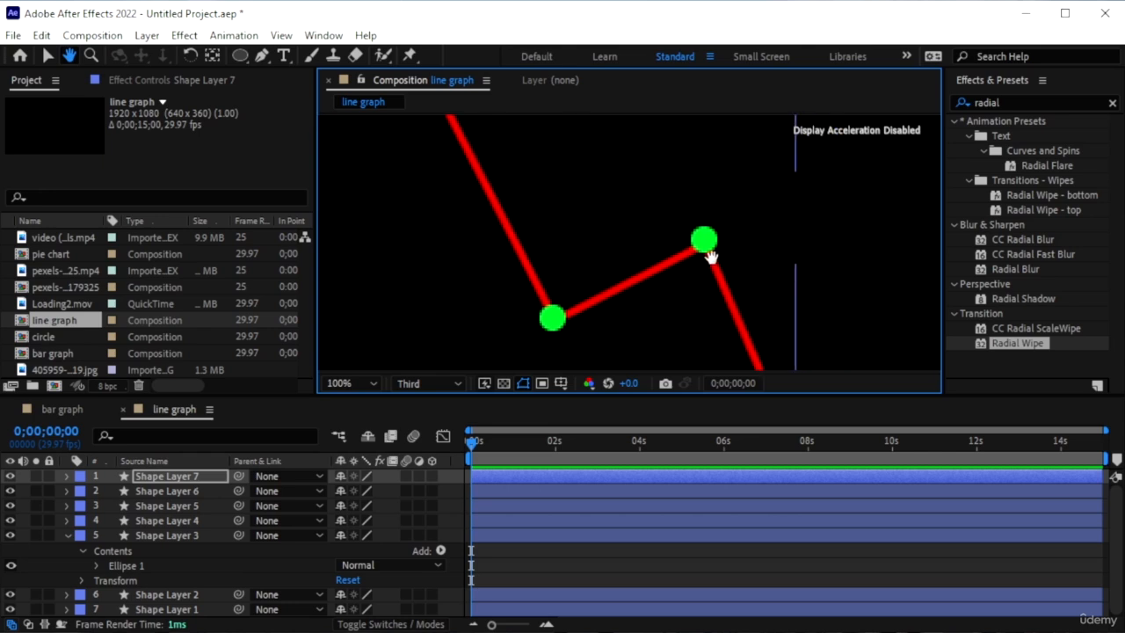
key("v")
left_click(708, 248)
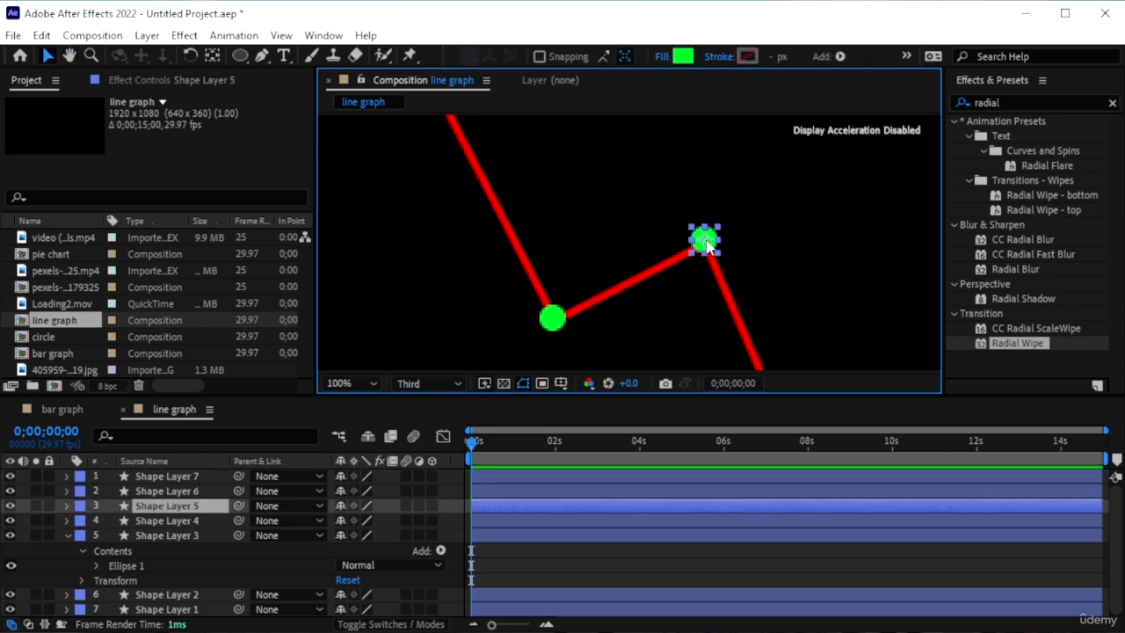
key("comma")
key("comma")
key("comma")
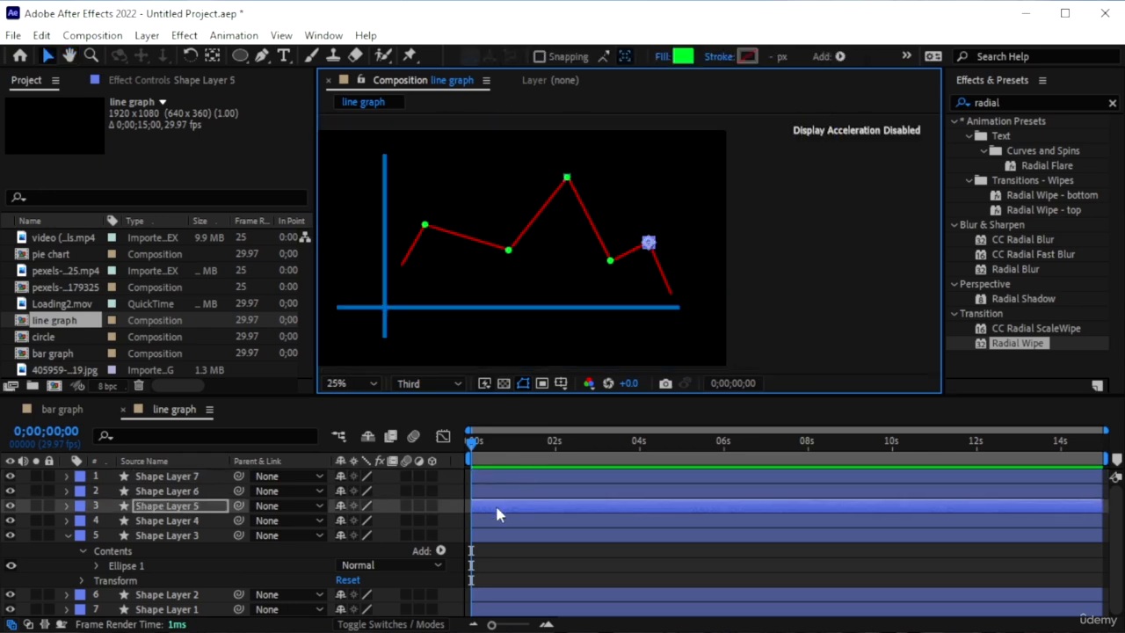
- Collapse Shape Layer 3's properties and select the blue axes layer
left_click(470, 444)
left_click(181, 537)
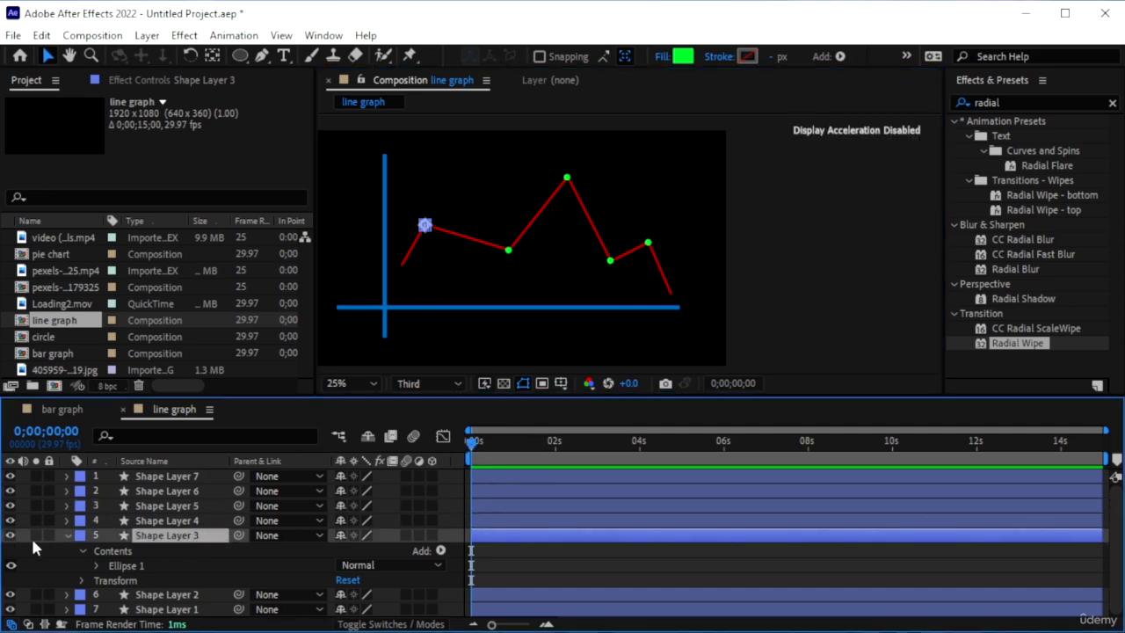
left_click(66, 534)
left_click(162, 566)
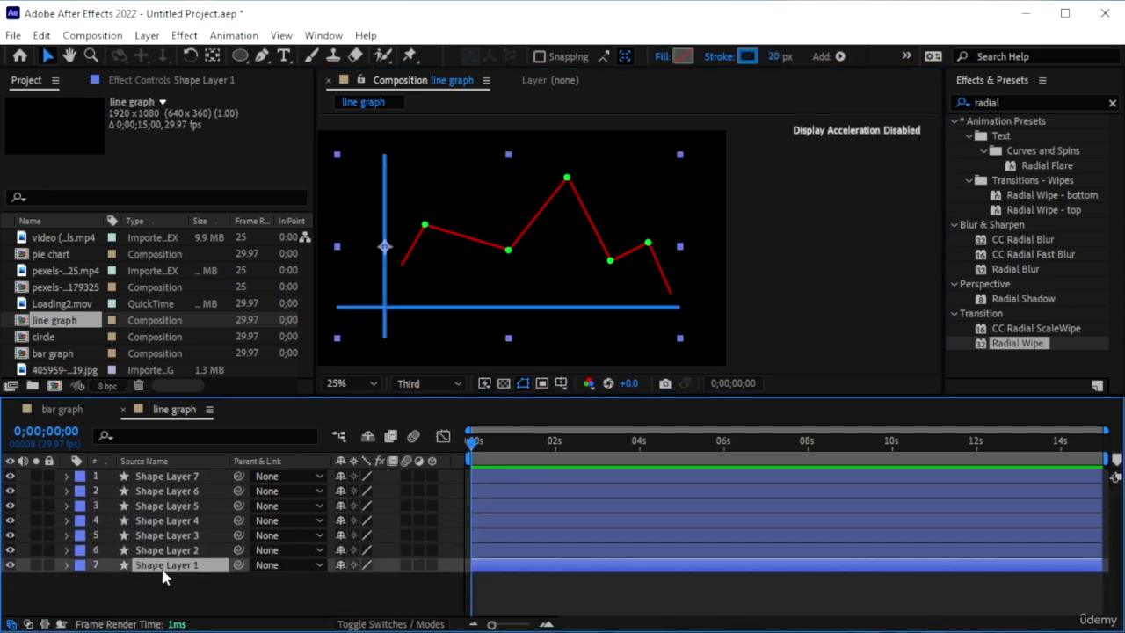
- Move the red line's starting point down onto the vertical blue axis, just above the horizontal axis
left_click(176, 550)
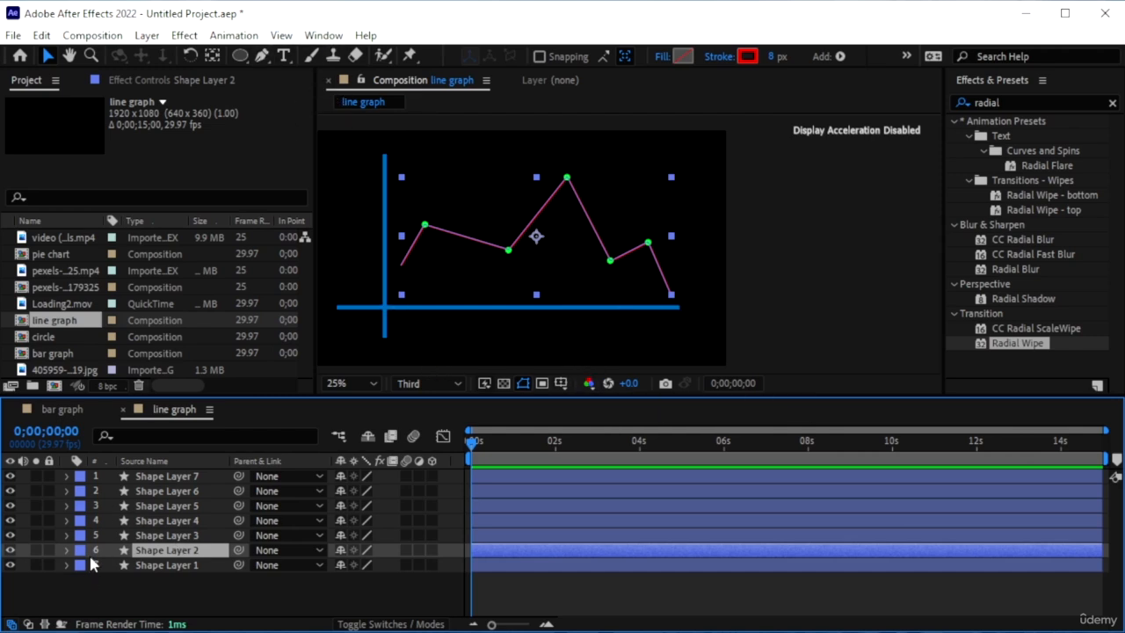
left_click(262, 56)
left_click_drag(399, 266, 384, 291)
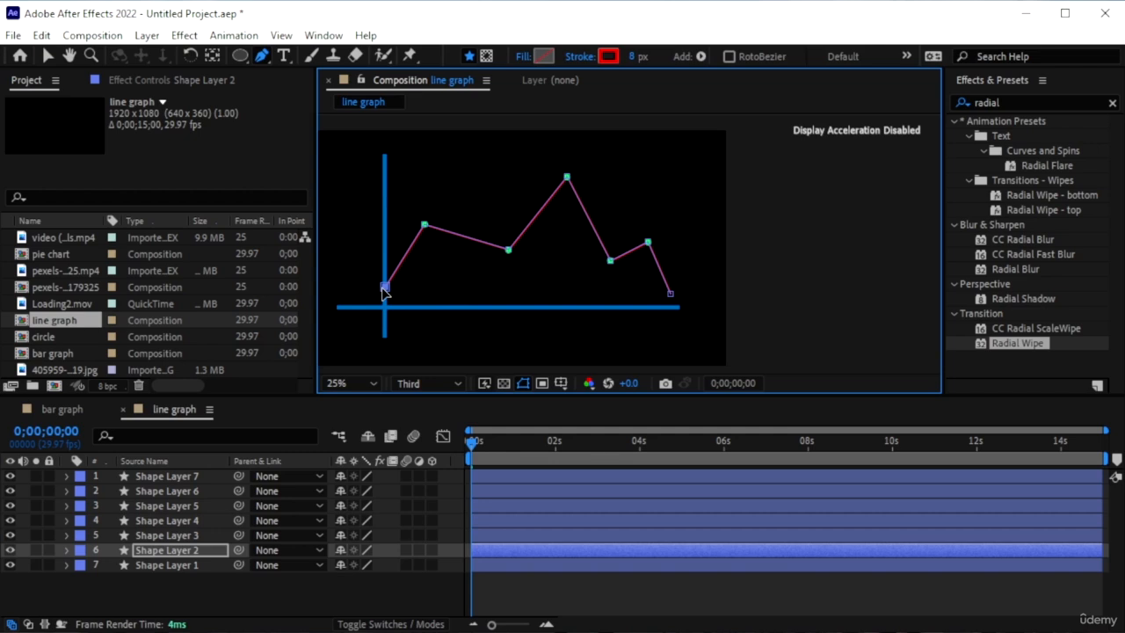
left_click(252, 615)
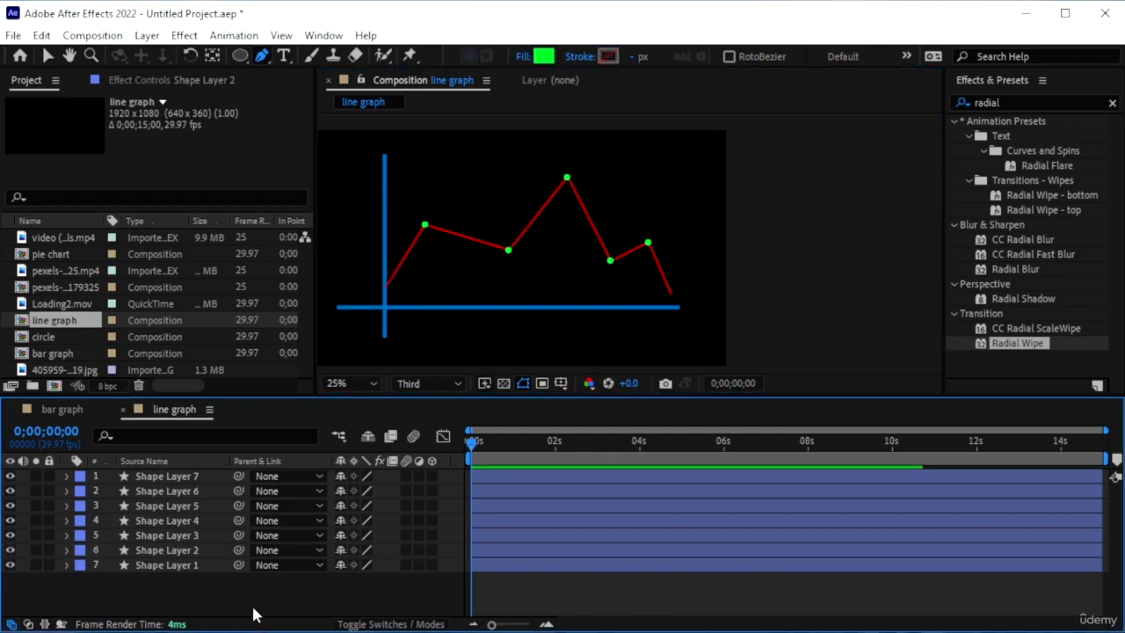
- Move the blue axes layer, Shape Layer 1, to the top of the layer stack
left_click(191, 567)
left_click_drag(180, 569, 180, 475)
left_click(212, 617)
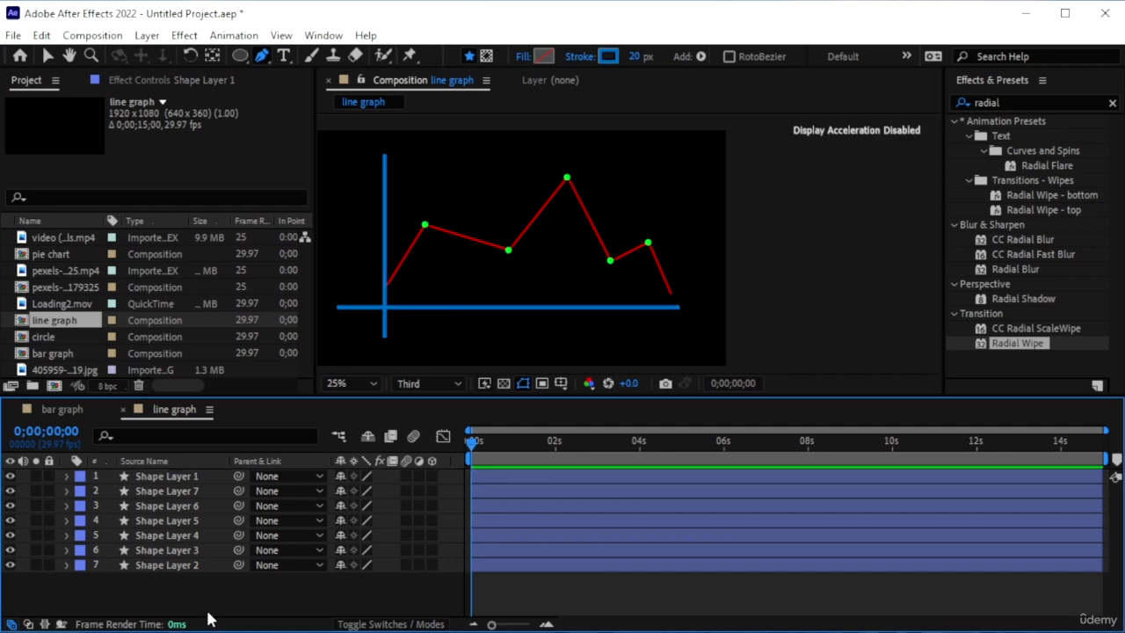
- Rename the red line's layer, Shape Layer 2, as "line"
left_click(183, 566)
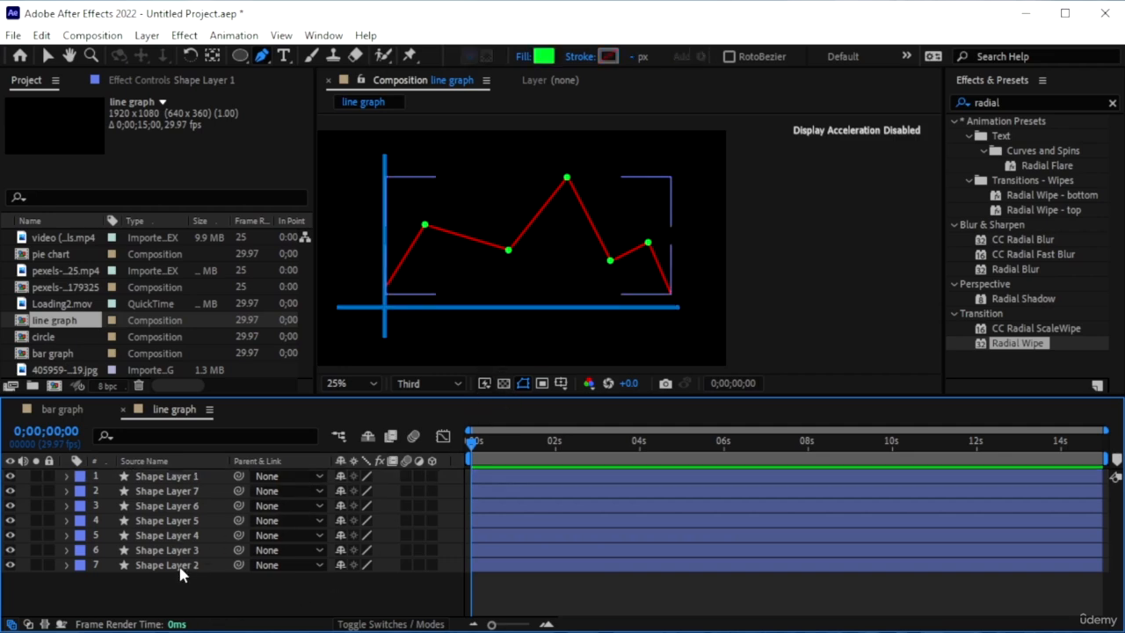
right_click(195, 564)
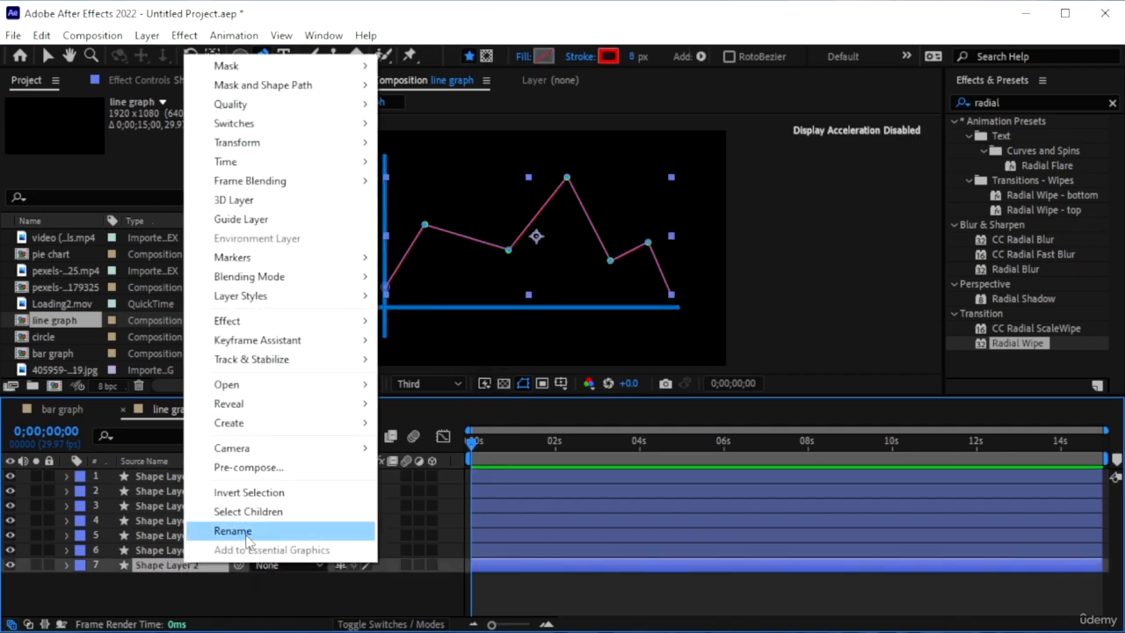
left_click(246, 527)
type("Line")
key("Return")
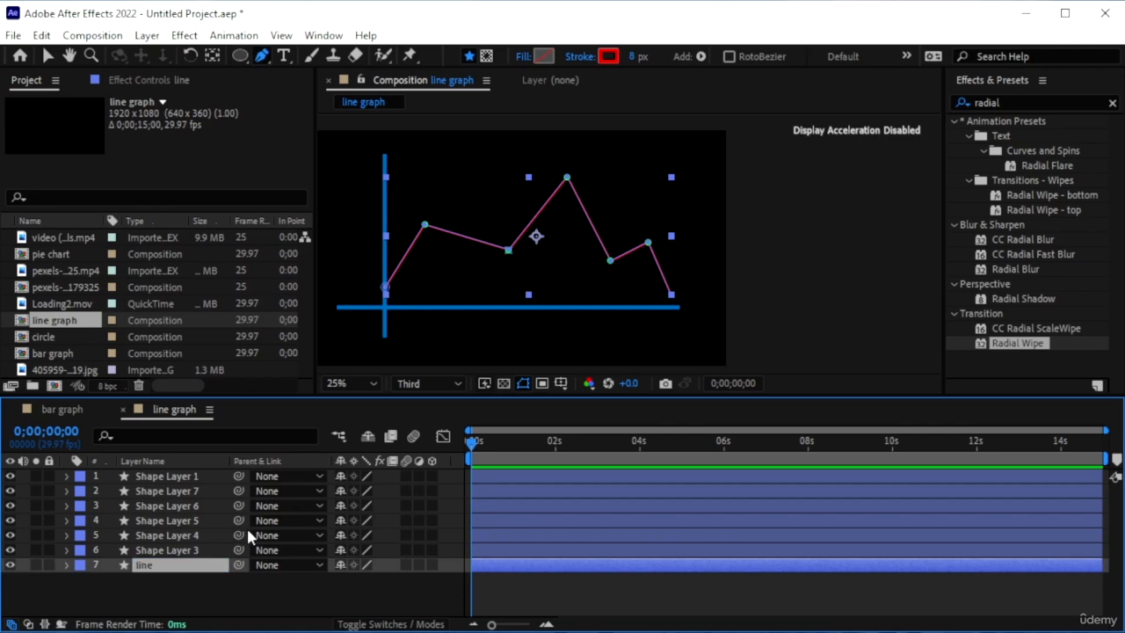
- Rename the blue axes layer, Shape Layer 1, as "base"
left_click(167, 479)
right_click(168, 483)
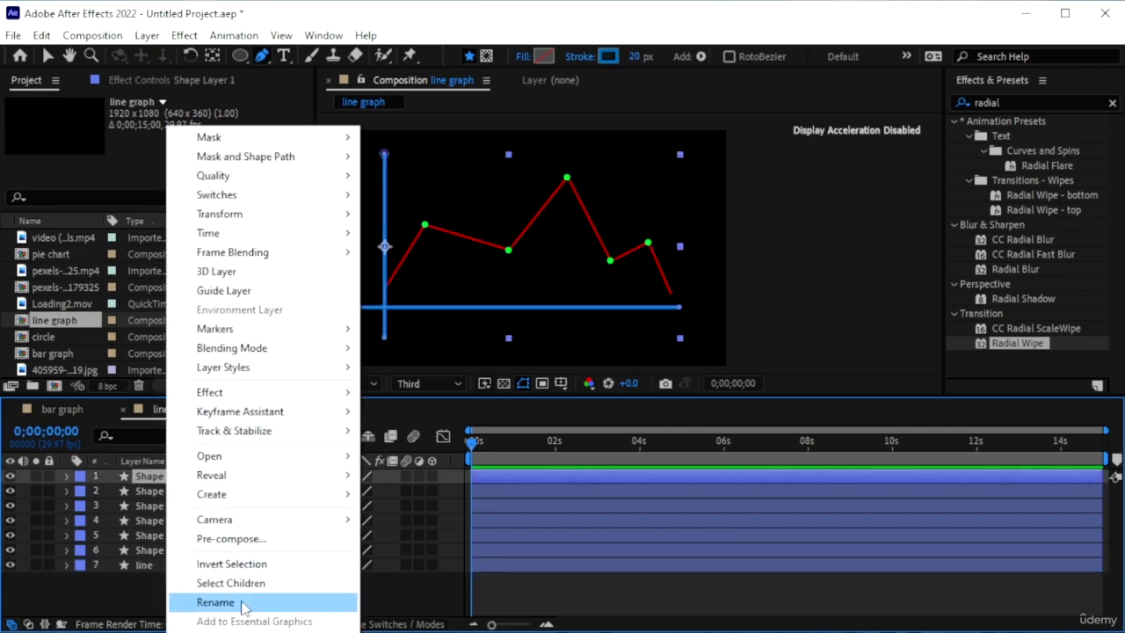
left_click(255, 602)
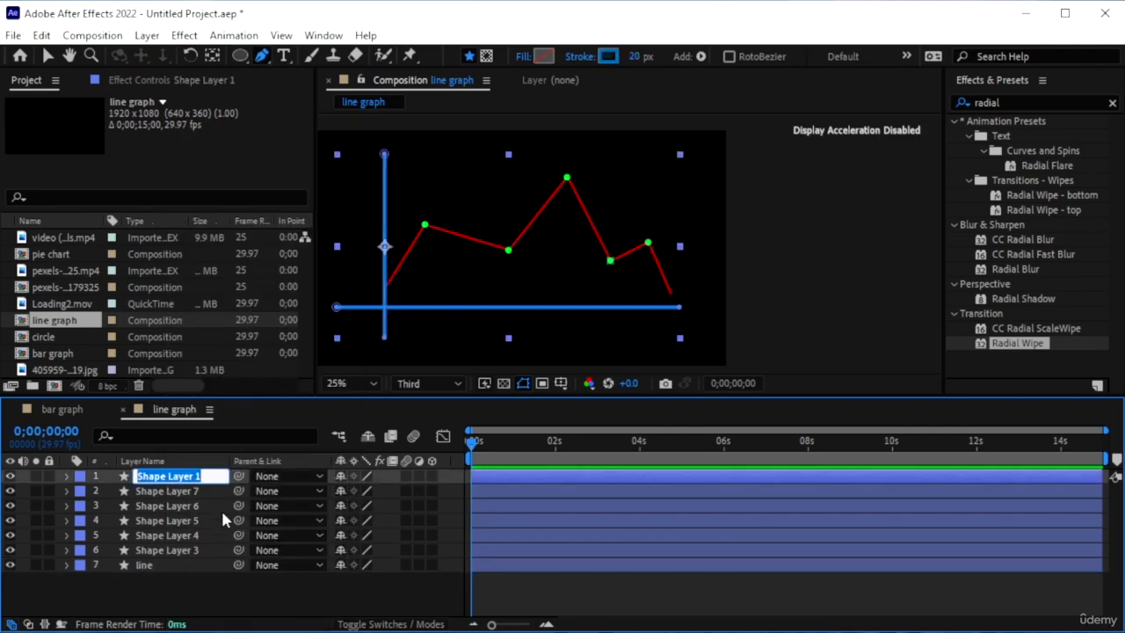
key("BackSpace")
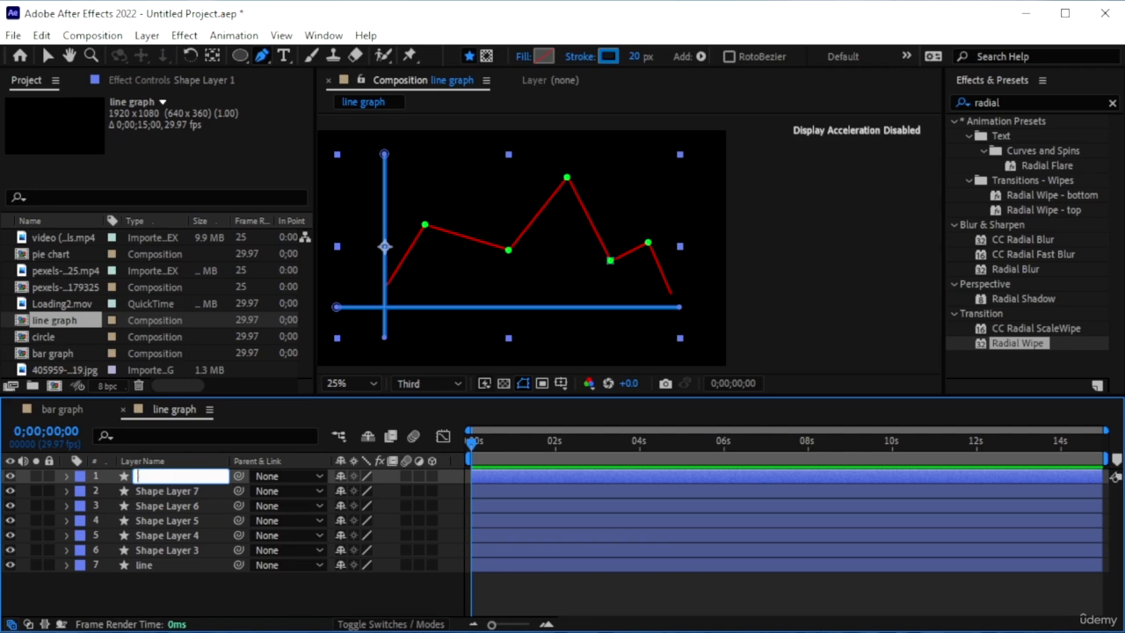
key("Return")
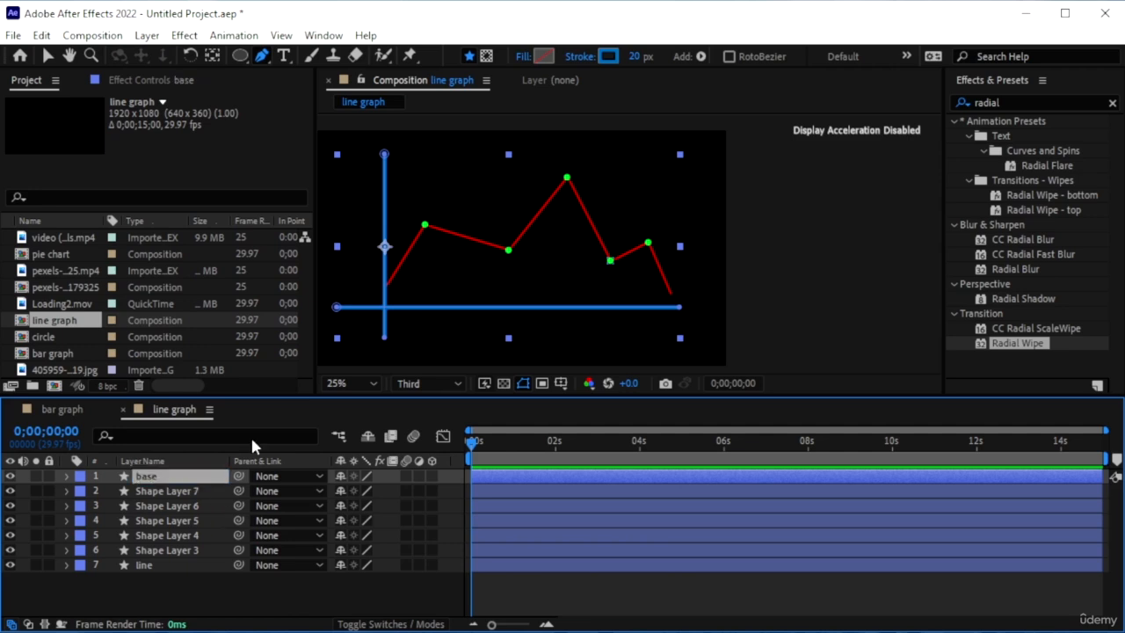
- Set the scale of all five green circle layers, Shape Layers 3 to 7, to 0% and add scale keyframes at 0;00;00;00
left_click(167, 565)
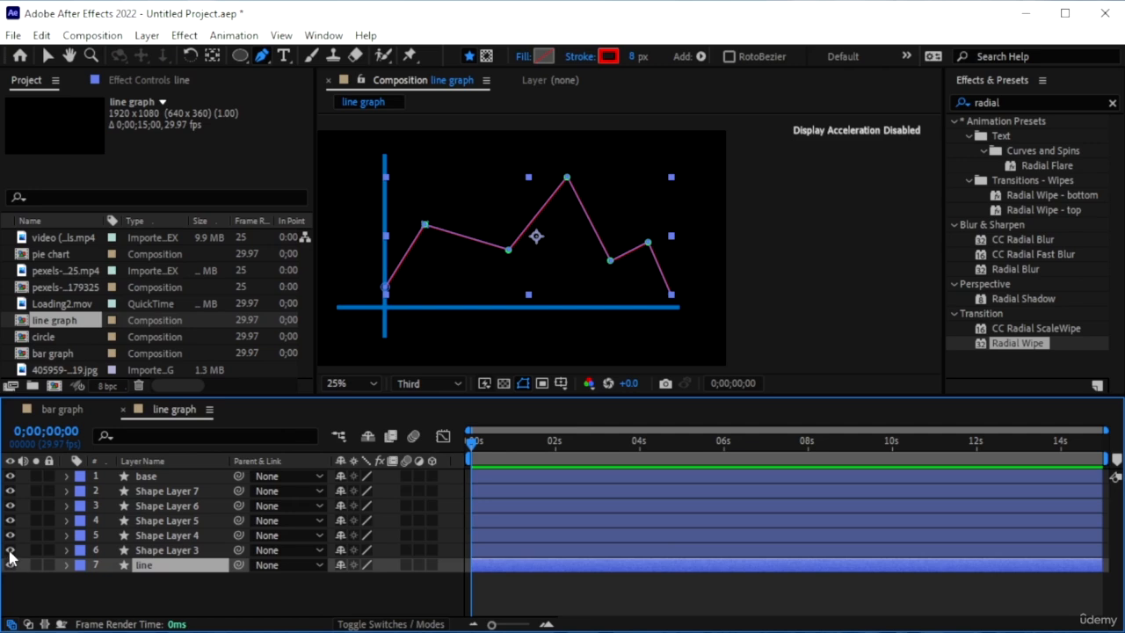
left_click(167, 550)
left_click(193, 492, "shift")
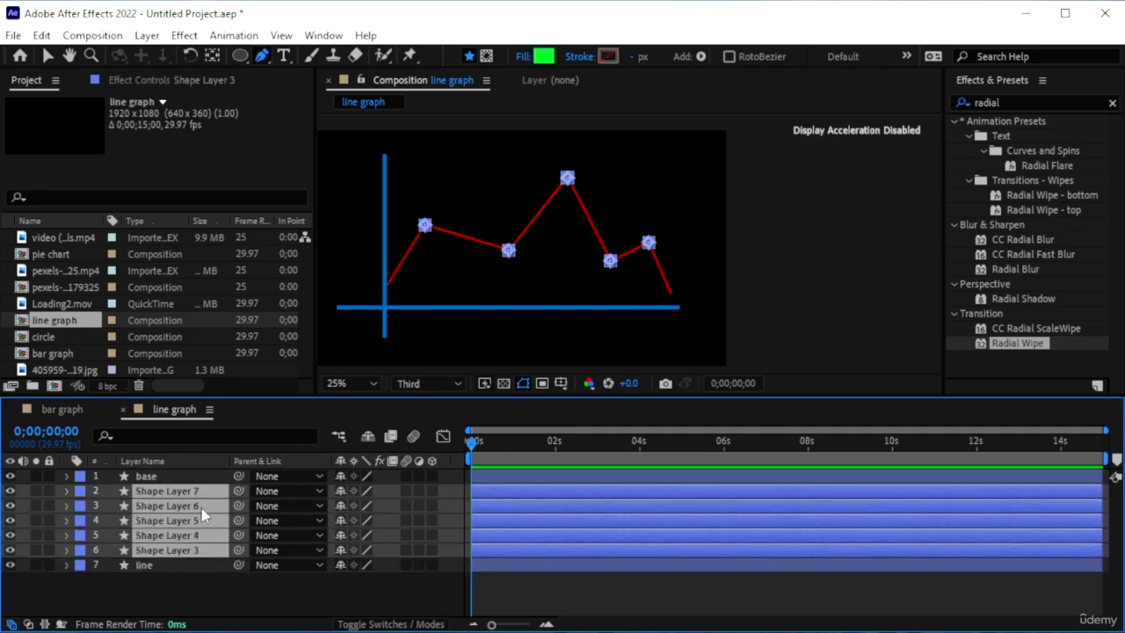
key("s")
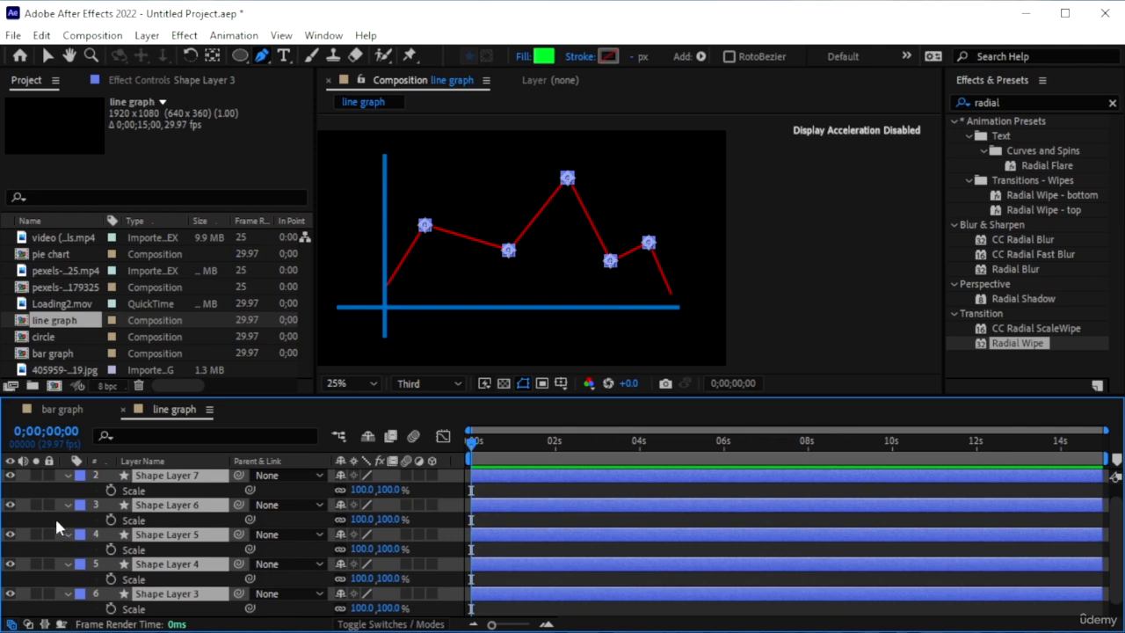
left_click_drag(396, 493, 369, 491)
left_click(366, 491)
type("0")
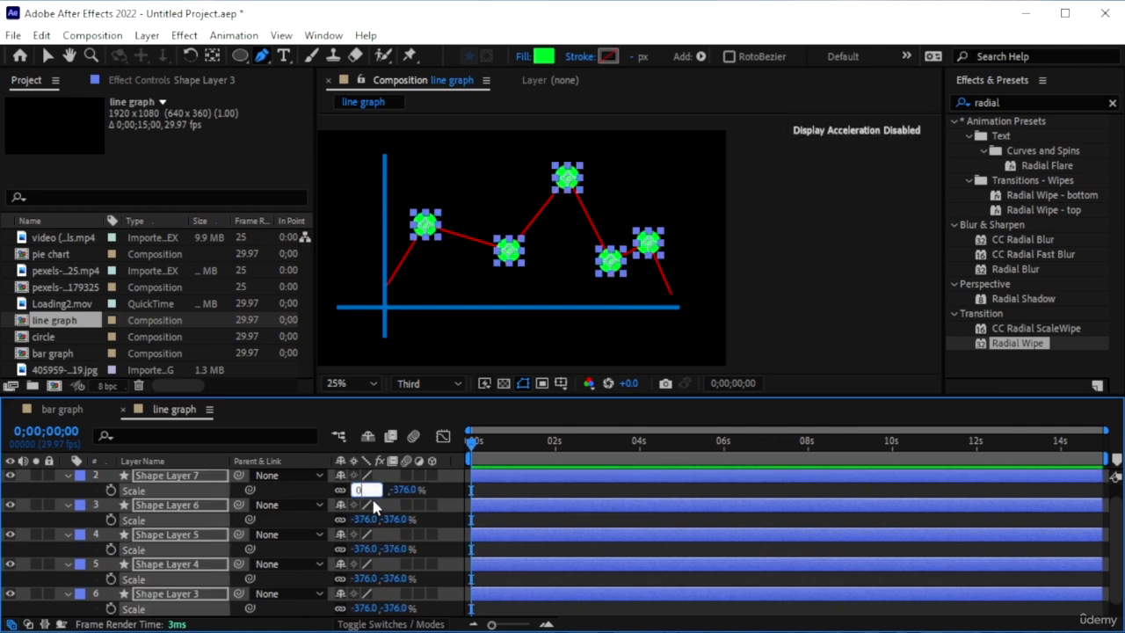
key("Return")
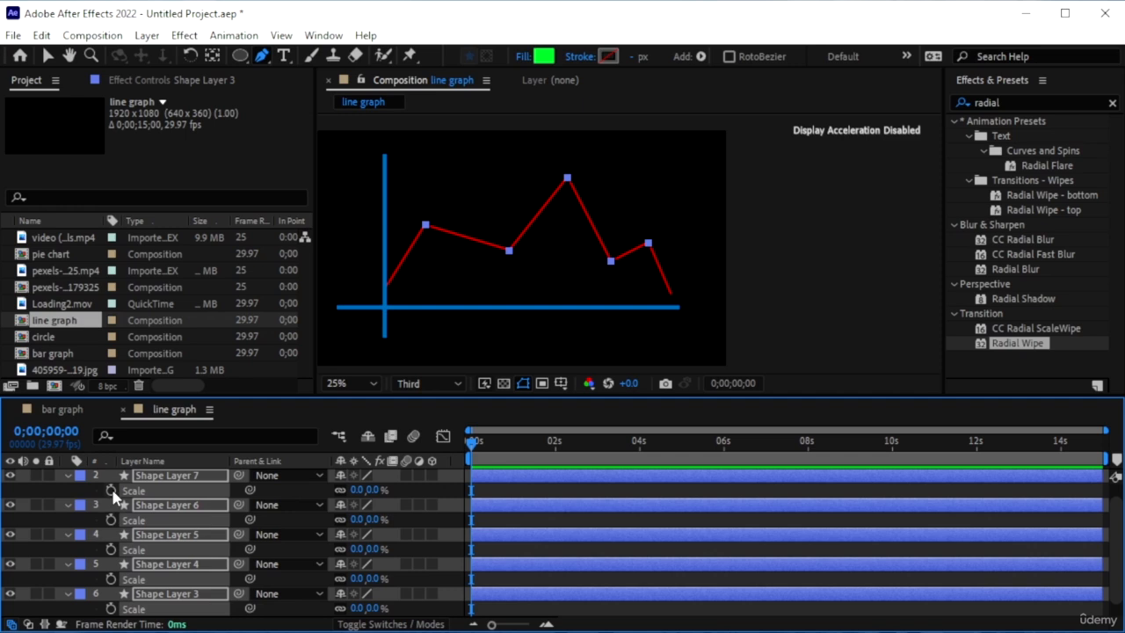
left_click(111, 490)
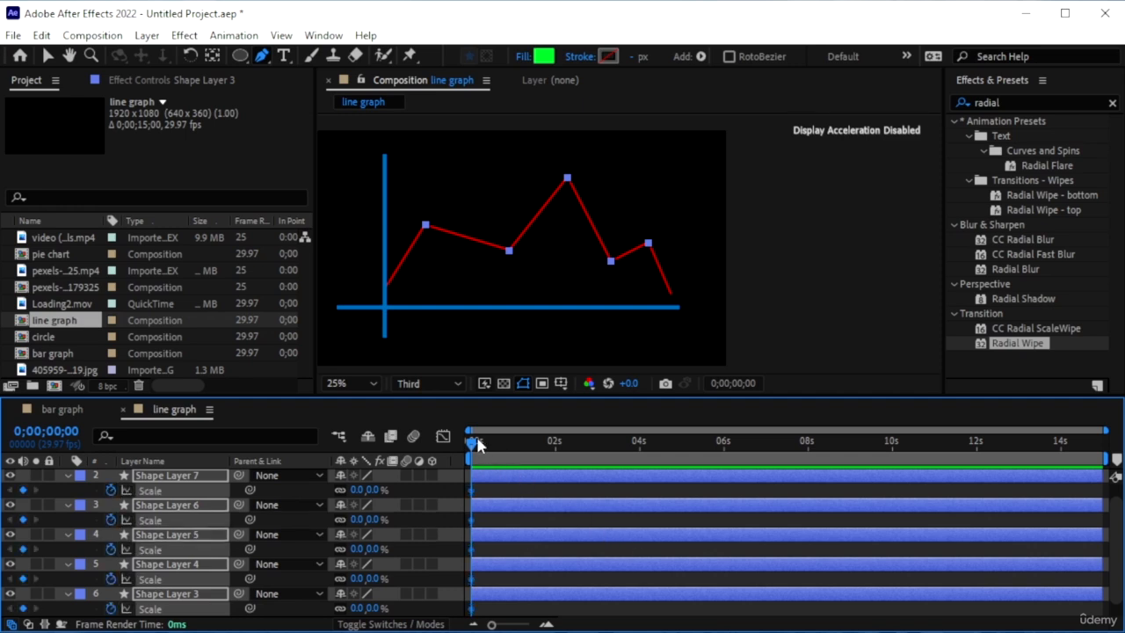
- Set the scale of the five green circle layers to 100% at 0;00;00;28
left_click_drag(473, 447, 638, 481)
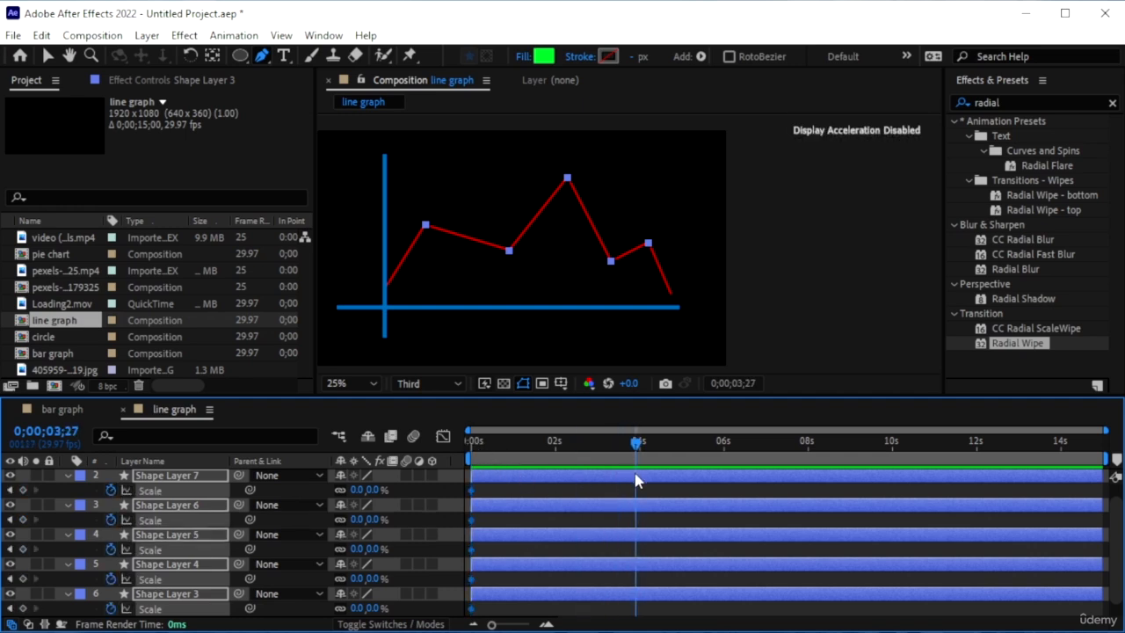
left_click_drag(562, 449, 510, 450)
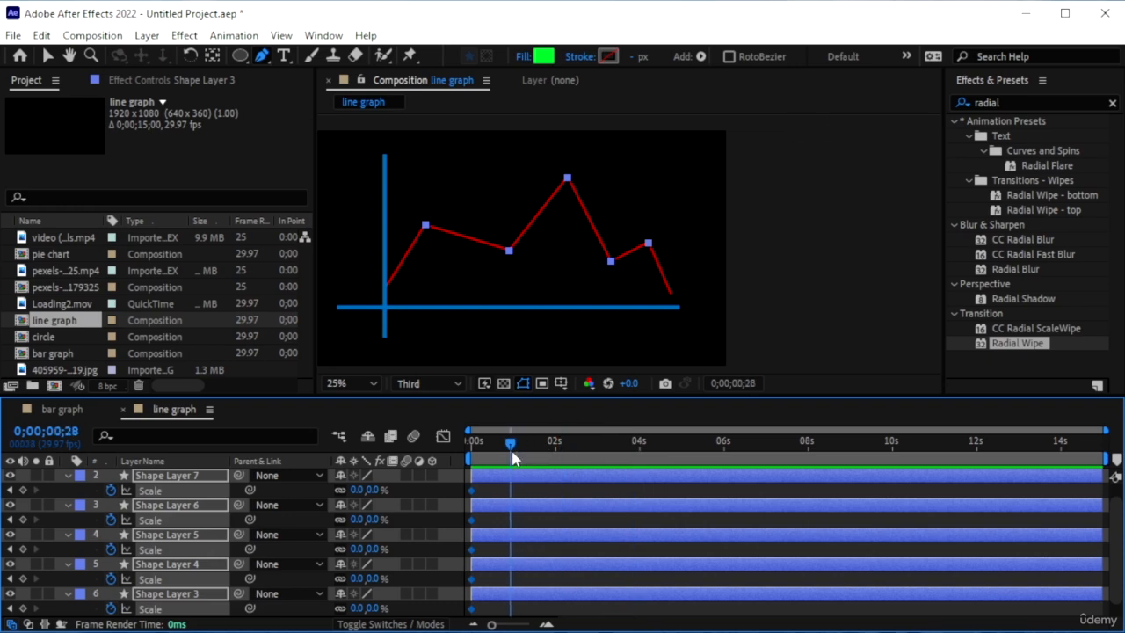
left_click(358, 489)
type("100")
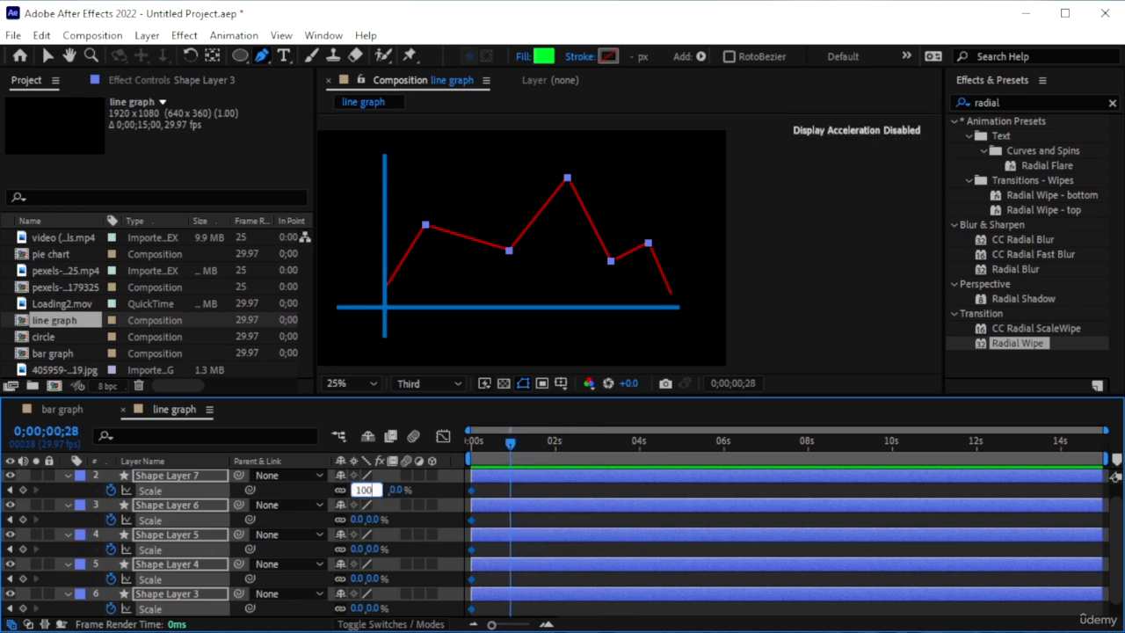
key("Return")
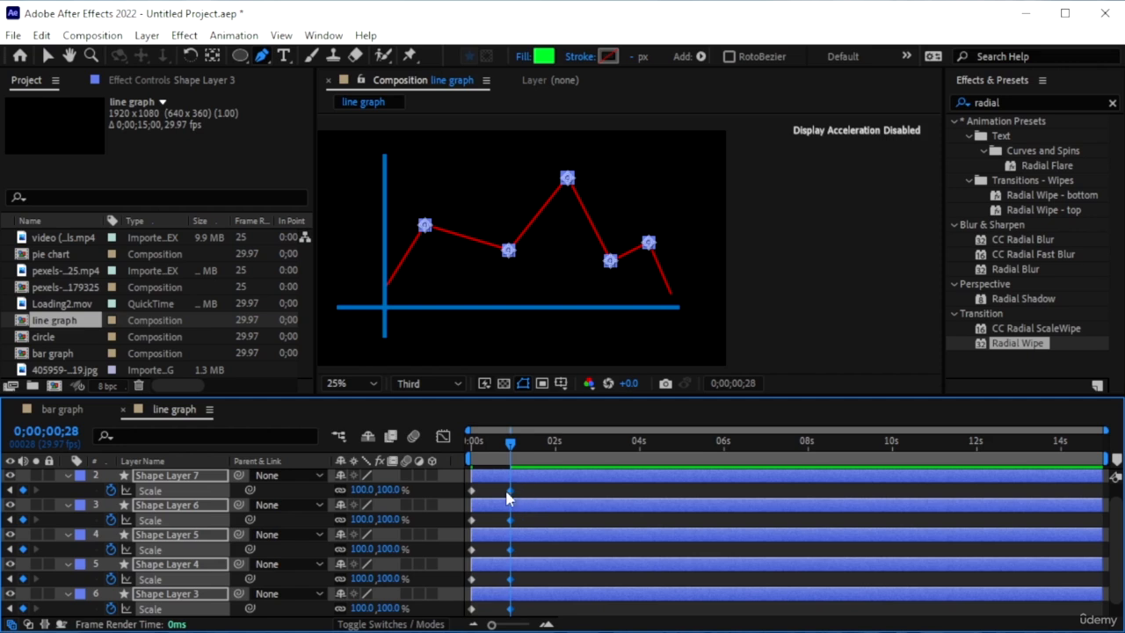
- Apply Easy Ease to all scale keyframes of the five circle layers and preview the animation from the start
left_click_drag(507, 479, 436, 613)
key("ctrl+z")
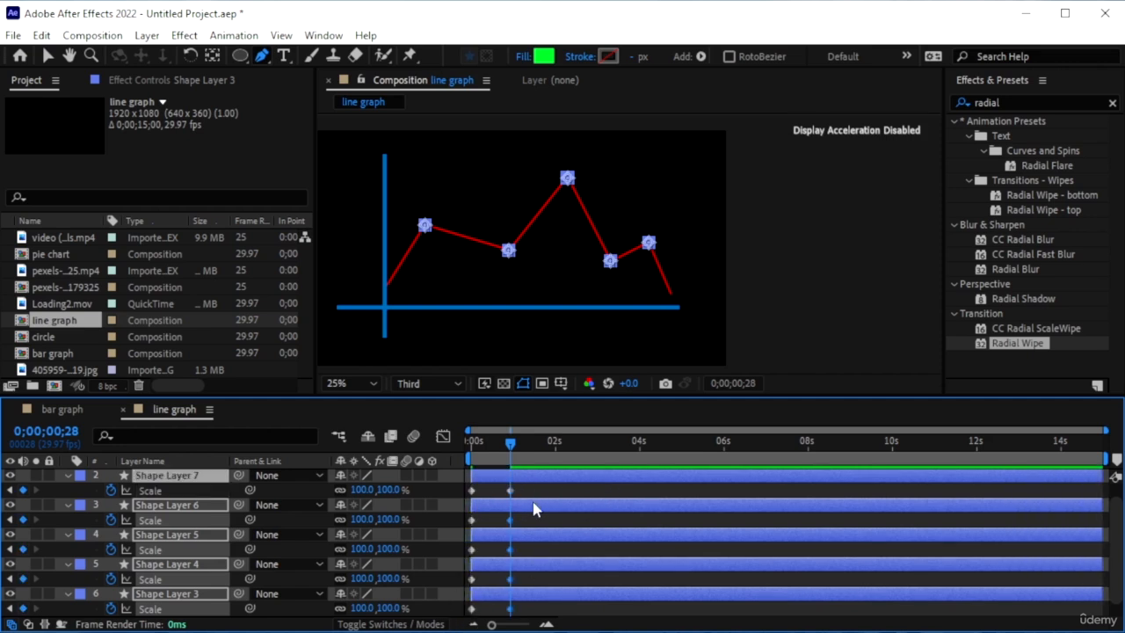
left_click_drag(538, 496, 465, 606)
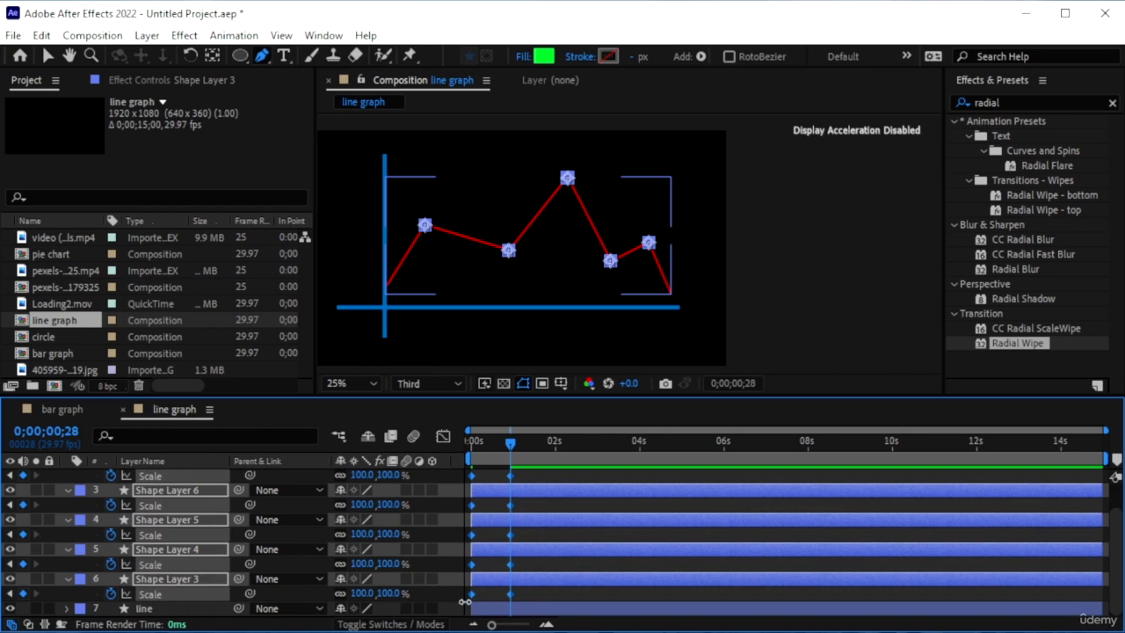
key("F9")
left_click_drag(512, 444, 406, 432)
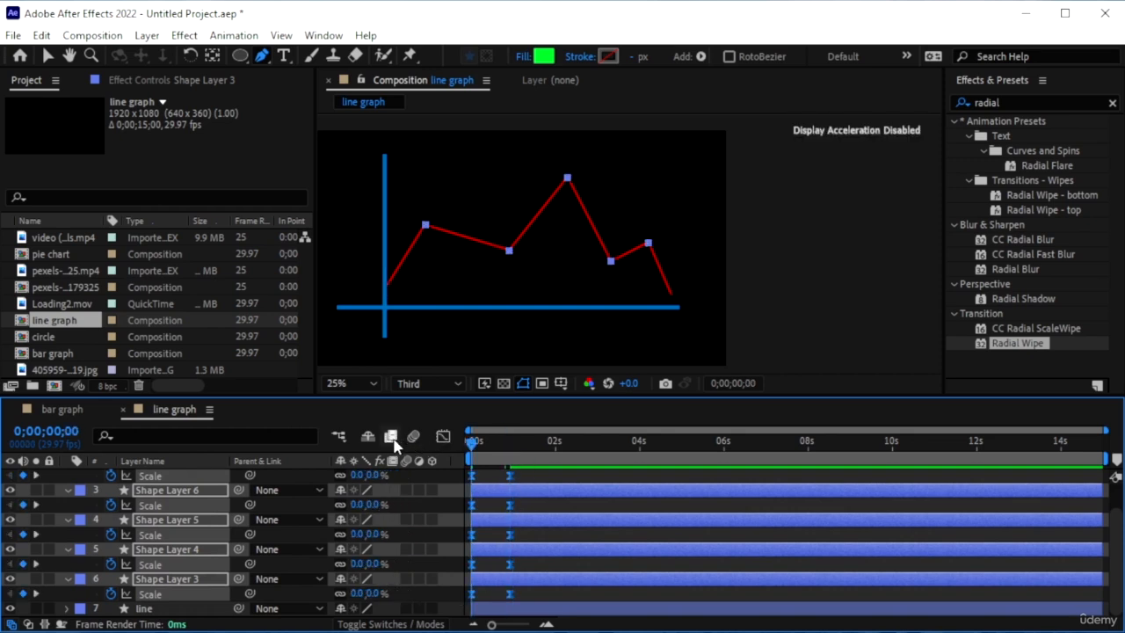
key("space")
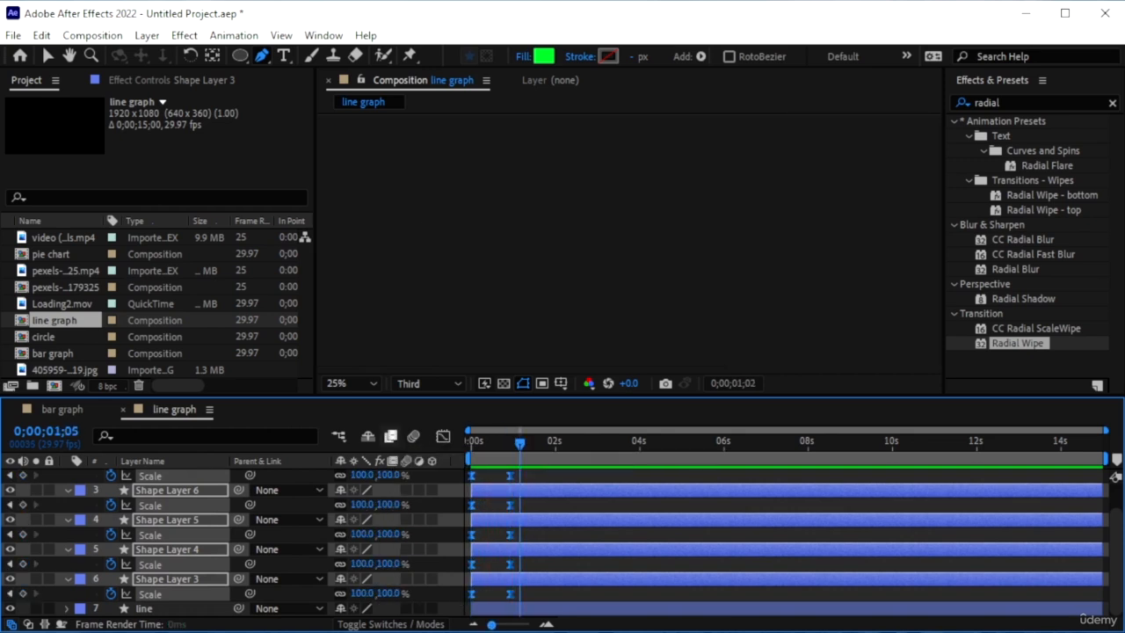
- Move the circles' 100% scale keyframes earlier, close to their 0% keyframes, and preview the quicker pop-in from the start
left_click(527, 594)
left_click_drag(535, 601, 489, 516)
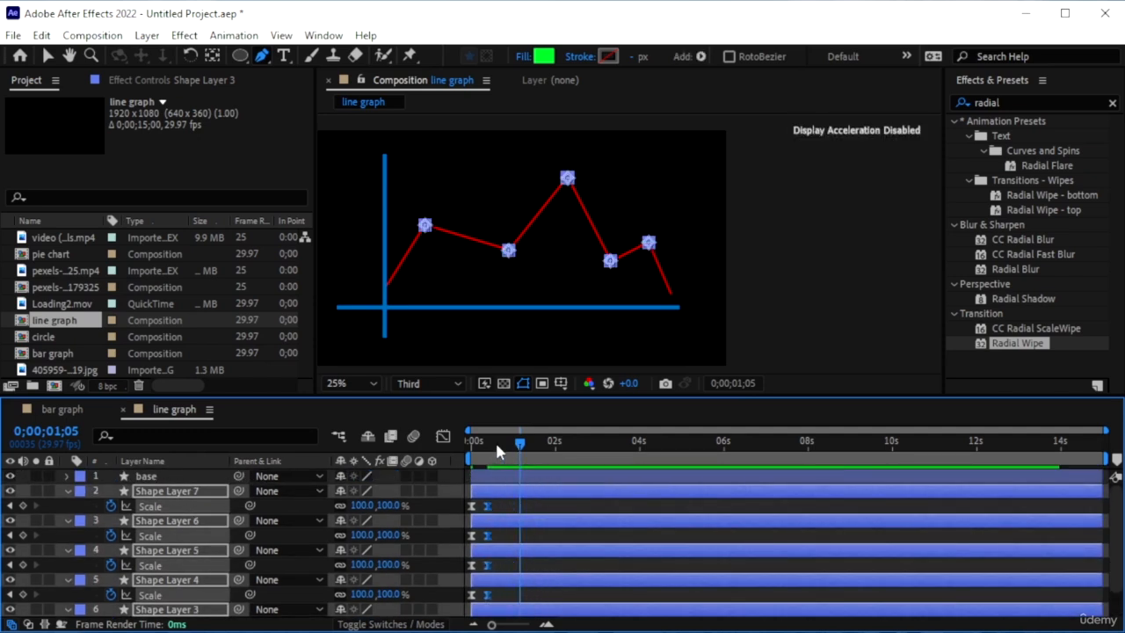
left_click_drag(495, 441, 375, 450)
key("space")
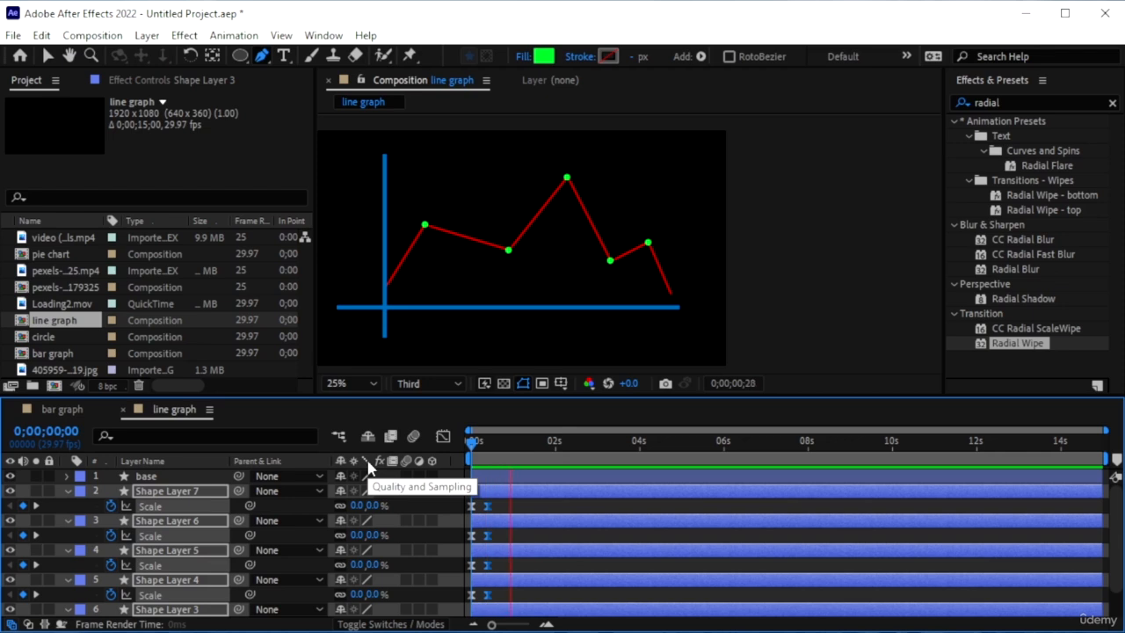
key("space")
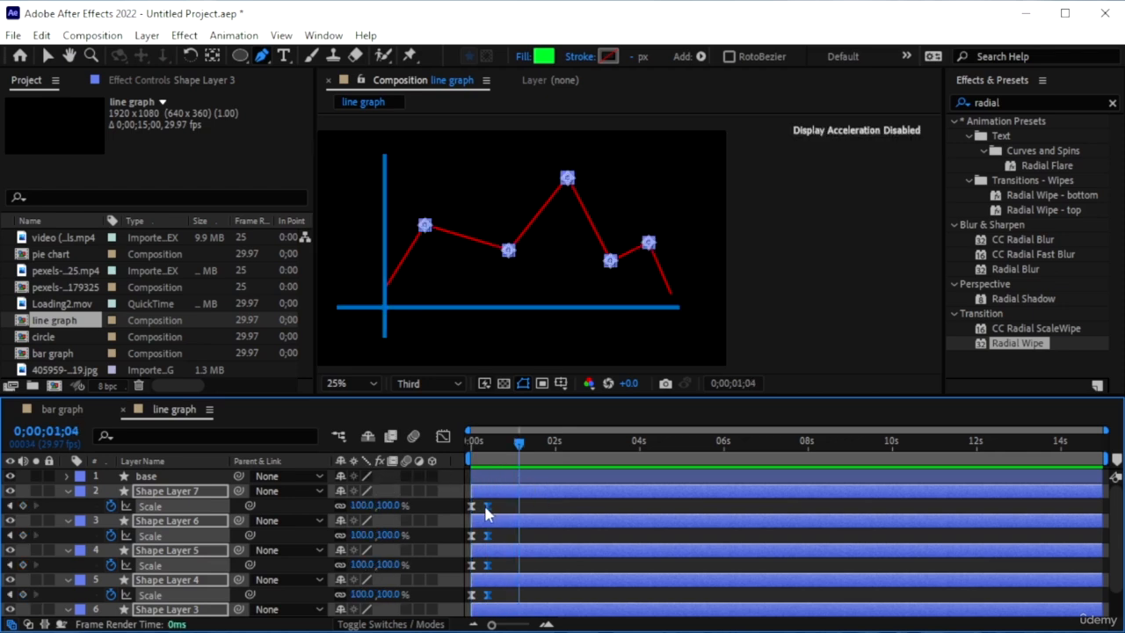
left_click_drag(519, 442, 397, 446)
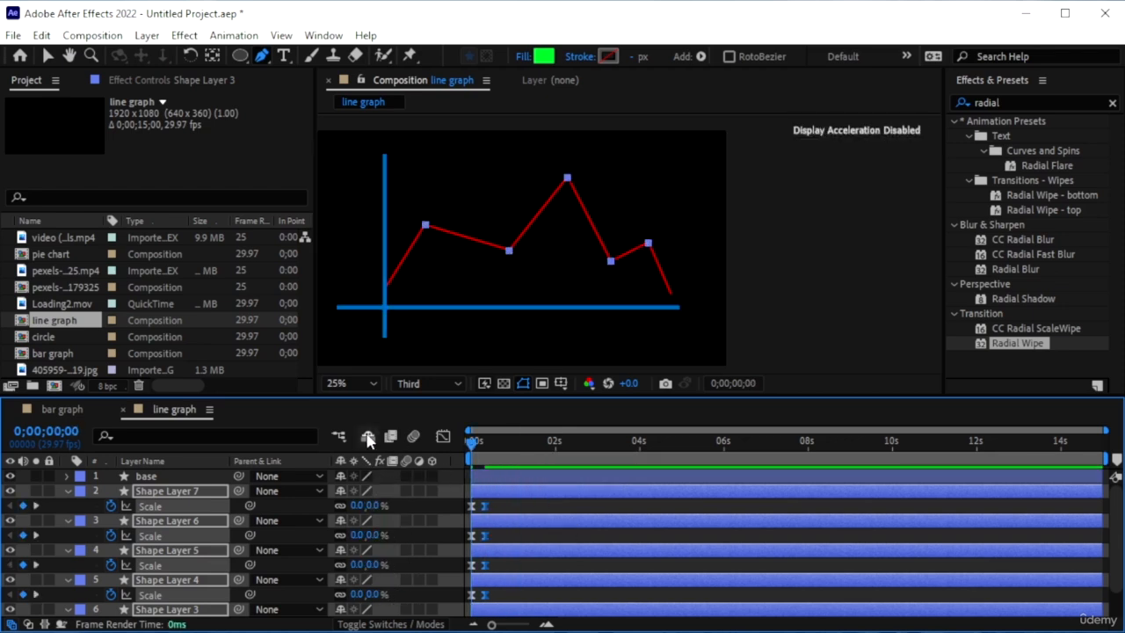
key("space")
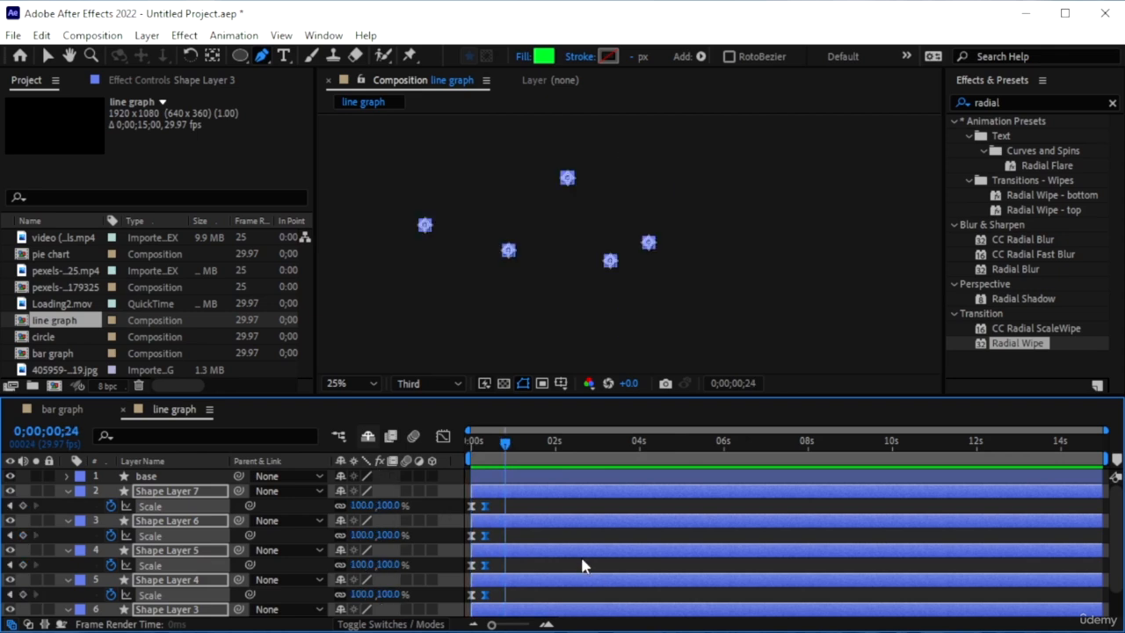
- Collapse the circle layers' properties and add Trim Paths to the "line" layer
key("u")
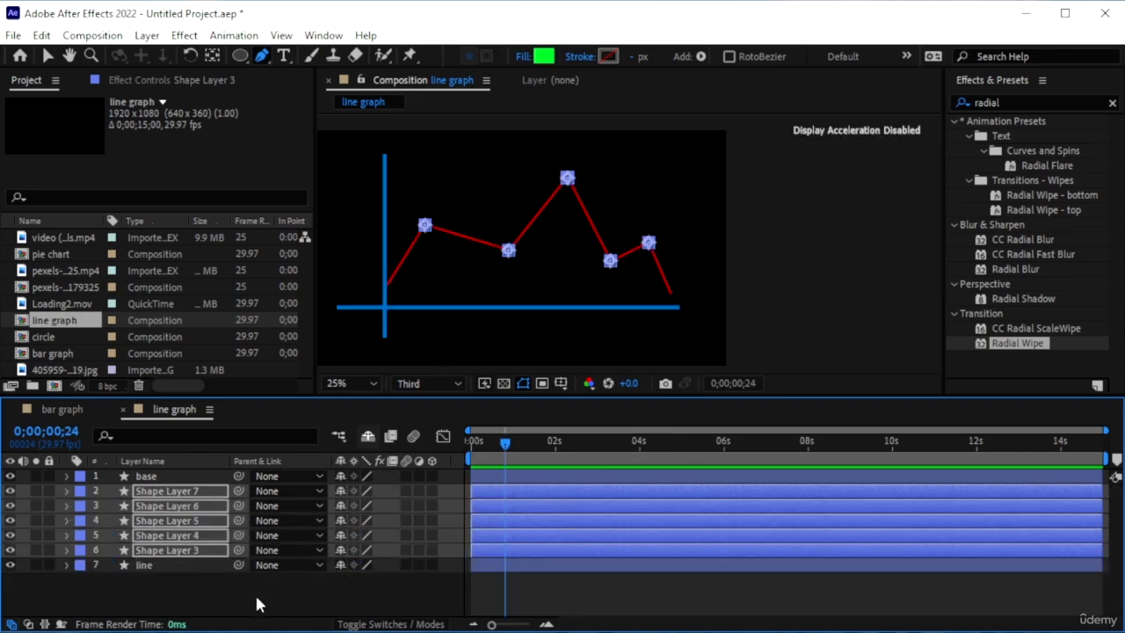
left_click(162, 564)
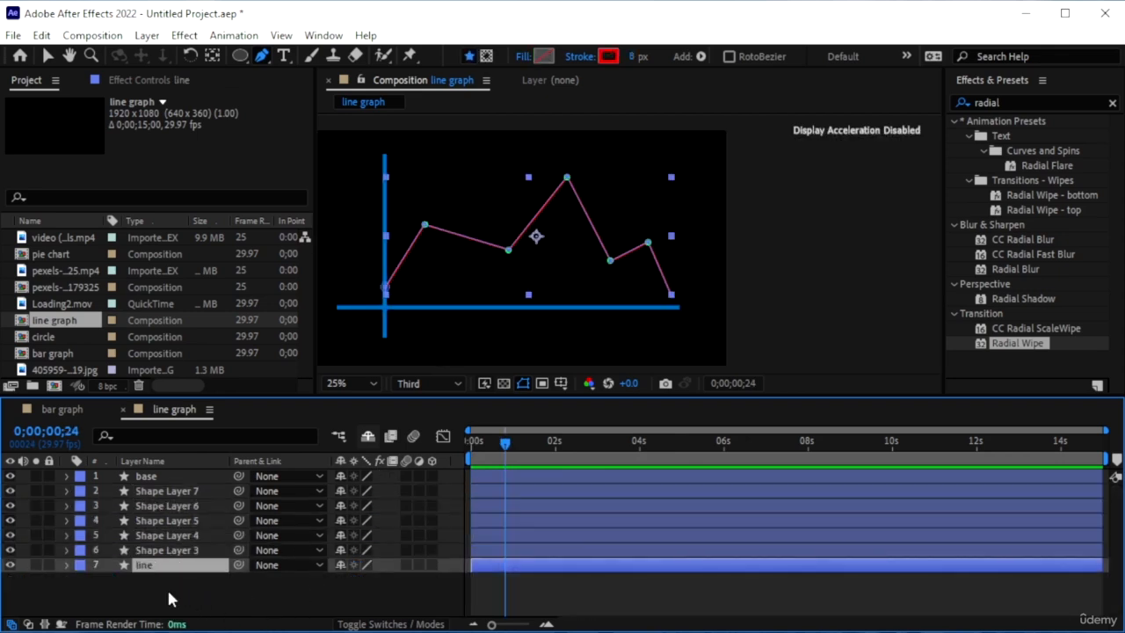
left_click(67, 564)
left_click(440, 580)
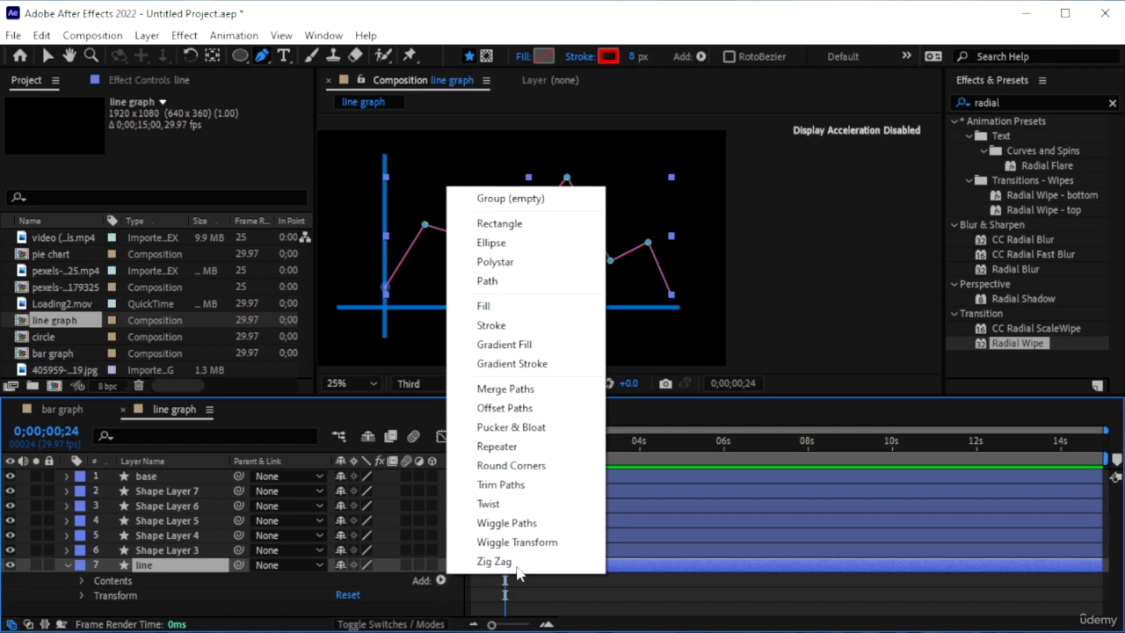
left_click(500, 484)
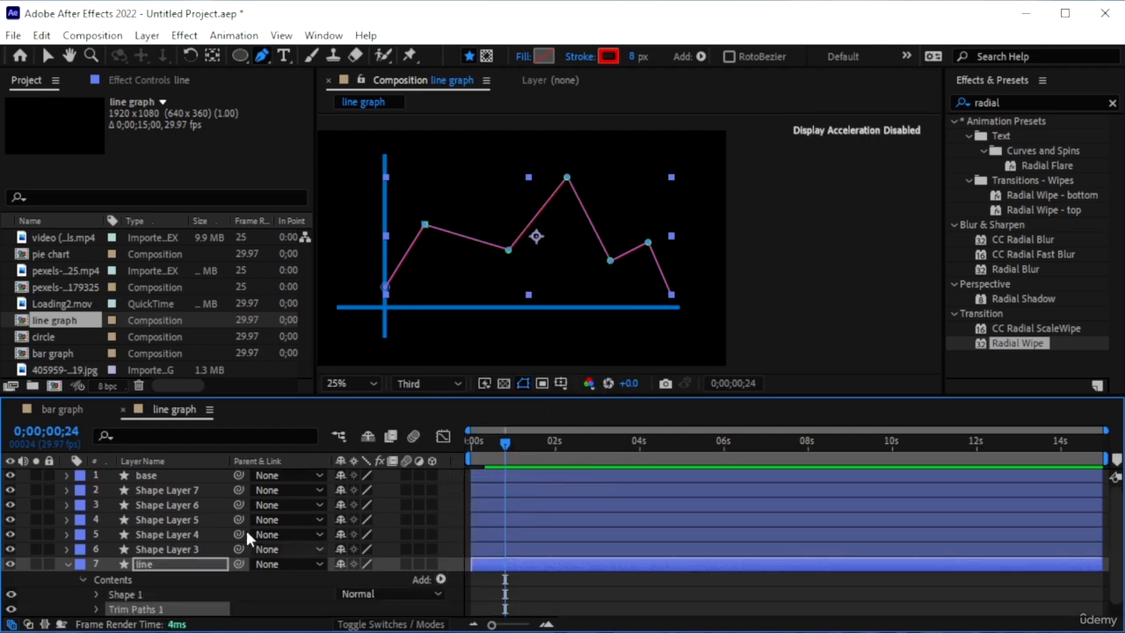
- Set both Start and End of the line's Trim Paths to 0%, with the current time at 0;00;00;00
scroll(231, 517, "down", 1)
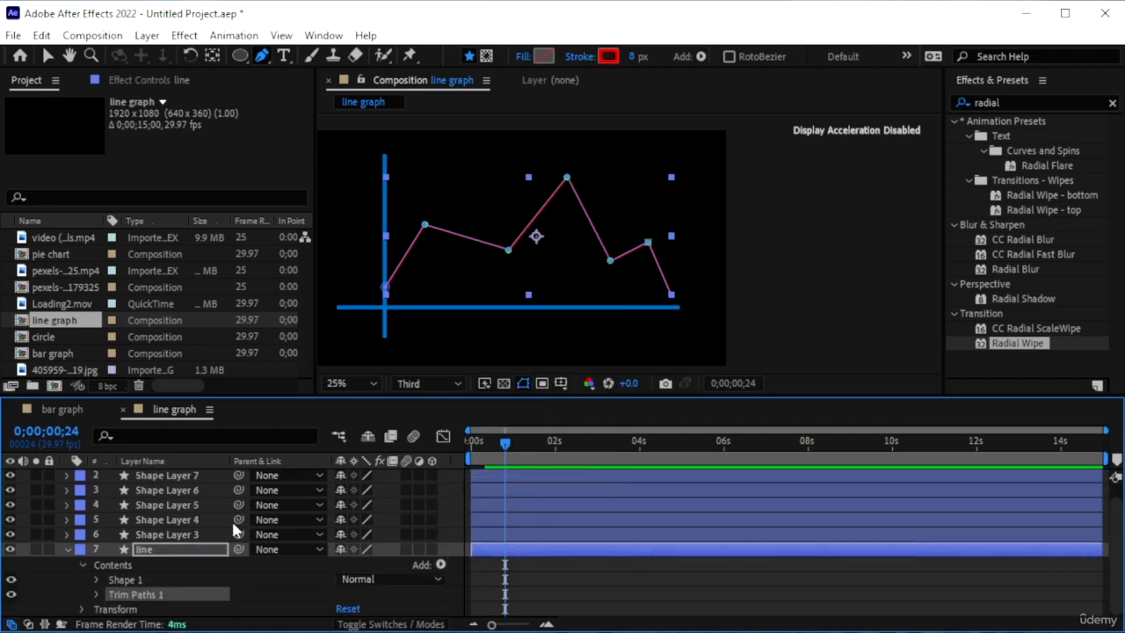
left_click(96, 595)
scroll(233, 569, "down", 4)
mouse_move(343, 548)
left_mouse_down()
mouse_move(434, 551)
mouse_move(341, 578)
left_mouse_up()
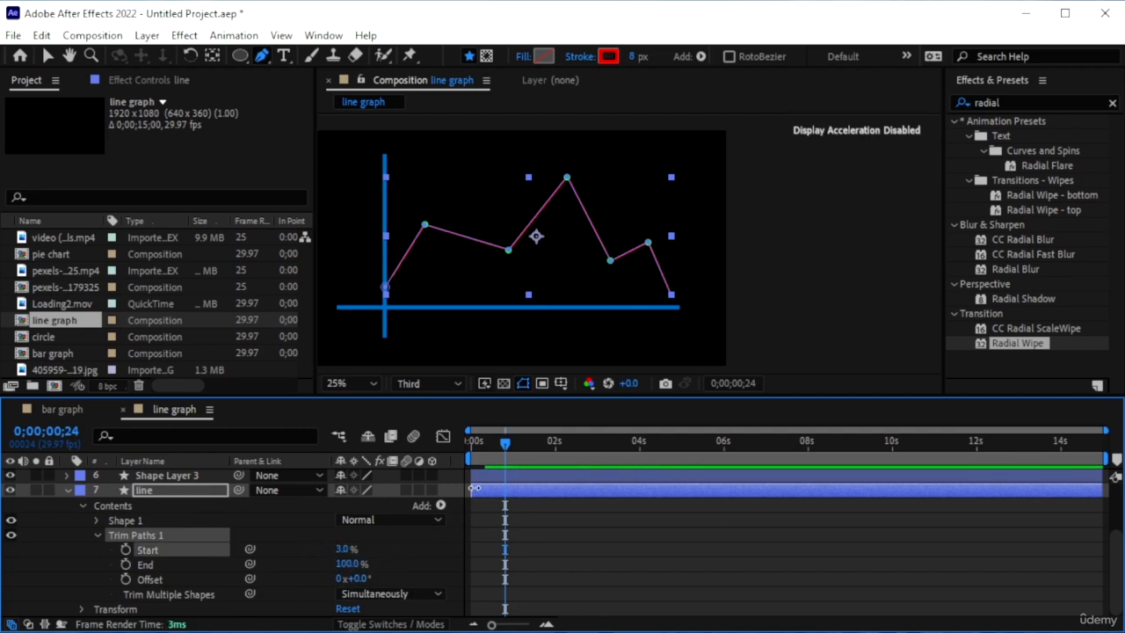
left_click_drag(506, 444, 472, 445)
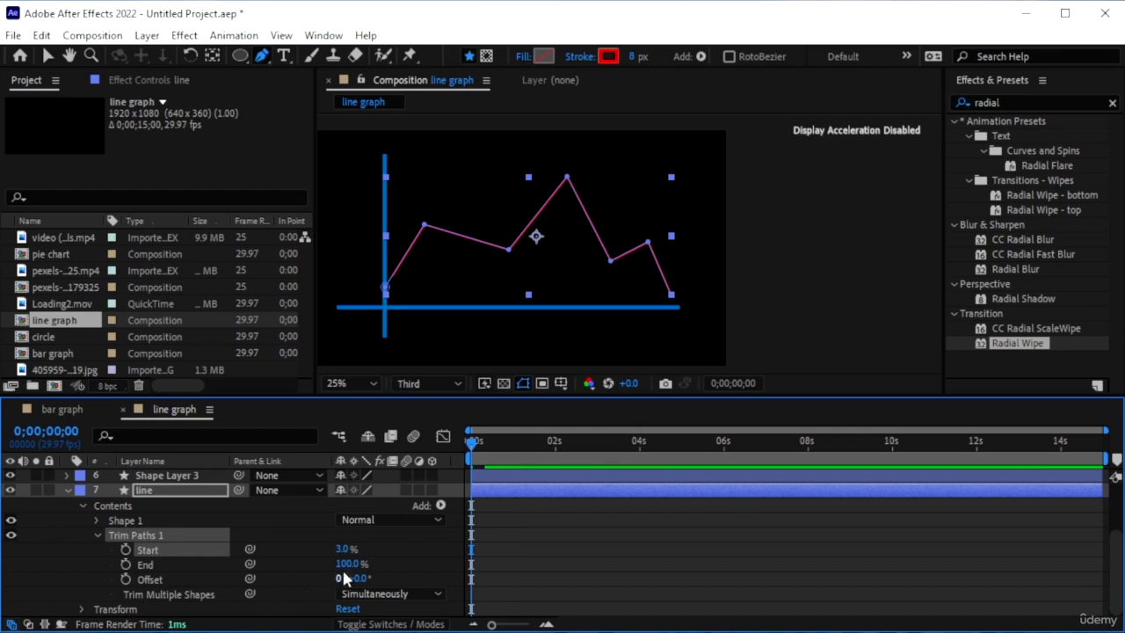
left_click_drag(347, 566, 256, 572)
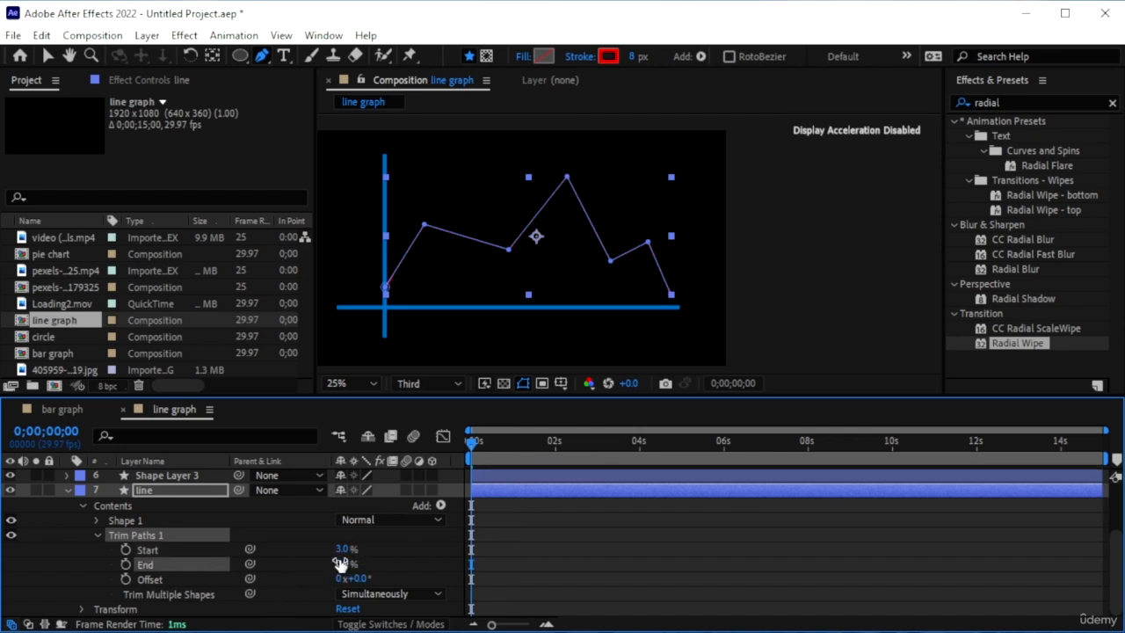
mouse_move(367, 563)
left_mouse_down()
mouse_move(387, 564)
mouse_move(336, 565)
left_mouse_up()
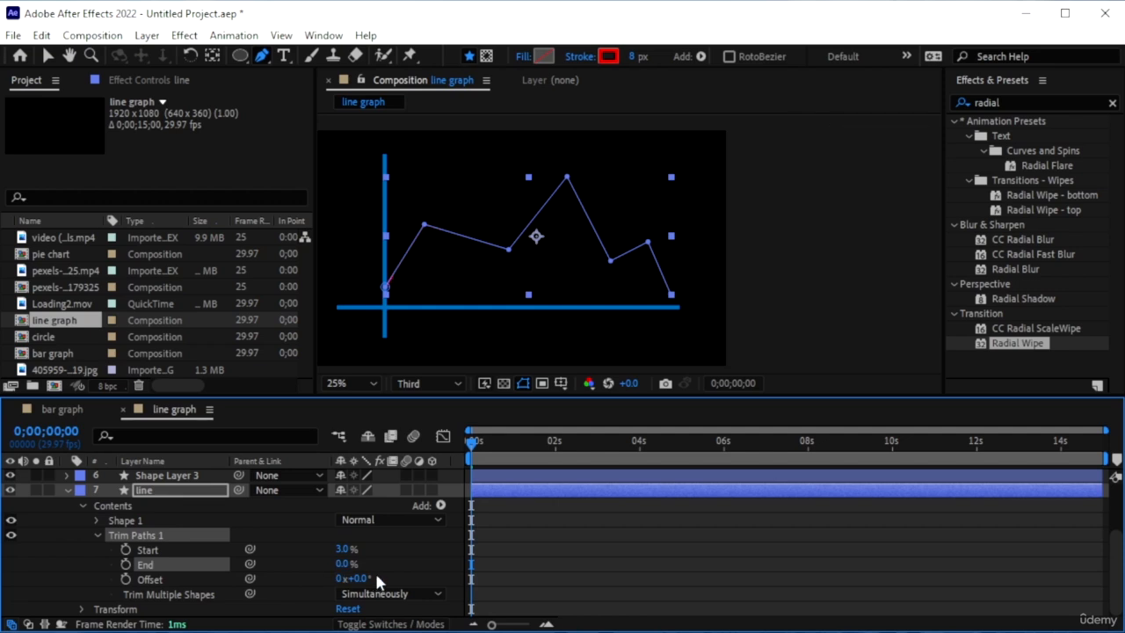
left_click(361, 550)
type("0")
key("Return")
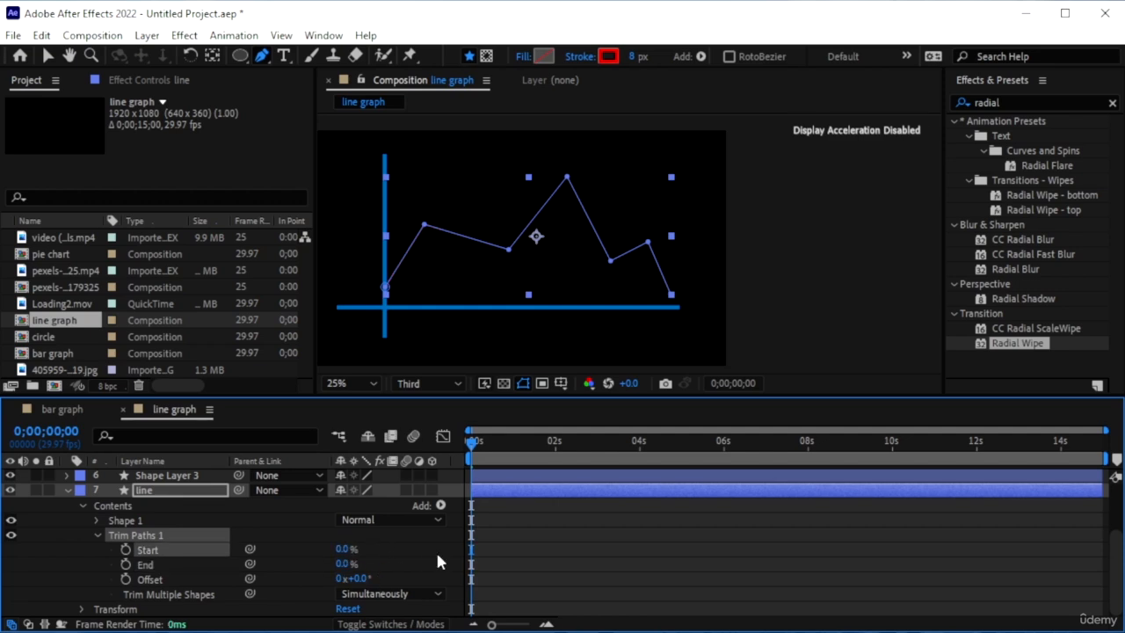
- Keyframe the line's Trim Paths End from 0% at 0;00;00;00 to 100% at 0;00;04;00, with Easy Ease
left_click(125, 564)
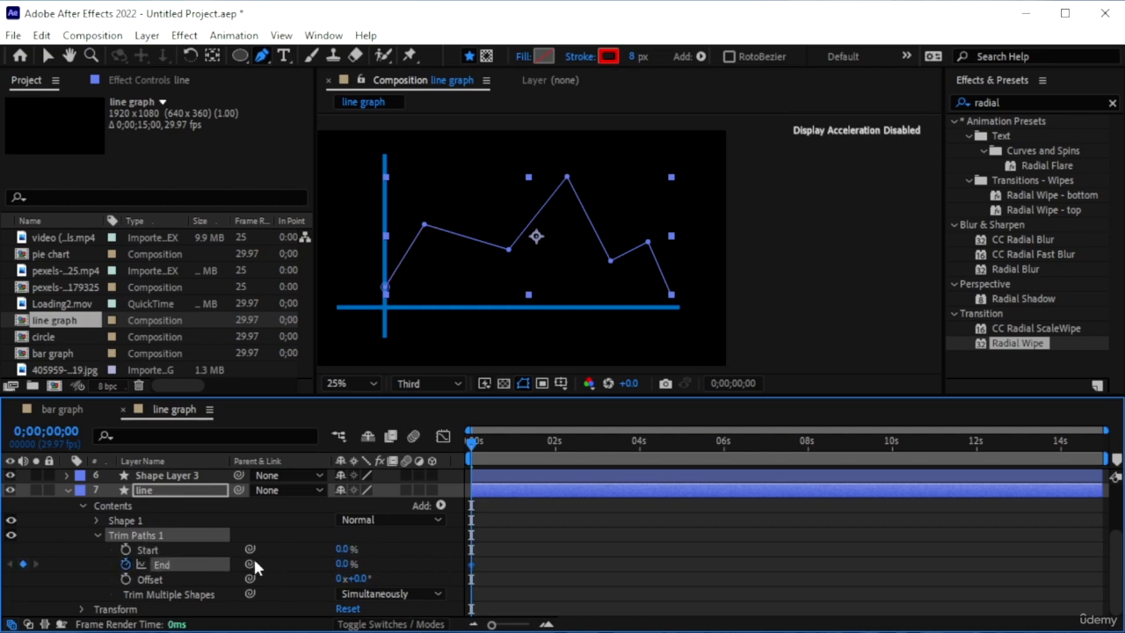
left_click_drag(470, 444, 638, 472)
left_click_drag(346, 565, 457, 554)
key("F9")
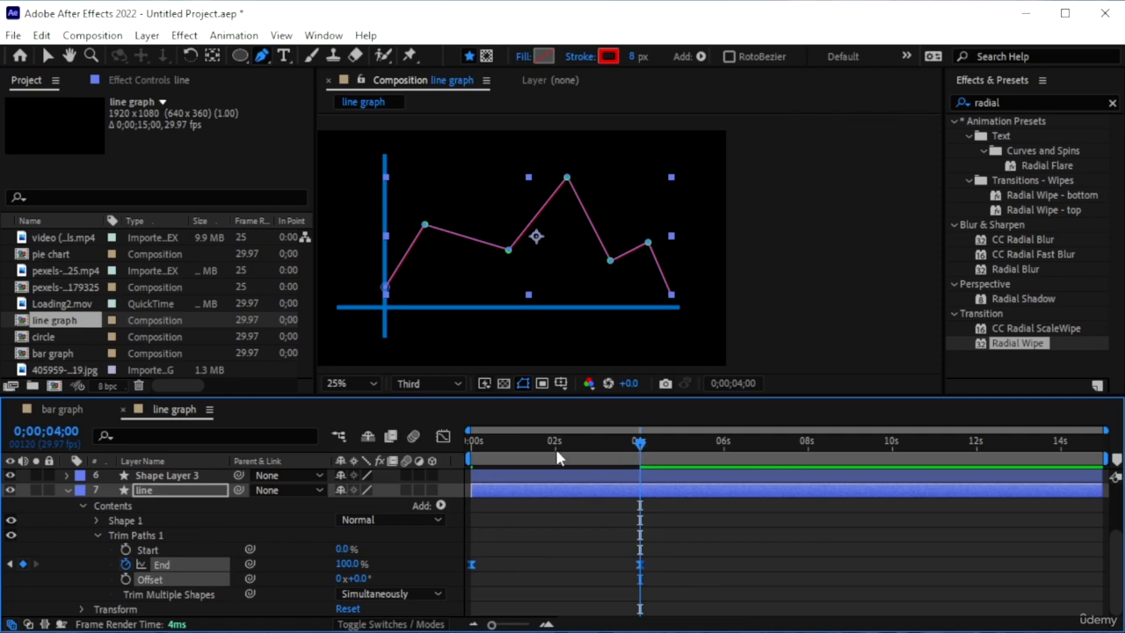
- Preview the line's drawing animation from the start of the composition
left_click(472, 442)
key("space")
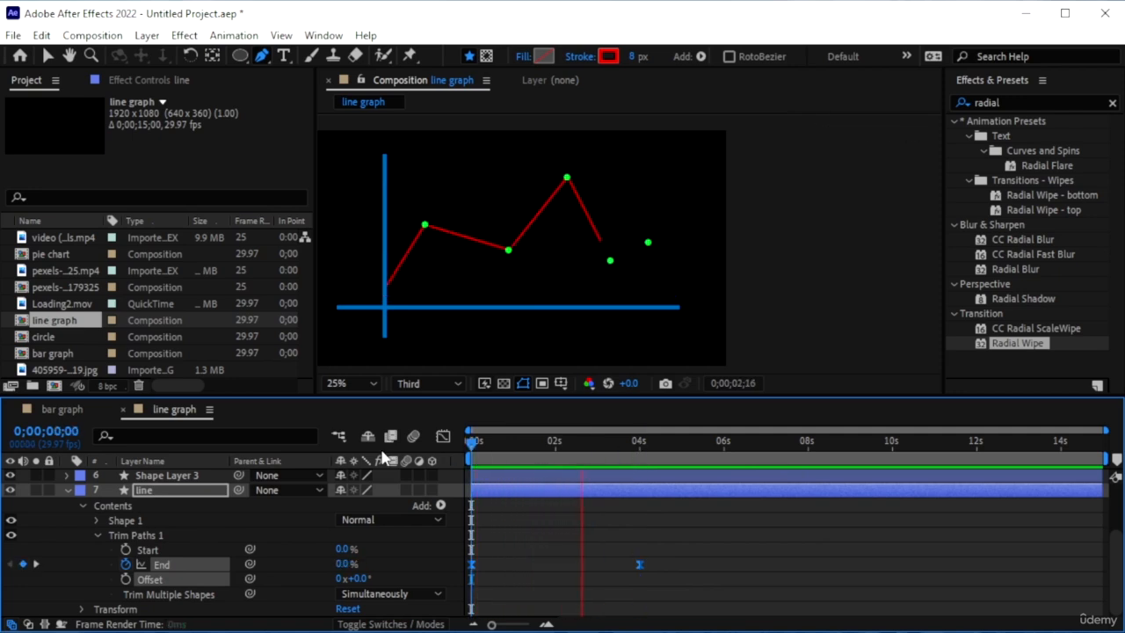
key("space")
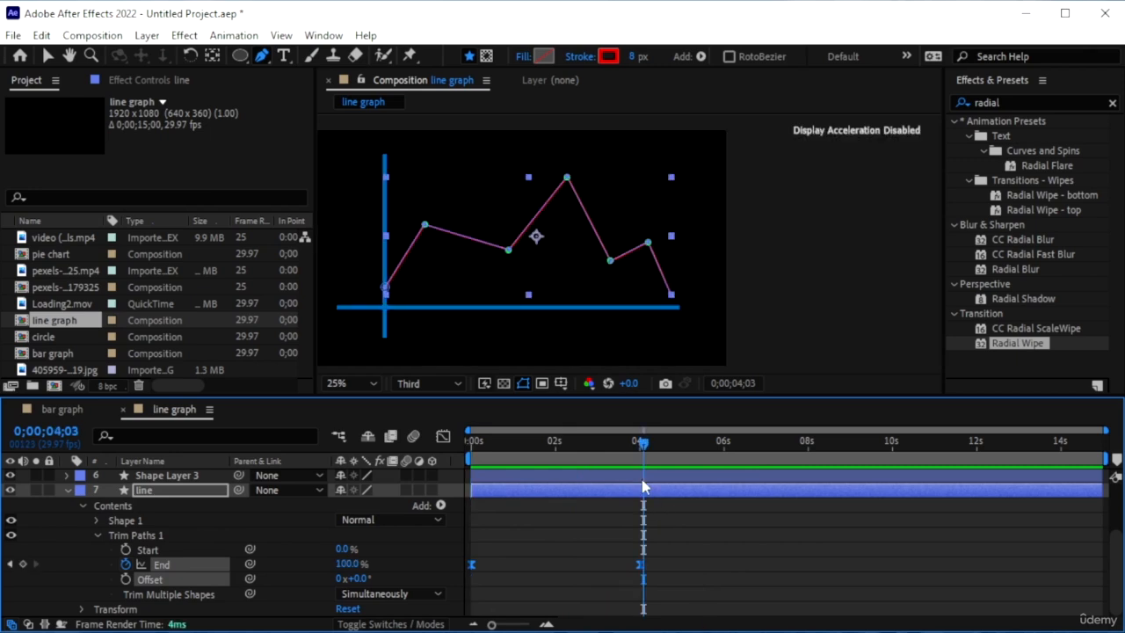
- Shift the Shape Layer 3 circle in time to start just before 0;00;01;00, when the line reaches the first data point
key("Home")
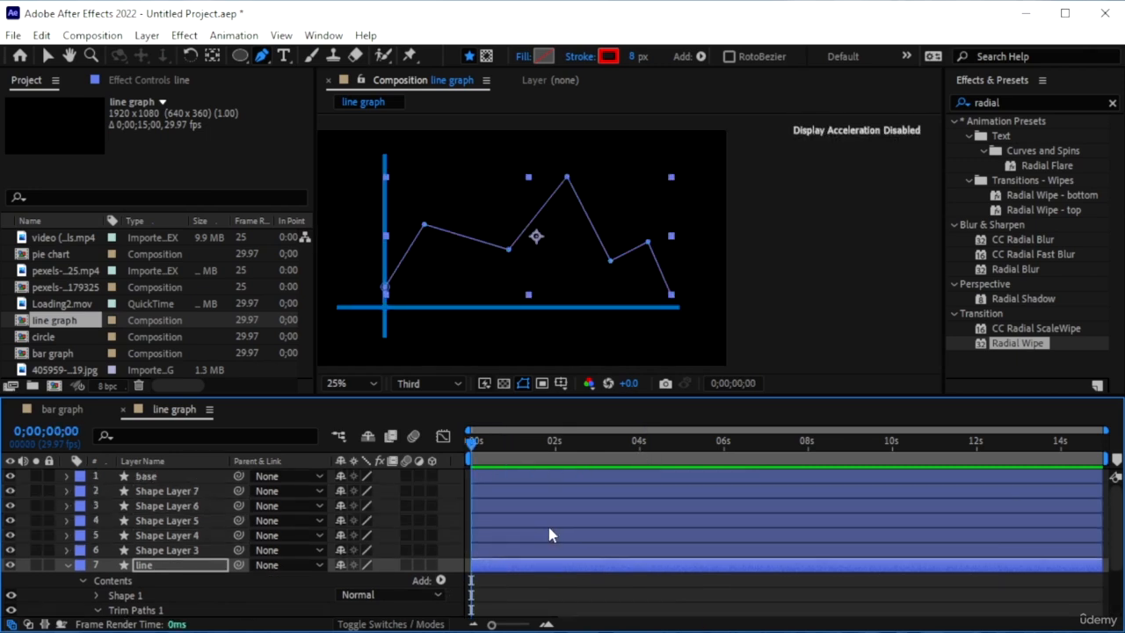
scroll(547, 524, "down", 3)
scroll(506, 539, "up", 2)
key("space")
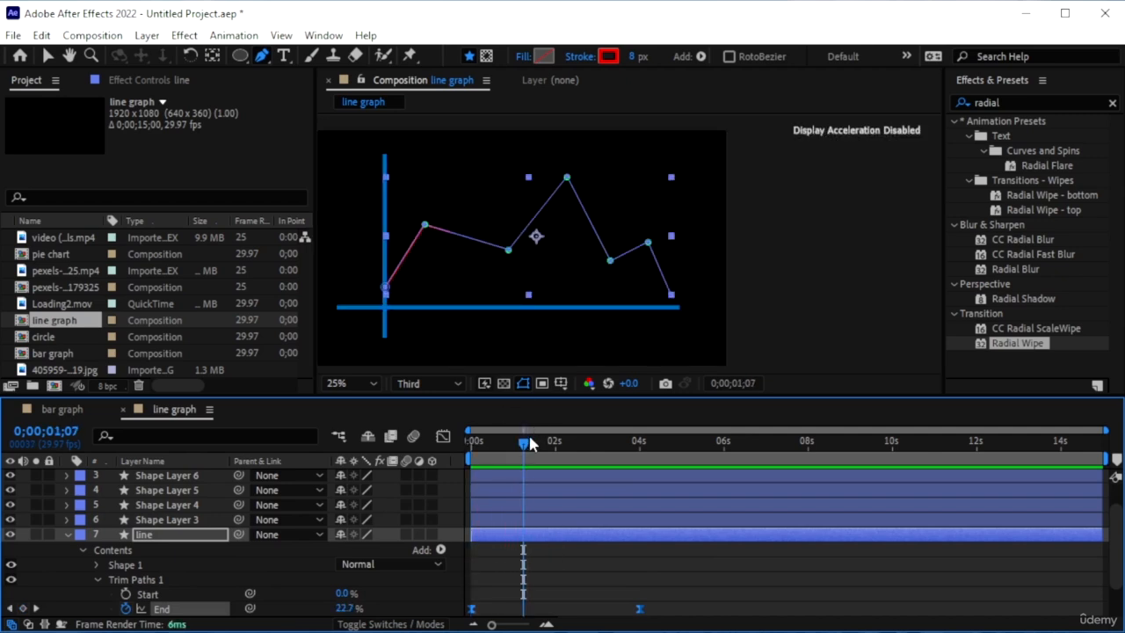
left_click_drag(528, 442, 517, 445)
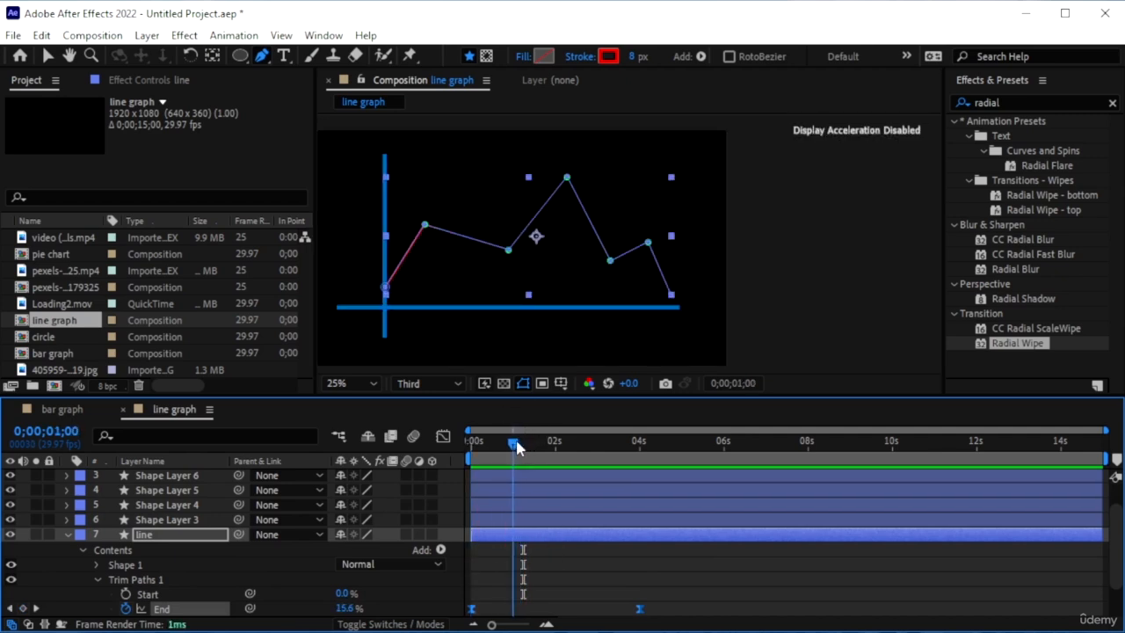
left_click(525, 520)
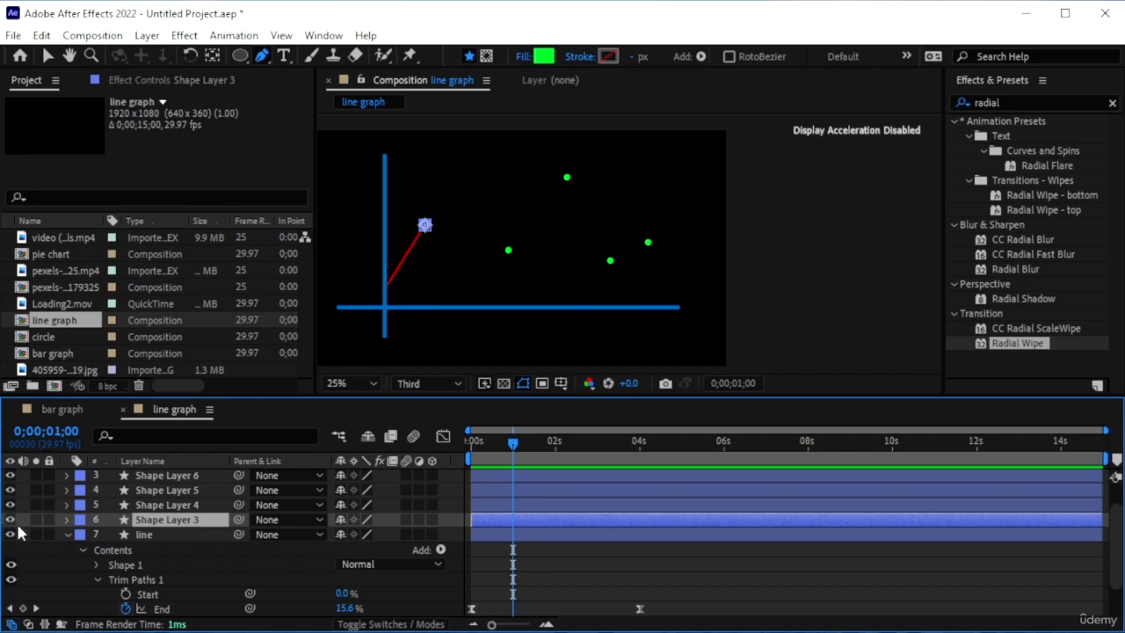
left_click_drag(489, 520, 523, 531)
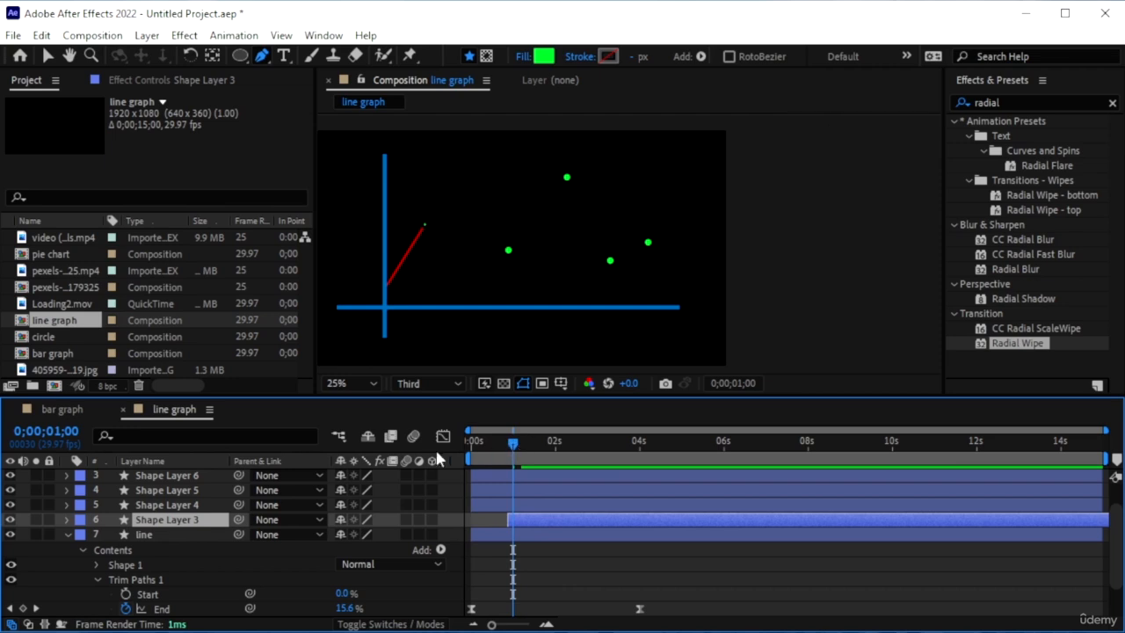
- Preview the animation, and shift the Shape Layer 4 circle in time to start at about 0;00;01;18, when the line reaches the second data point
key("Home")
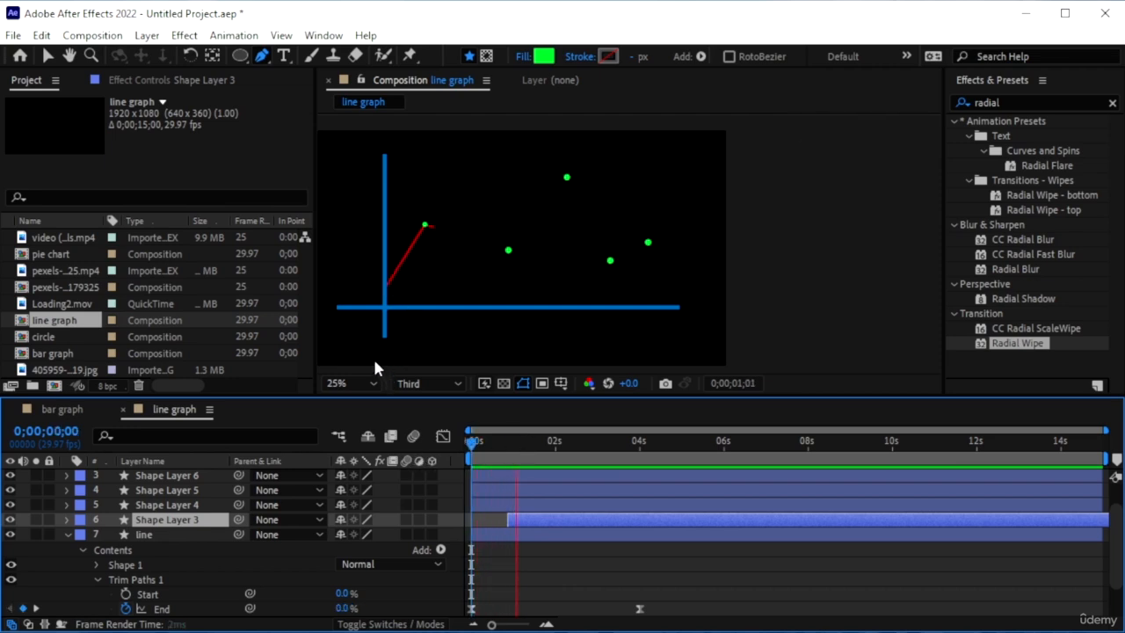
key("space")
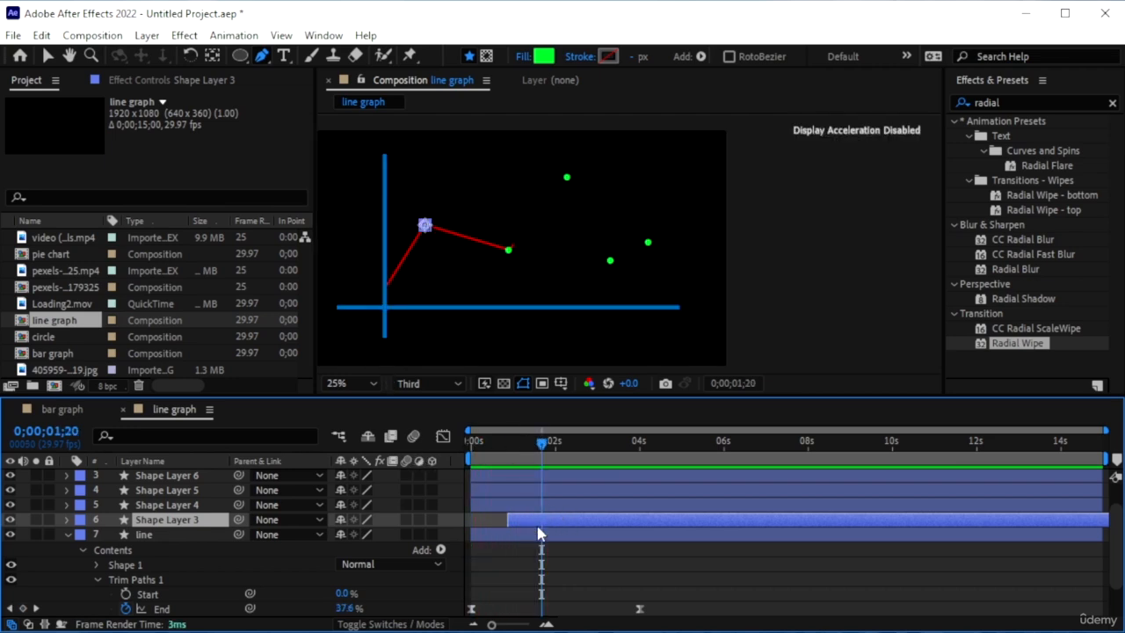
left_click_drag(542, 447, 540, 447)
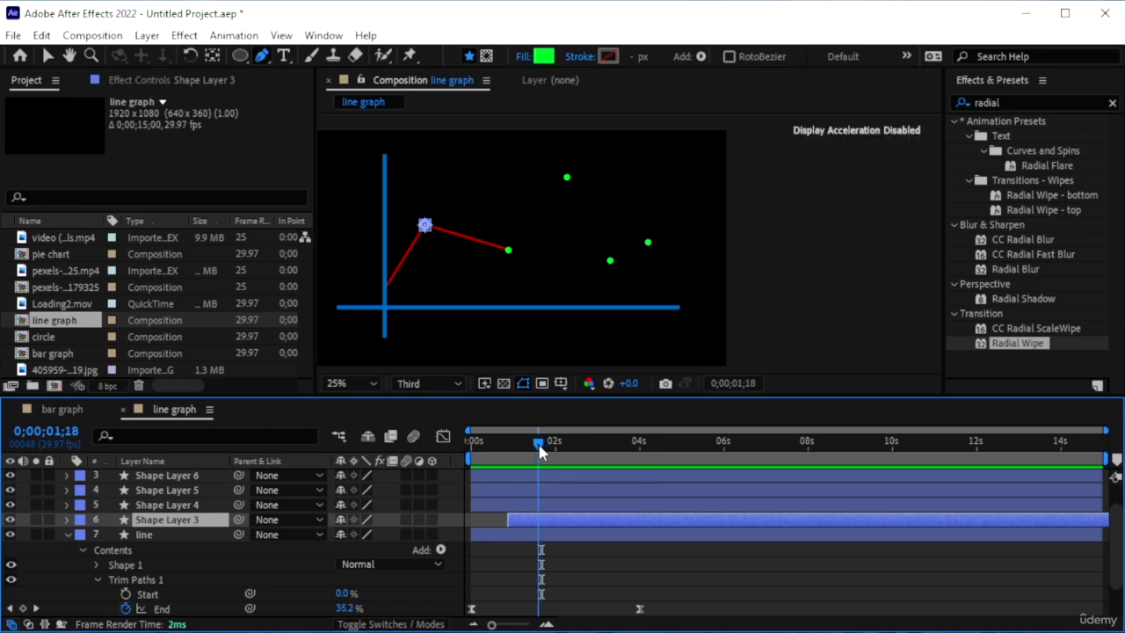
left_click(539, 495)
left_click(516, 504)
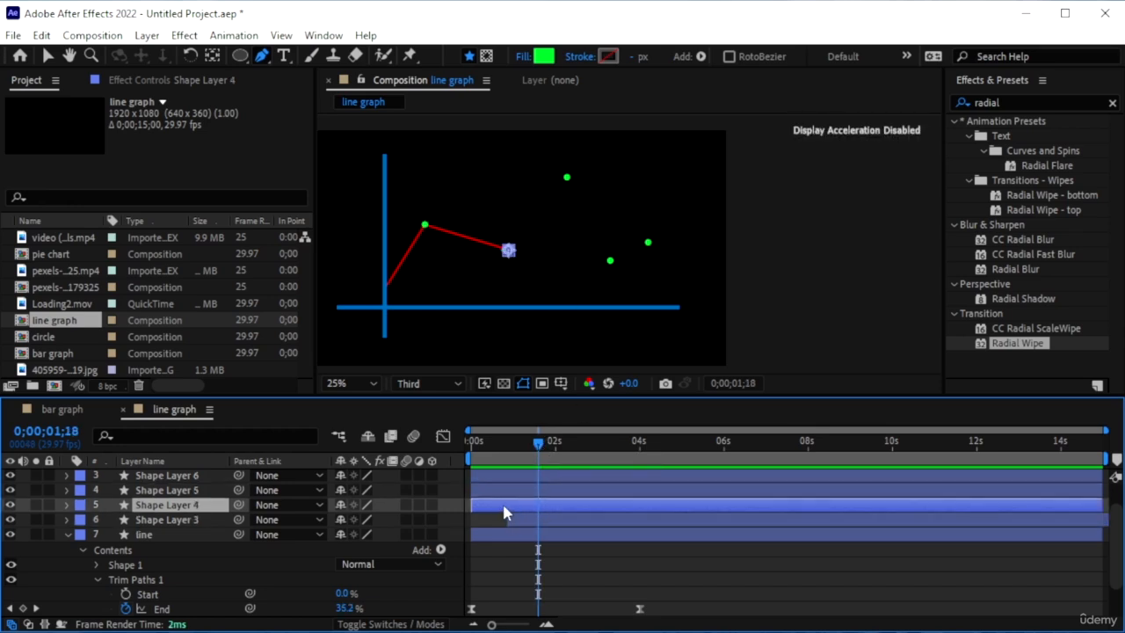
left_click_drag(504, 506, 566, 506)
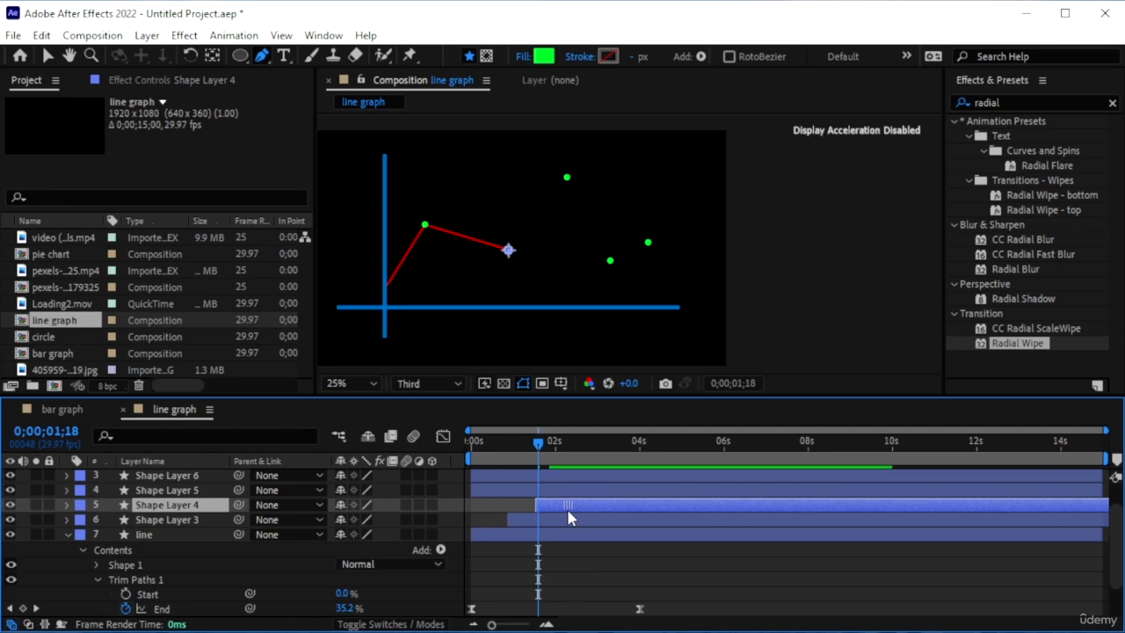
- Shift the Shape Layer 7 circle in time to start at about 0;00;02;06, when the line reaches its highest point
left_click(569, 489)
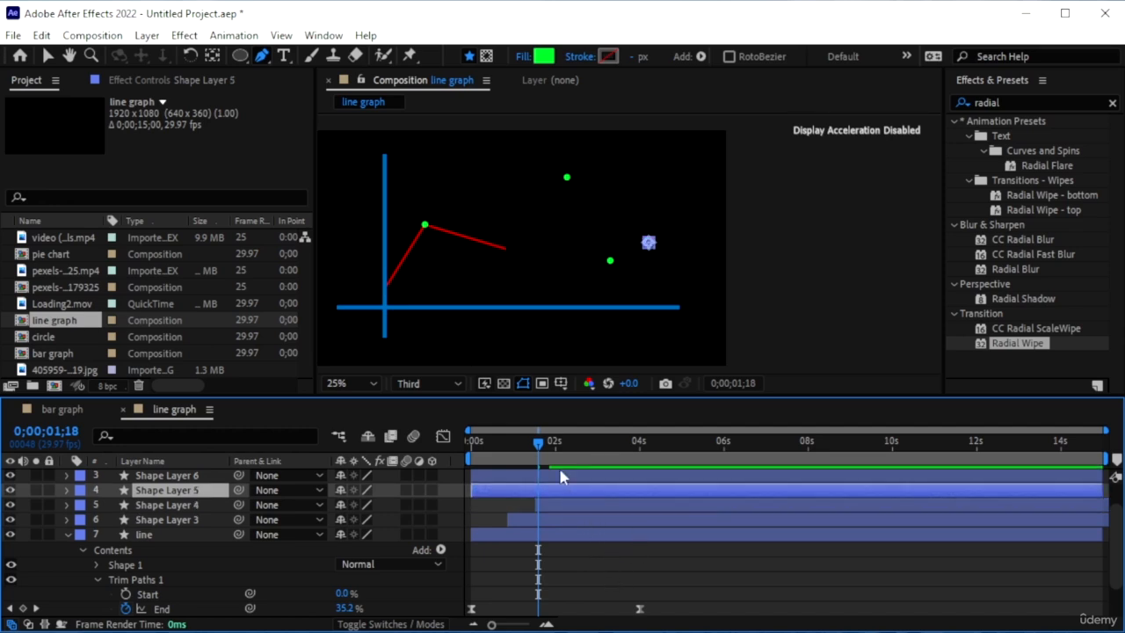
left_click_drag(545, 444, 562, 453)
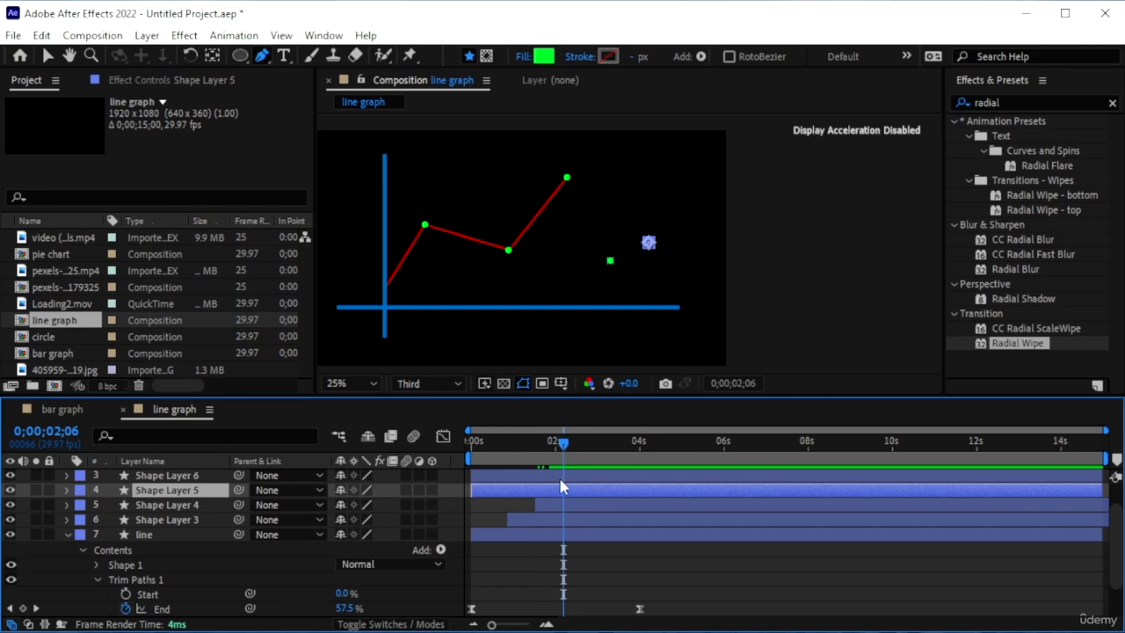
left_click(534, 474)
left_click(552, 501)
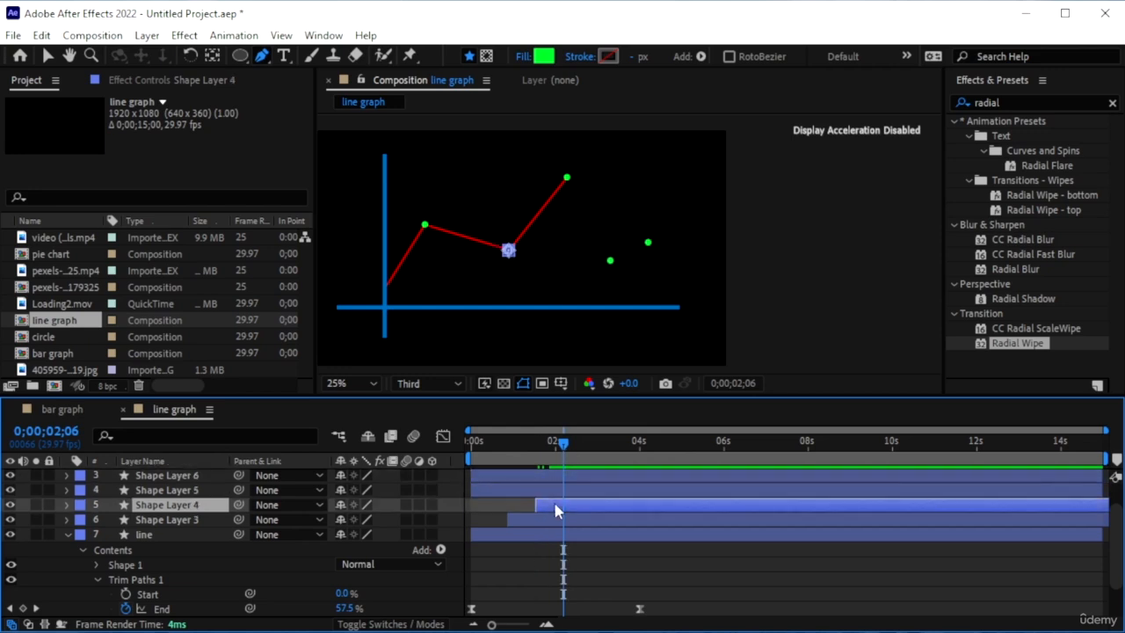
scroll(555, 494, "up", 2)
left_click(544, 499)
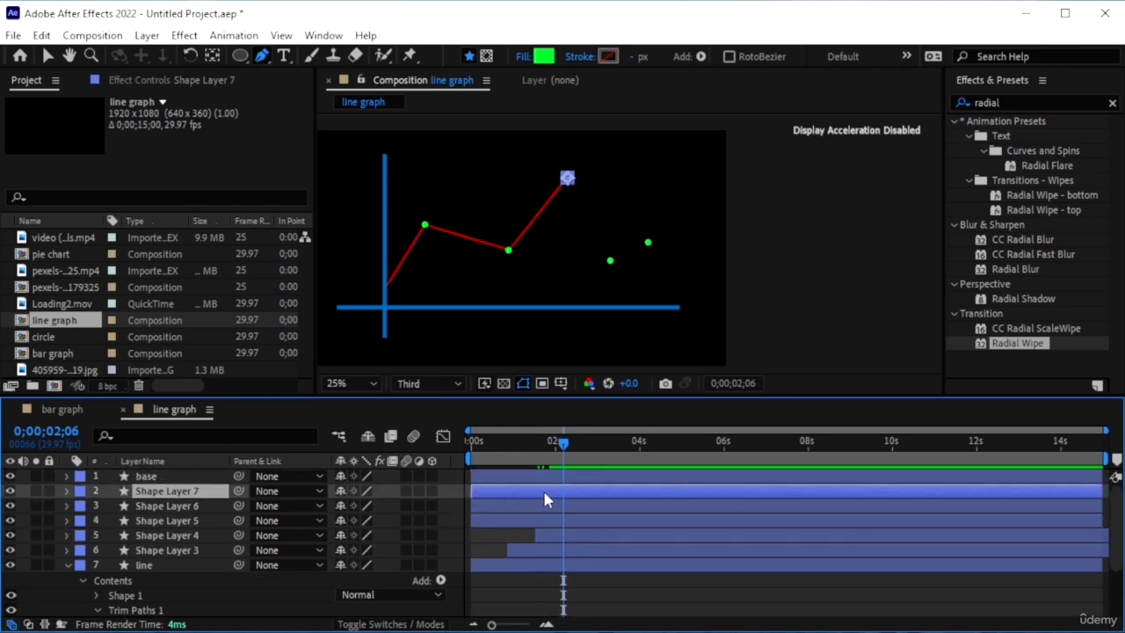
left_click_drag(539, 499, 607, 500)
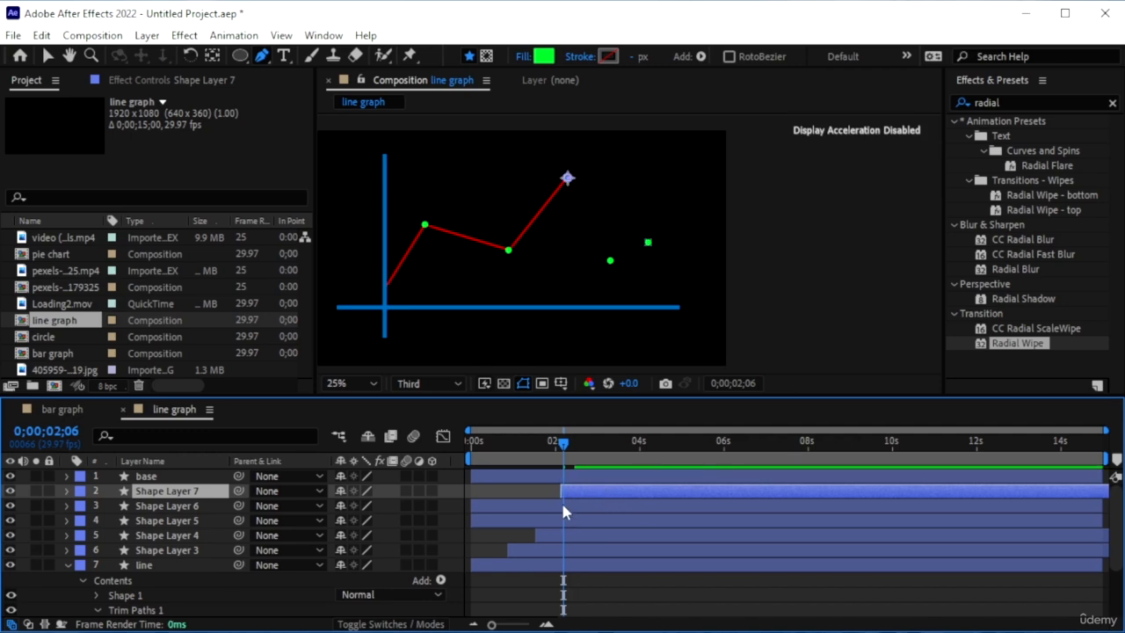
- Shift the Shape Layer 6 circle in time to start at 0;00;02;24, when the line reaches the fourth data point
left_click_drag(563, 443, 589, 463)
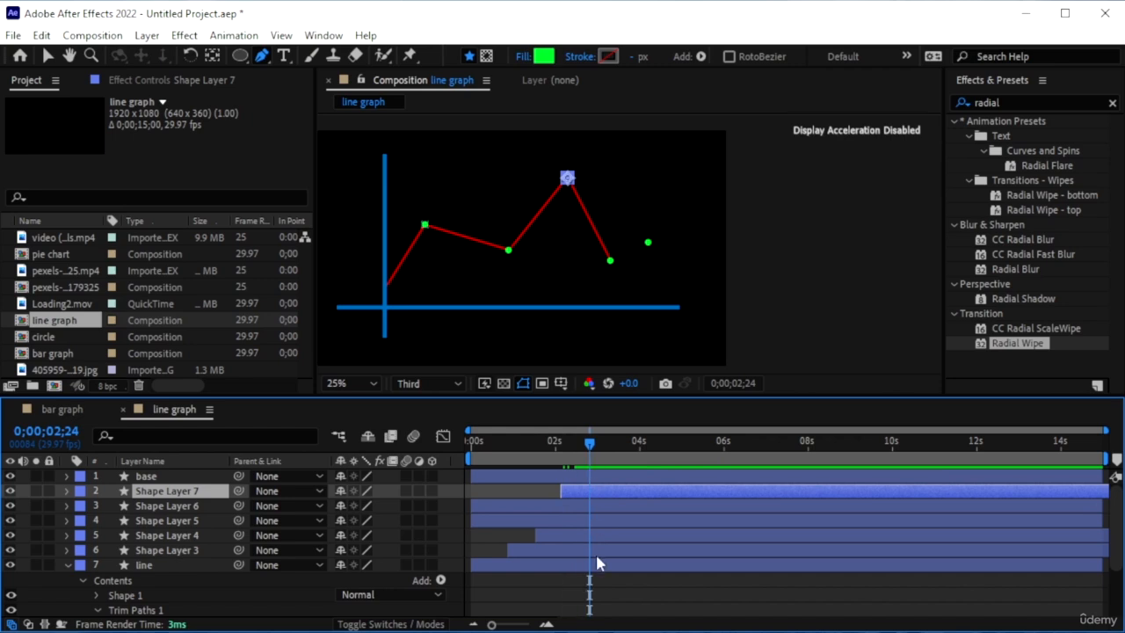
left_click(566, 506)
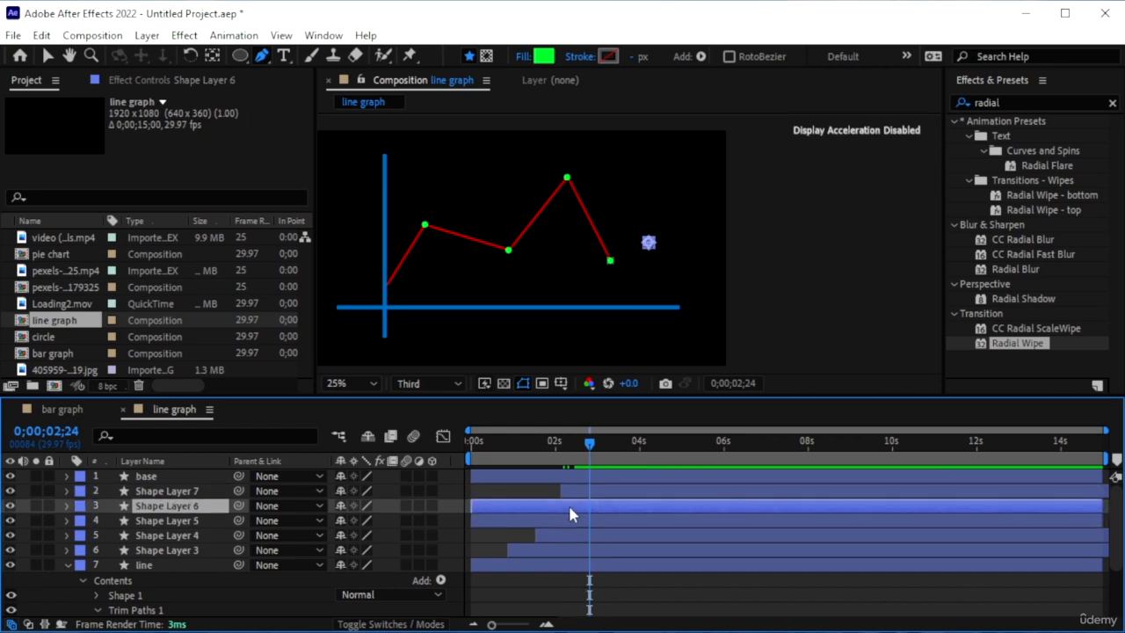
left_click_drag(554, 511, 660, 518)
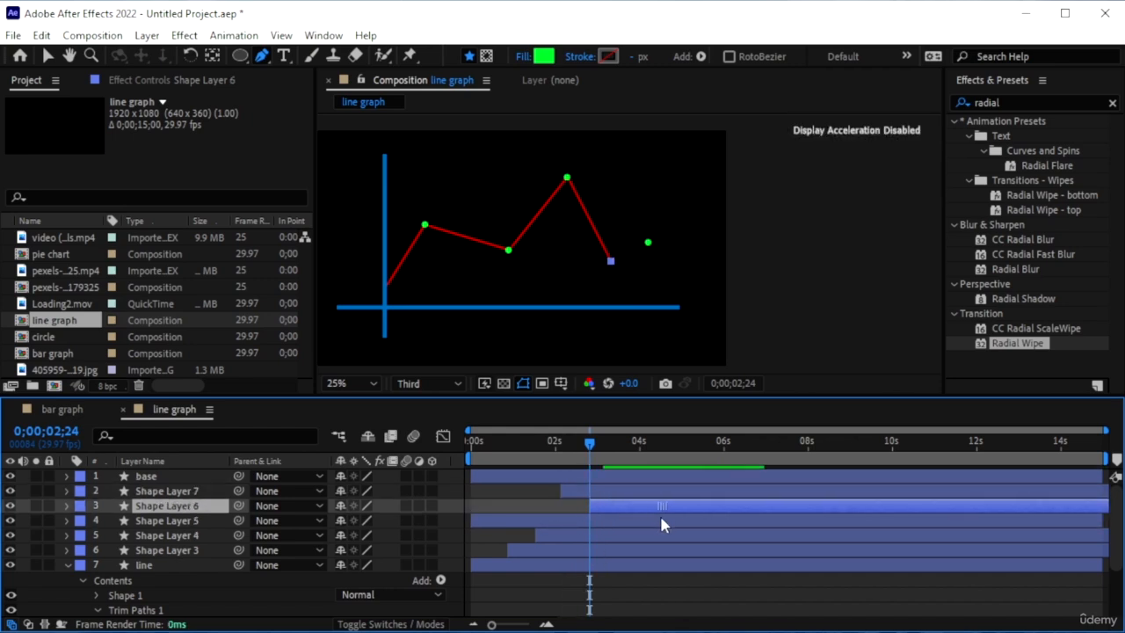
mouse_move(602, 463)
left_mouse_down()
mouse_move(613, 453)
mouse_move(613, 466)
mouse_move(604, 454)
left_mouse_up()
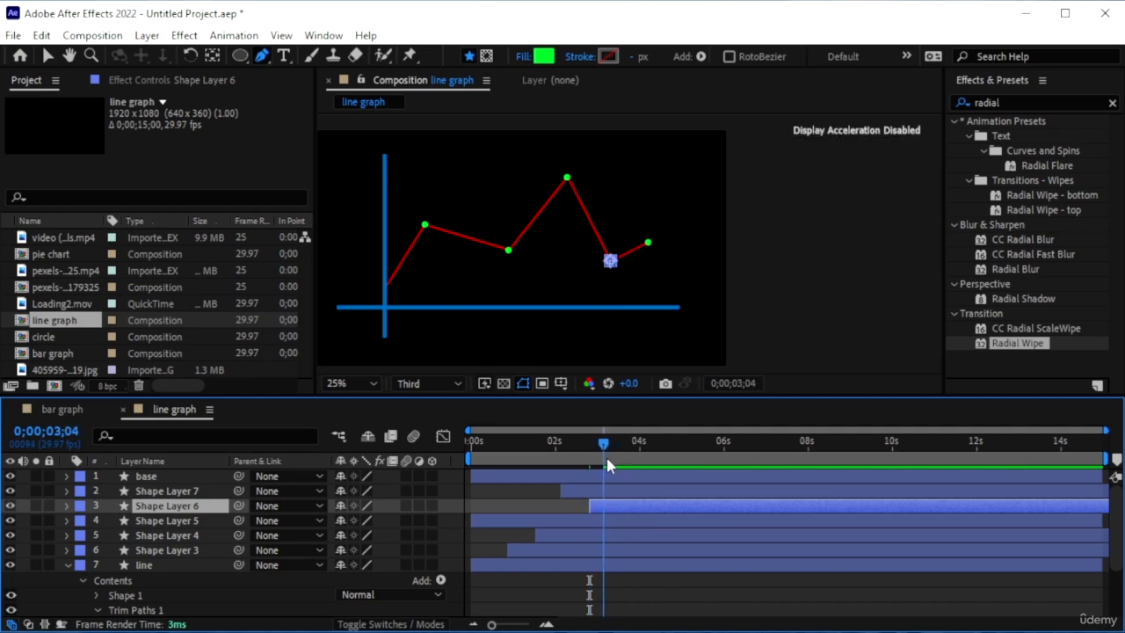
left_click(589, 478)
left_click_drag(550, 477, 684, 477)
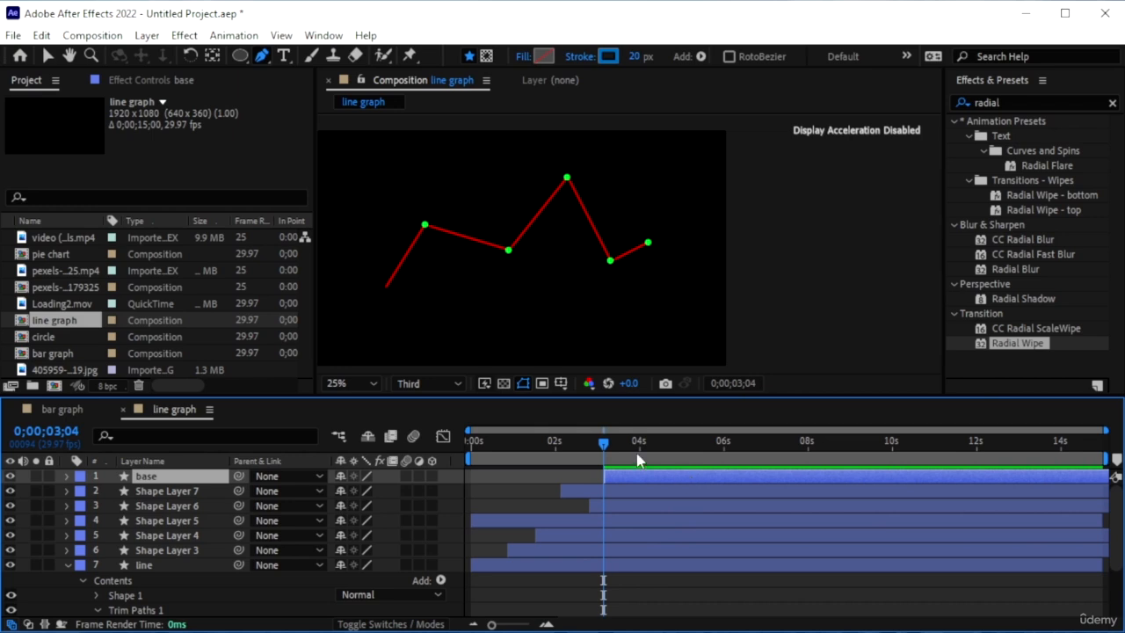
left_click_drag(601, 444, 402, 466)
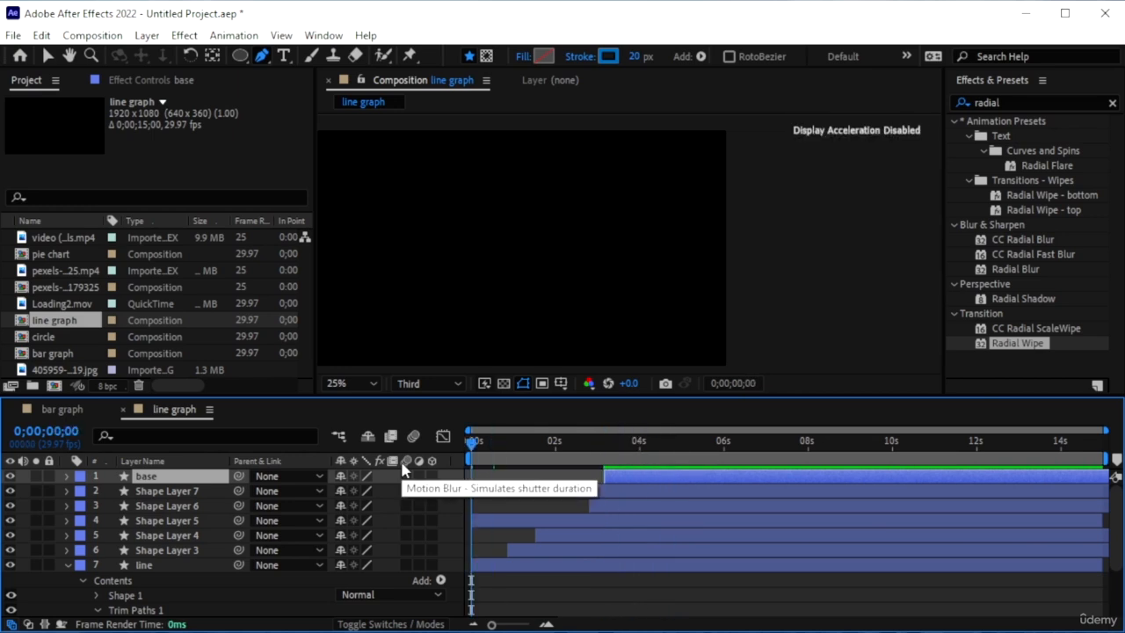
key("space")
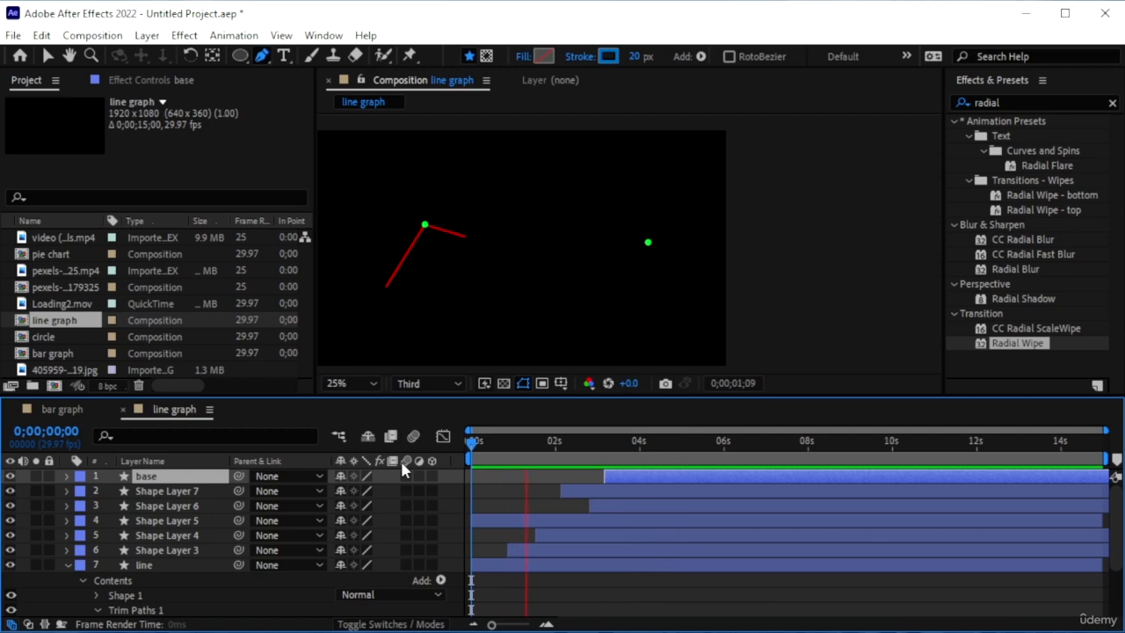
key("space")
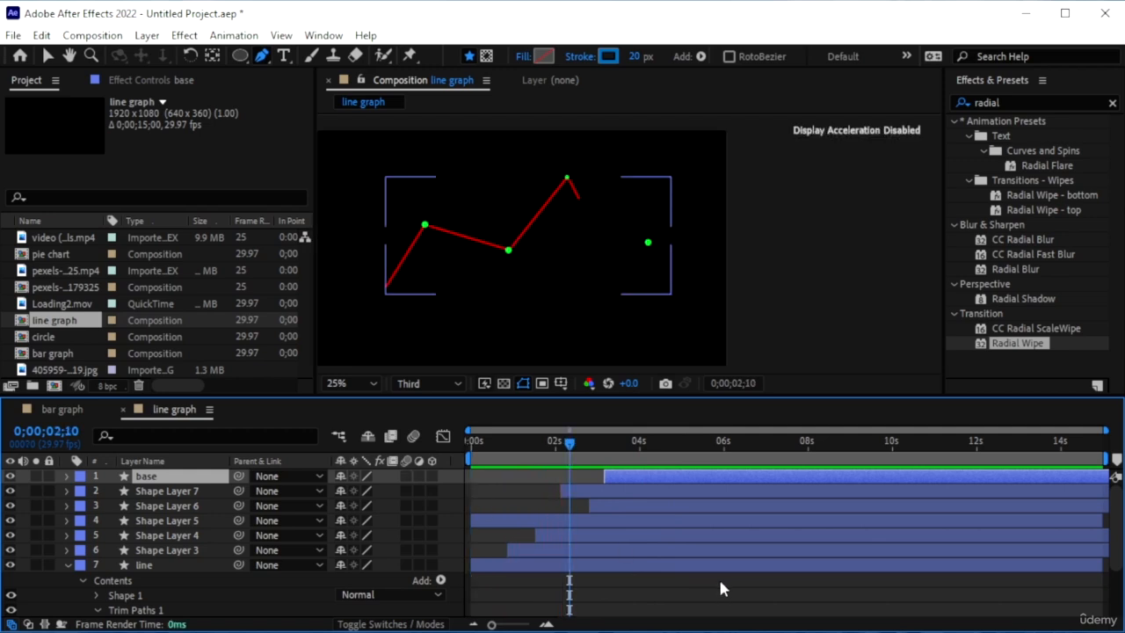
left_click(546, 521)
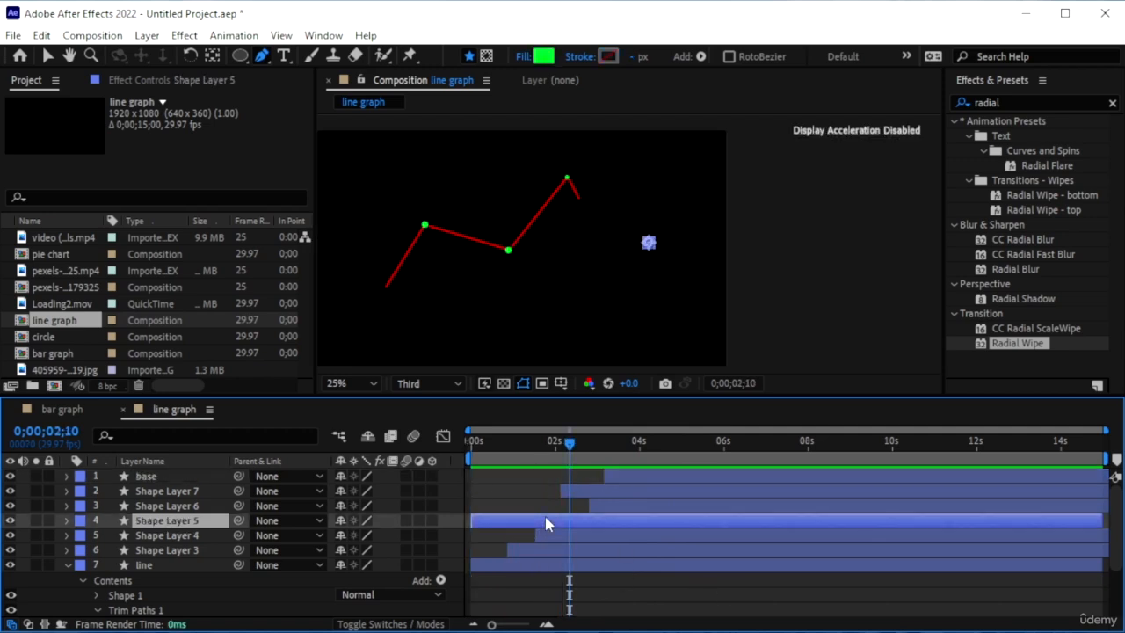
left_click_drag(635, 479, 517, 472)
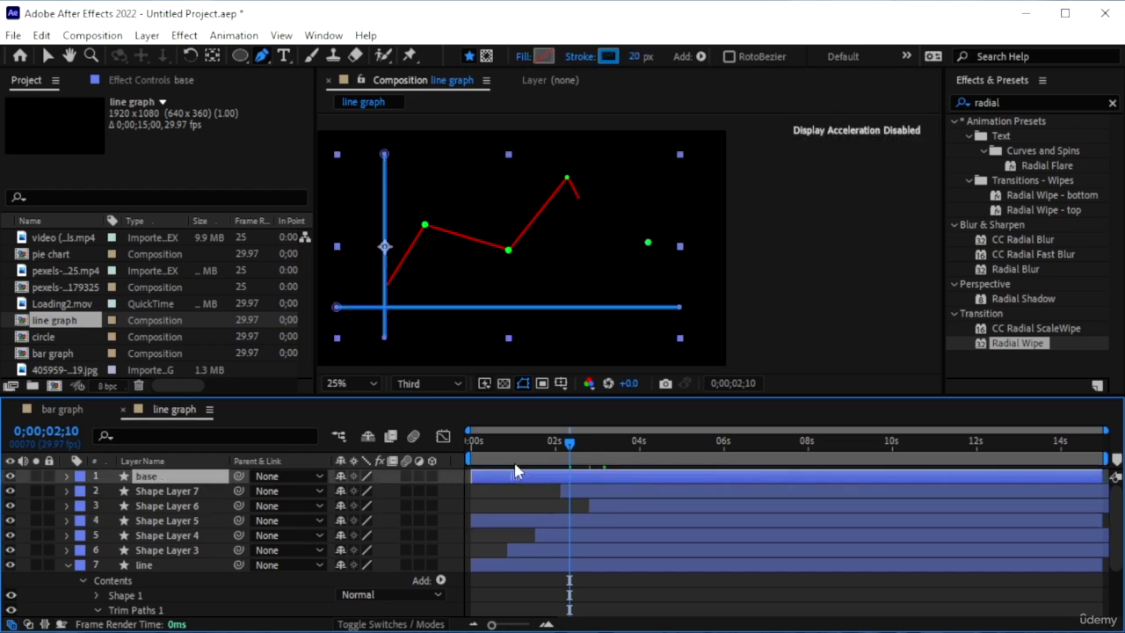
- Shift the Shape Layer 5 circle in time to start at 0;00;03;04, when the line reaches it, and preview the animation from the start
mouse_move(571, 448)
left_mouse_down()
mouse_move(610, 450)
mouse_move(603, 460)
left_mouse_up()
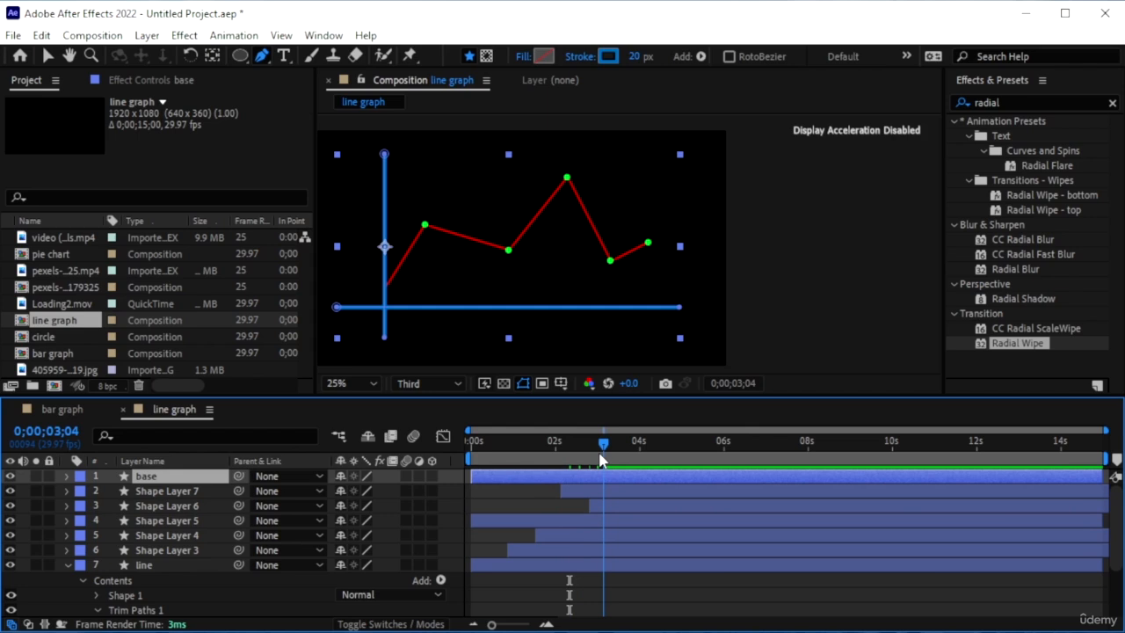
left_click_drag(549, 518, 651, 528)
left_click_drag(601, 449, 314, 404)
key("space")
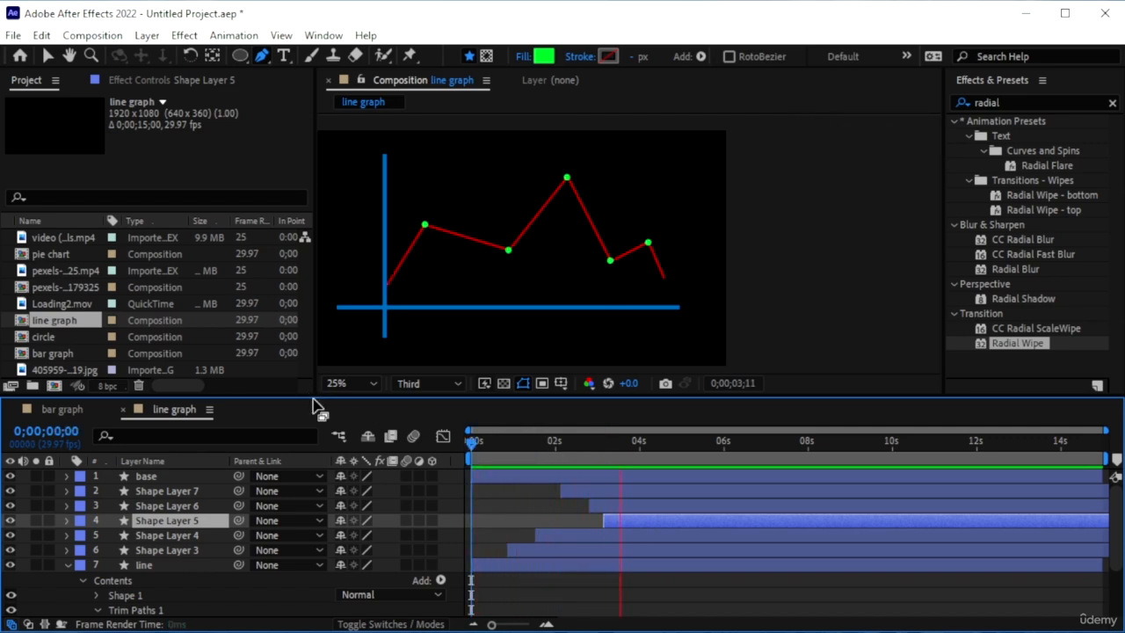
key("space")
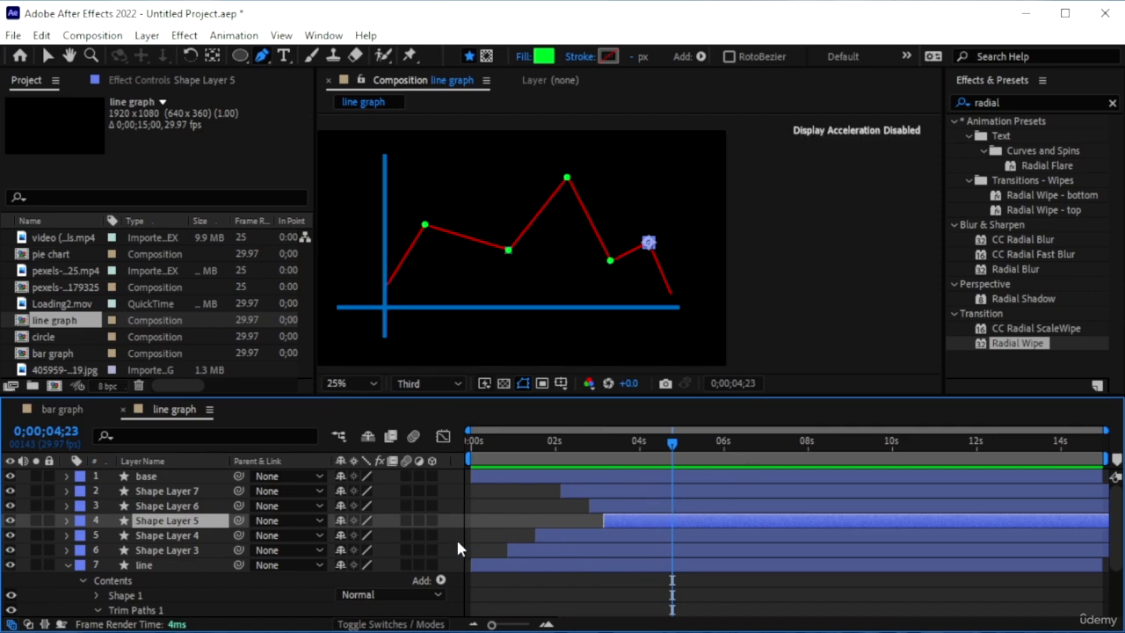
- Duplicate the Shape Layer 5 circle and place the copy on the end point of the red line
key("ctrl+d")
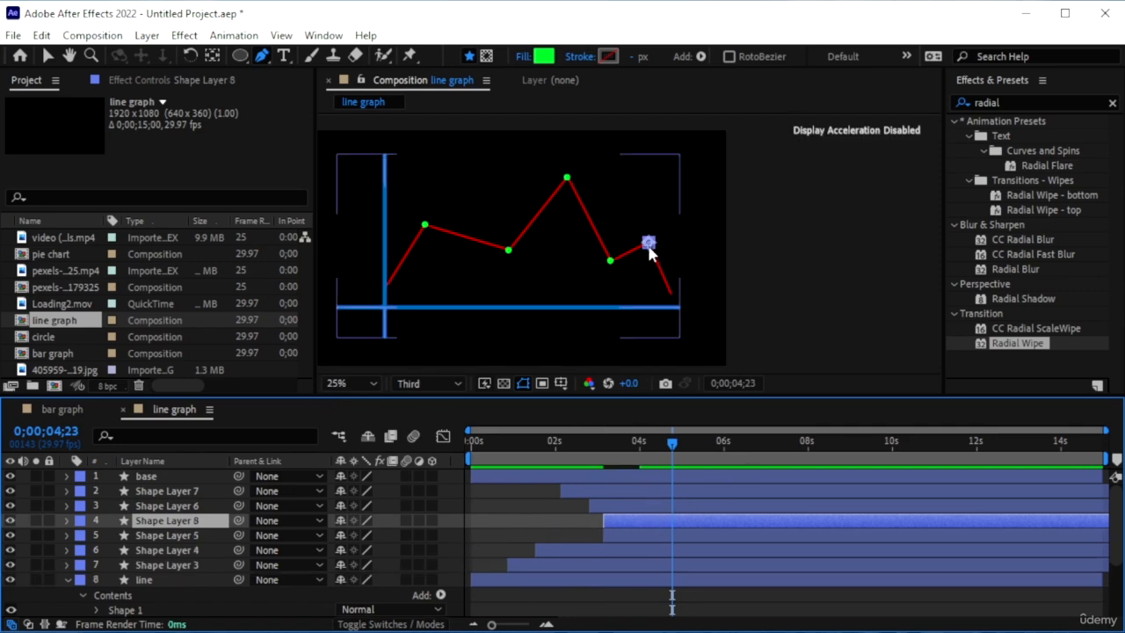
key("v")
left_click_drag(648, 249, 674, 296)
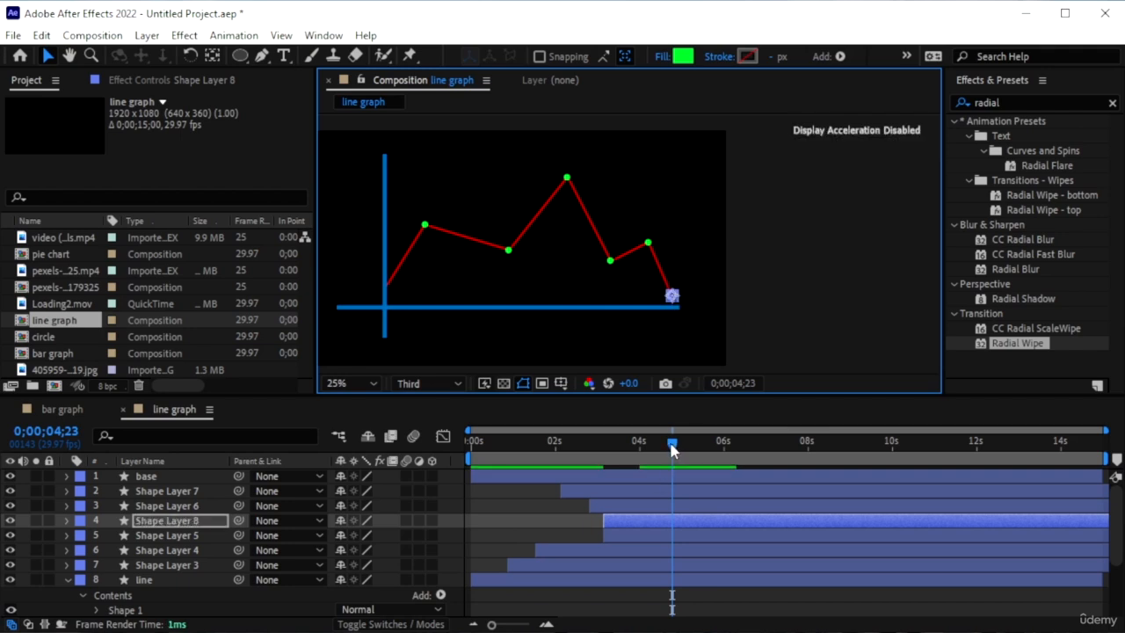
- Shift the Shape Layer 8 circle in time to start at about 0;00;03;25, when the line reaches its end point
left_click_drag(672, 449, 631, 475)
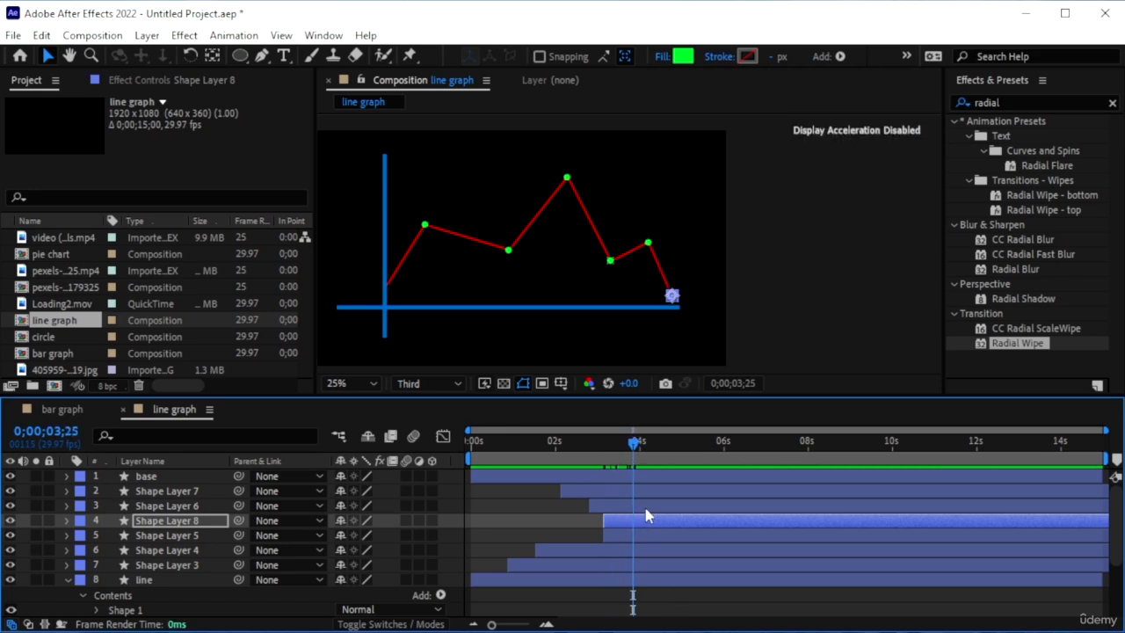
left_click(642, 476)
left_click(644, 490)
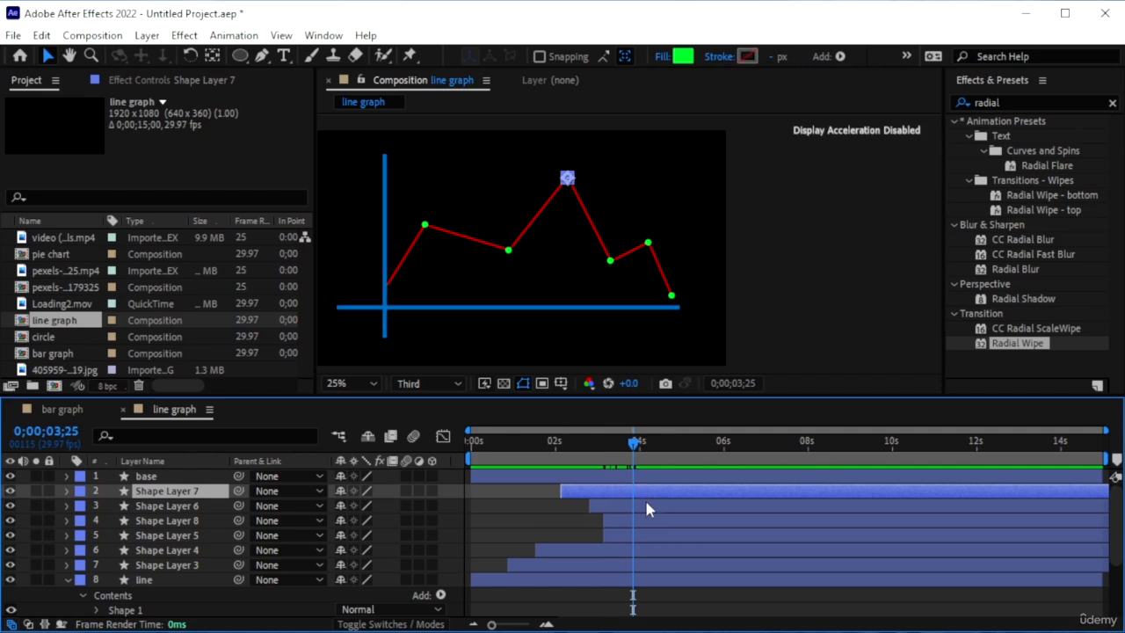
left_click(644, 505)
left_click(645, 519)
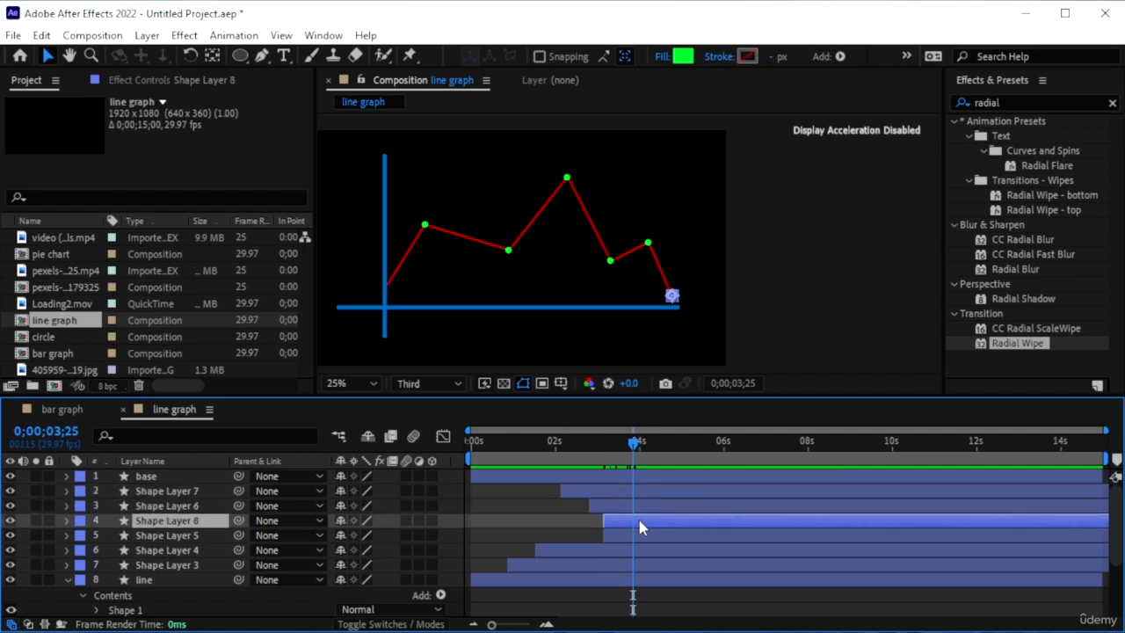
left_click_drag(640, 527, 665, 525)
- Preview the complete line graph animation from the start of the composition
key("Home")
key("space")
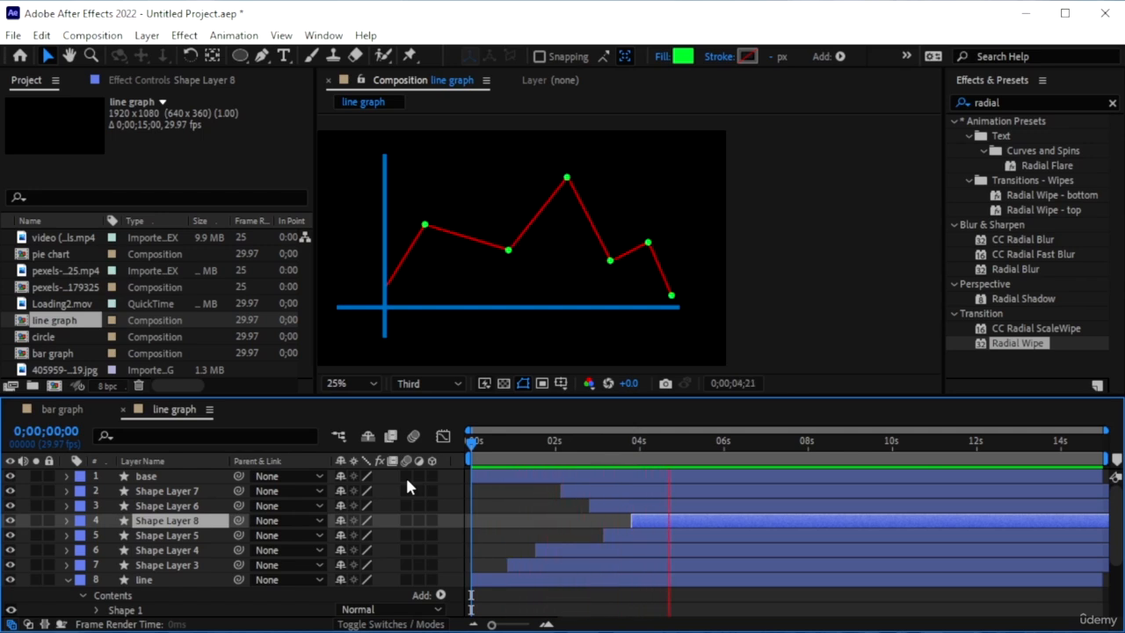
key("space")
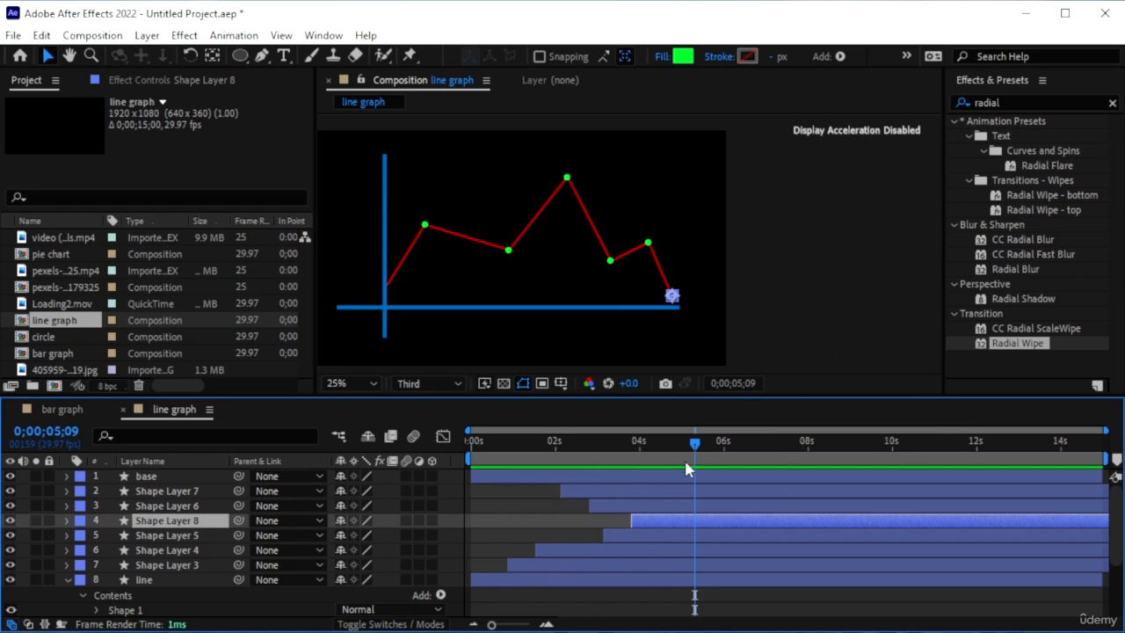
- Create a new composition named final and add the pie chart composition to it as a layer
left_click(45, 405)
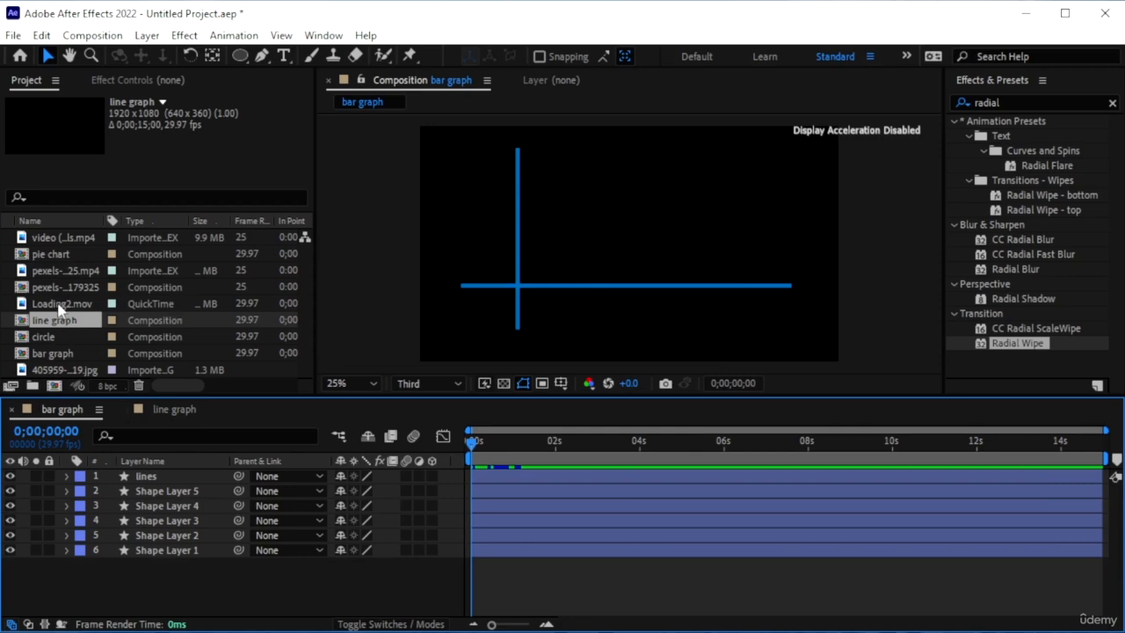
left_click(53, 385)
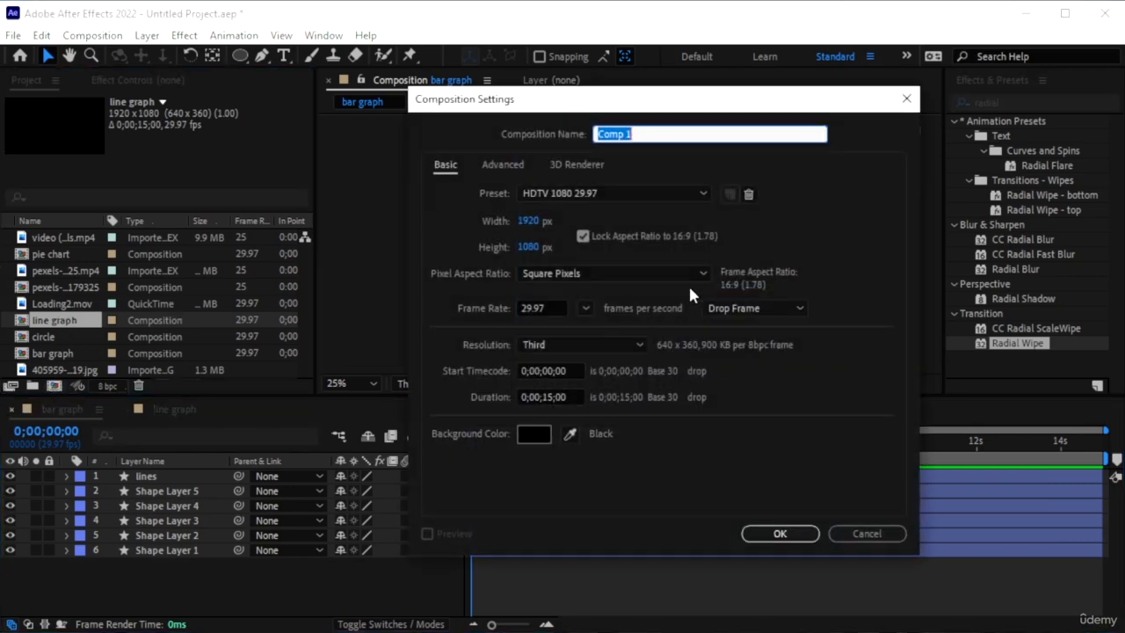
type("fina")
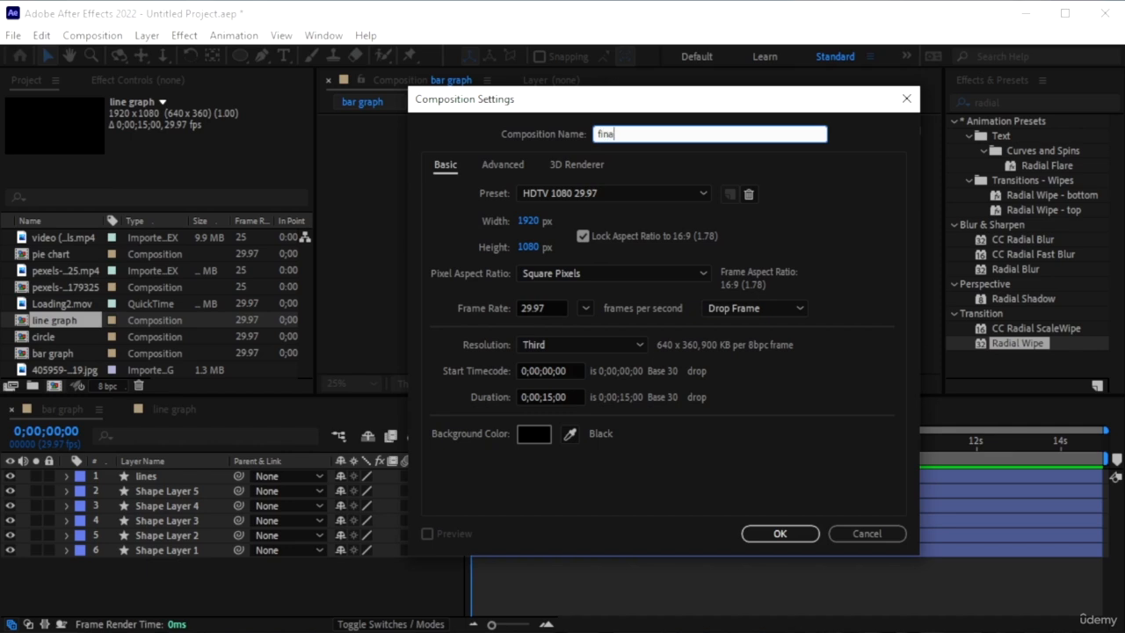
type("l")
key("Return")
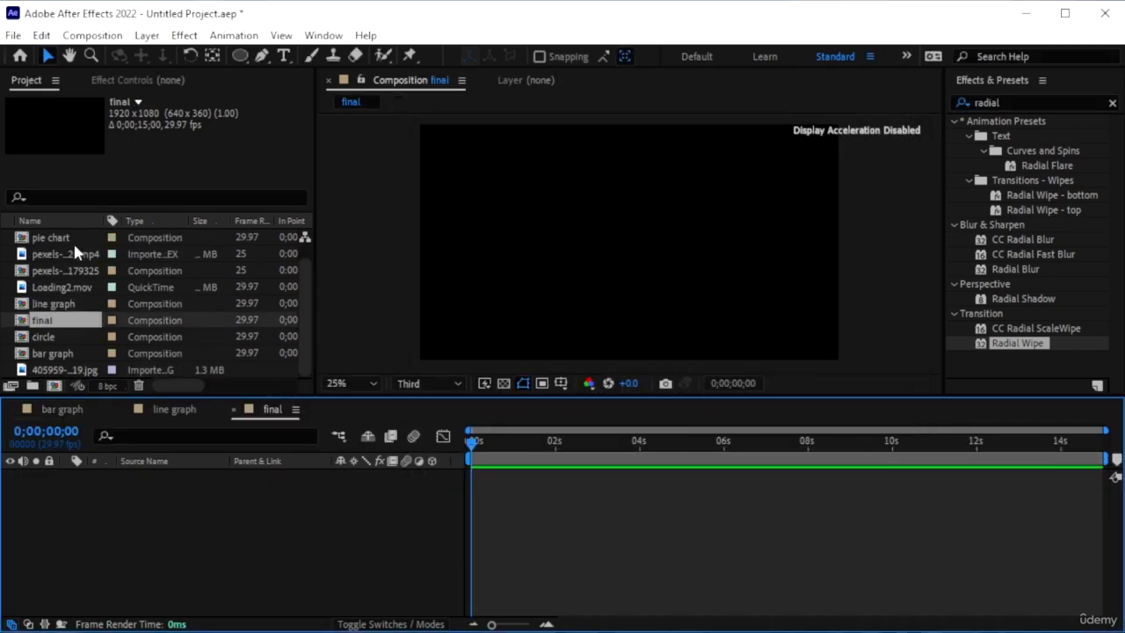
left_click_drag(73, 241, 333, 508)
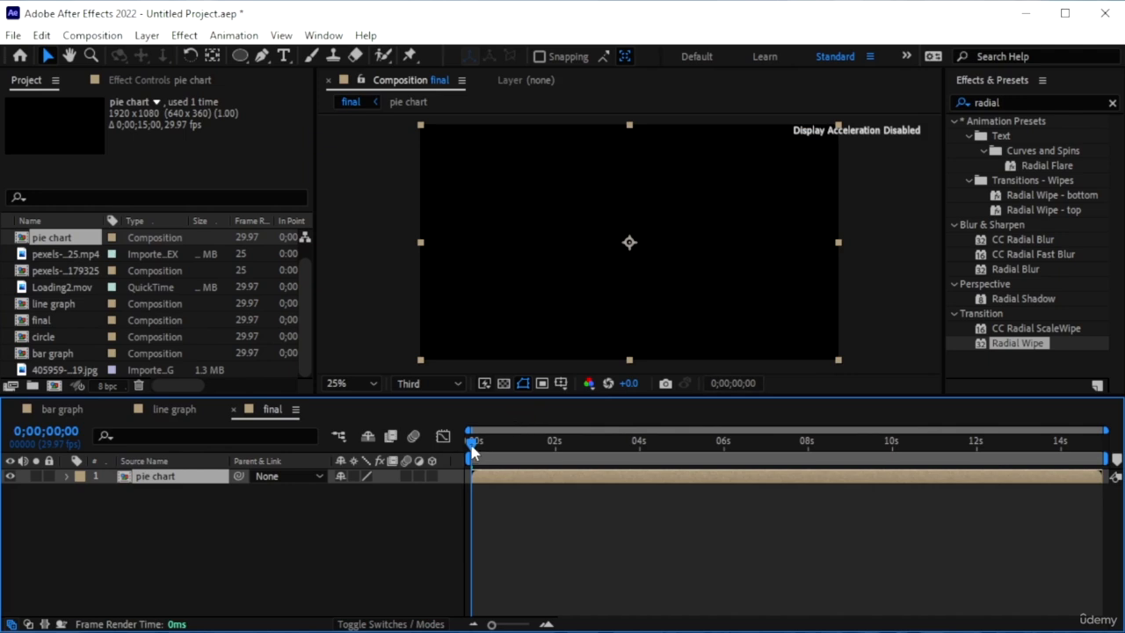
left_click_drag(838, 360, 727, 308)
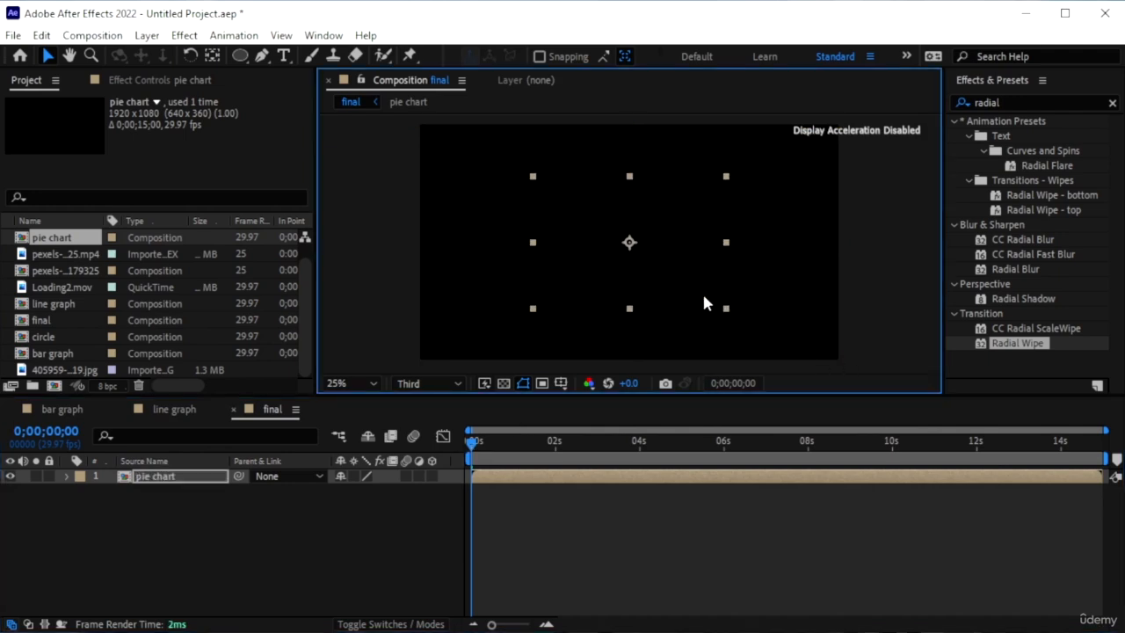
left_click_drag(683, 244, 774, 206)
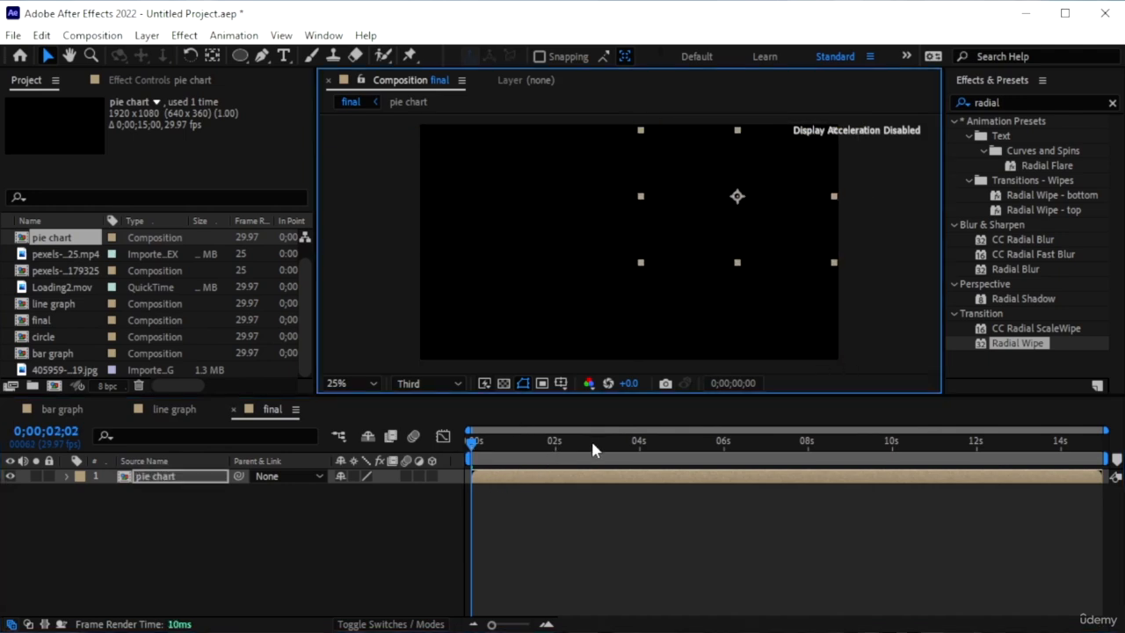
left_click(617, 442)
key("Home")
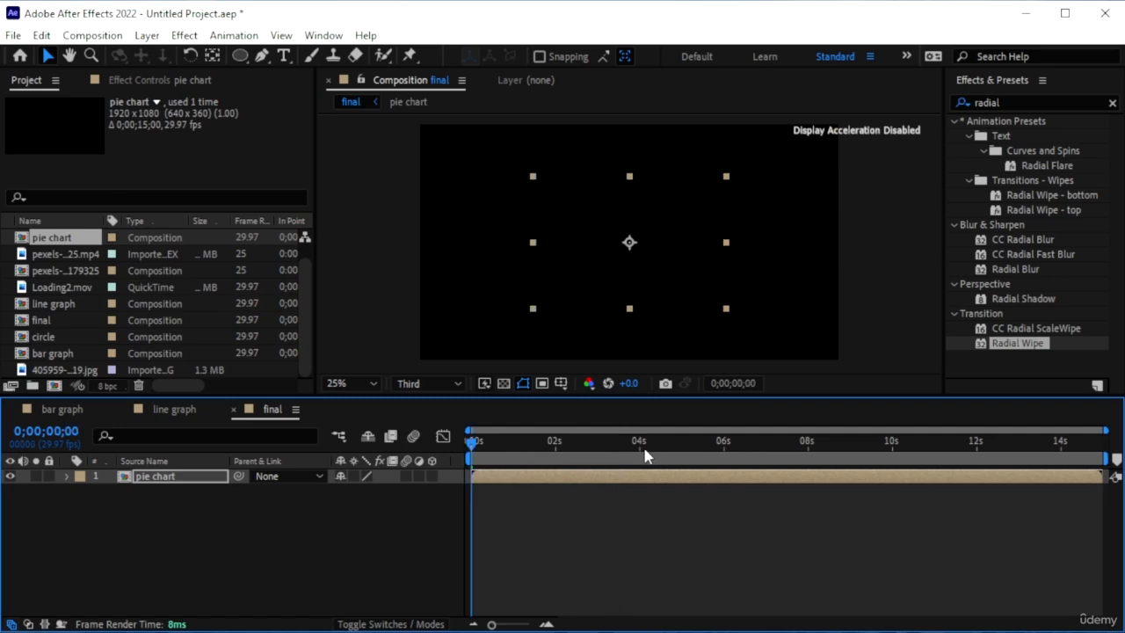
- Scale the pie chart layer down to about half size and place it in the upper-right corner of the frame
left_click(615, 442)
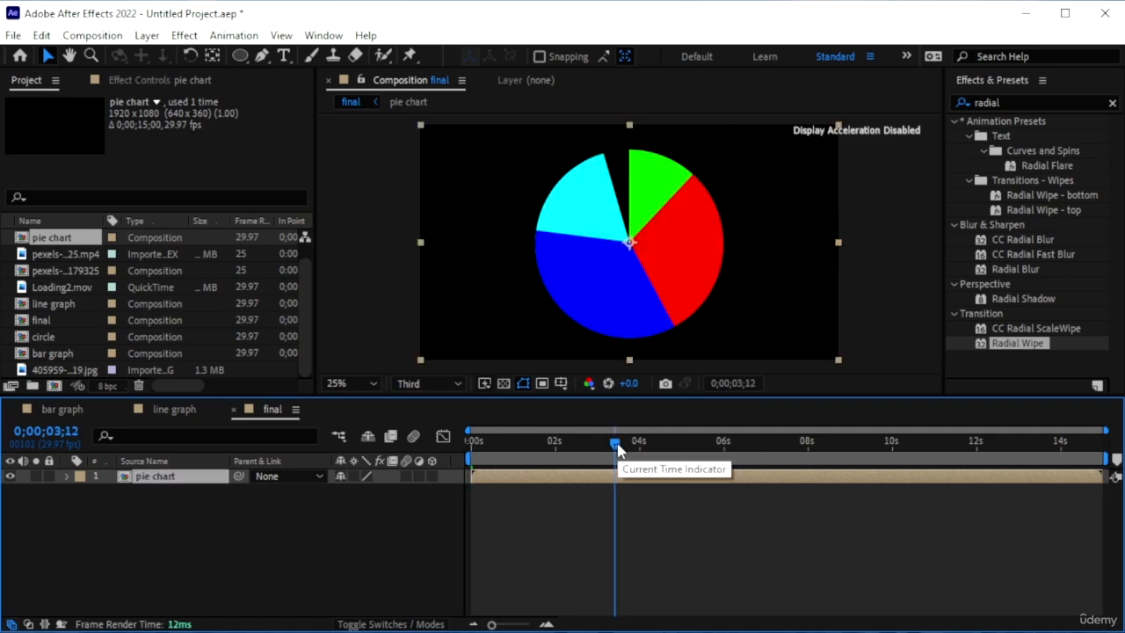
left_click_drag(420, 356, 528, 301)
left_click_drag(661, 236, 797, 174)
left_click_drag(613, 445, 274, 394)
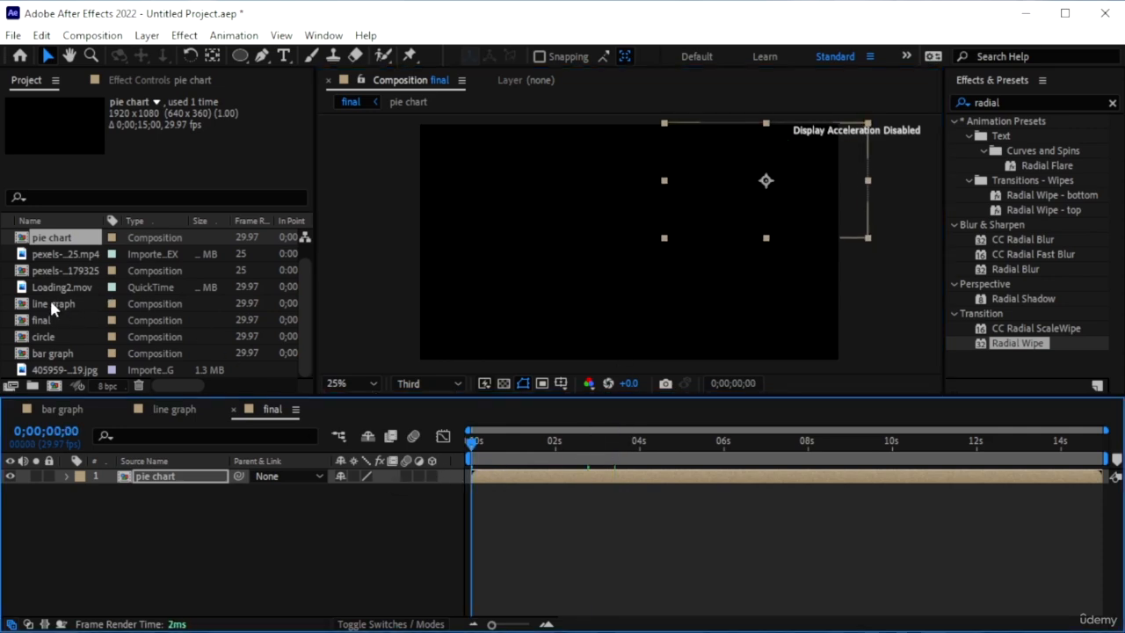
- Add the line graph composition below the pie chart layer, scale it to about 40% and place it in the frame's lower-left corner
left_click_drag(51, 302, 260, 490)
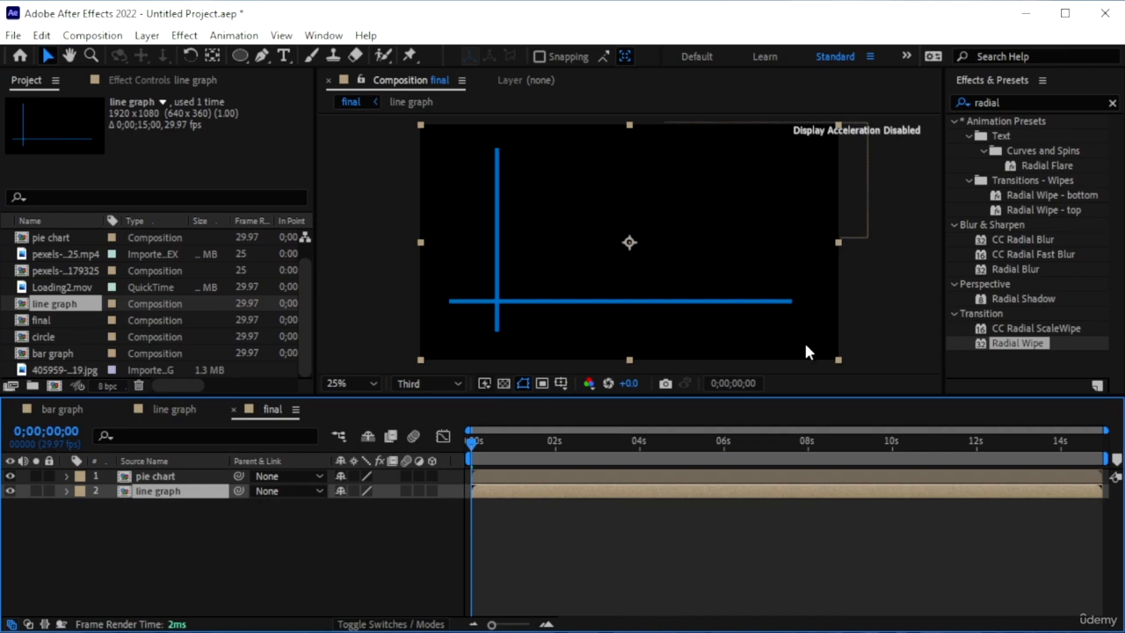
left_click_drag(839, 360, 714, 288)
left_click_drag(652, 239, 532, 309)
left_click(107, 521)
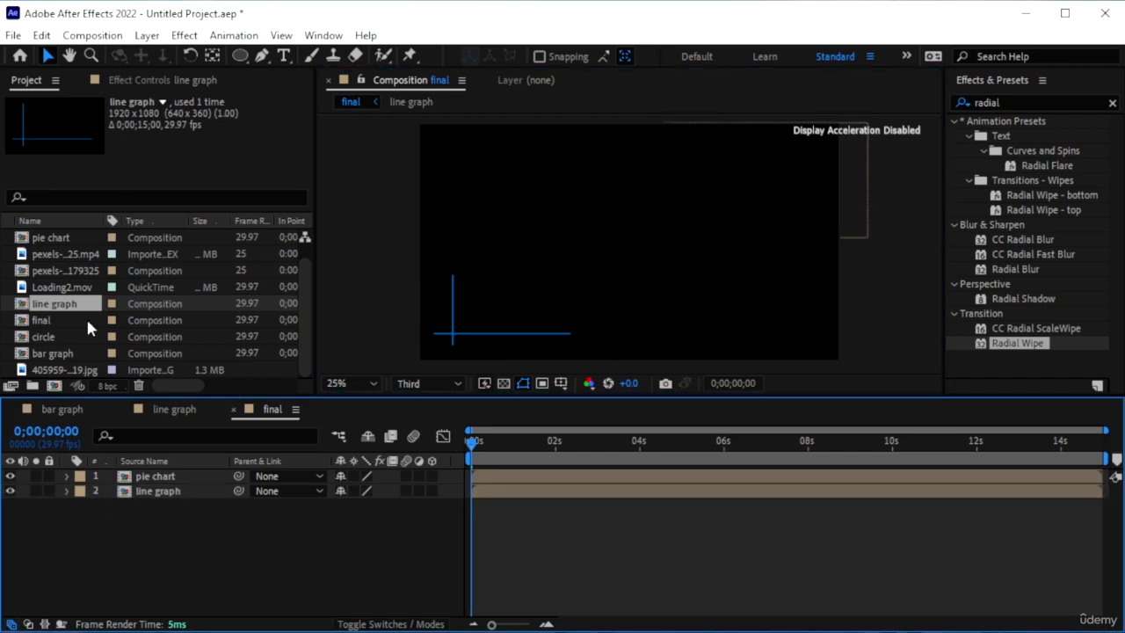
- Add the circle composition as the third layer, scale it to about 42% and place it in the lower-right area of the frame
left_click_drag(65, 337, 185, 505)
left_click(700, 284)
key("comma")
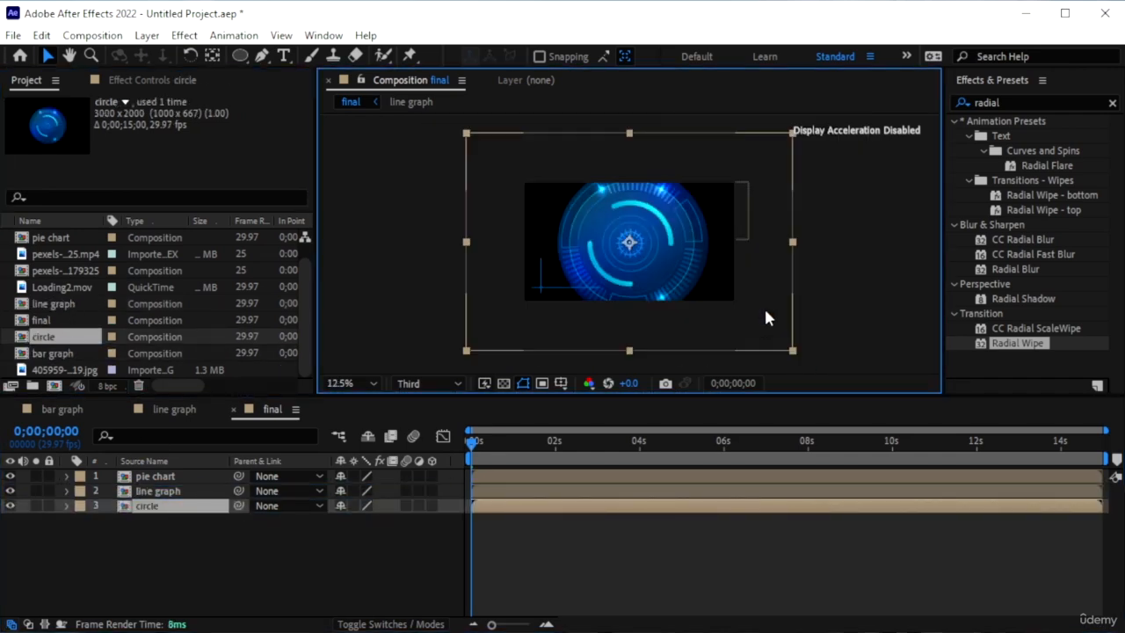
left_click_drag(793, 352, 698, 284)
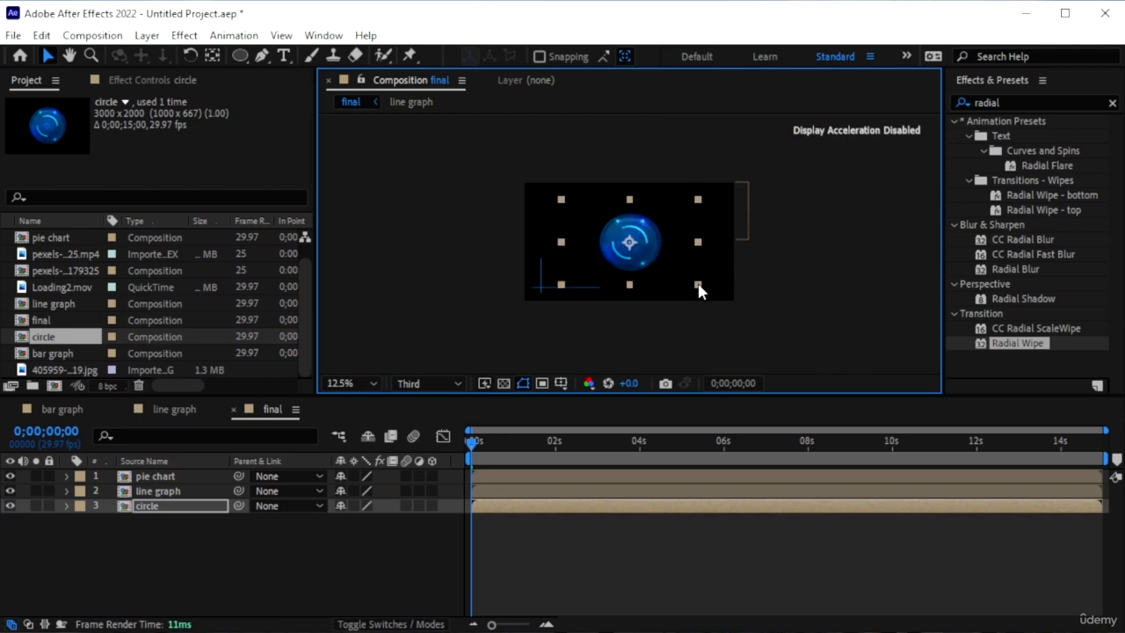
left_click_drag(640, 250, 683, 267)
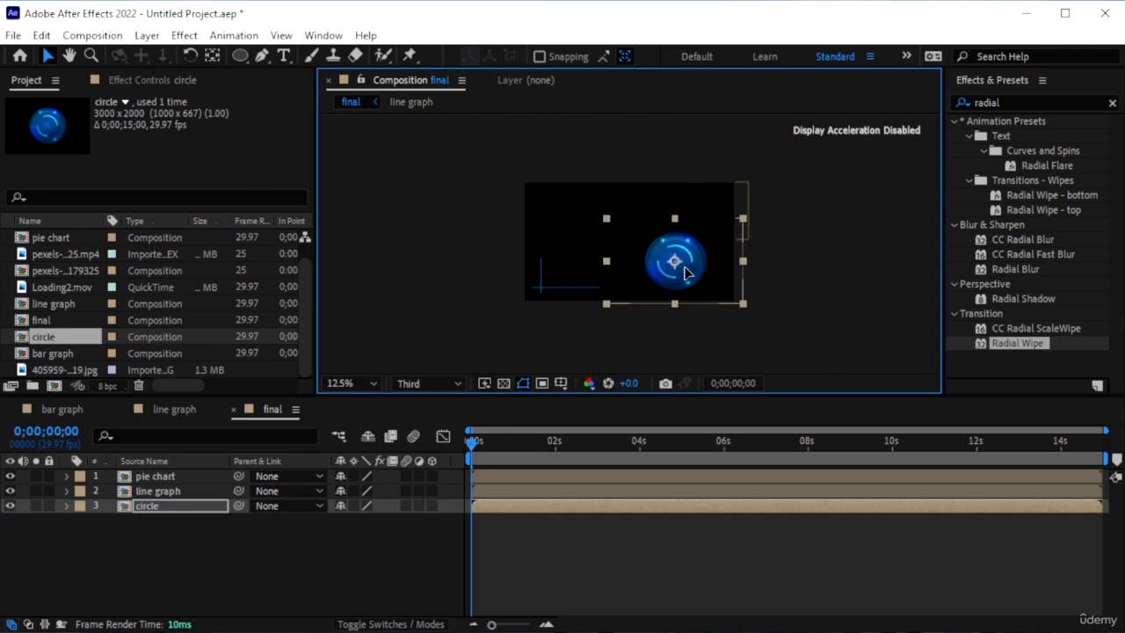
- Add the bar graph composition as the fourth layer, scale it to about two thirds and place it in the frame's upper-left corner
left_click_drag(53, 353, 158, 527)
left_click_drag(738, 301, 697, 278)
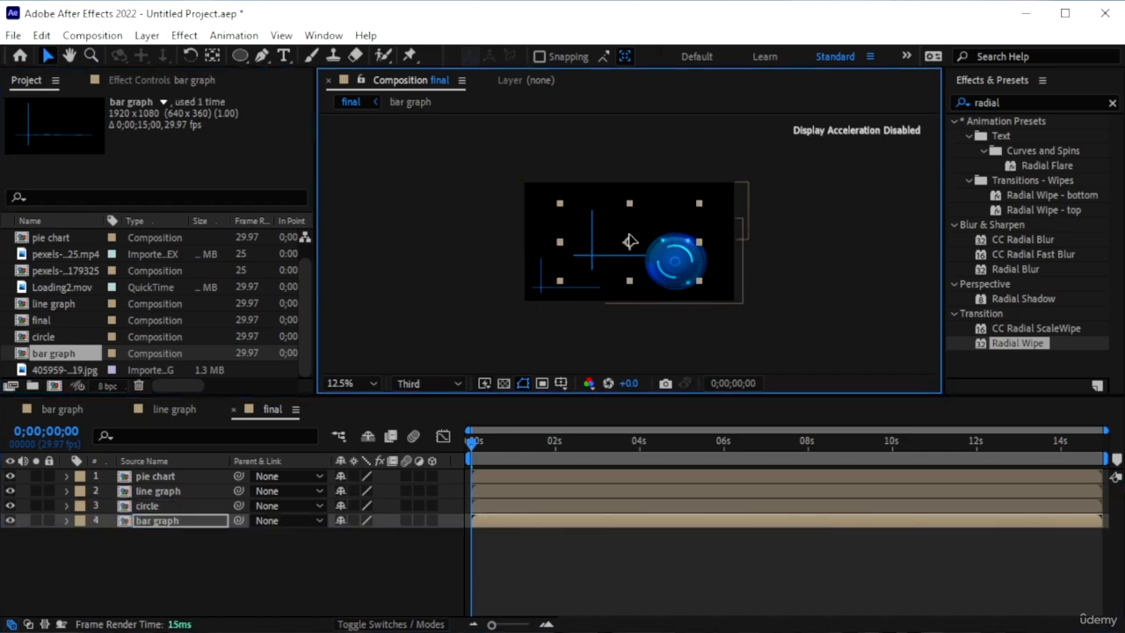
left_click_drag(634, 244, 597, 224)
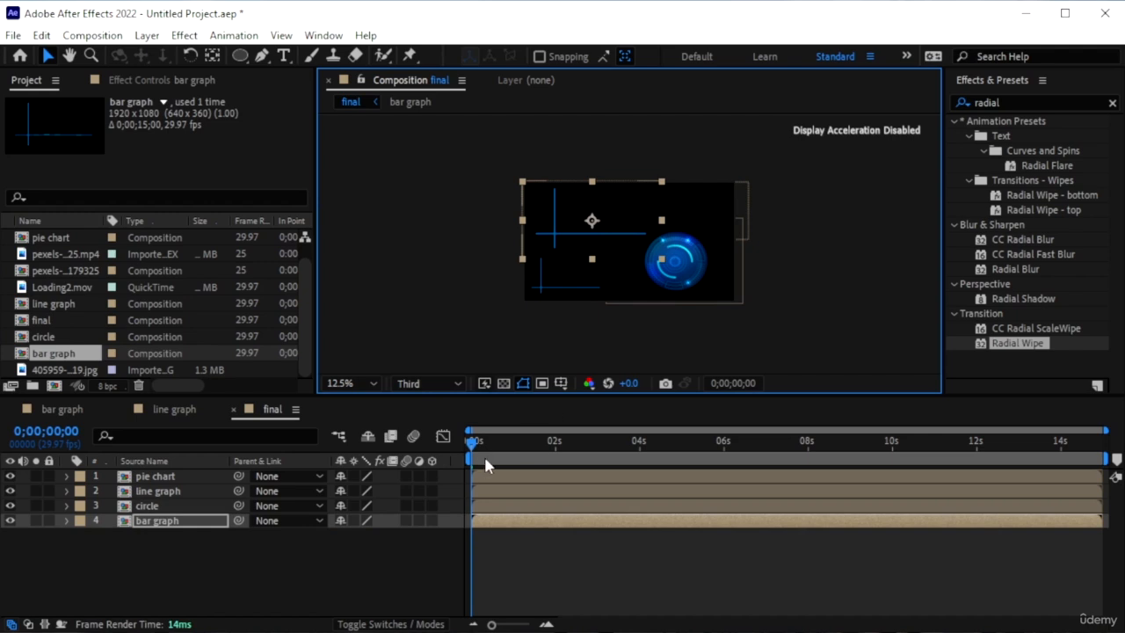
- Preview the final composition from the start with all four charts animating together
key("space")
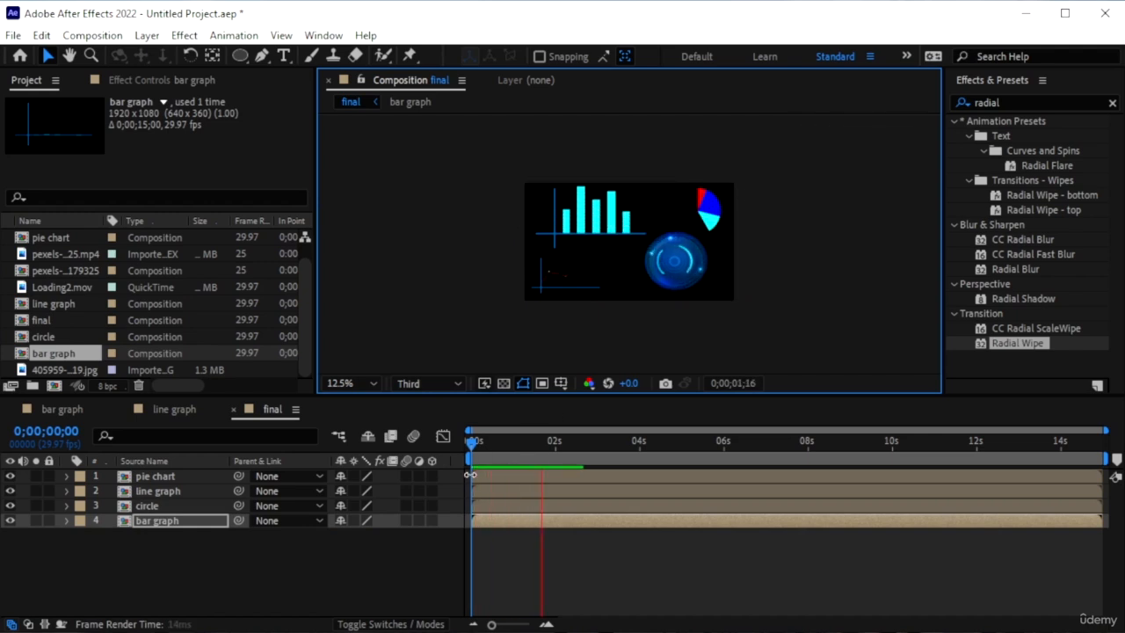
key("period")
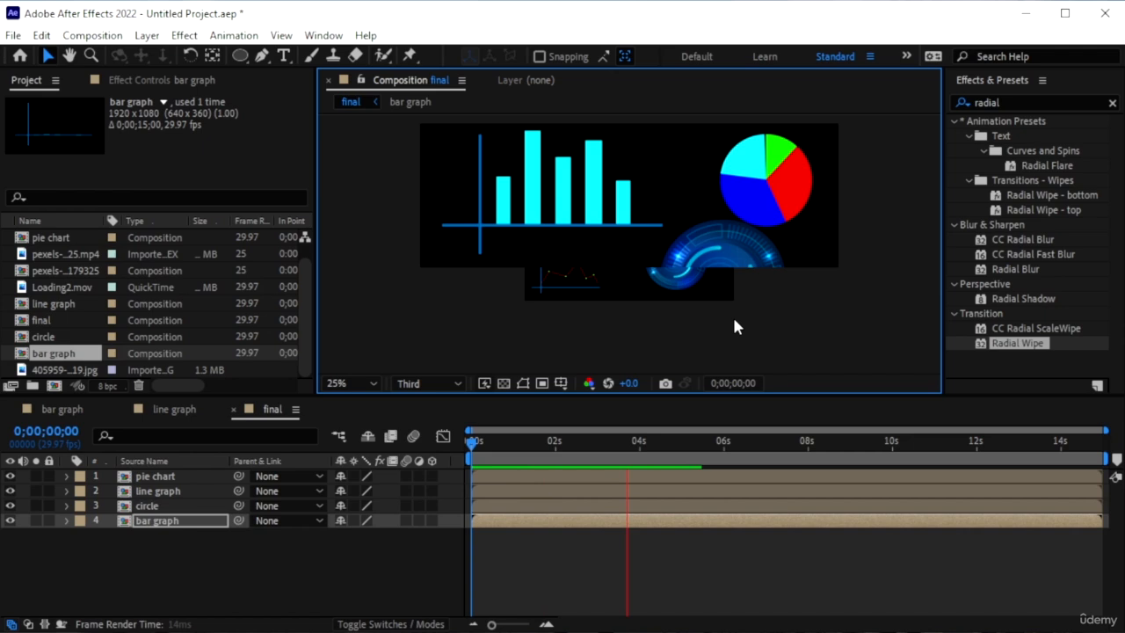
key("space")
left_click_drag(686, 443, 336, 414)
key("space")
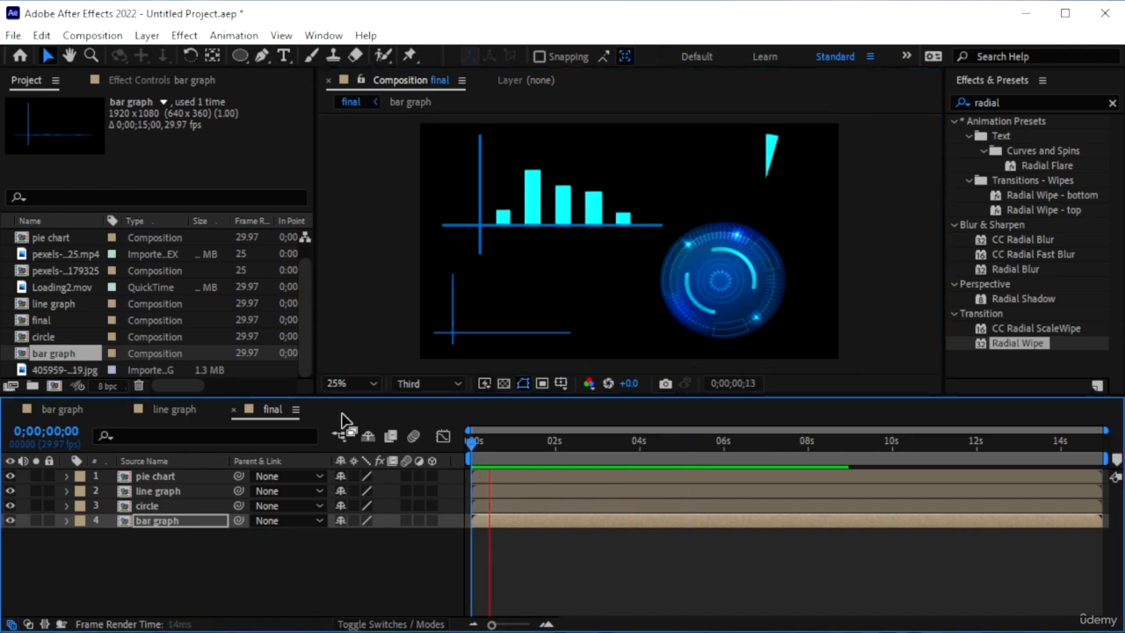
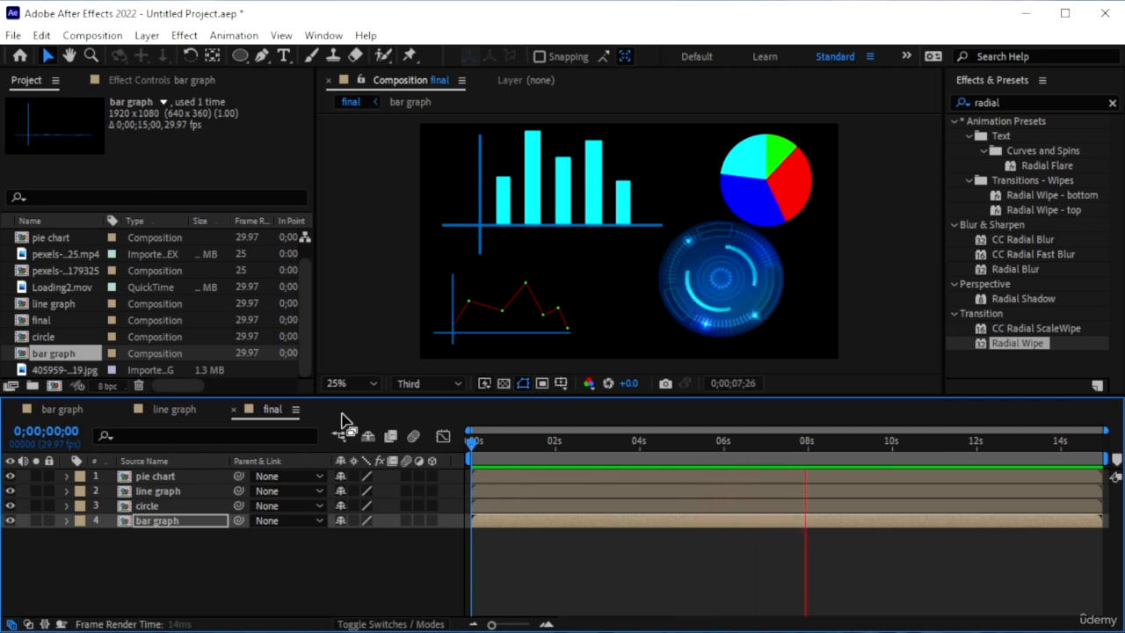
key("space")
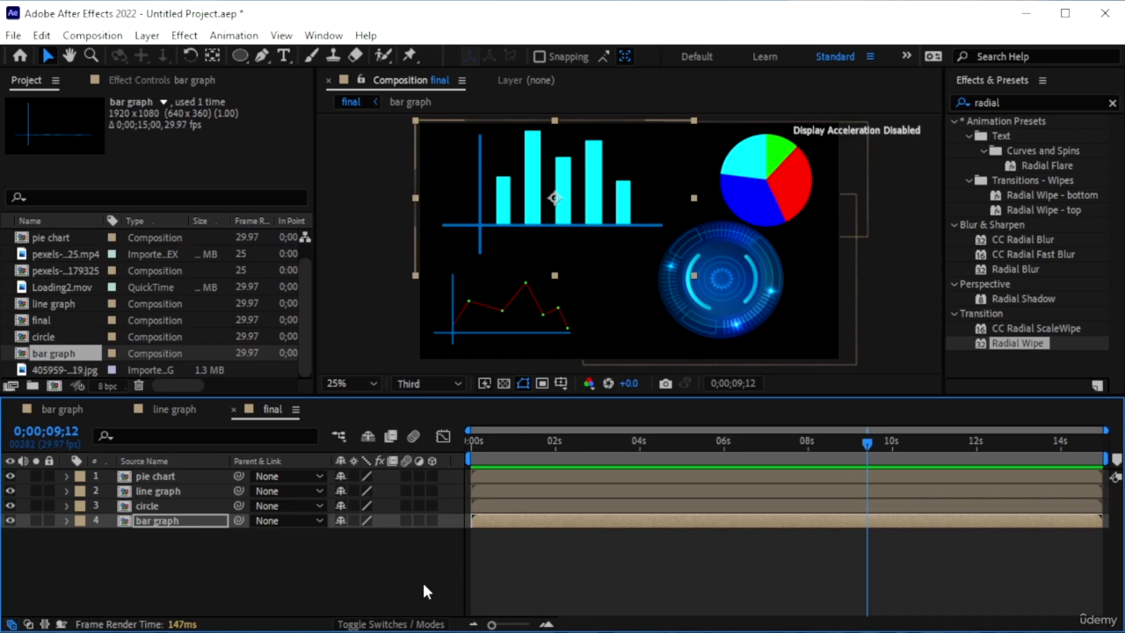
- Close the line graph and bar graph timelines, keeping only the final composition open
left_click(264, 597)
left_click(163, 413)
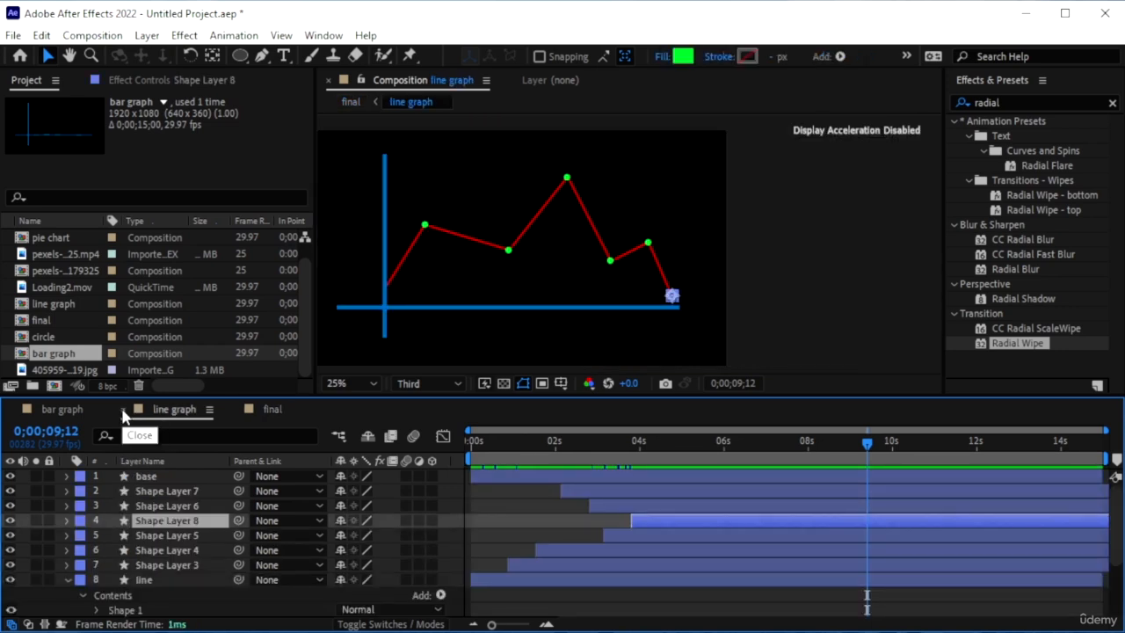
left_click(123, 414)
left_click(14, 409)
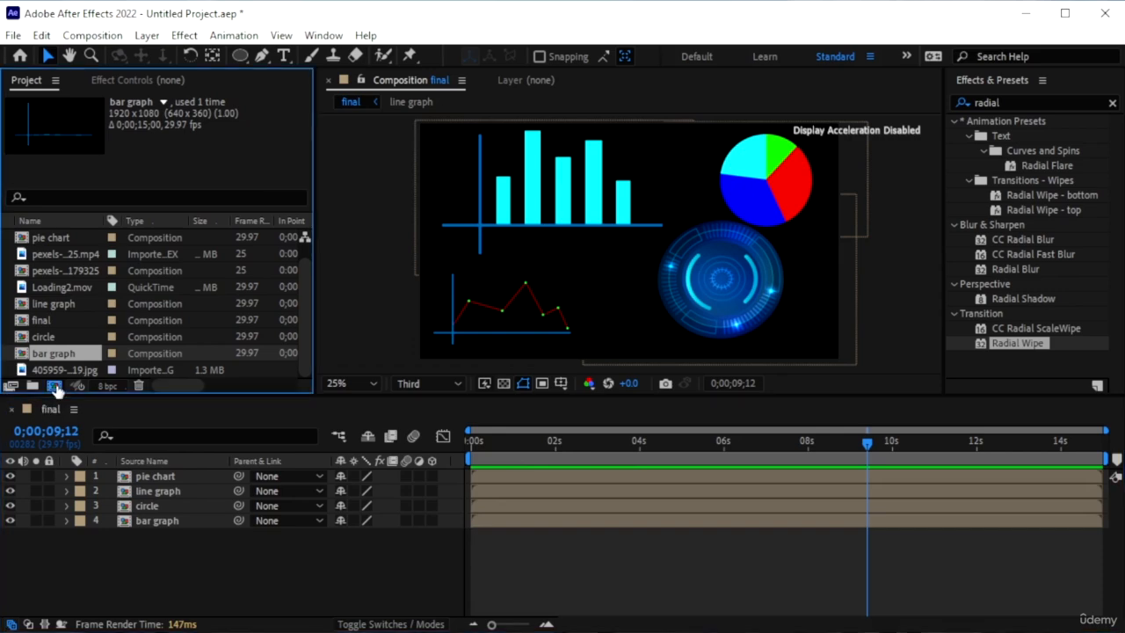
- Create a new 1920 x 1080 composition named text with a duration of 0;00;15;00
left_click(54, 386)
type("text")
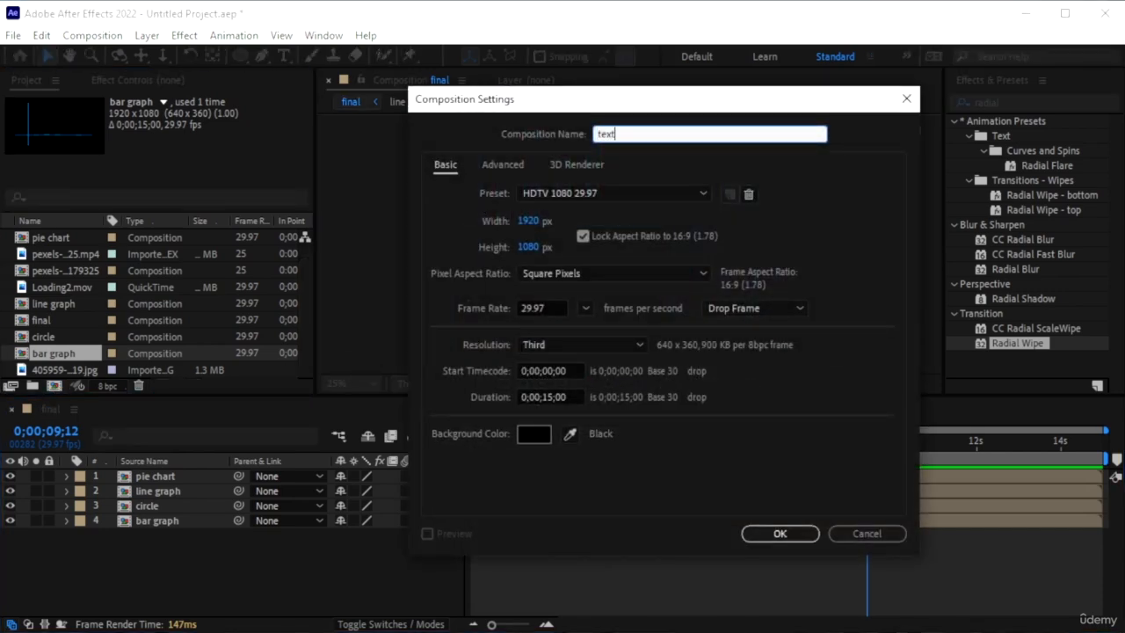
key("Return")
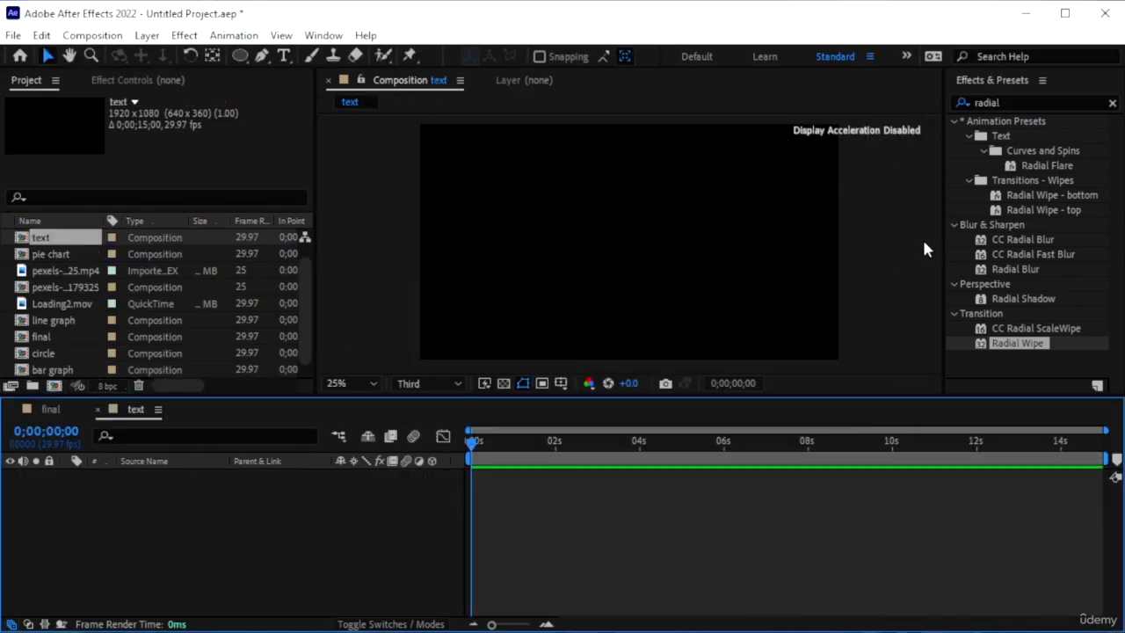
- Start a text layer in the text composition with a white fill and a font size of 60 px
left_click(283, 58)
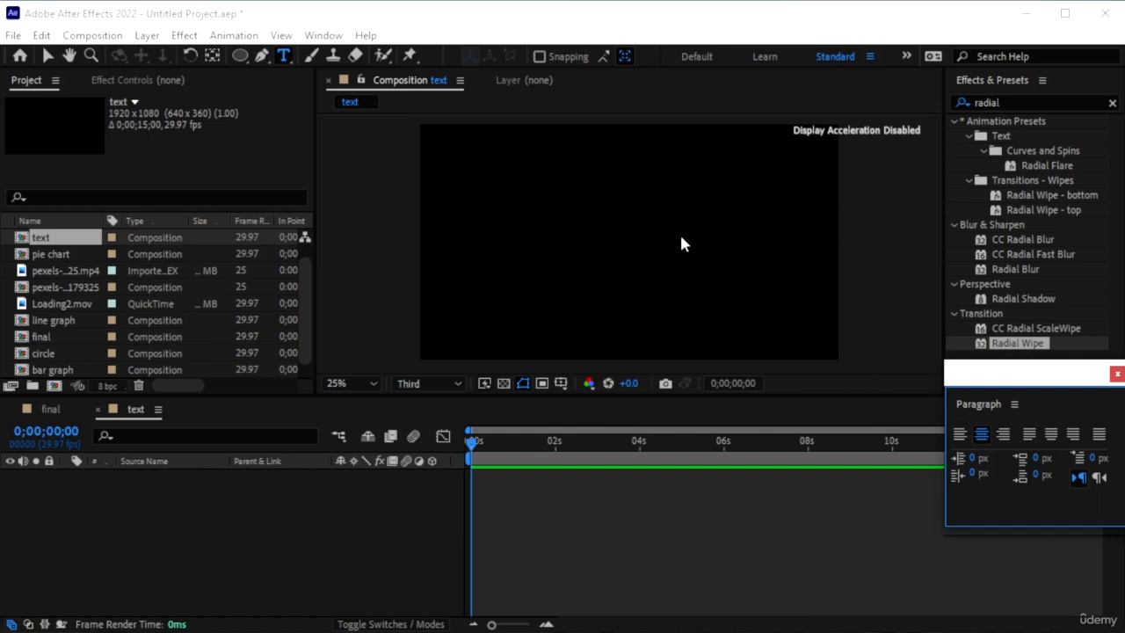
left_click(502, 199)
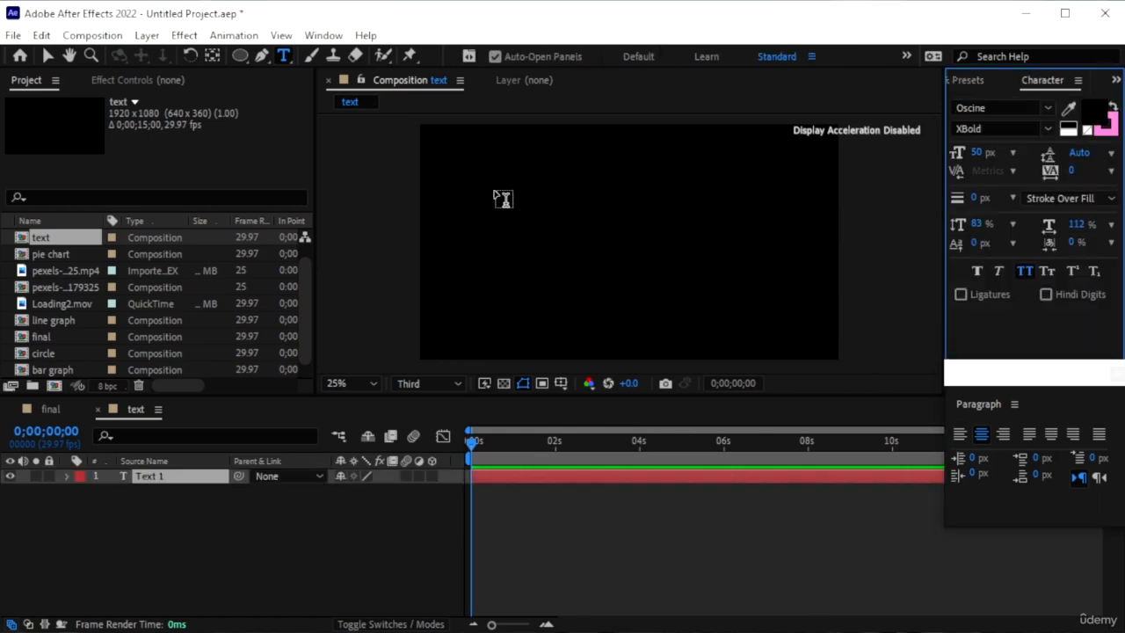
left_click(1066, 128)
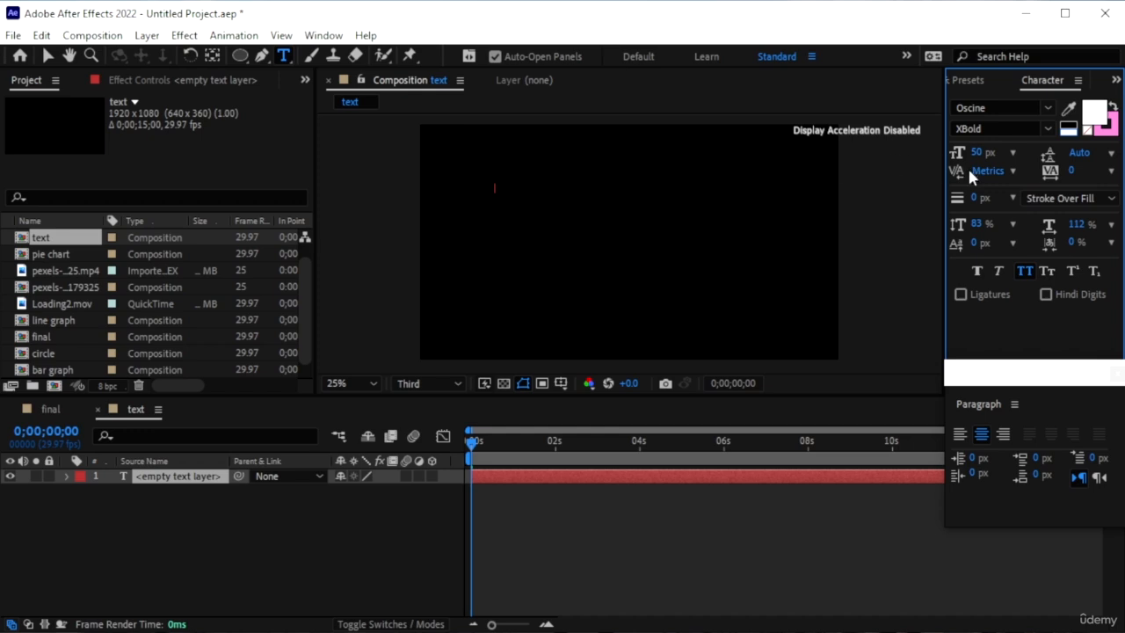
left_click(980, 154)
type("60")
key("Return")
left_click(1114, 376)
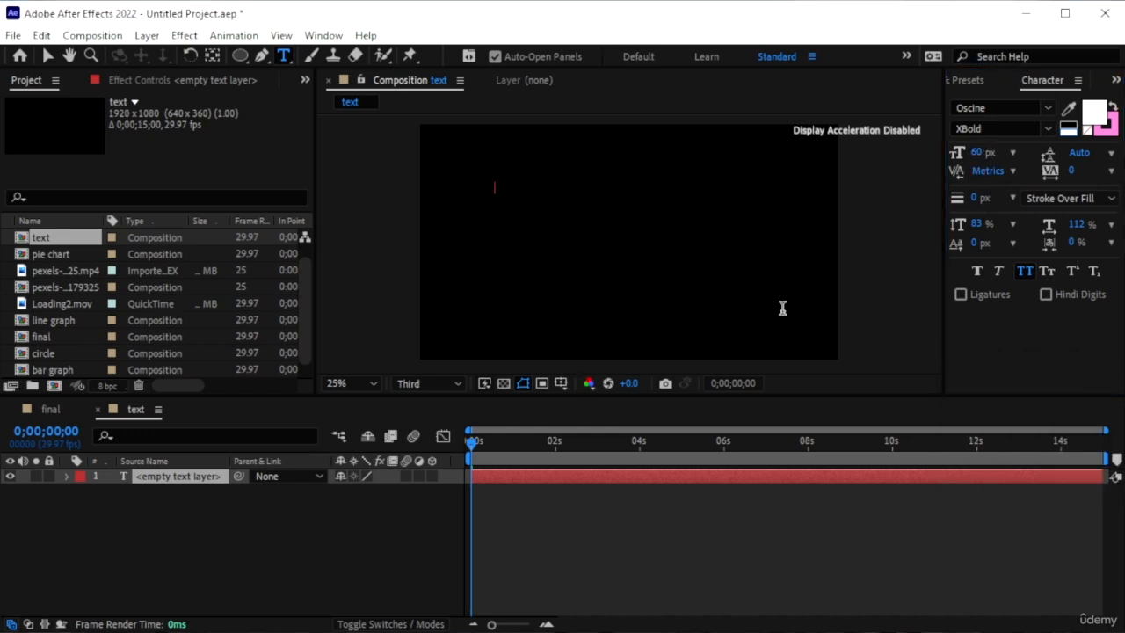
- Enter "calculating all assets..." as the content of the text layer
left_click(501, 186)
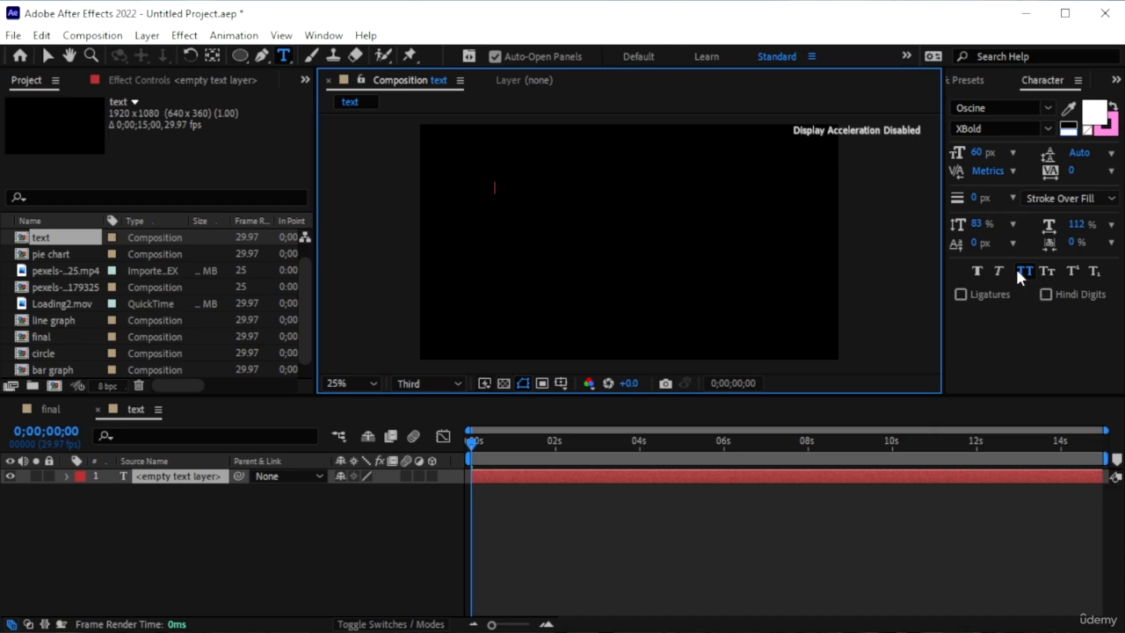
type("cal")
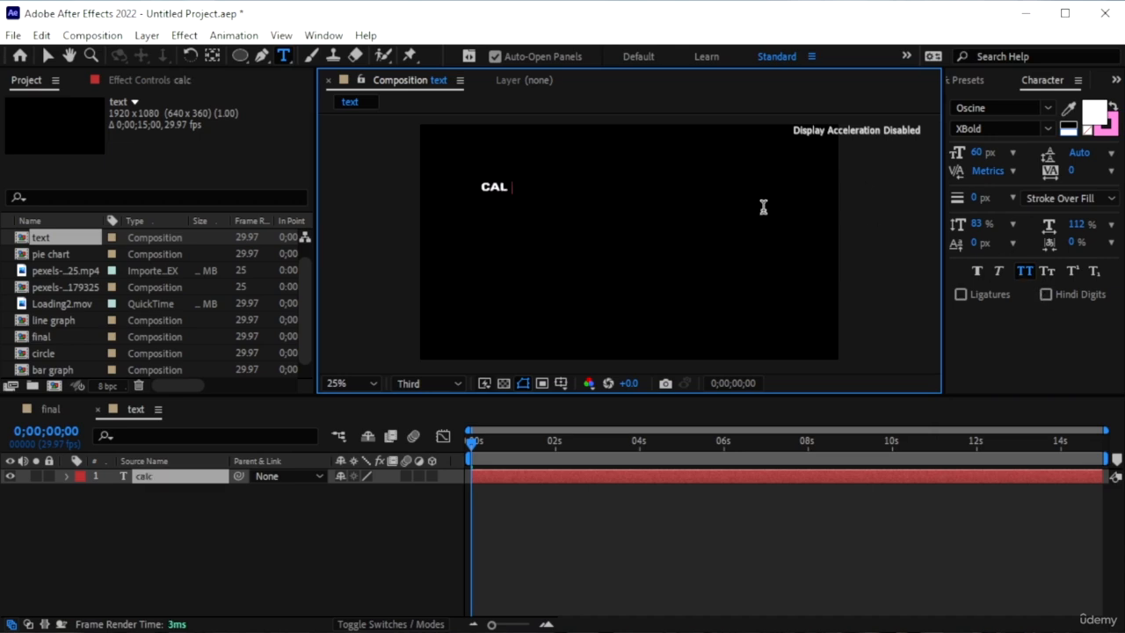
type("culating")
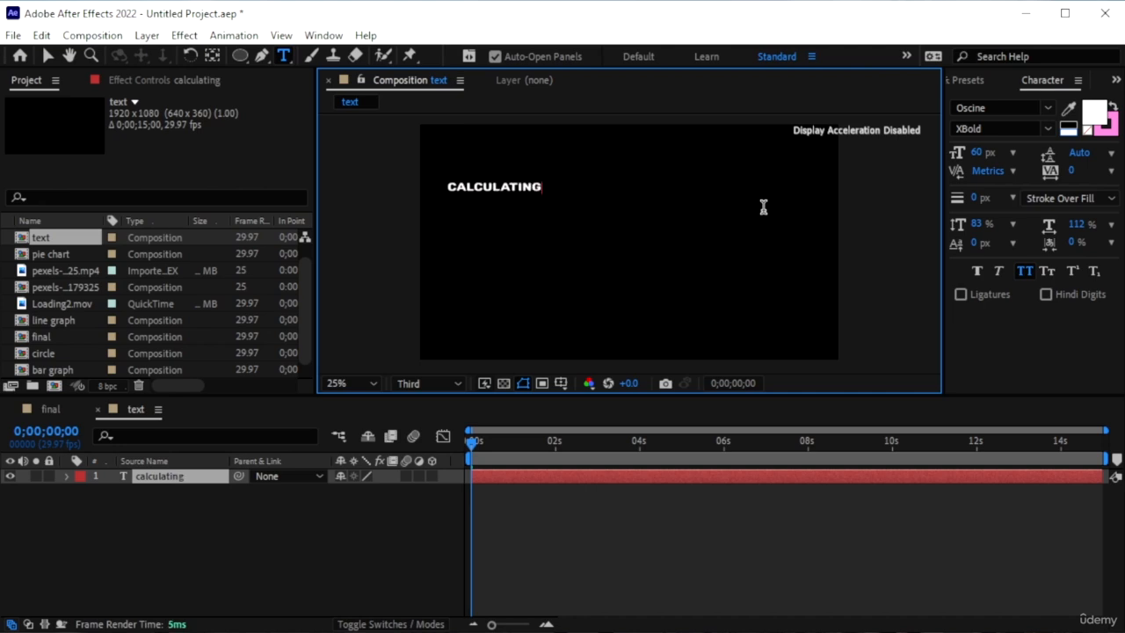
type(" all assets")
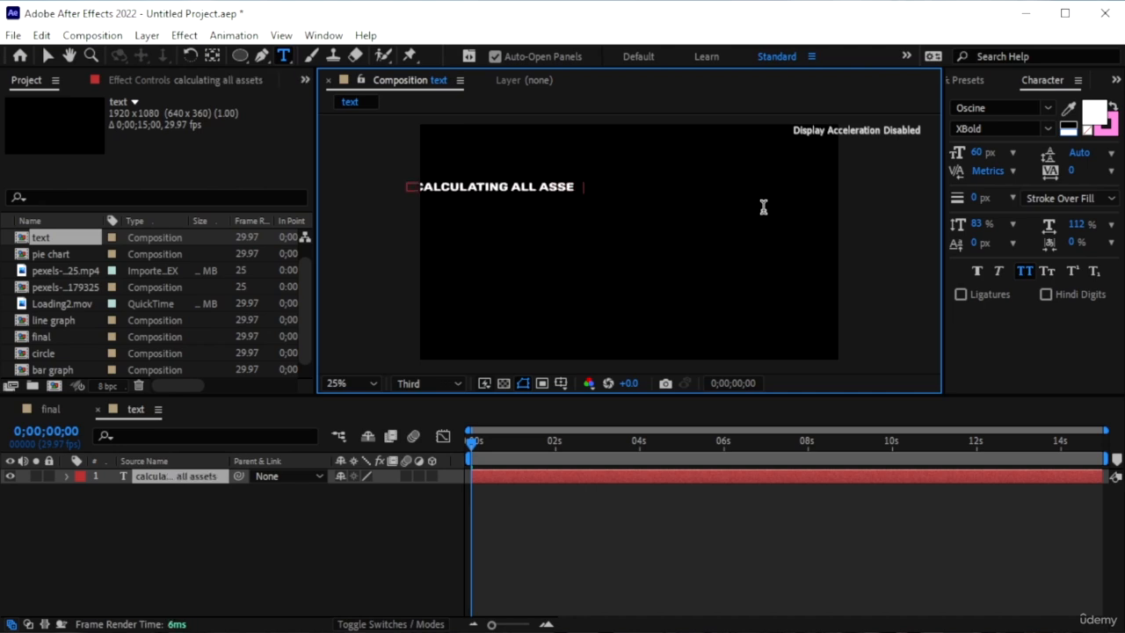
type("...")
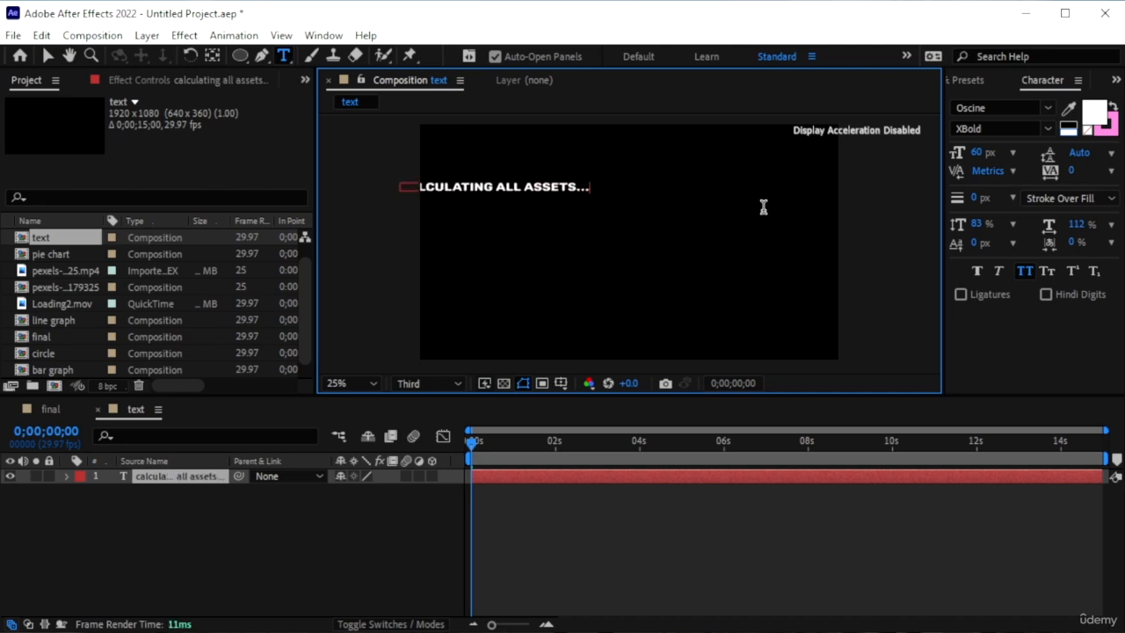
- Move the "calculating all assets..." text fully into the frame, near the upper centre, and finish editing it
key("ctrl+a")
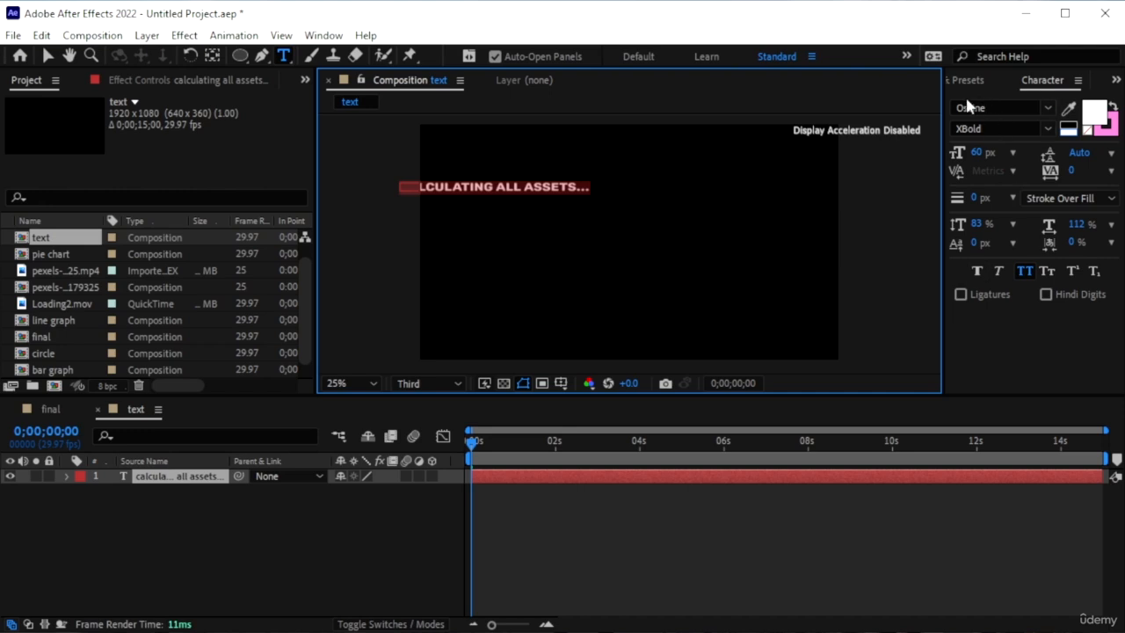
key("Escape")
left_click_drag(612, 261, 666, 273)
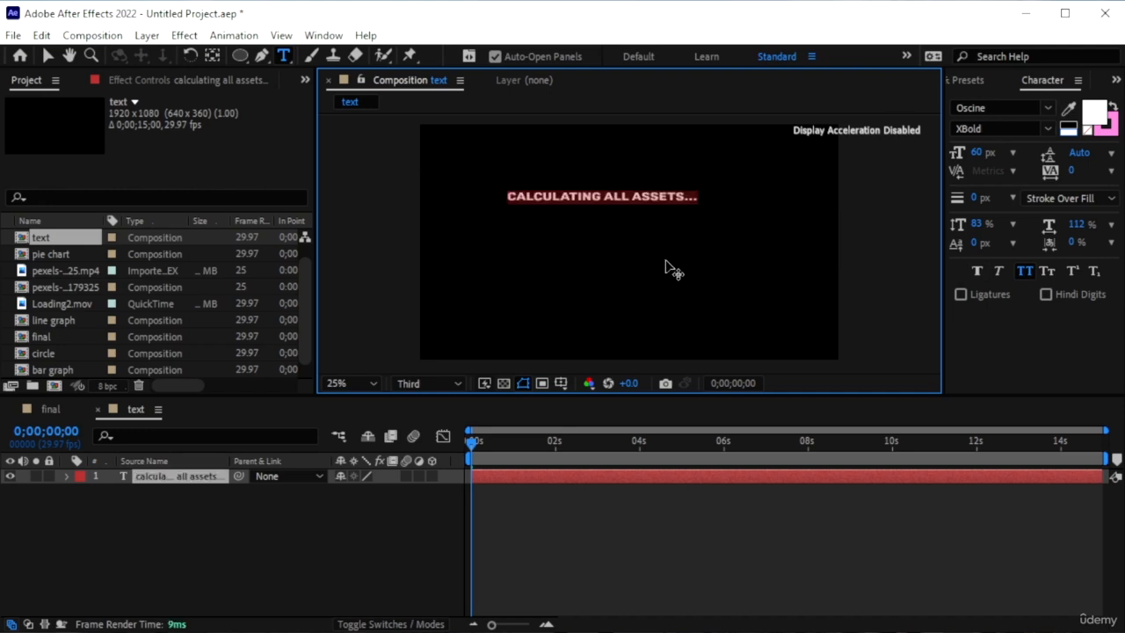
left_click(701, 196)
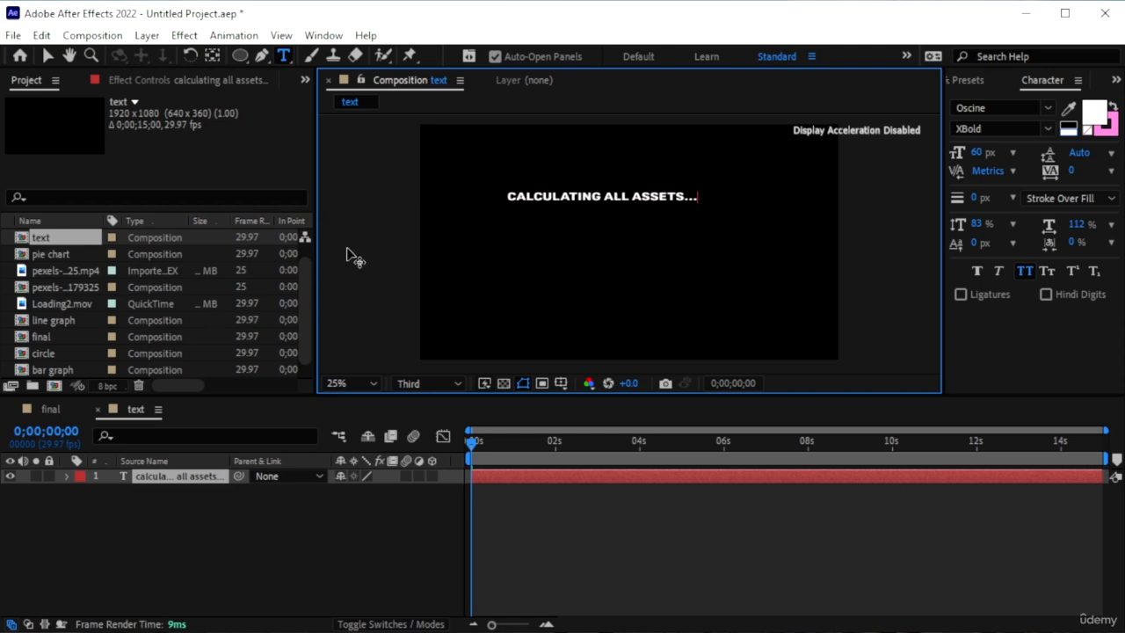
left_click(630, 510)
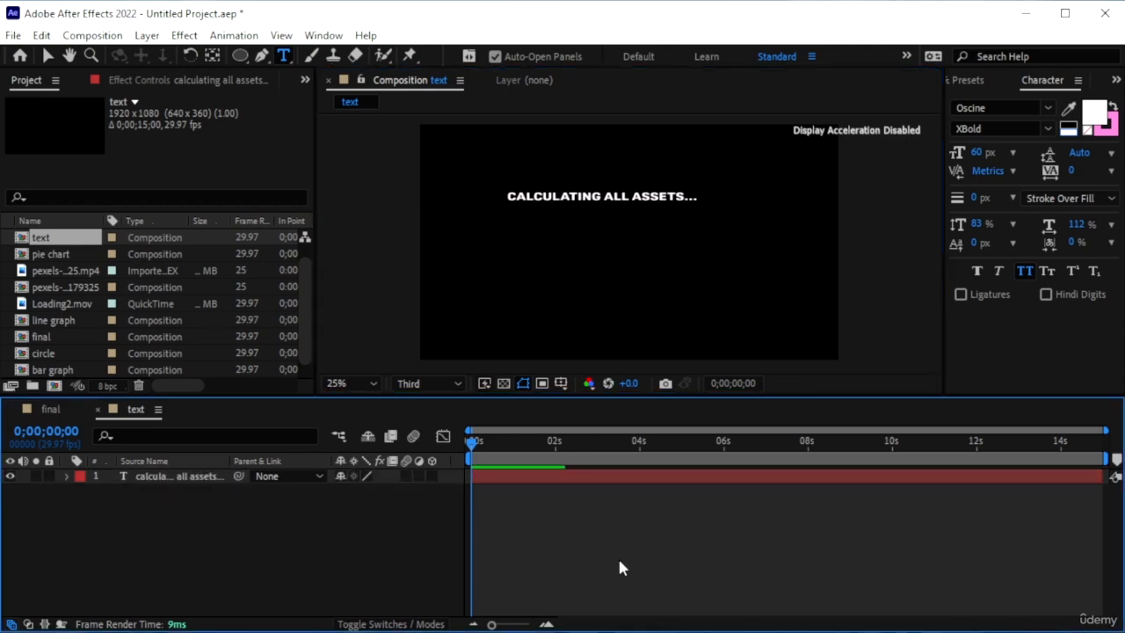
- Show the rulers, place a vertical guide at the start of the "calculating all assets..." line, and left-align its paragraph
key("ctrl+r")
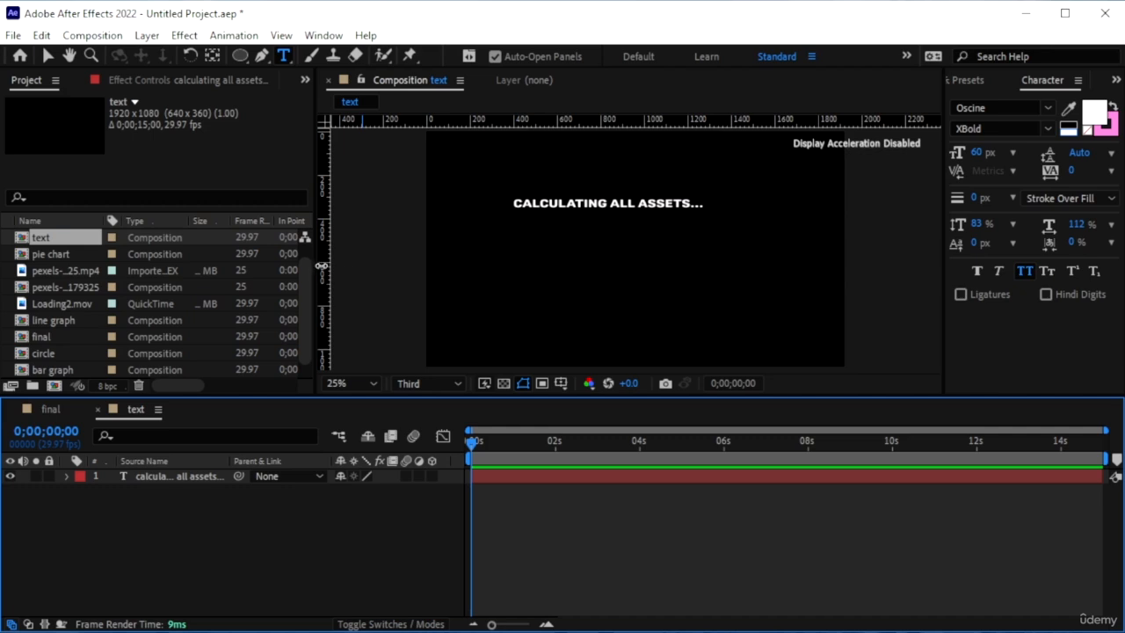
left_click_drag(324, 277, 512, 276)
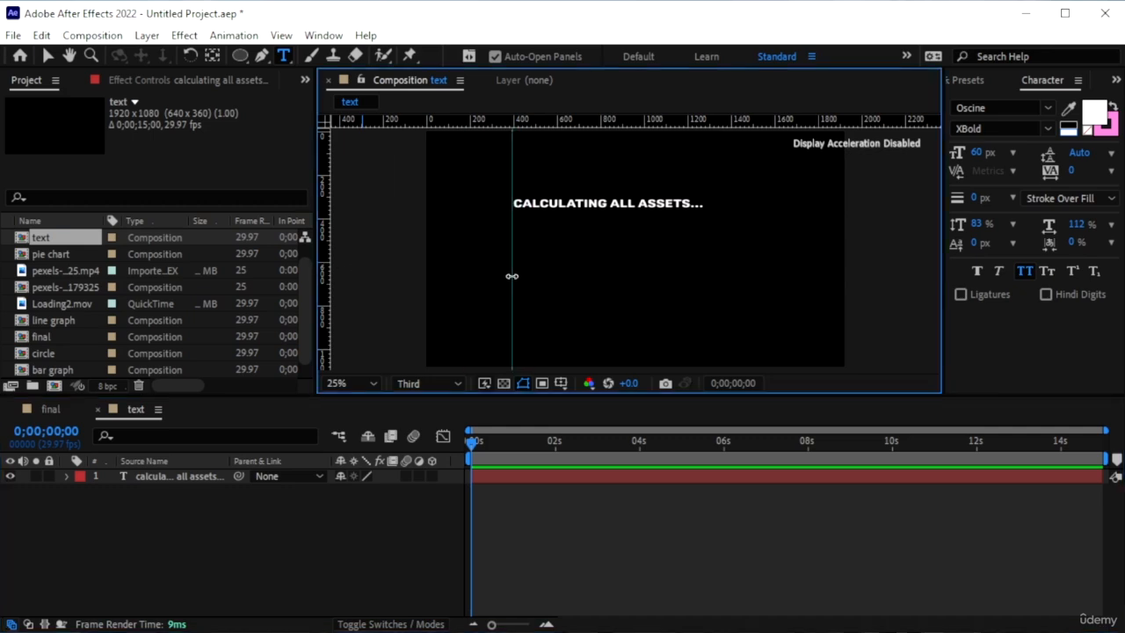
left_click(173, 475)
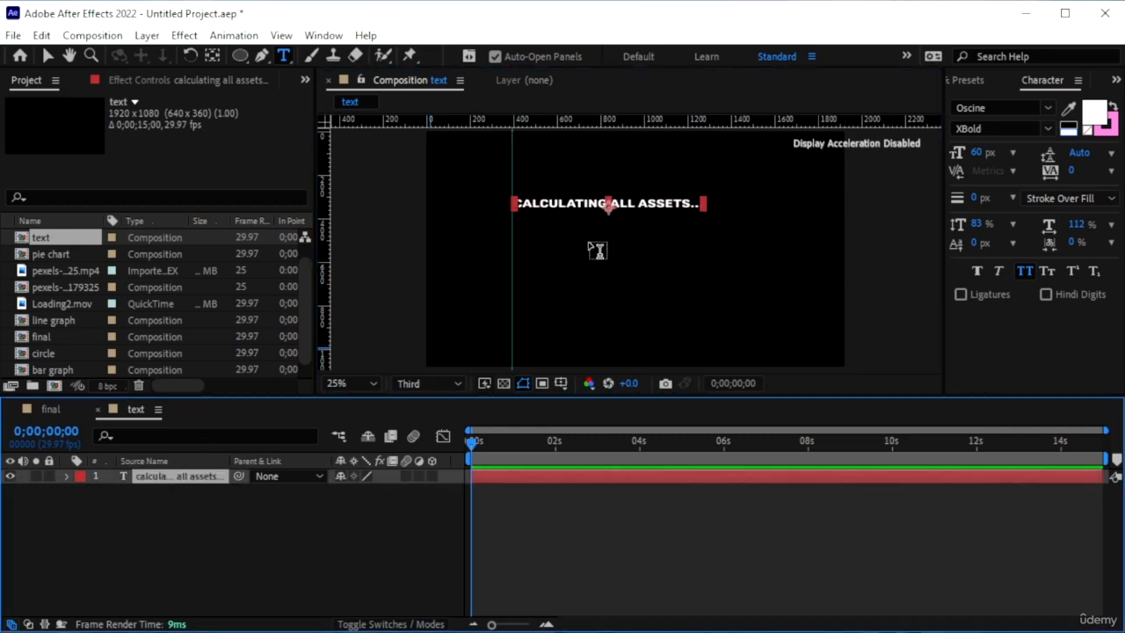
left_click(695, 204)
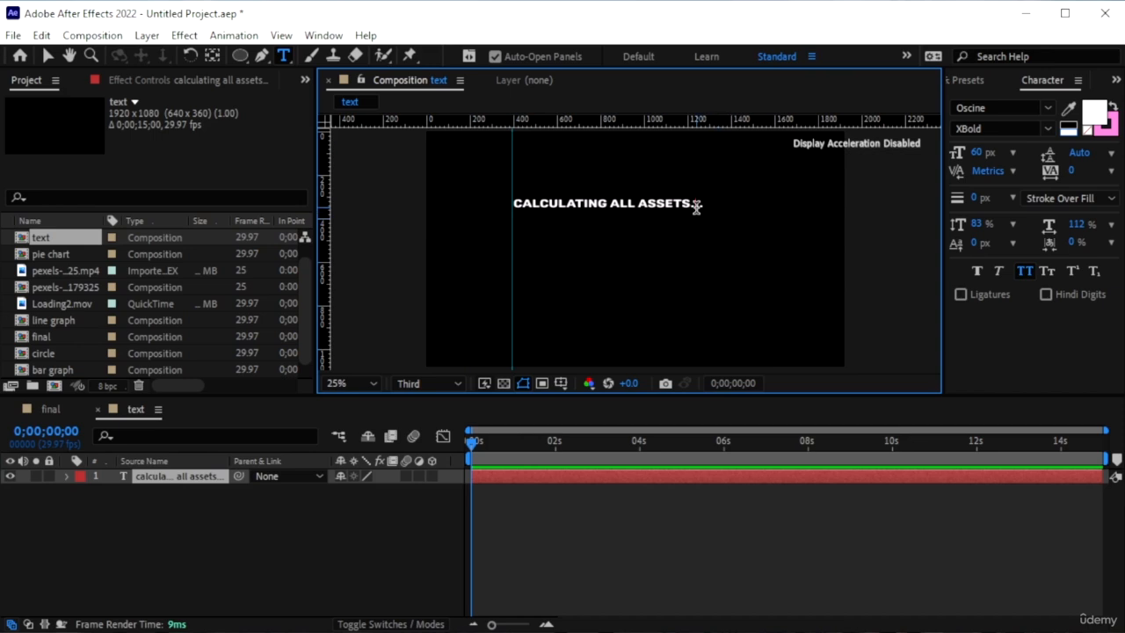
left_click_drag(695, 205, 707, 206)
left_click(323, 35)
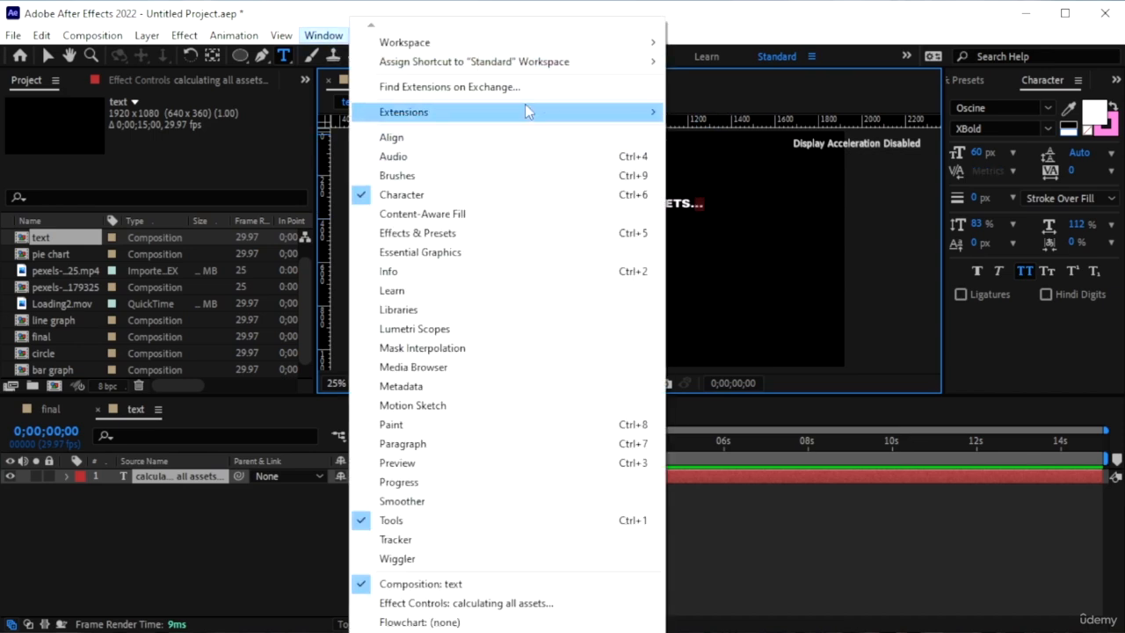
left_click(505, 444)
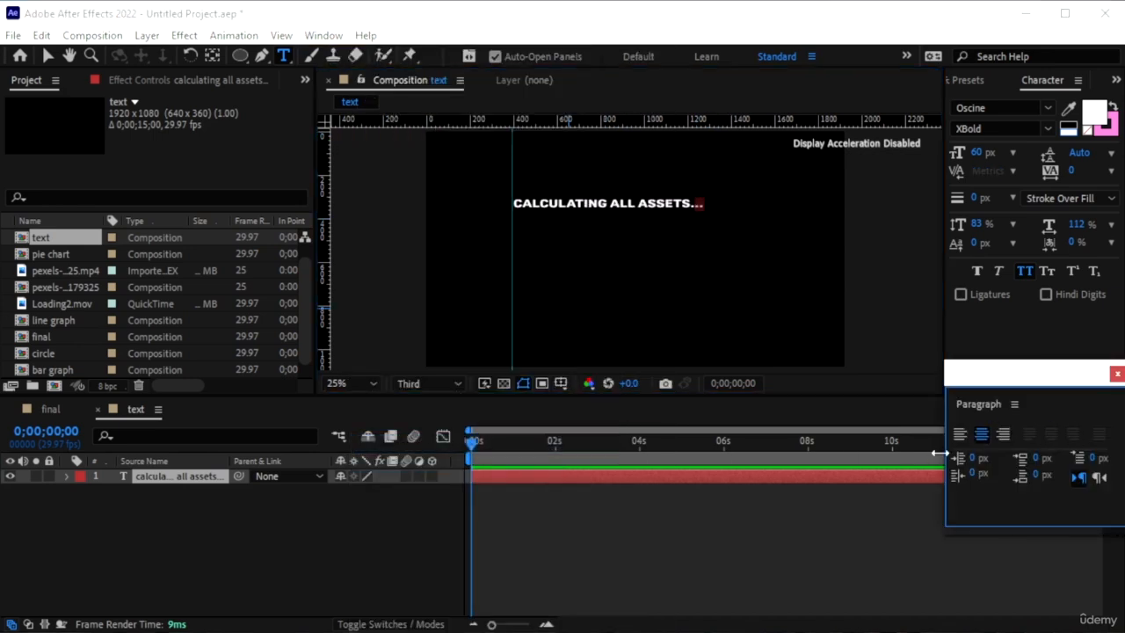
left_click(959, 434)
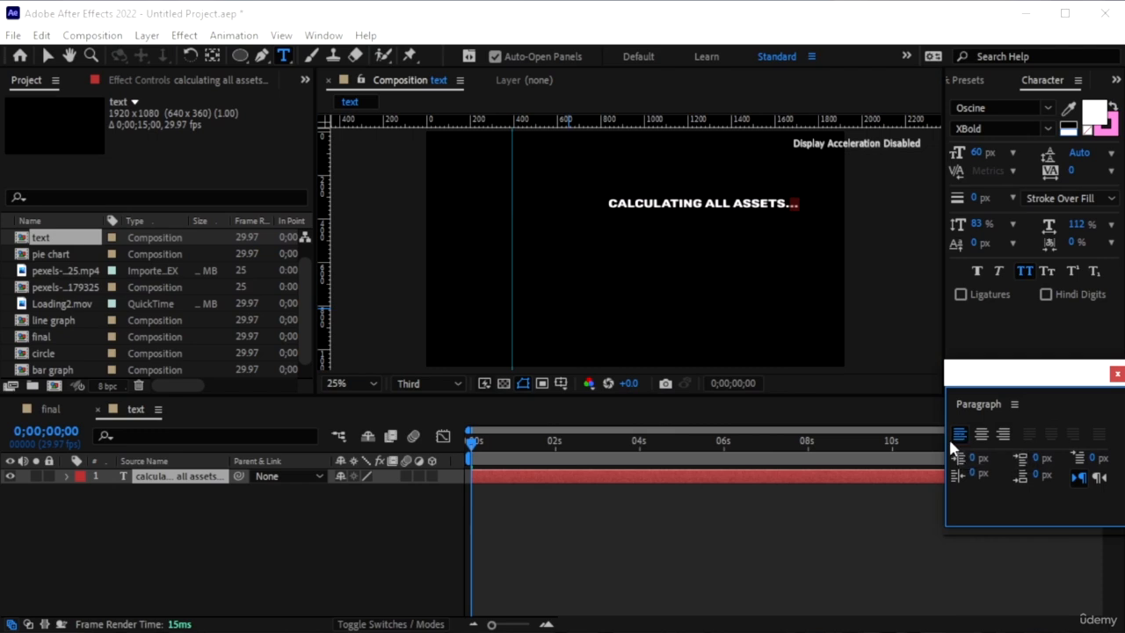
- Add the line "ASSETS FOUND" below the existing text and, after a blank line, "CREATING REPORT..."
left_click(762, 202)
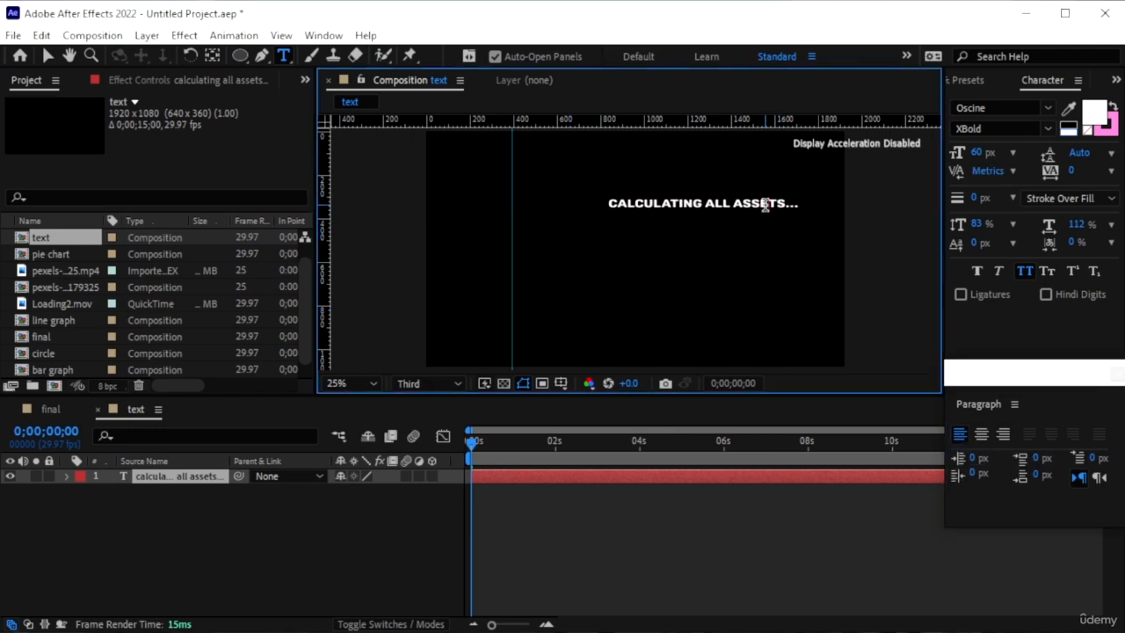
double_click(764, 204)
left_click(798, 203)
type("A")
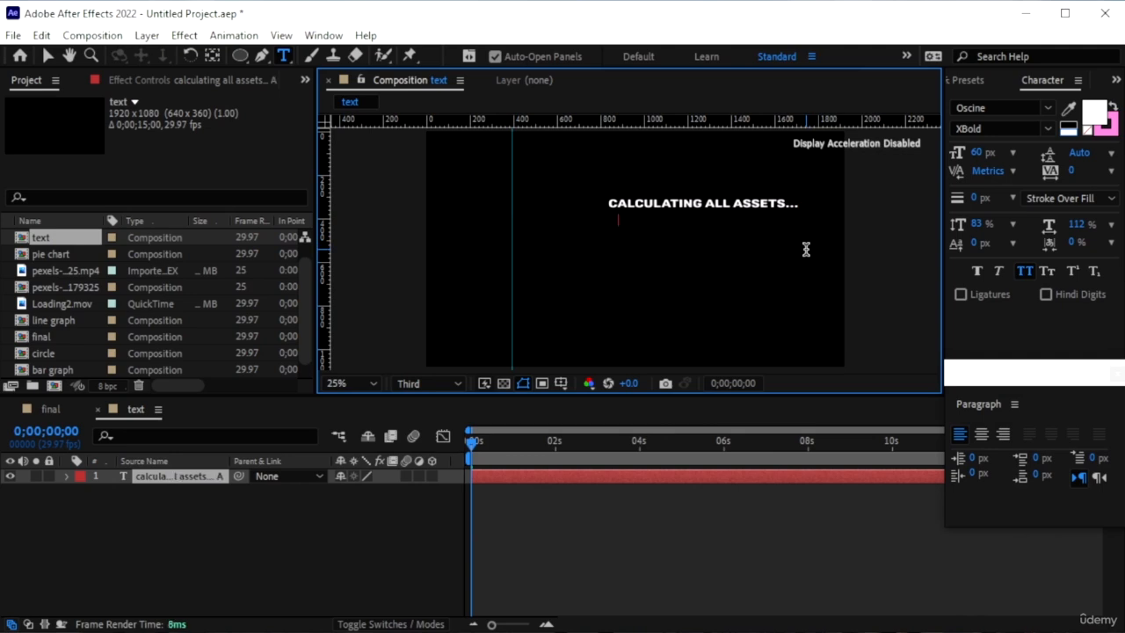
type("SSETS FOUND  ")
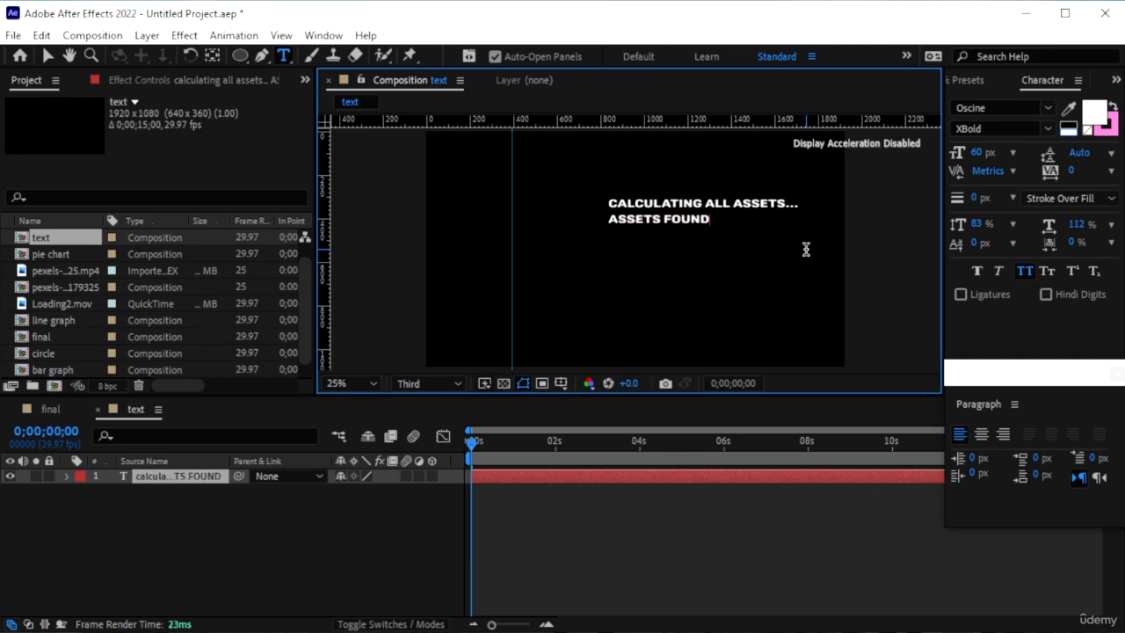
type("CREATING ")
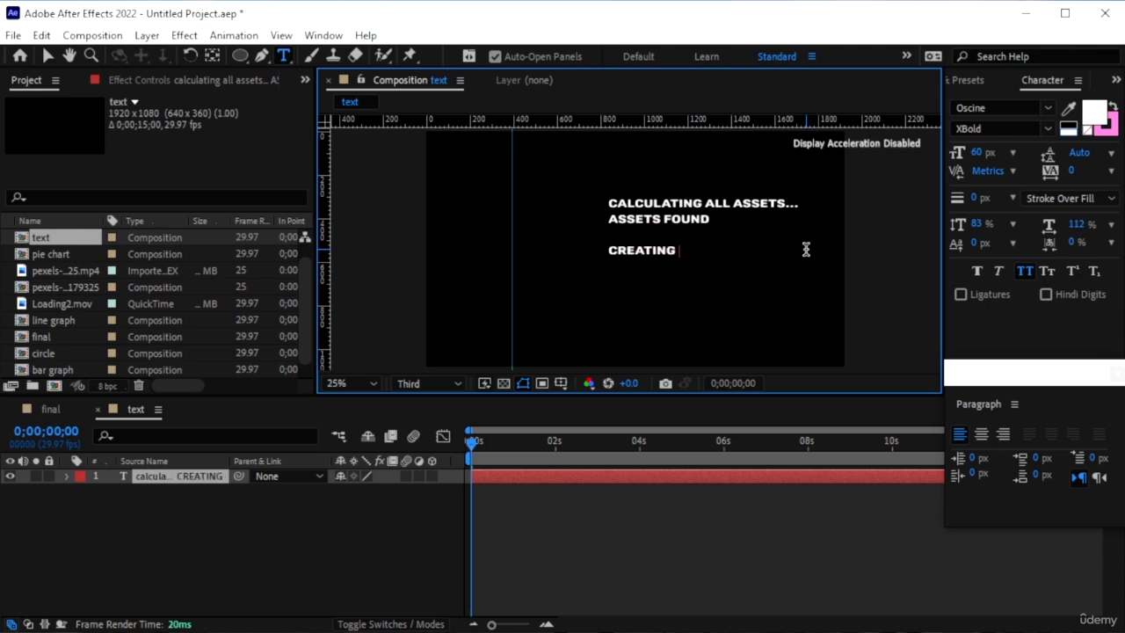
type("REPORT")
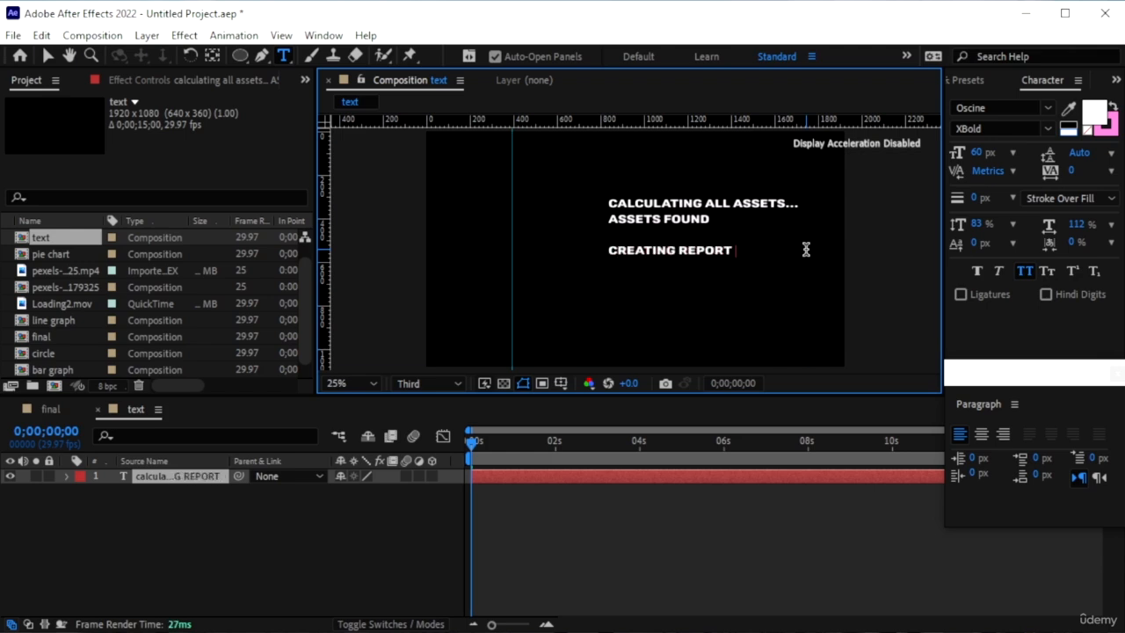
type("...")
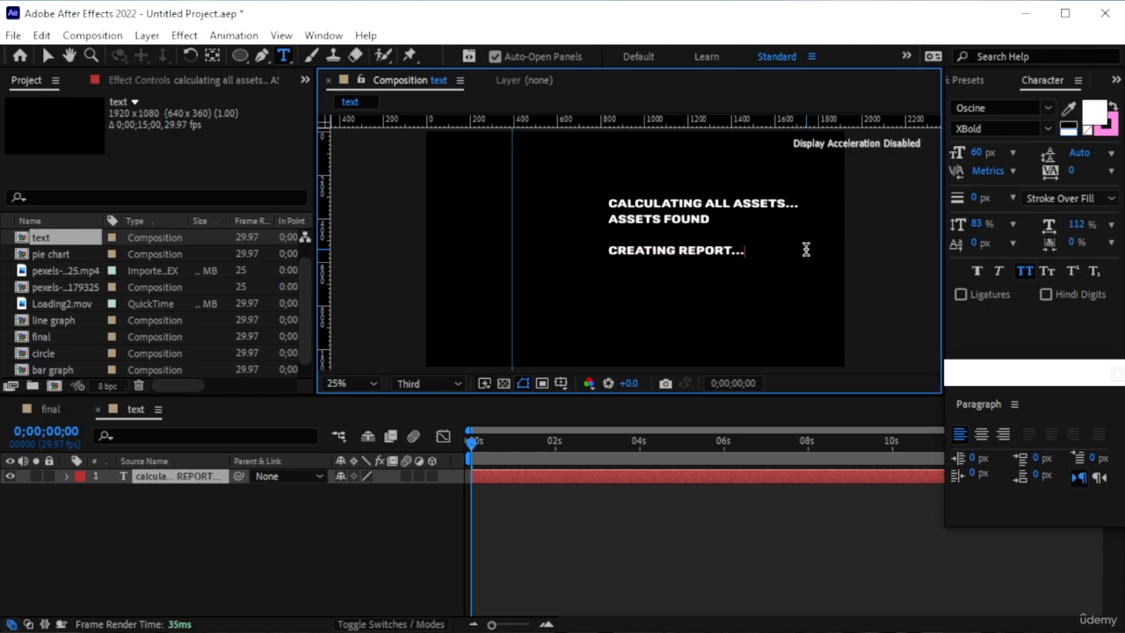
- Move the text block so its left edge meets the vertical guide, and scale it up to about two thirds of the frame width
left_click(1116, 374)
left_click(47, 56)
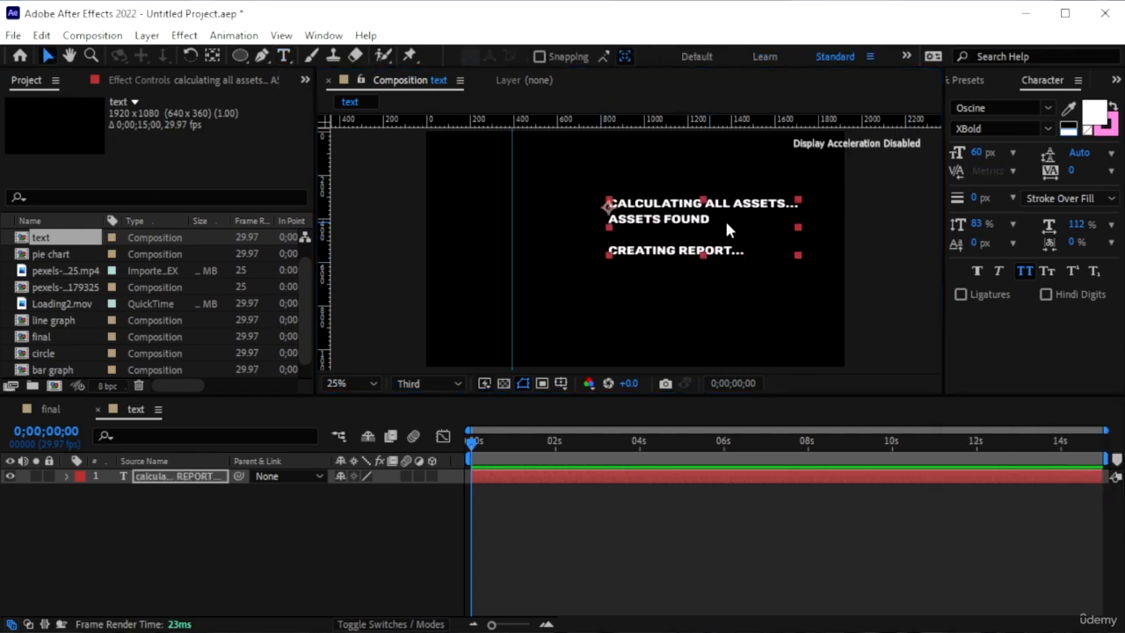
left_click_drag(725, 218, 631, 227)
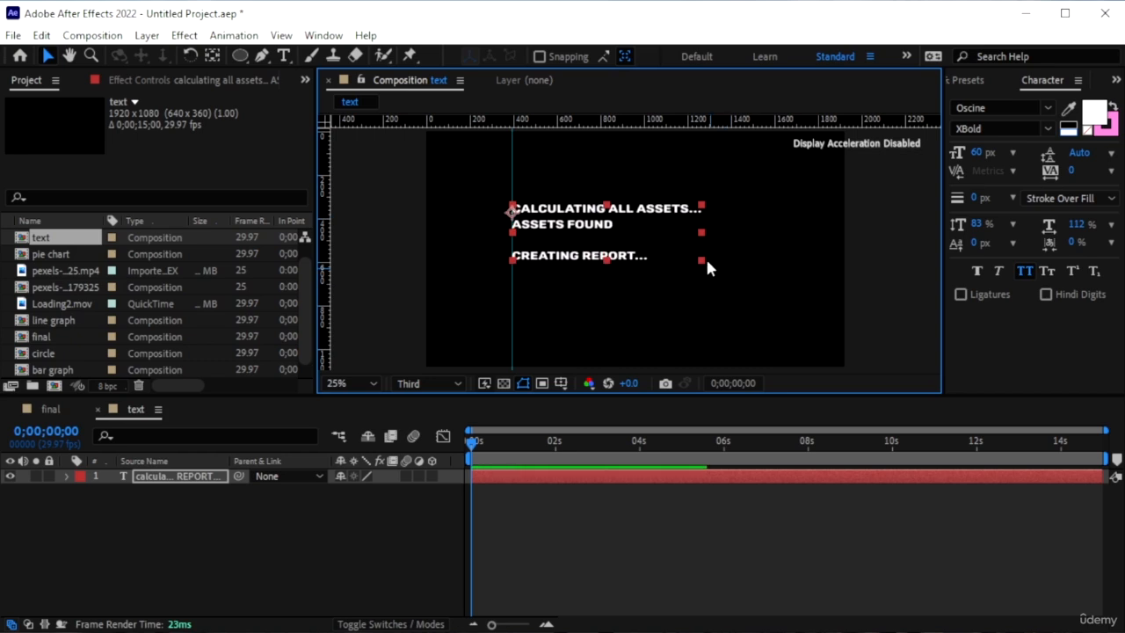
left_click_drag(700, 260, 792, 287)
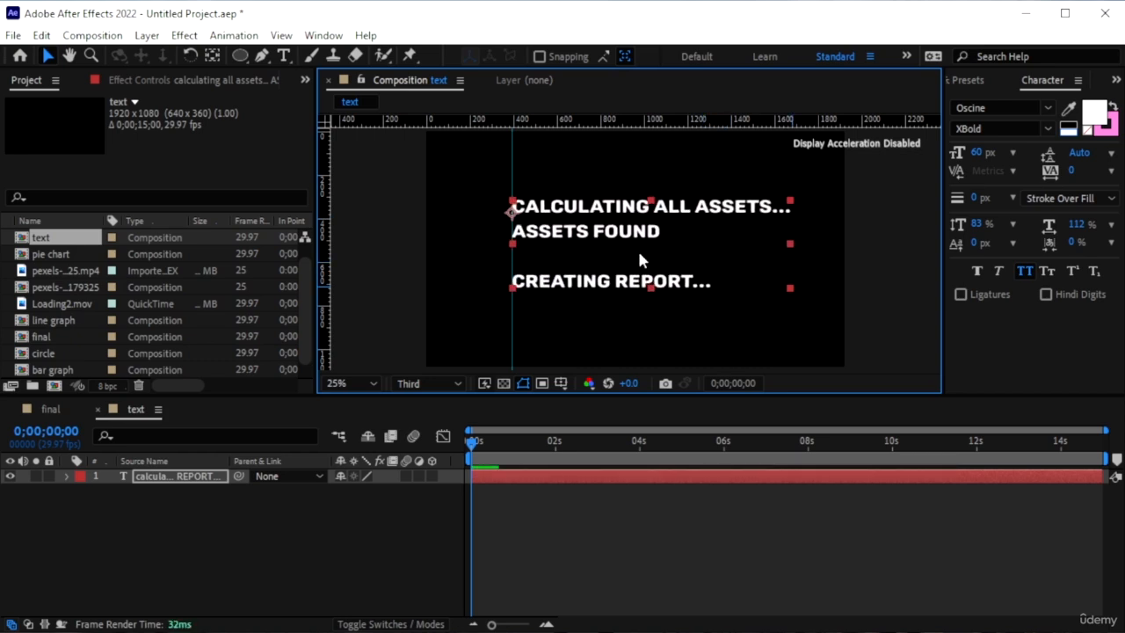
- Set the font of all the status lines to System Bold and shift the text block slightly left past the guide
left_click(283, 56)
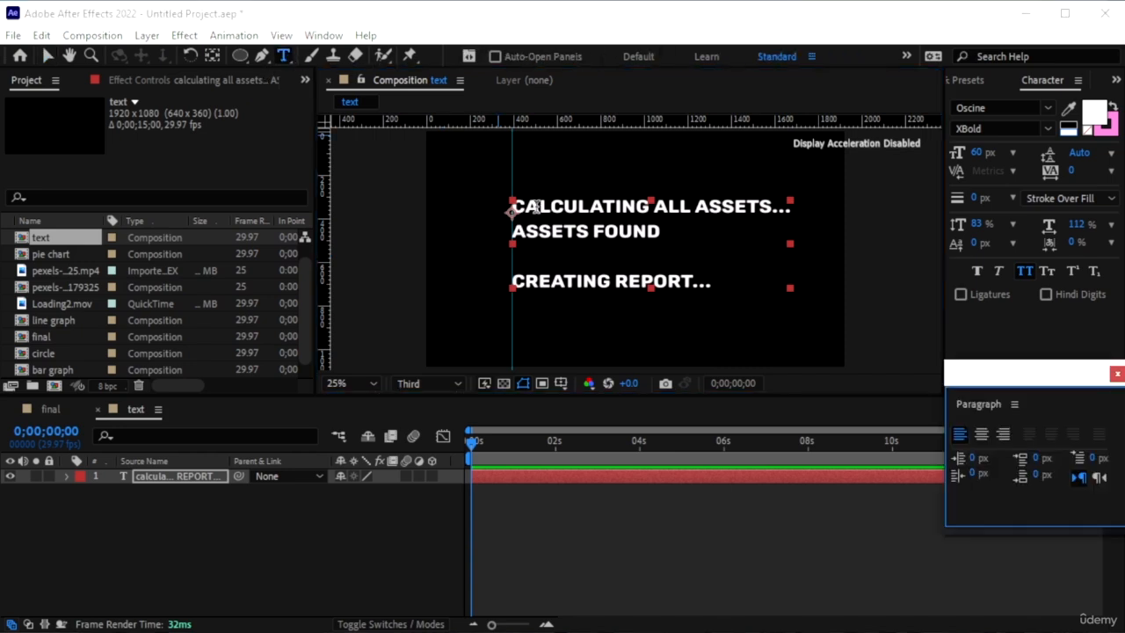
left_click(608, 226)
key("ctrl+a")
left_click(1049, 109)
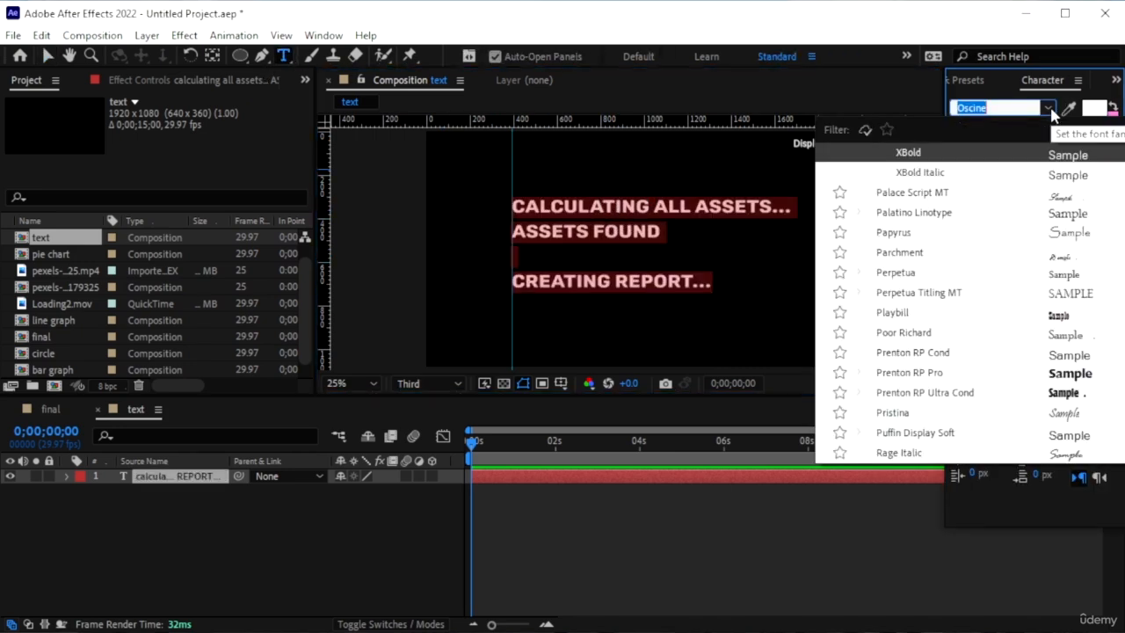
left_click(1041, 318)
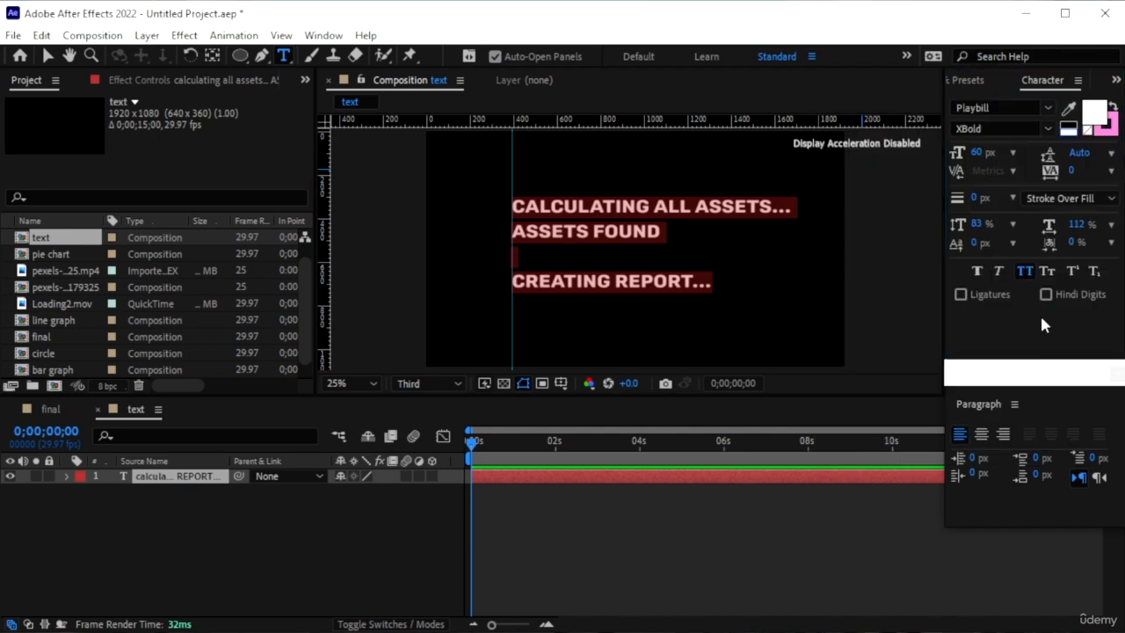
left_click(1047, 107)
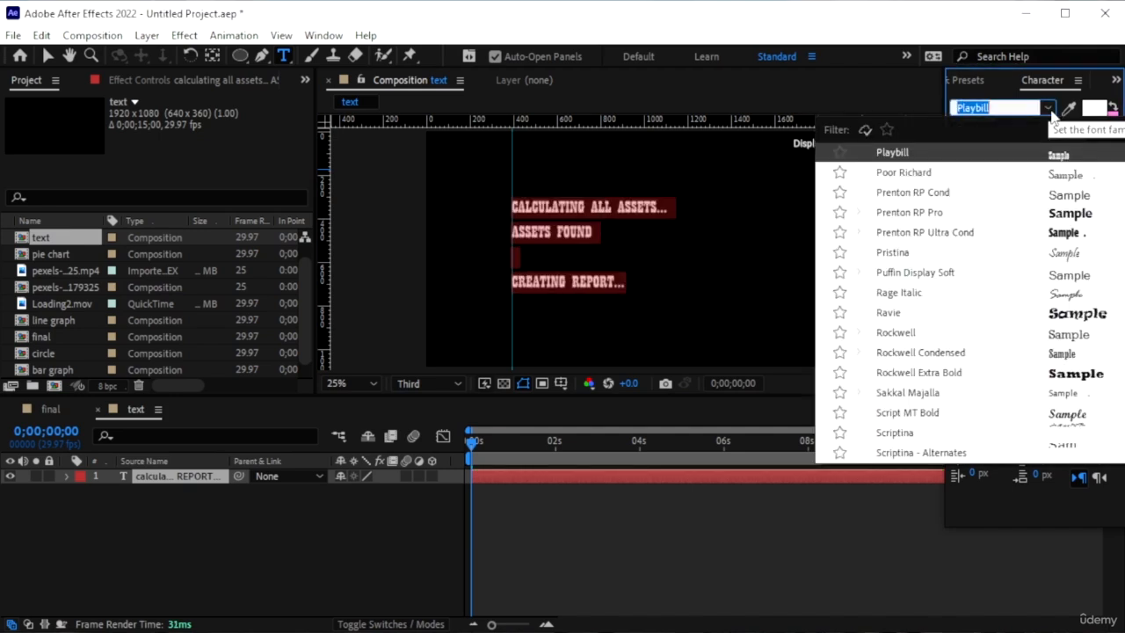
scroll(1042, 376, "up", 3)
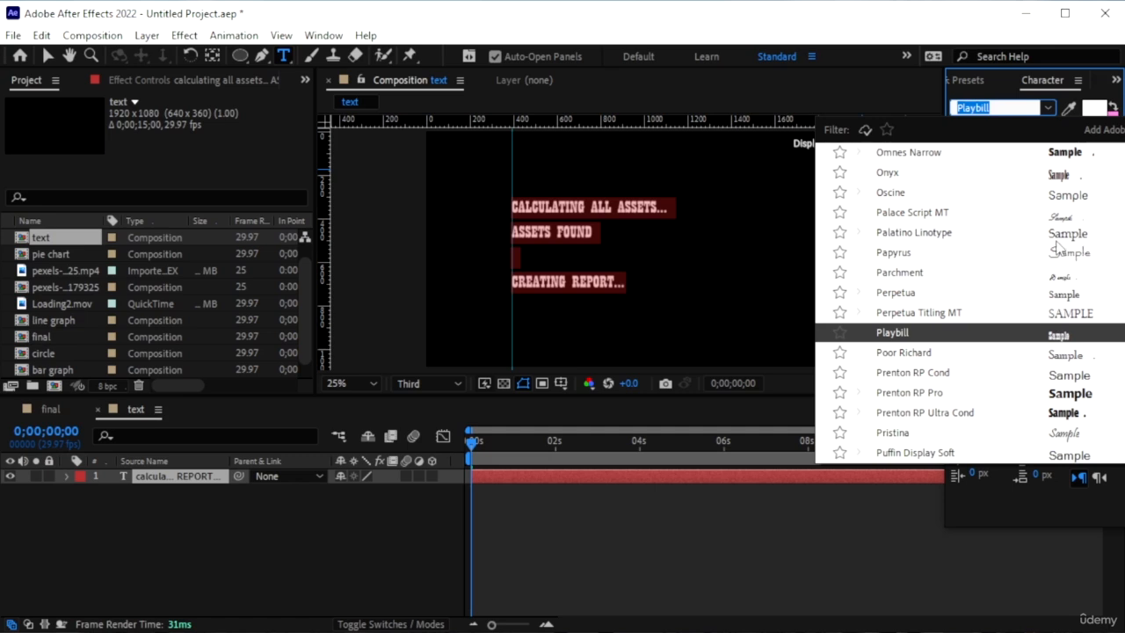
scroll(1057, 249, "up", 10)
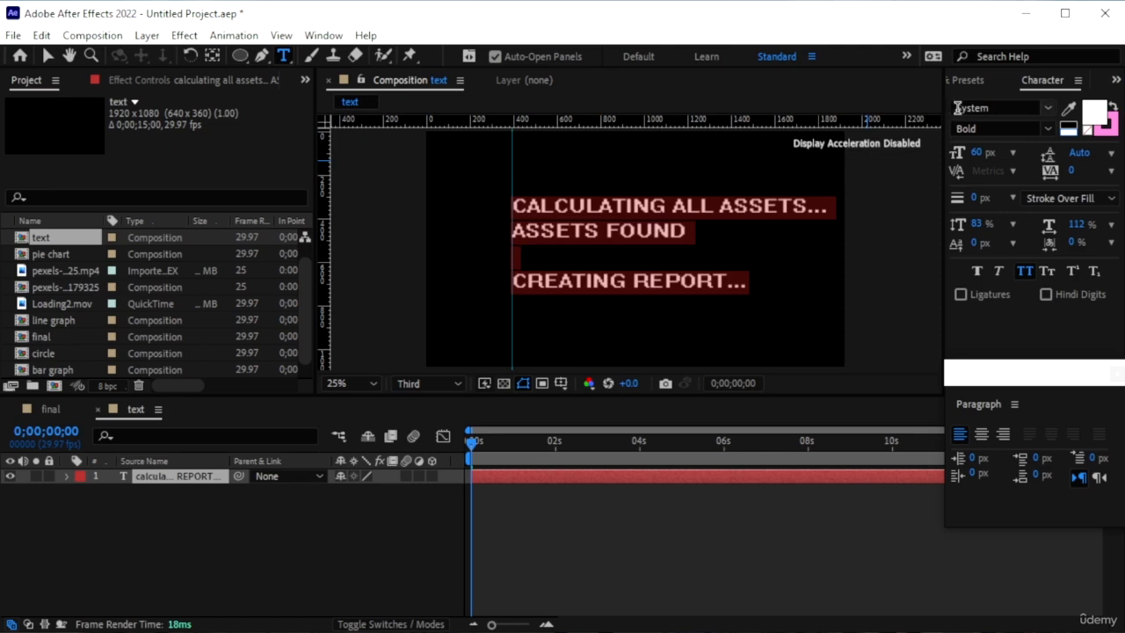
left_click(1044, 127)
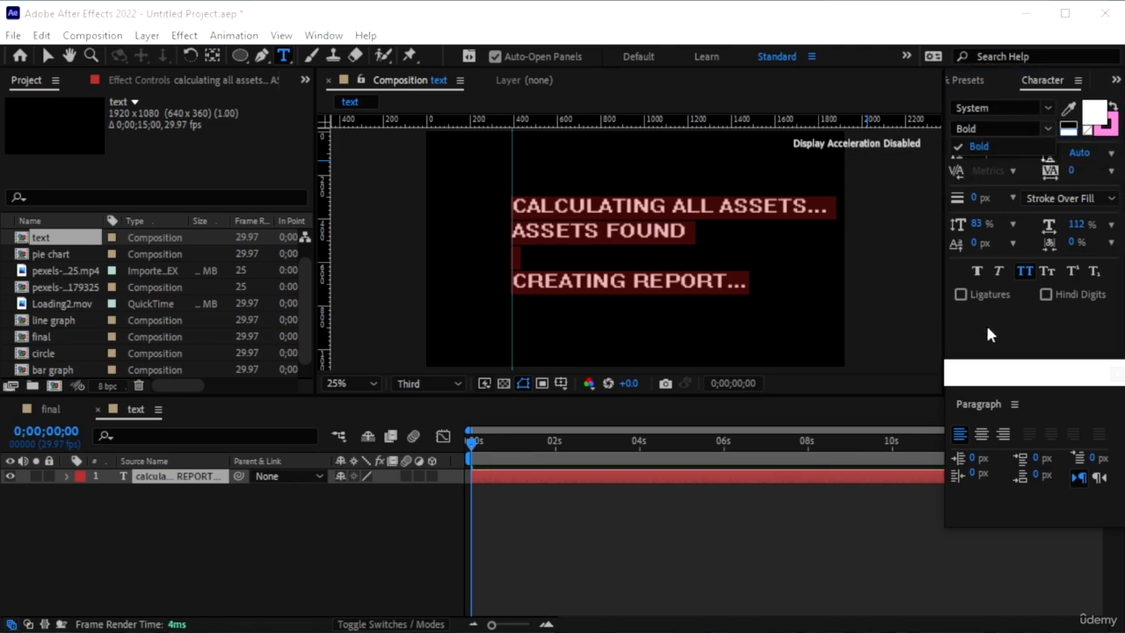
left_click(980, 350)
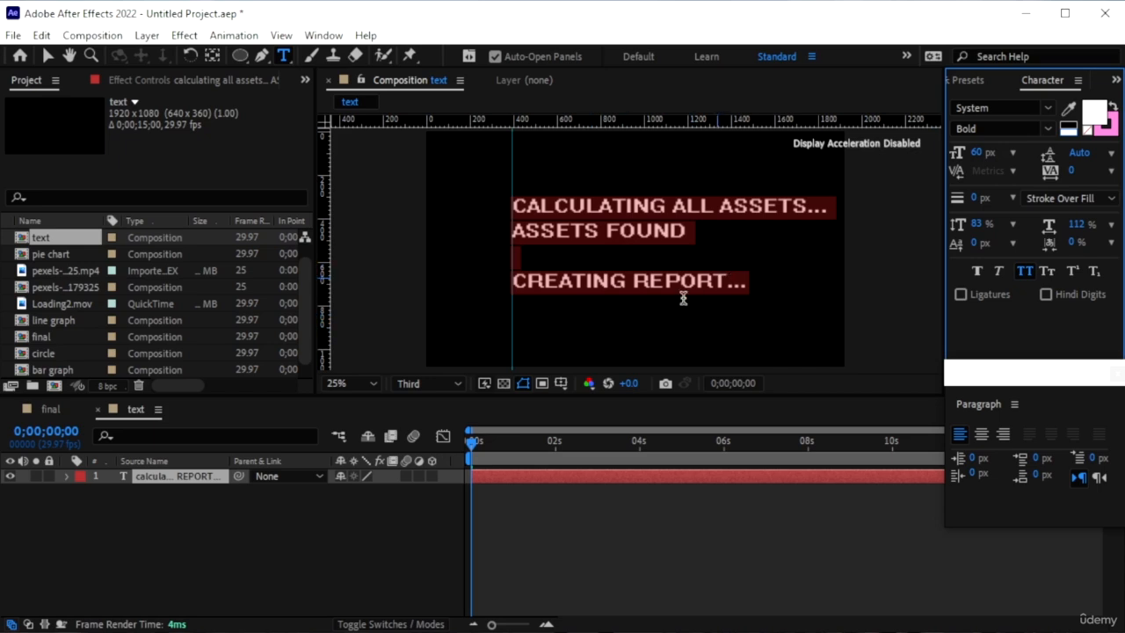
left_click_drag(637, 347, 613, 347)
left_click(1114, 373)
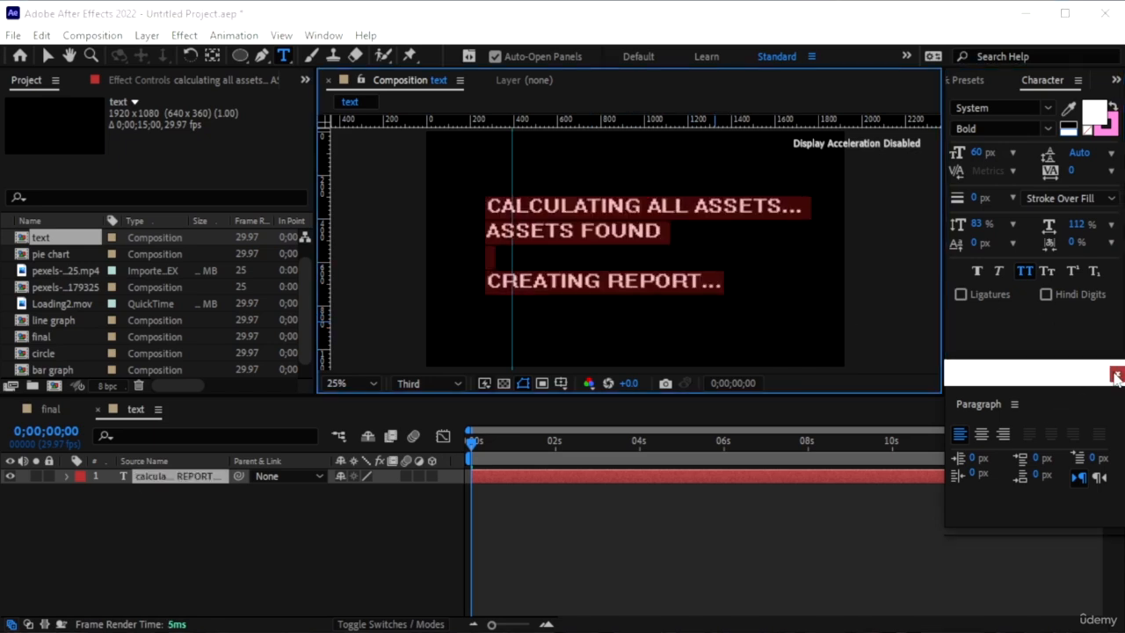
- Expand the text layer's Text properties and add a Character Offset animator
left_click(68, 476)
left_click(156, 553)
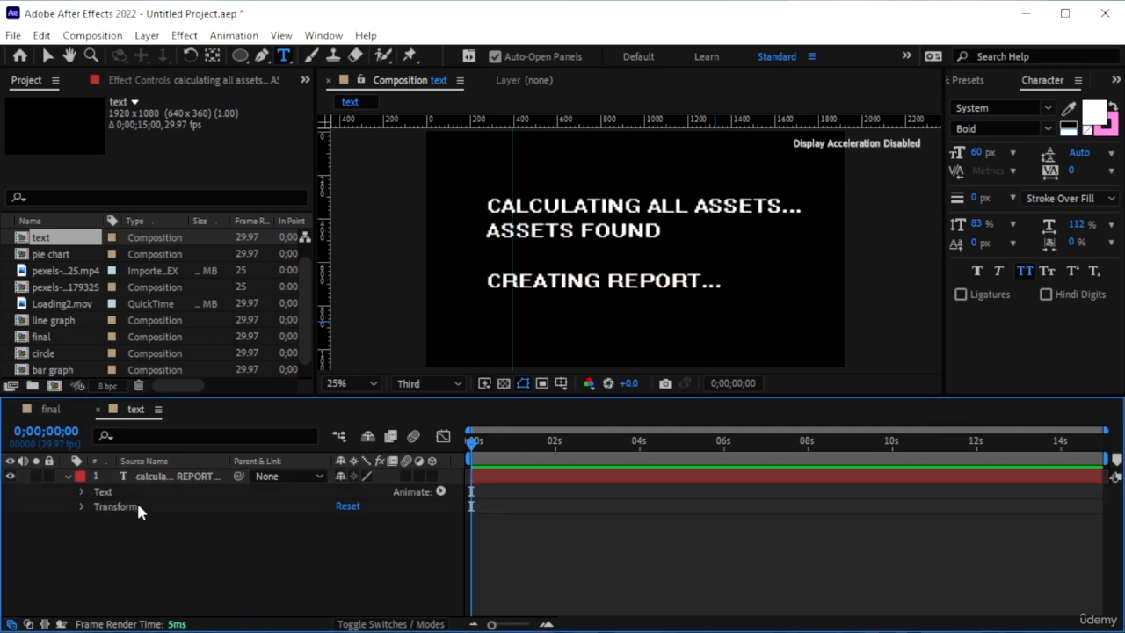
left_click(106, 492)
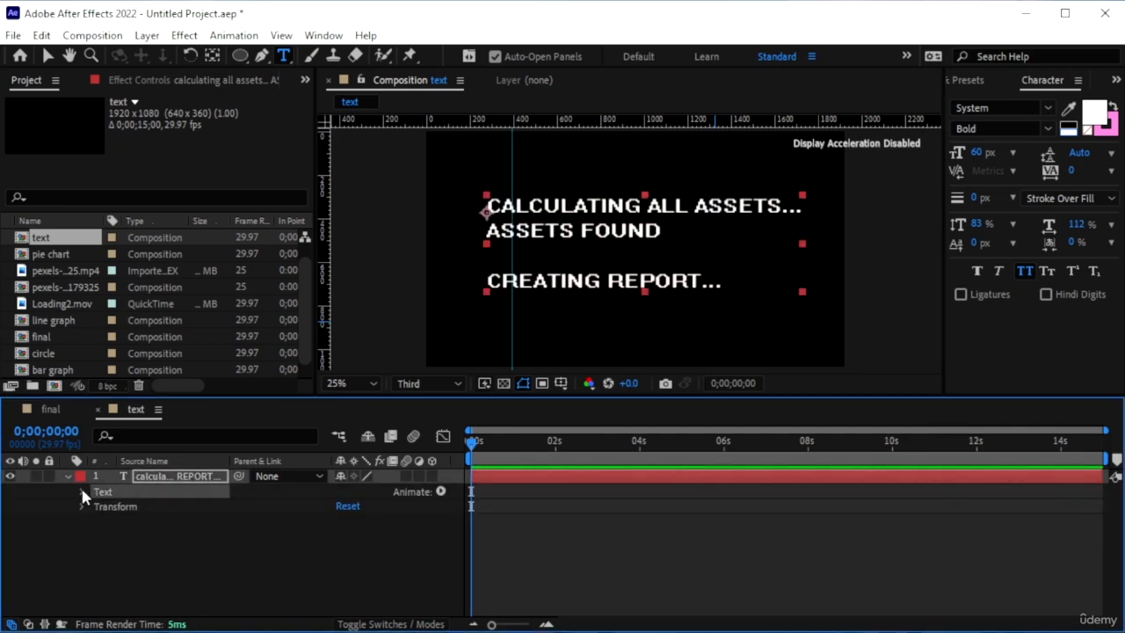
left_click(81, 492)
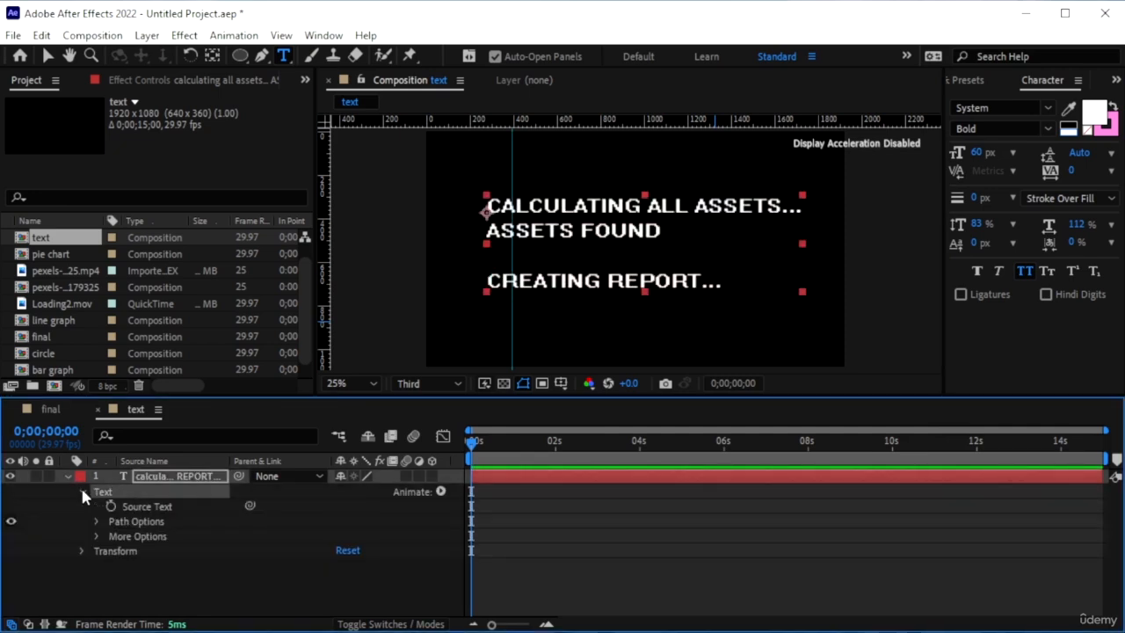
left_click(439, 493)
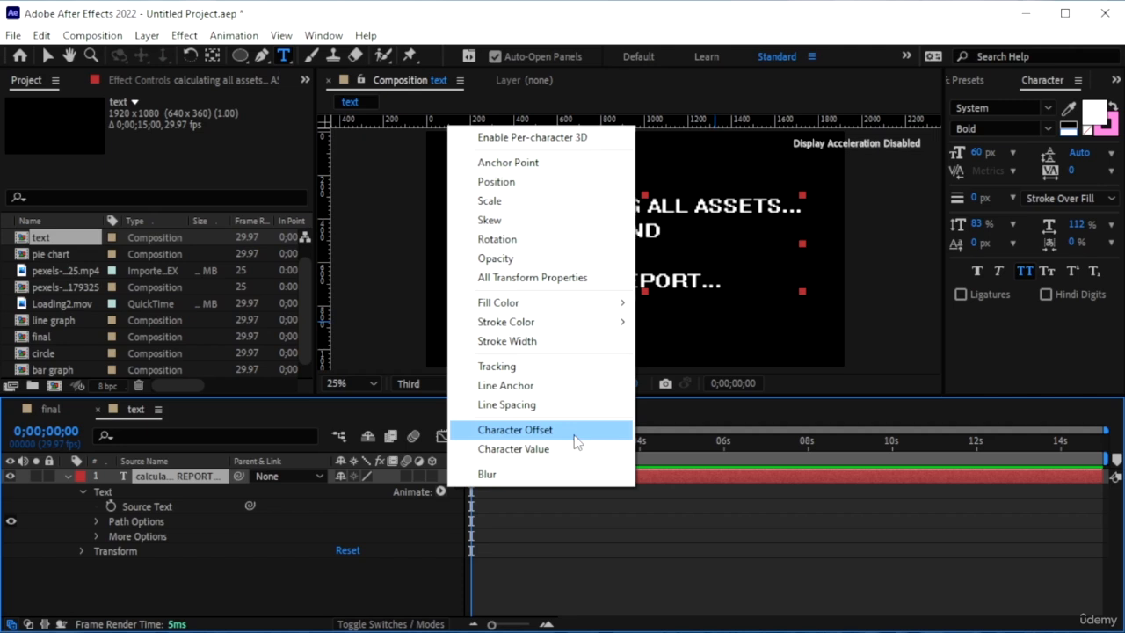
left_click(574, 435)
scroll(184, 600, "down", 1)
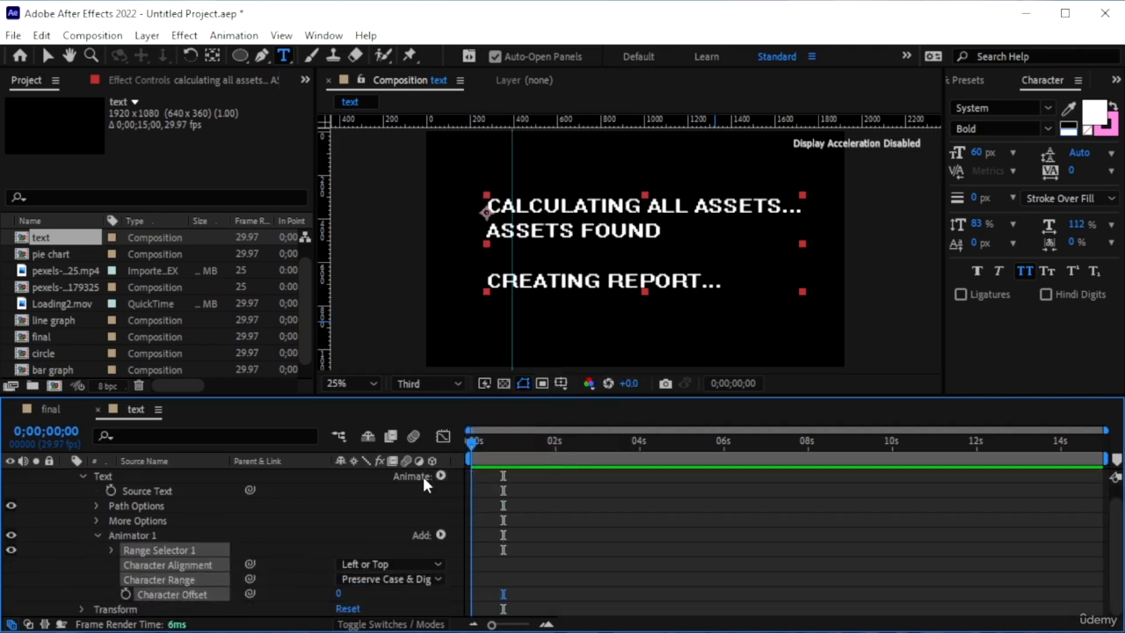
- Add an Opacity property to Animator 1 of the text layer and set it to 0%
left_click(133, 535)
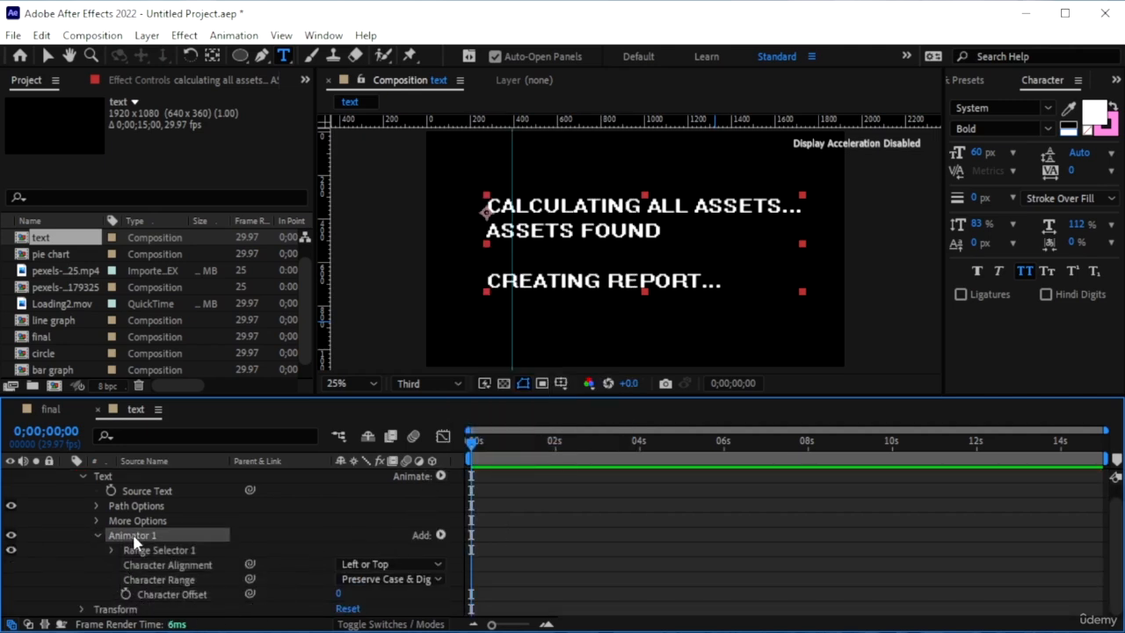
left_click(441, 536)
mouse_move(533, 541)
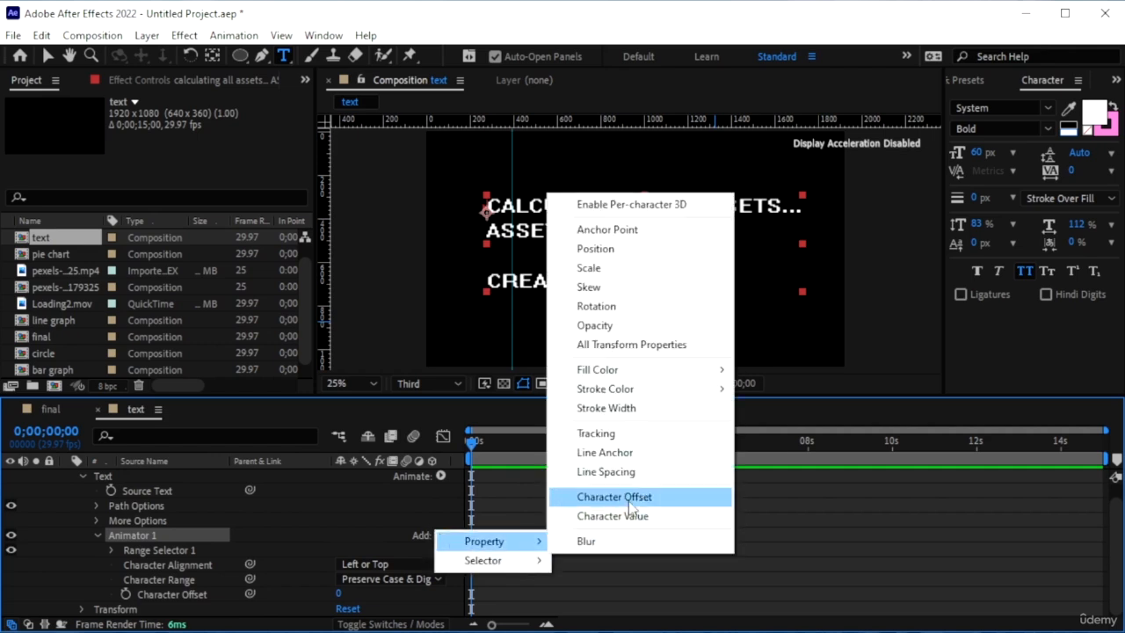
left_click(618, 327)
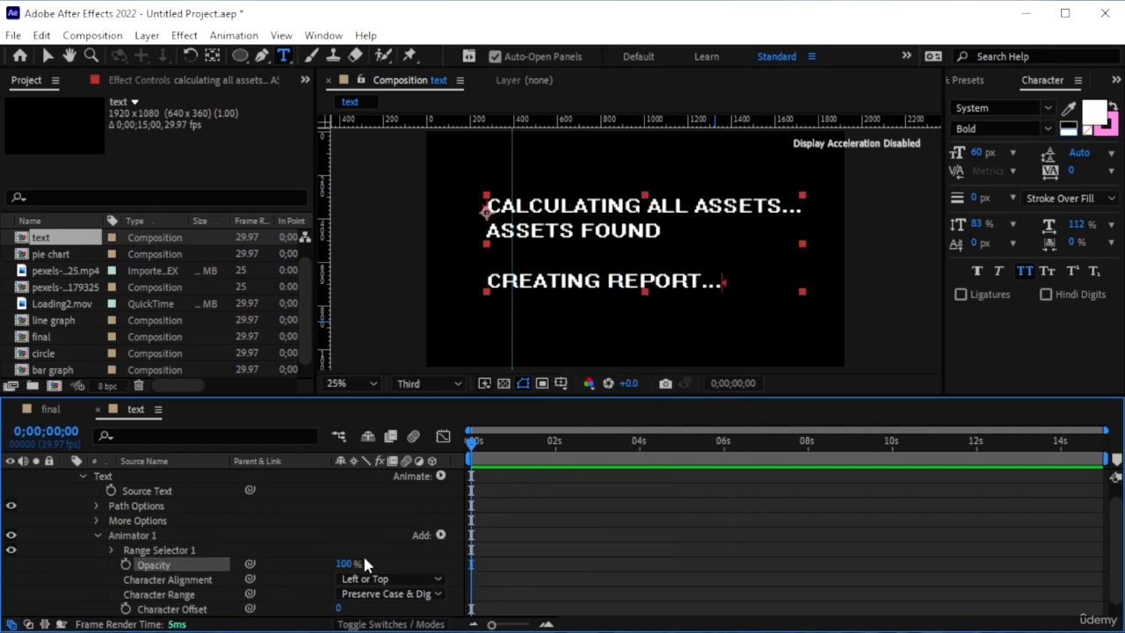
left_click(343, 563)
type("0")
key("Return")
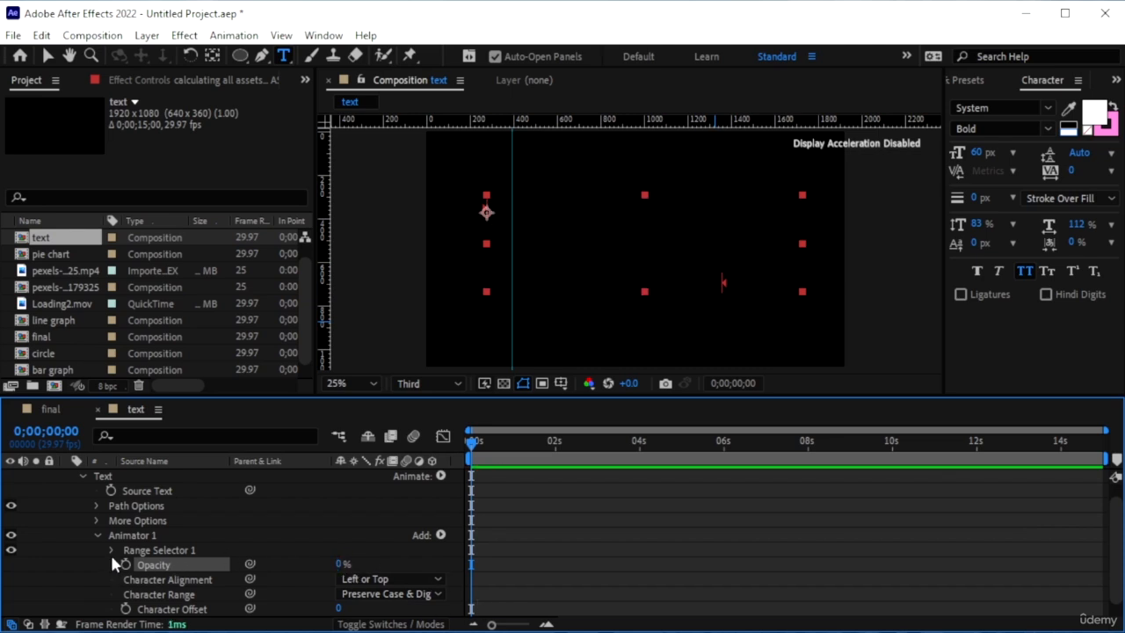
- Keyframe Range Selector 1's Start at 0% on the first frame and at 100% at 0;00;02;00
left_click(111, 550)
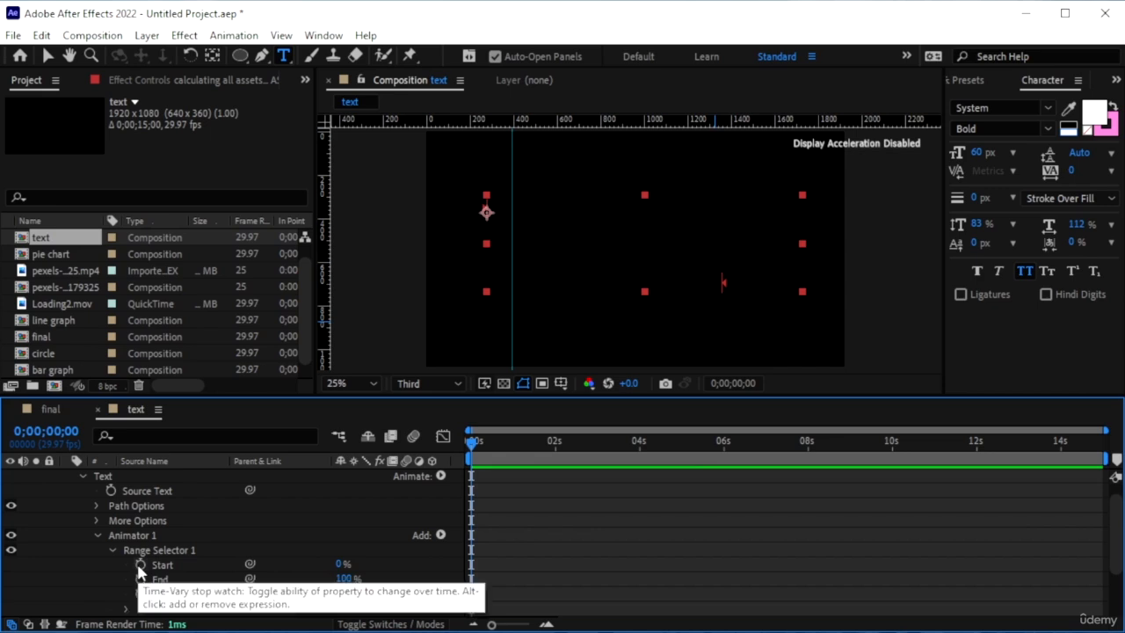
left_click(140, 565)
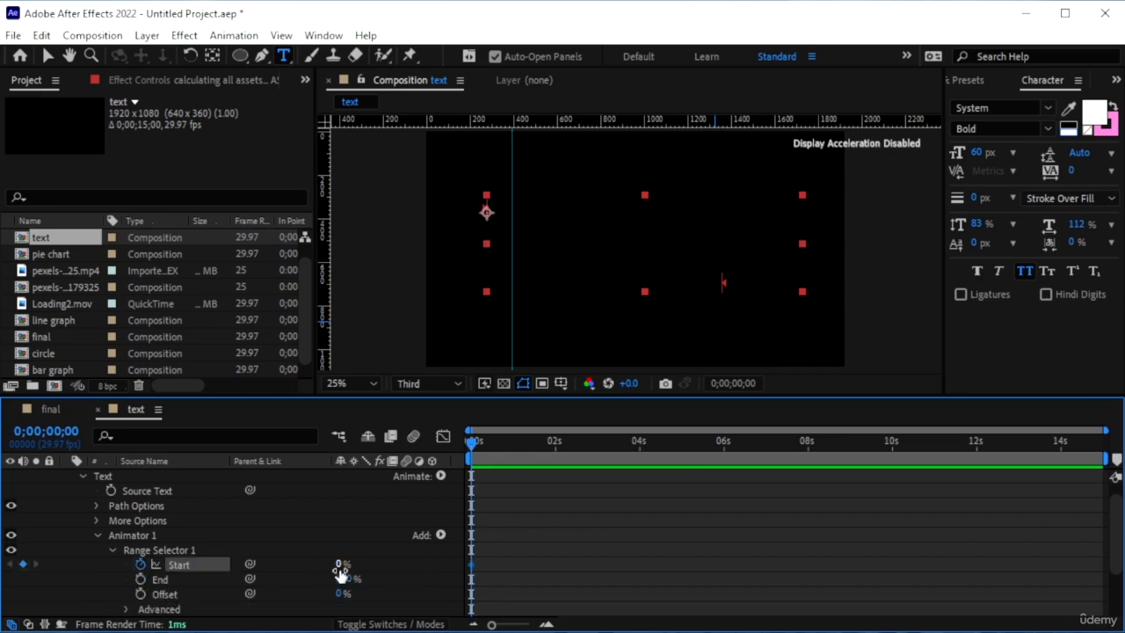
left_click_drag(470, 446, 554, 466)
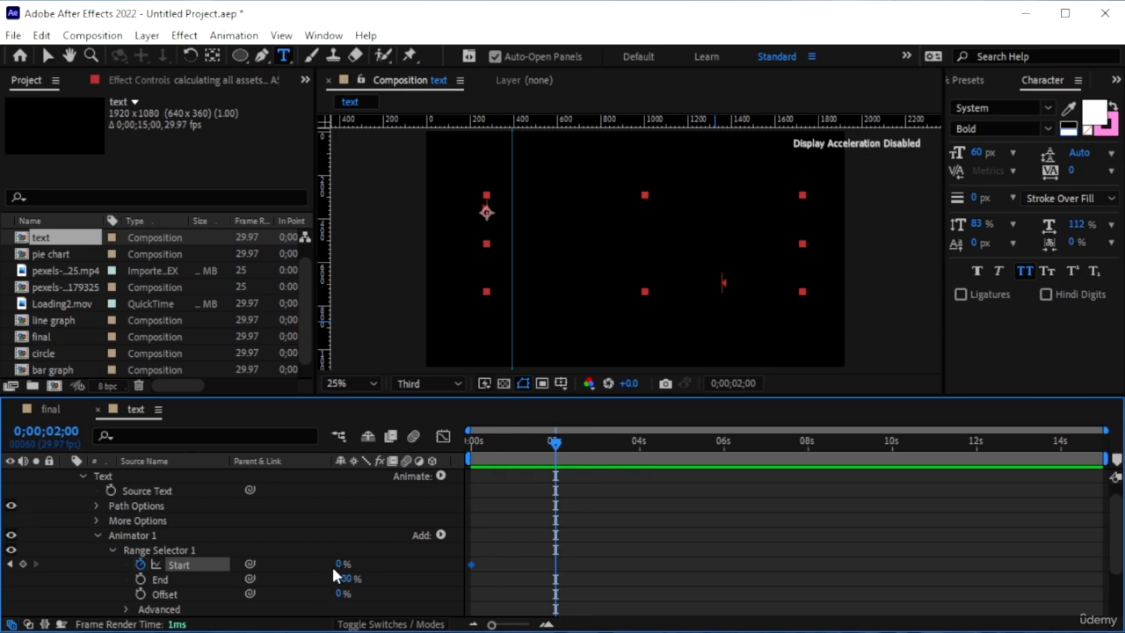
left_click_drag(339, 569, 994, 423)
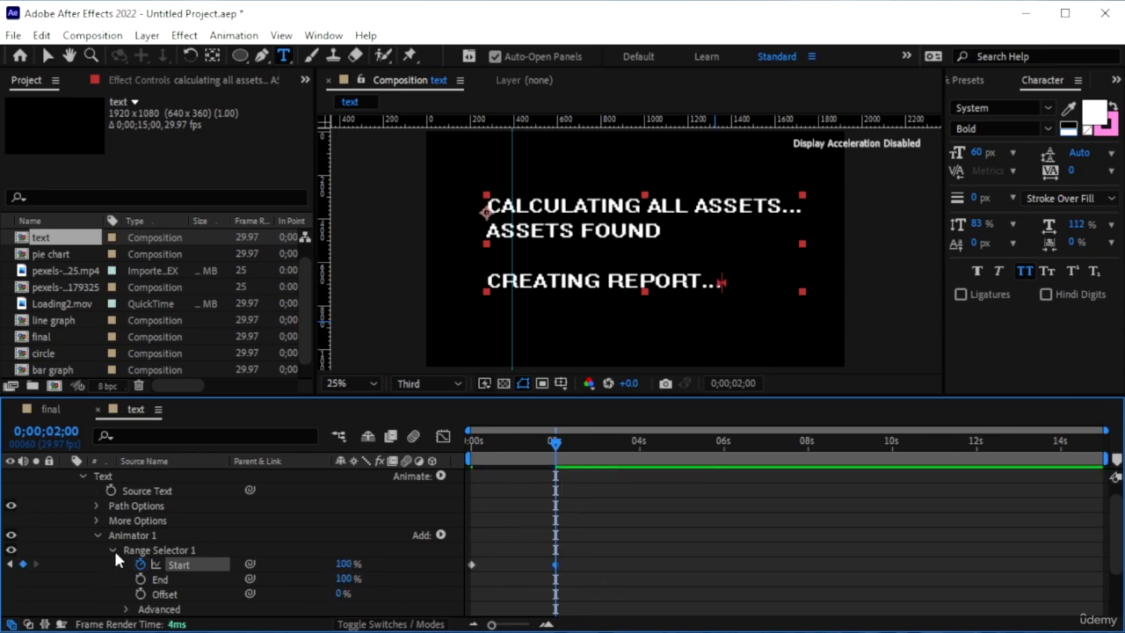
- Set the range selector's Advanced Smoothness to 0% and preview the text reveal from the start
scroll(101, 566, "down", 2)
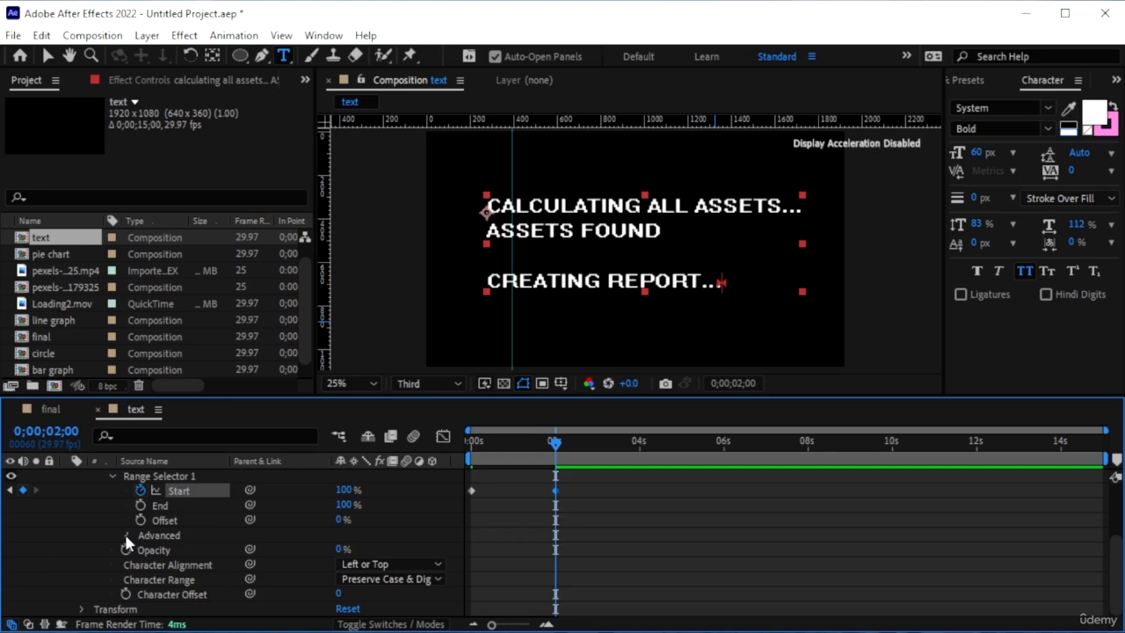
left_click(127, 535)
scroll(176, 551, "down", 2)
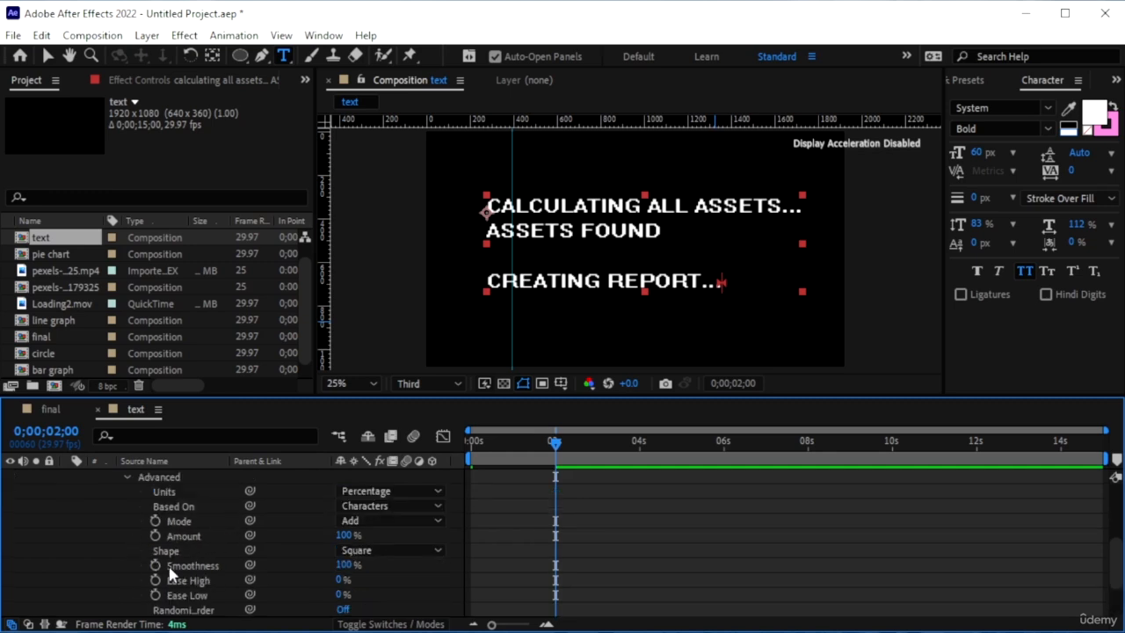
left_click(340, 565)
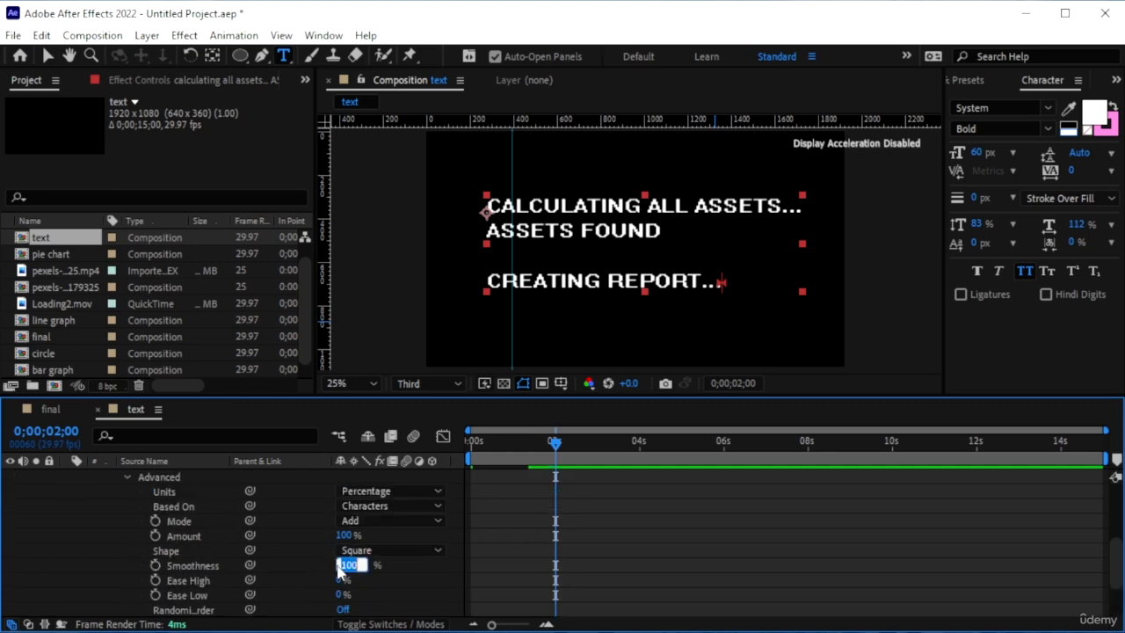
type("0")
key("Return")
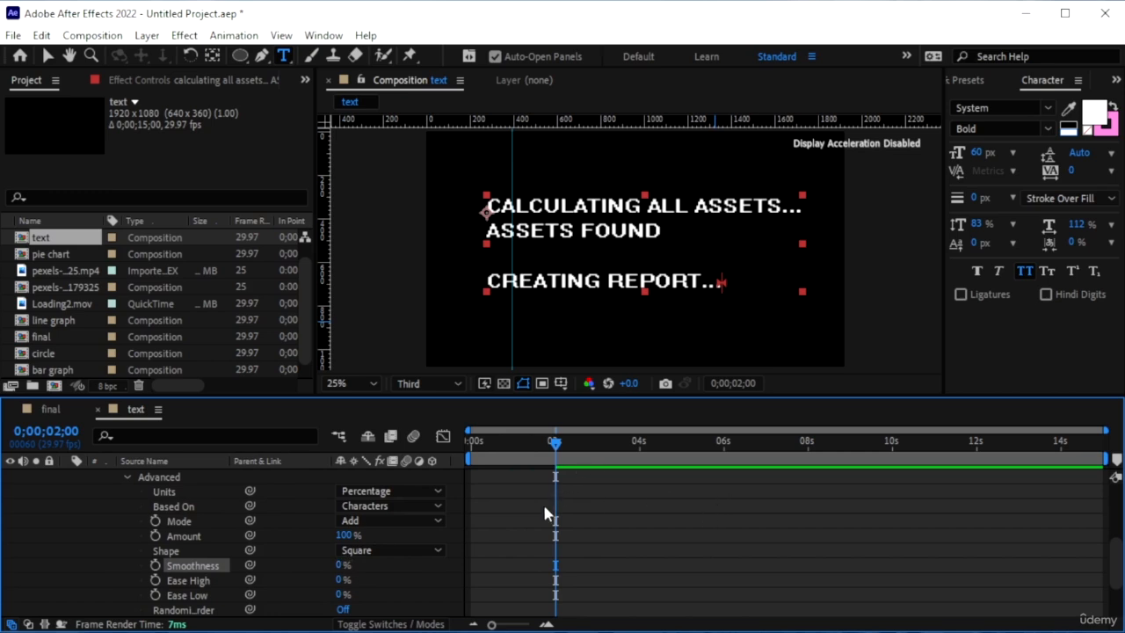
scroll(540, 535, "up", 3)
key("Home")
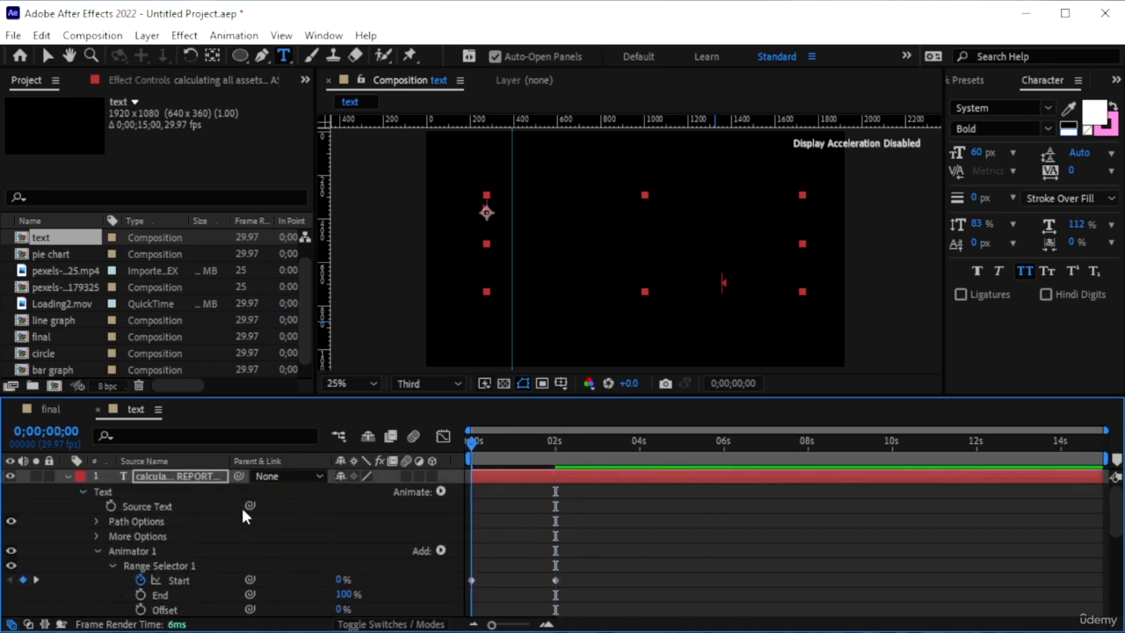
key("space")
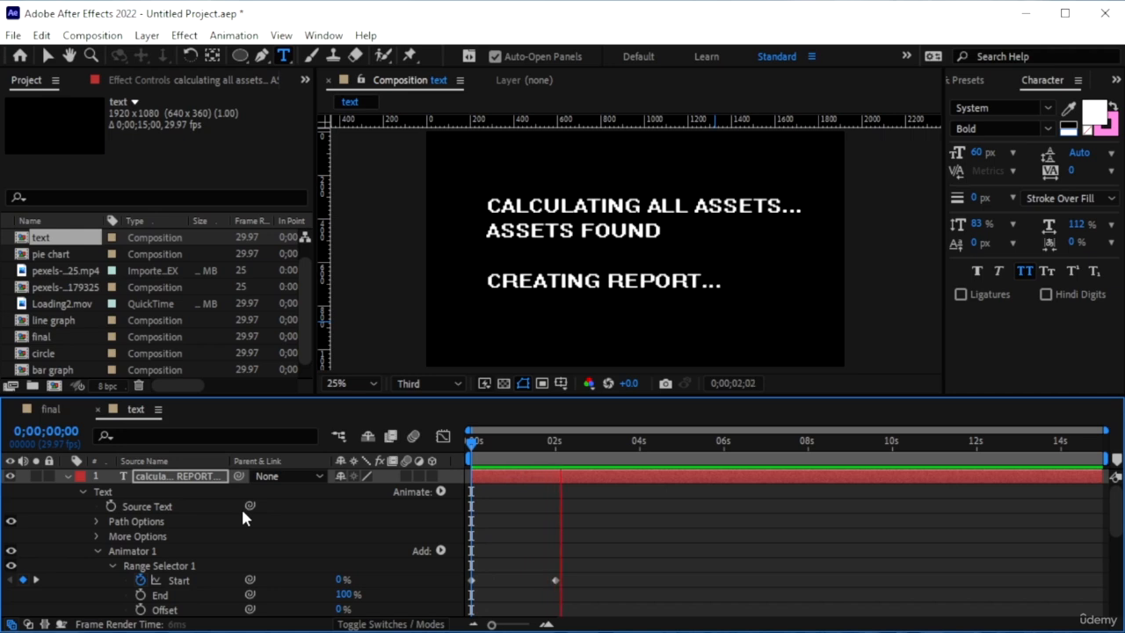
key("space")
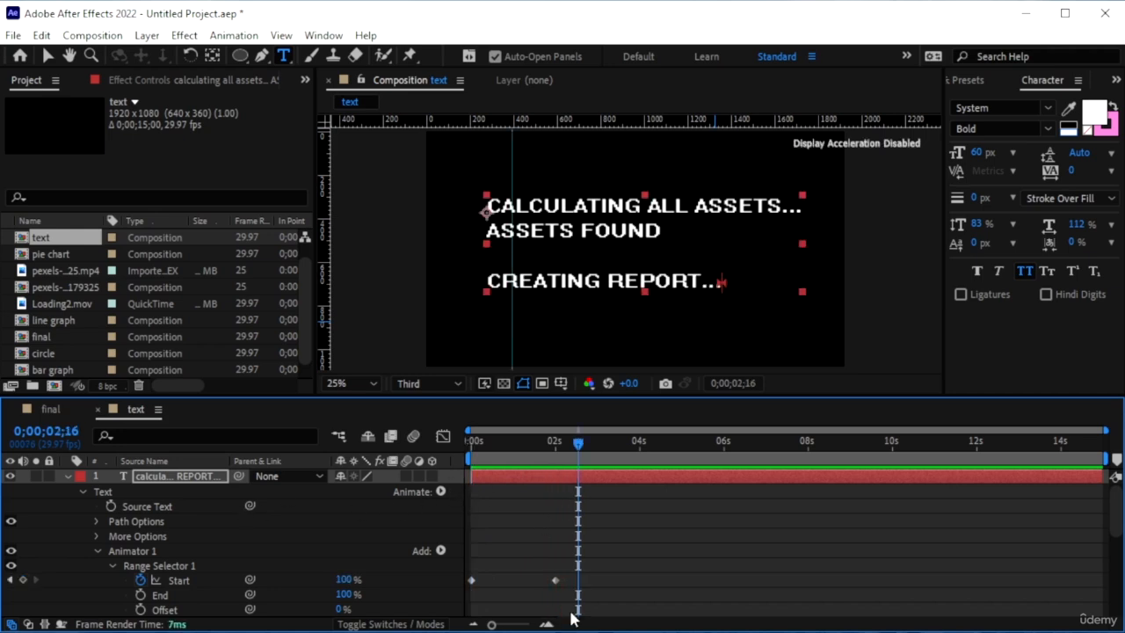
- Delete the Start keyframe at 2 seconds and keyframe Start at 46% at 0;00;01;14, so only the first text line shows
left_click_drag(583, 448, 534, 445)
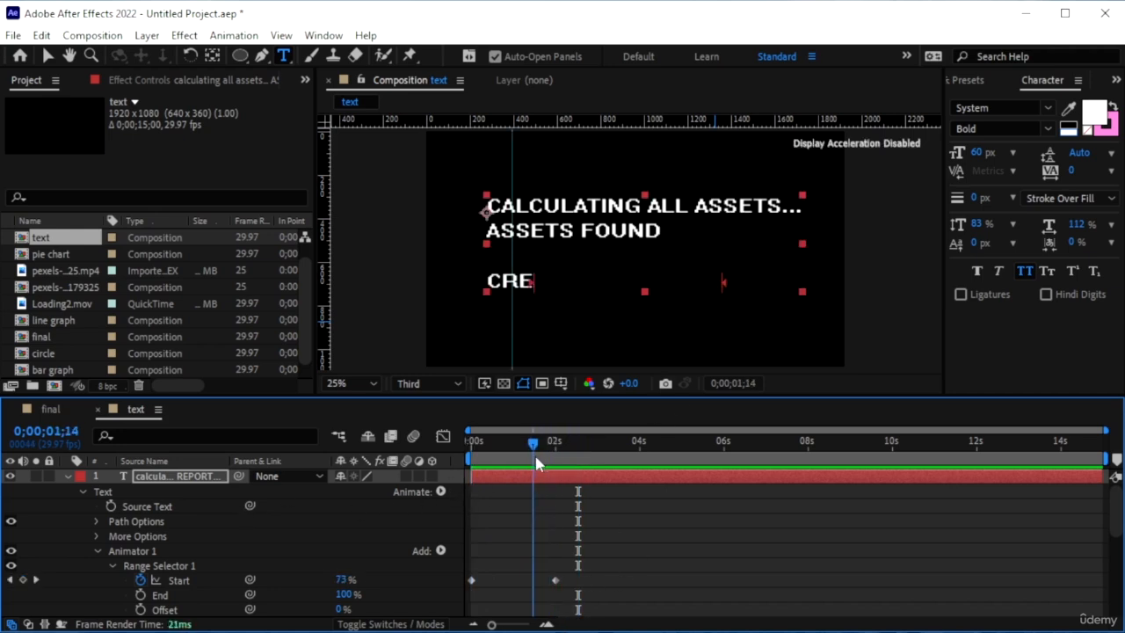
left_click(556, 581)
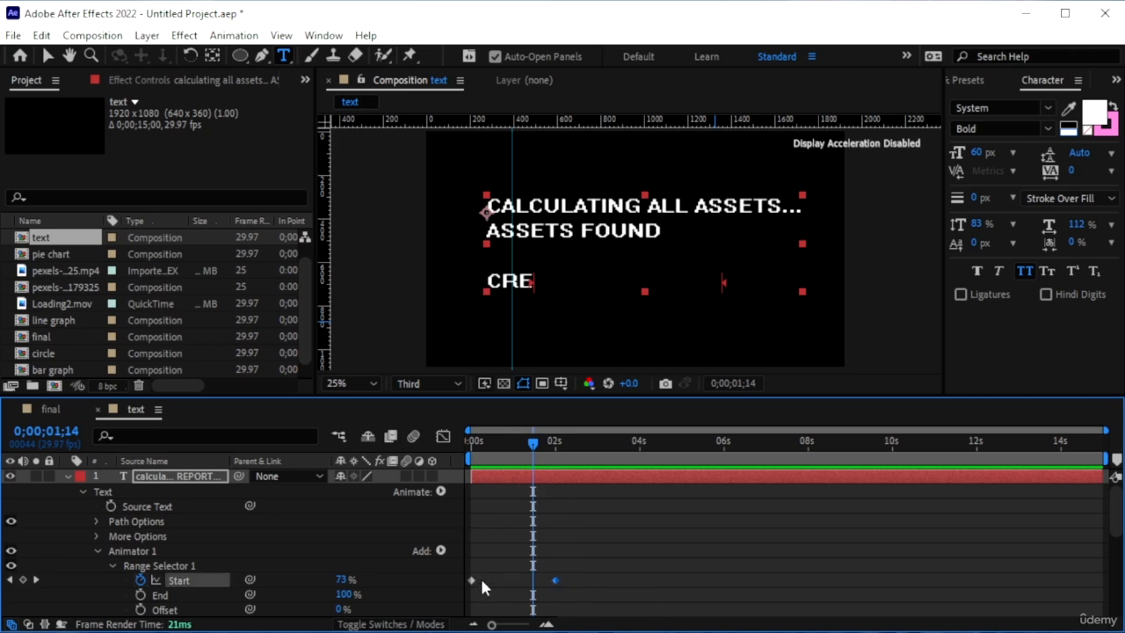
key("Delete")
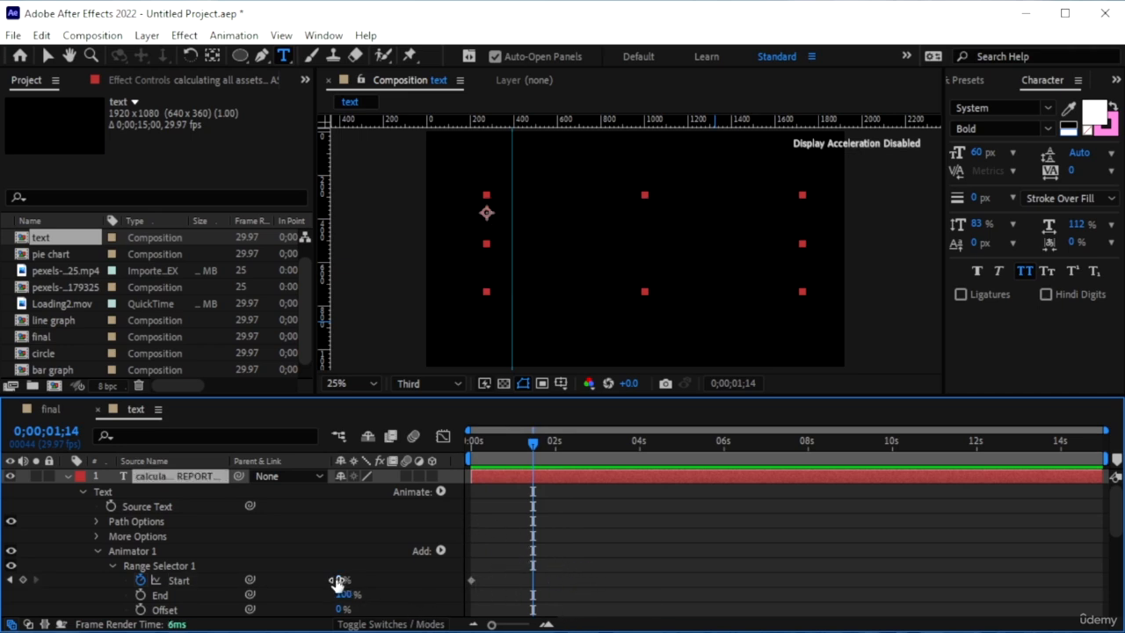
left_click_drag(341, 580, 370, 577)
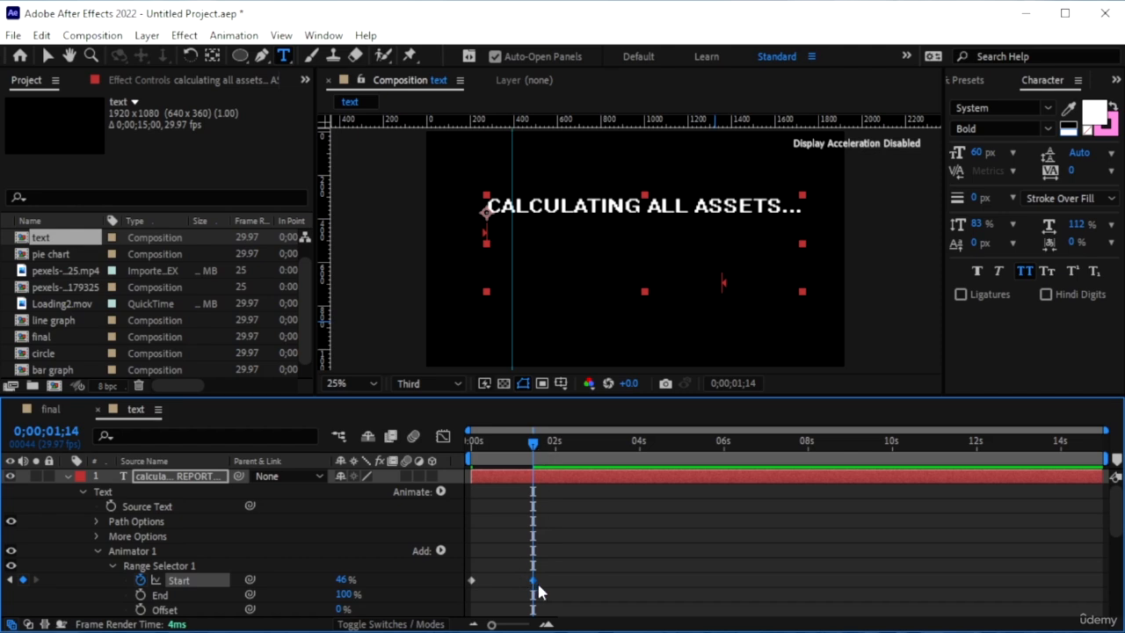
left_click_drag(532, 580, 558, 580)
left_click_drag(559, 578, 533, 579)
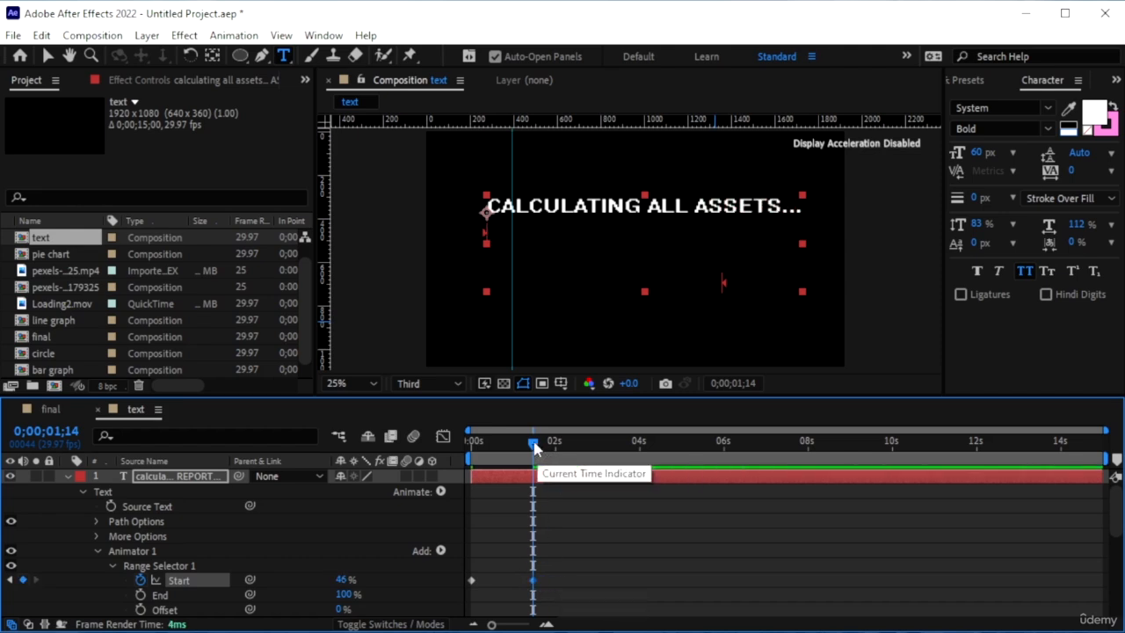
- Keyframe Start at 46% at 0;00;02;16, 68% at 0;00;03;18 and about 4.6 seconds, and 100% at 0;00;05;29
left_click_drag(533, 466, 580, 475)
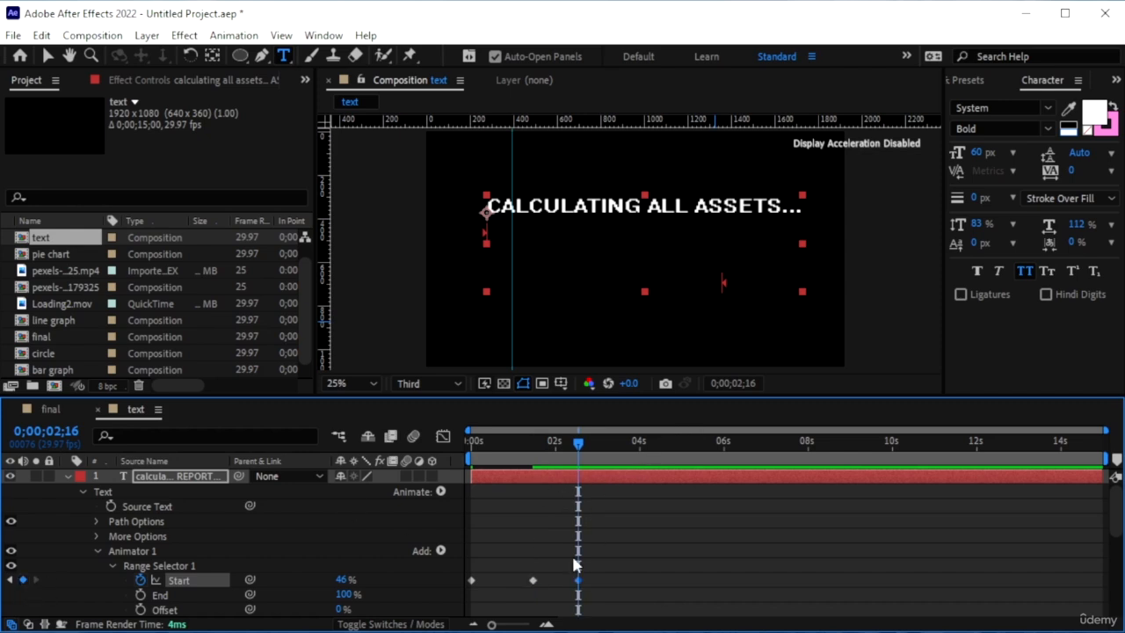
left_click_drag(617, 458, 622, 458)
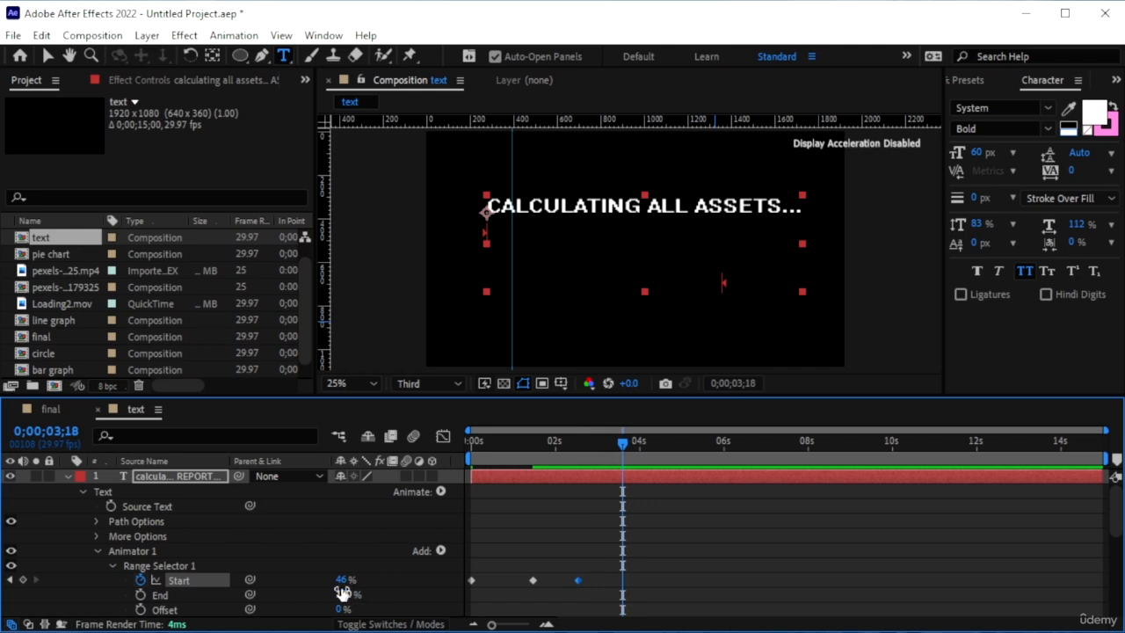
mouse_move(343, 582)
left_mouse_down()
mouse_move(368, 572)
mouse_move(341, 576)
mouse_move(358, 576)
left_mouse_up()
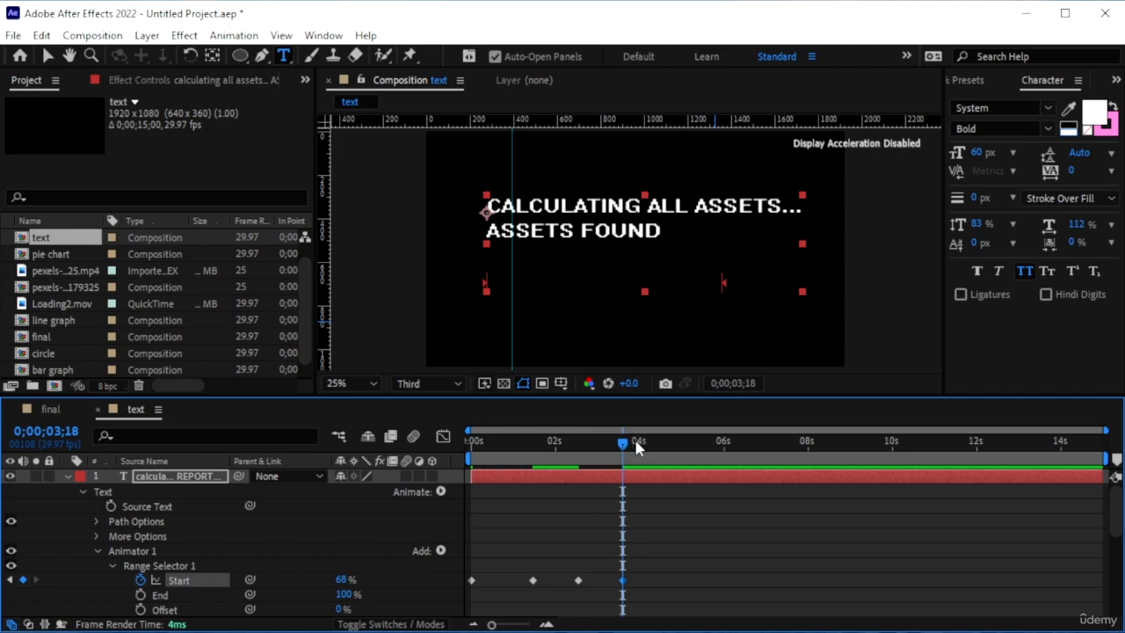
left_click_drag(637, 446, 722, 446)
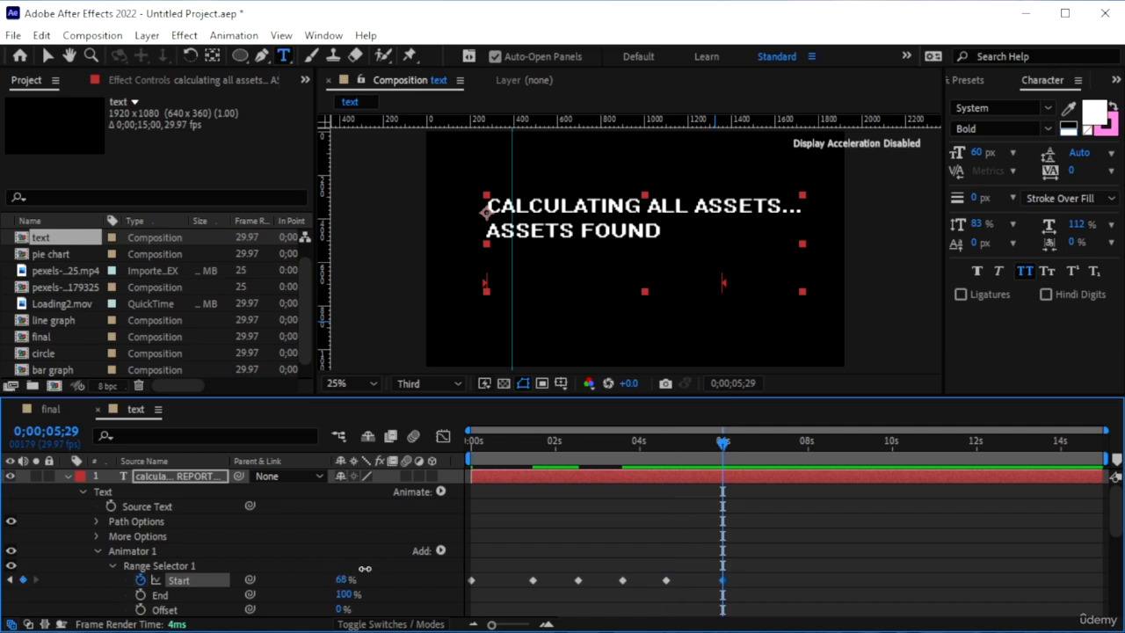
left_click_drag(364, 568, 414, 551)
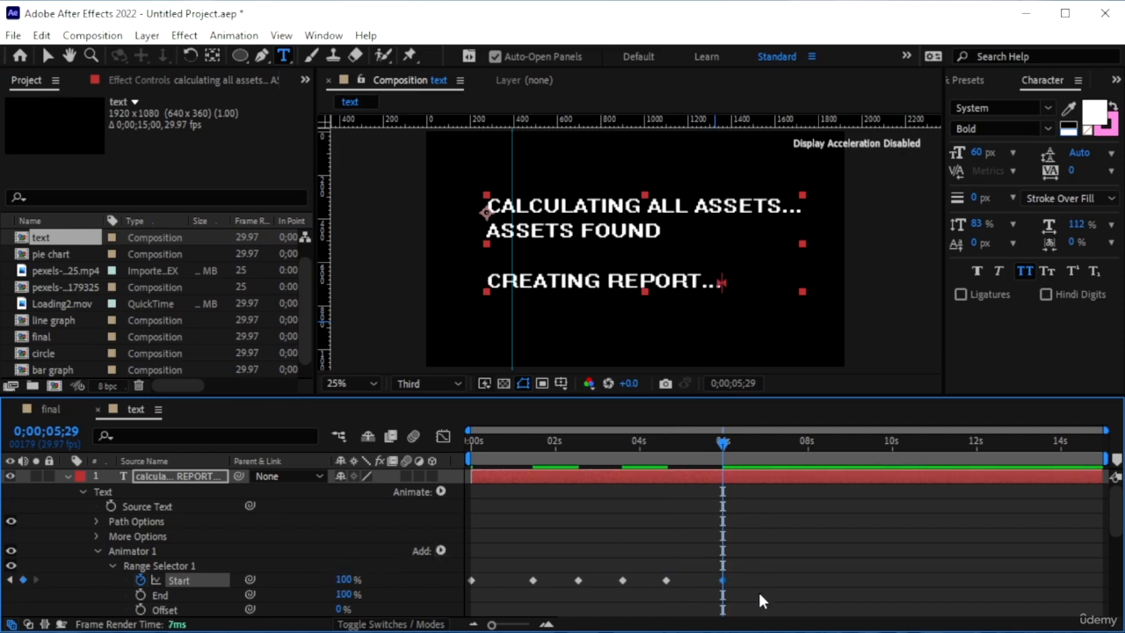
- Apply Easy Ease to all the Start keyframes and preview the line-by-line reveal from the start
mouse_move(759, 597)
left_mouse_down()
mouse_move(401, 582)
mouse_move(413, 584)
left_mouse_up()
key("F9")
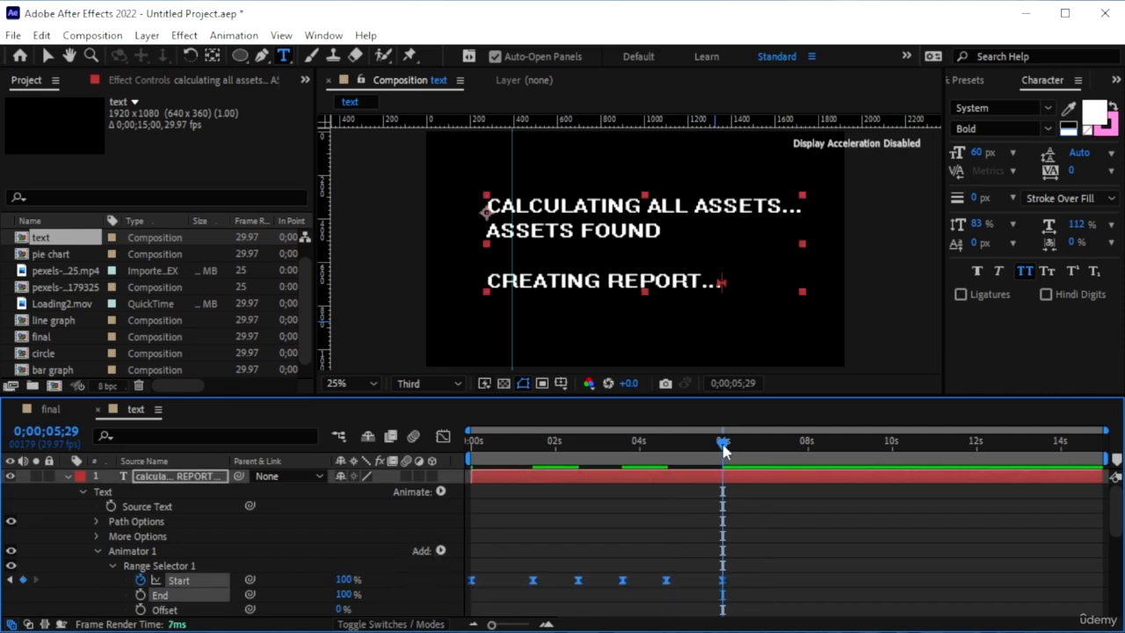
key("Home")
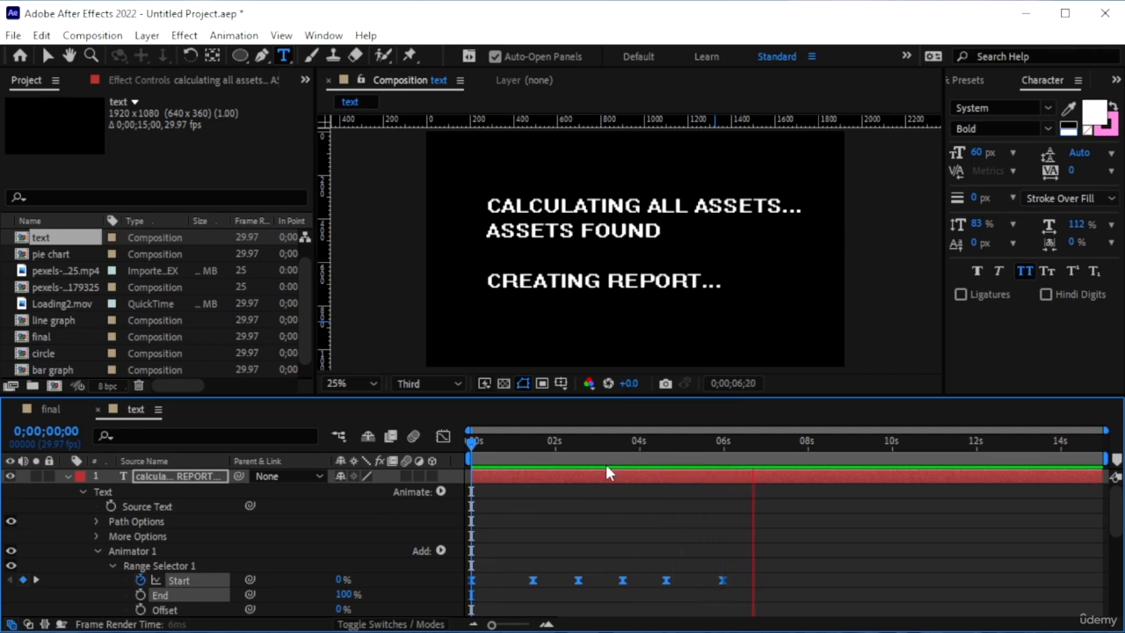
key("space")
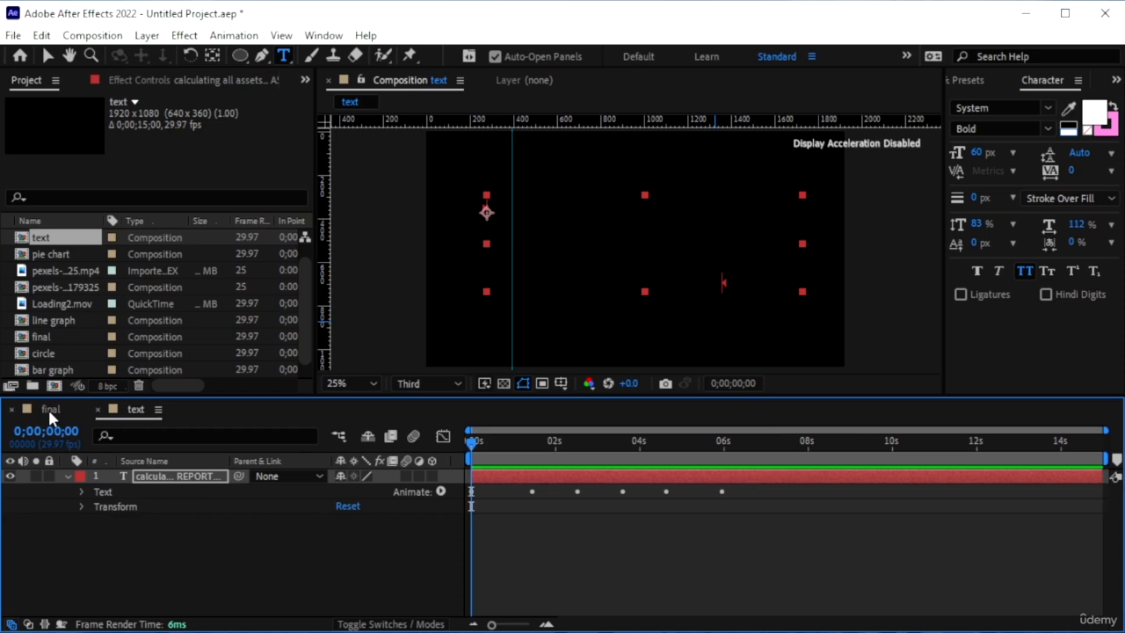
- In the final composition, scale the circle layer down slightly and move it to the frame's upper-left corner
left_click(47, 407)
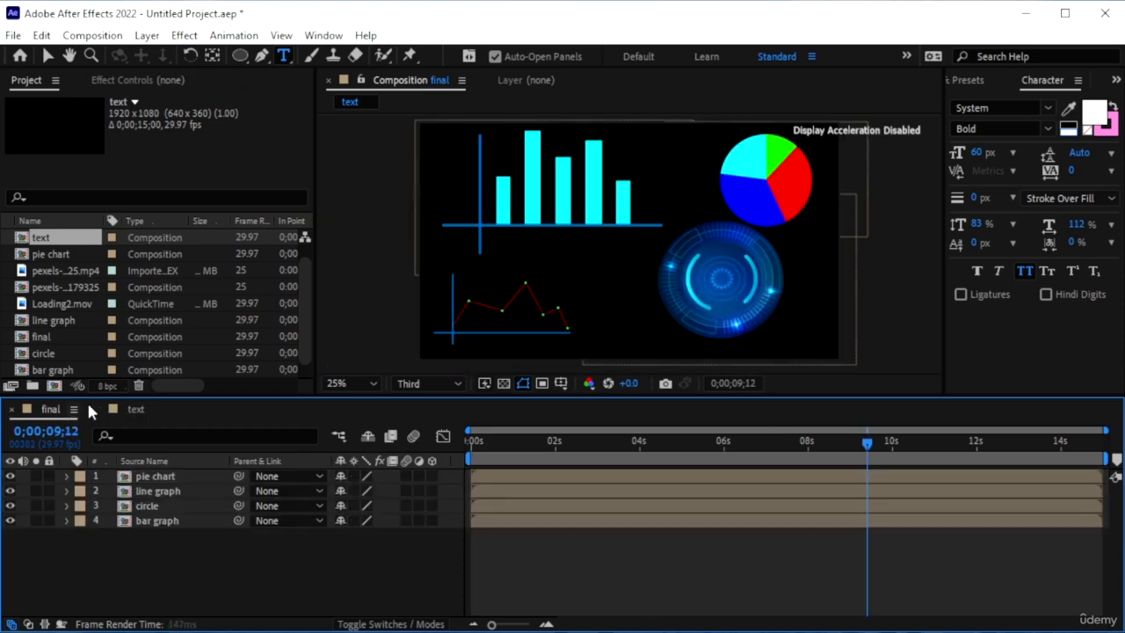
left_click(101, 409)
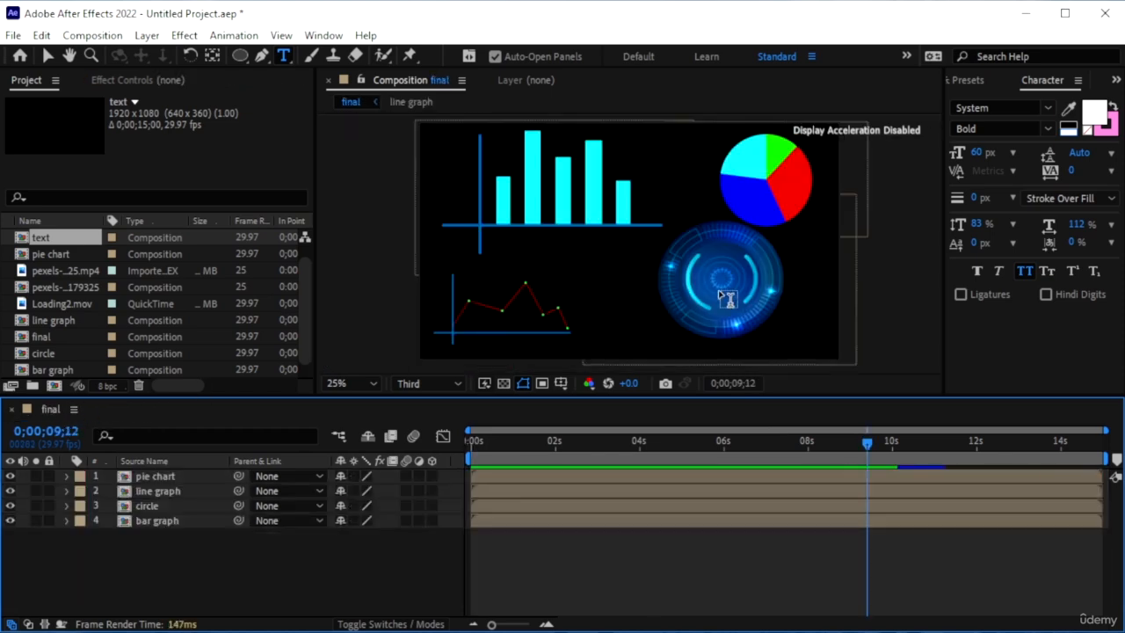
key("comma")
key("period")
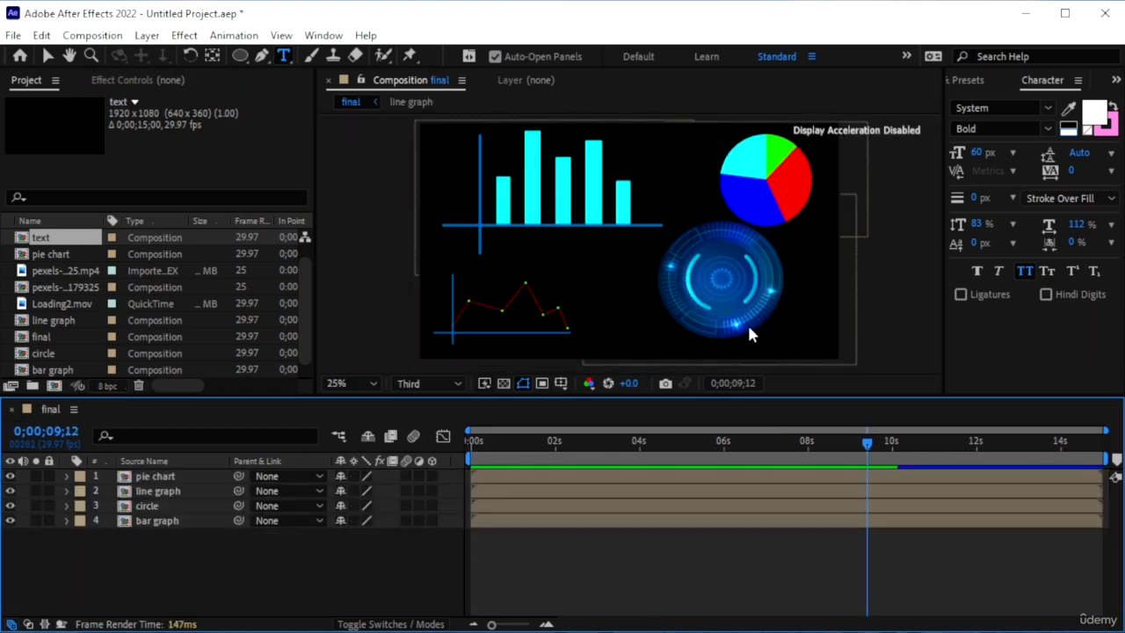
key("v")
left_click_drag(720, 290, 760, 288)
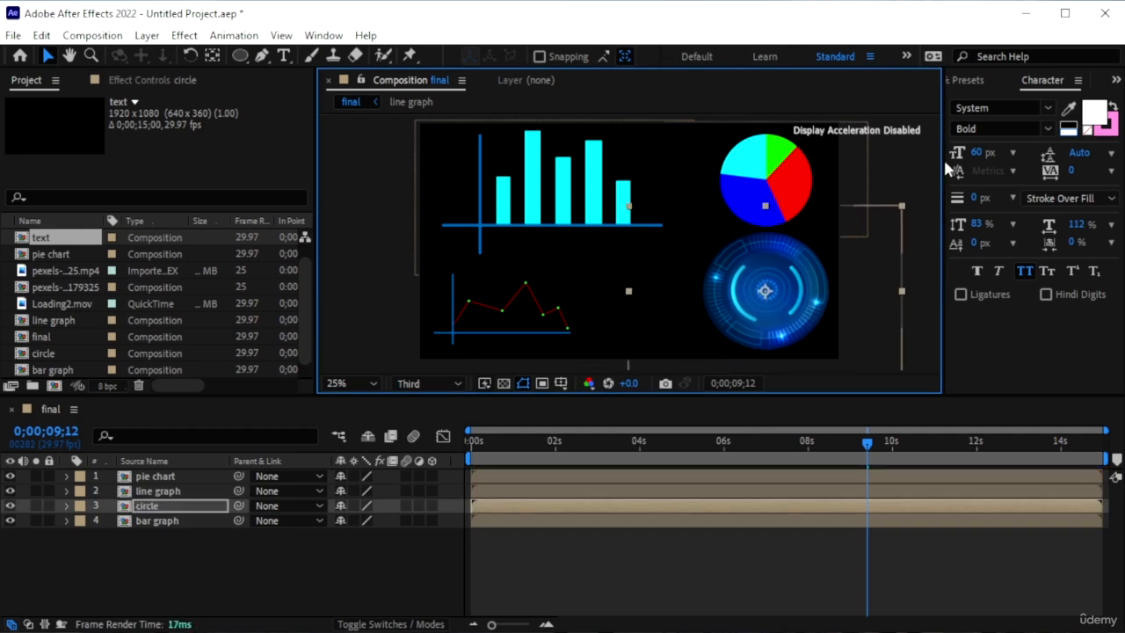
left_click_drag(901, 206, 878, 220)
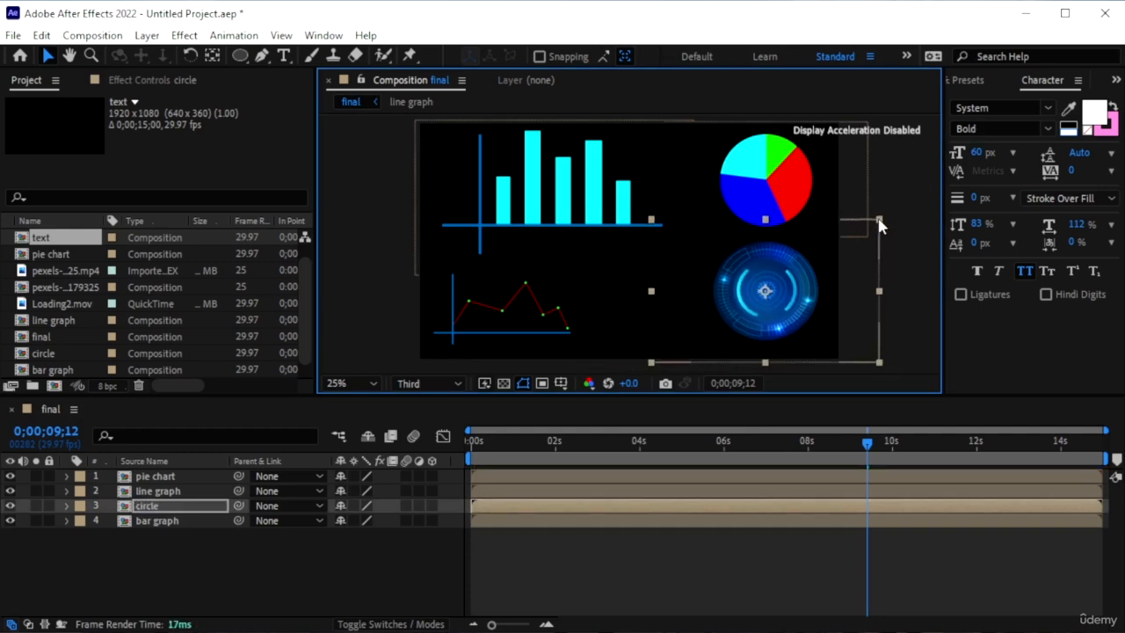
left_click_drag(694, 261, 483, 182)
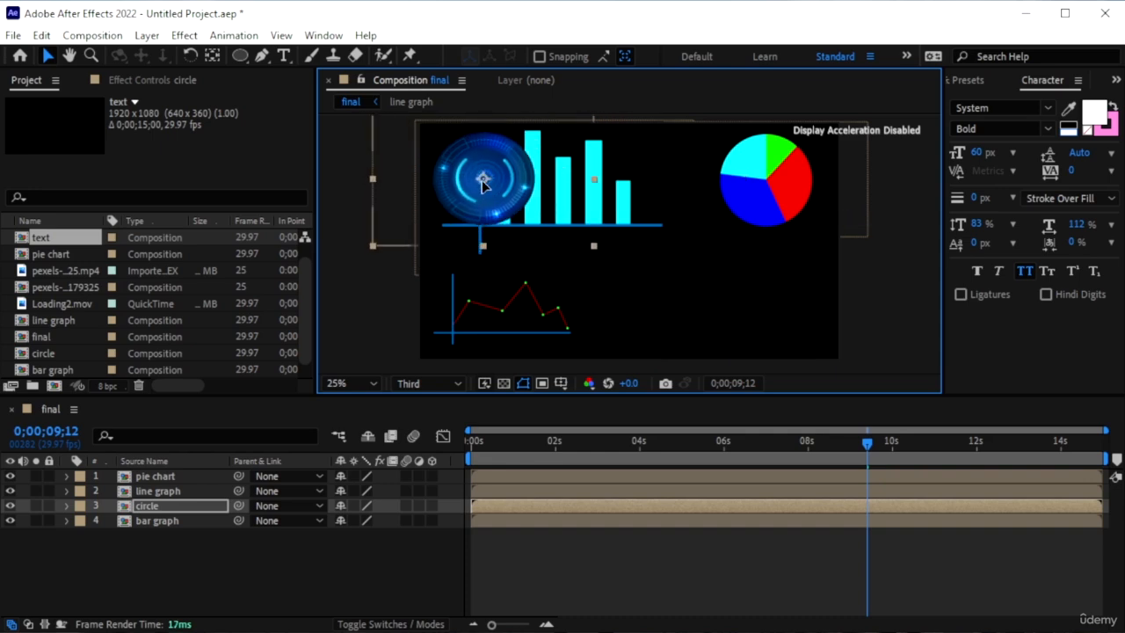
- Move the bar graph to the frame's lower-right corner below the pie chart and flip it horizontally
left_click(650, 218)
left_click_drag(585, 227, 753, 325)
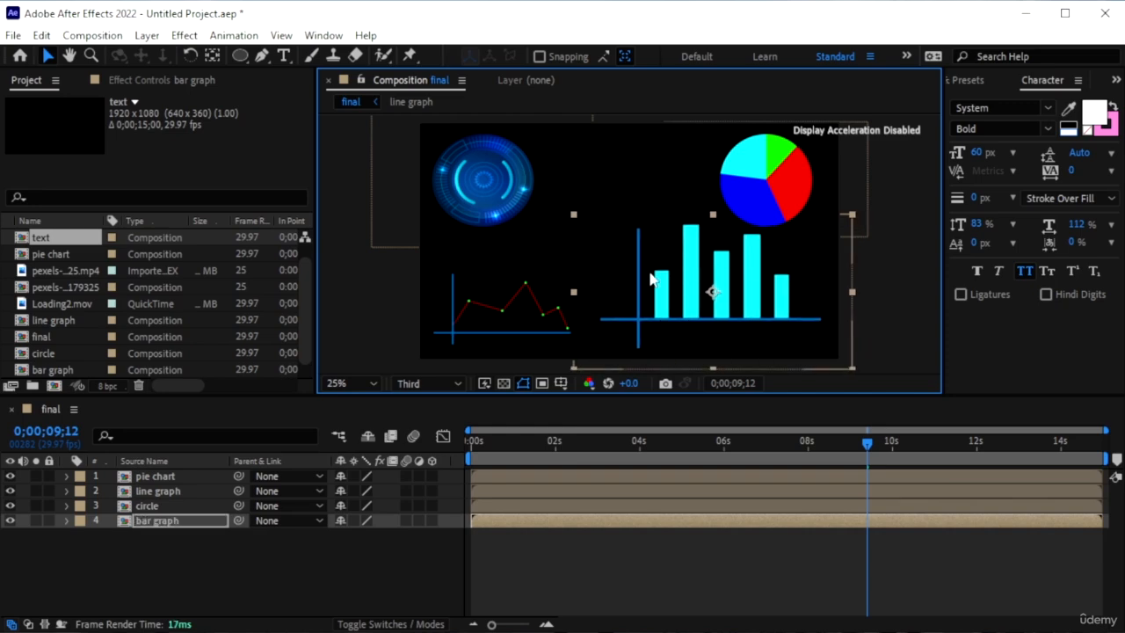
right_click(723, 246)
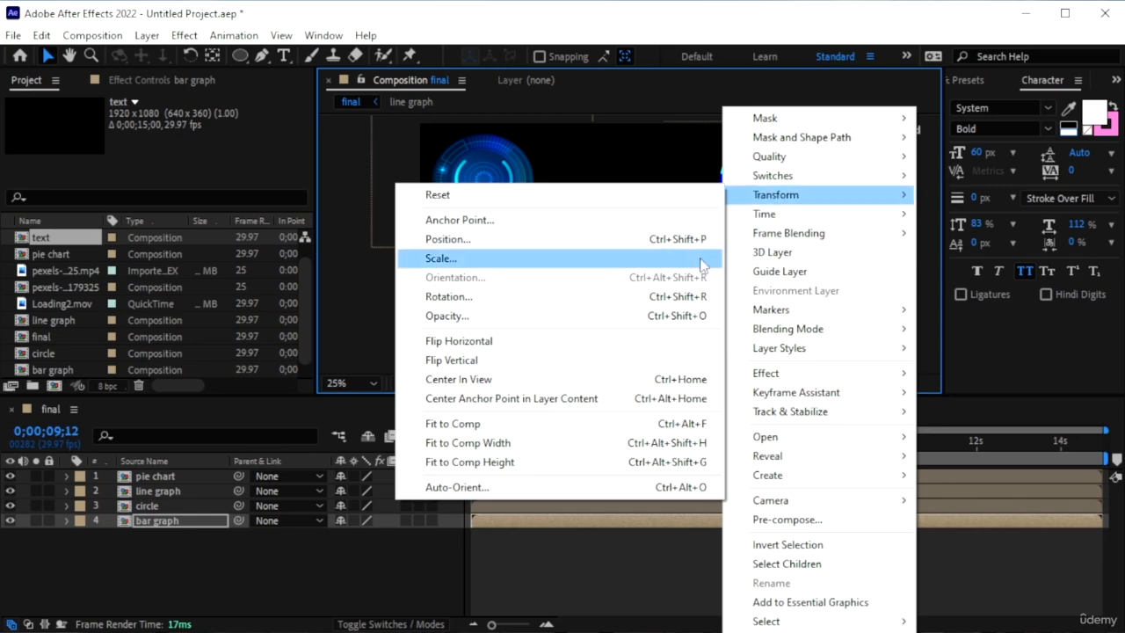
right_click(764, 284)
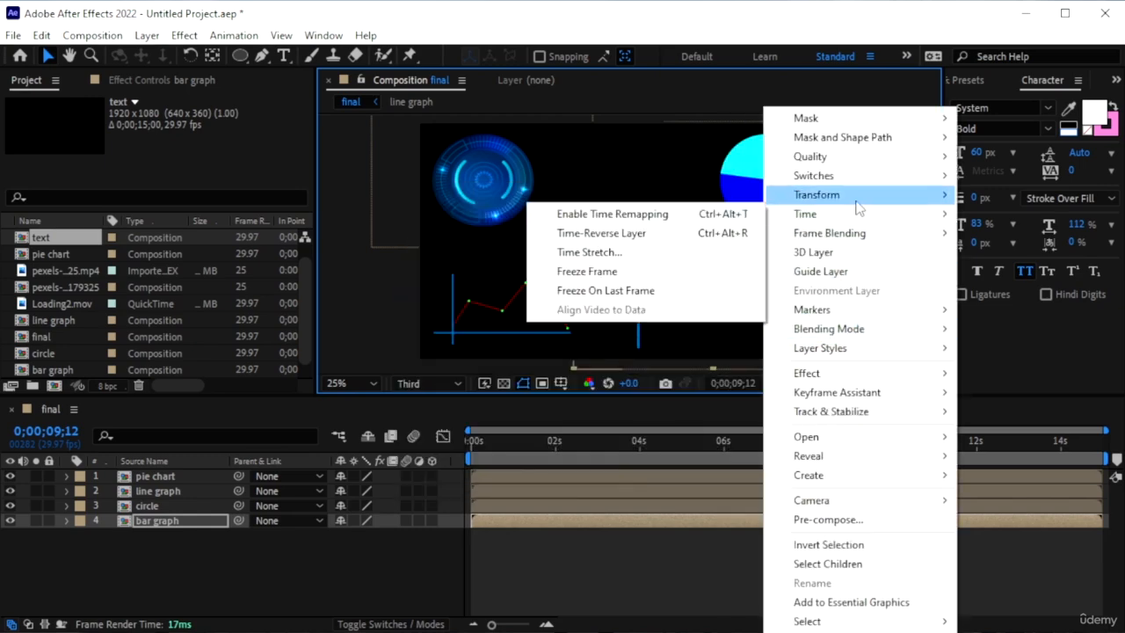
mouse_move(844, 194)
left_click(514, 345)
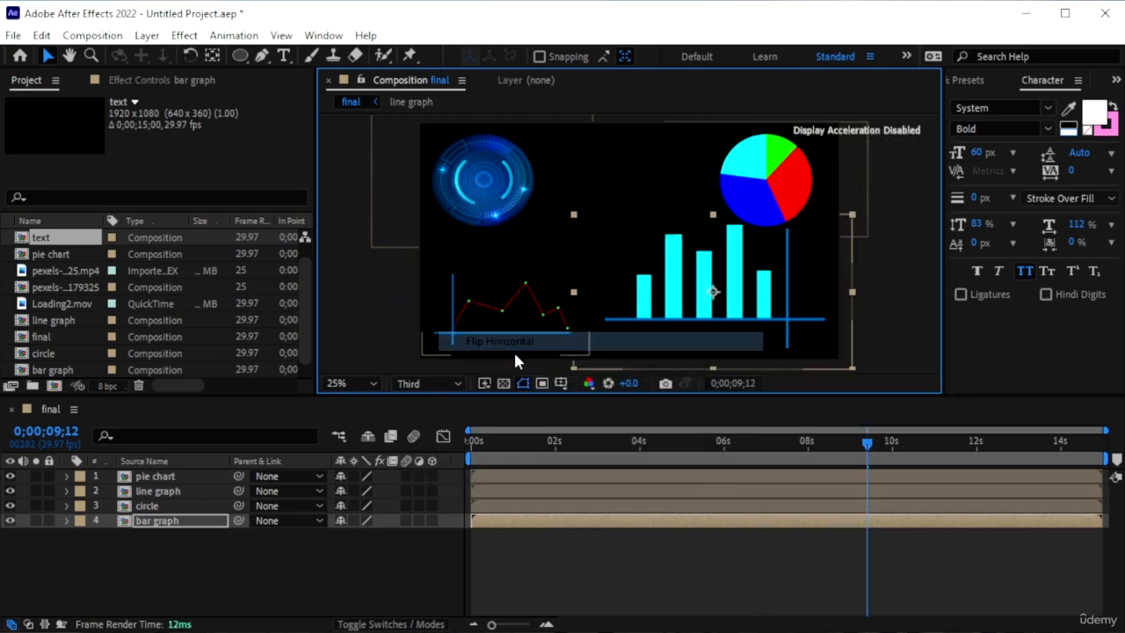
mouse_move(770, 310)
left_mouse_down()
mouse_move(779, 314)
mouse_move(762, 315)
mouse_move(767, 324)
left_mouse_up()
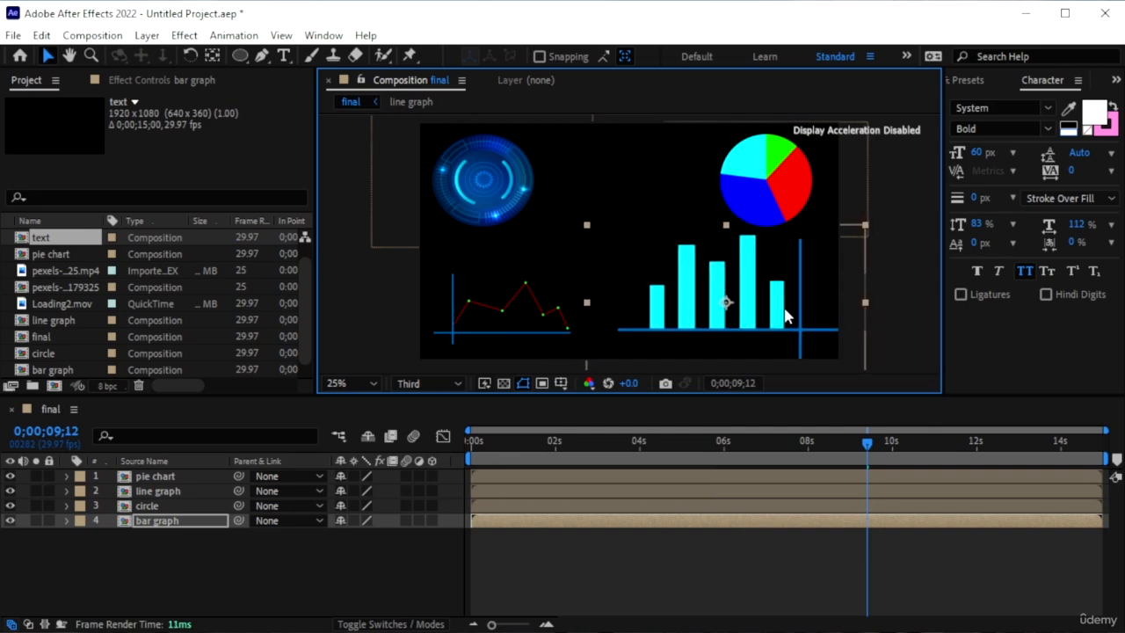
- Scale down the bar graph in the frame's lower-right corner and move the line graph closer to the lower-left corner
left_click_drag(868, 228, 853, 247)
left_click_drag(783, 324, 792, 320)
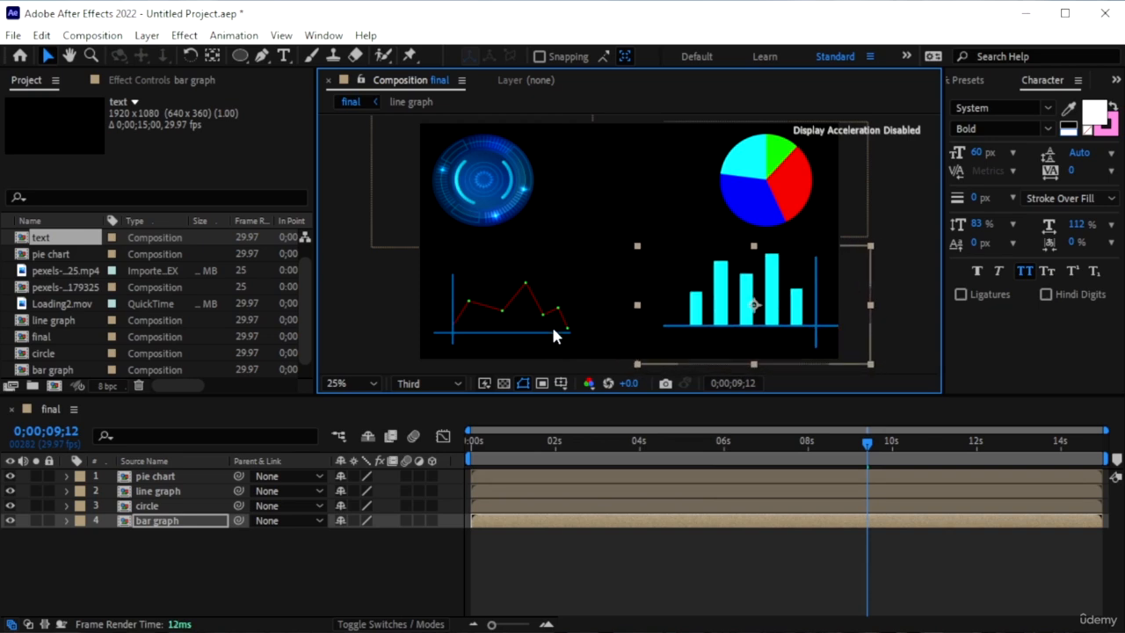
left_click_drag(544, 319, 545, 324)
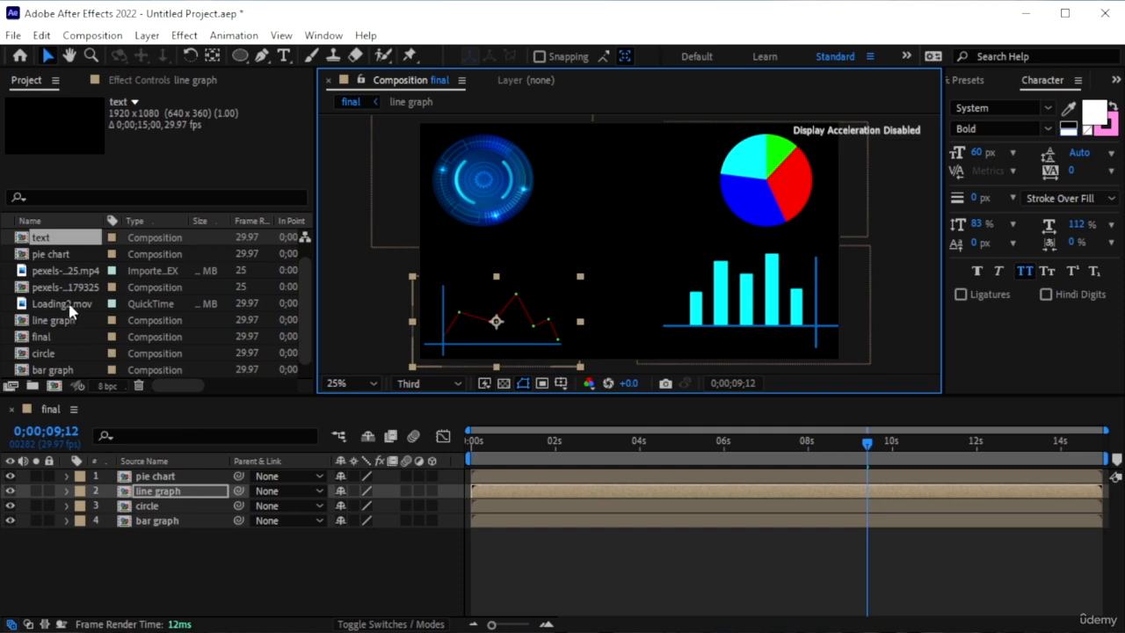
- Add the text composition as the top layer of the final composition, scale it down and centre its lines between the charts
scroll(63, 321, "down", 1)
scroll(58, 287, "up", 2)
left_click_drag(53, 256, 159, 473)
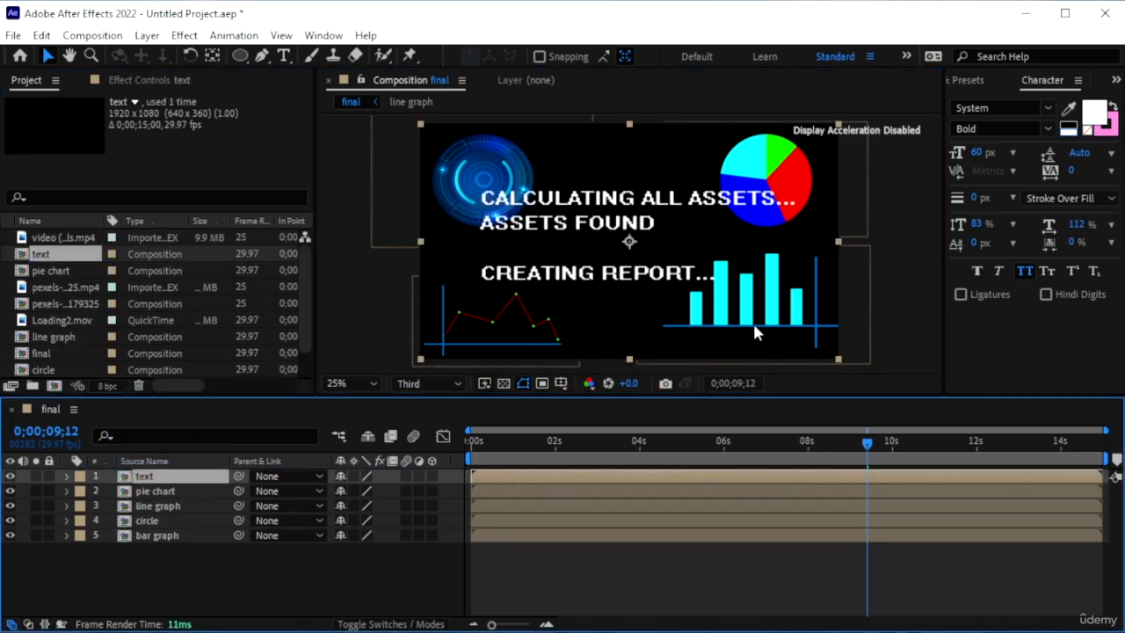
left_click_drag(841, 359, 775, 320)
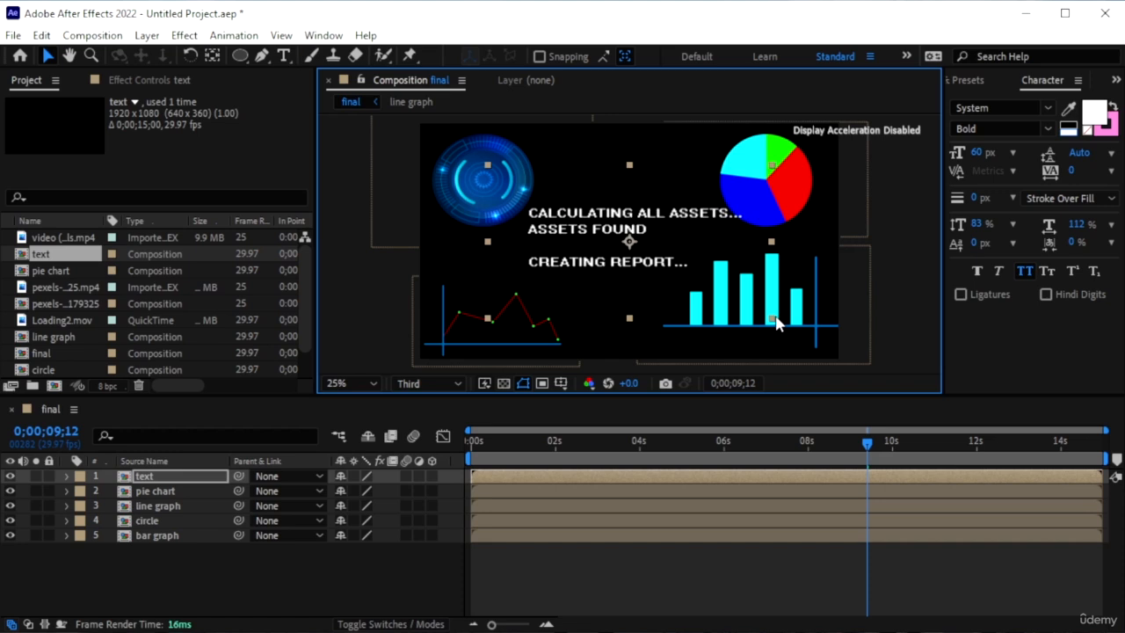
left_click_drag(648, 219, 634, 226)
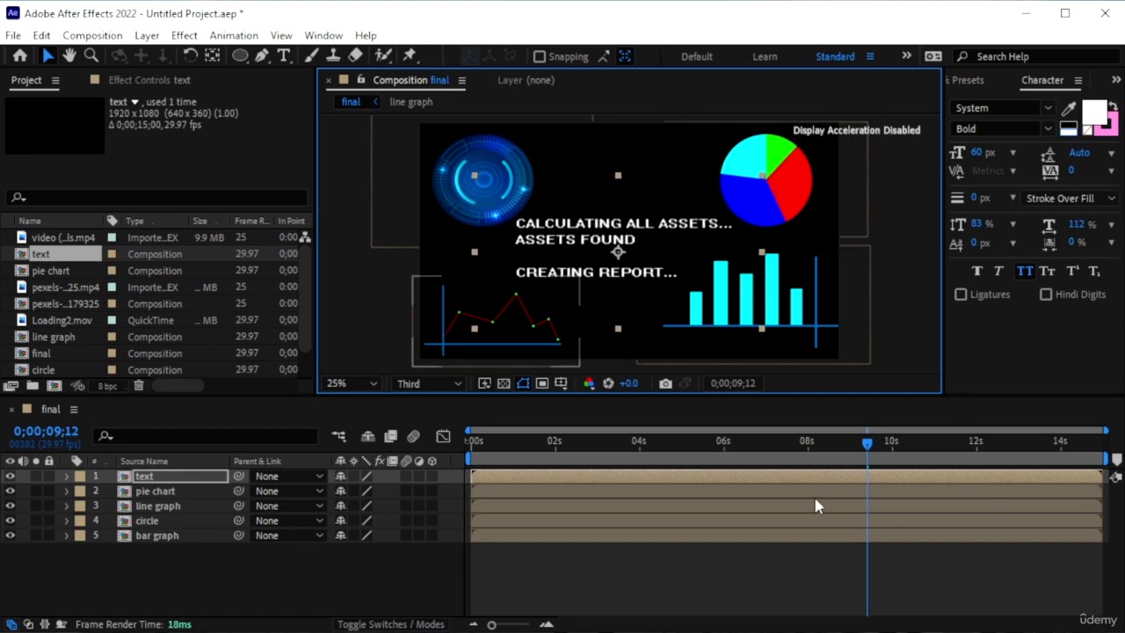
- Preview the final composition from the start with the text and charts together
left_click(865, 443)
key("space")
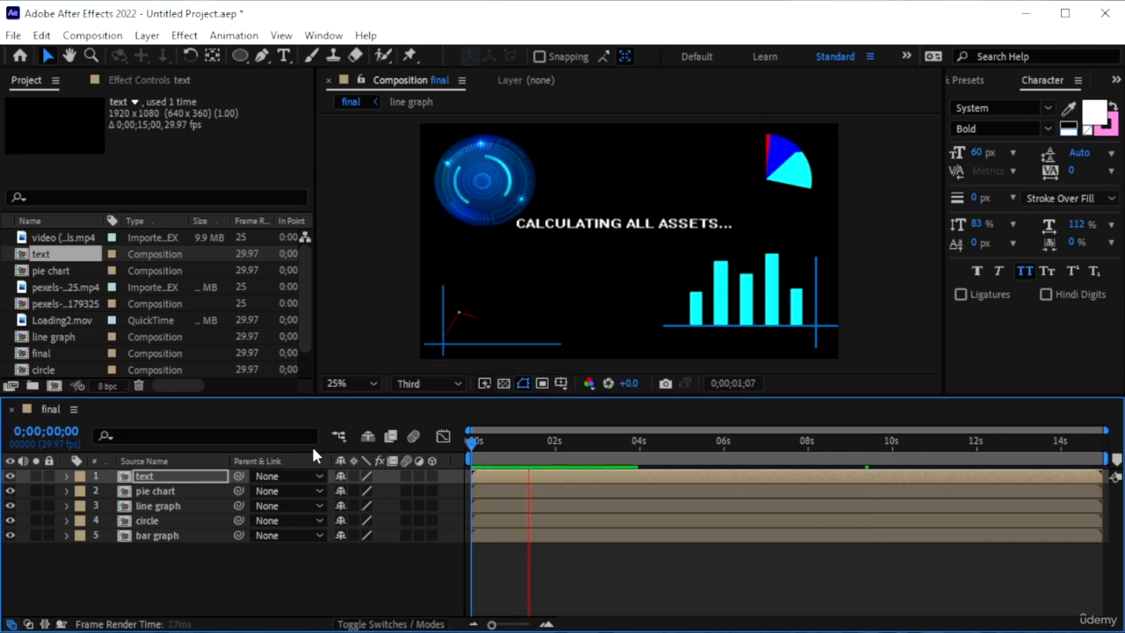
key("space")
- Set the circle layer's Scale to 0% at the start of the final composition and enable keyframing for it
double_click(156, 520)
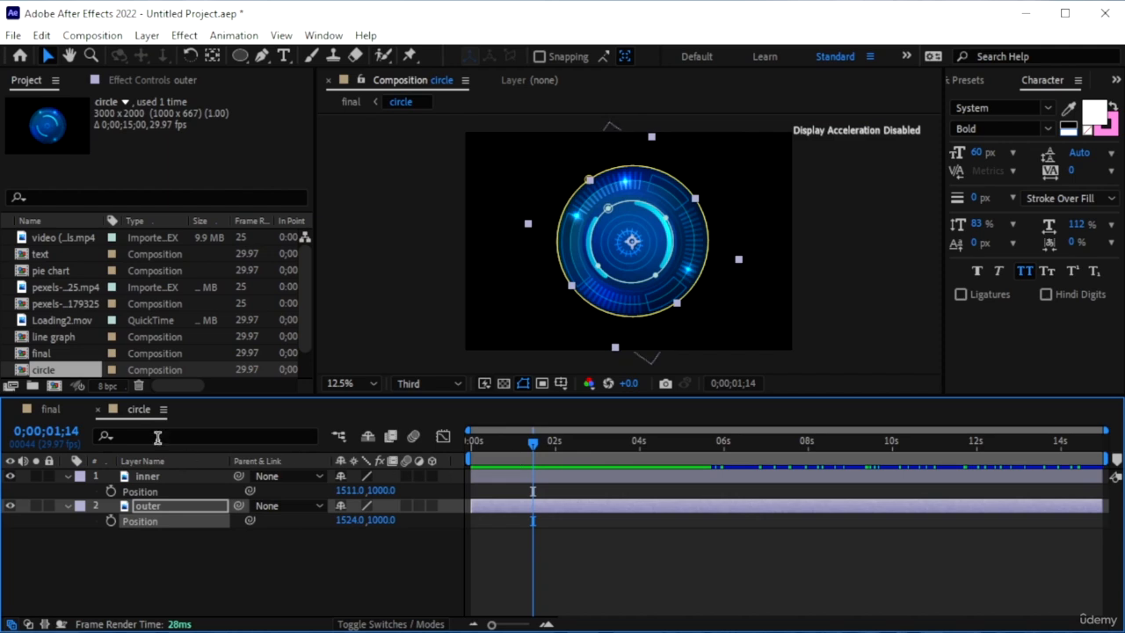
left_click(58, 406)
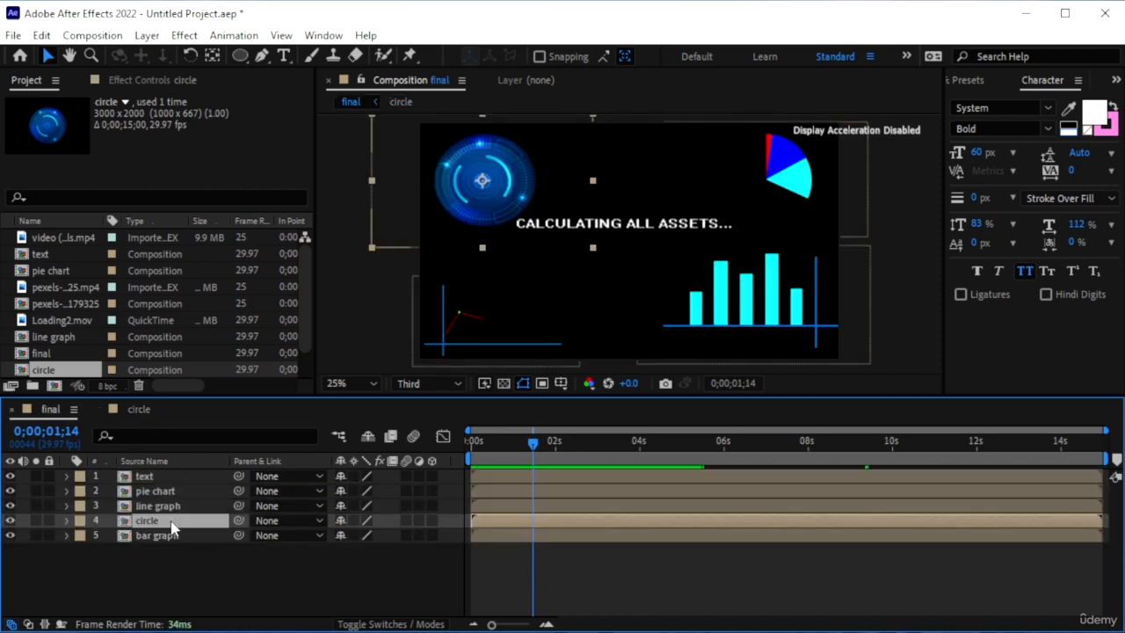
key("s")
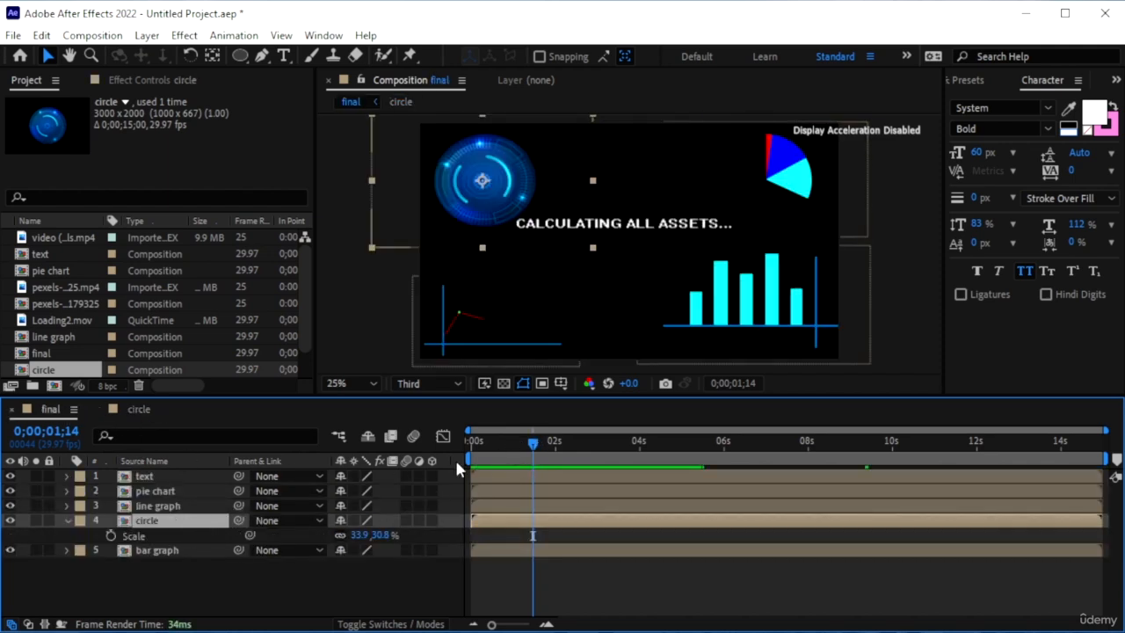
key("Home")
left_click(362, 534)
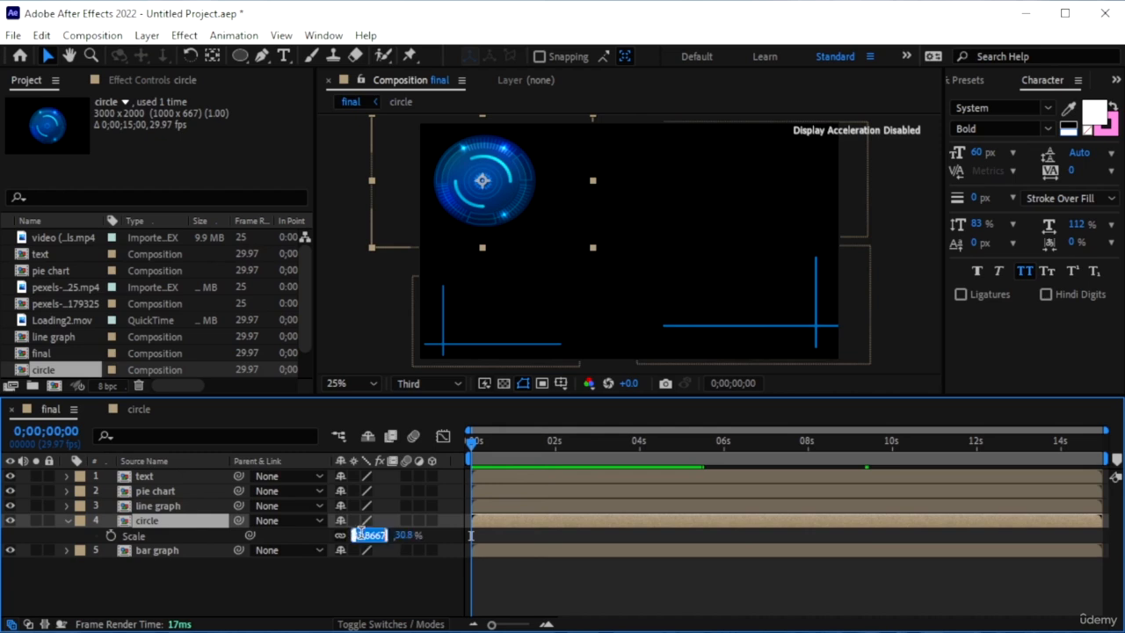
left_click(359, 583)
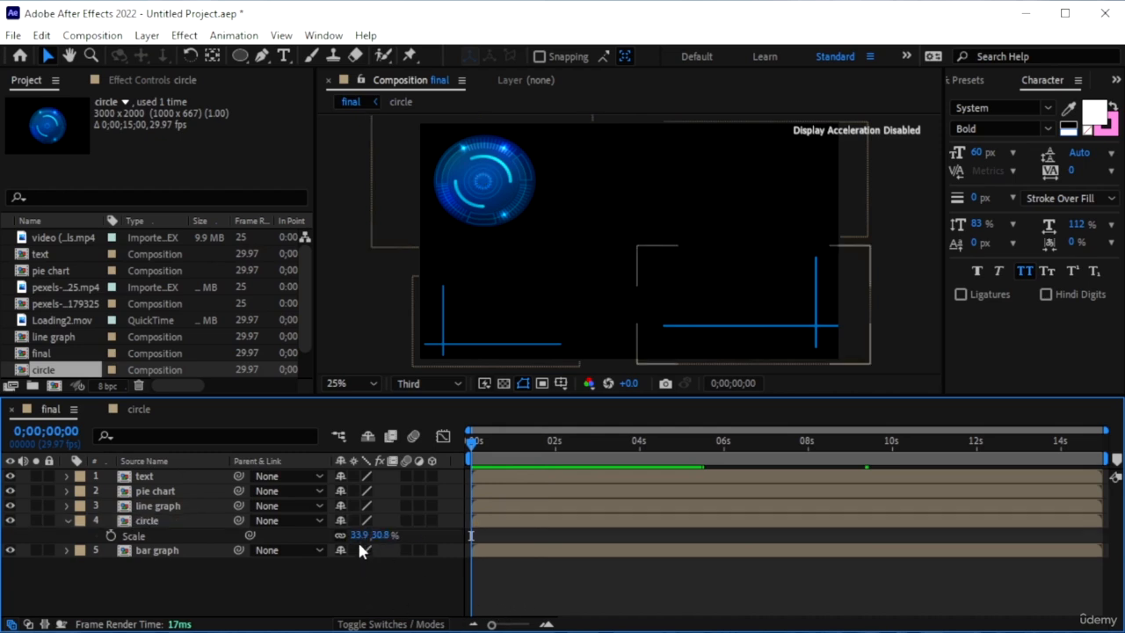
left_click(374, 535)
type("0")
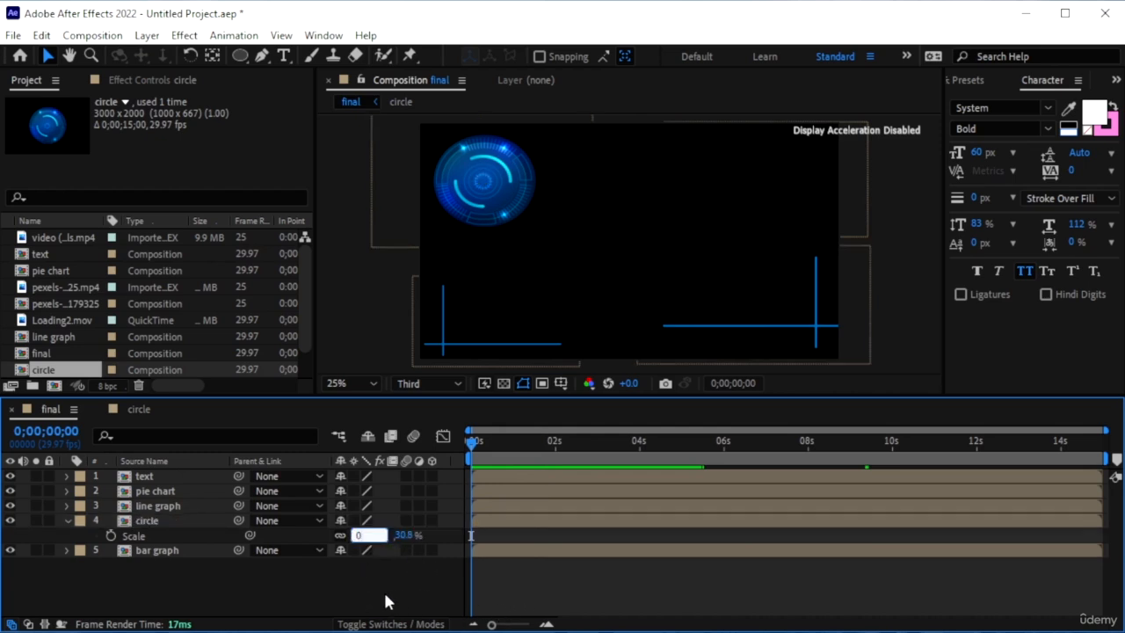
key("Return")
left_click(111, 535)
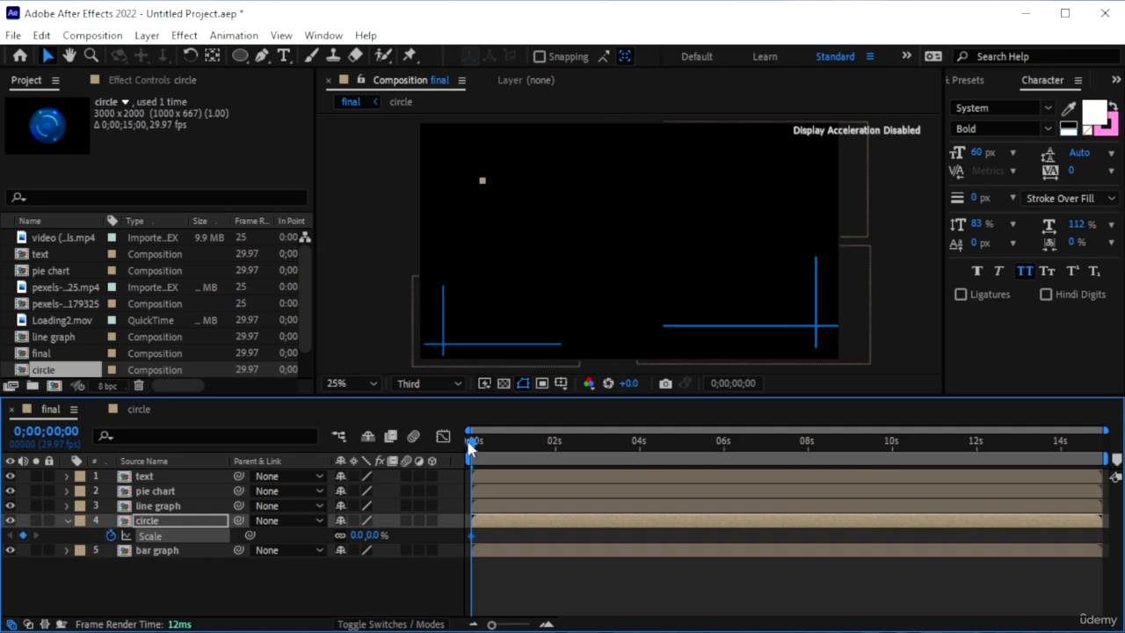
- Set the circle layer's Scale to 33% at 0;00;00;26
left_click_drag(471, 442, 506, 454)
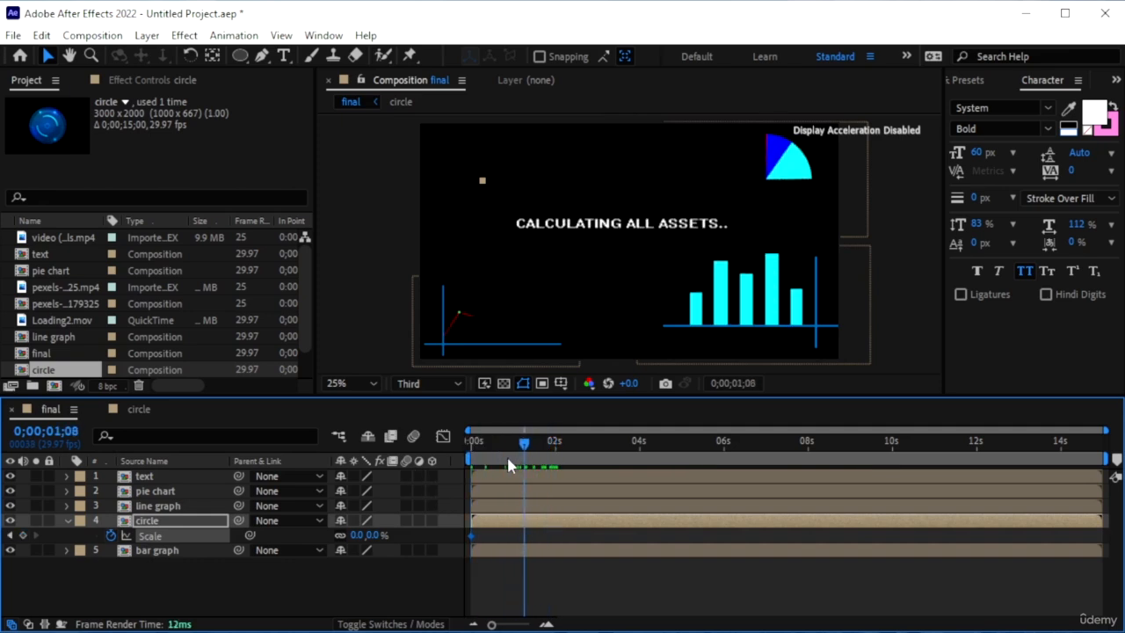
left_click(357, 535)
type("3")
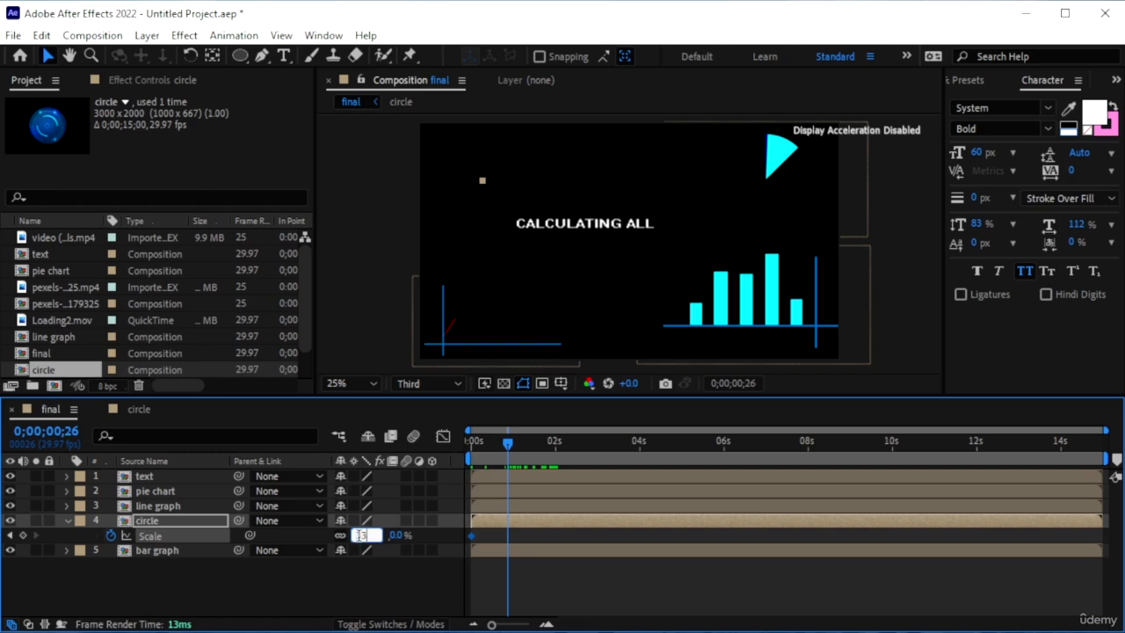
type("3")
key("Return")
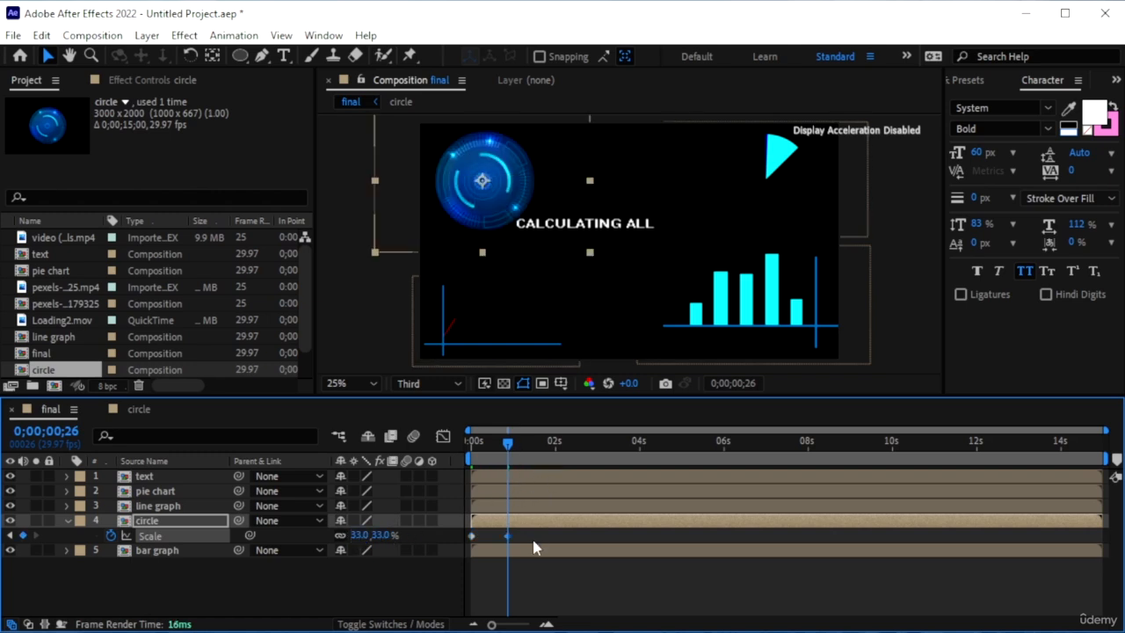
- Apply Easy Ease to both of the circle's Scale keyframes and preview the scale-up from the start
left_click_drag(535, 547, 448, 535)
key("F9")
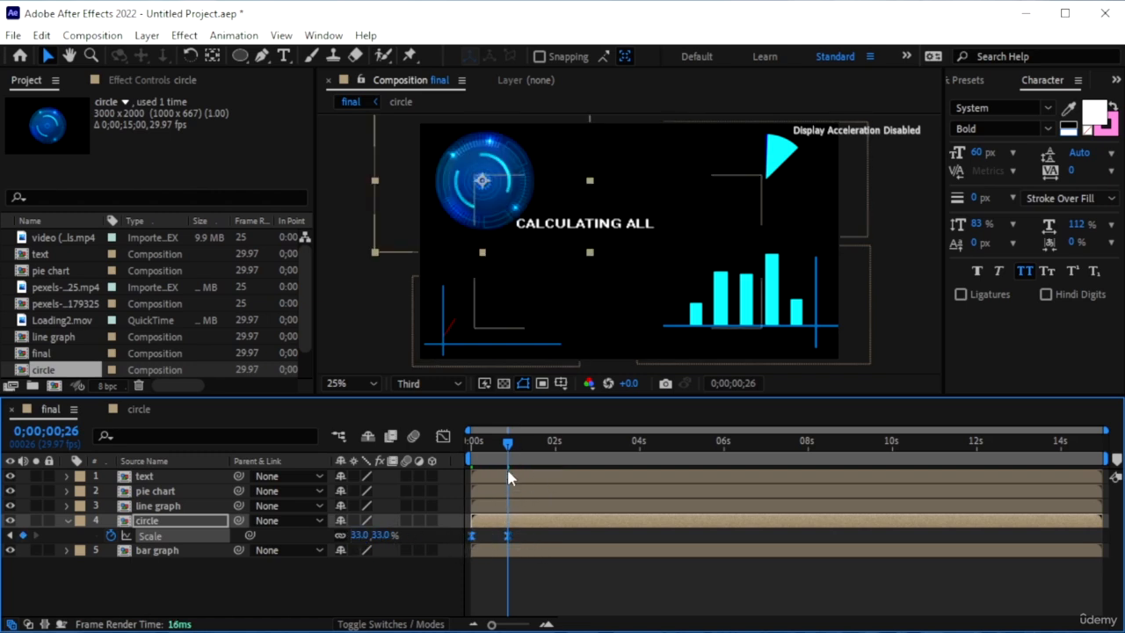
left_click_drag(508, 442, 434, 447)
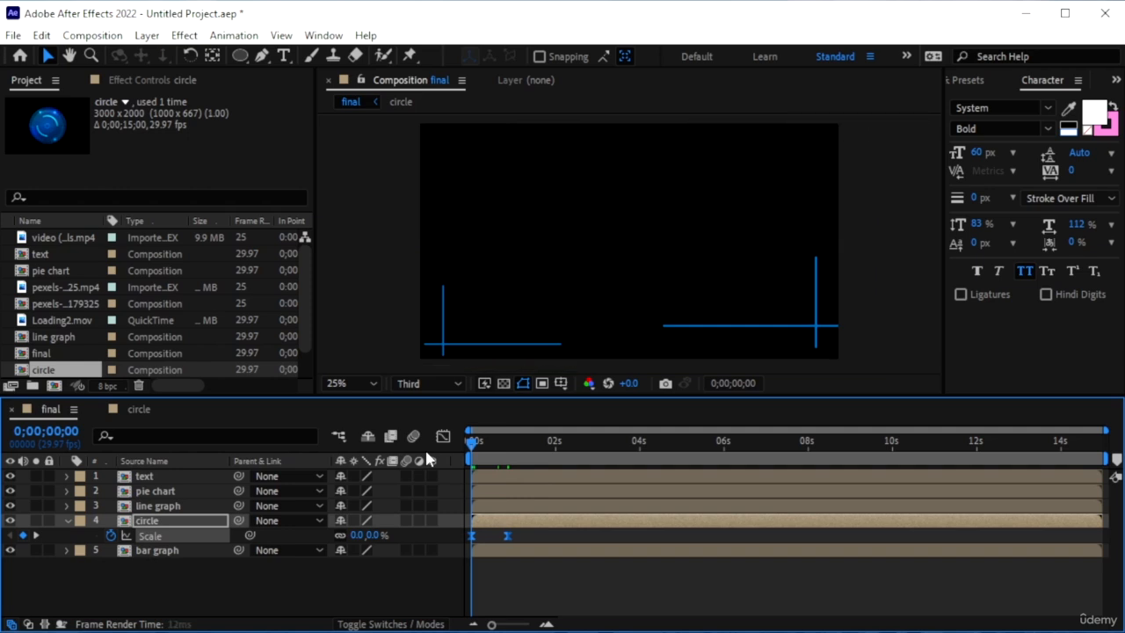
key("space")
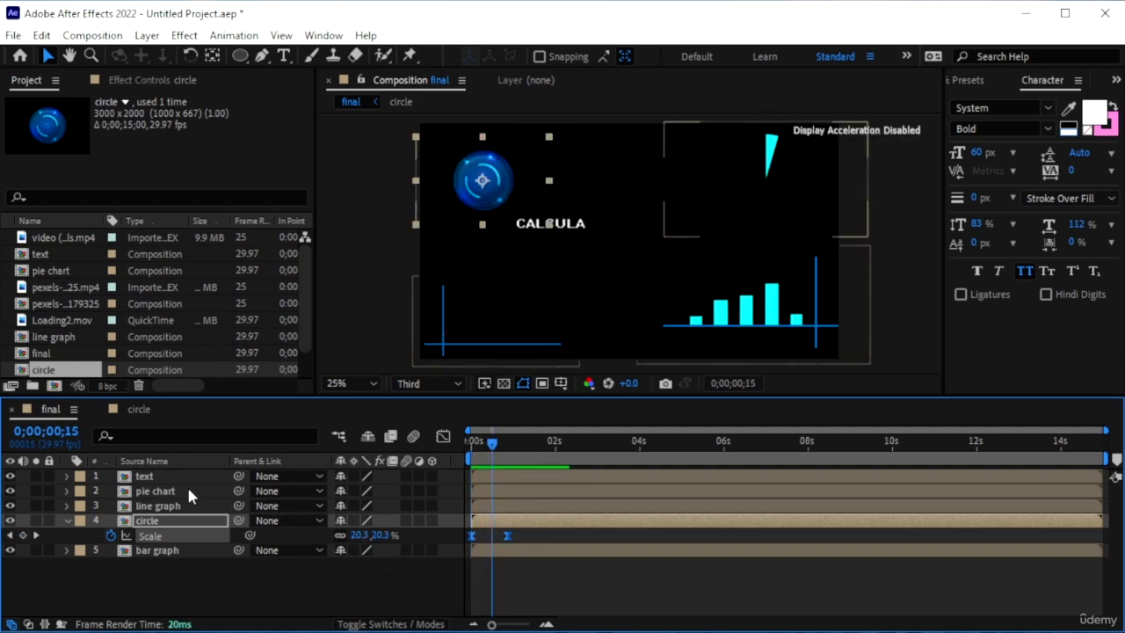
- Paste the circle's eased Scale keyframes onto the bar graph and line graph layers at 0;00;00;00 and preview the composition
left_click(173, 551)
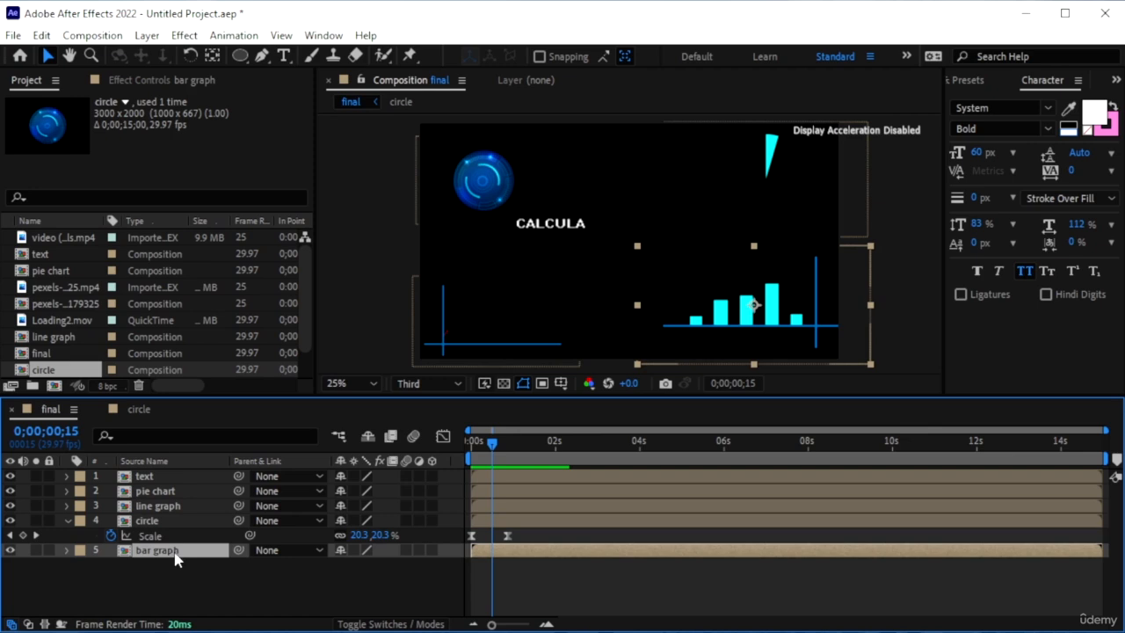
key("s")
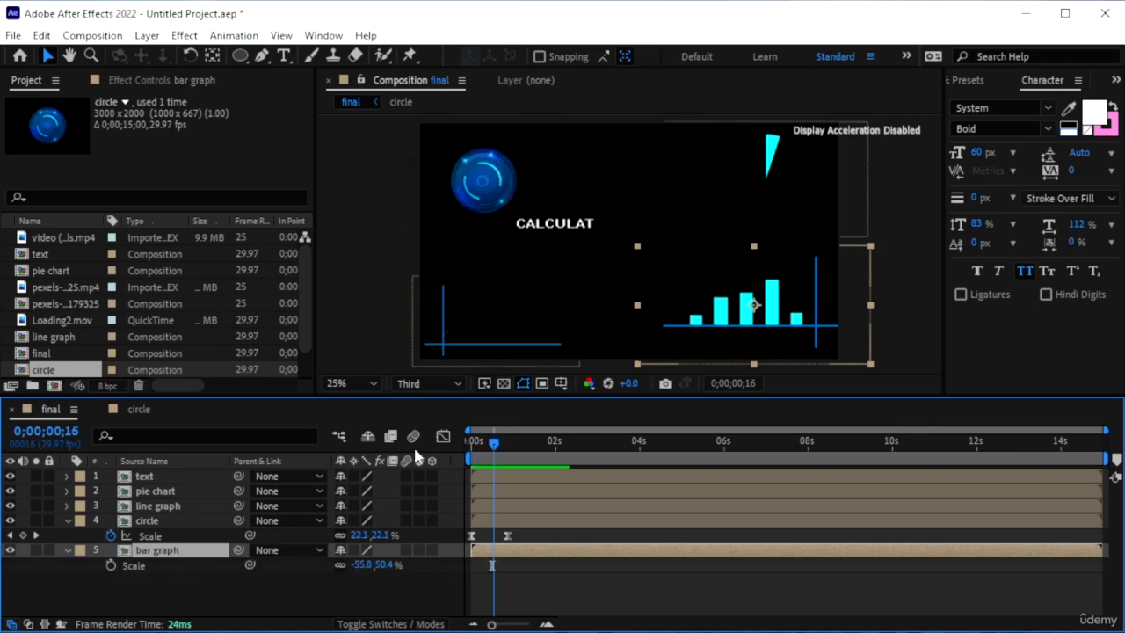
key("Home")
key("ctrl+v")
left_click(172, 505)
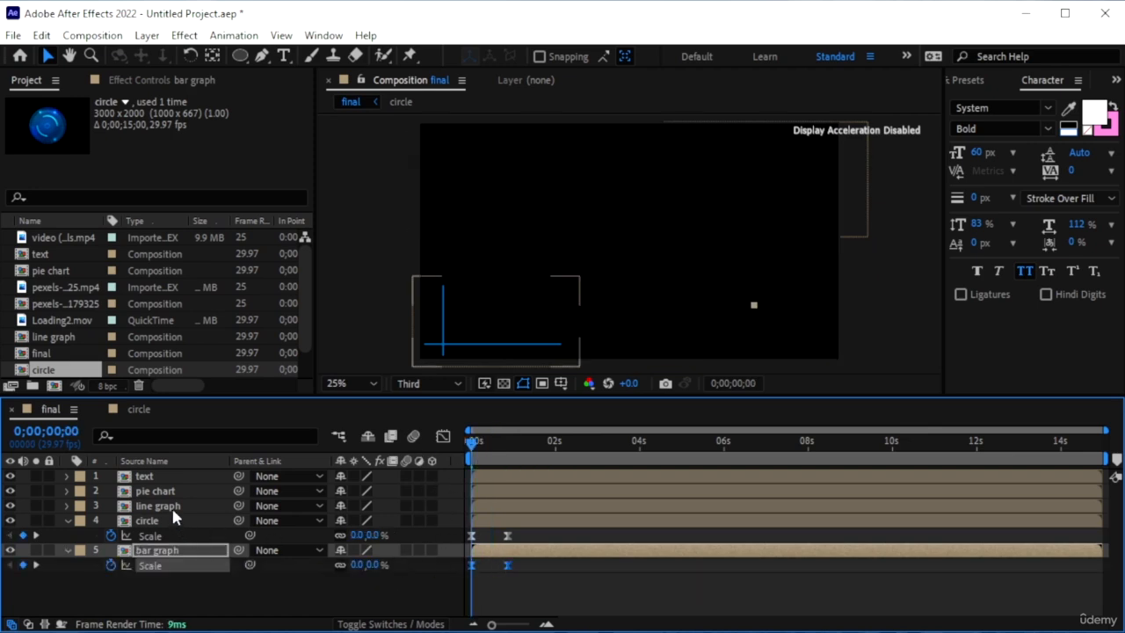
key("ctrl+v")
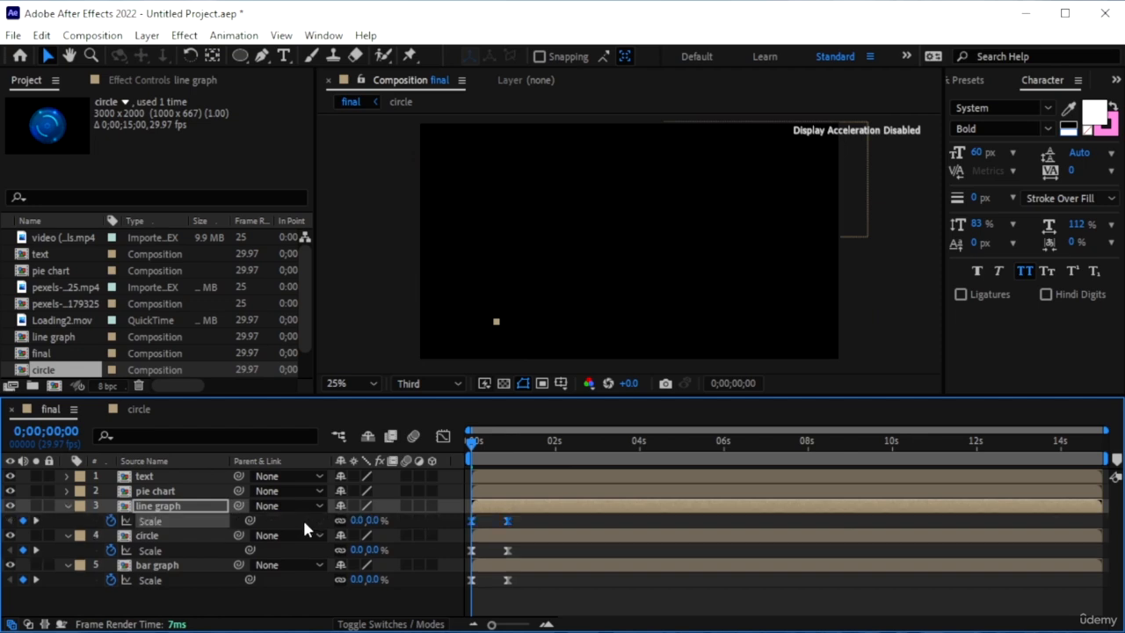
key("space")
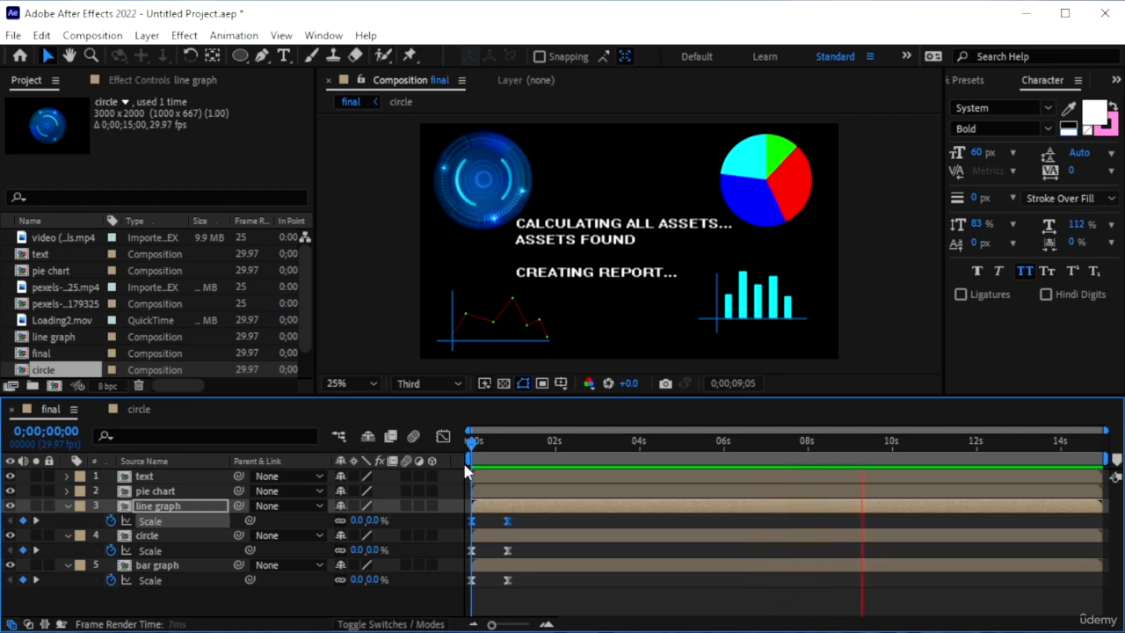
- Close the circle composition, open the pexels meeting footage composition and scrub through the clip, ending at its first frame
left_click(98, 409)
left_click(64, 303)
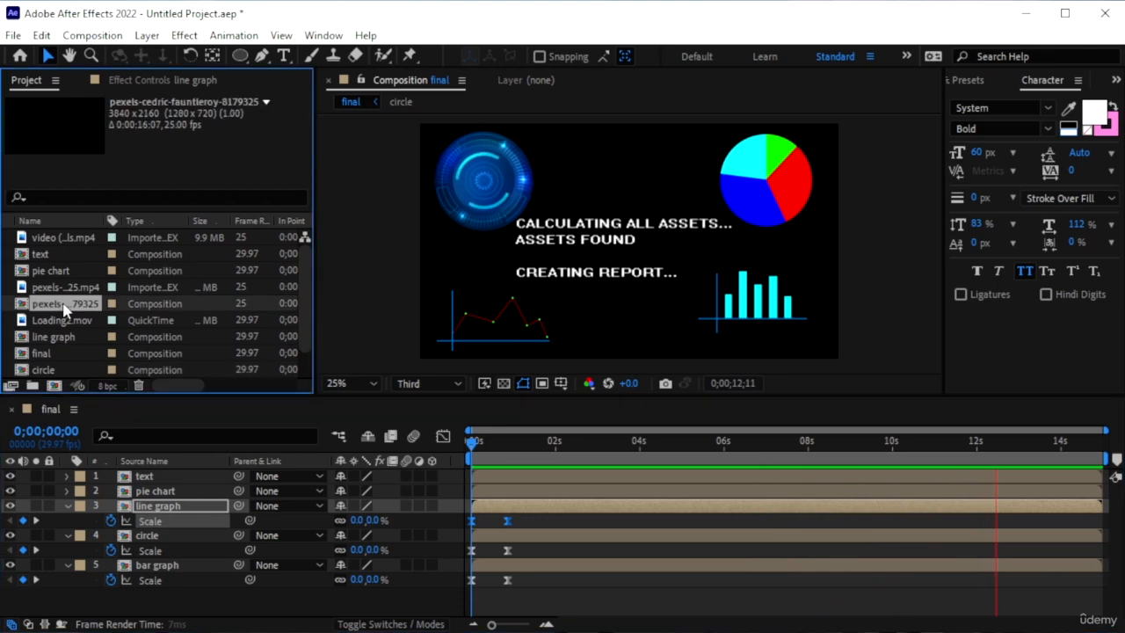
double_click(64, 303)
scroll(742, 280, "down", 1)
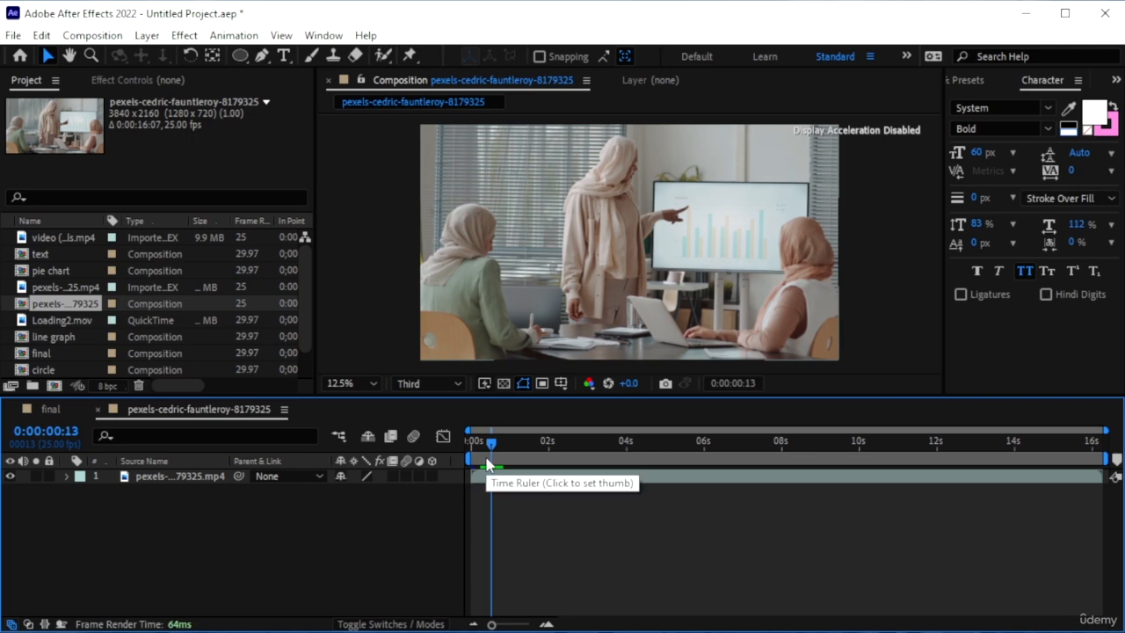
left_click_drag(491, 442, 680, 208)
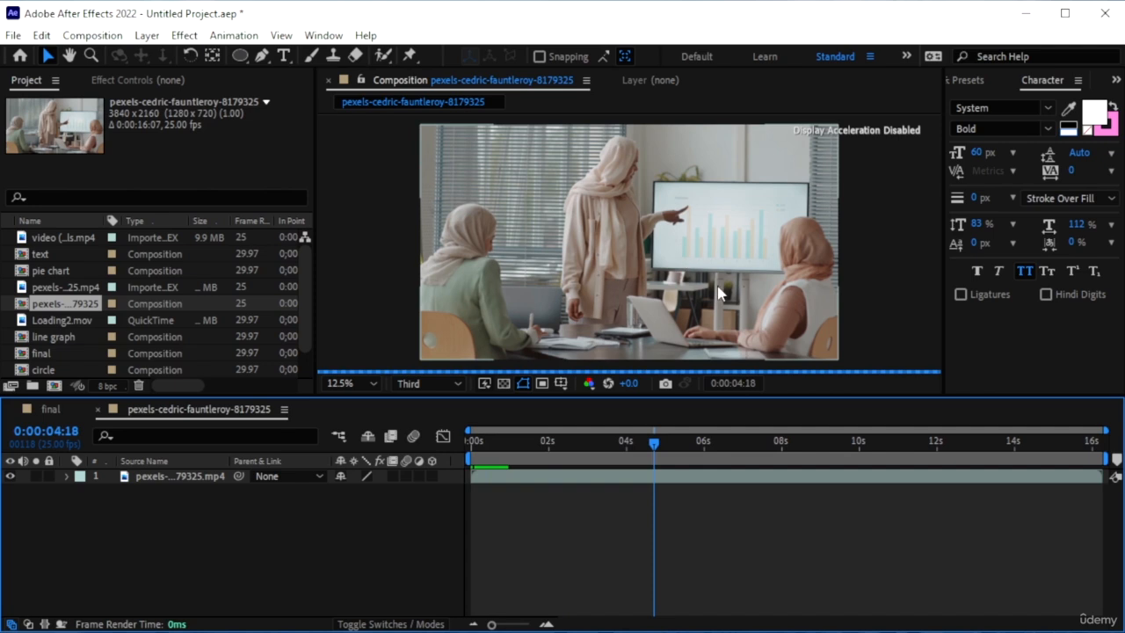
left_click_drag(655, 442, 388, 471)
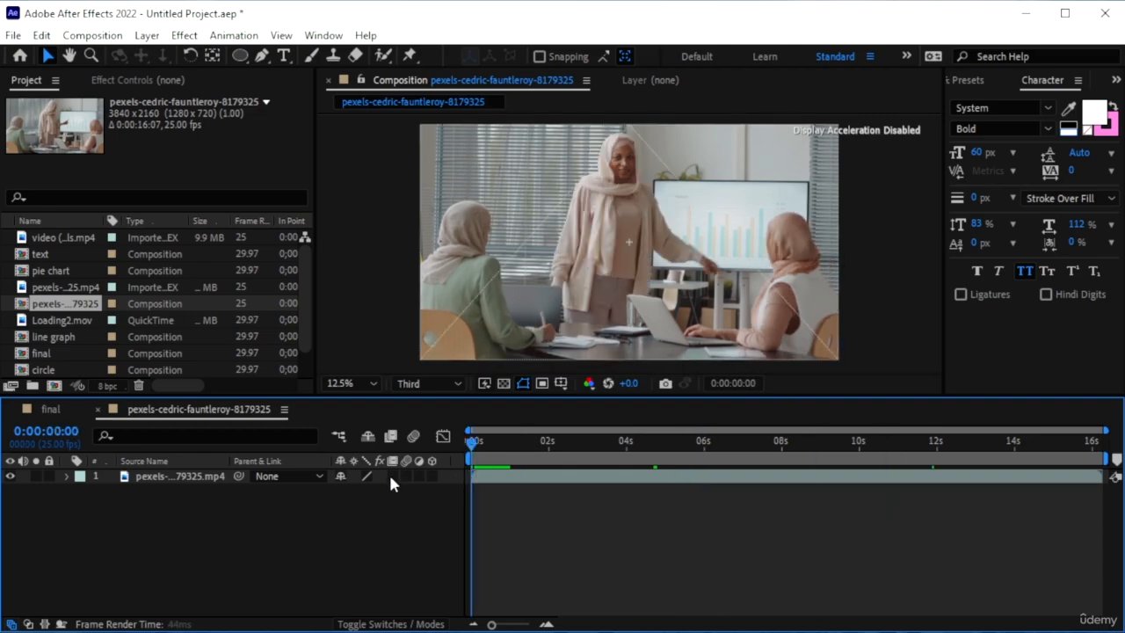